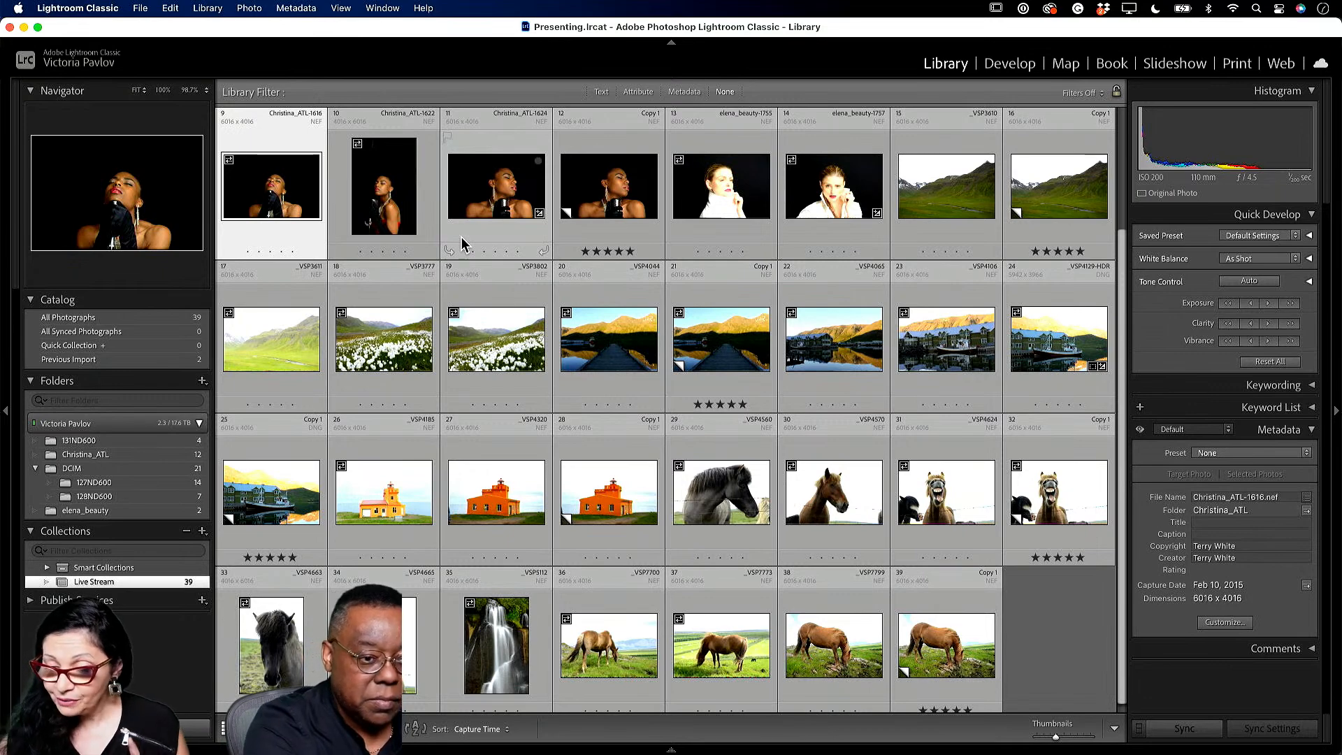
Develop the singer portrait's five-star copy with a linear gradient mask from the right edge, using Temp 46, Tint −37 and Hue 176.5.
left_click(611, 201)
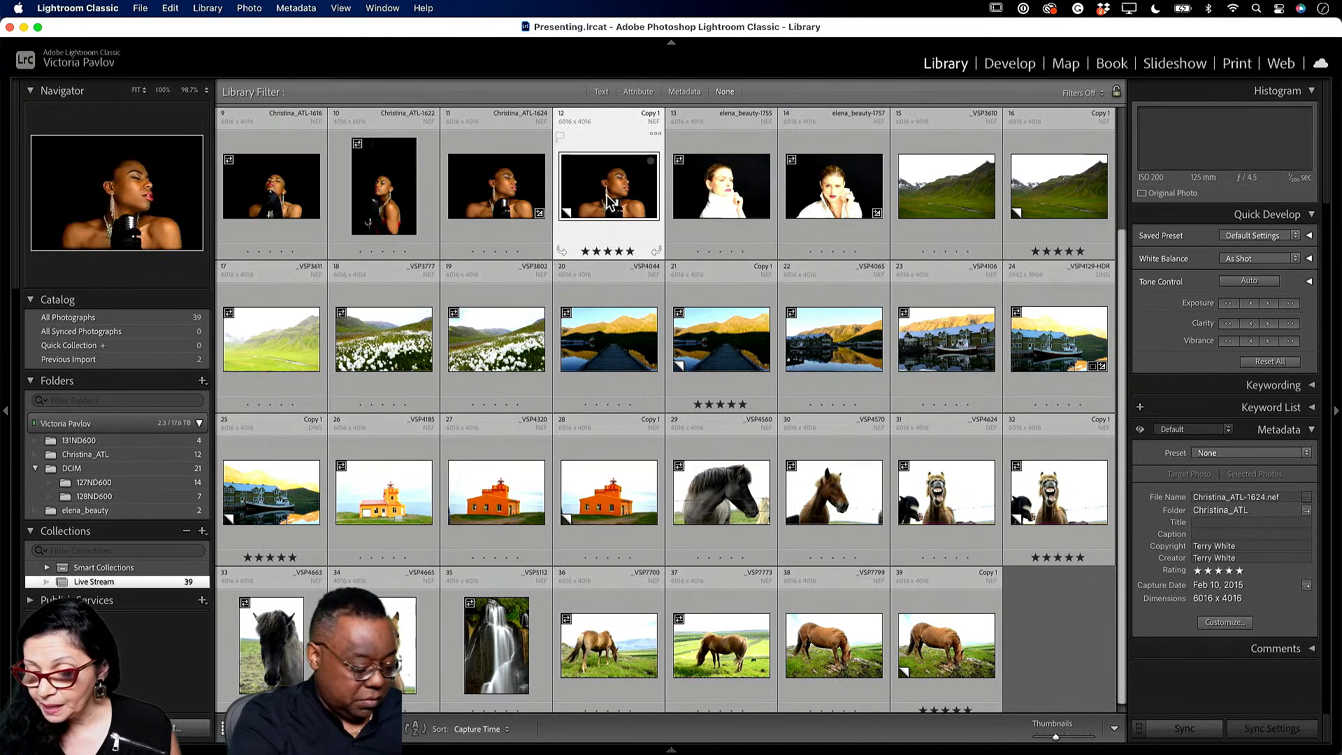
left_click(1014, 64)
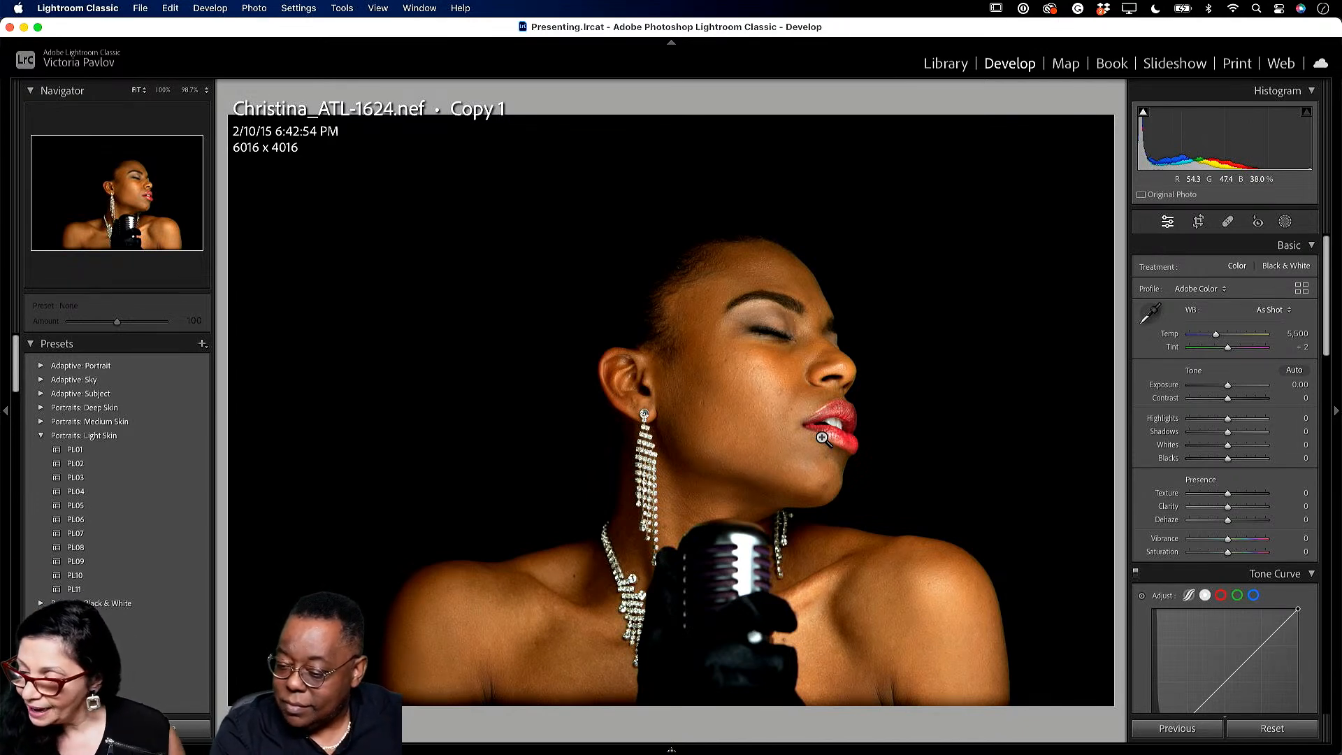
left_click(1285, 224)
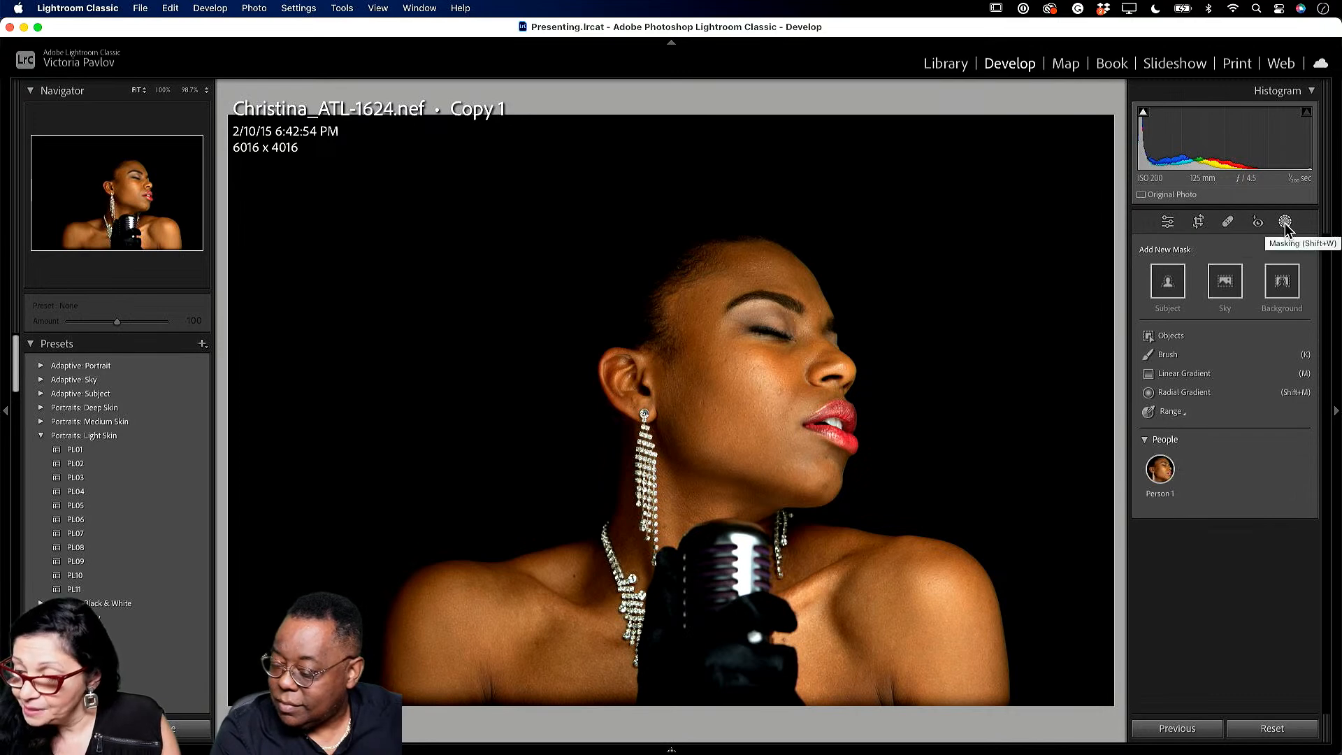
left_click(1187, 374)
left_click_drag(1101, 396, 410, 381)
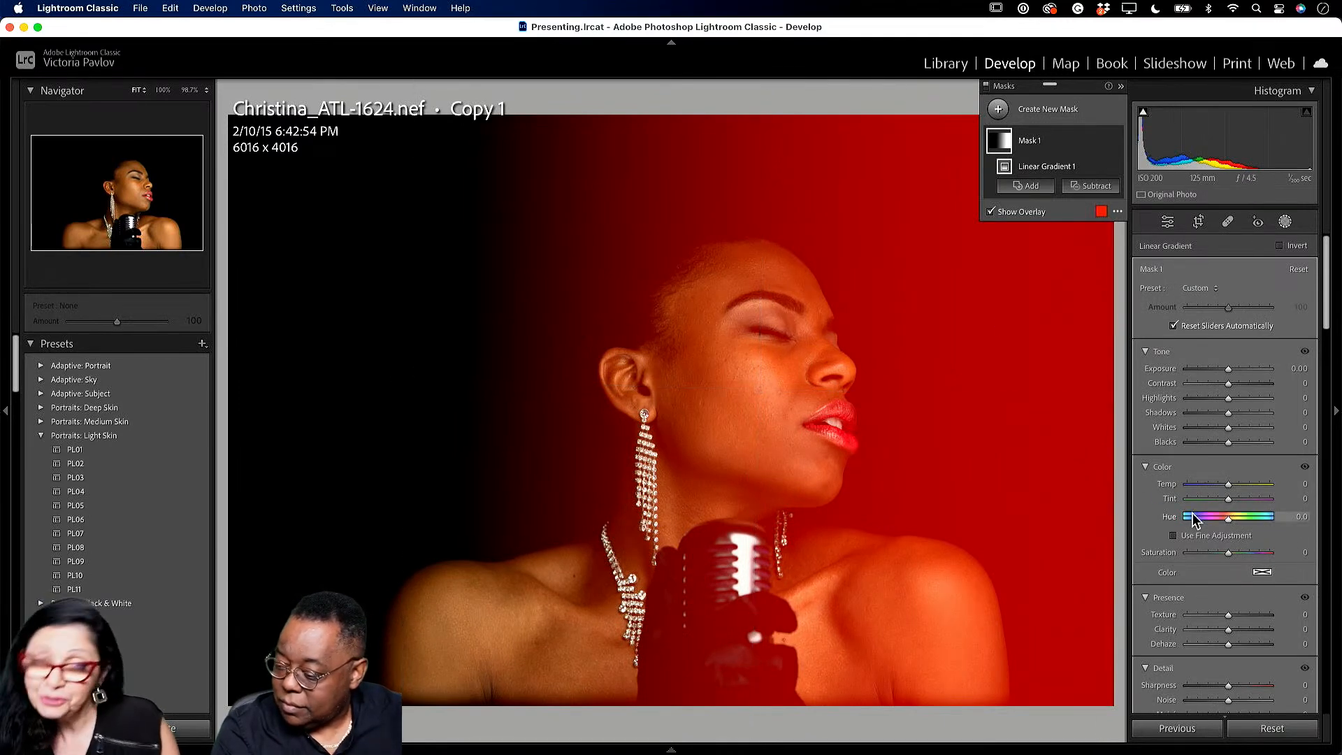
left_click_drag(1235, 523, 1272, 527)
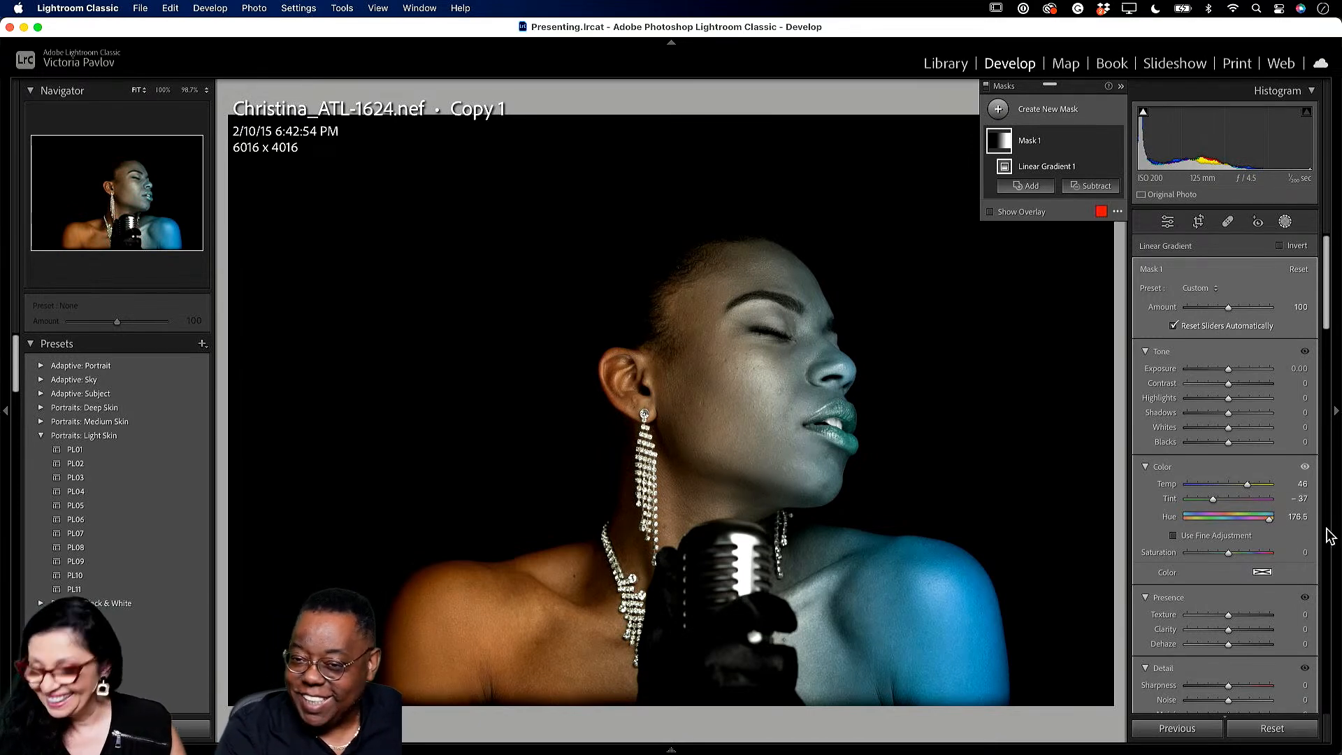
Add a second linear gradient mask from the portrait's left edge with Temp 14, Hue −83.2 and Amount 137.
left_click(999, 112)
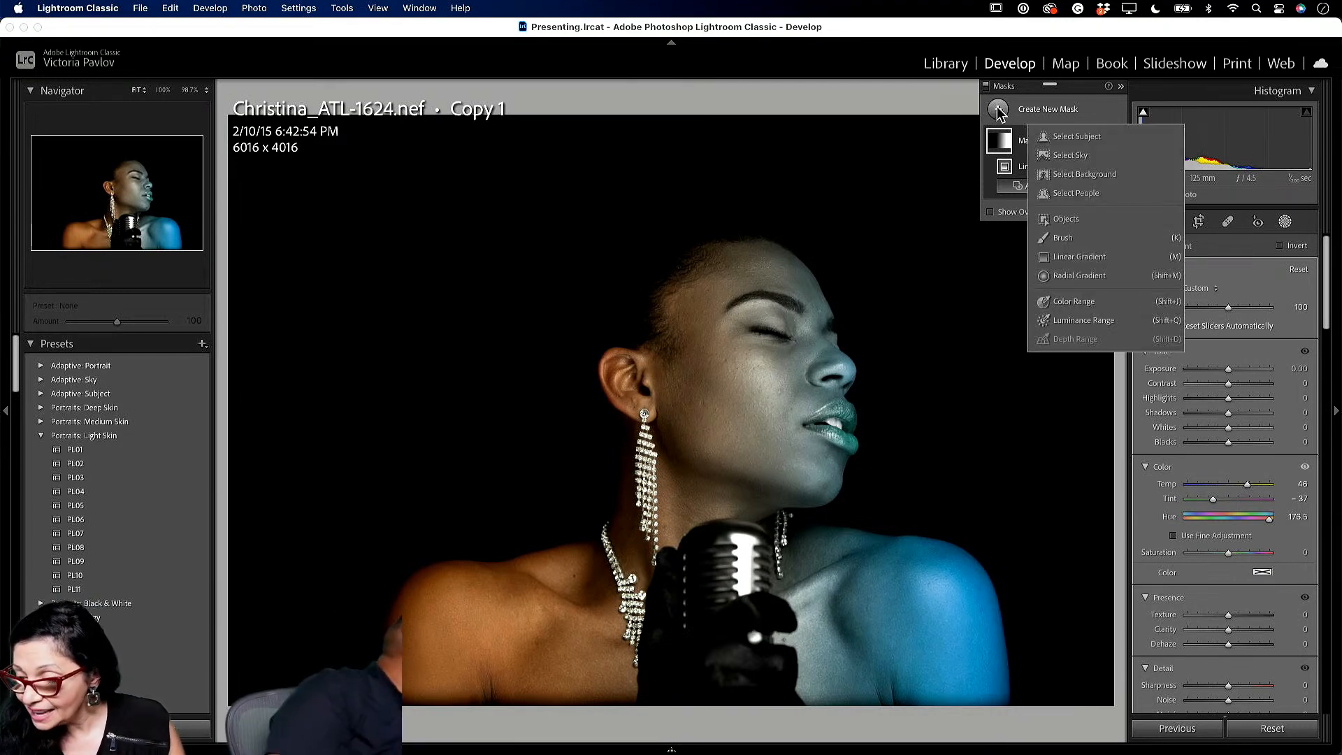
left_click(1089, 257)
left_click_drag(230, 416, 801, 413)
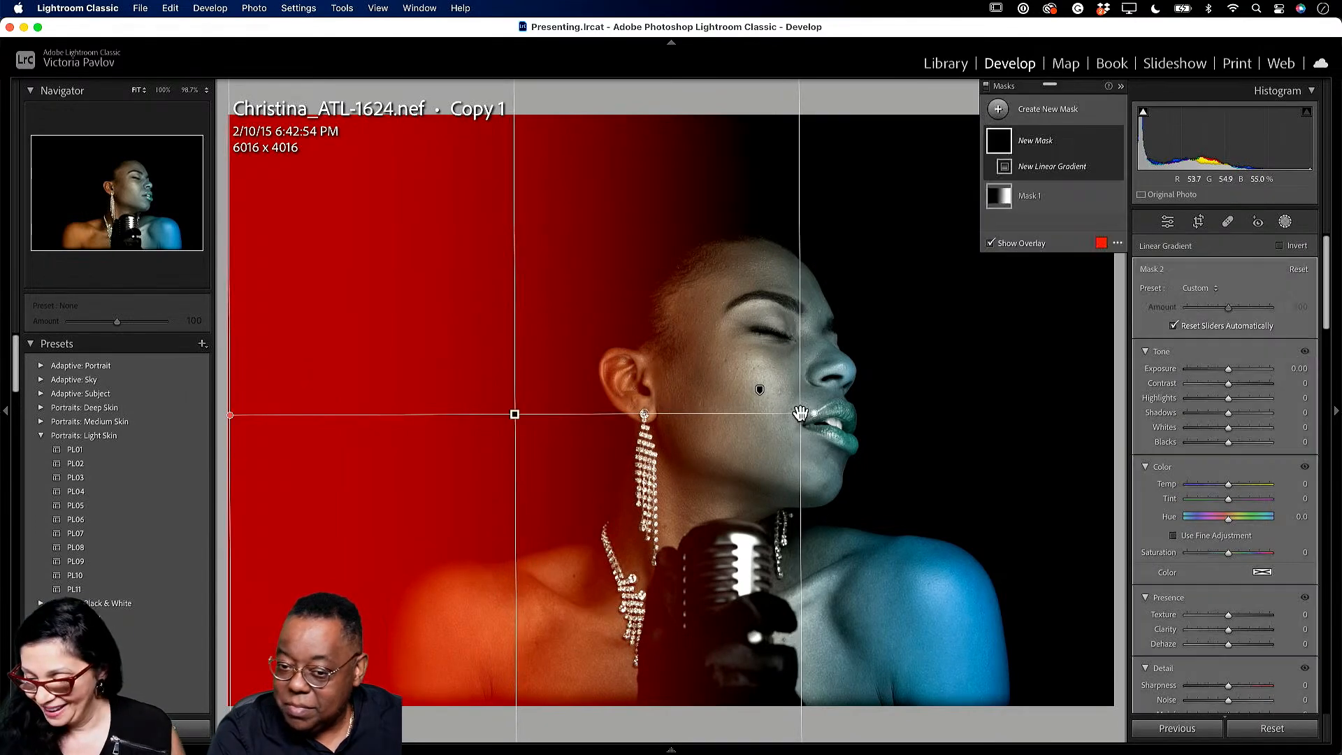
left_click_drag(1229, 518, 1227, 481)
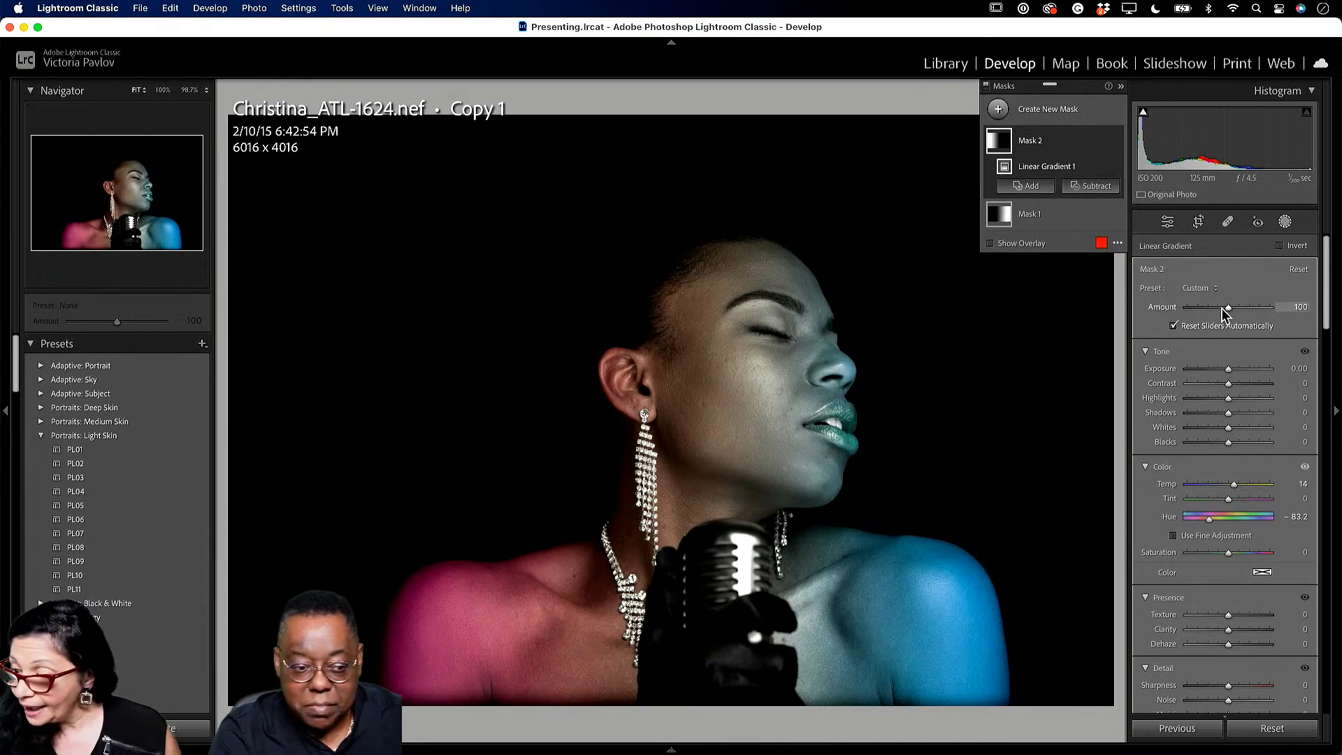
left_click_drag(1226, 308, 1277, 313)
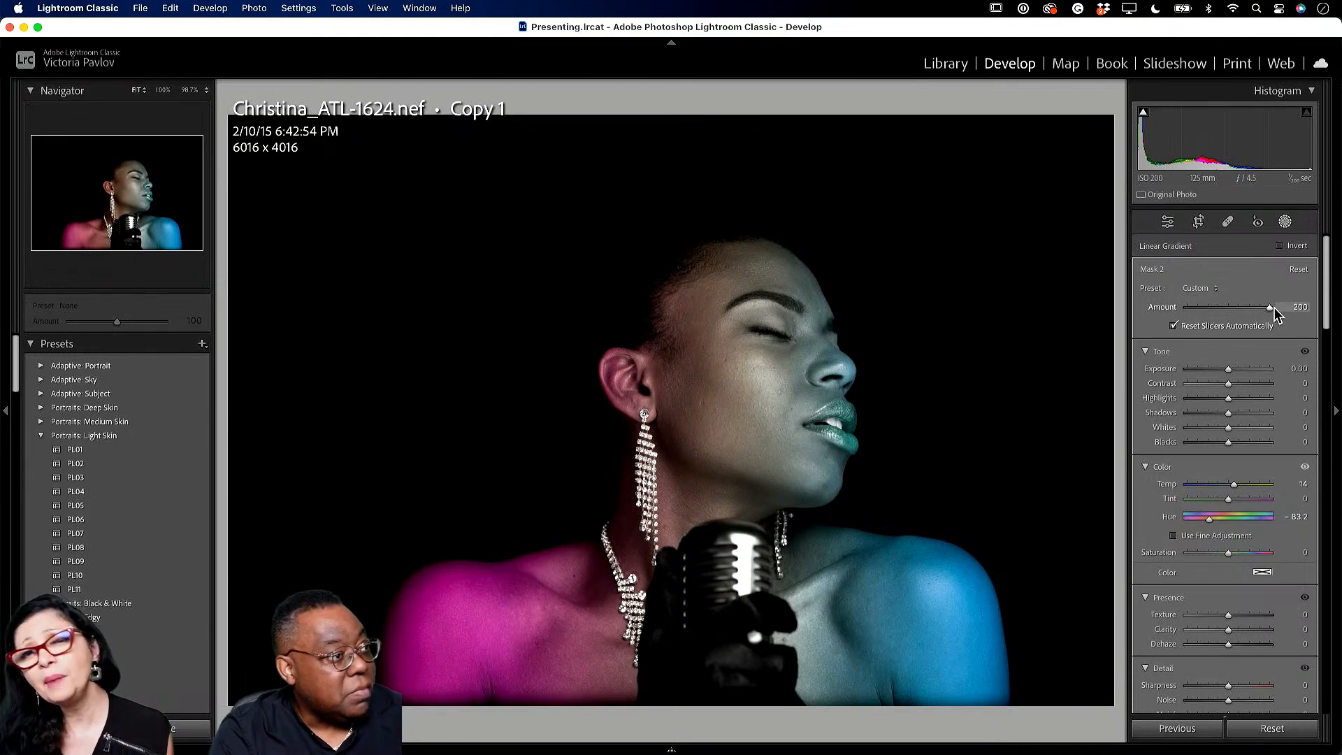
left_click_drag(1274, 308, 1248, 306)
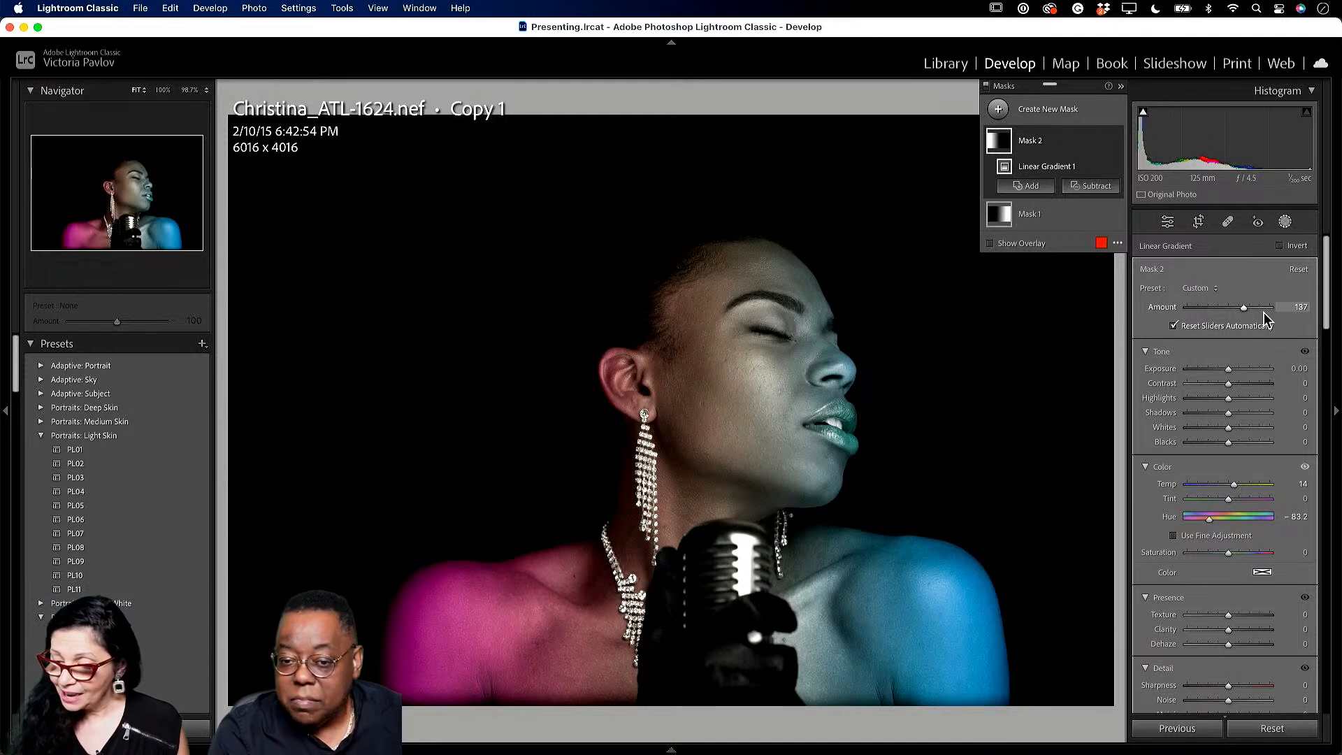
Add a radial gradient mask over the singer's face, shaped as a tilted ellipse from the hairline to the chin.
left_click(999, 111)
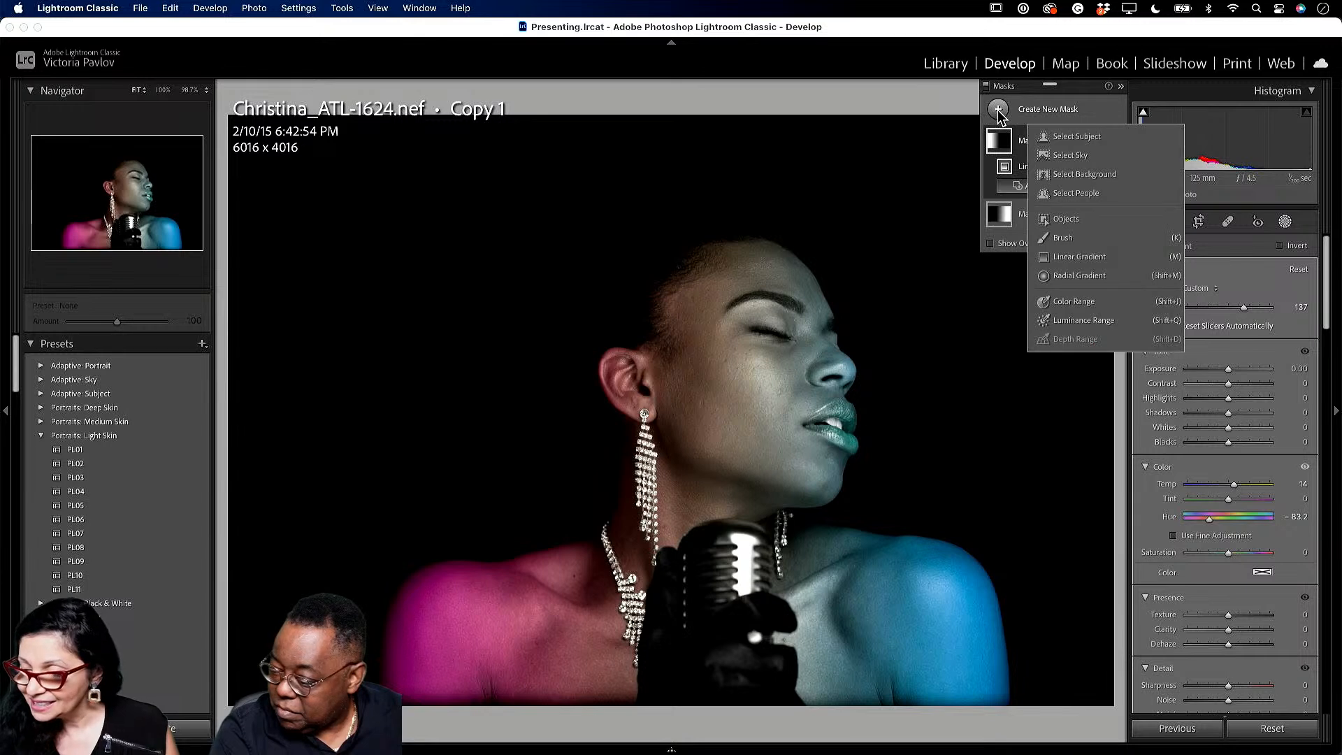
left_click(1081, 277)
left_click_drag(657, 223, 879, 332)
left_click_drag(884, 240, 558, 348)
left_click_drag(653, 224, 755, 352)
left_click_drag(671, 448, 810, 512)
left_click_drag(879, 545, 830, 487)
left_click_drag(848, 293, 829, 306)
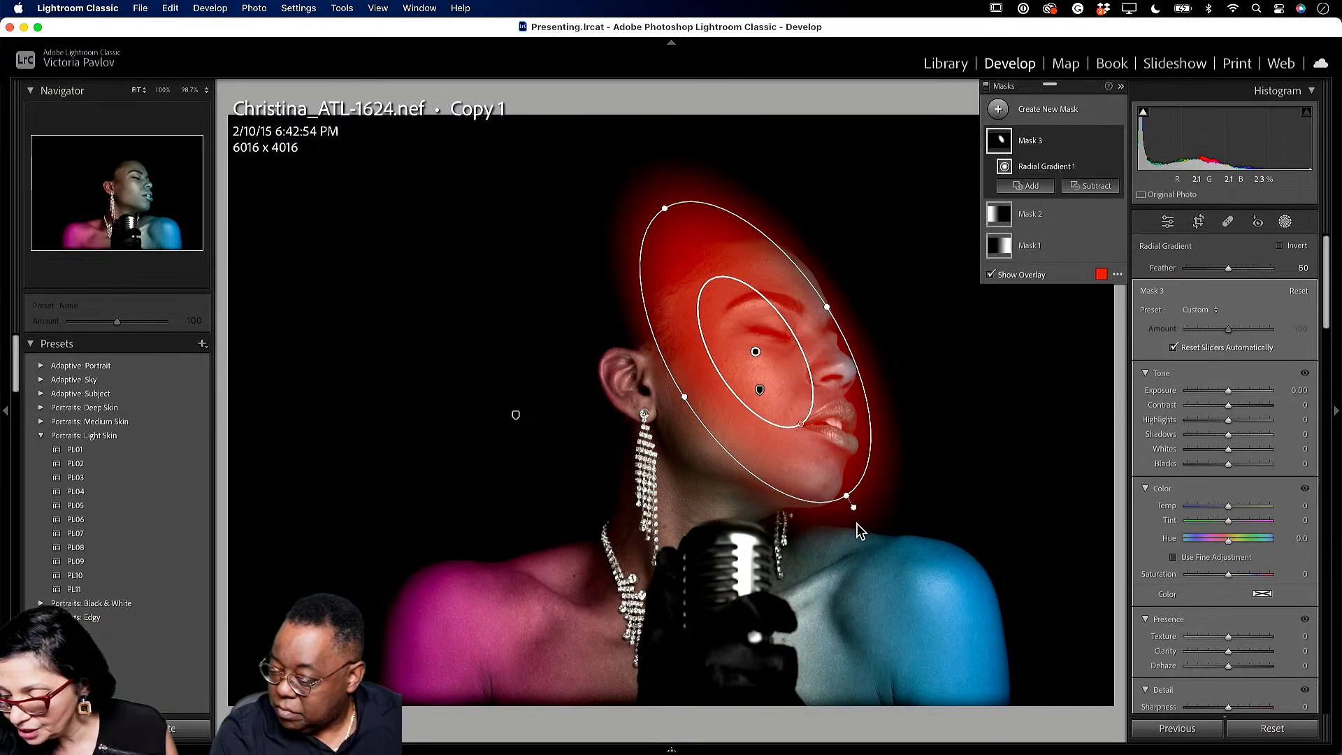
left_click_drag(855, 508, 839, 517)
left_click_drag(837, 461, 838, 458)
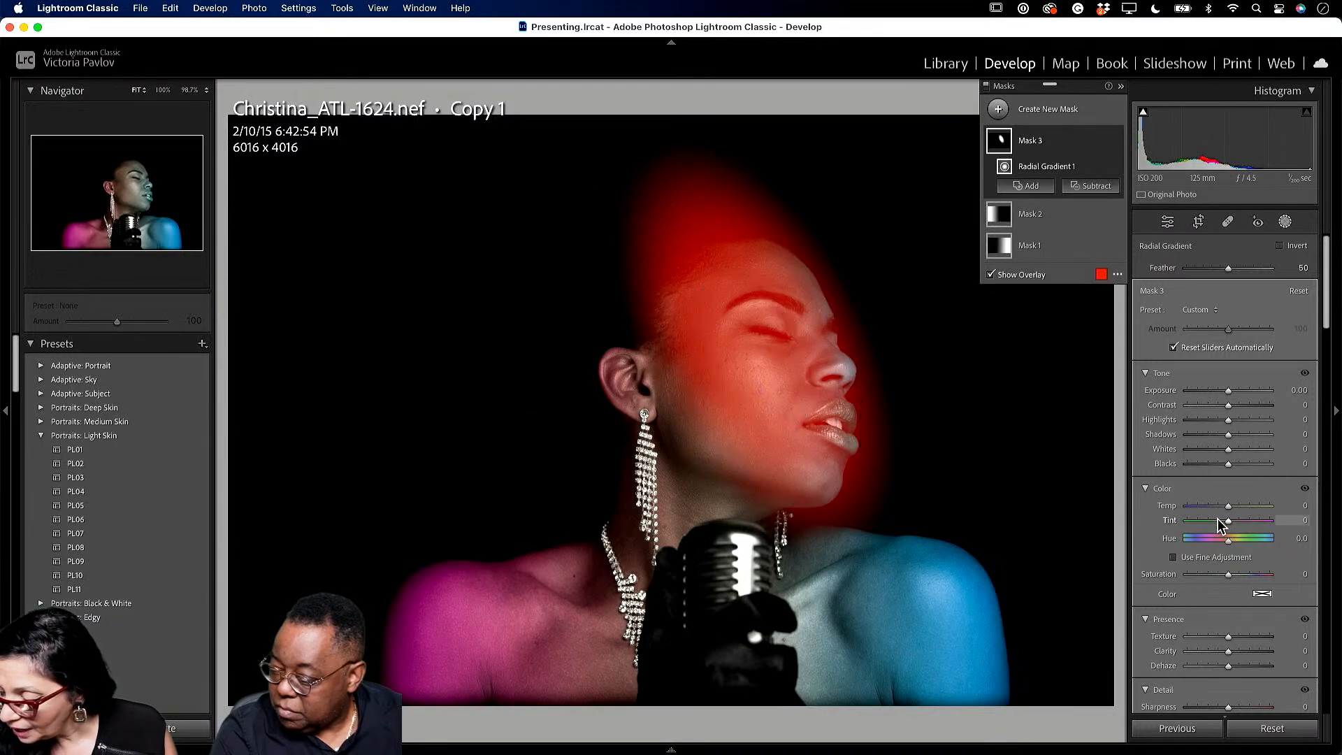
Colour the face's radial mask with Temp 100, Tint −100 and Hue −49.1, and set its Amount to 30.
left_click_drag(1228, 521, 1251, 548)
left_click_drag(1186, 507, 1243, 528)
mouse_move(1200, 523)
left_mouse_down()
mouse_move(1180, 523)
mouse_move(1249, 542)
mouse_move(1213, 538)
left_mouse_up()
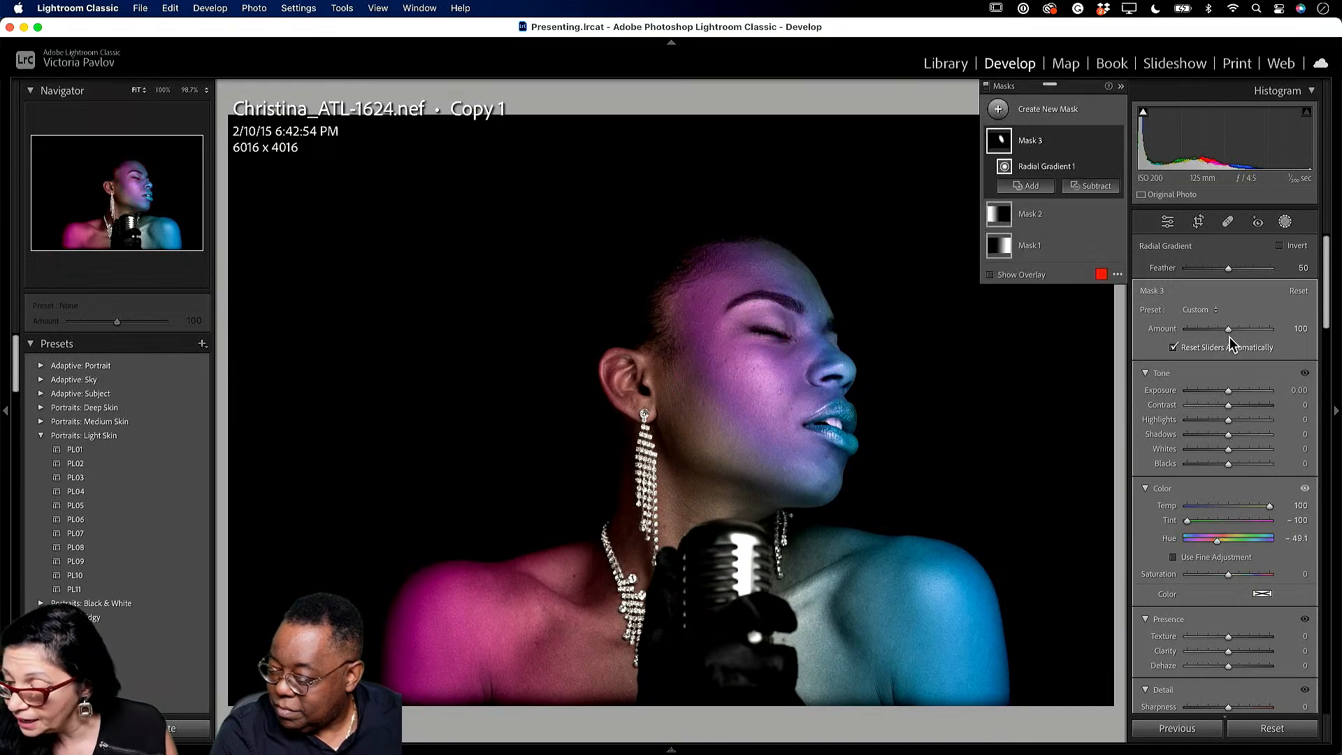
left_click_drag(1231, 328, 1202, 336)
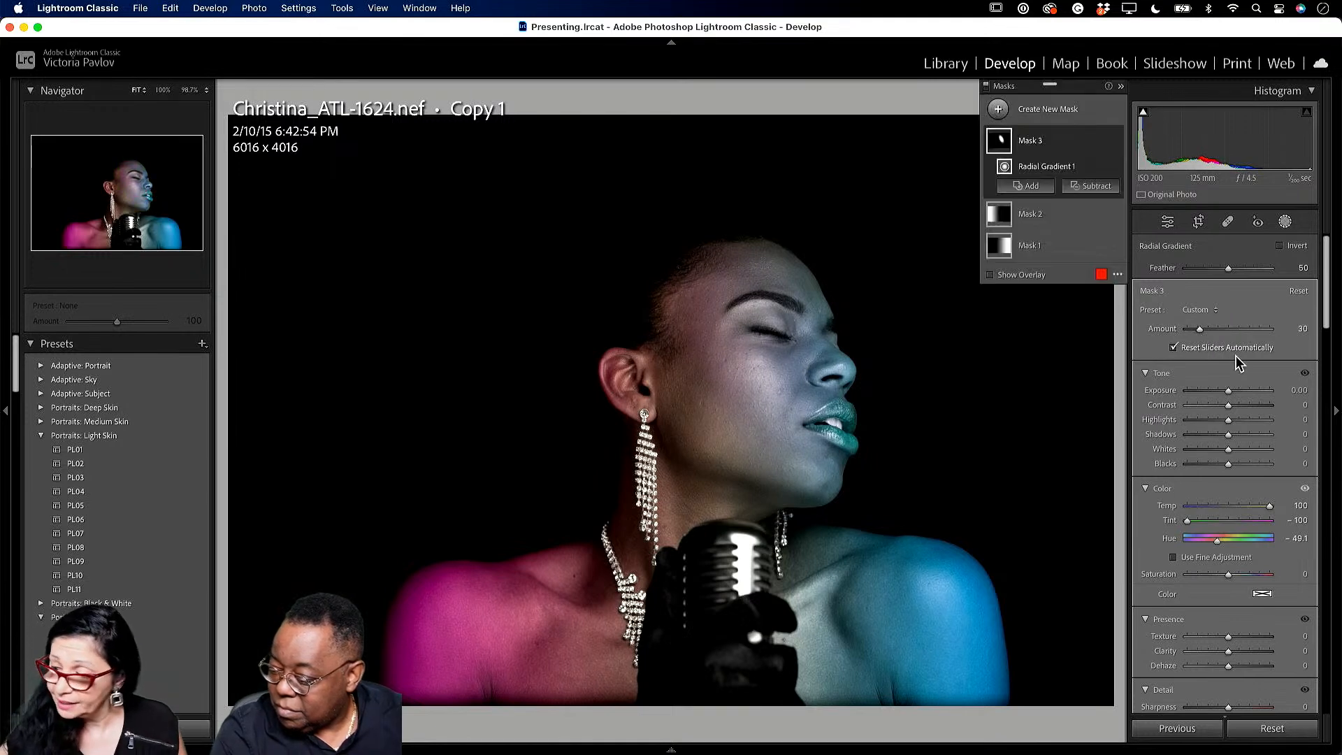
Adjust the whole portrait's tone to Exposure +0.75, Contrast +24, Highlights −30, Shadows +50 and Blacks −26.
left_click(1177, 223)
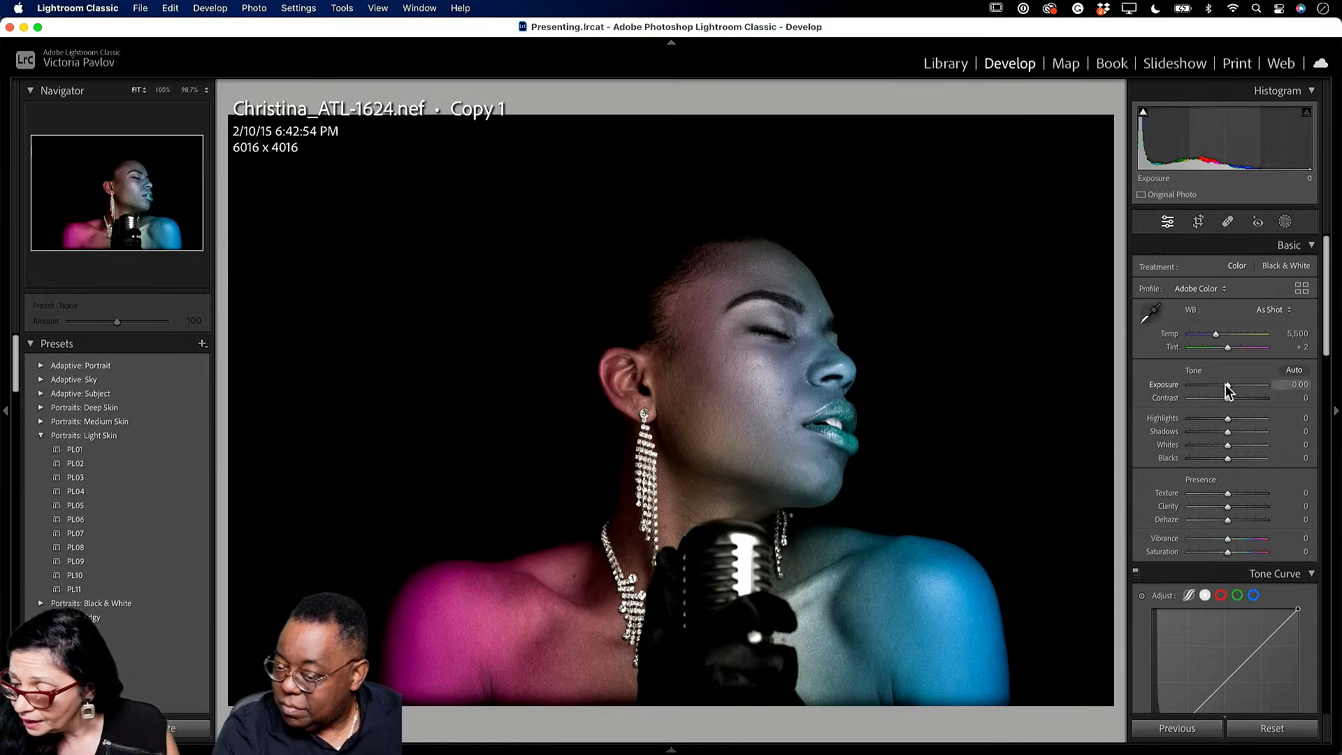
left_click_drag(1230, 389, 1248, 432)
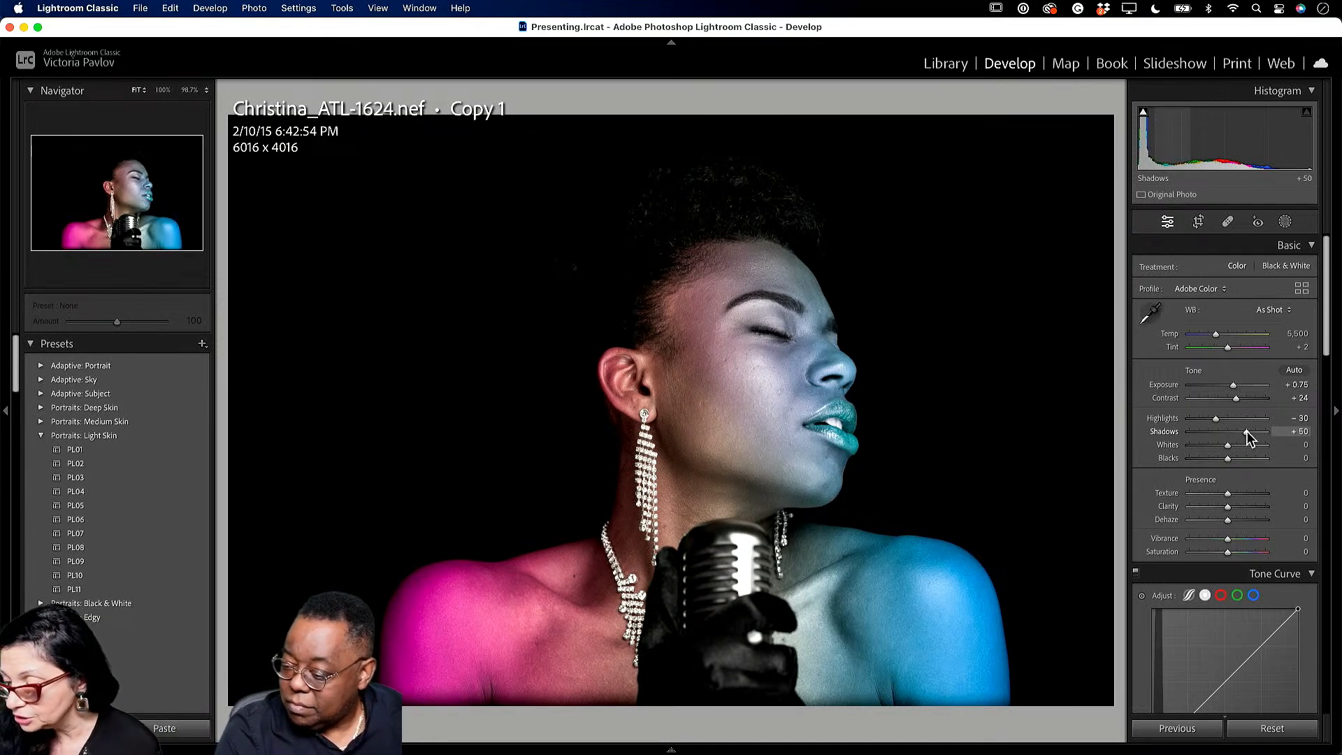
left_click_drag(1227, 458, 1218, 464)
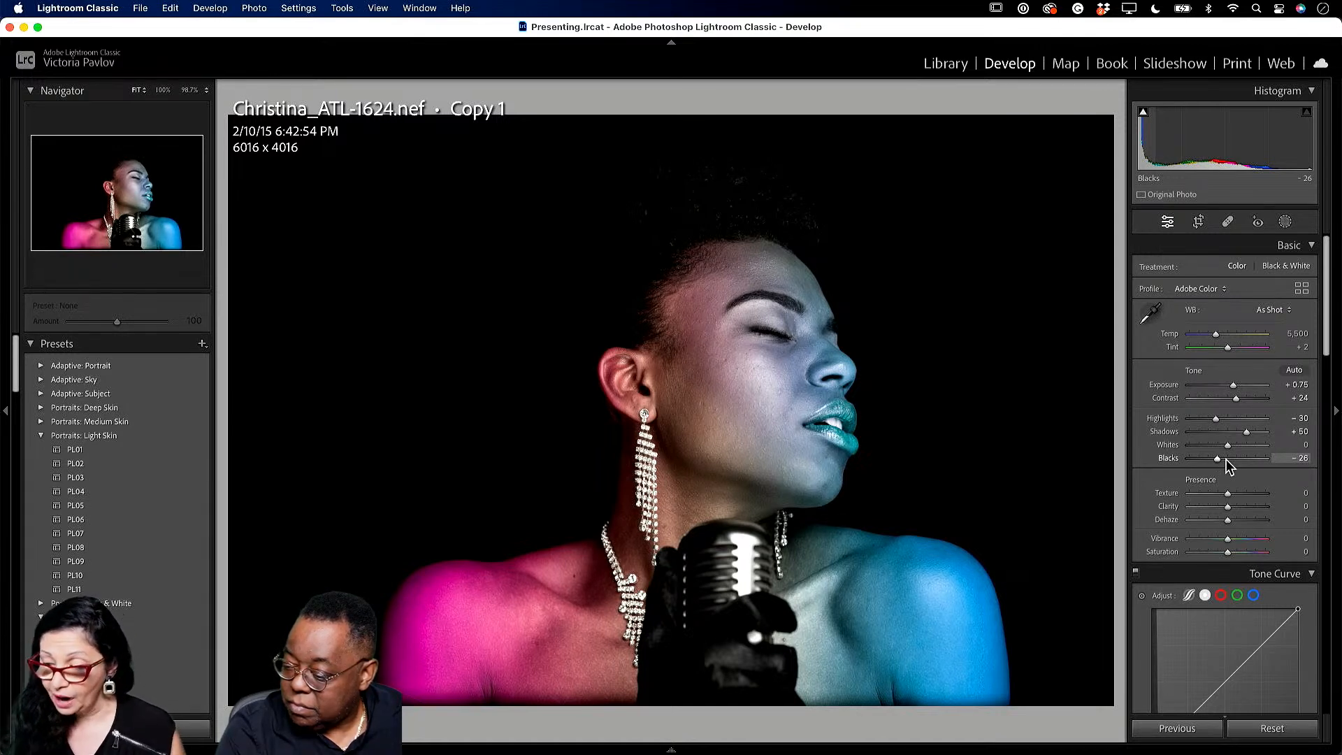
Widen the face's radial gradient in Mask 3 towards the ear and shift it to cover the whole head.
left_click(1287, 223)
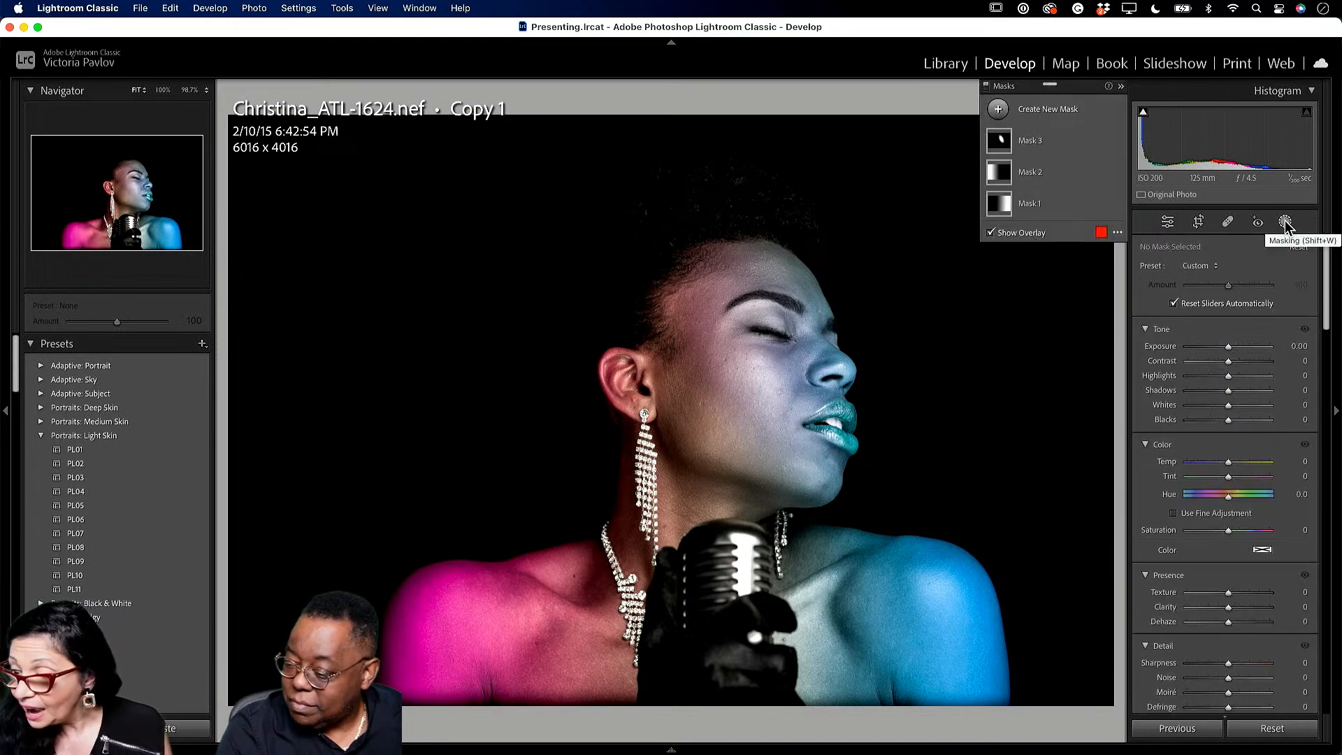
left_click(1038, 144)
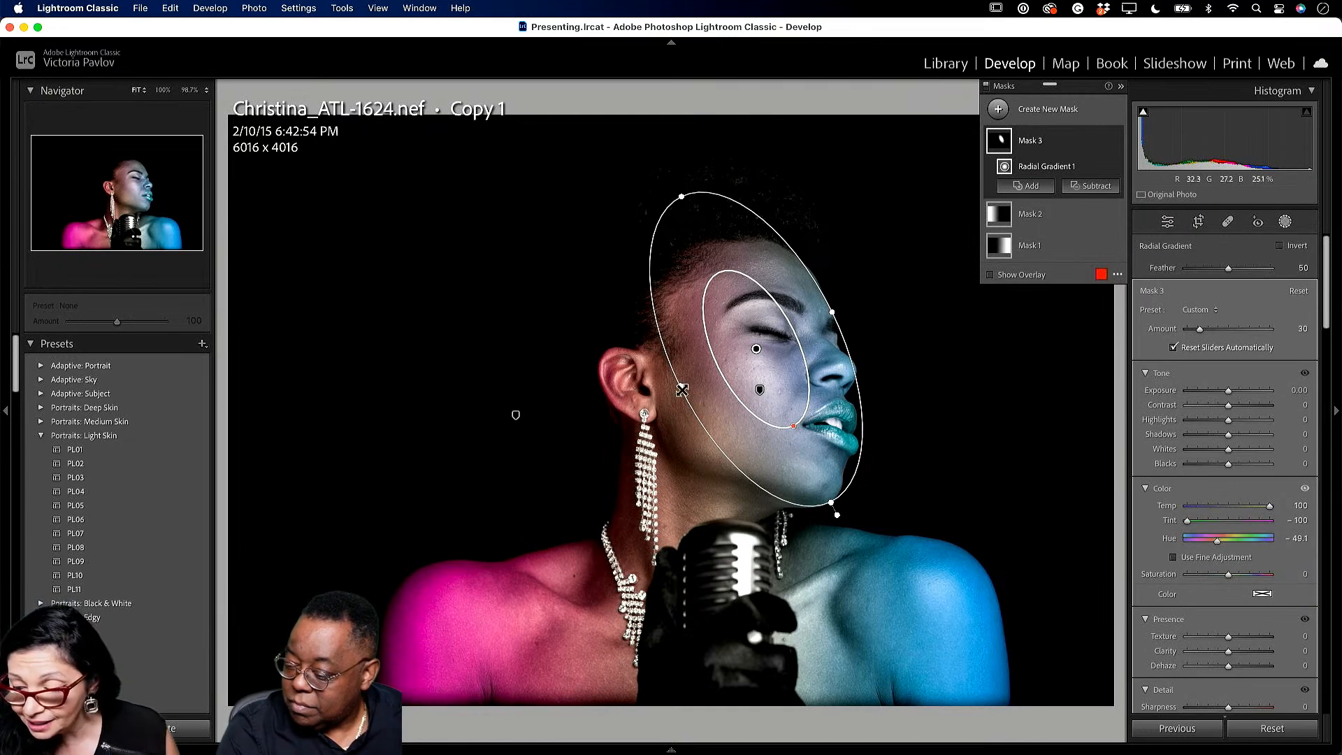
left_click_drag(677, 390, 596, 416)
left_click_drag(775, 349, 729, 374)
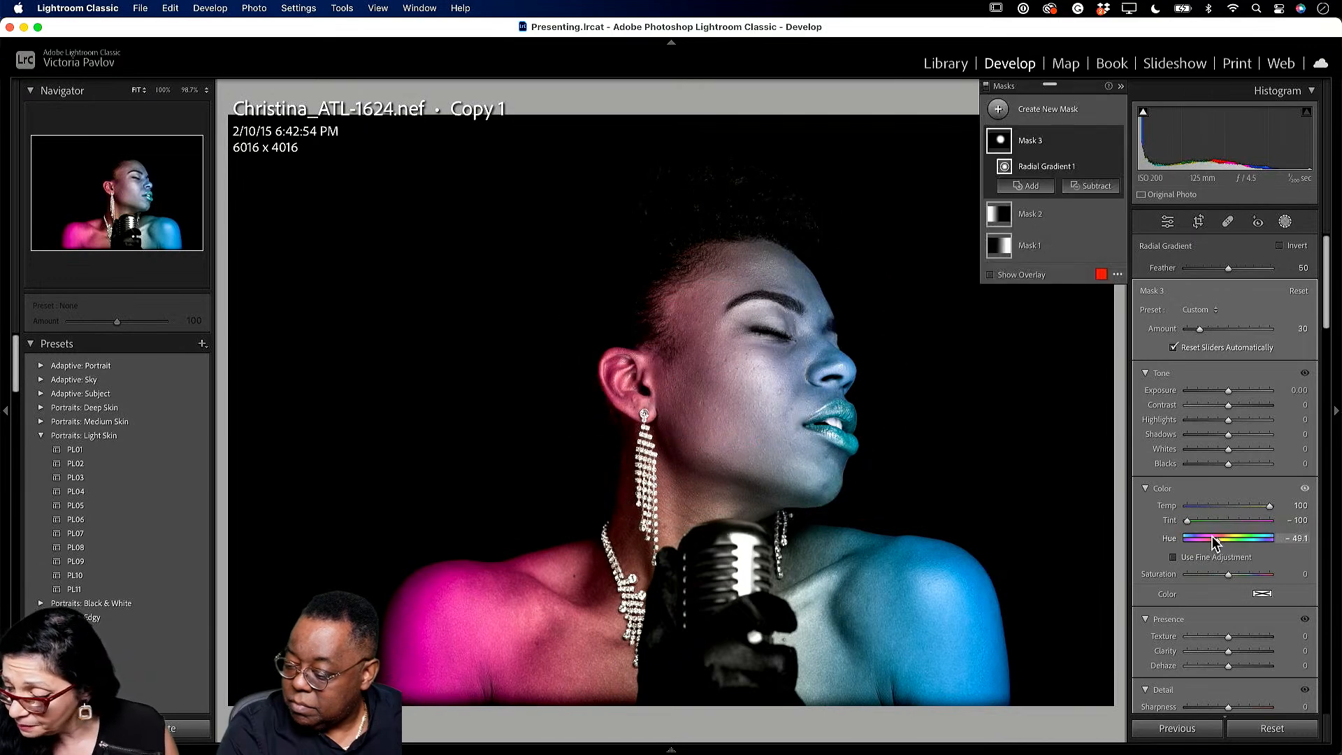
Recolour the face's radial mask with Hue 128.6, Temp 7, Tint −25 and Saturation 69, and set its Amount to 8.
left_click_drag(1218, 541, 1256, 539)
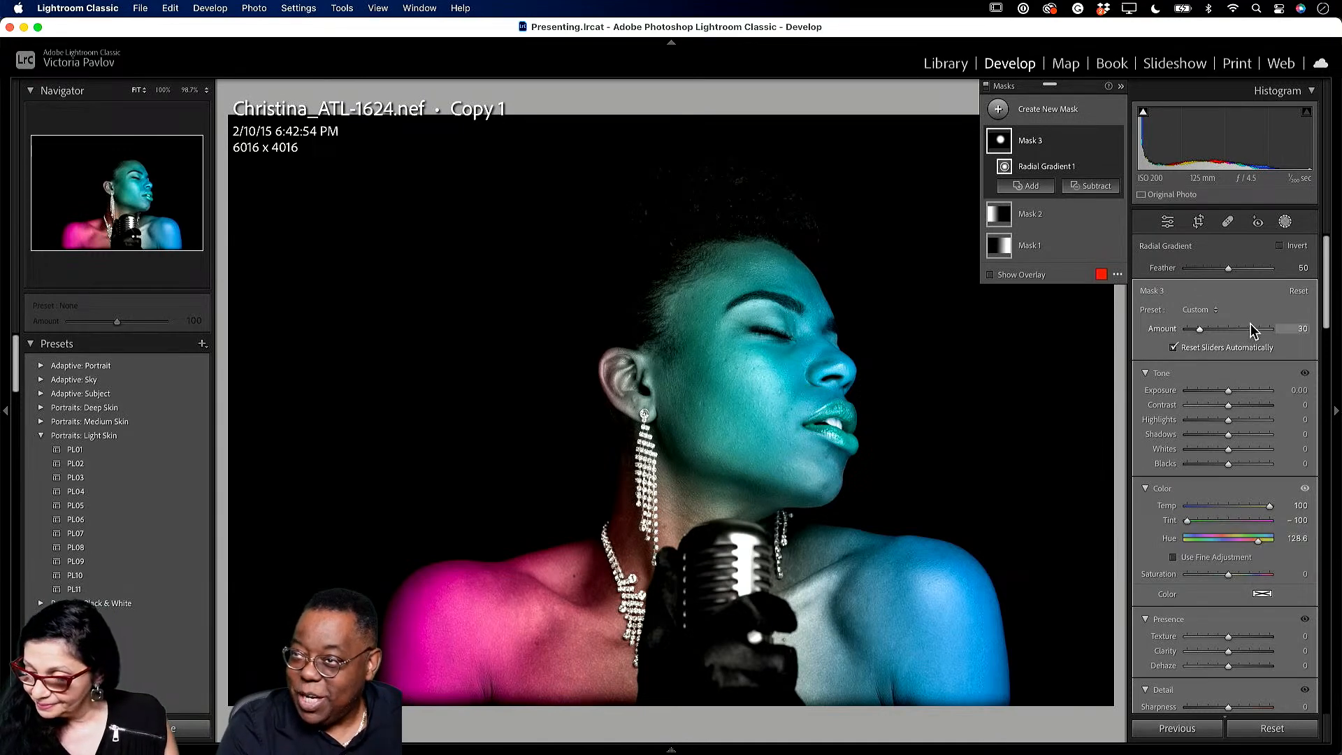
left_click_drag(1199, 328, 1199, 330)
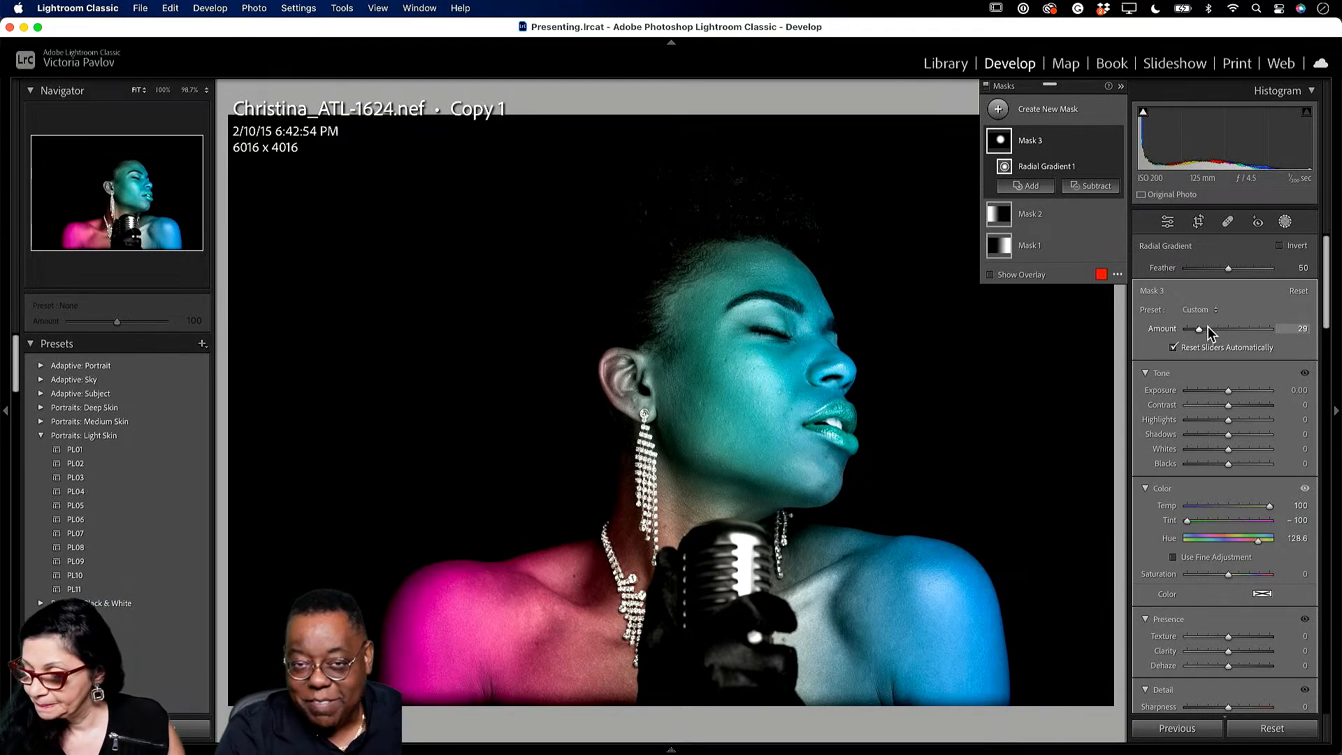
left_click_drag(1201, 329, 1197, 329)
left_click_drag(1269, 506, 1269, 506)
mouse_move(1234, 574)
left_mouse_down()
mouse_move(1259, 575)
mouse_move(1221, 579)
mouse_move(1259, 574)
left_mouse_up()
left_click_drag(1186, 521, 1232, 508)
mouse_move(1195, 327)
left_mouse_down()
mouse_move(1213, 335)
mouse_move(1191, 329)
left_mouse_up()
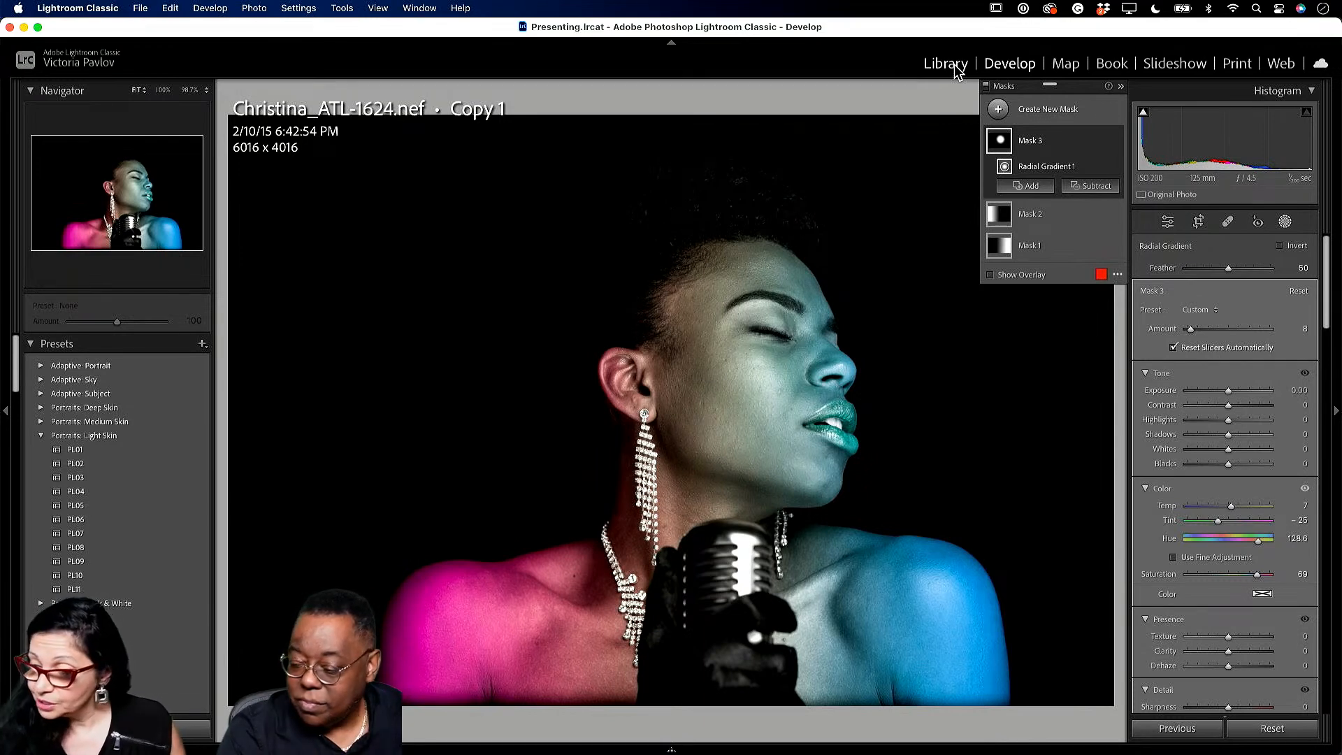
Open the five-star copy of the green valley photo _VSP3610.NEF for developing and mask its sky.
left_click(941, 65)
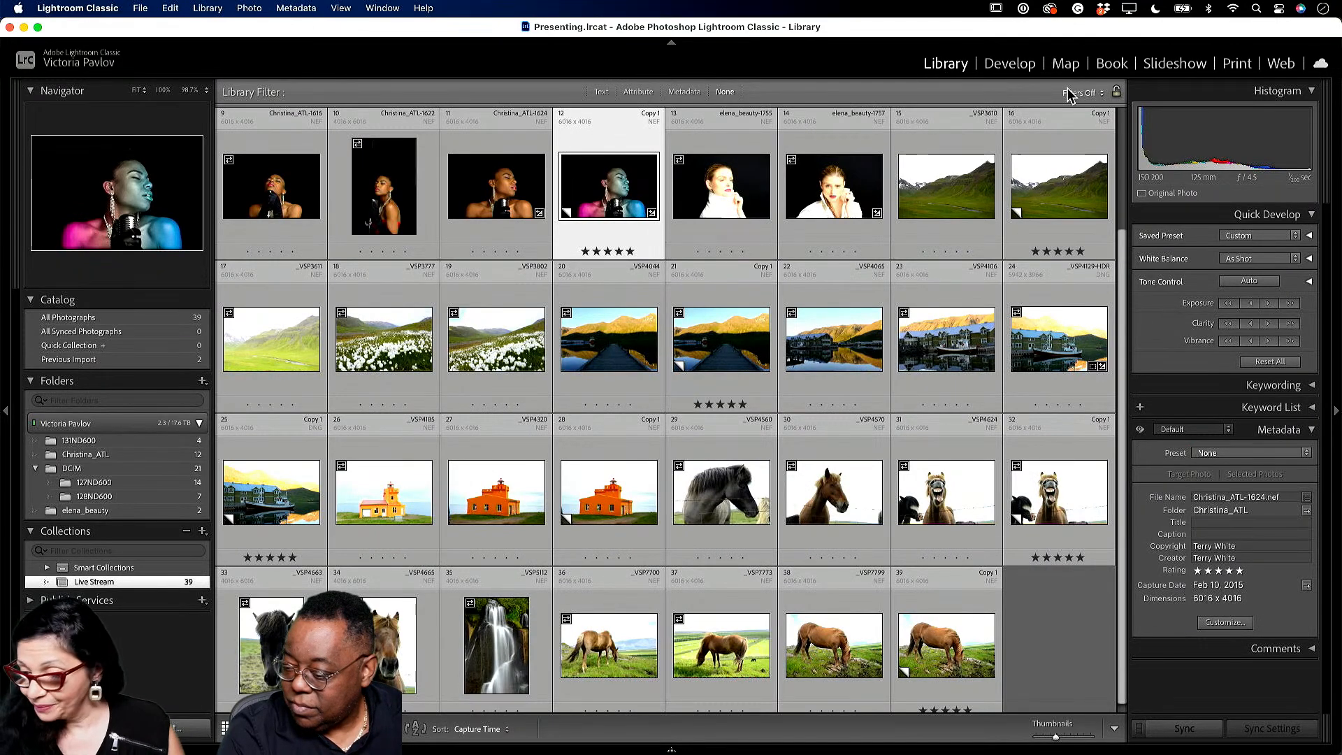
left_click(1064, 196)
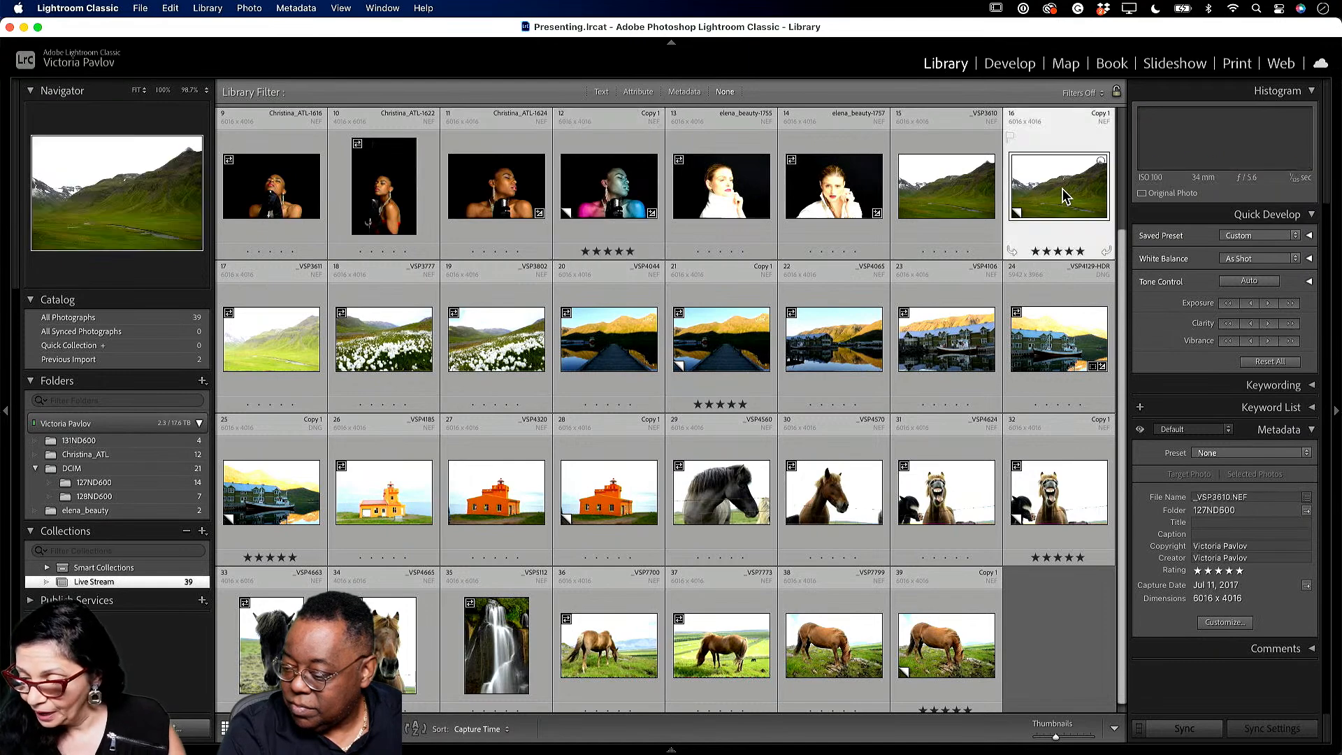
left_click(1011, 63)
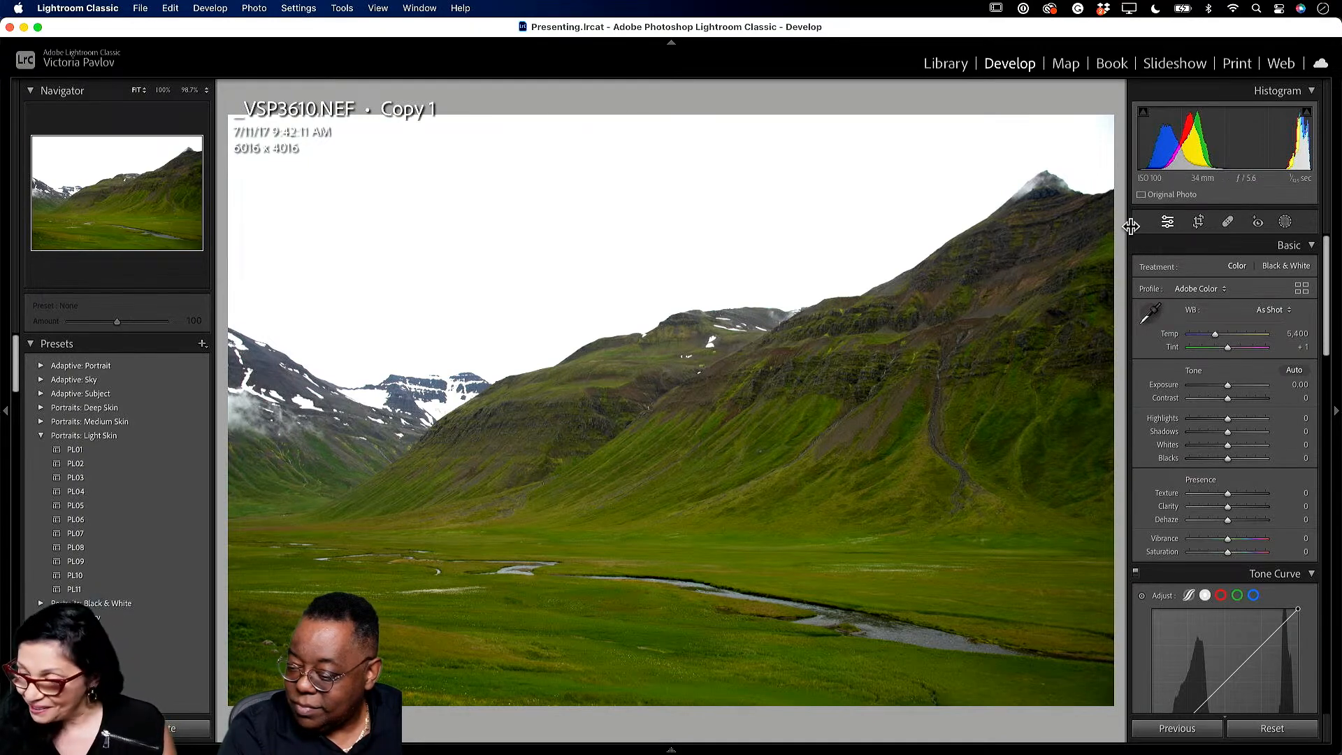
left_click(1286, 223)
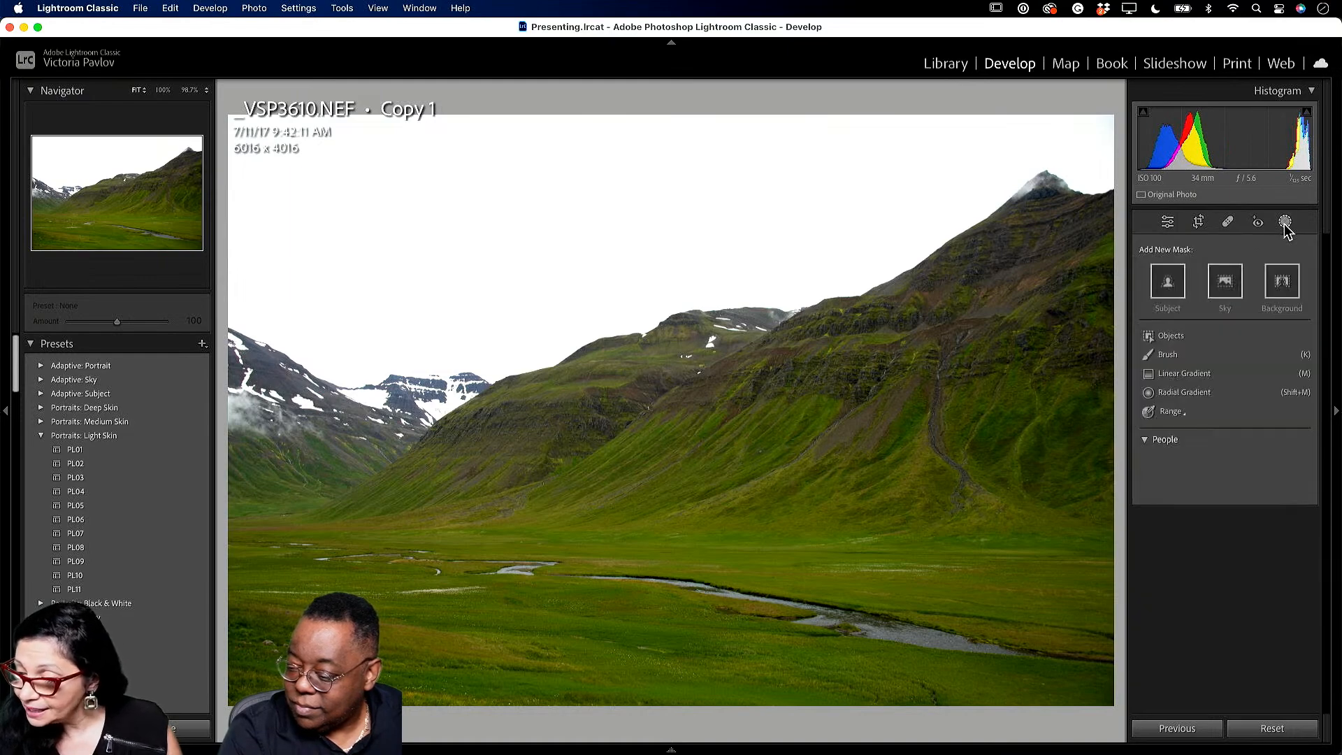
left_click(1224, 280)
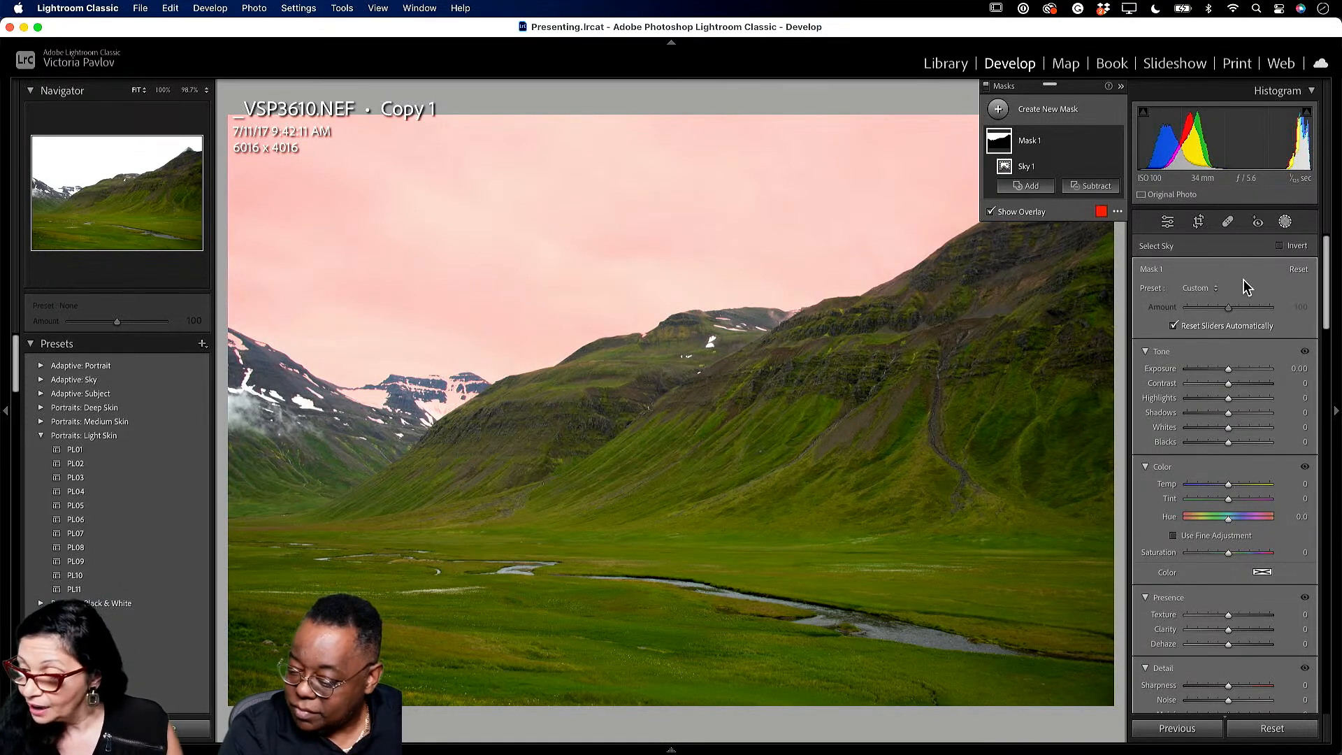
Set the sky mask's Exposure to −1.11, Contrast to 17 and Dehaze to 14.
left_click_drag(1229, 368, 1218, 367)
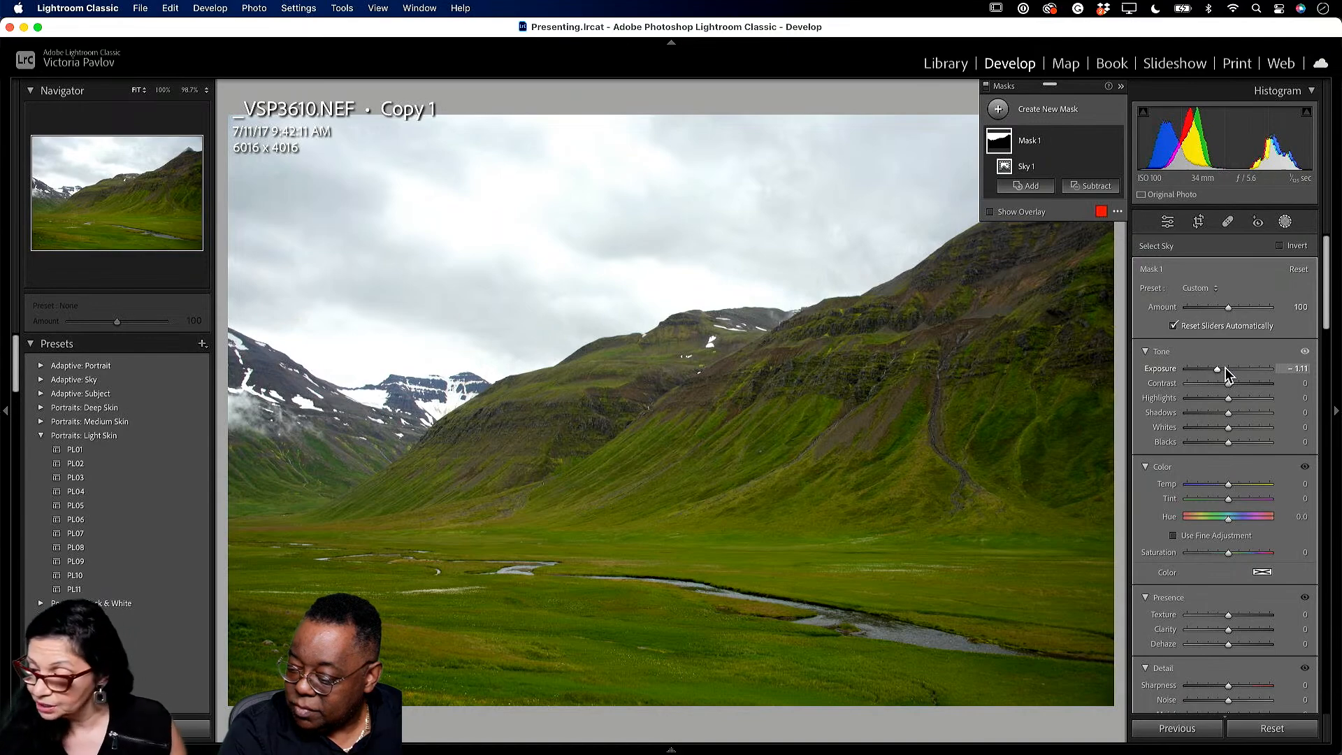
left_click_drag(1229, 383, 1239, 383)
scroll(1242, 501, "down", 1)
left_click_drag(1228, 637, 1235, 641)
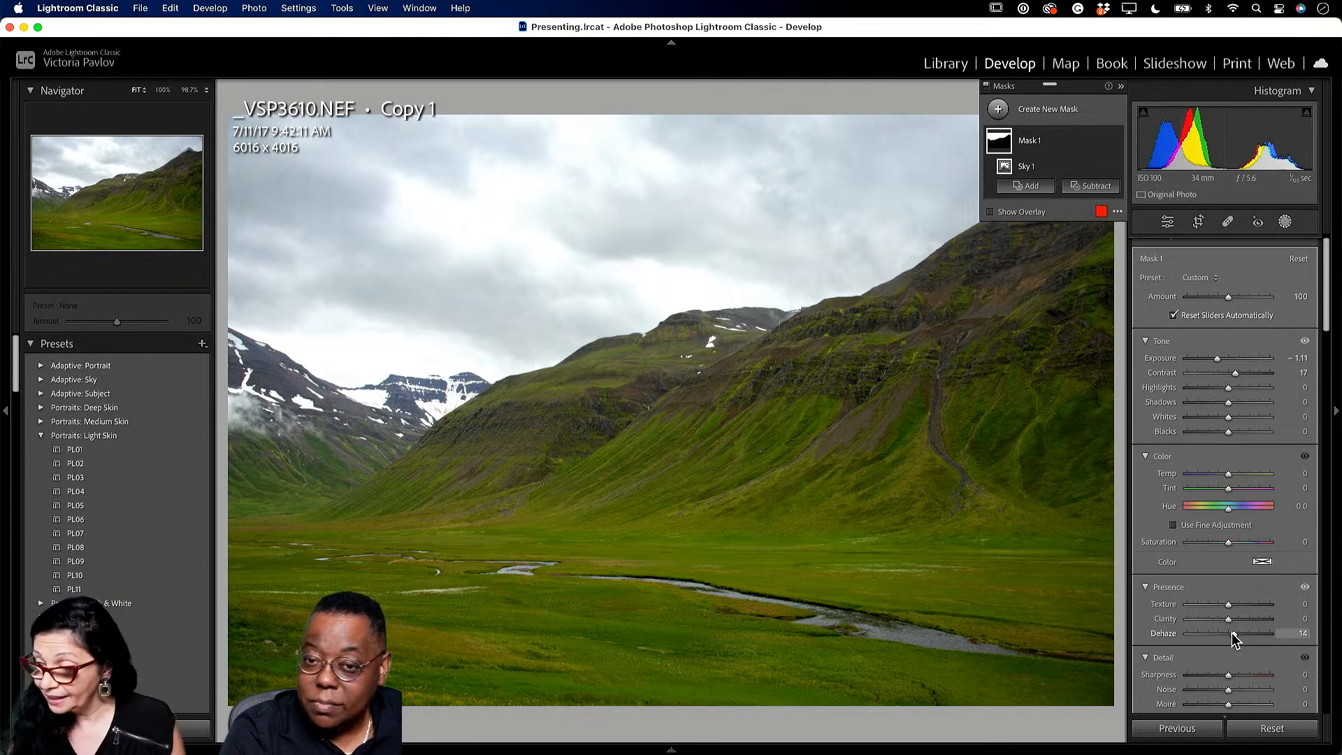
Set the whole valley photo's Contrast to +48 and Blacks to +2 in the Basic adjustments.
left_click(1168, 222)
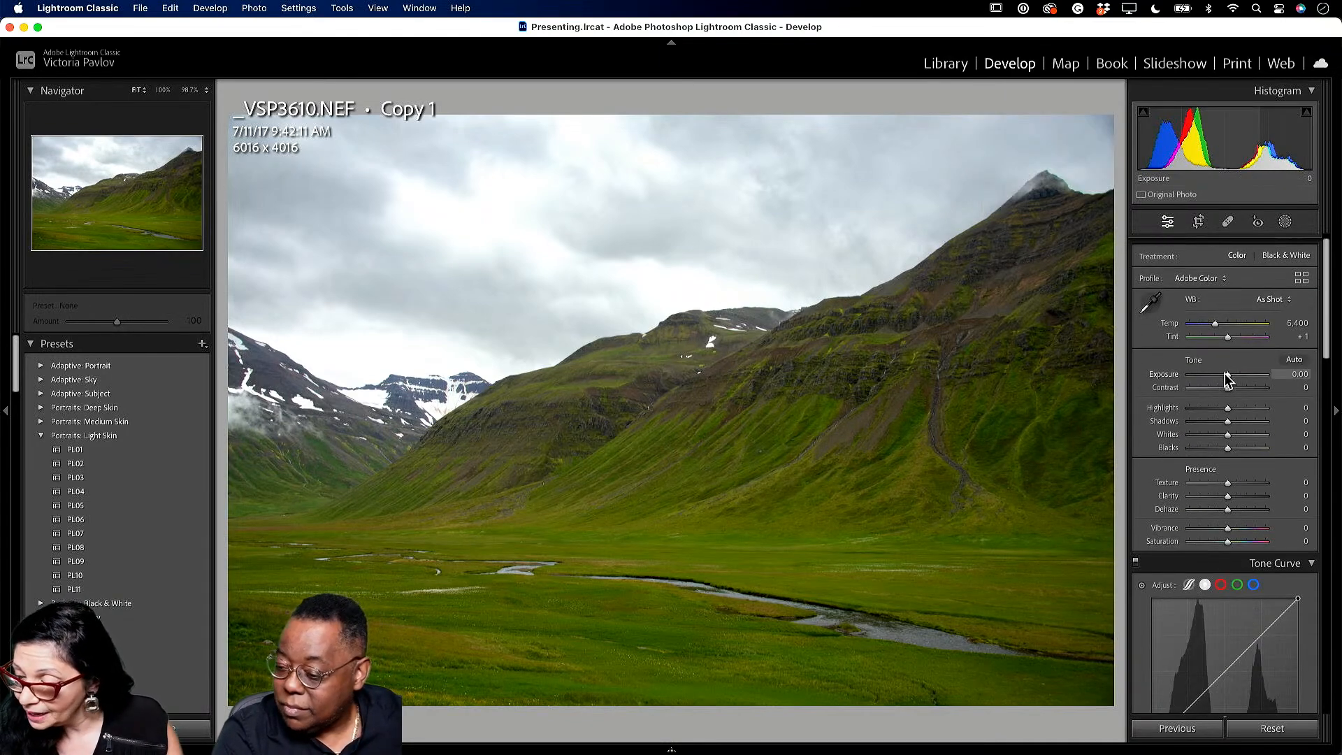
left_click_drag(1229, 378, 1229, 377)
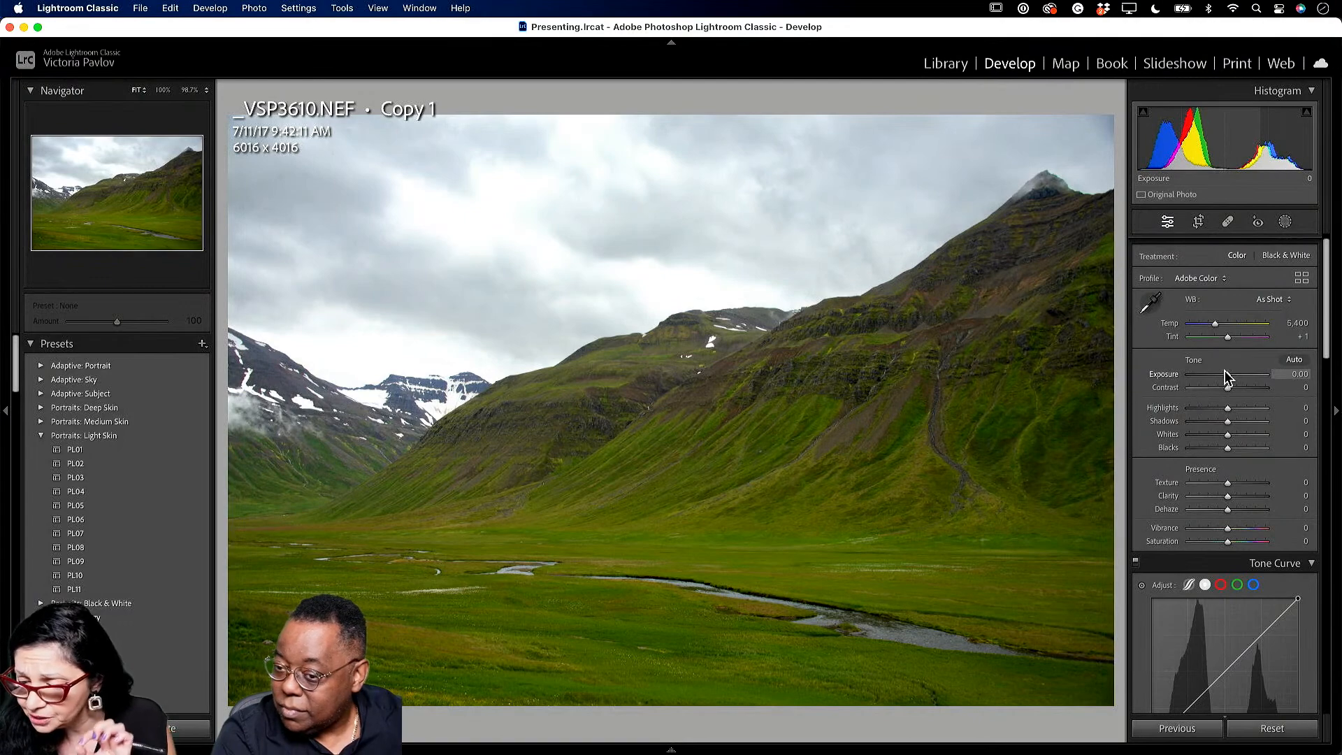
left_click_drag(1228, 388, 1245, 389)
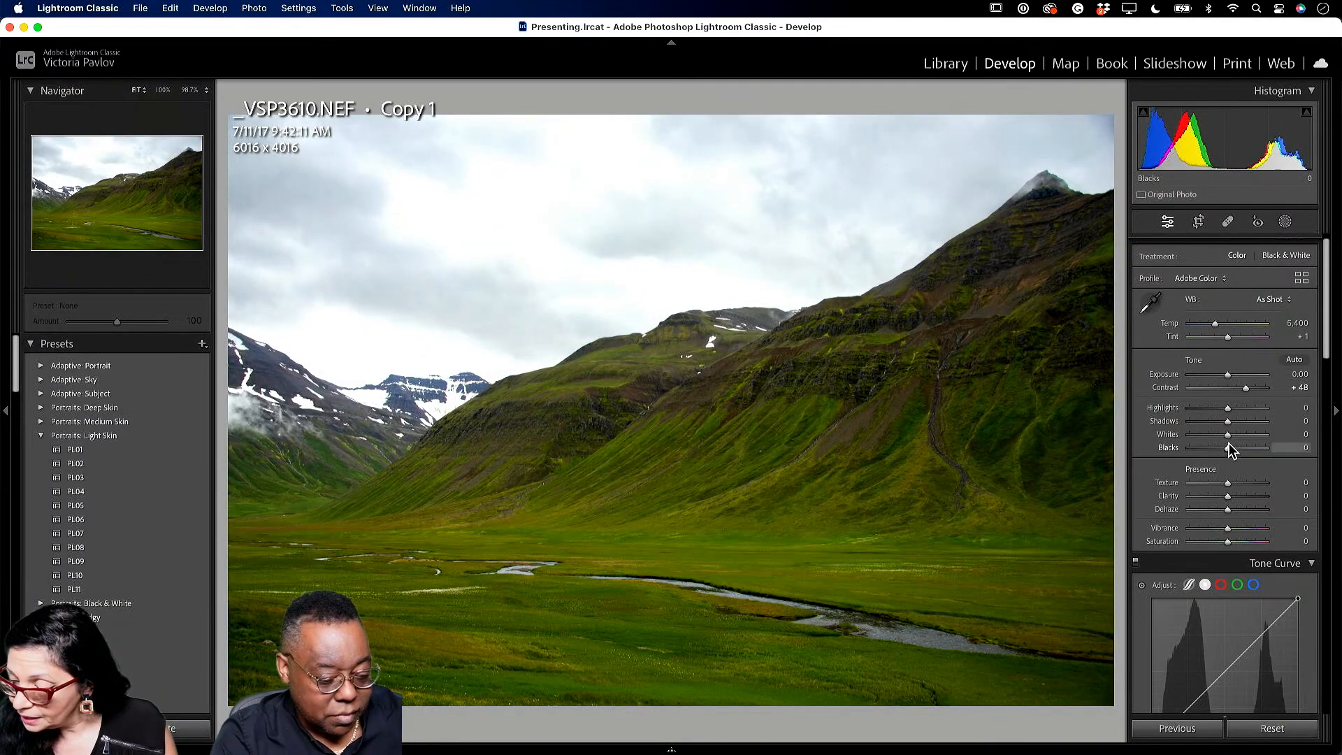
left_click_drag(1228, 447, 1230, 448)
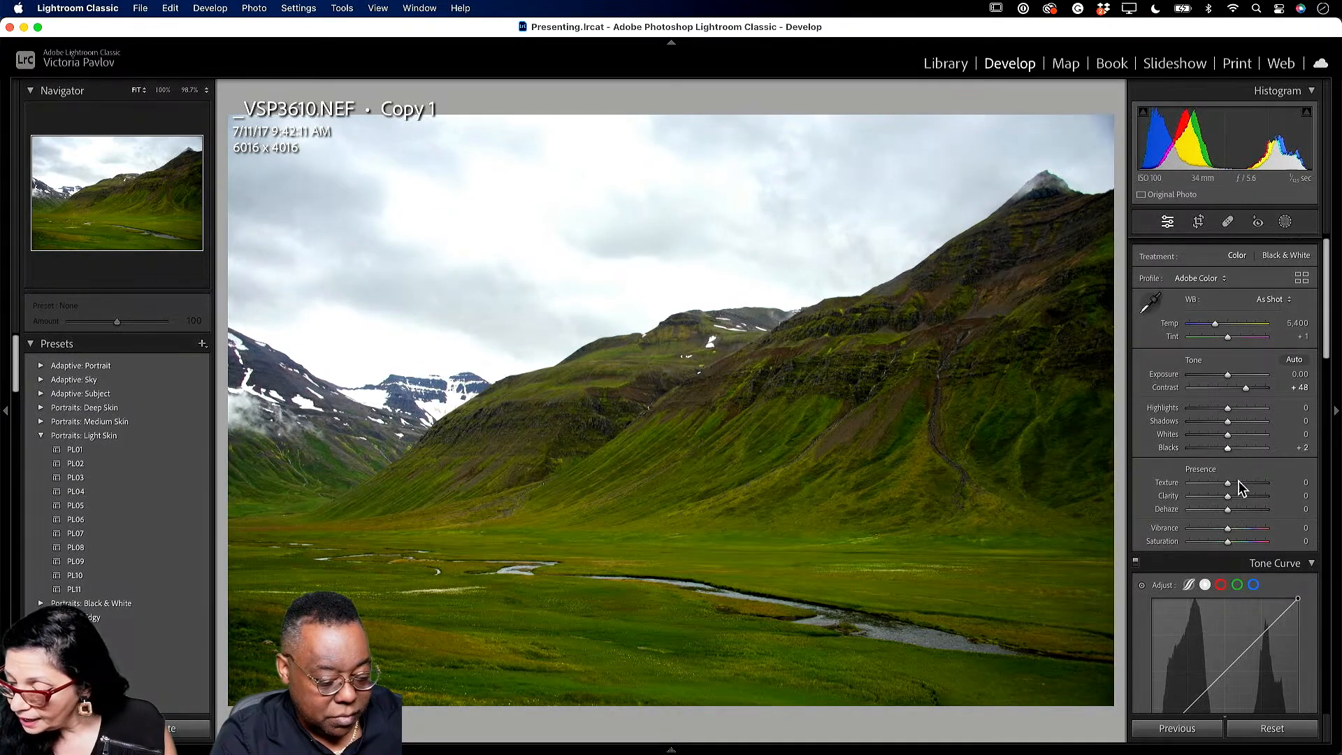
Set the whole valley photo's Dehaze to +10 and Shadows to +35 in the Basic adjustments.
left_click_drag(1228, 512, 1232, 516)
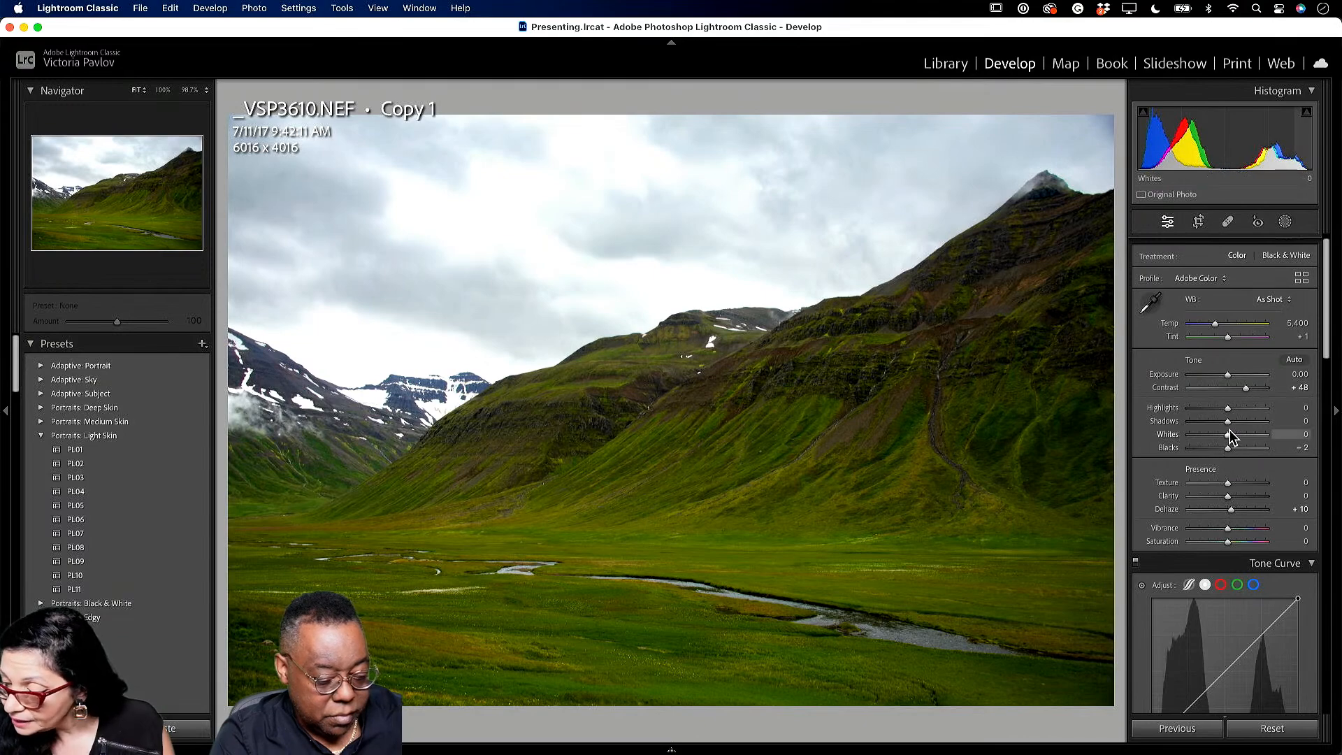
left_click_drag(1228, 427, 1242, 428)
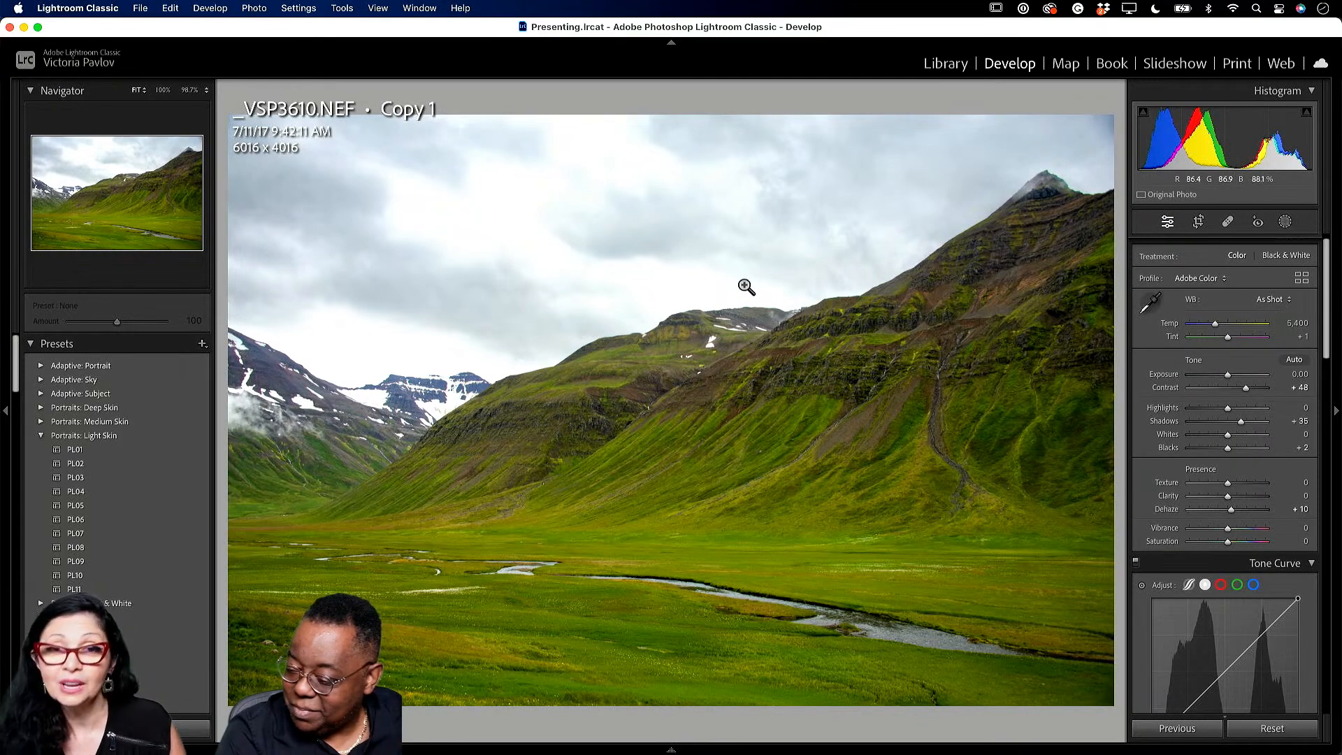
Open the five-star copy of the harbour boat photo _VSP4129-HDR.dng for developing and mask its sky.
left_click(945, 64)
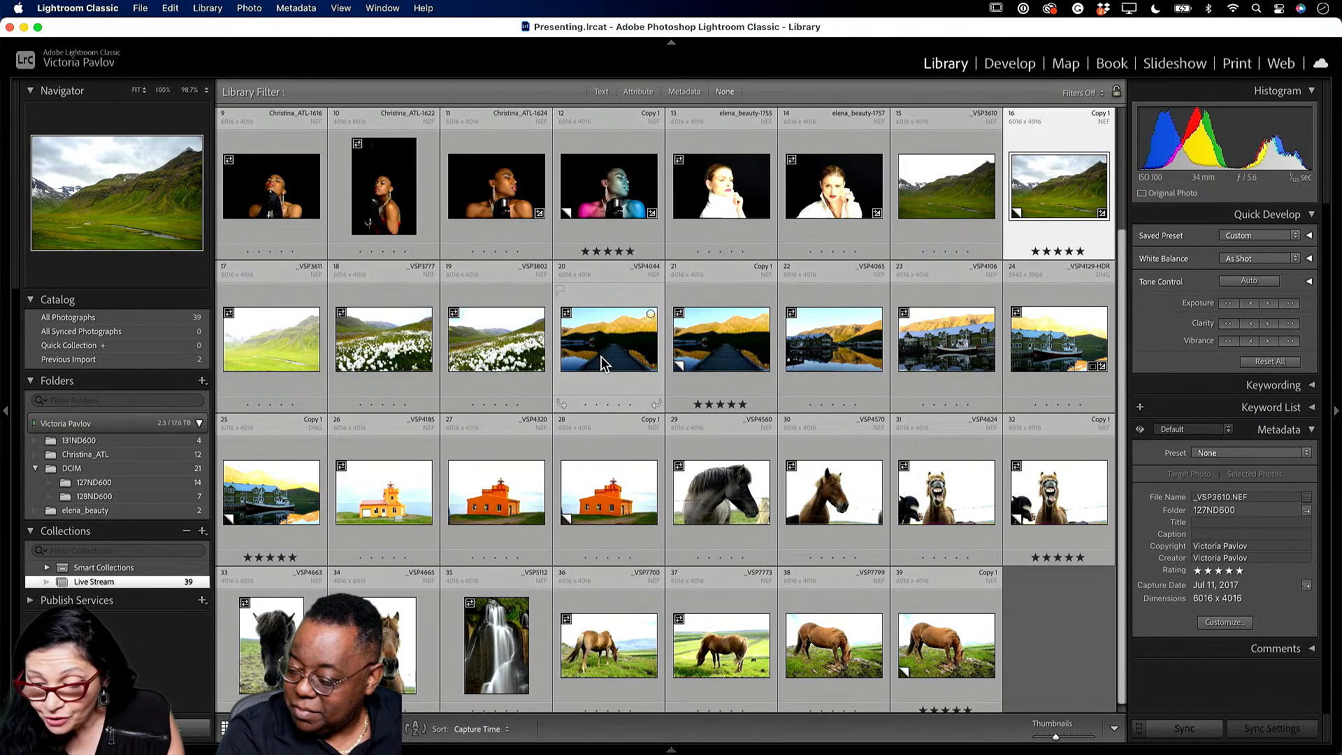
left_click(301, 497)
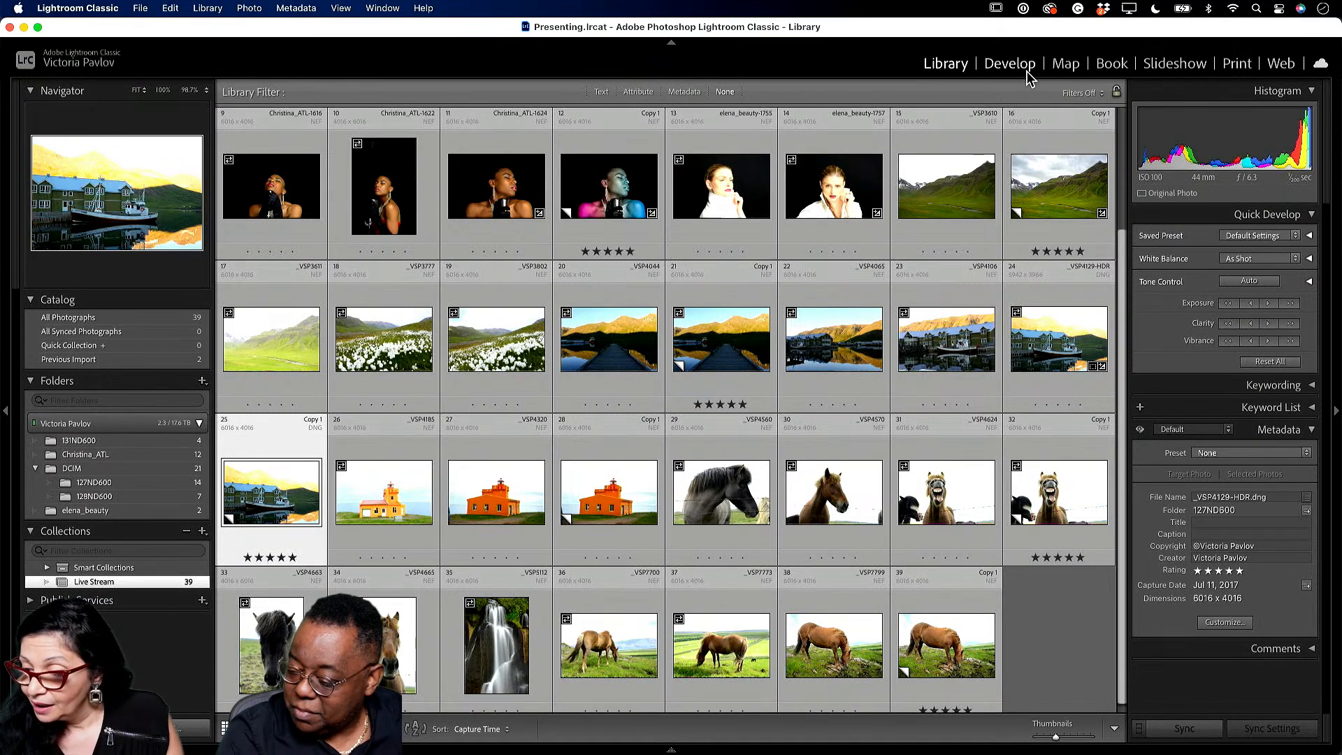
left_click(1025, 67)
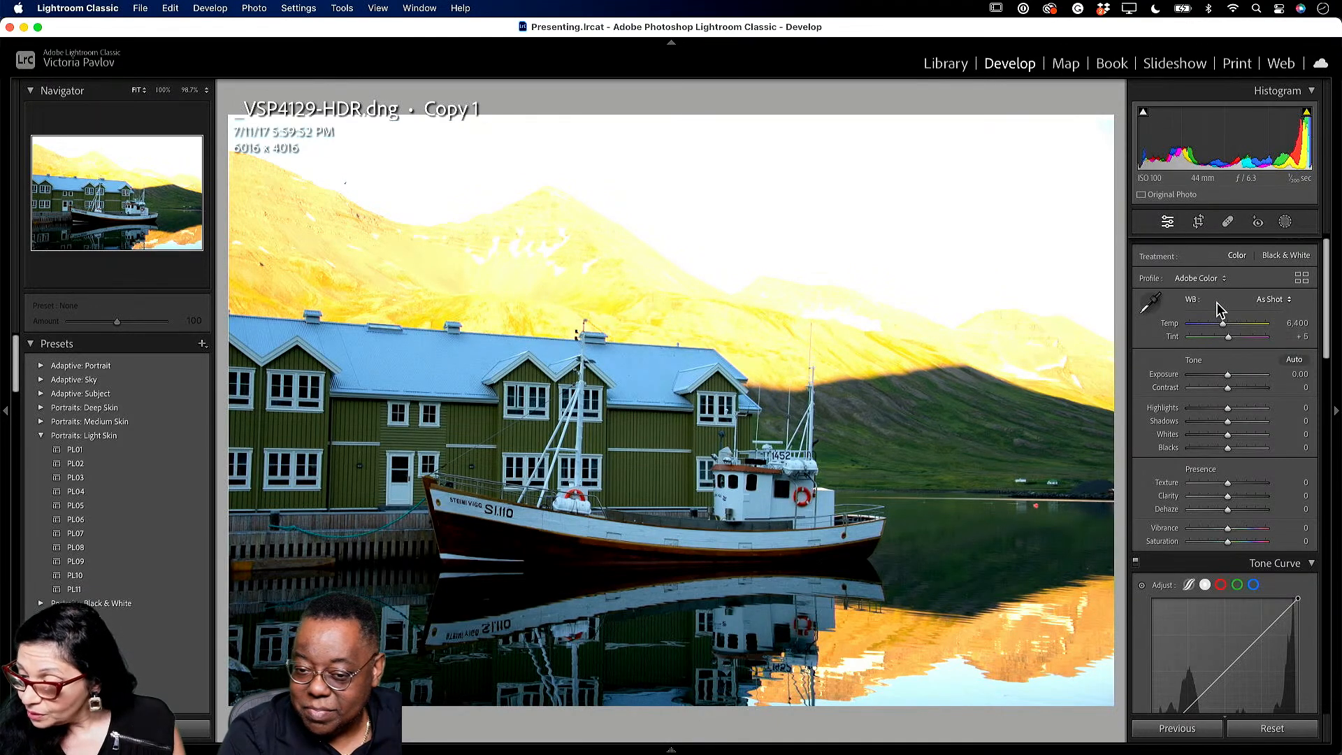
left_click(1285, 222)
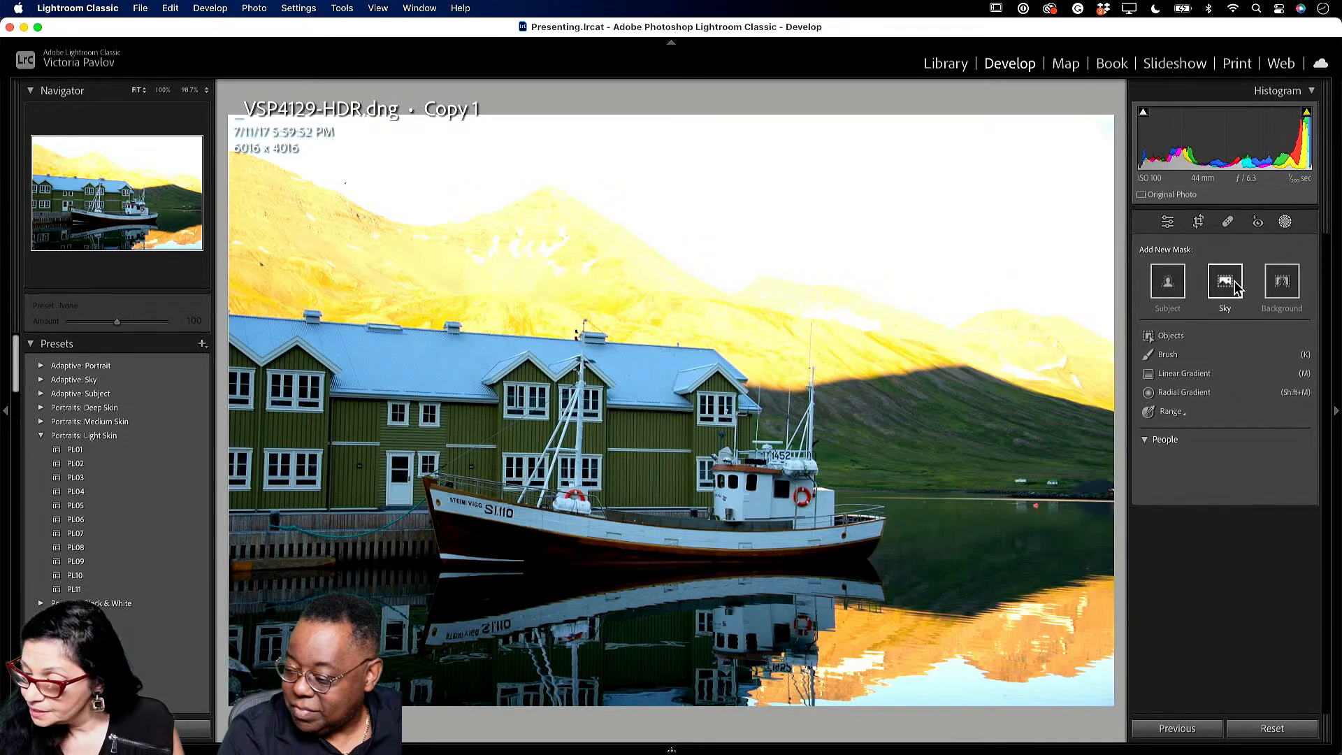
left_click(1235, 285)
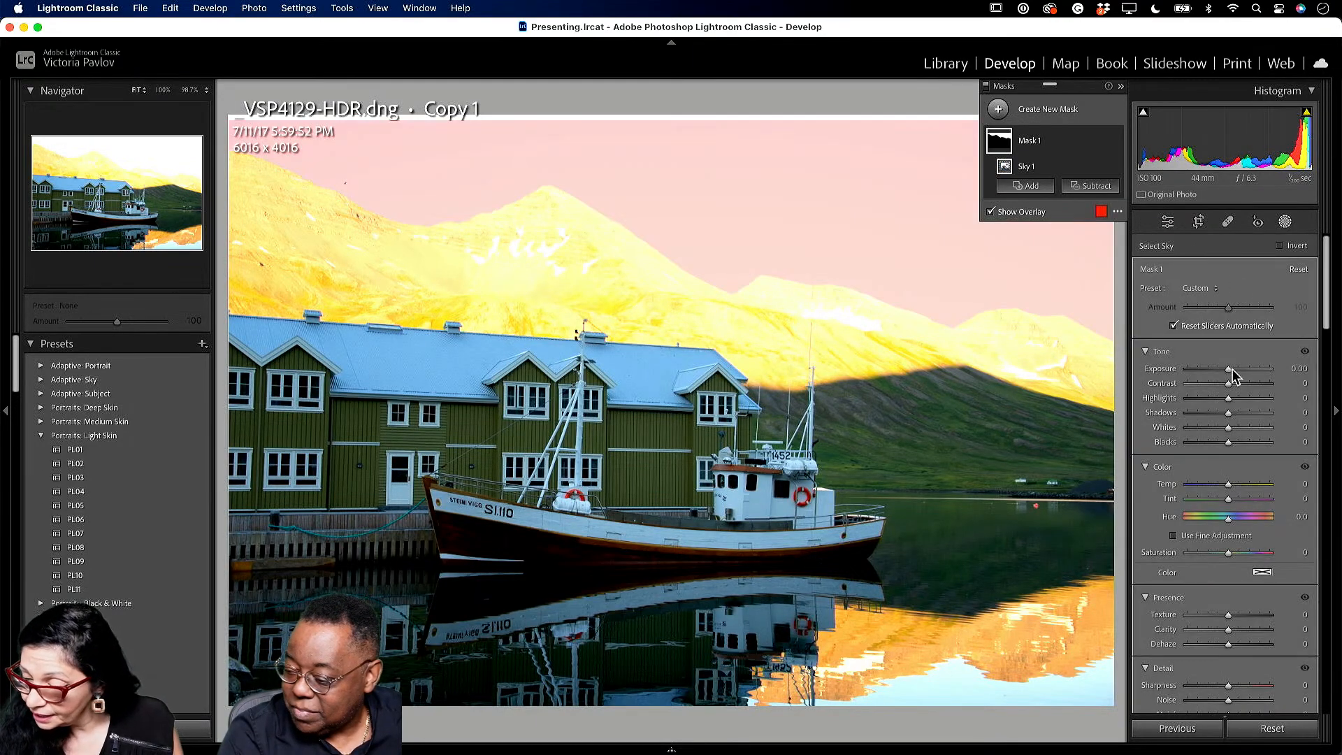
Set the harbour sky mask's Exposure to −1.60, Saturation to 26 and Dehaze to 18.
left_click_drag(1227, 370, 1215, 376)
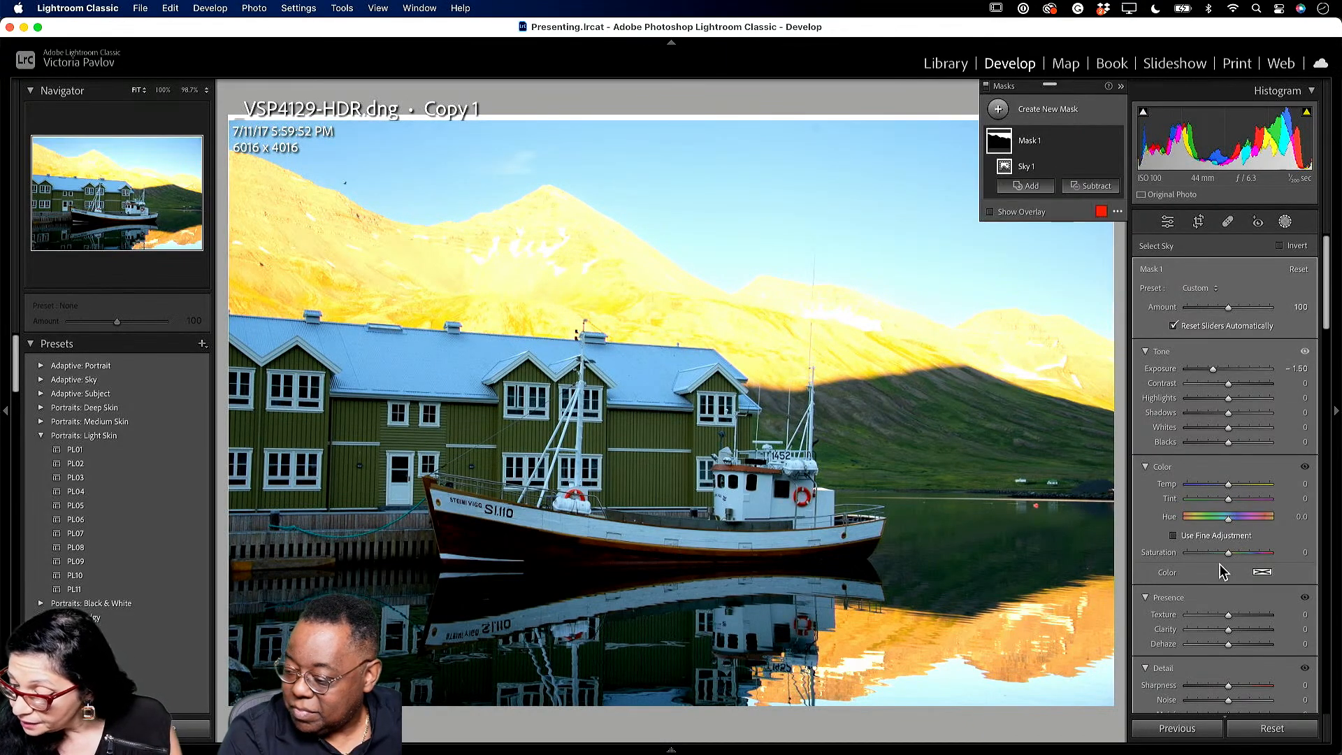
left_click_drag(1228, 552, 1240, 553)
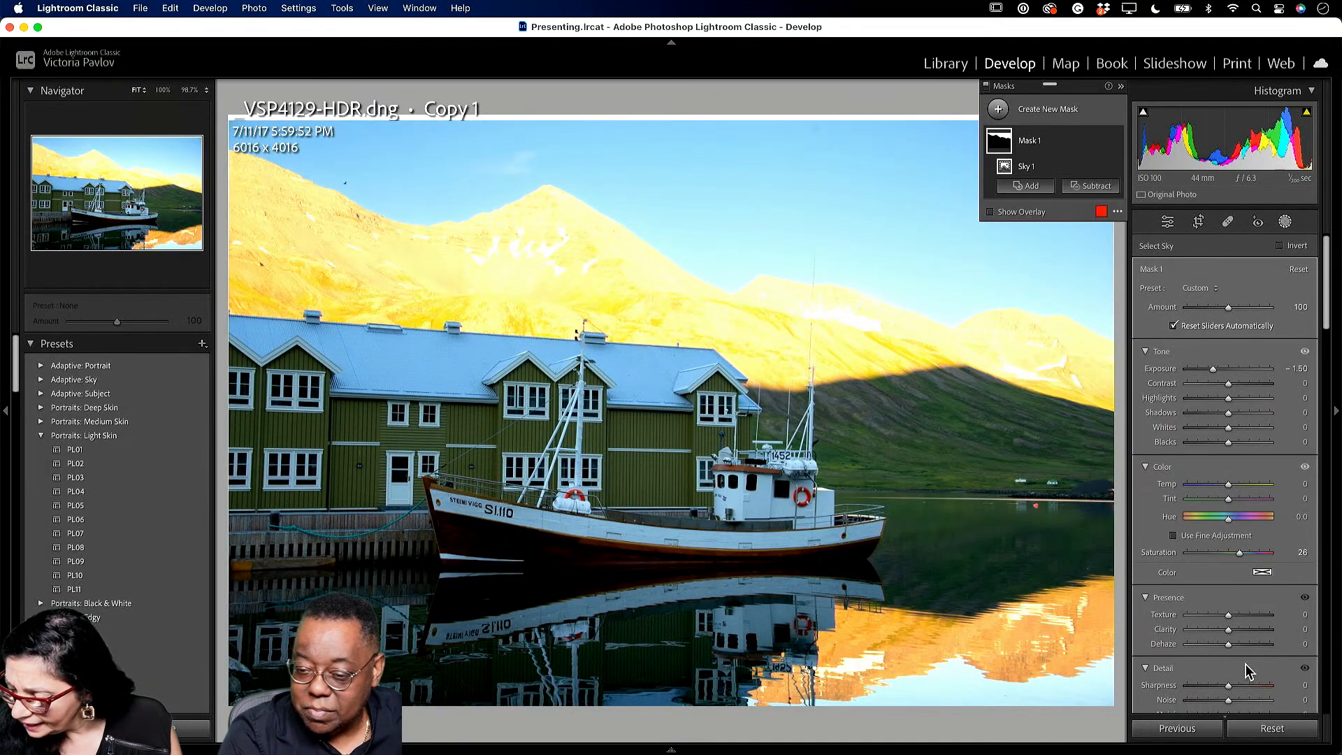
left_click_drag(1230, 647, 1237, 649)
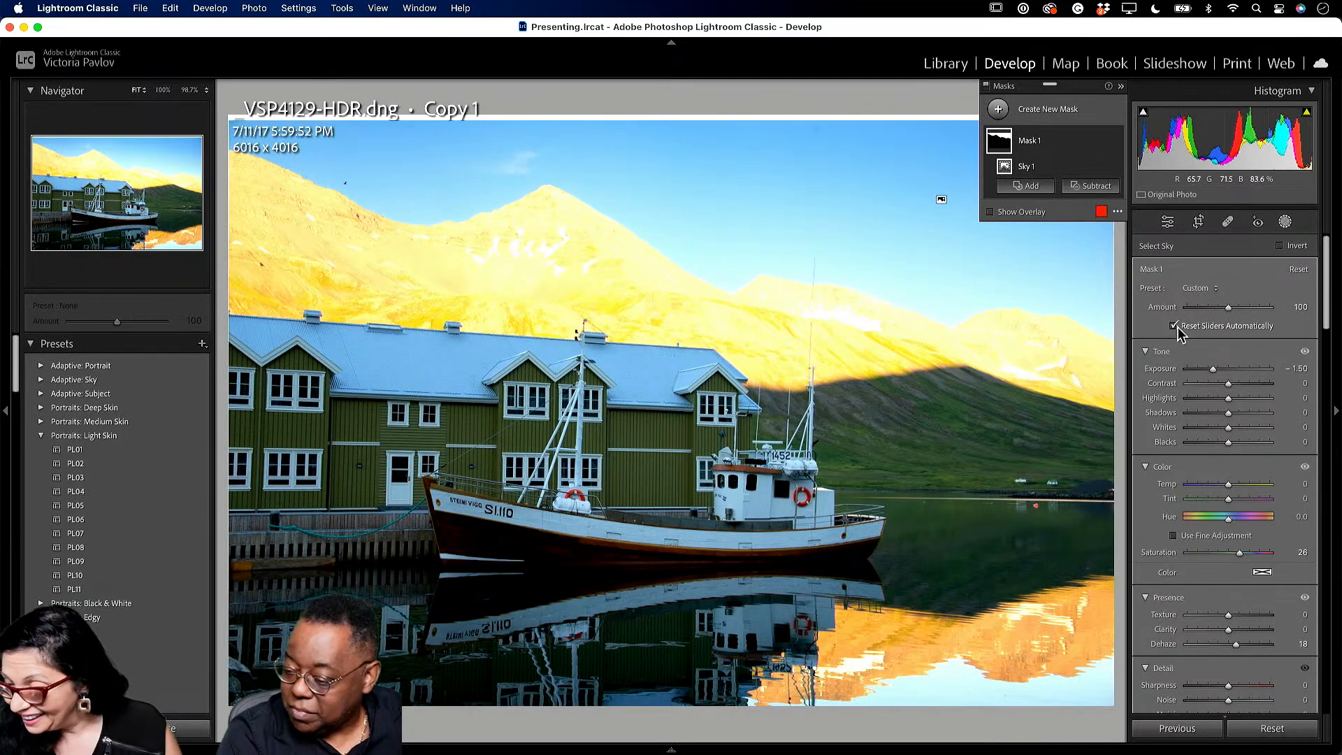
Try an Exposure of −0.45 on the whole harbour photo and reset it to zero.
left_click(1169, 223)
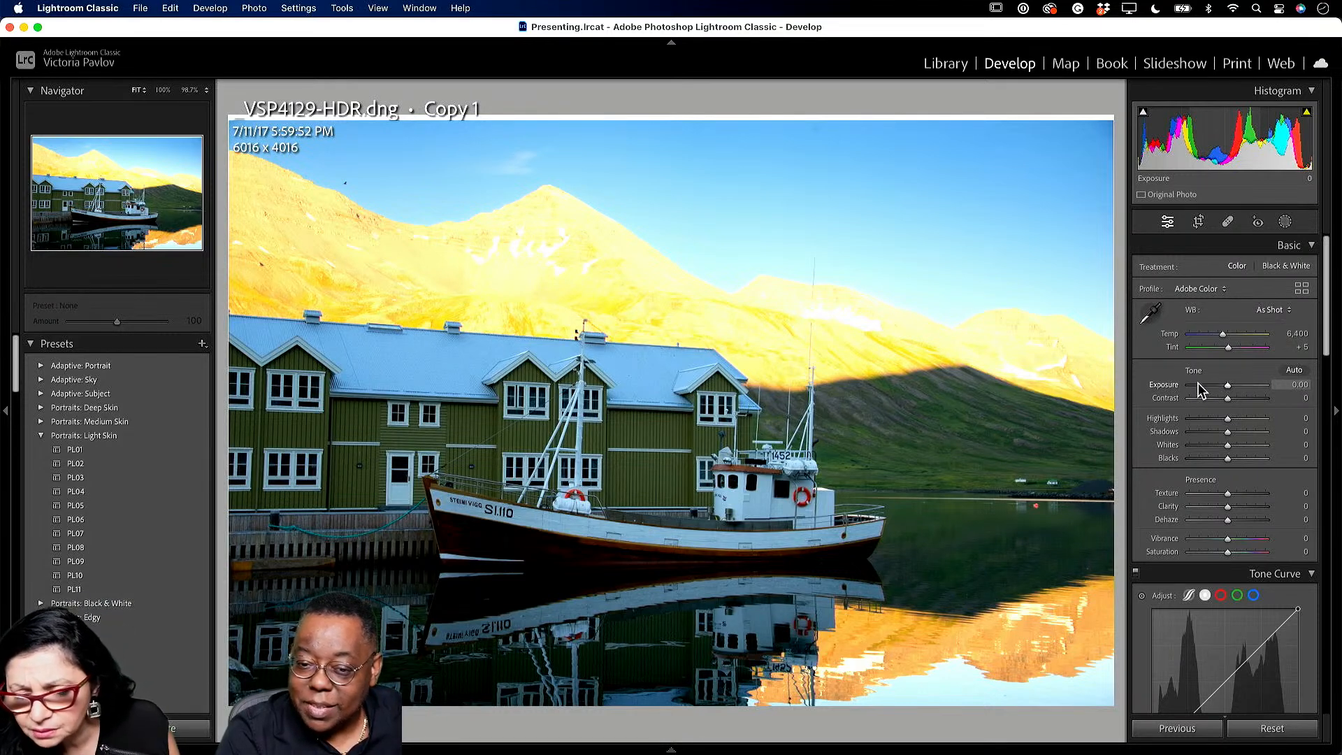
left_click_drag(1229, 390, 1226, 386)
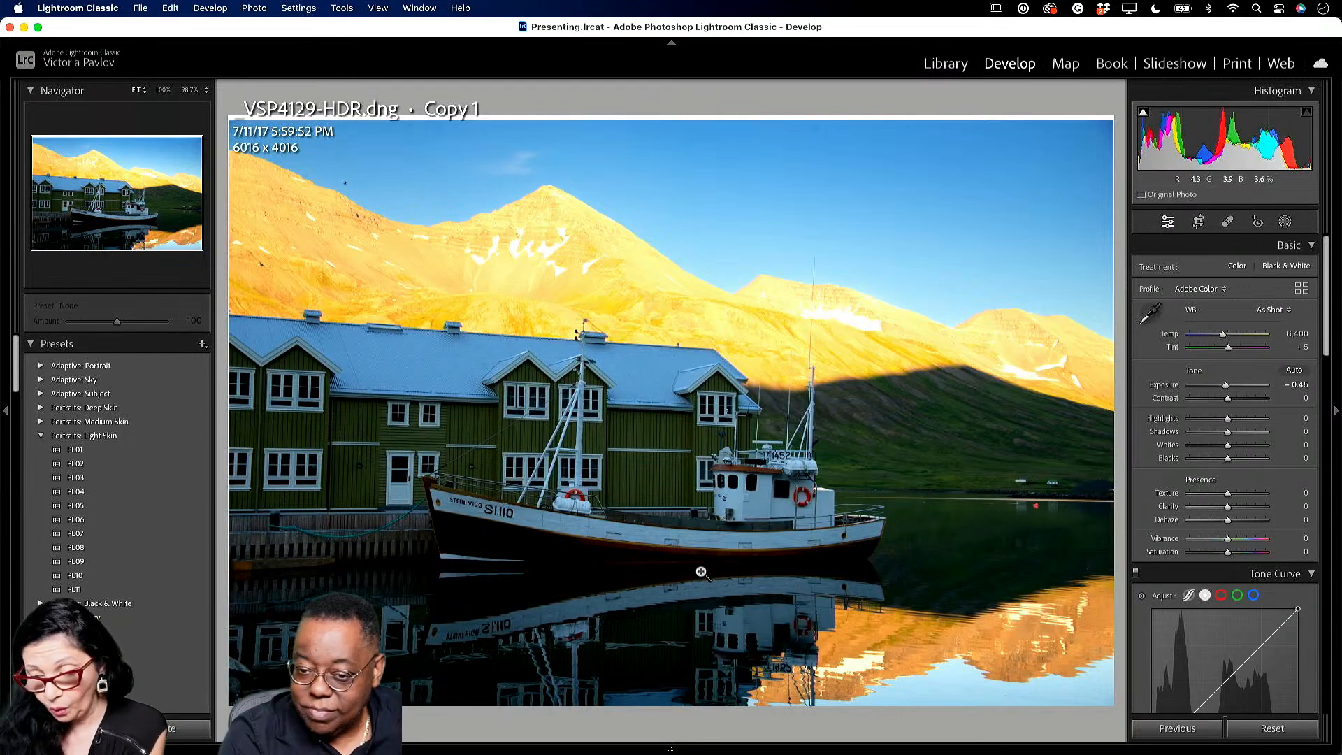
double_click(1225, 389)
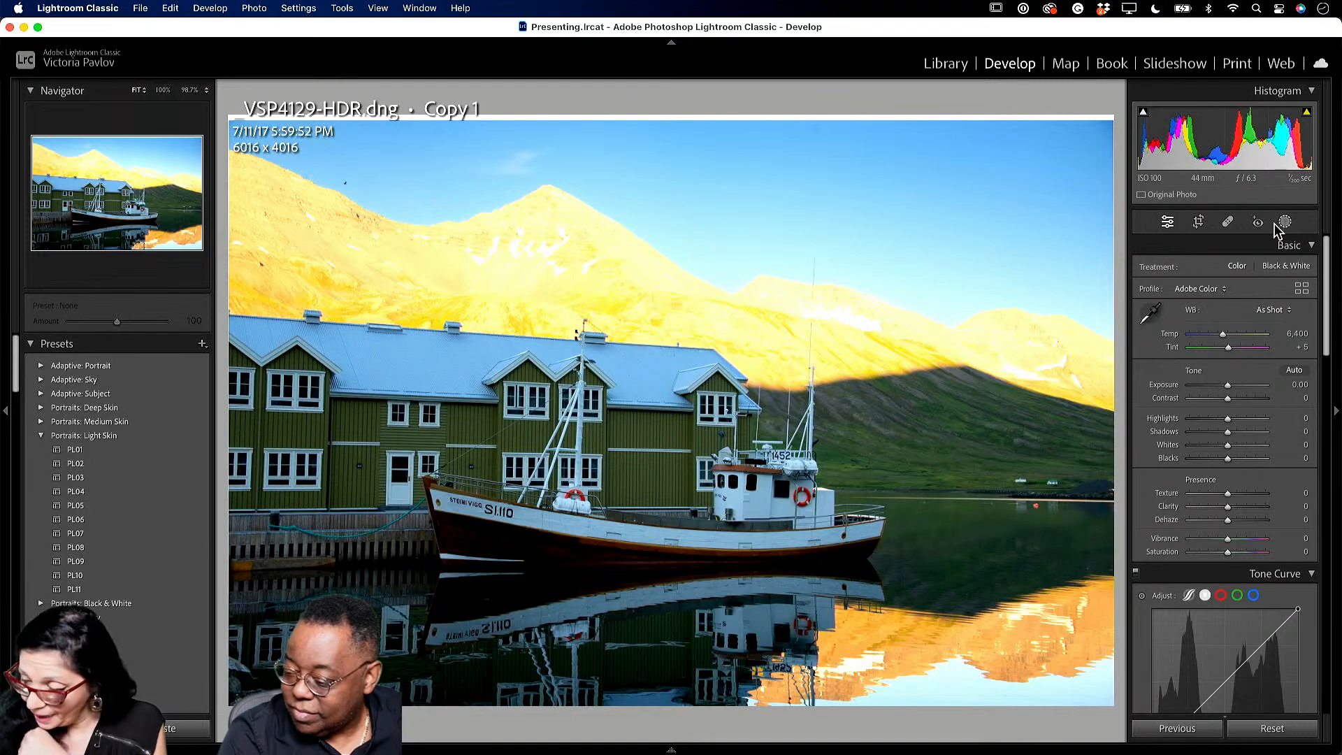
Add a linear gradient mask running from the photo's lower edge over the water up to the building's roof.
left_click(1287, 222)
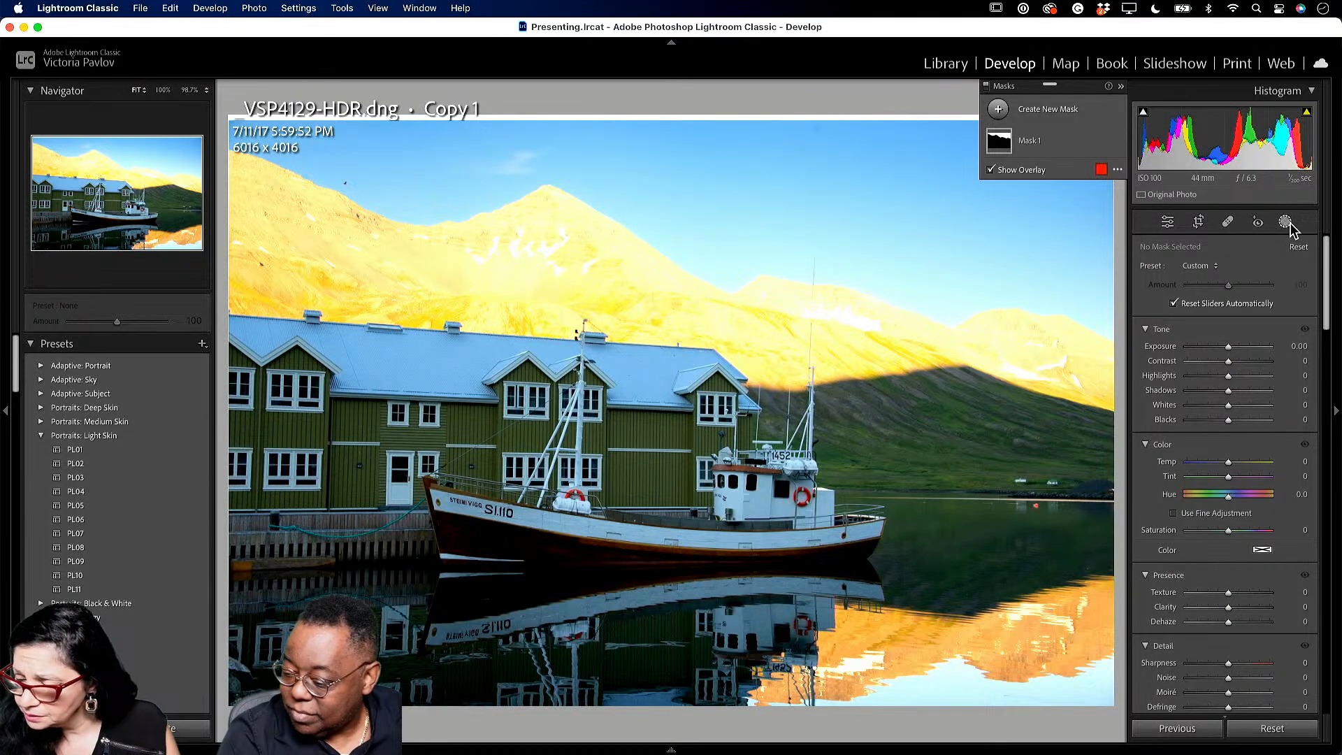
left_click(998, 112)
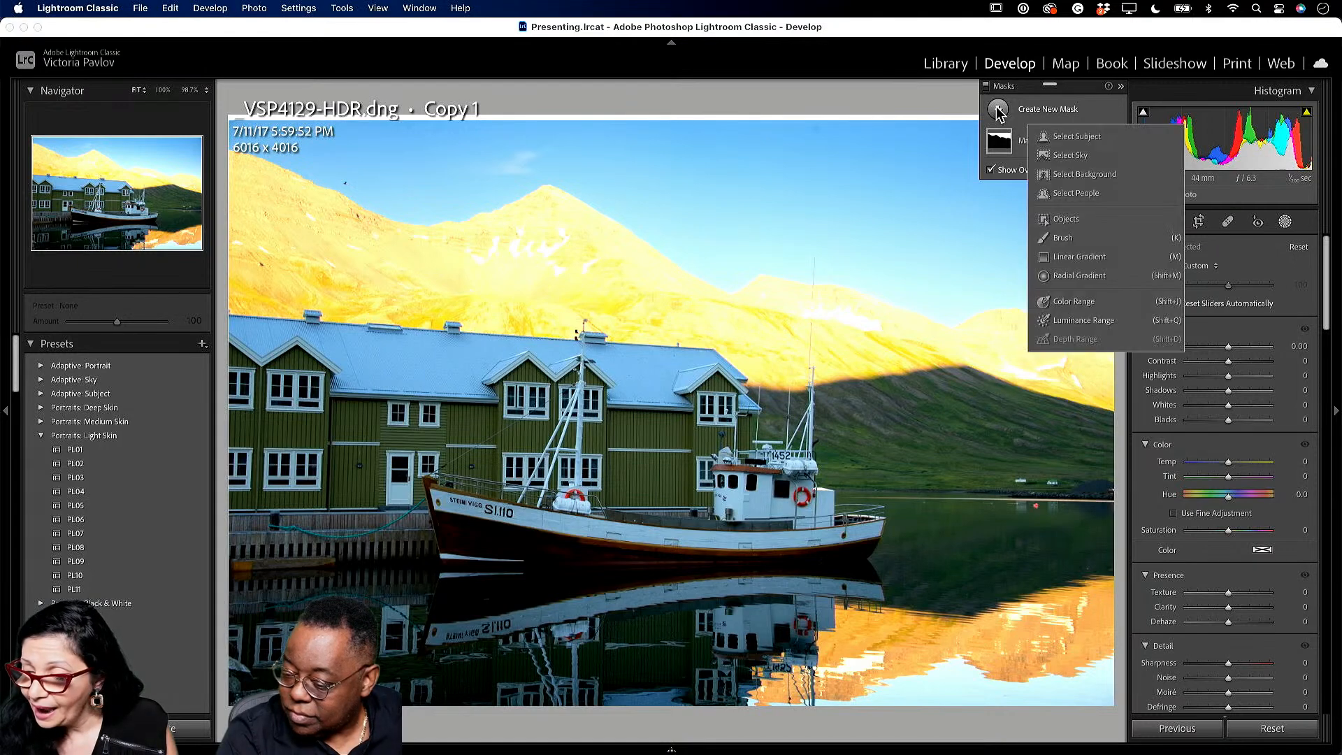
left_click(1090, 259)
left_click_drag(654, 713, 668, 314)
Set the linear gradient mask's Exposure to 1.44, Contrast to 35, Blacks to −26 and Clarity to 37.
mouse_move(1231, 368)
left_mouse_down()
mouse_move(1247, 372)
mouse_move(1227, 381)
mouse_move(1244, 385)
left_mouse_up()
left_click_drag(1230, 447, 1215, 441)
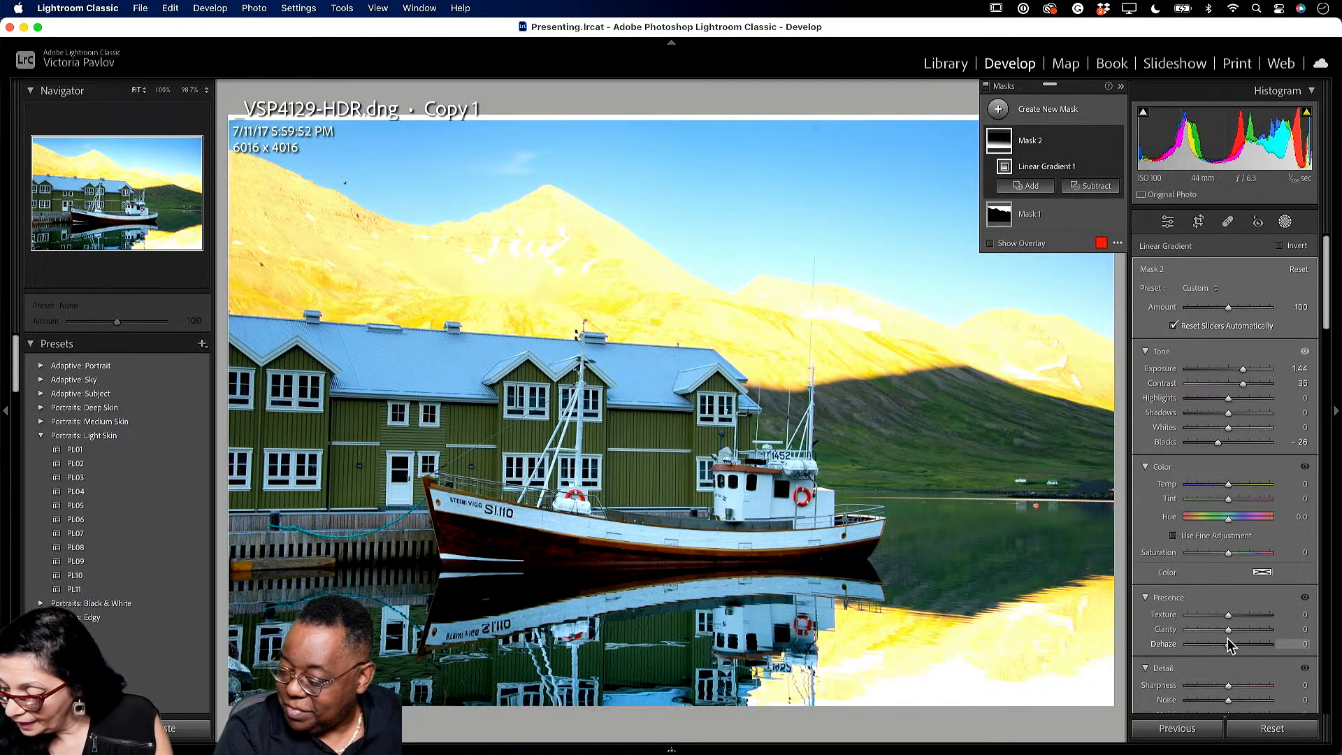
left_click_drag(1227, 627, 1244, 627)
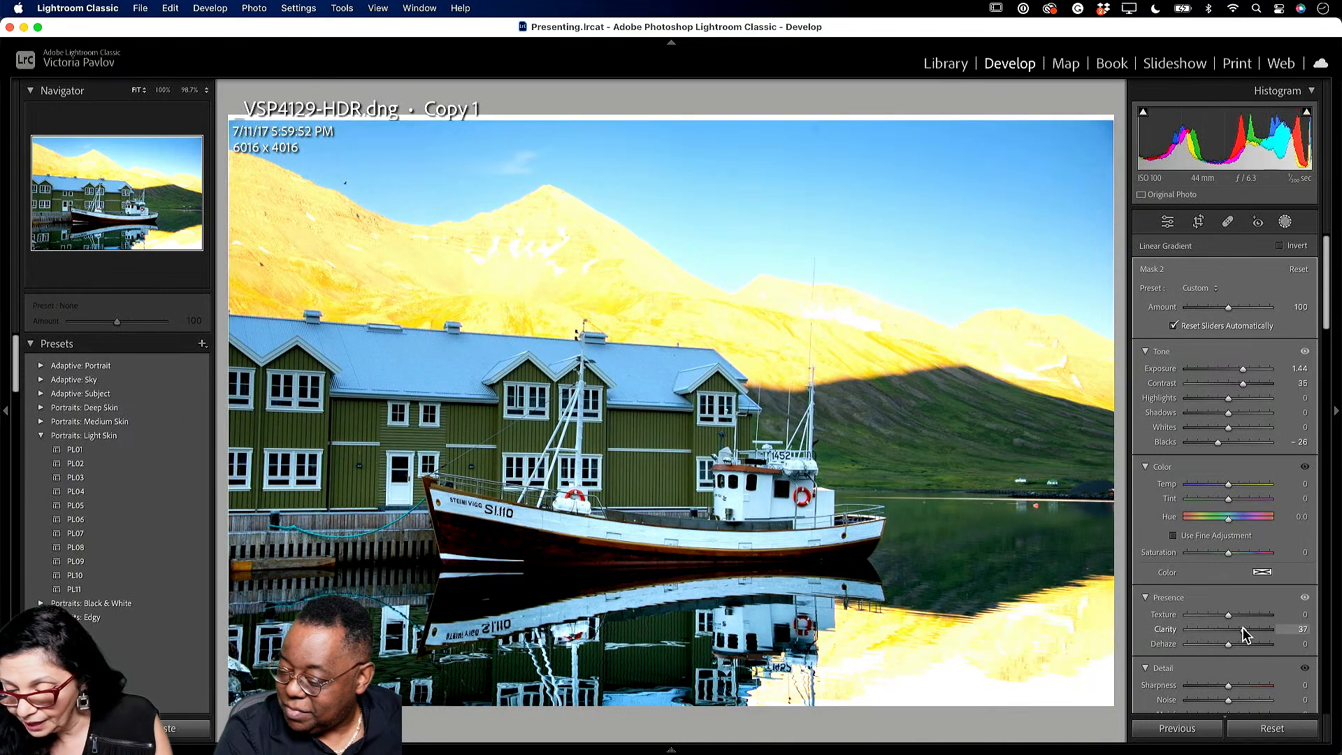
Set the whole harbour photo's Highlights to +34 and Clarity to +60 in the Basic adjustments.
left_click(1167, 224)
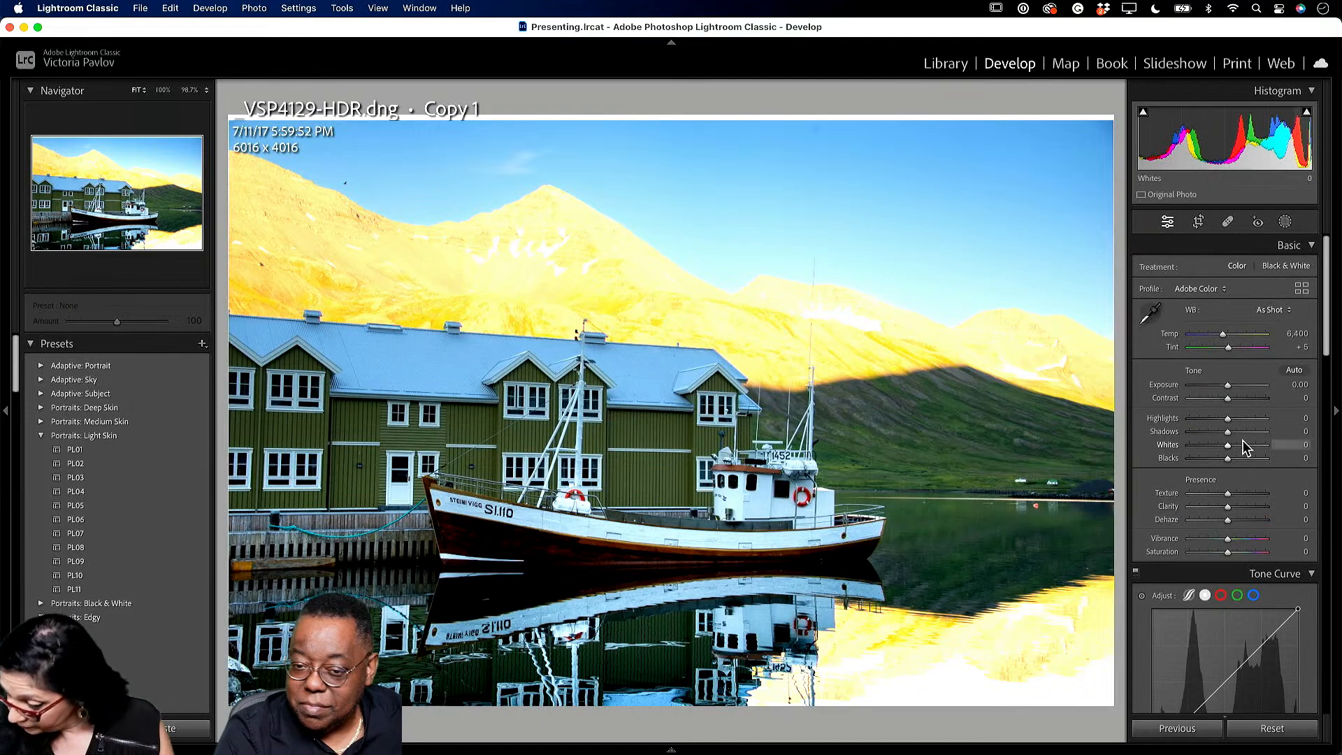
left_click_drag(1229, 418, 1242, 418)
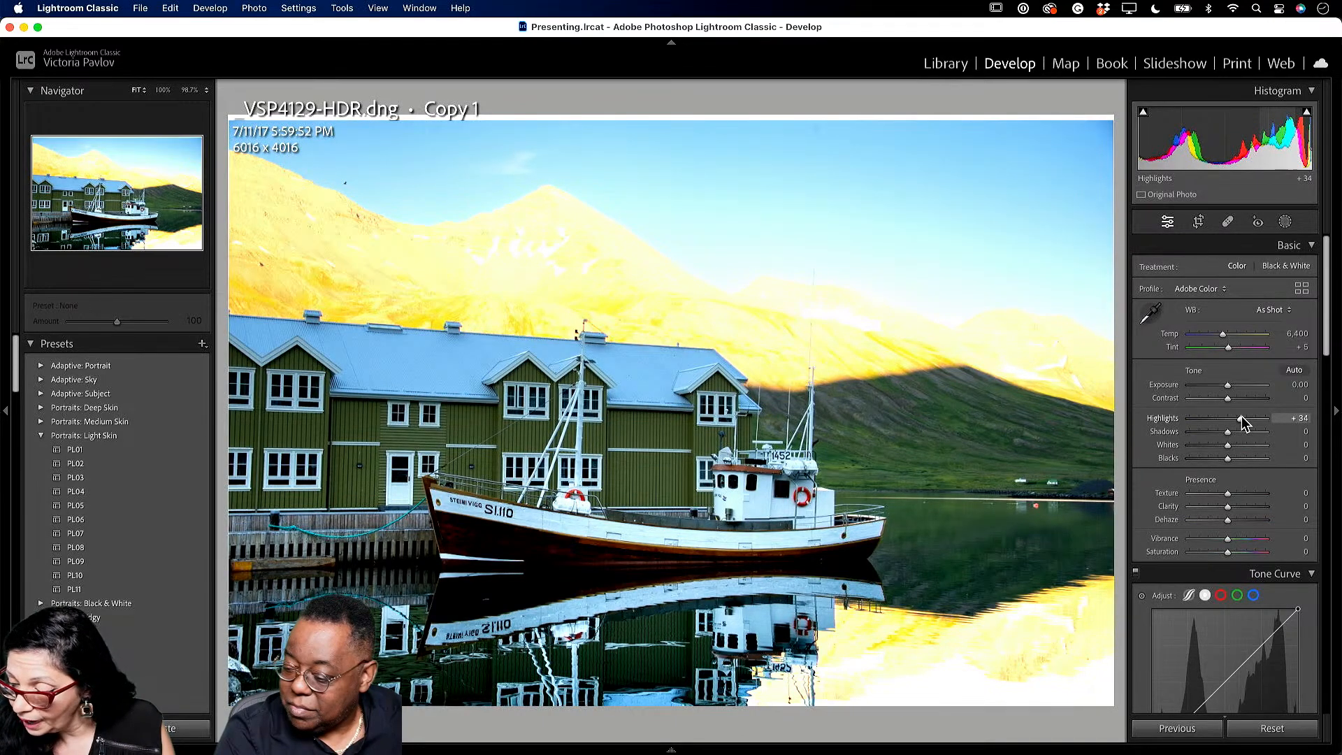
left_click_drag(1226, 506, 1250, 506)
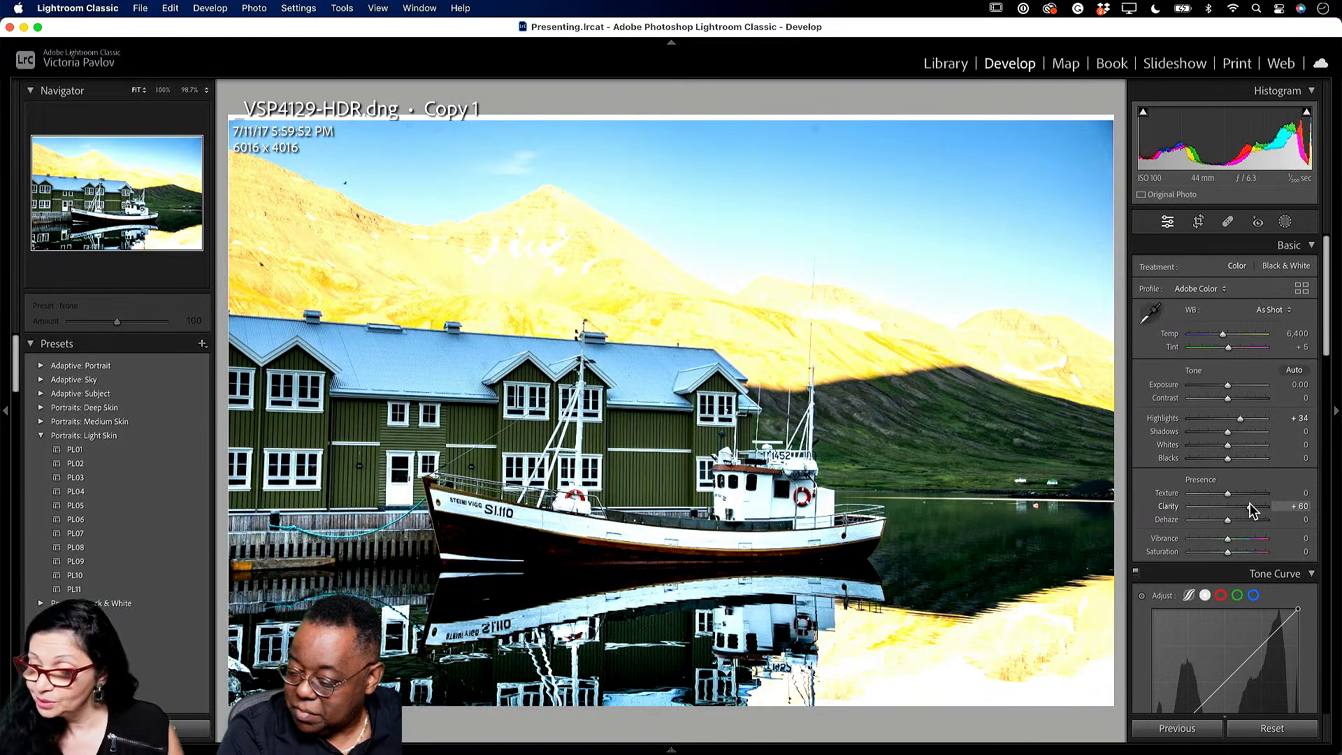
Open the unrated laughing horse photo _VSP4624.NEF from the Library for developing.
left_click(962, 65)
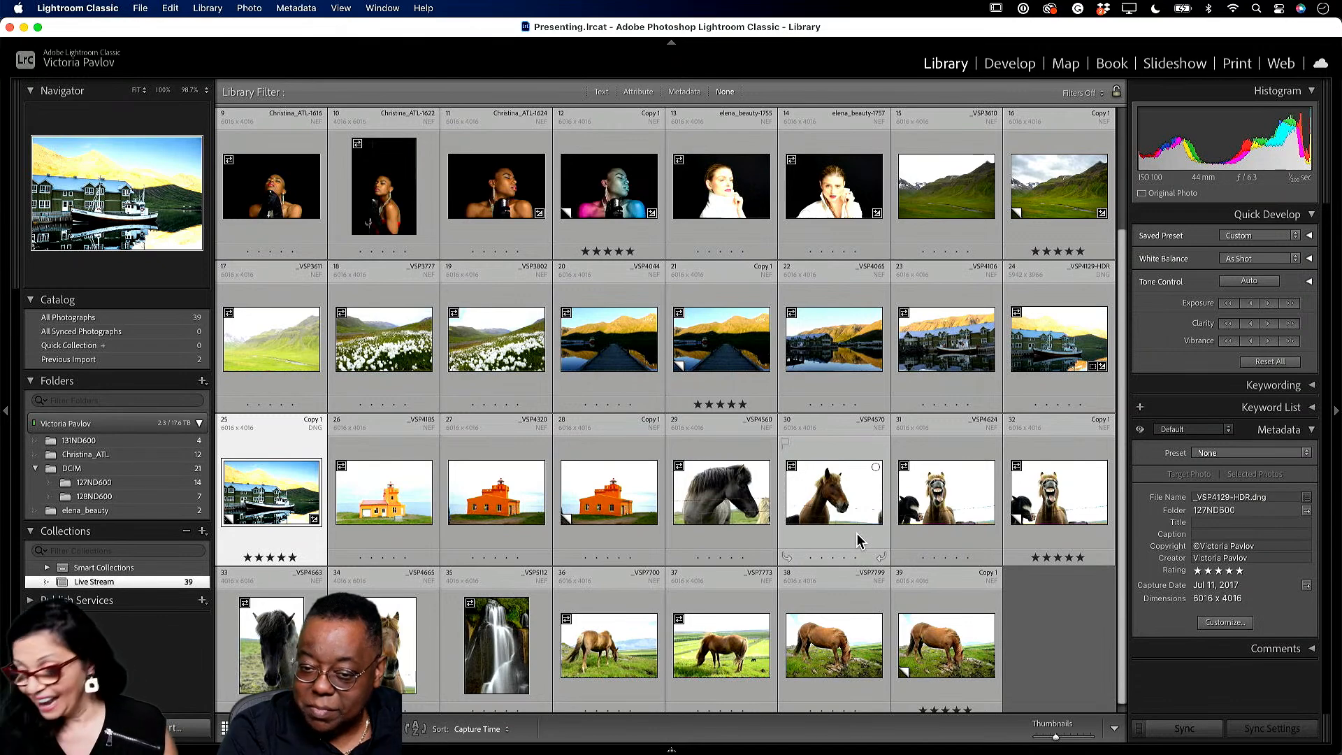
left_click(946, 505)
left_click(1015, 62)
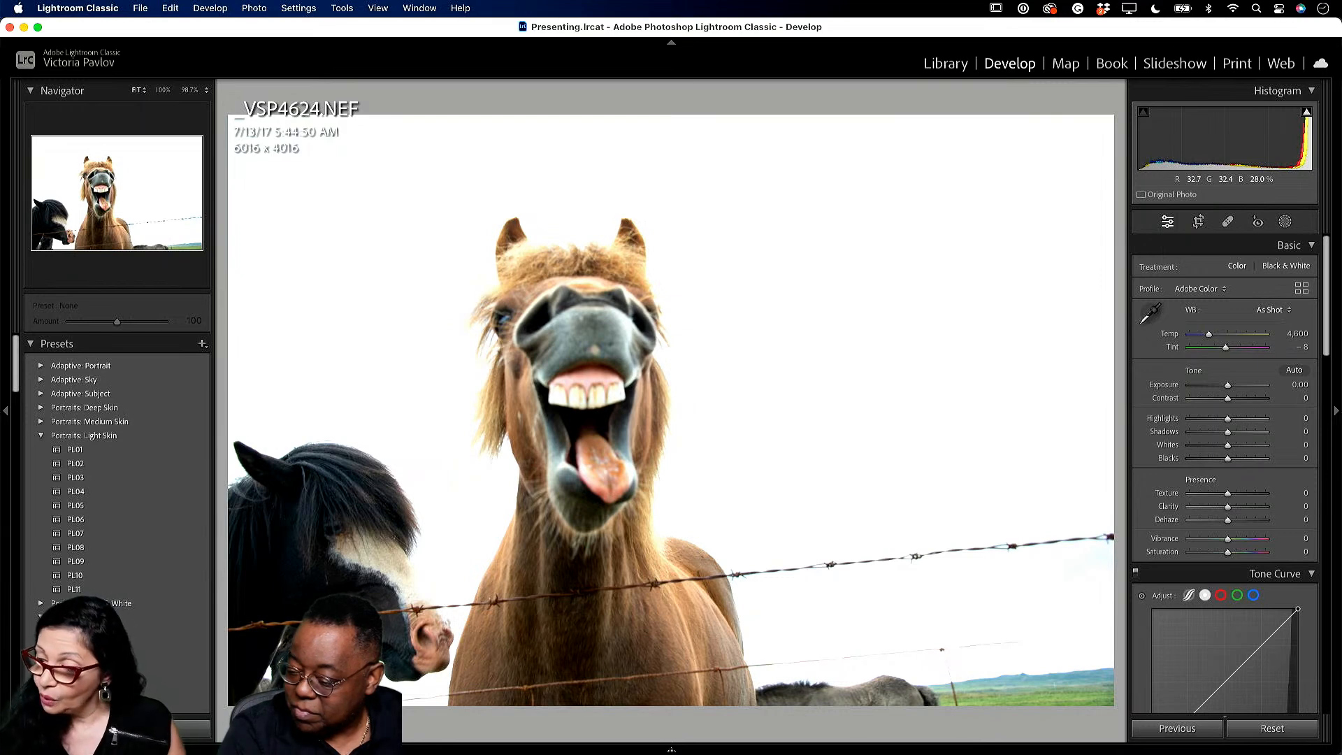
Remove the barbed wires crossing the horse photo with the Content-Aware Remove brush at size 76.
left_click(1229, 222)
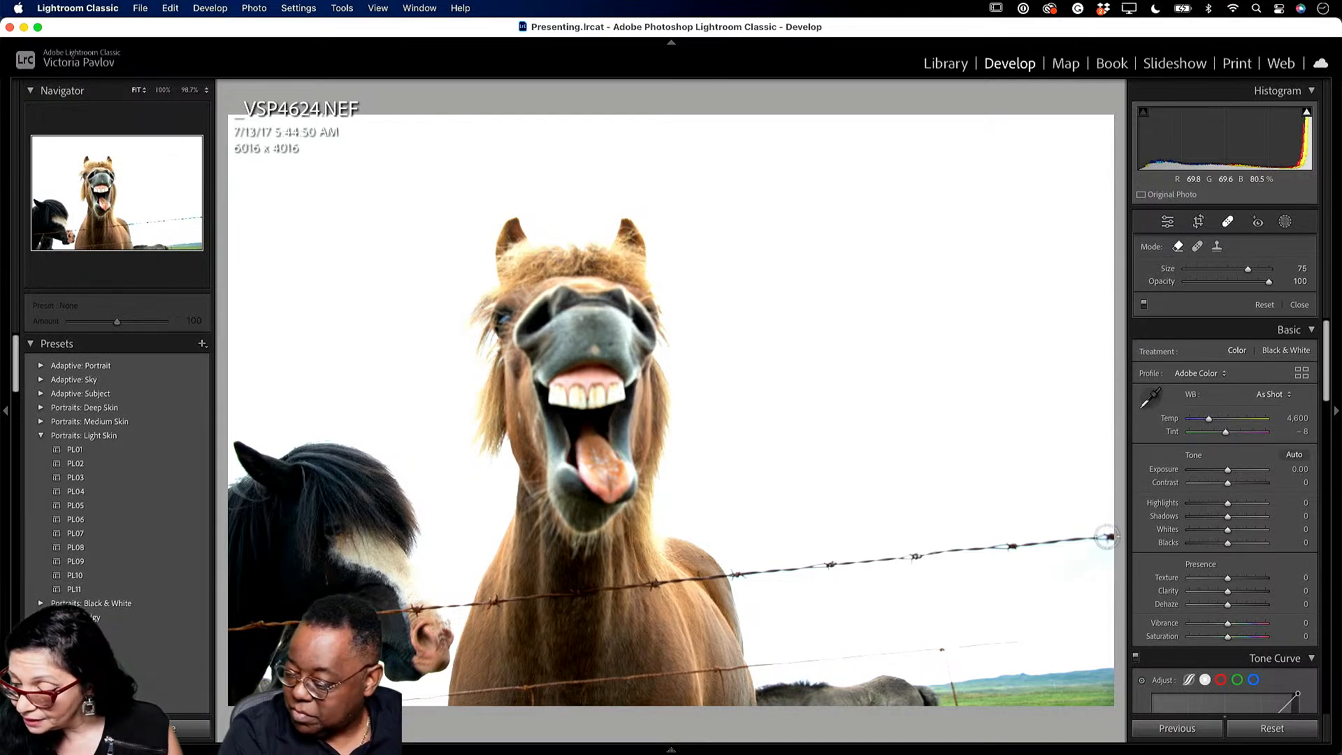
left_click(1252, 270)
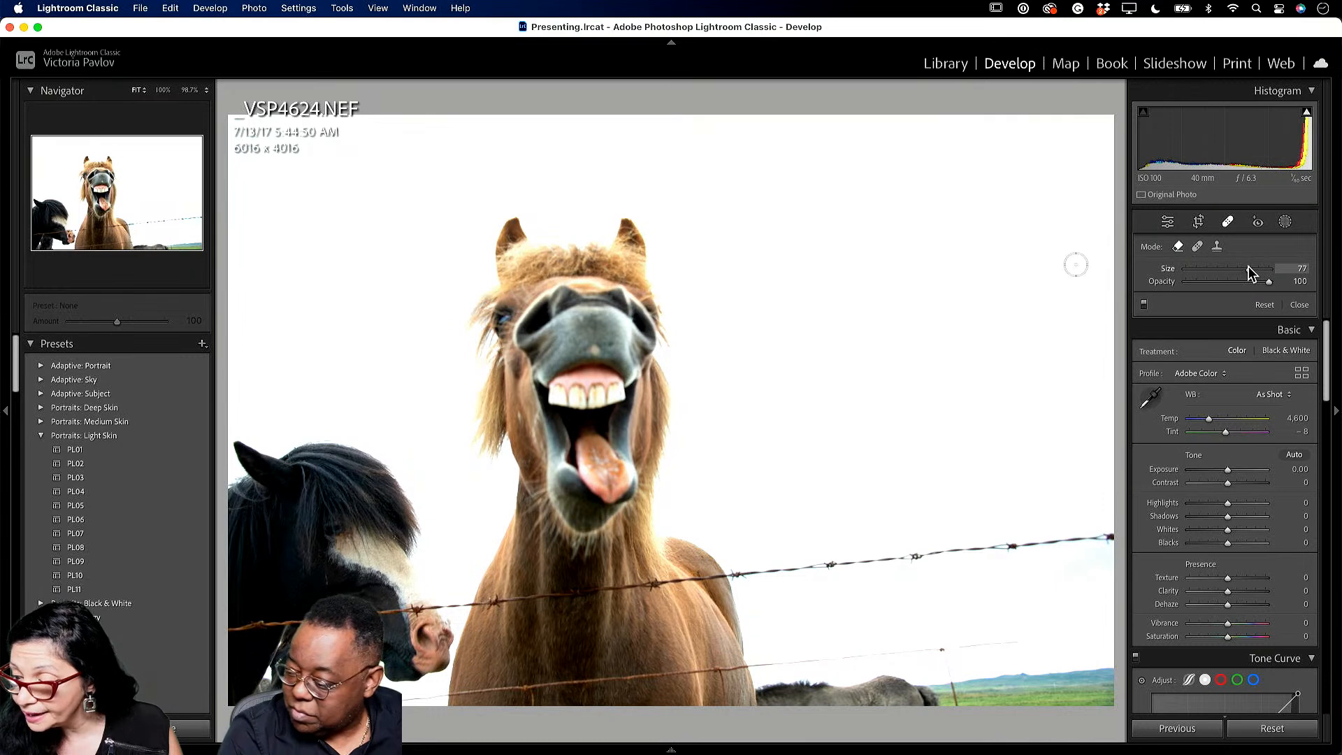
left_click(1251, 271)
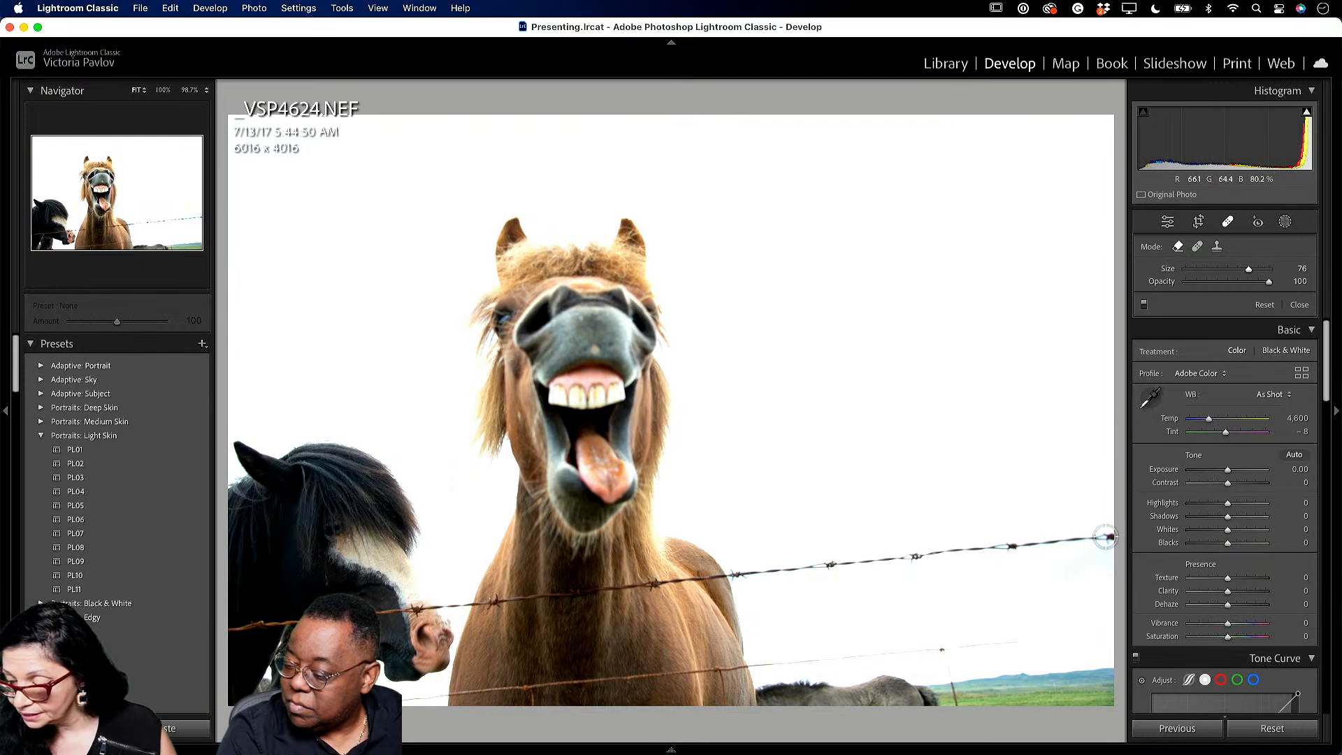
left_click(1106, 537)
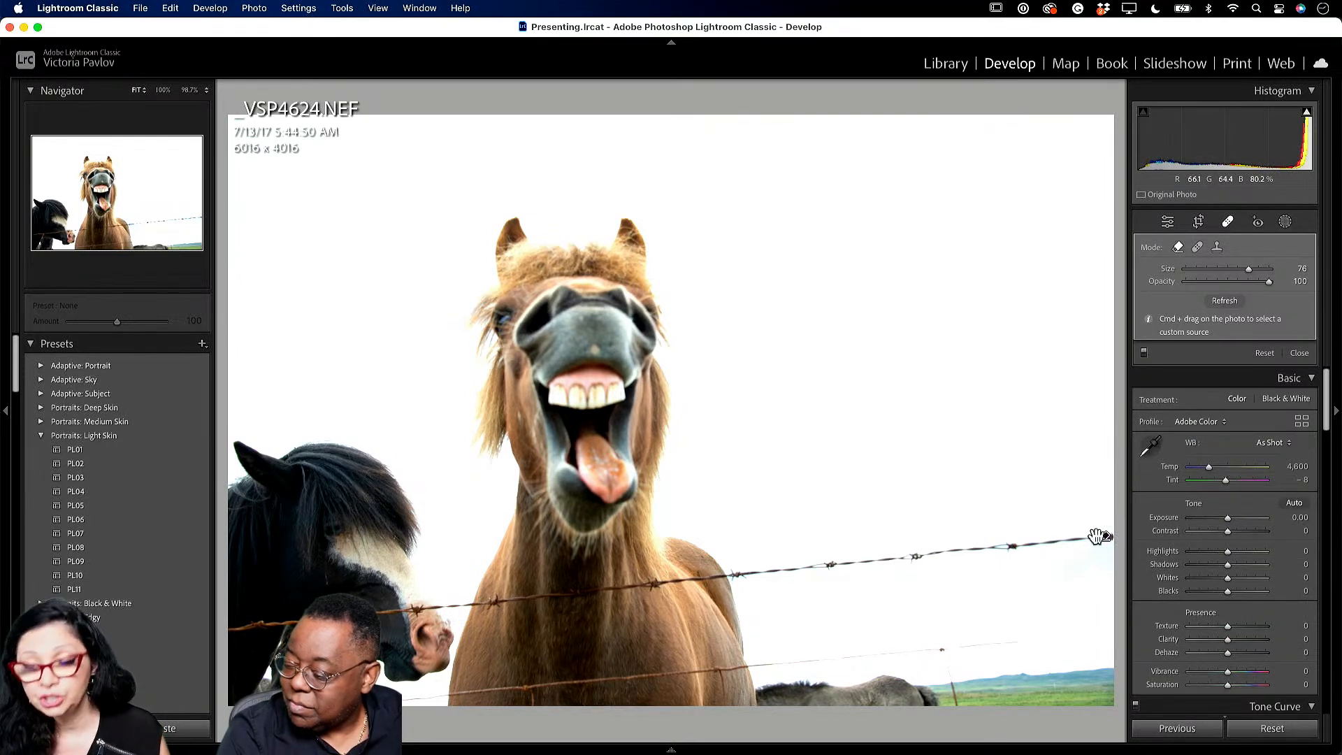
left_click(233, 628)
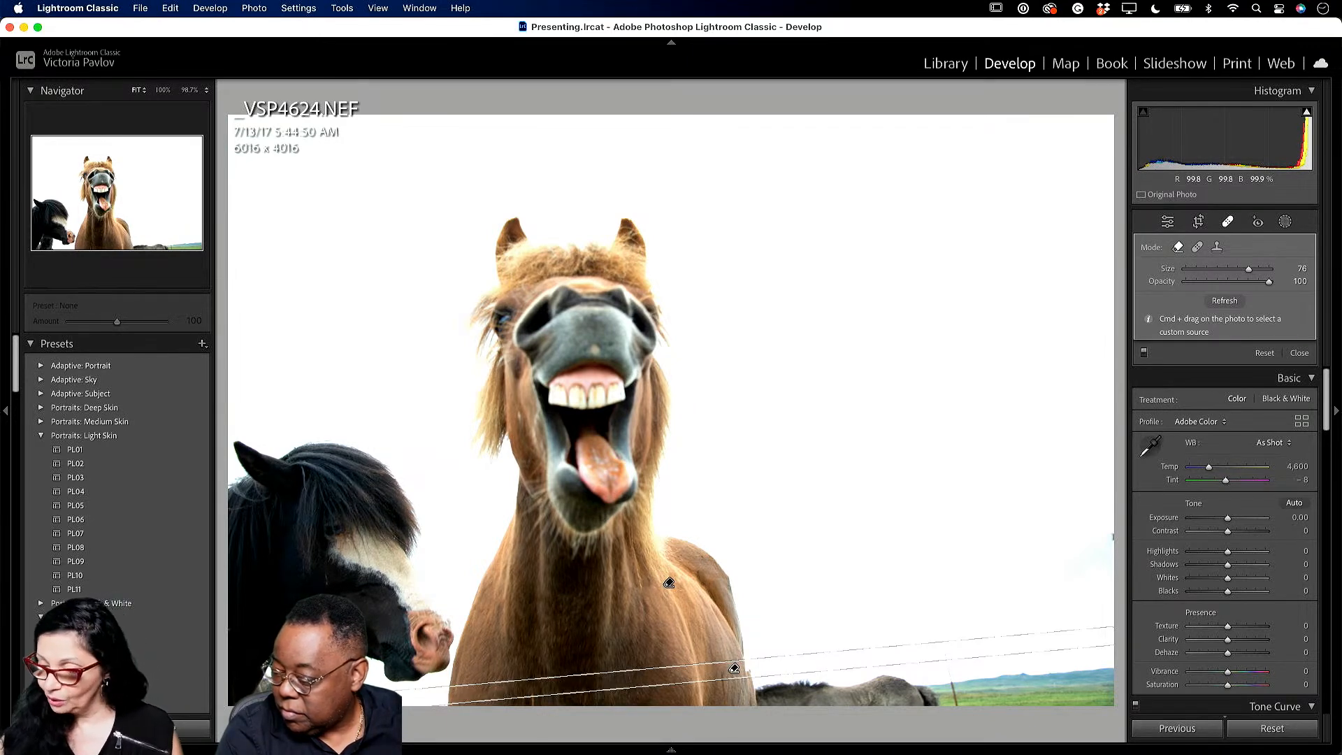
Set the horse photo's Exposure to −0.85, Contrast to −33, Blacks to −29 and Dehaze to +46 in the Basic adjustments.
left_click(1168, 221)
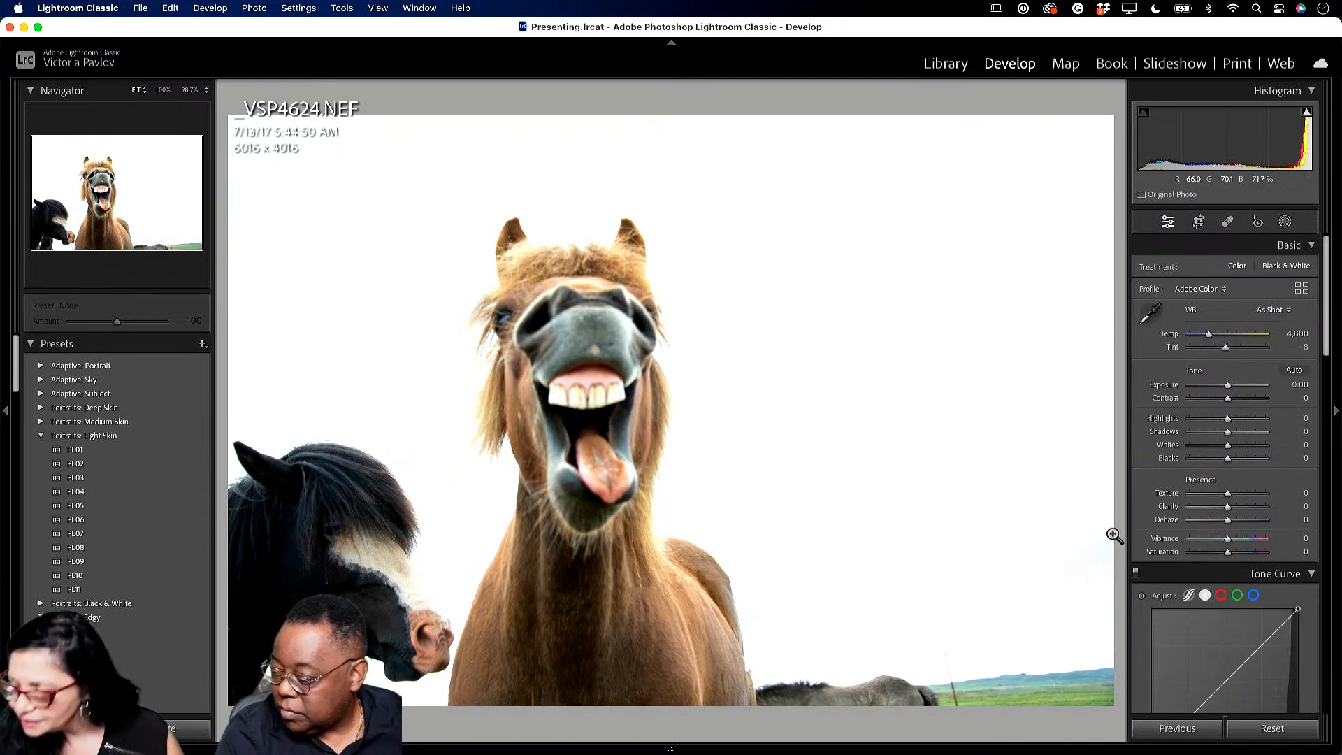
mouse_move(1231, 391)
left_mouse_down()
mouse_move(1219, 392)
mouse_move(1252, 400)
mouse_move(1216, 400)
left_mouse_up()
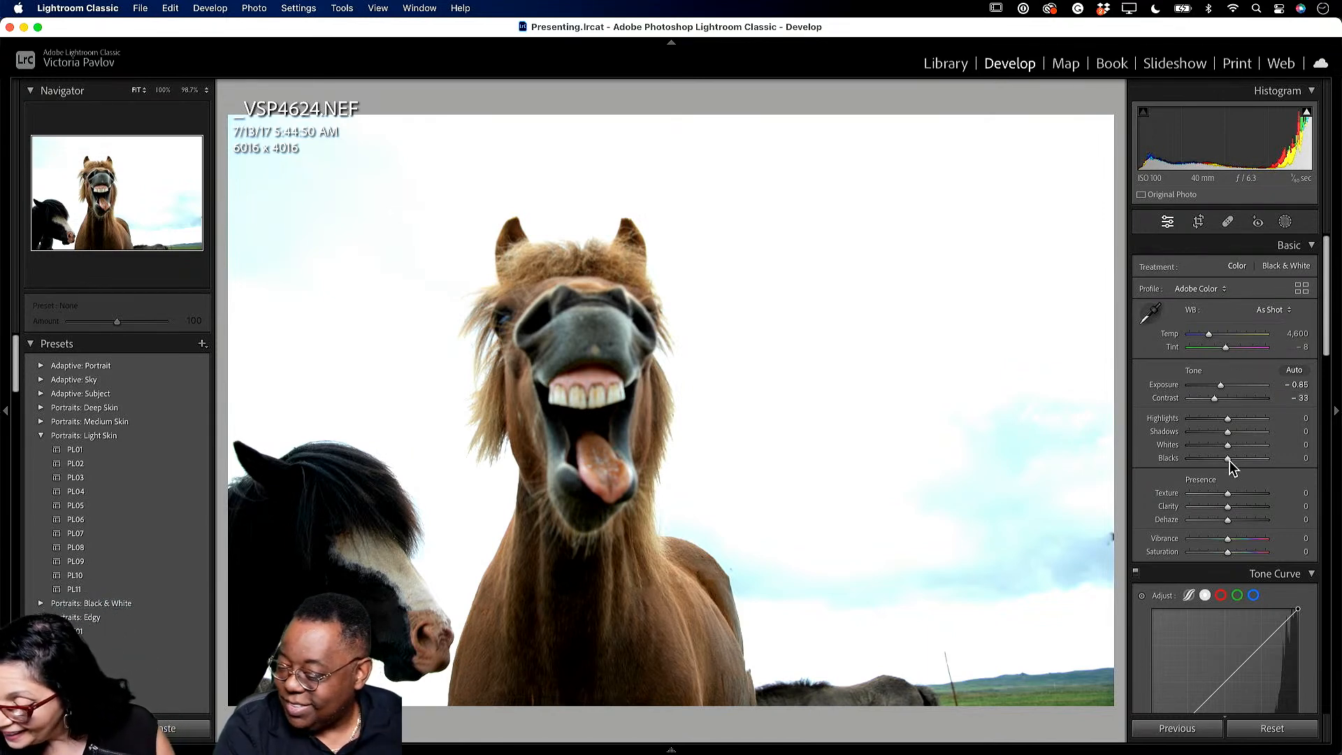
left_click_drag(1226, 459, 1216, 461)
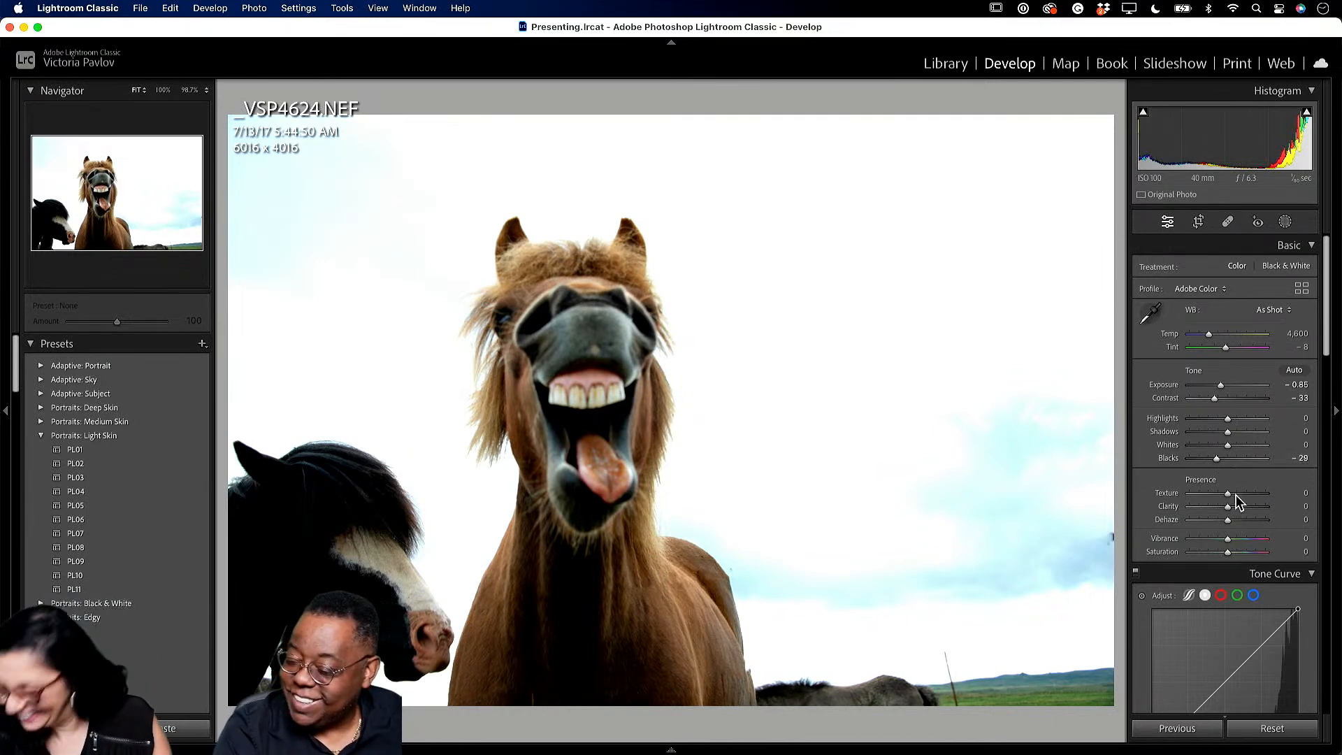
scroll(1234, 496, "down", 2)
scroll(1232, 493, "down", 4)
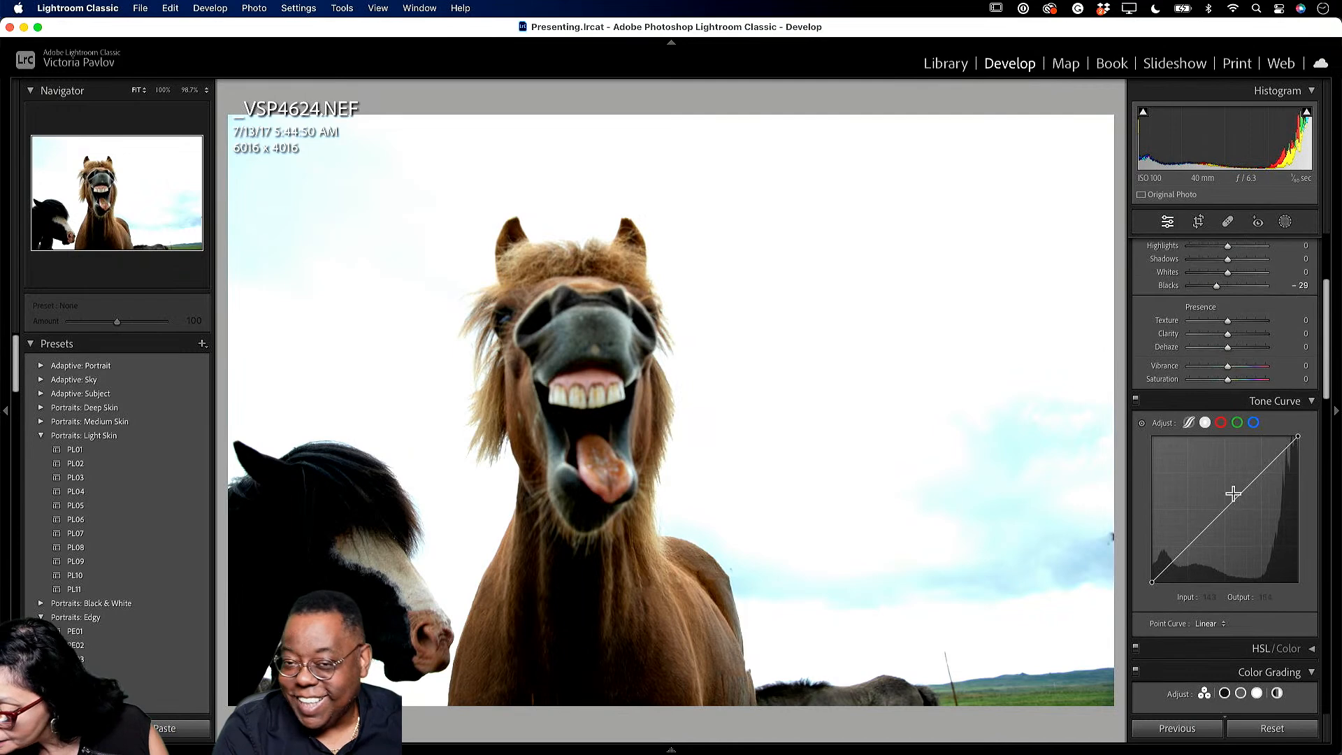
mouse_move(1227, 350)
left_mouse_down()
mouse_move(1248, 351)
mouse_move(1236, 351)
left_mouse_up()
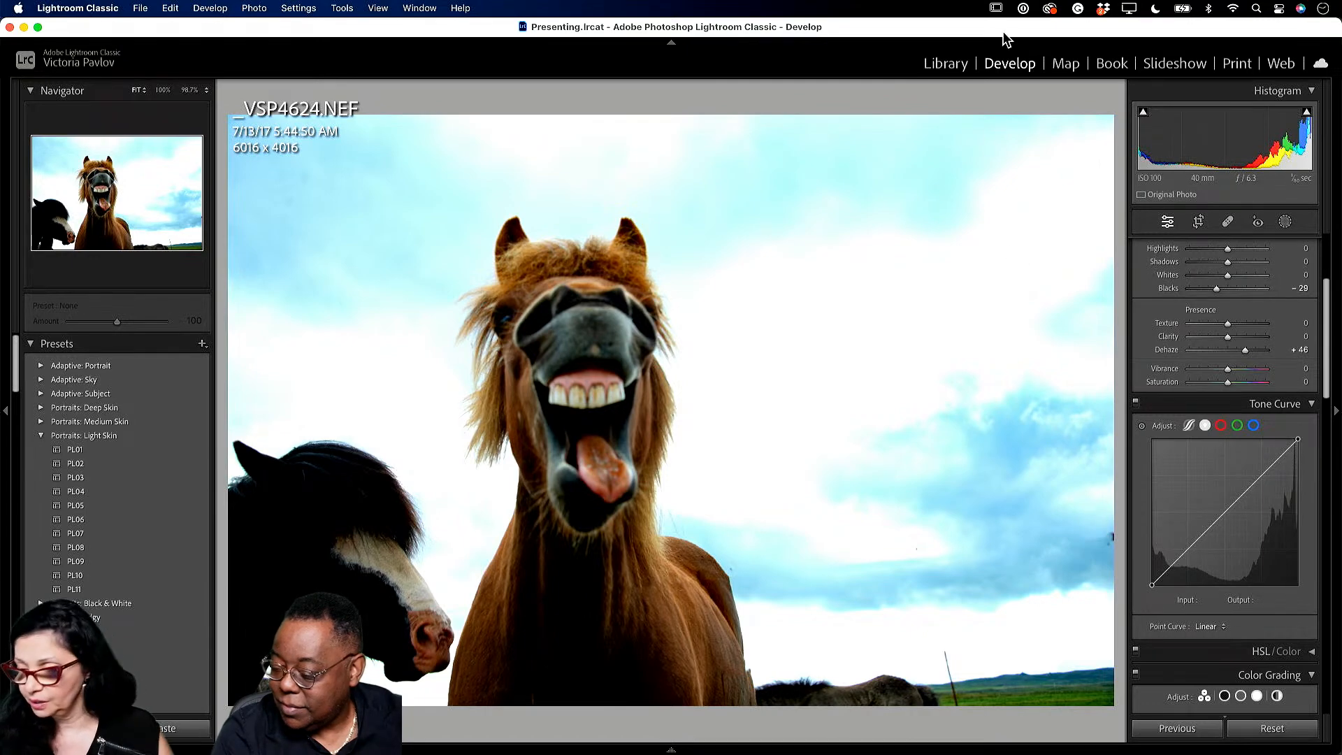
Leave the horse photo's development and return to the Library photo grid.
left_click(959, 64)
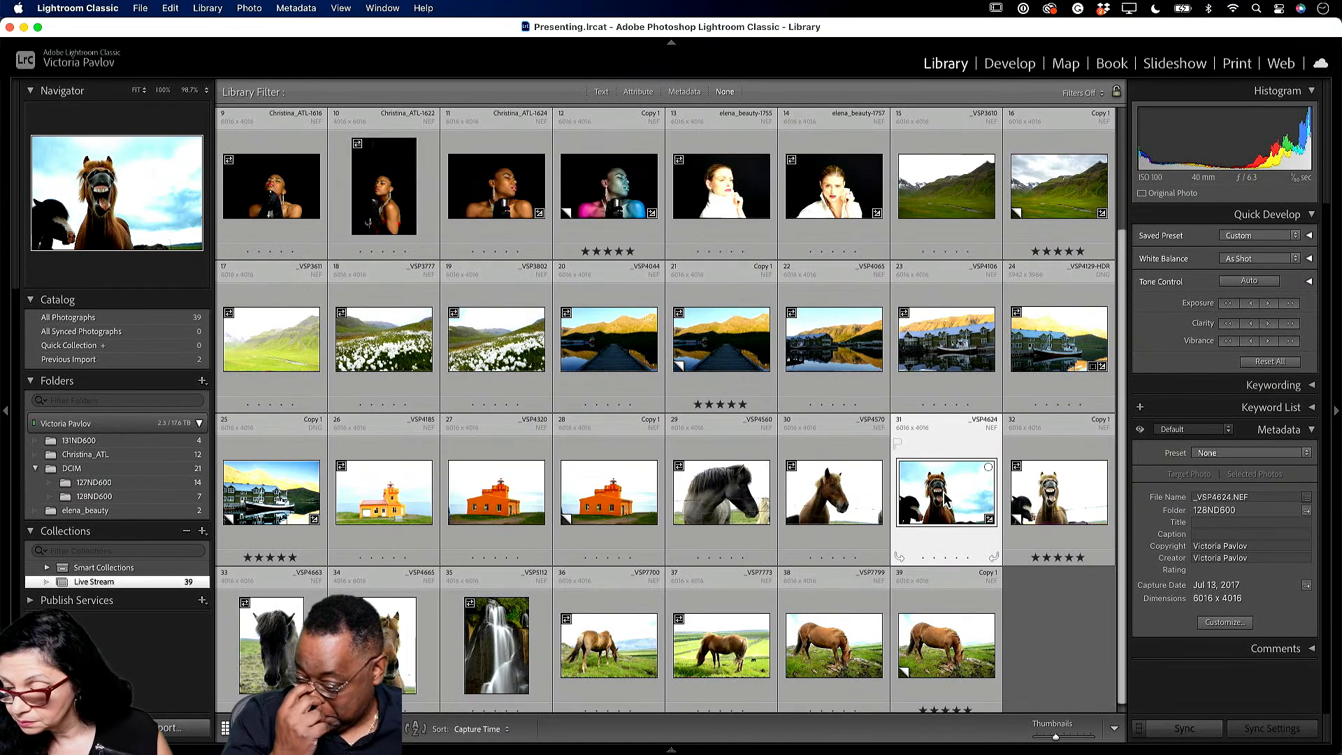
left_click(1013, 67)
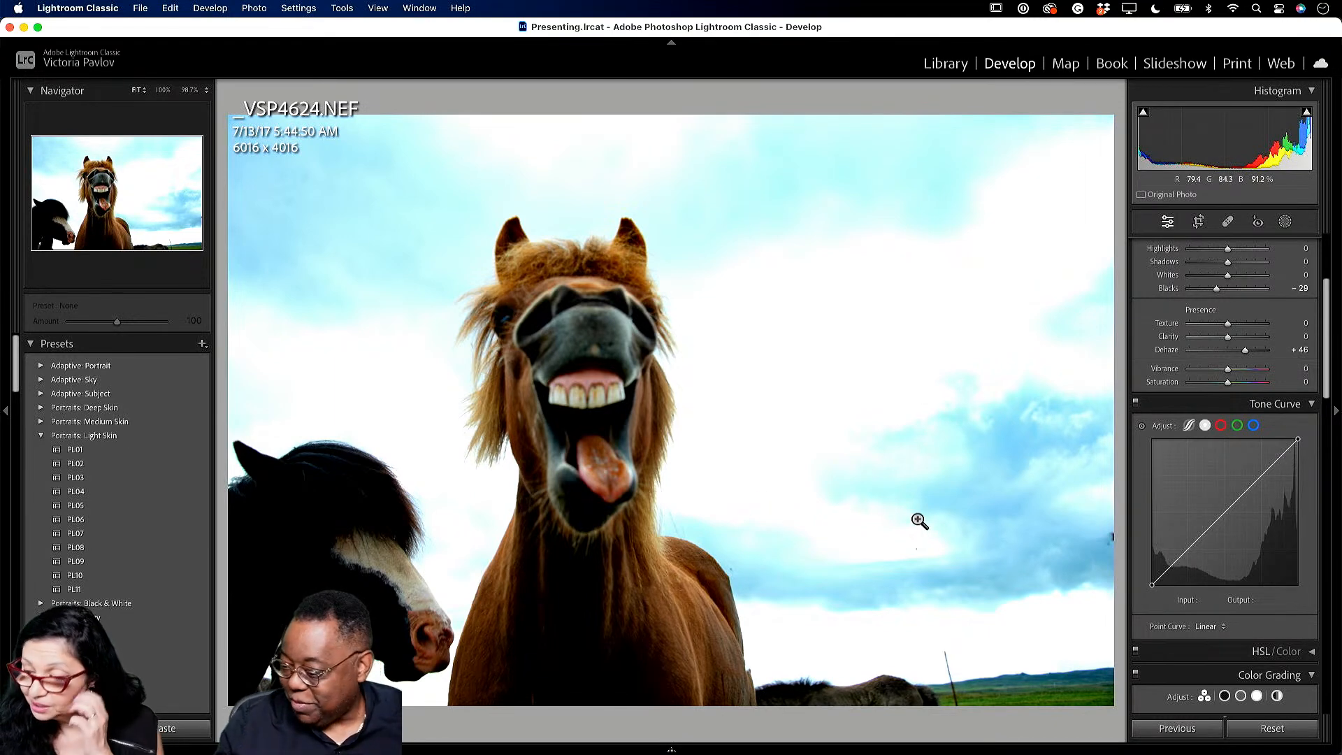
left_click(944, 65)
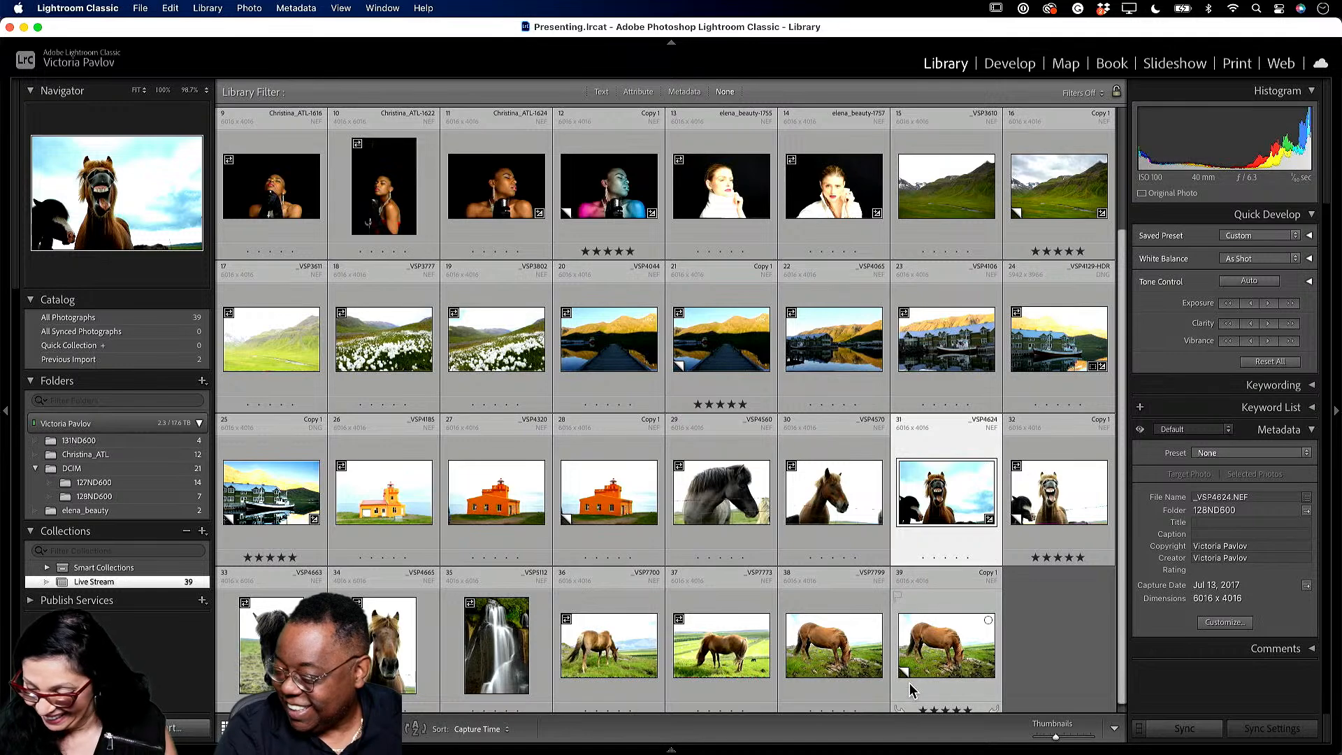
Open the five-star virtual copy of the grazing horse photo _VSP7799.NEF from the Library for developing.
left_click(947, 654)
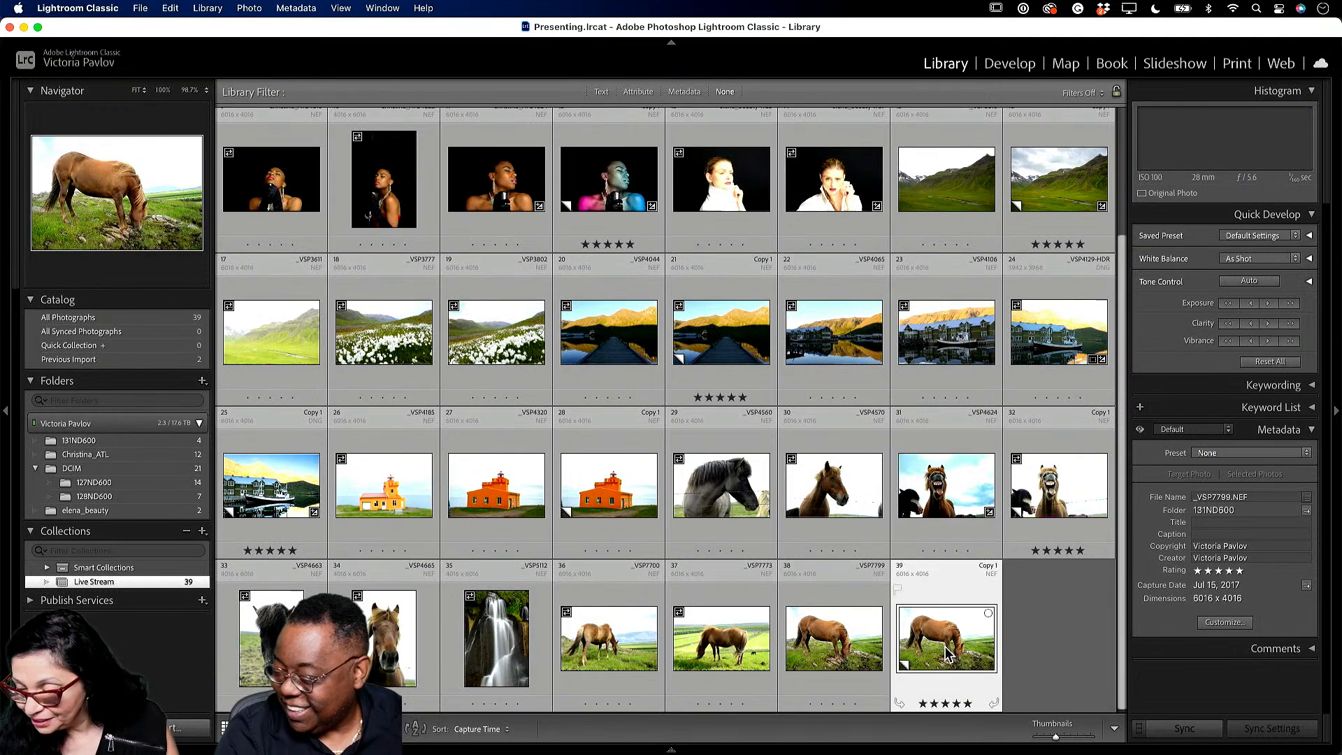
left_click(1013, 64)
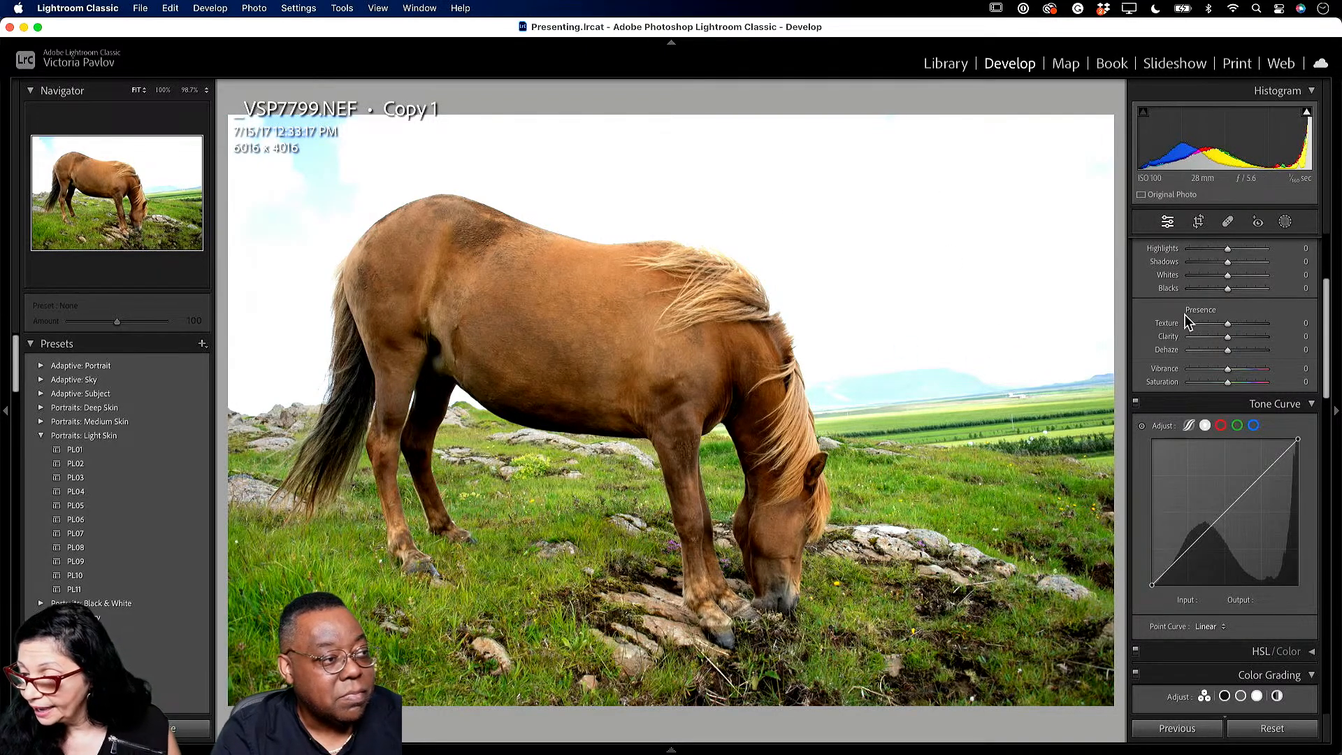
scroll(1188, 327, "up", 1)
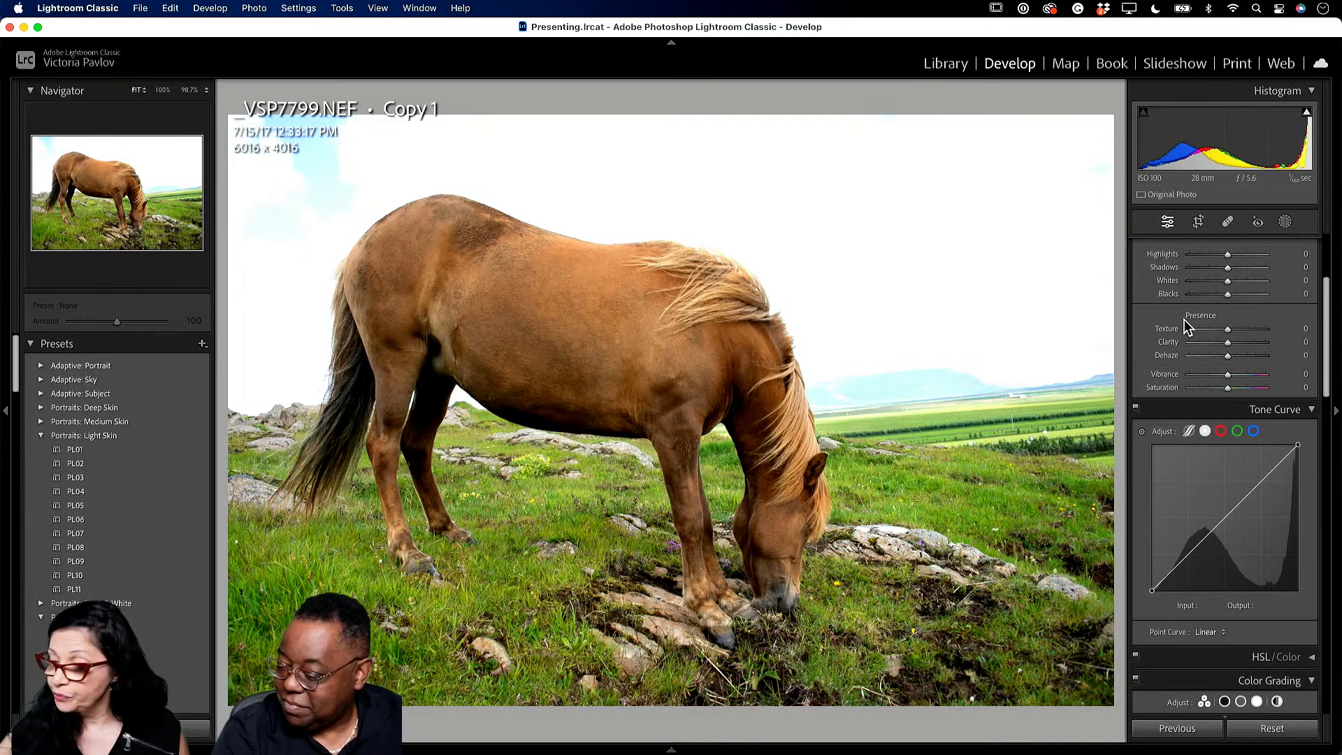
Mask the sky behind the grazing horse and set its Exposure to −1.05, Dehaze to 13 and Clarity to 12.
left_click(1287, 222)
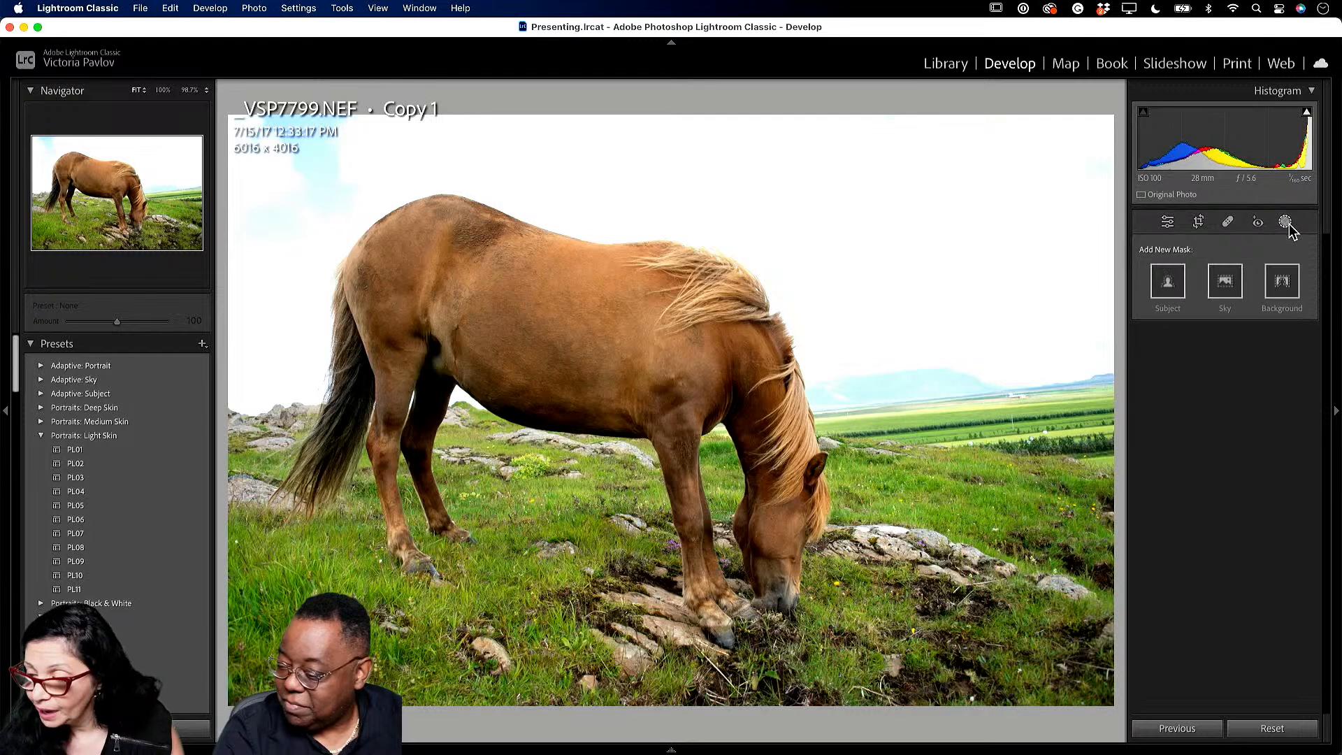
left_click(1227, 281)
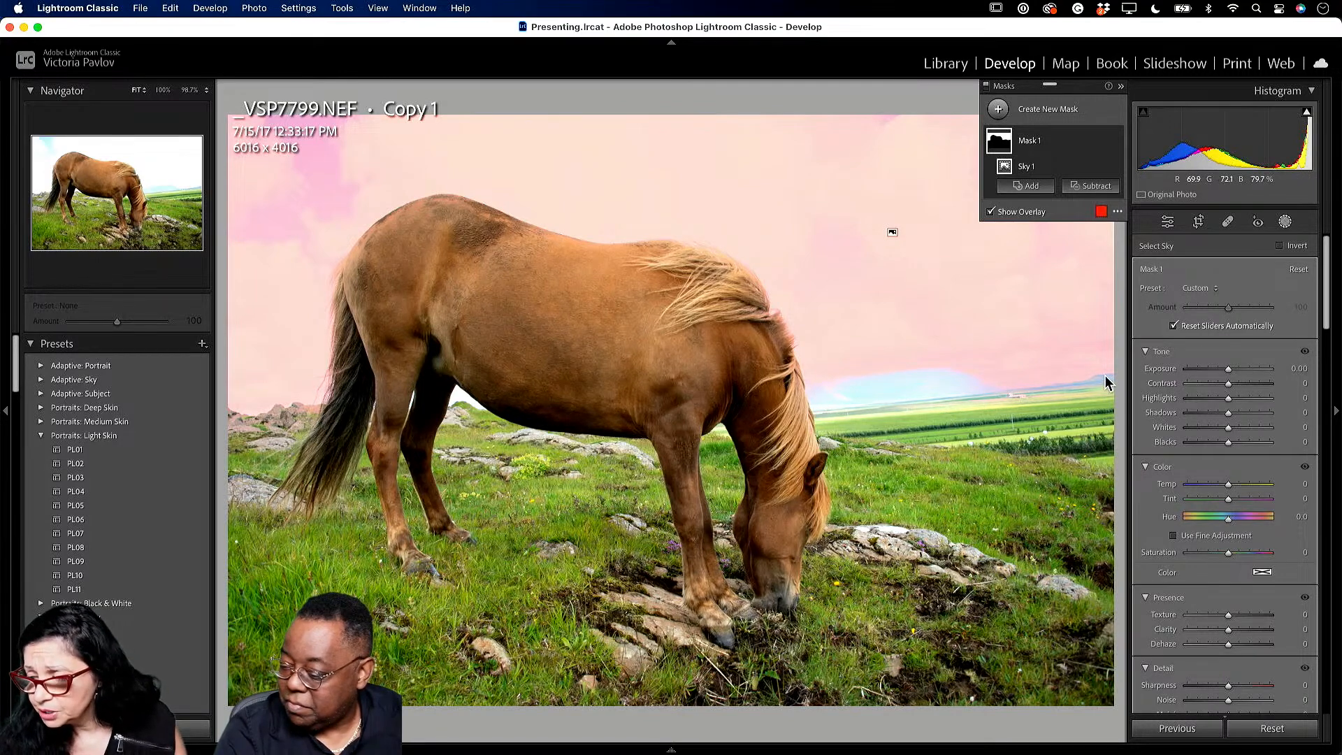
left_click_drag(1229, 375, 1220, 373)
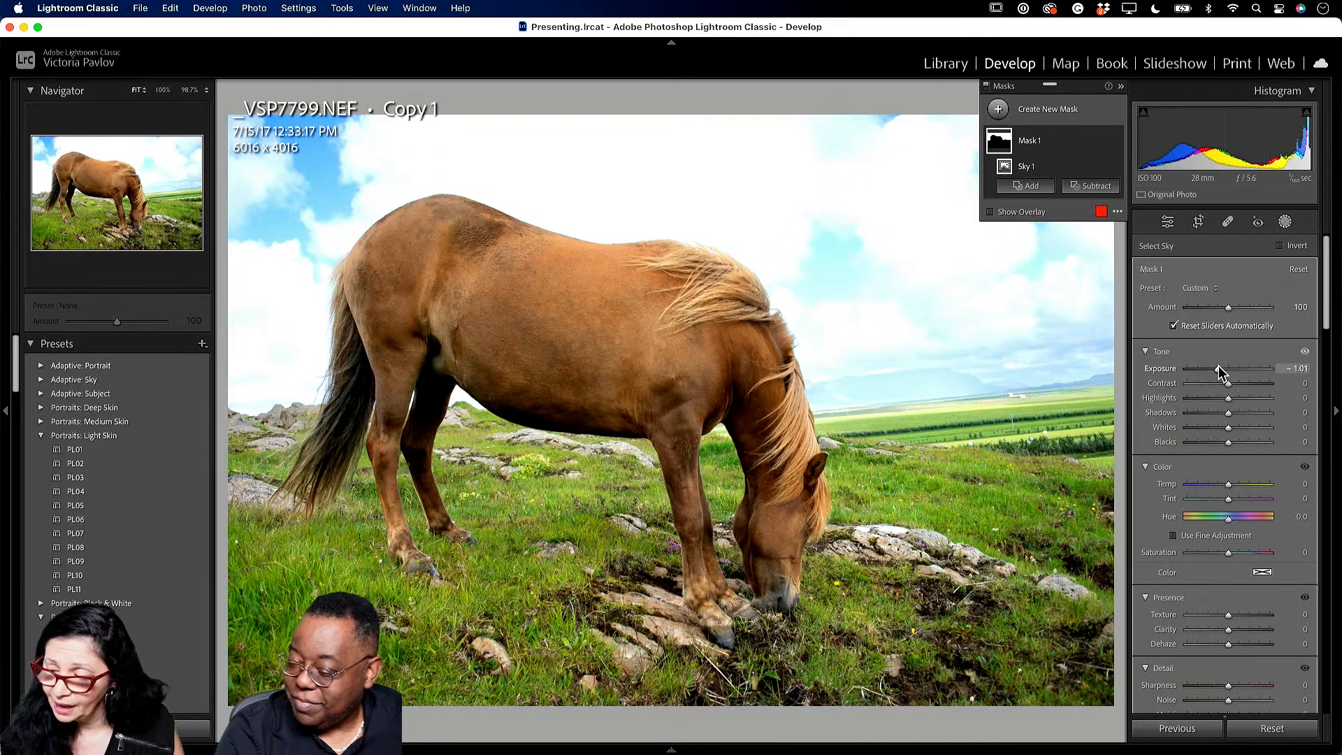
left_click_drag(1219, 372, 1219, 363)
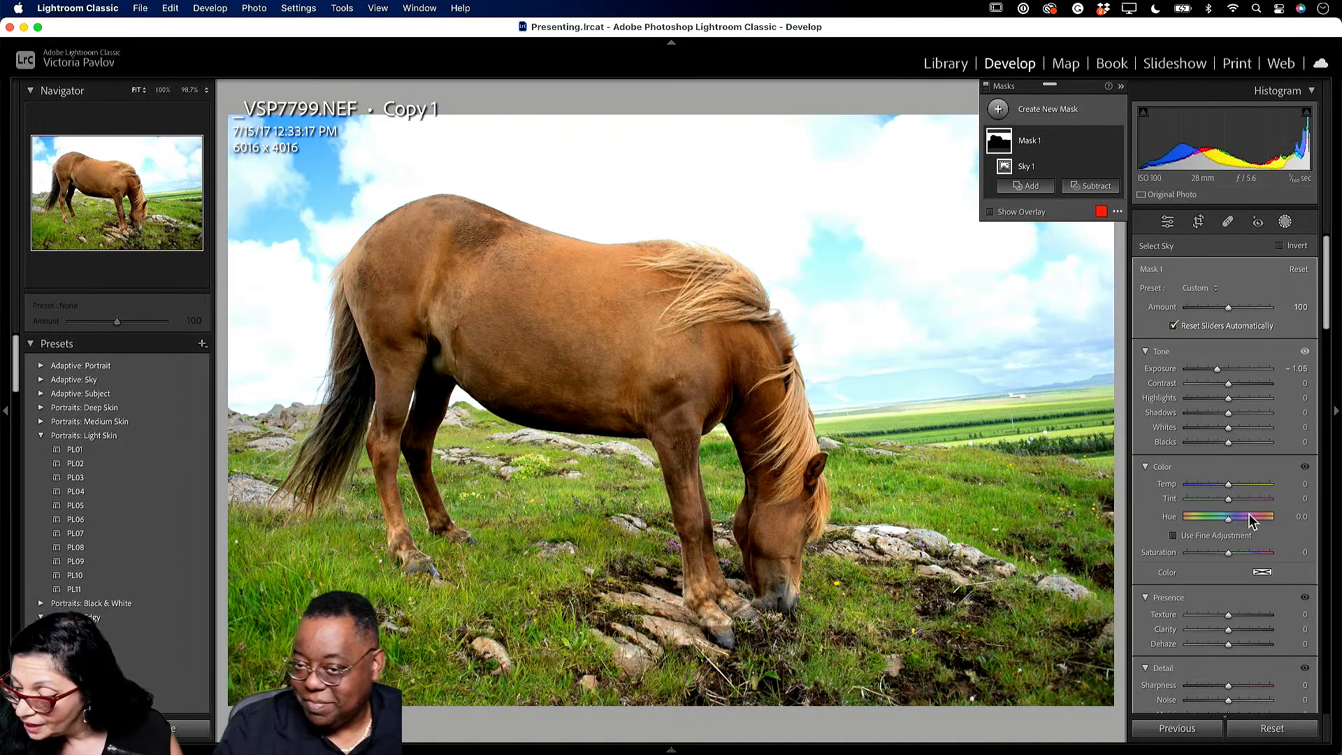
left_click_drag(1229, 644, 1232, 645)
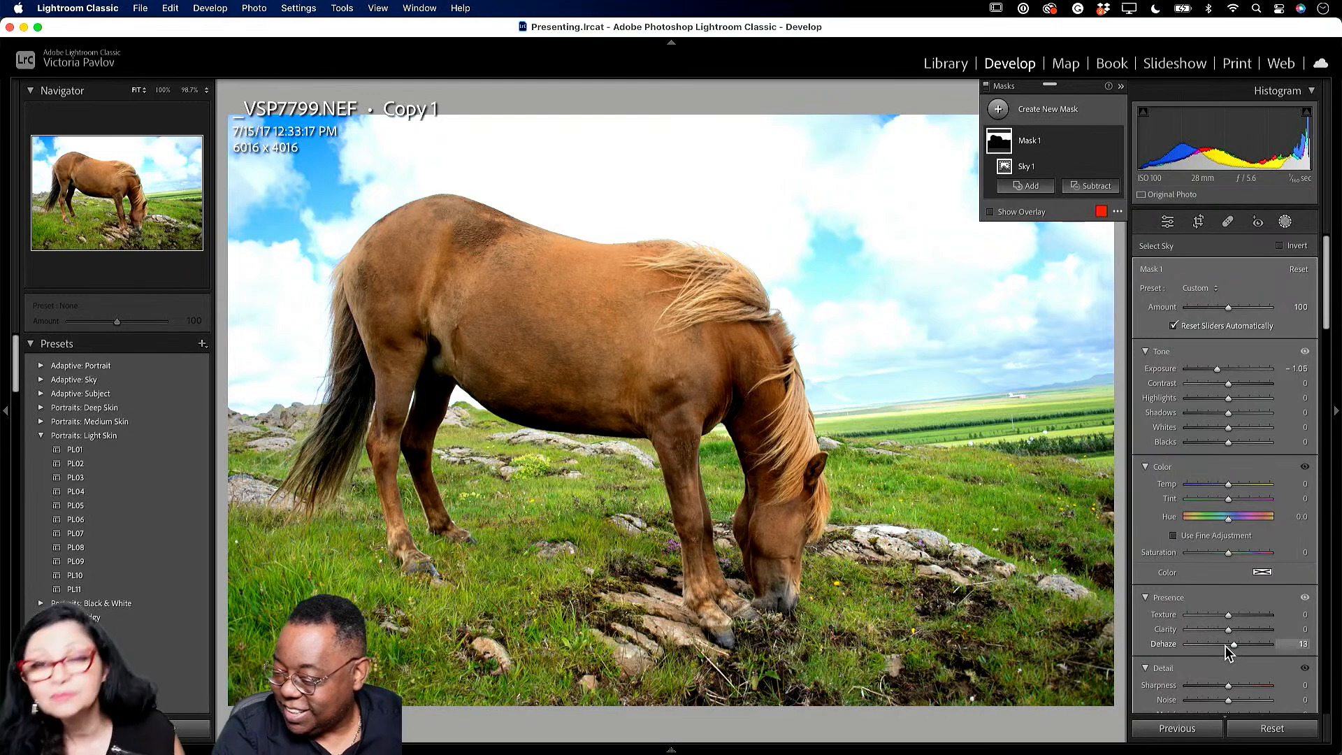
left_click_drag(1231, 632, 1238, 632)
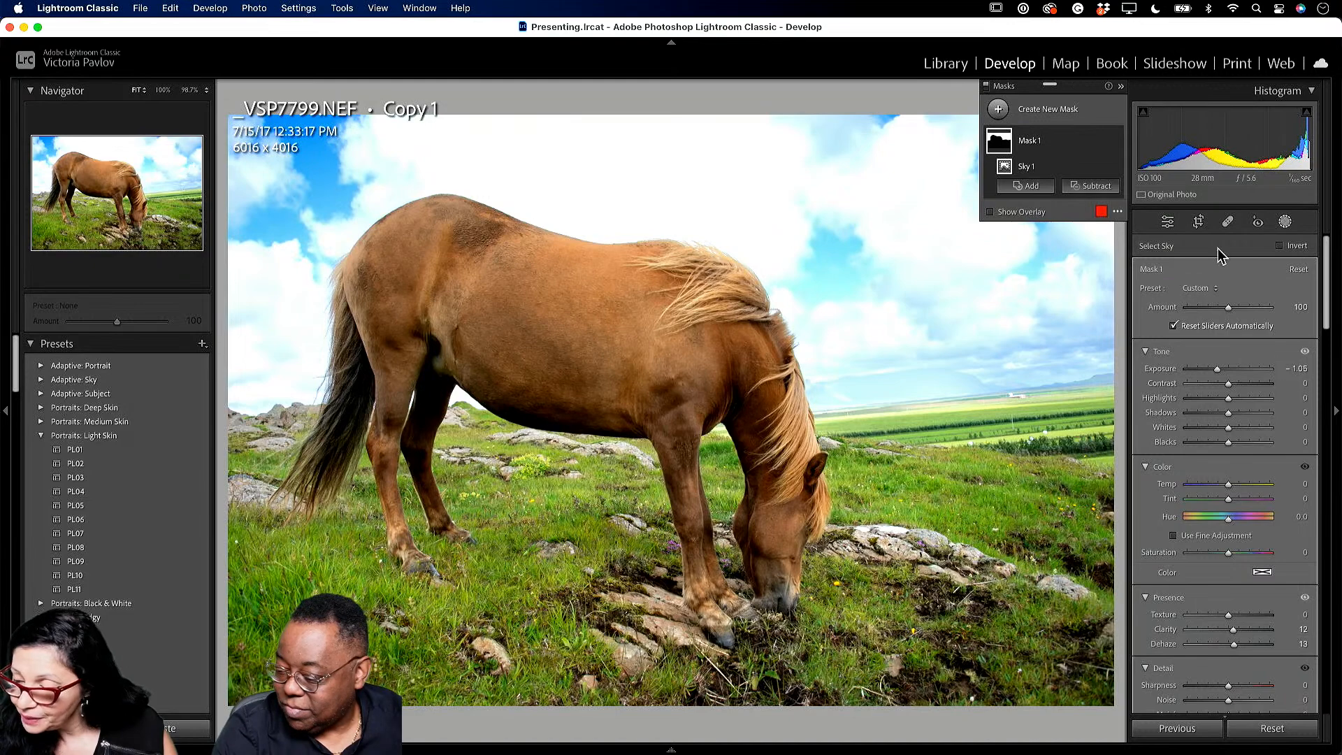
Set the grazing horse photo's Shadows to +21, Blacks to −40 and Exposure to +0.10 in the Basic adjustments.
left_click(1167, 230)
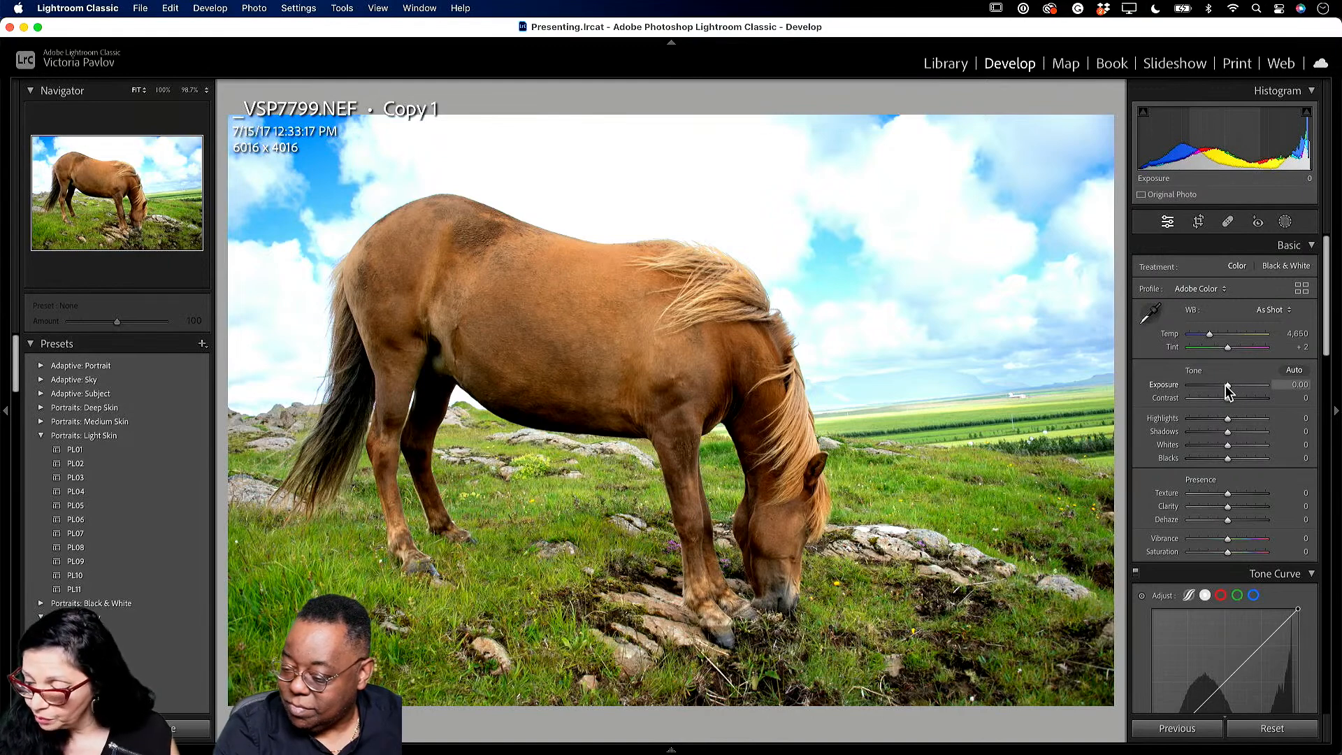
left_click_drag(1229, 433, 1215, 469)
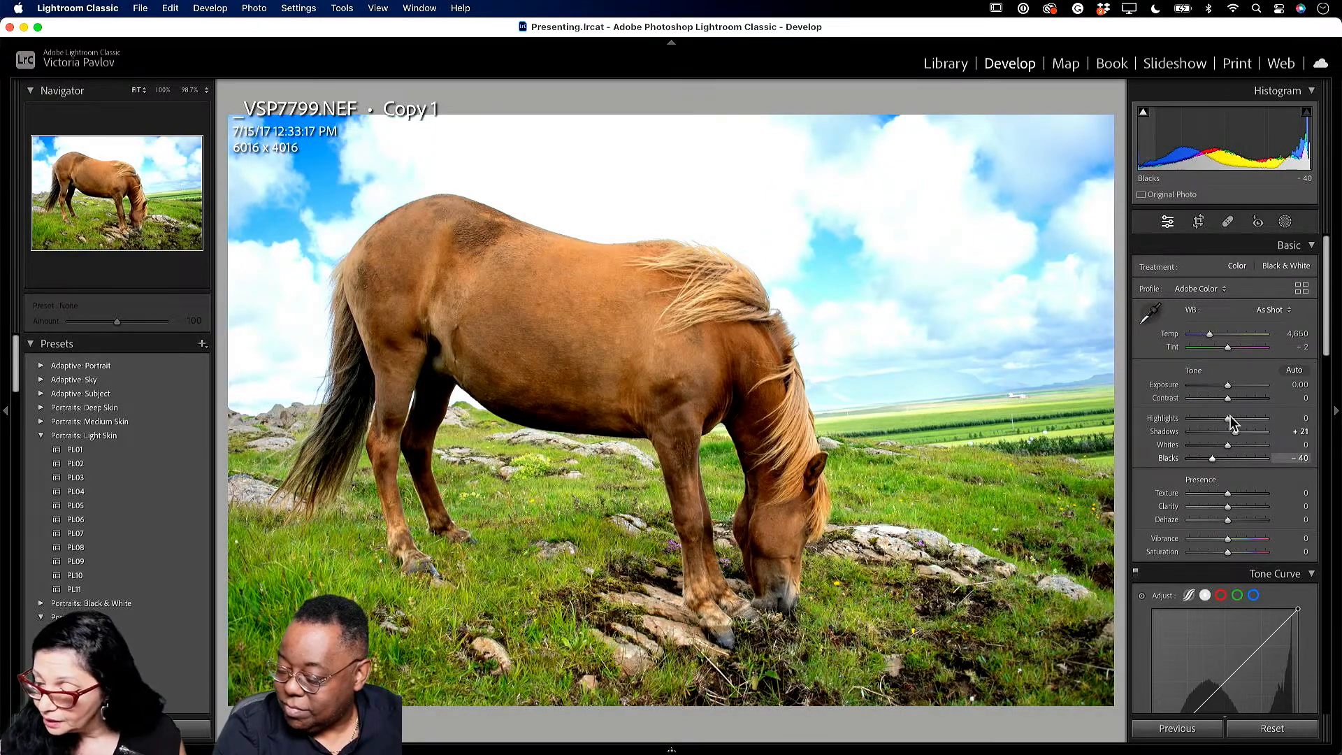
left_click_drag(1228, 387, 1228, 386)
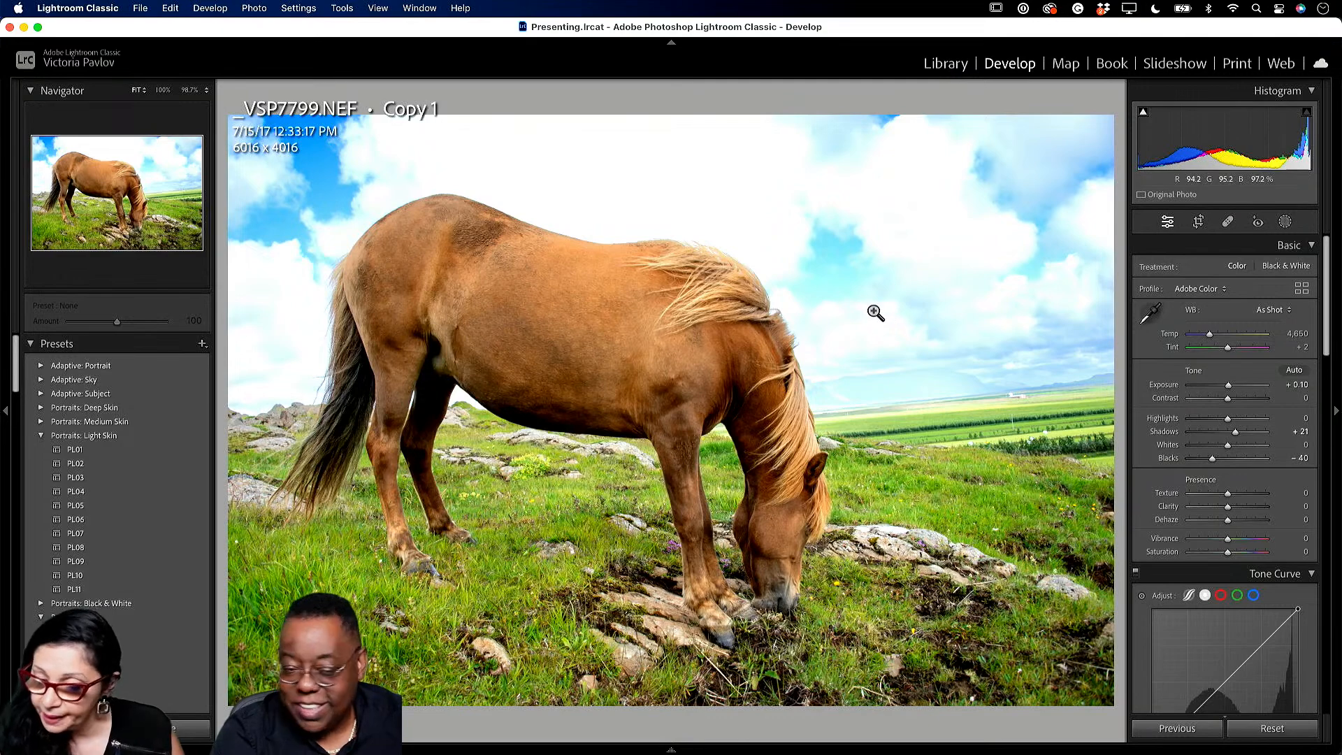
Examine the clouds and the distant mountains beside the horse's mane up close.
left_click(860, 292)
left_click_drag(878, 317, 287, 183)
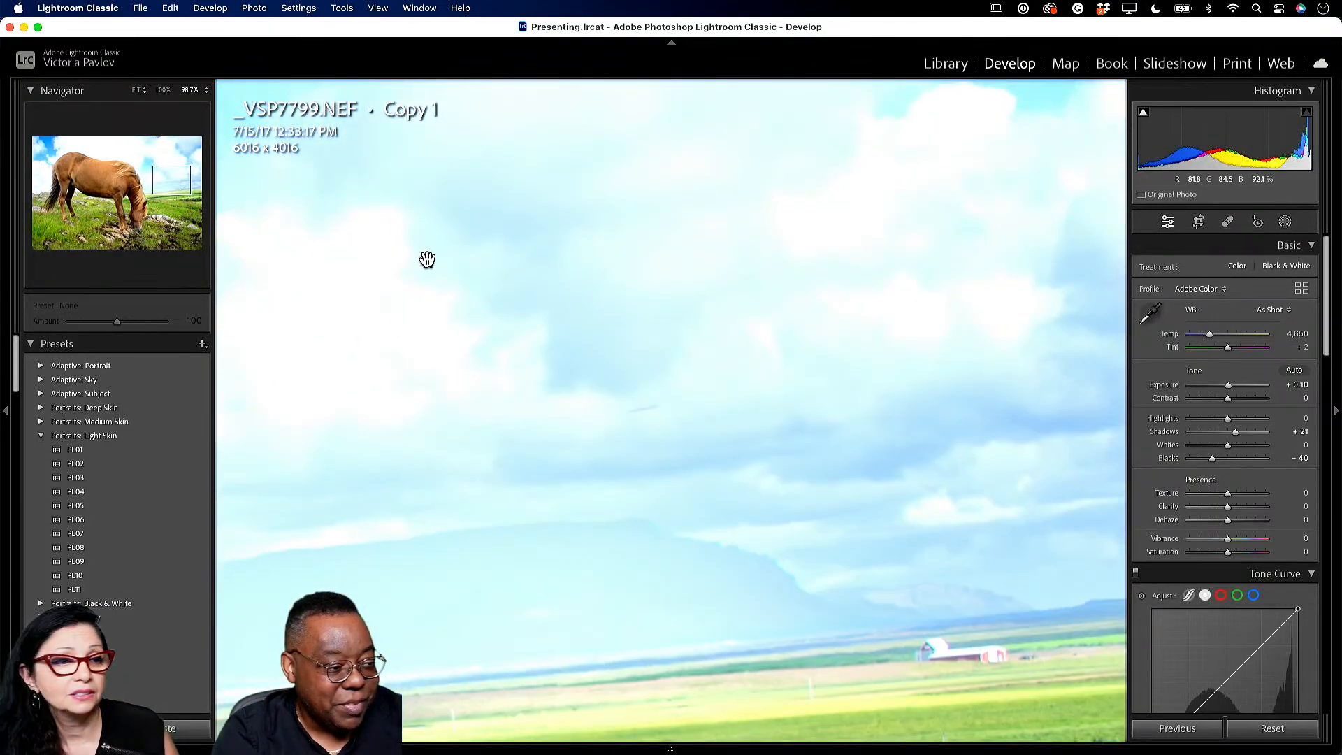
left_click_drag(526, 261, 830, 314)
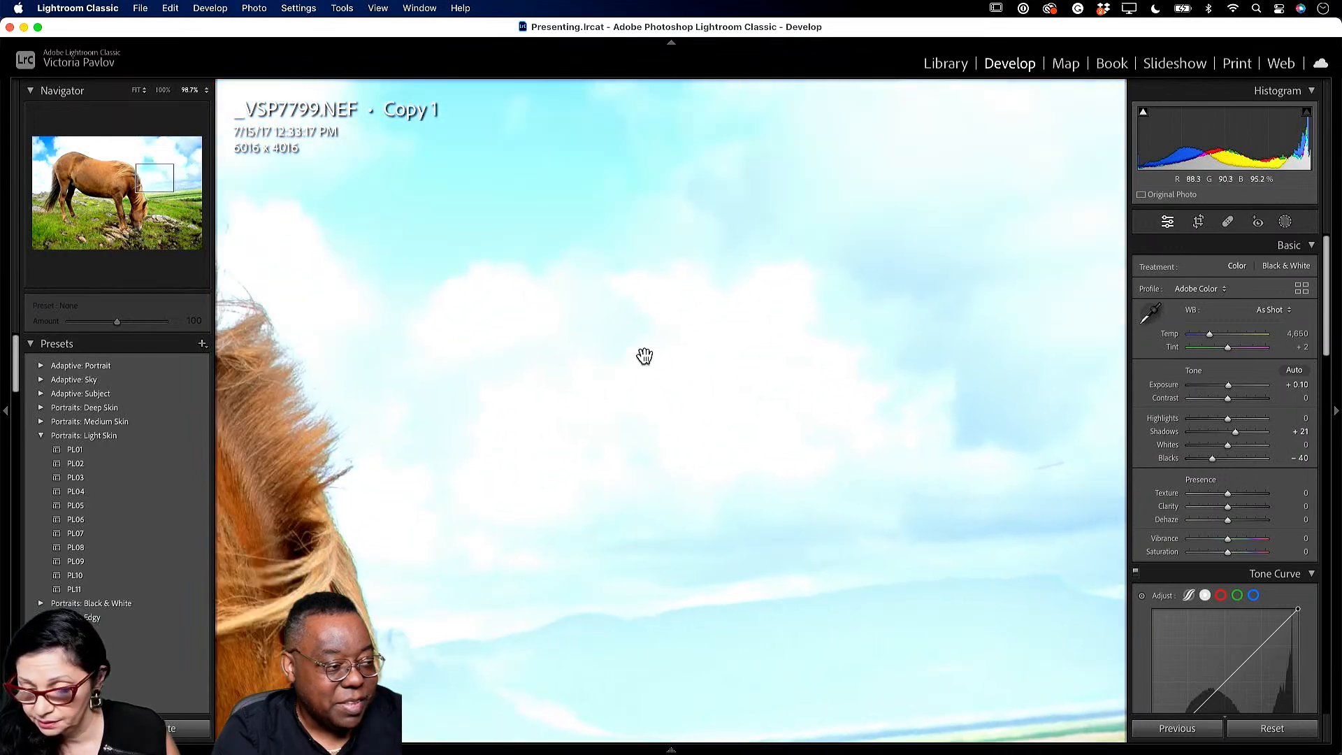
left_click_drag(644, 356, 693, 336)
left_click(693, 336)
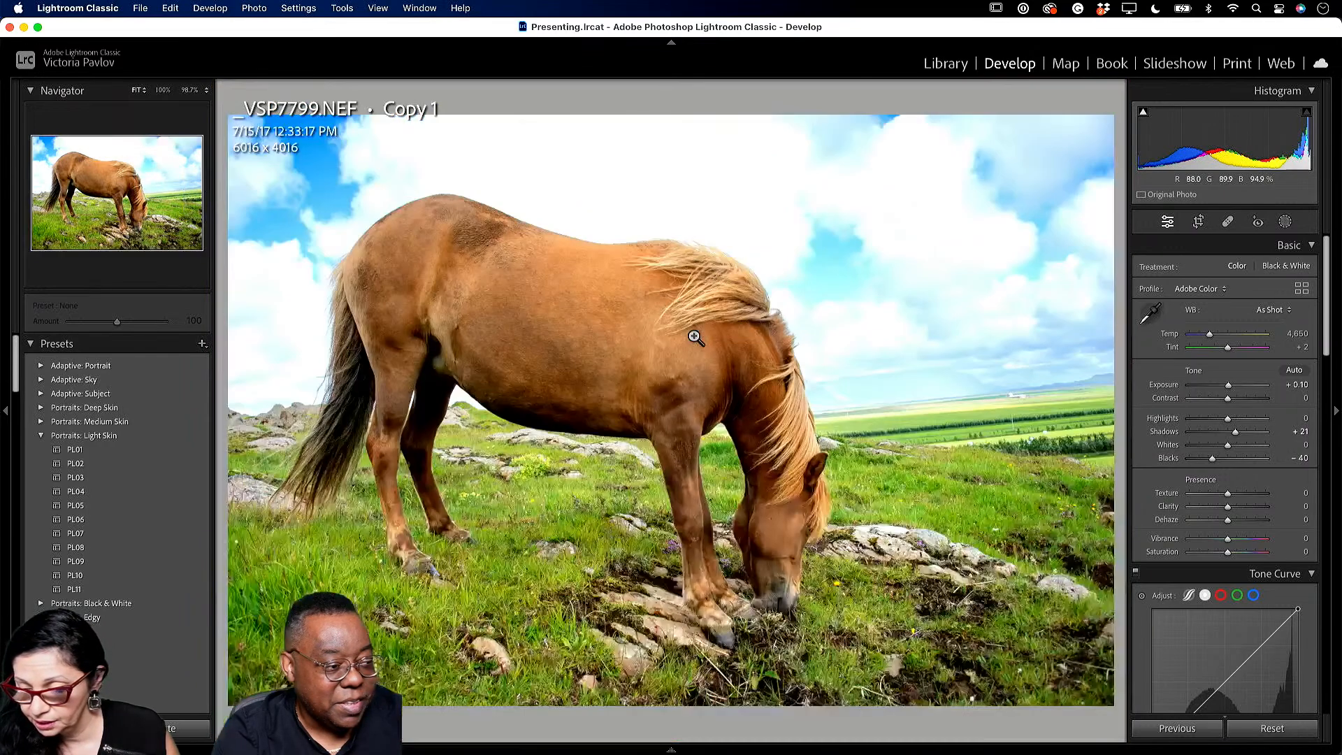
Return the horse photo to the Library photo grid and switch to Photoshop.
left_click(944, 65)
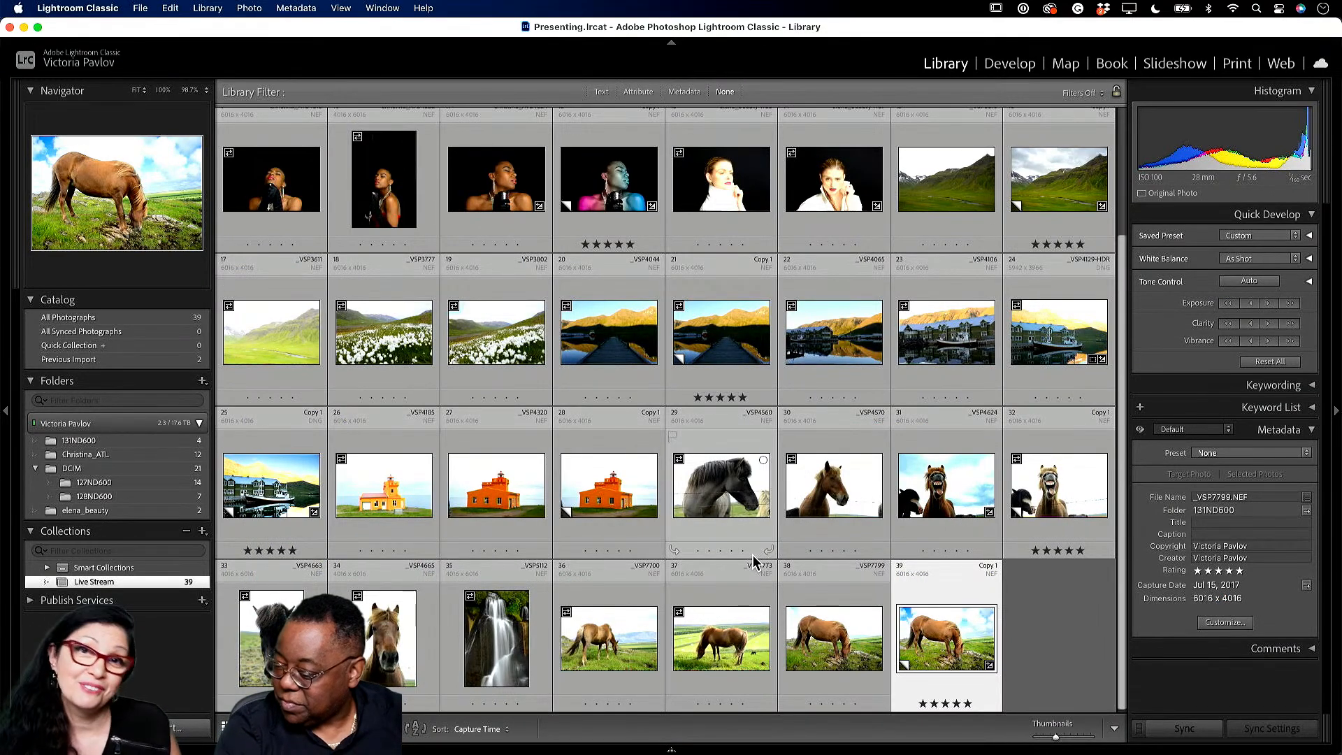
mouse_move(850, 744)
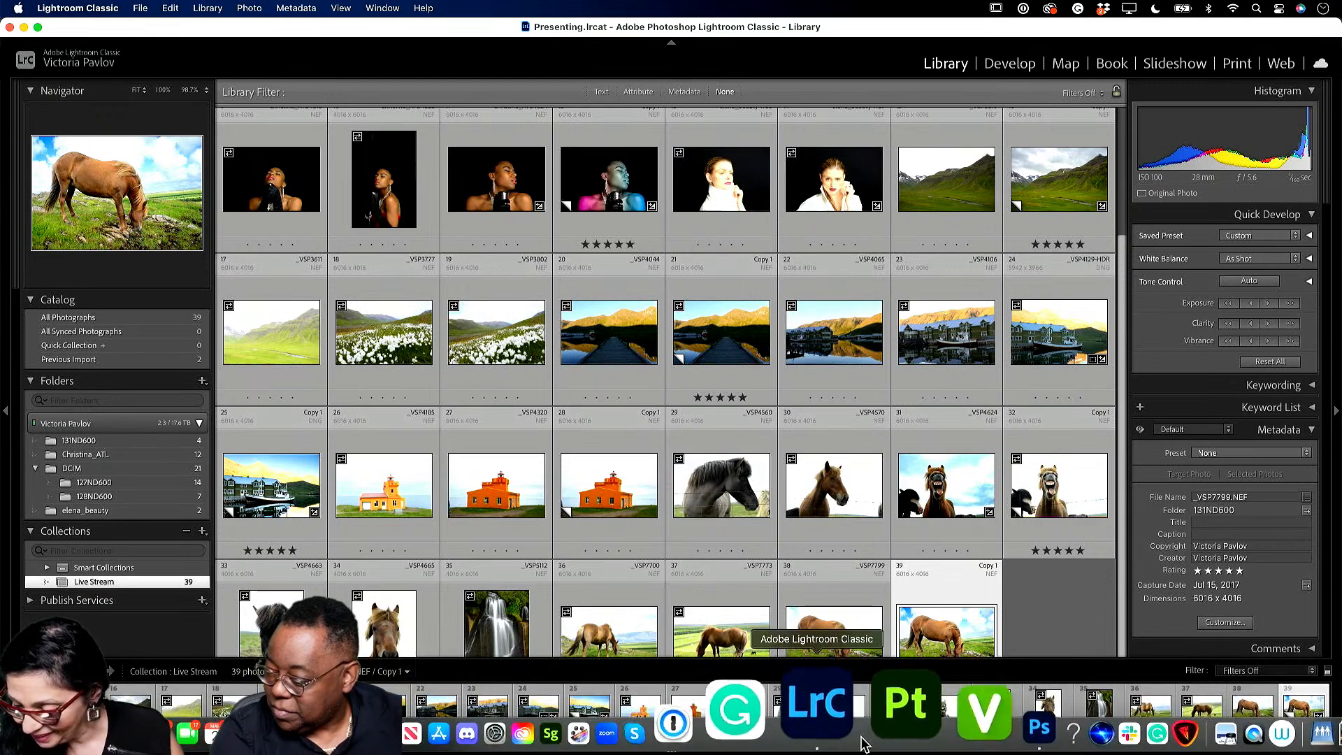
left_click(926, 724)
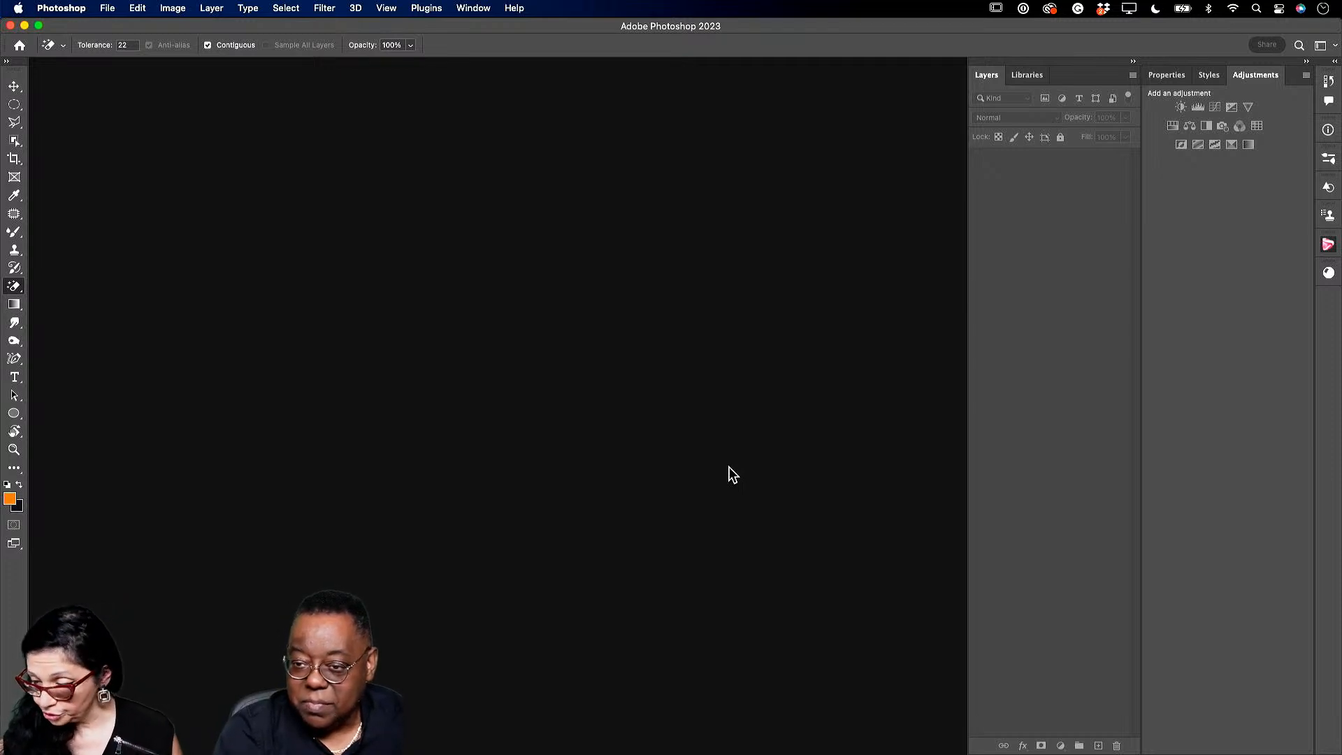
Browse the backgrounds, overlays, patterns and glitter assets in the Adobe Live Creative Cloud library.
left_click(1026, 76)
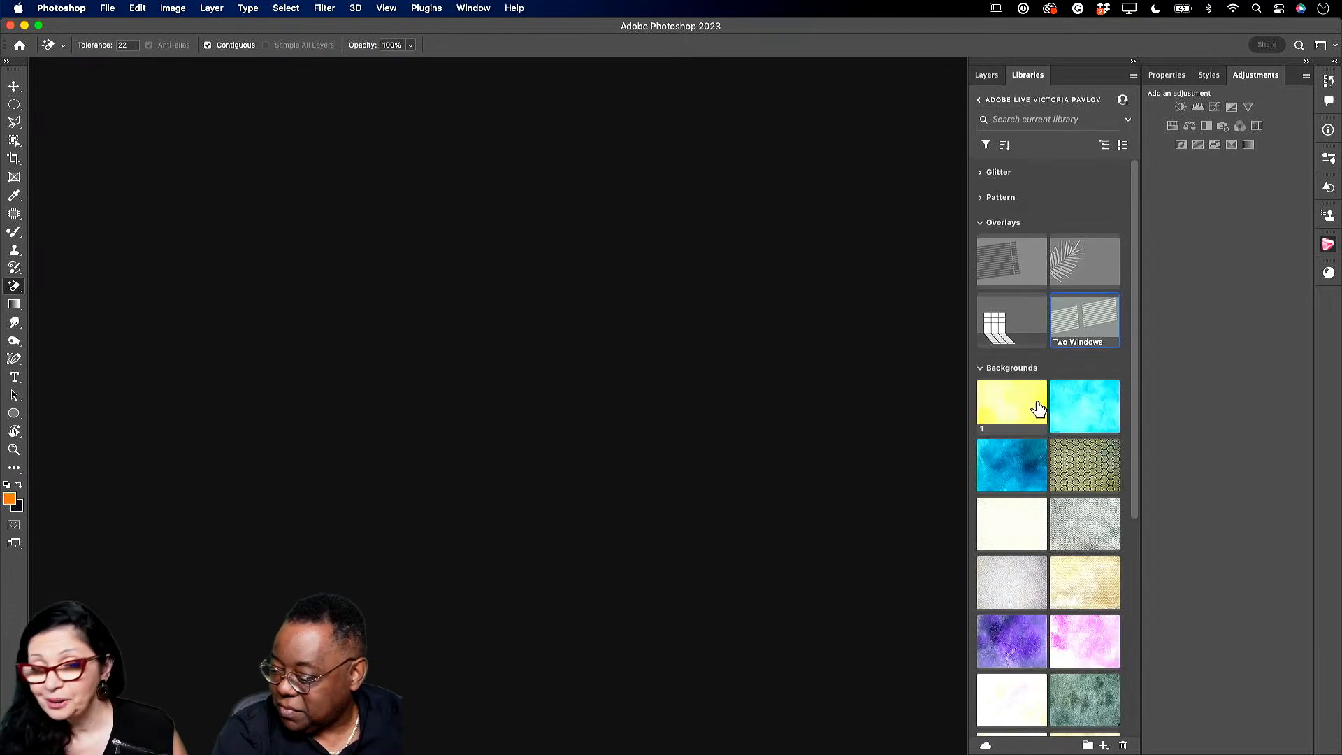
scroll(979, 525, "down", 1)
scroll(993, 532, "down", 3)
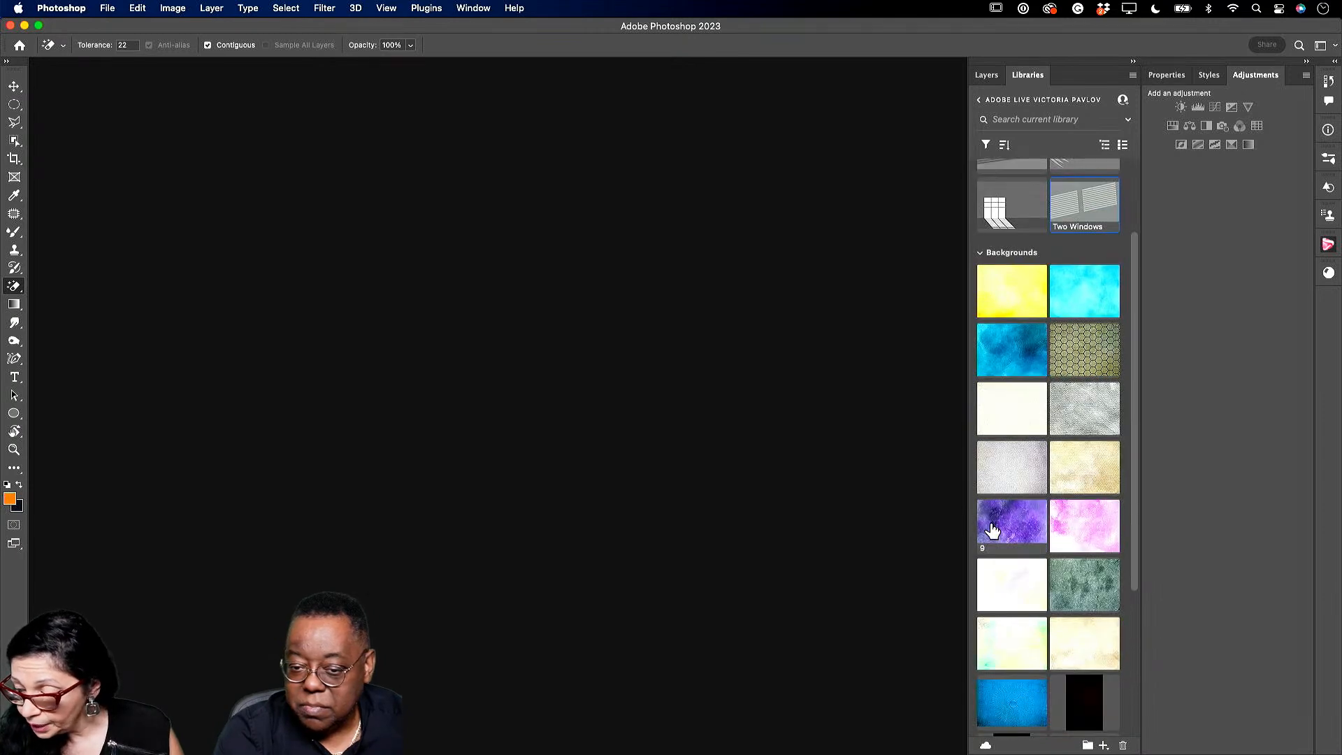
scroll(1045, 640, "down", 6)
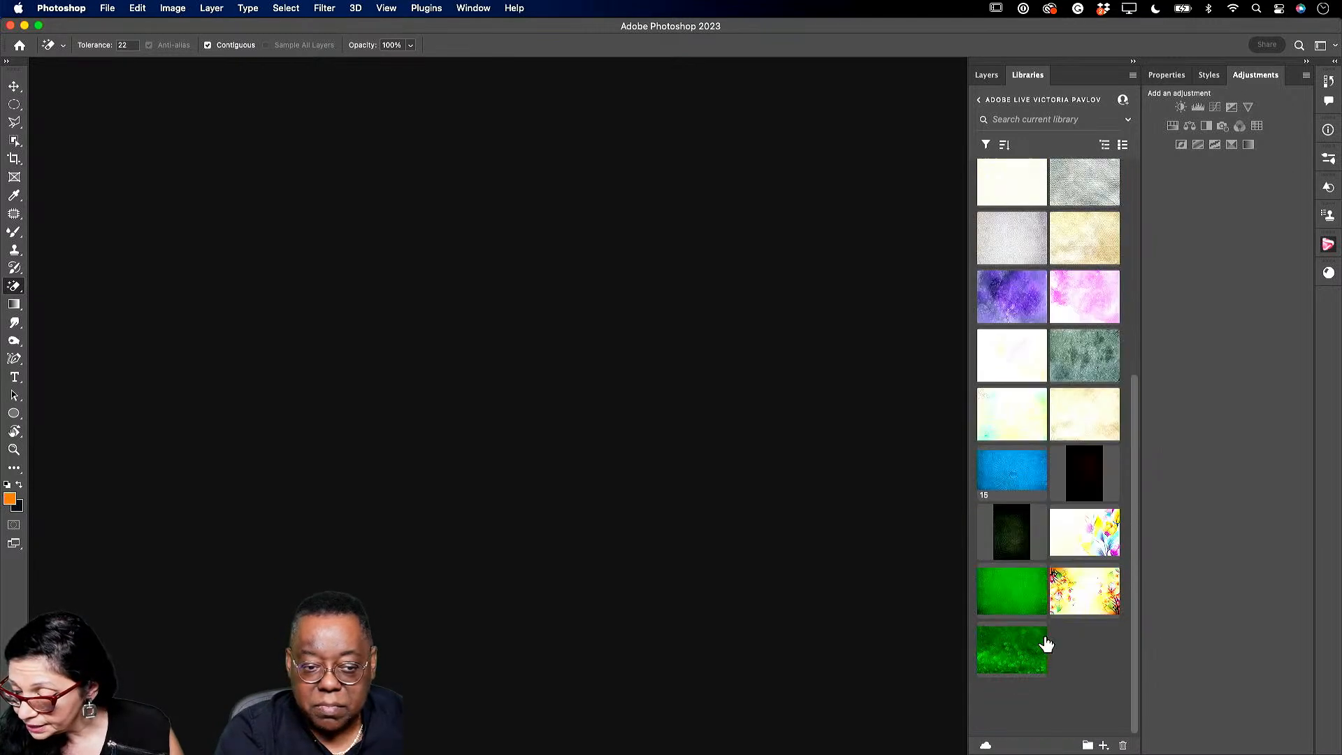
scroll(1047, 503, "up", 1)
scroll(1046, 503, "up", 1)
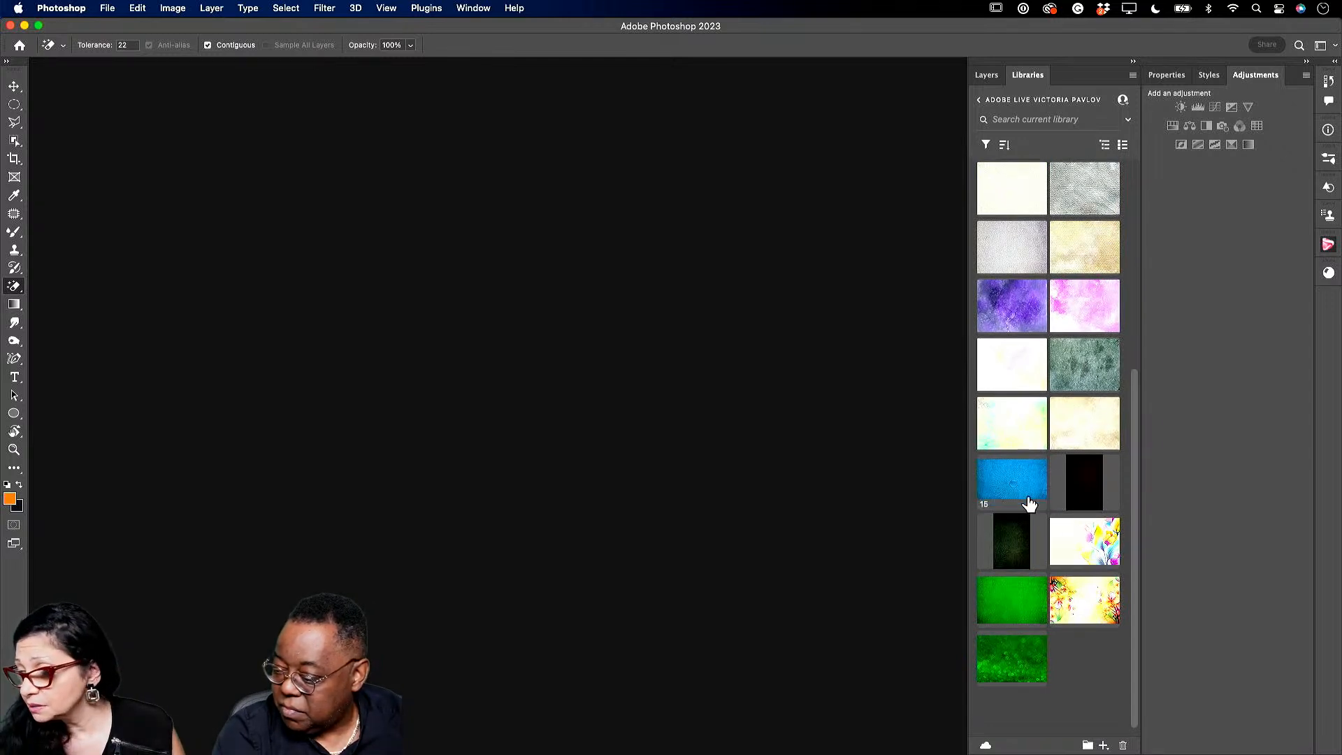
scroll(1037, 594, "up", 1)
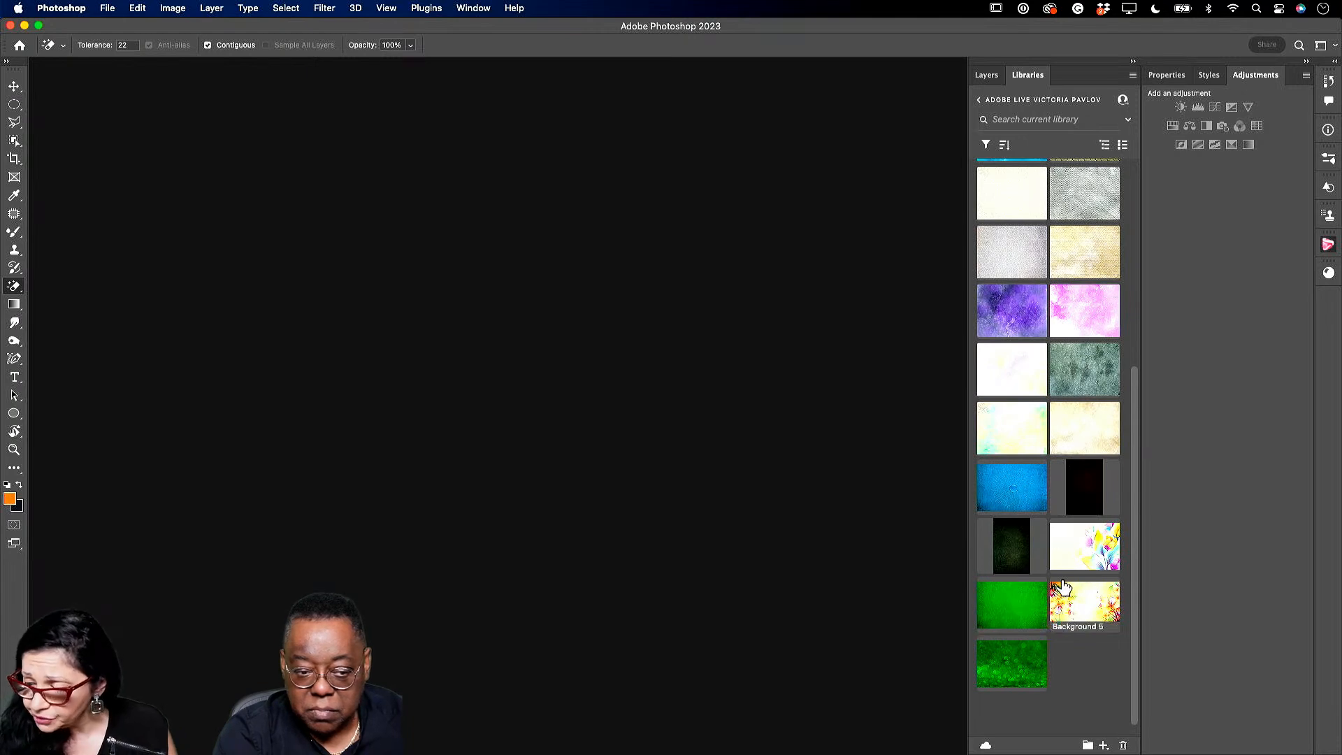
scroll(1009, 591, "up", 1)
scroll(1010, 591, "up", 10)
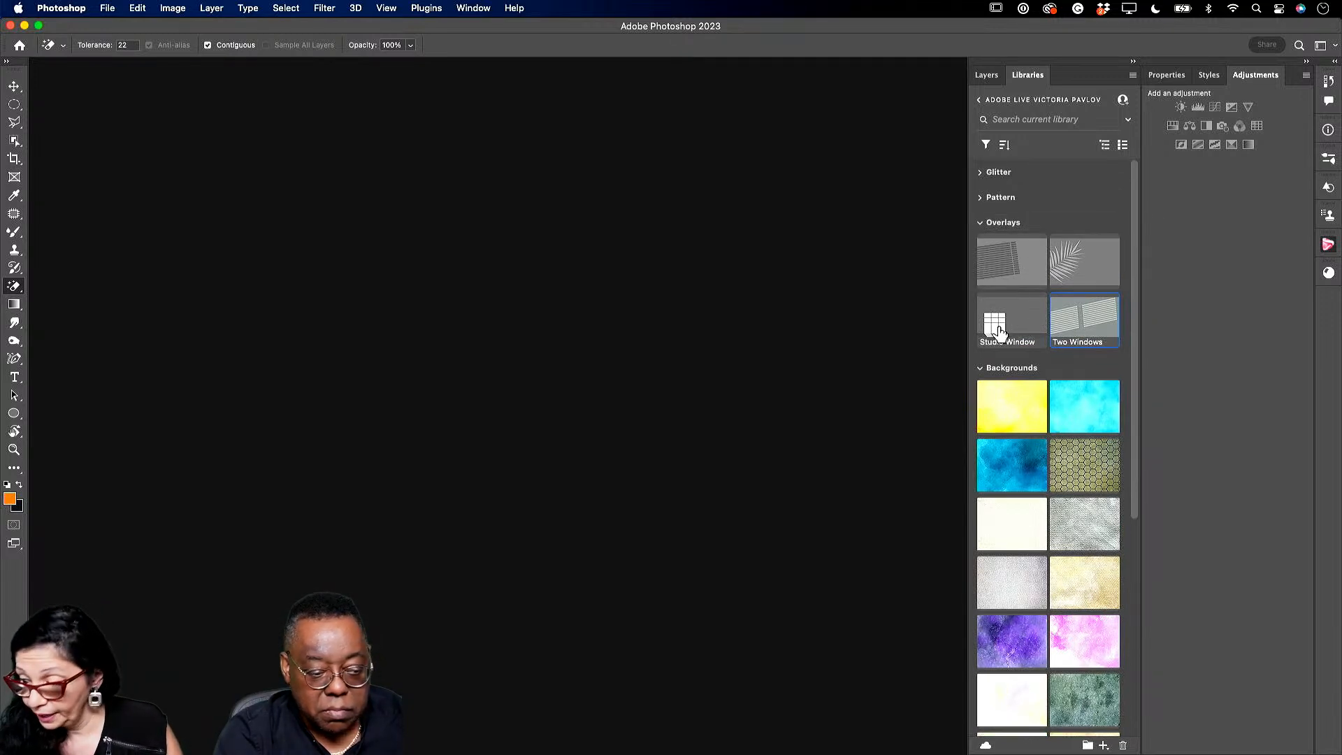
left_click(980, 198)
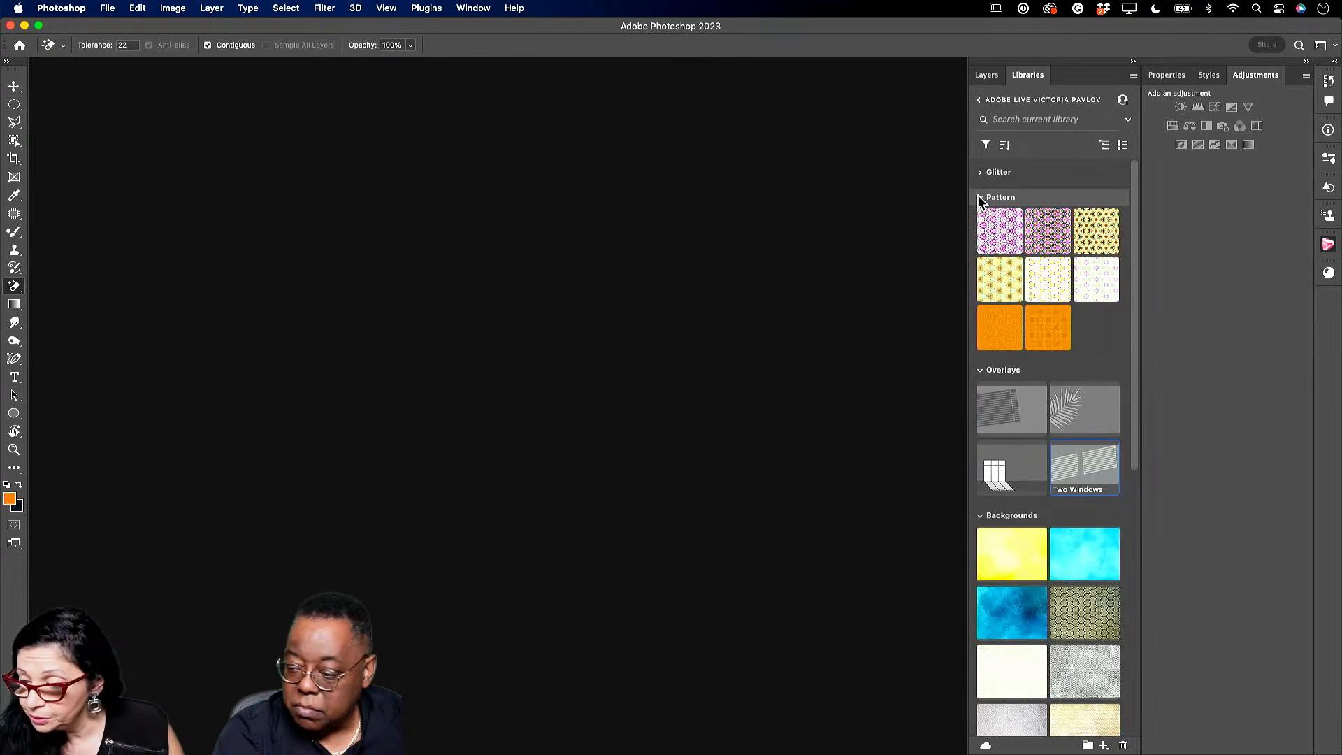
left_click(982, 172)
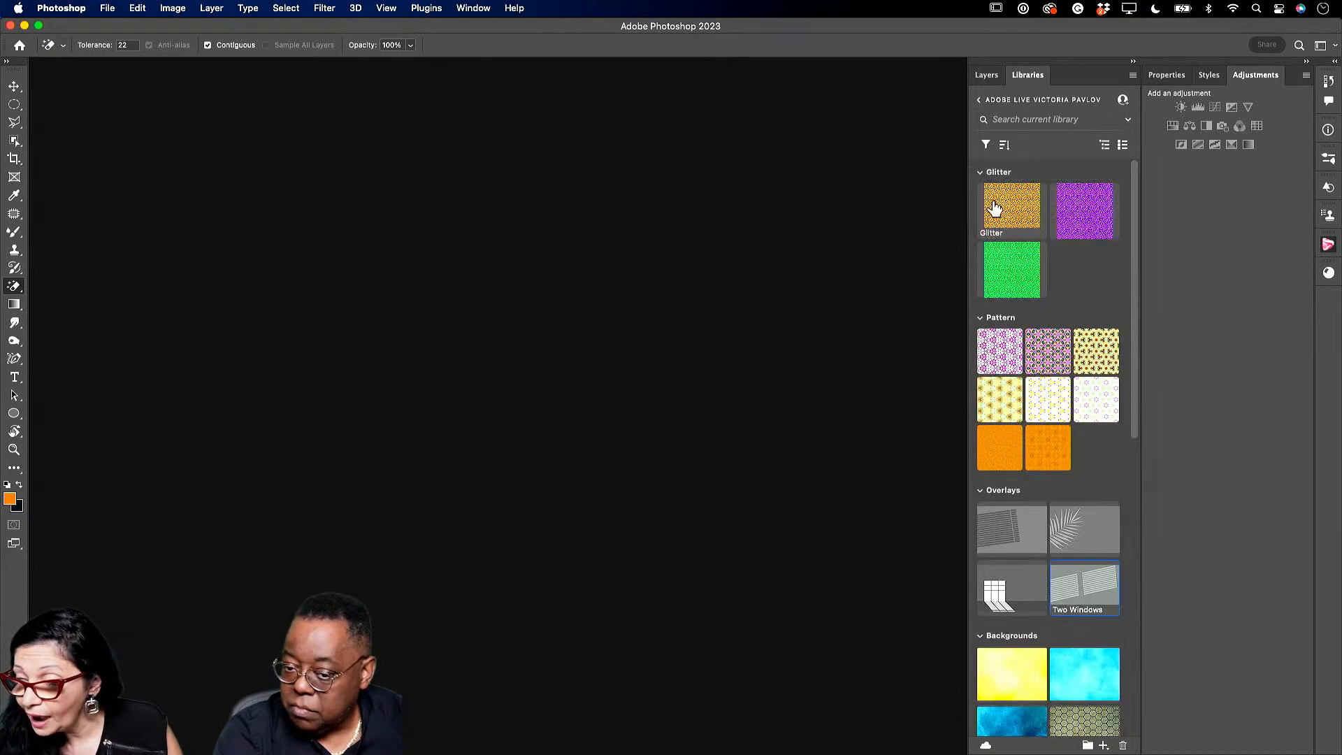
Open the gold Glitter asset for viewing, close its document and return to the empty workspace.
double_click(1010, 217)
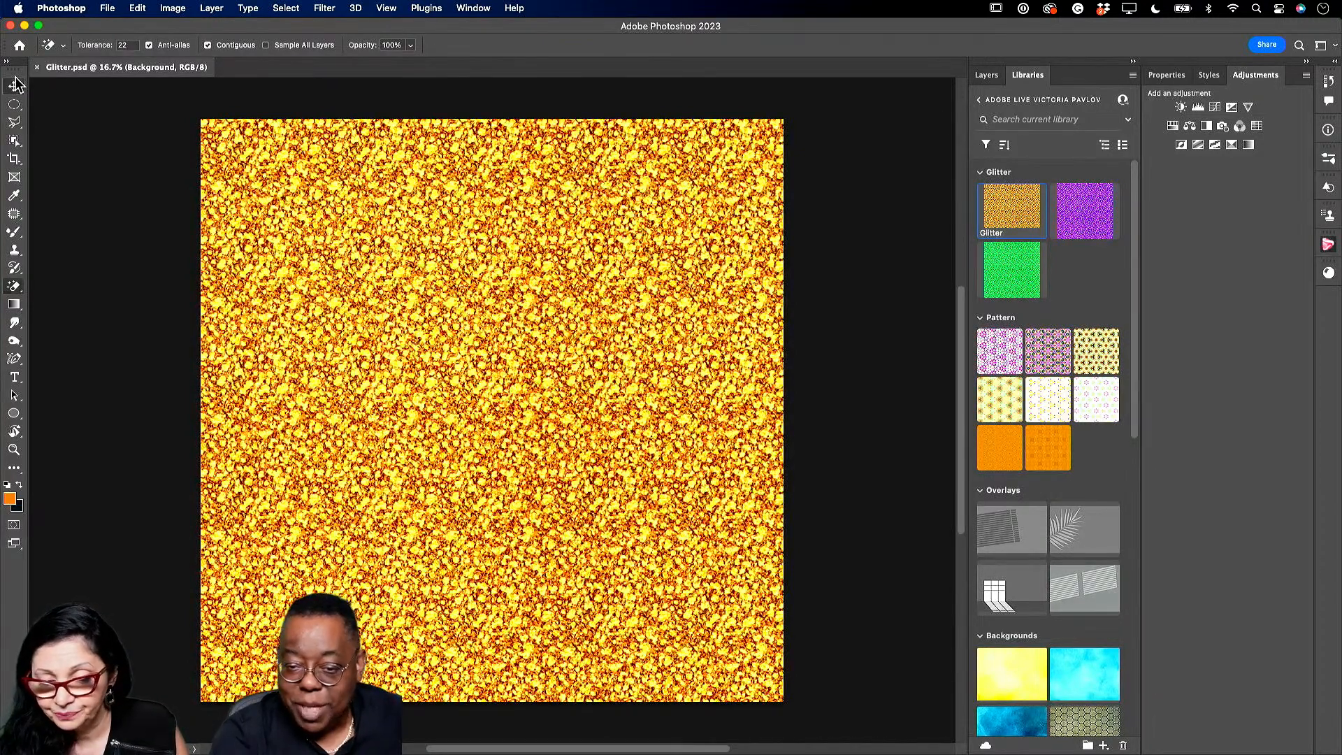
left_click(37, 67)
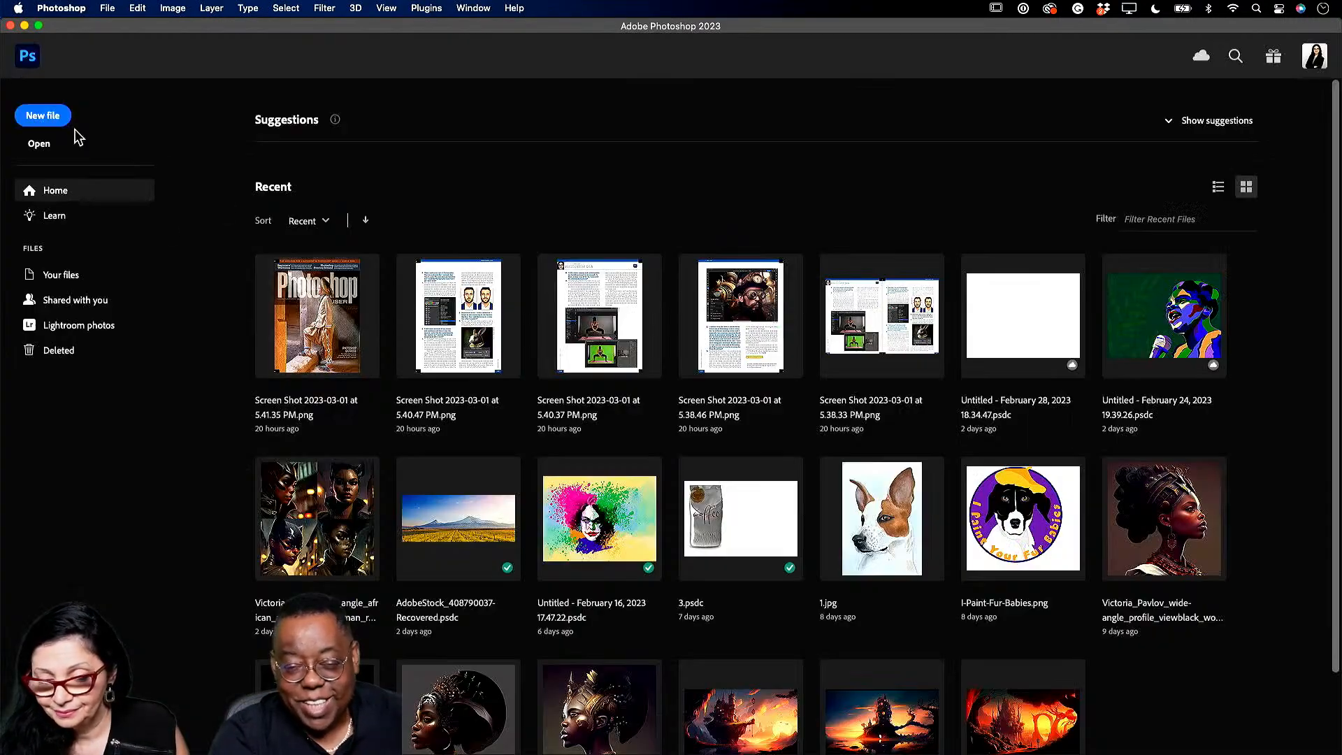
left_click(25, 56)
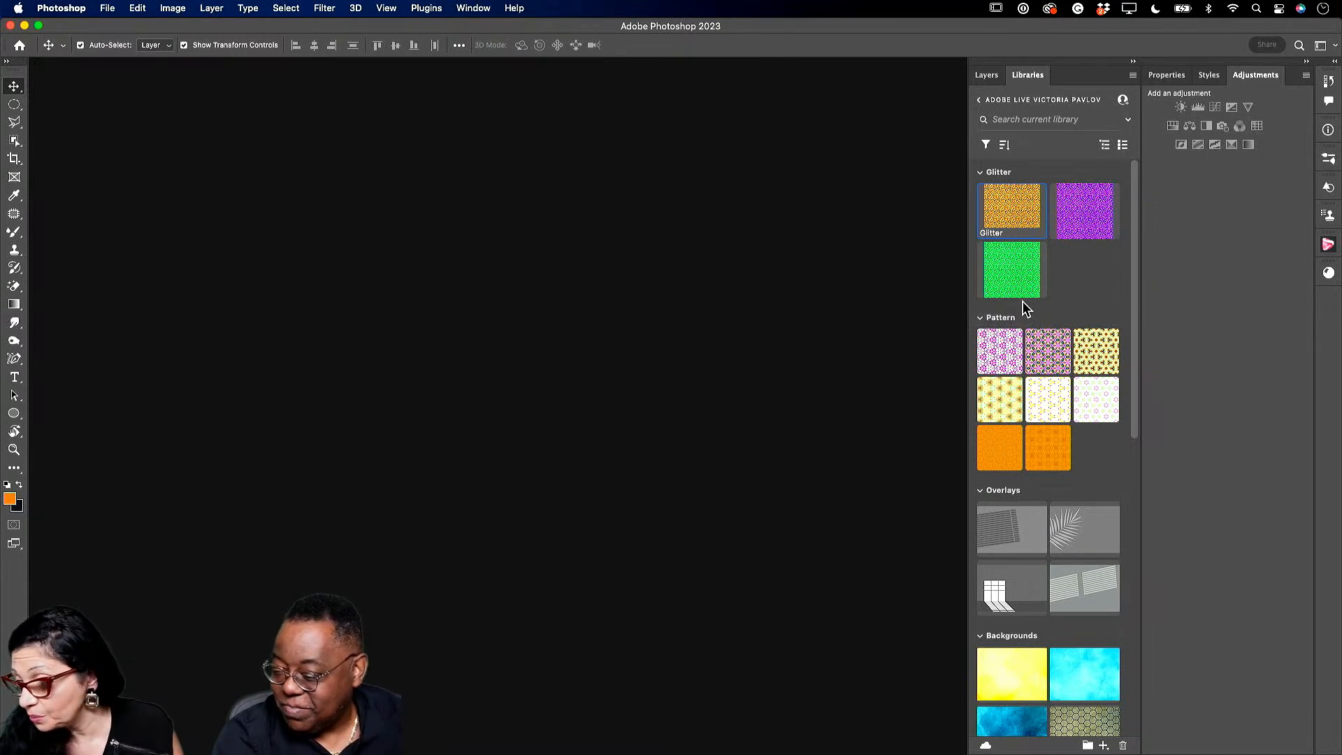
Switch to the Demo 2023 library and expand its Image 1 group.
left_click(978, 101)
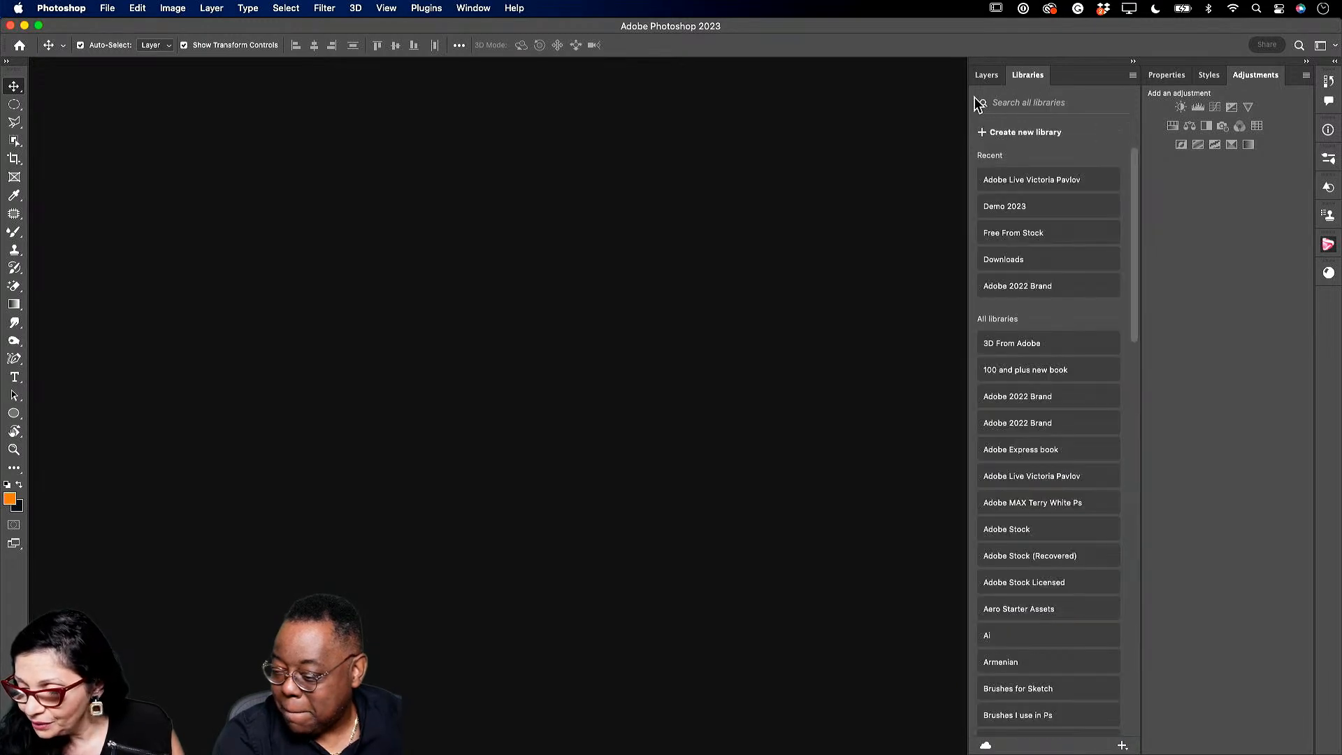
left_click(1025, 209)
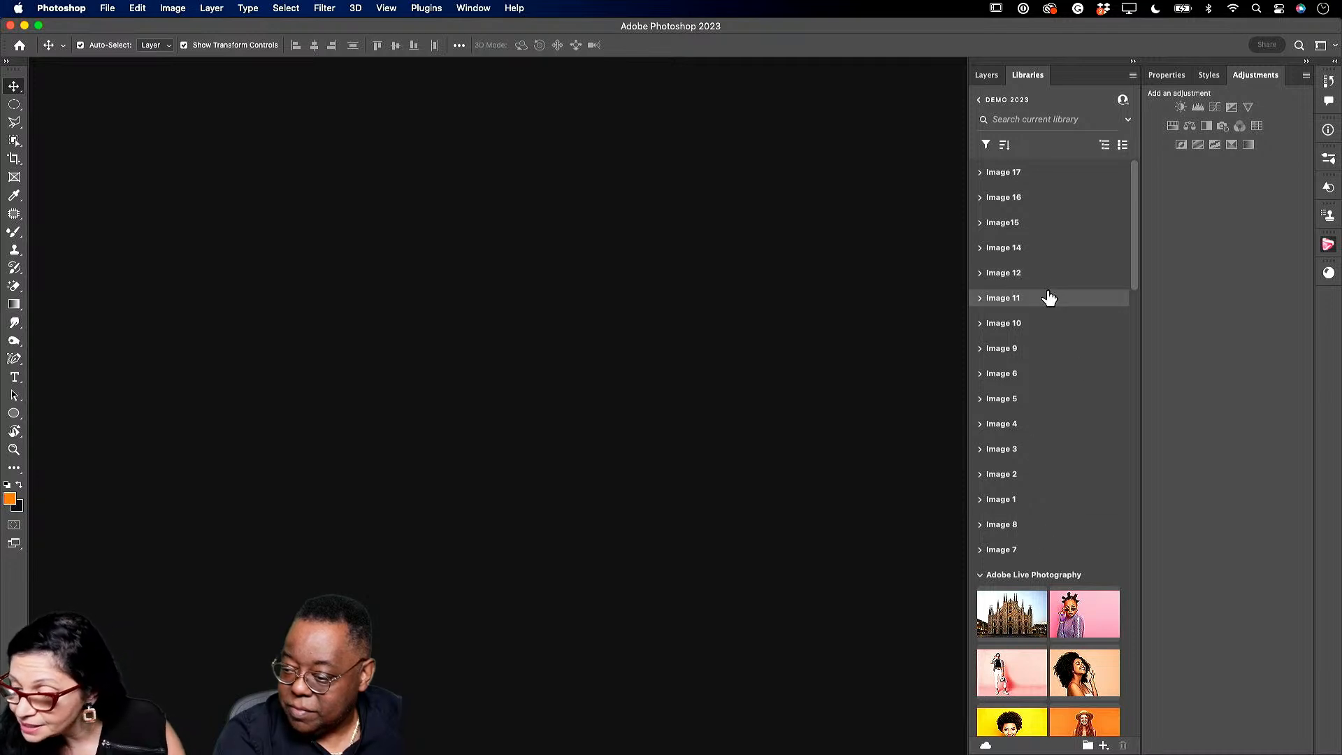
left_click(981, 501)
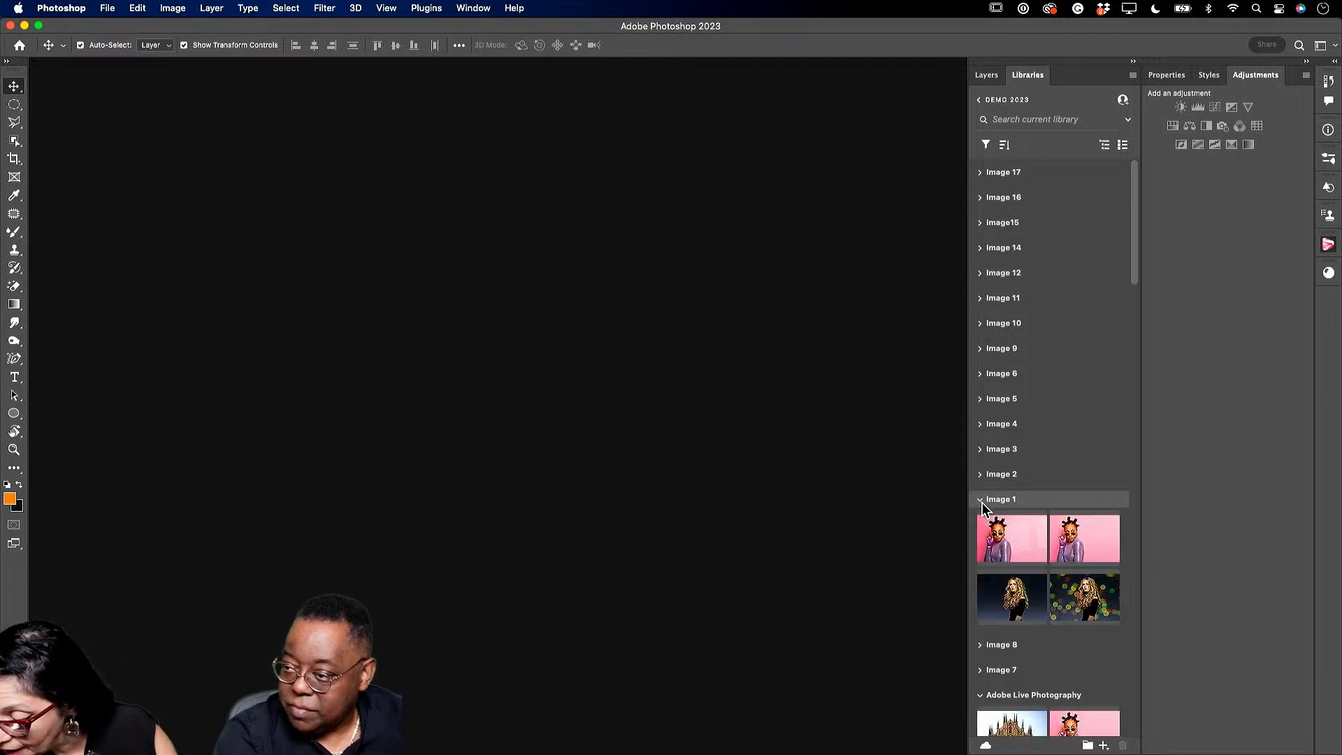
Open the Two Windows copy and woman with glasses assets from Image 1, keeping only the woman with glasses document open.
double_click(1004, 546)
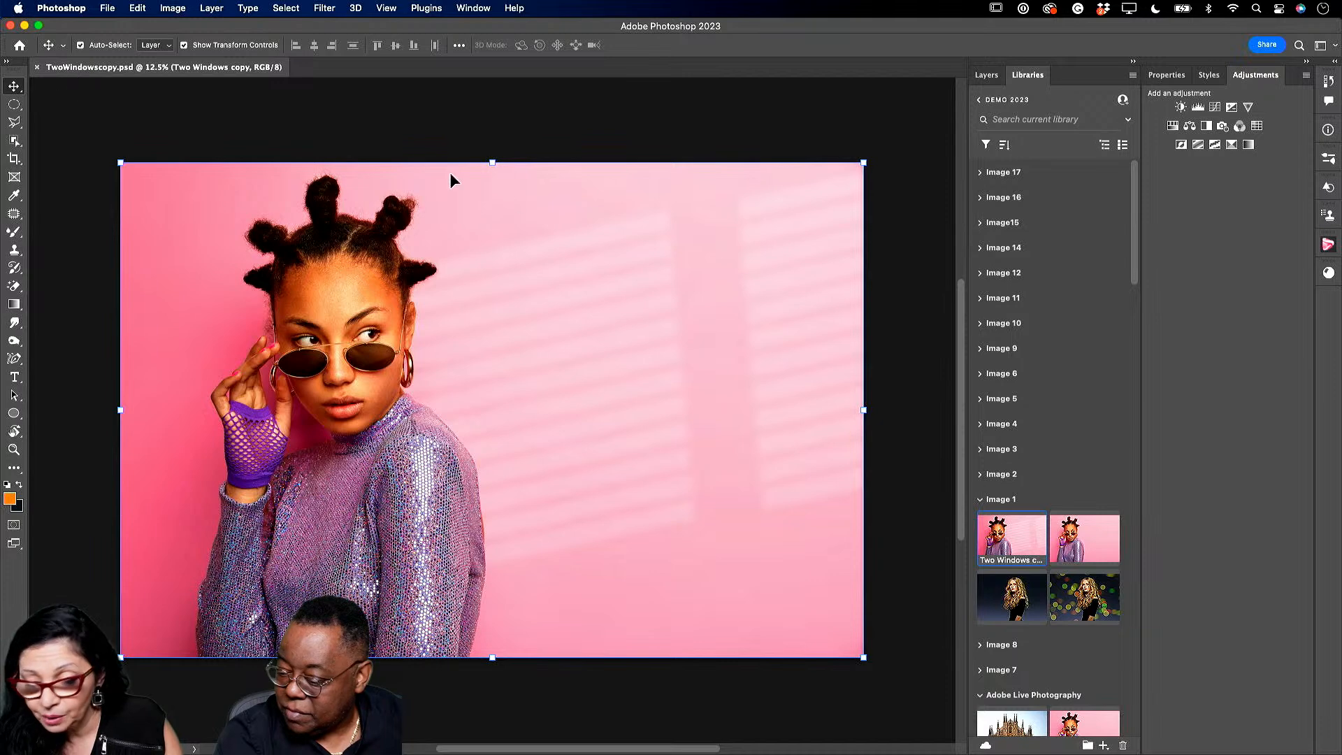
double_click(1073, 558)
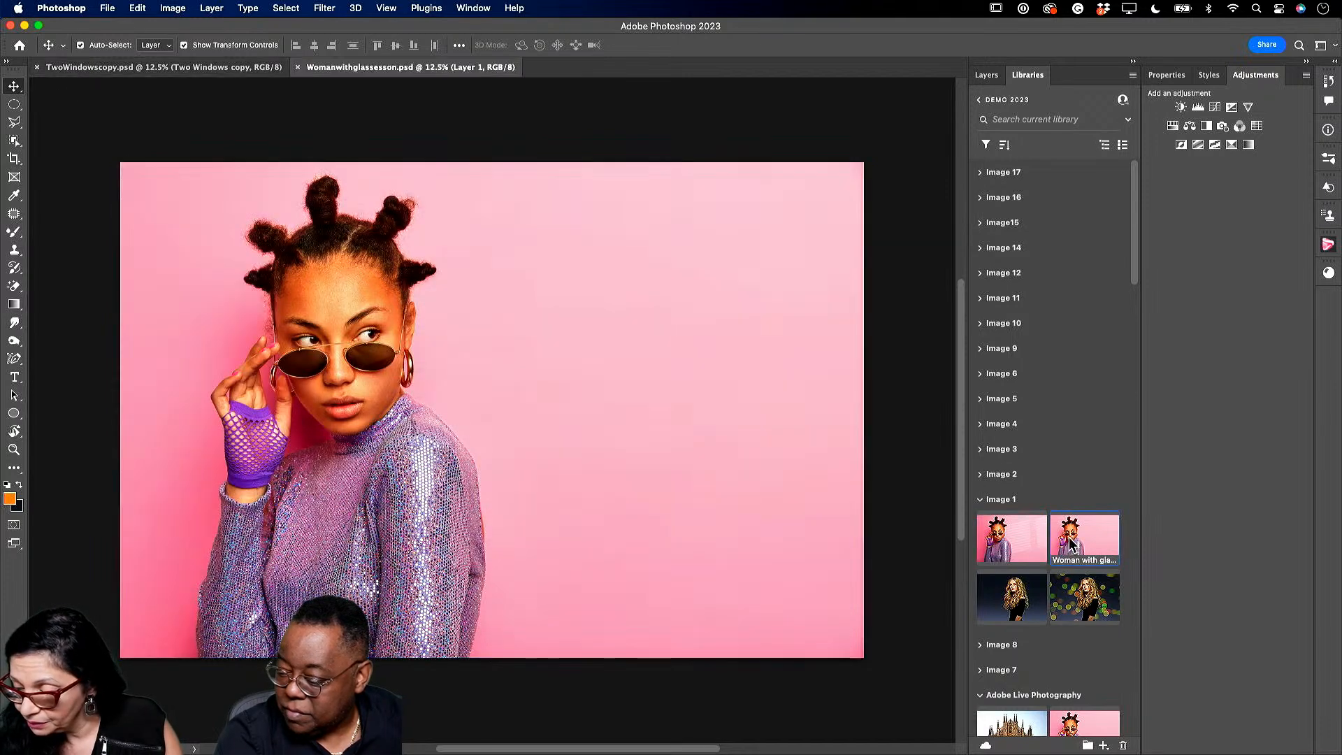
left_click(37, 67)
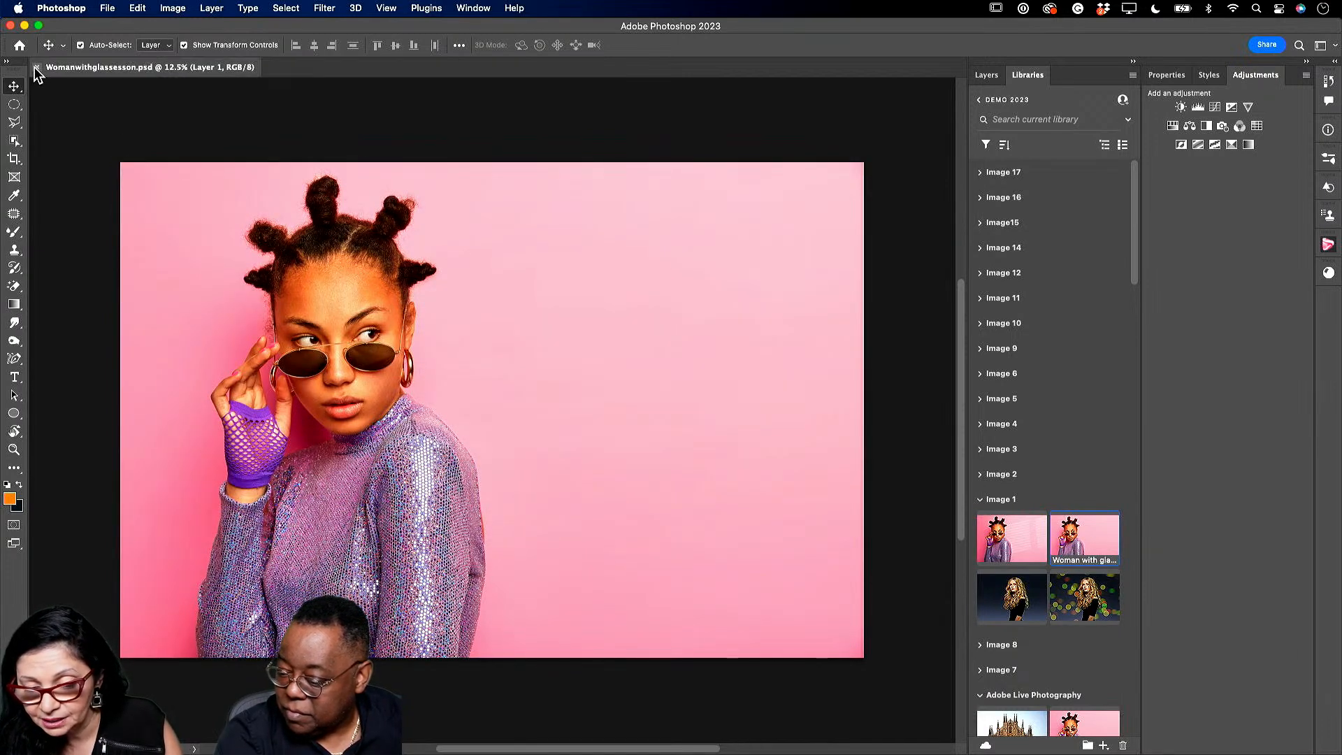
Unlock the woman with glasses layer, Layer 1, and duplicate it.
left_click(987, 74)
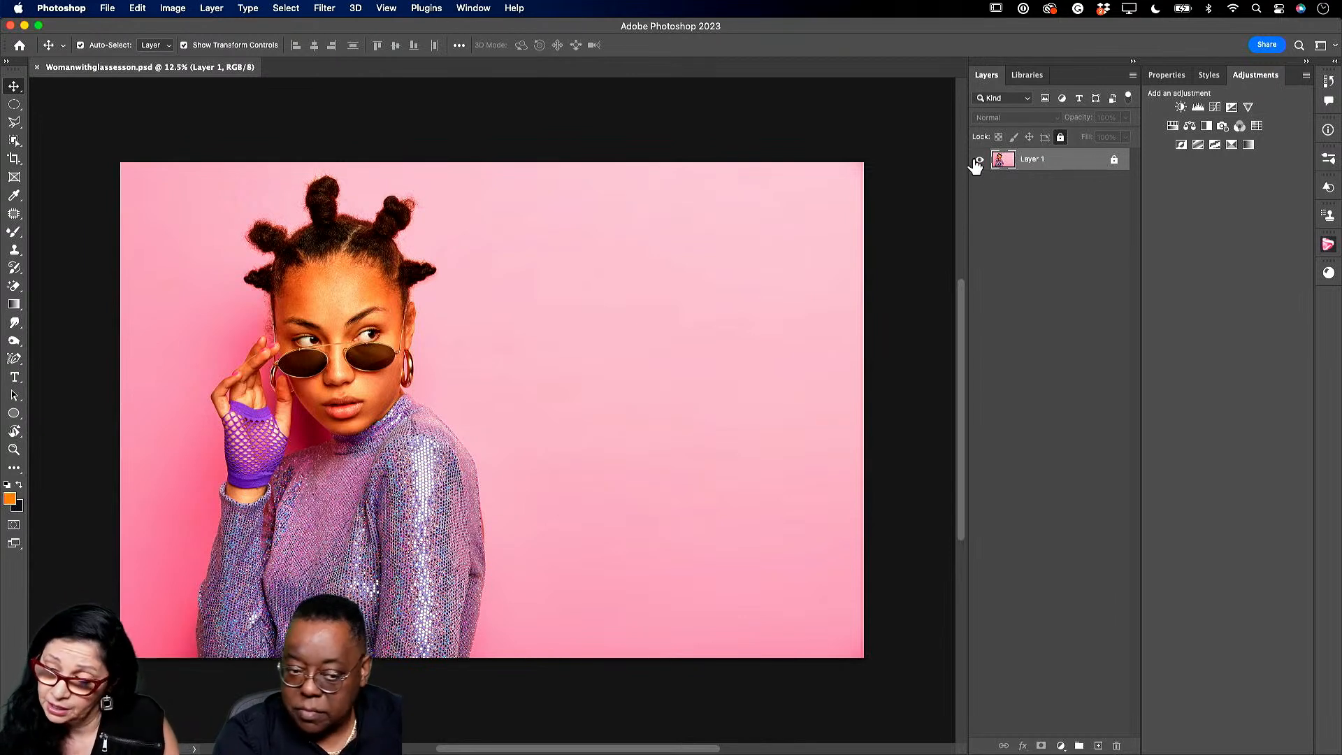
left_click(1114, 160)
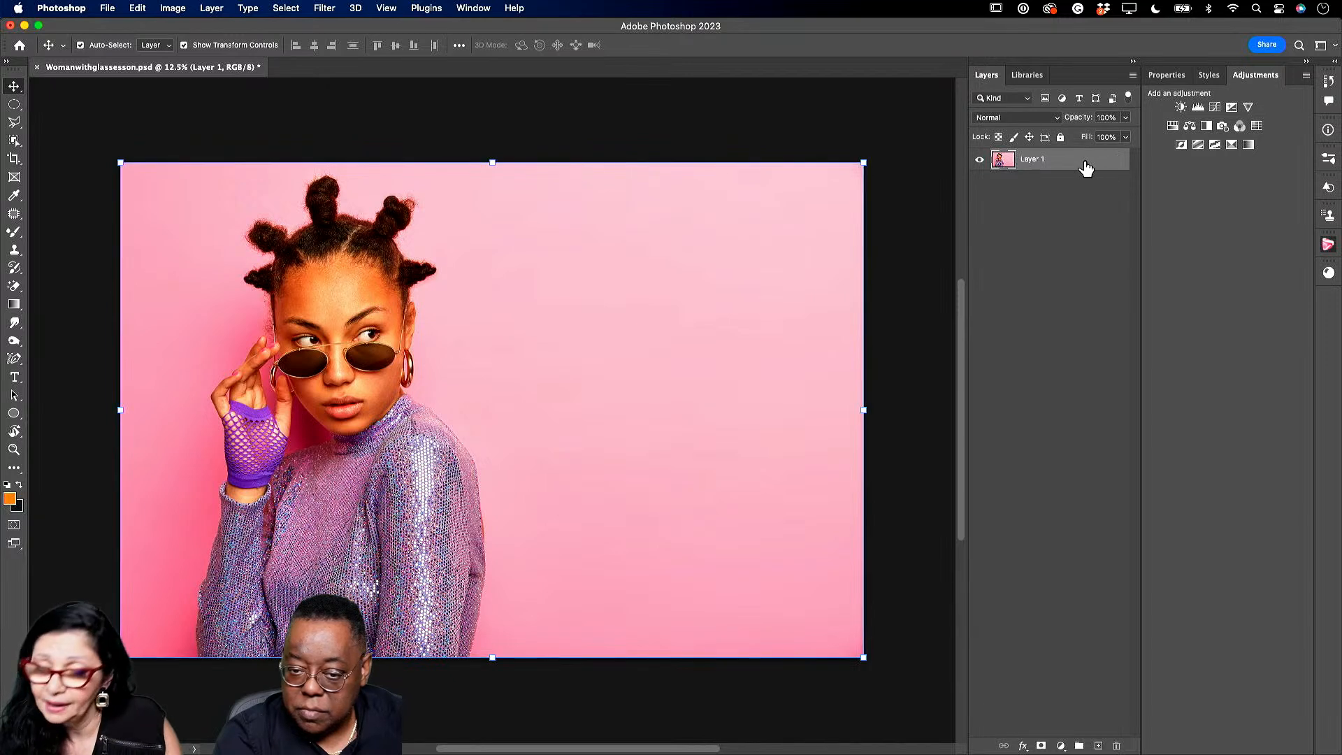
left_click_drag(1070, 165, 1101, 746)
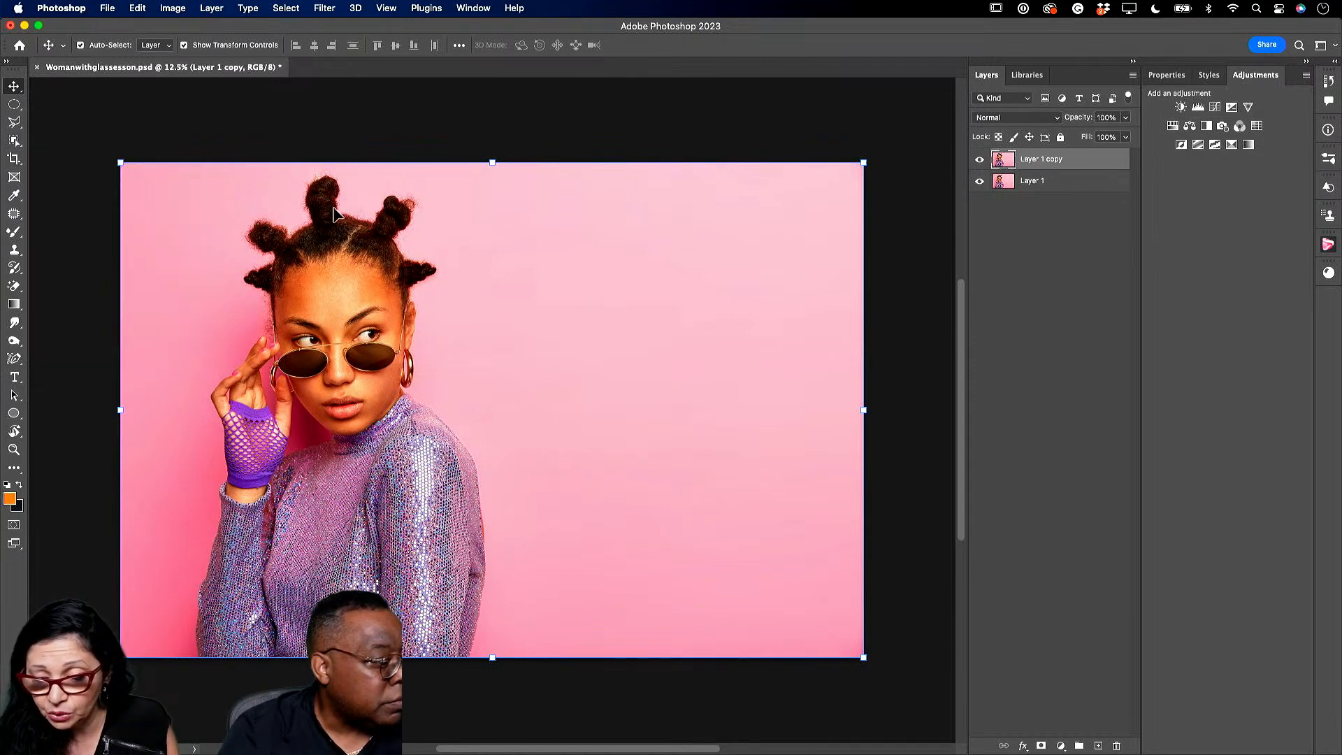
Select the woman with the Object Selection tool and subtract the background gaps under her chin, beside her hand and inside the earrings.
left_click(14, 138)
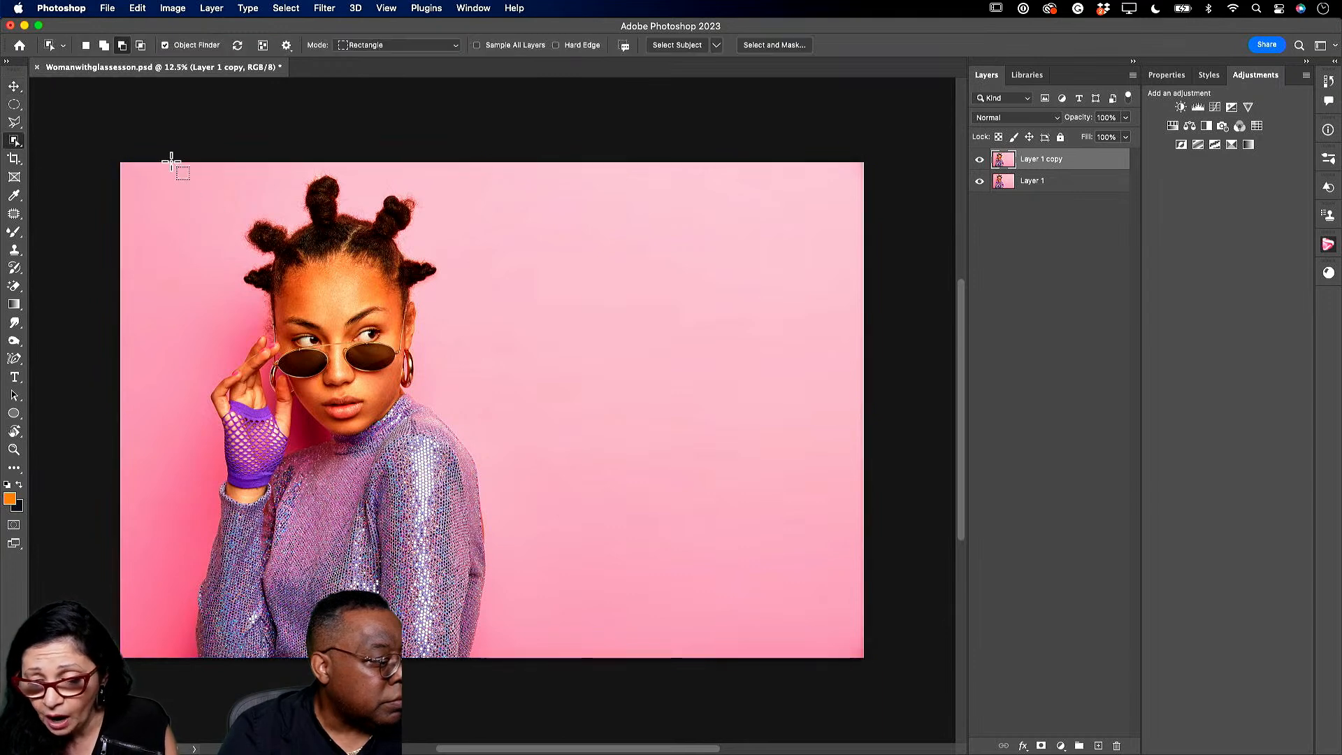
left_click_drag(157, 170, 525, 691)
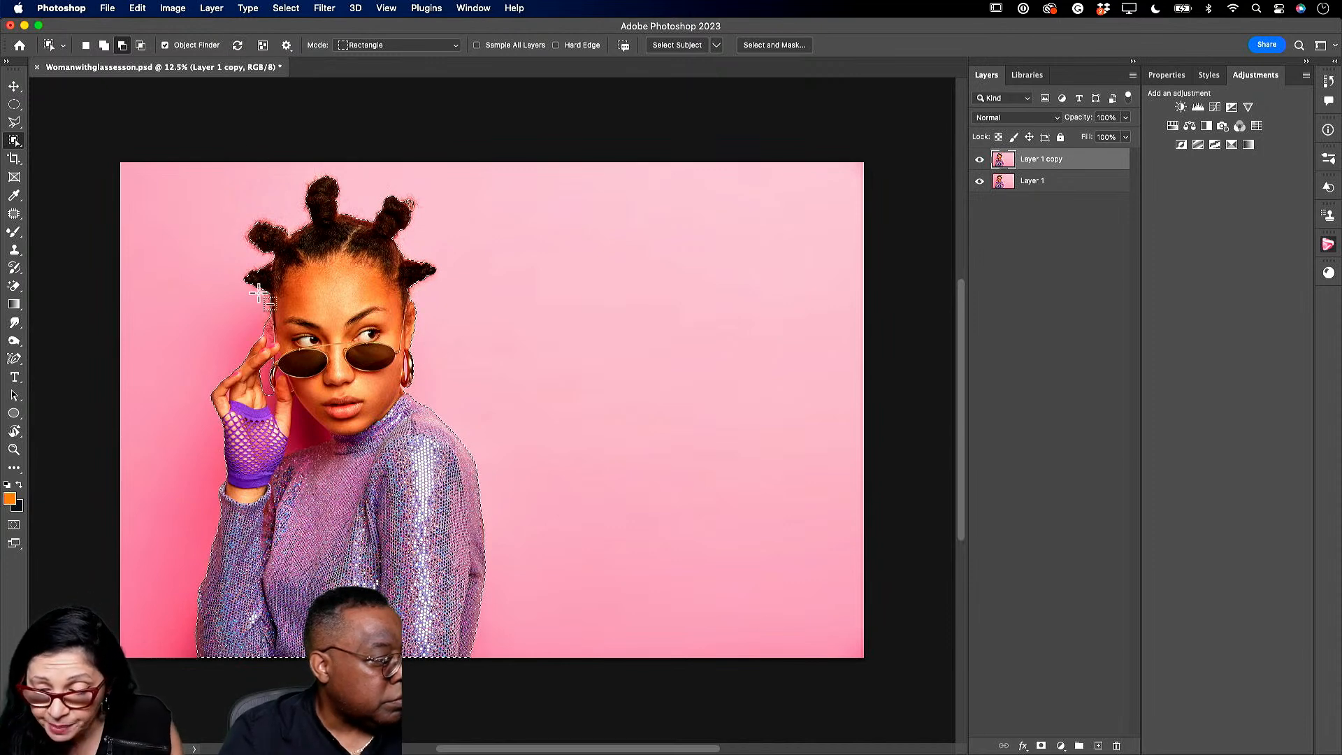
left_click(14, 450)
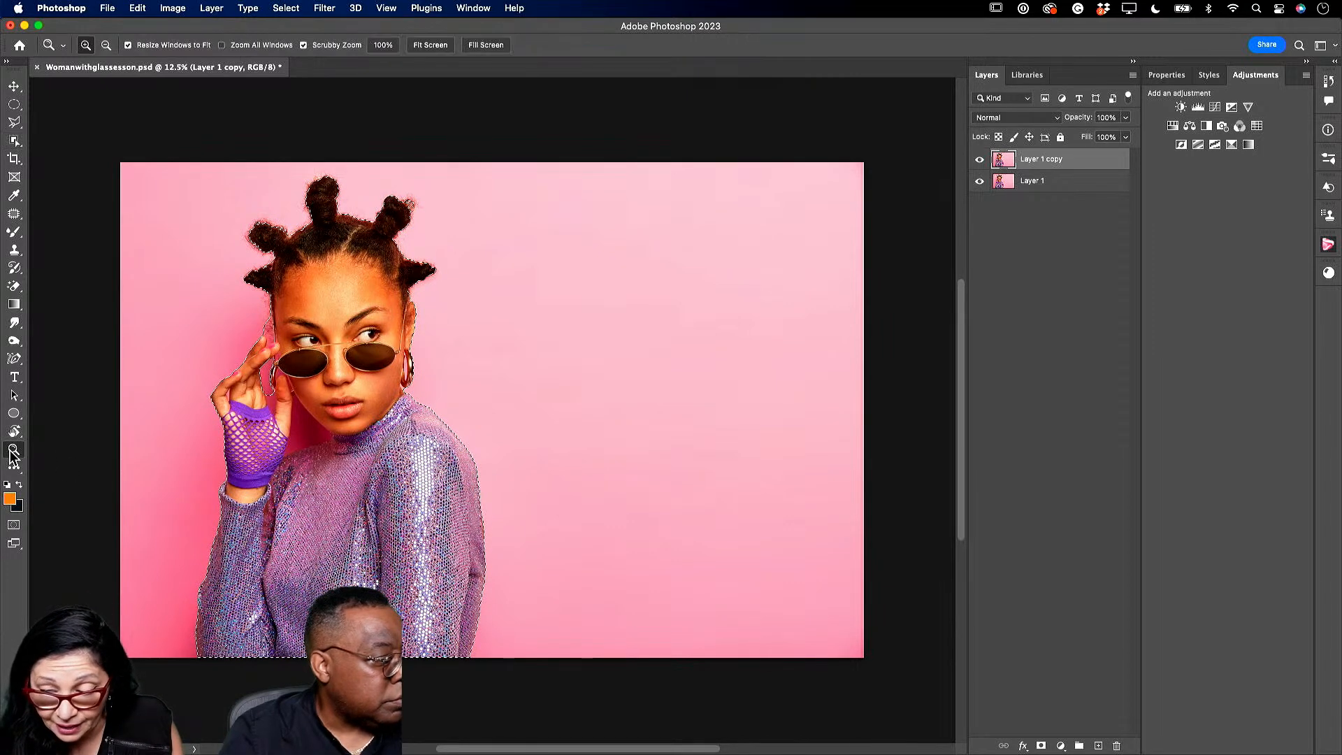
left_click_drag(224, 444, 350, 458)
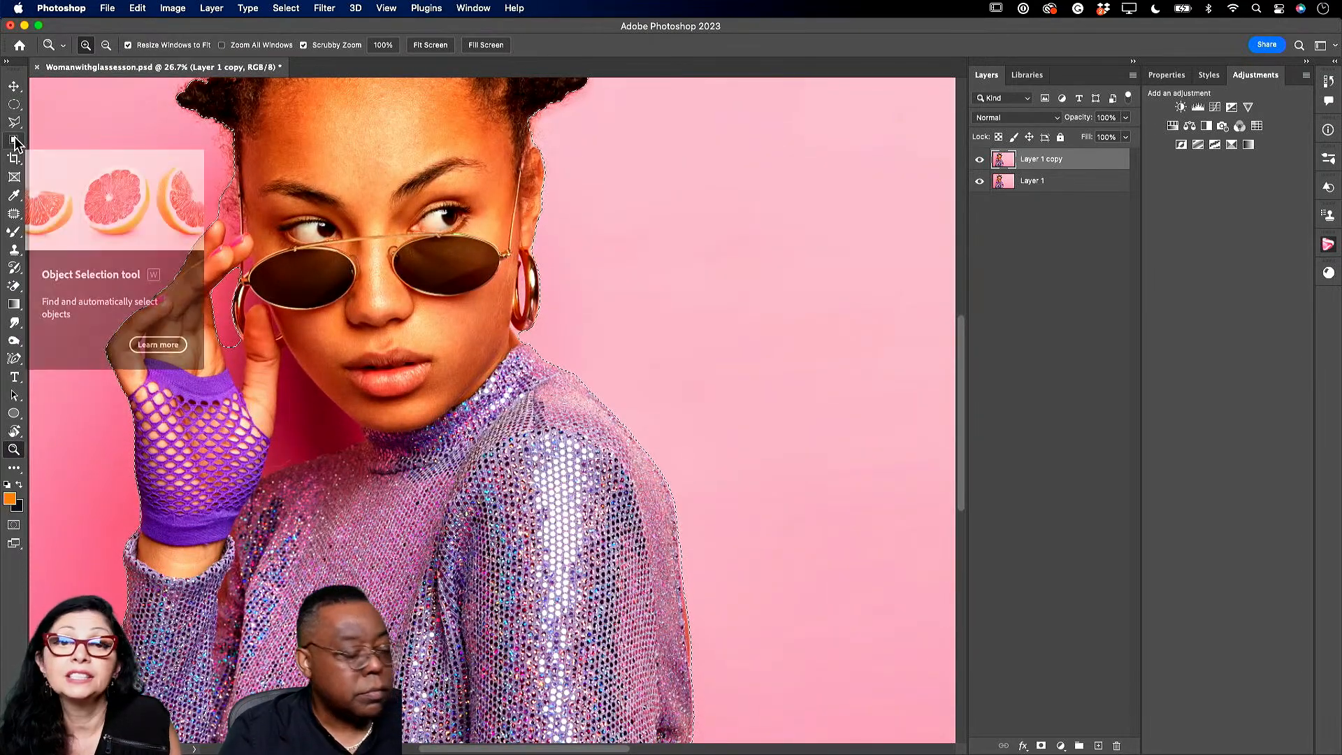
left_click(15, 142)
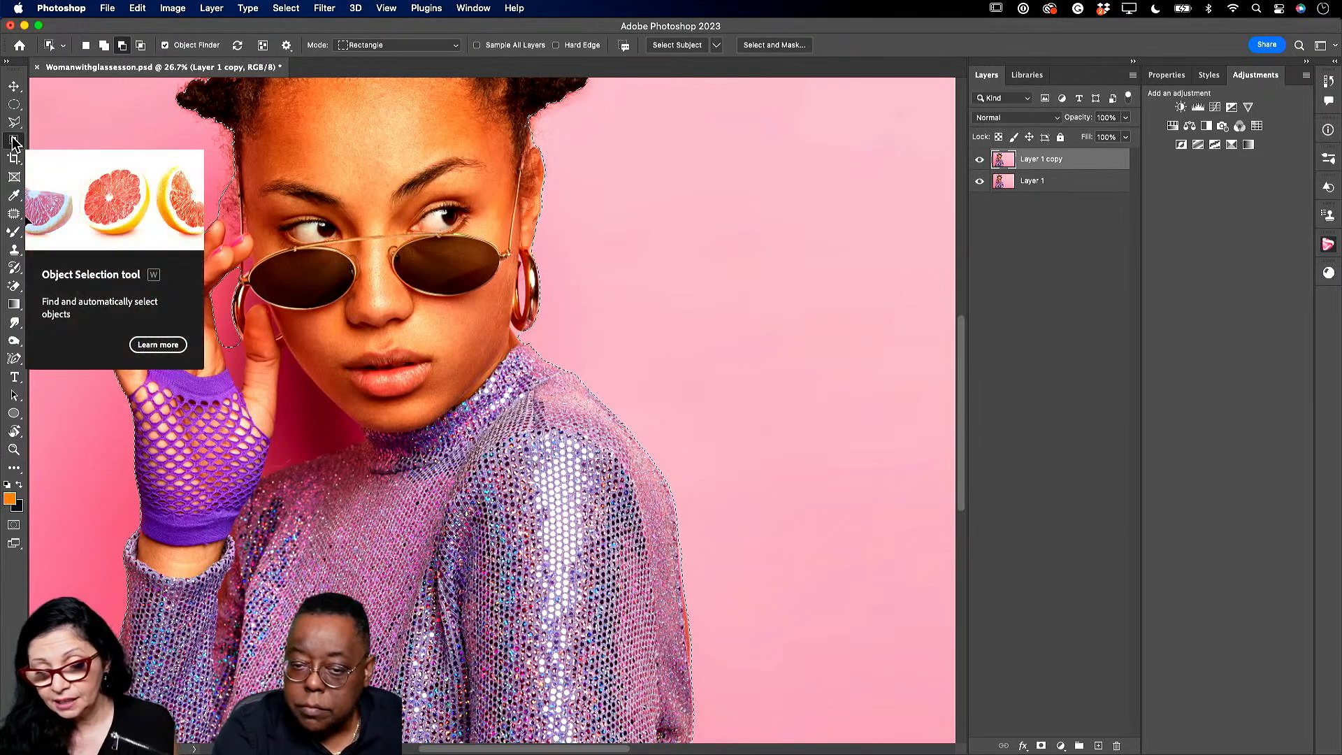
left_click(120, 45)
left_click_drag(263, 341, 374, 489)
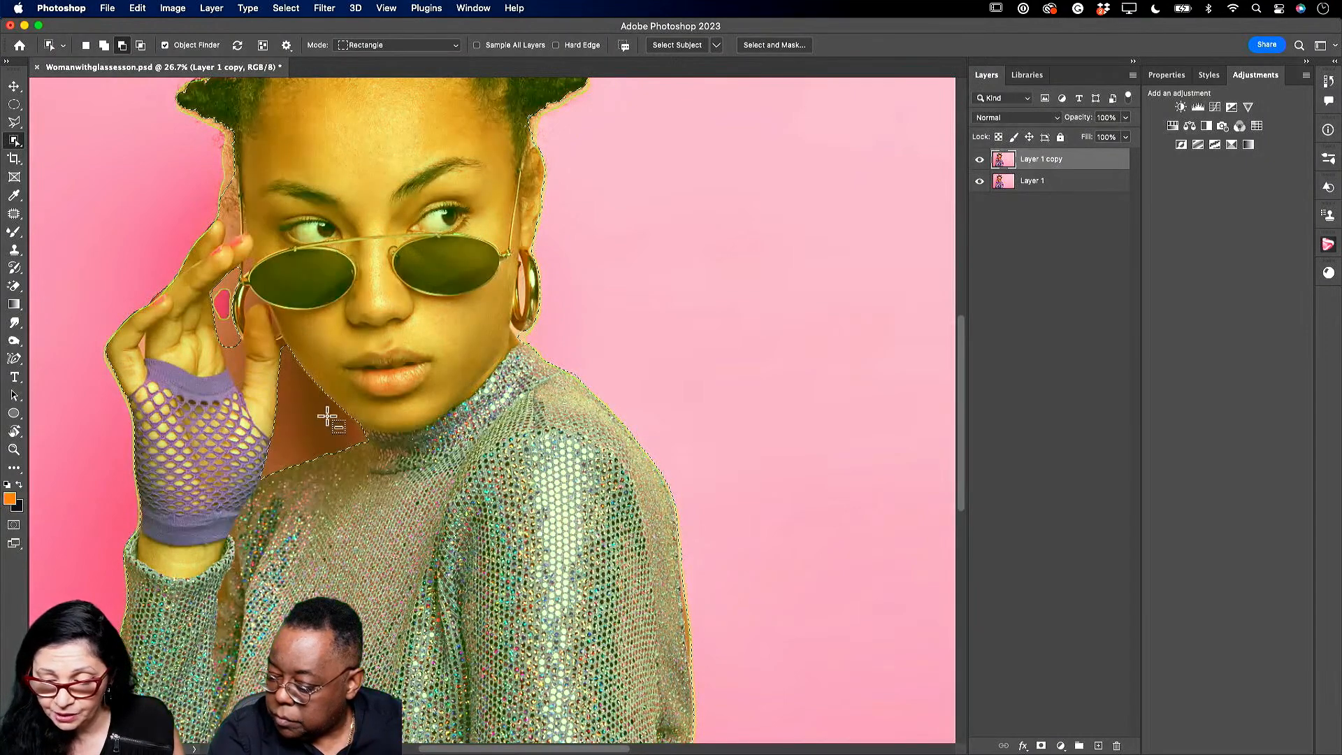
left_click_drag(215, 332, 253, 403)
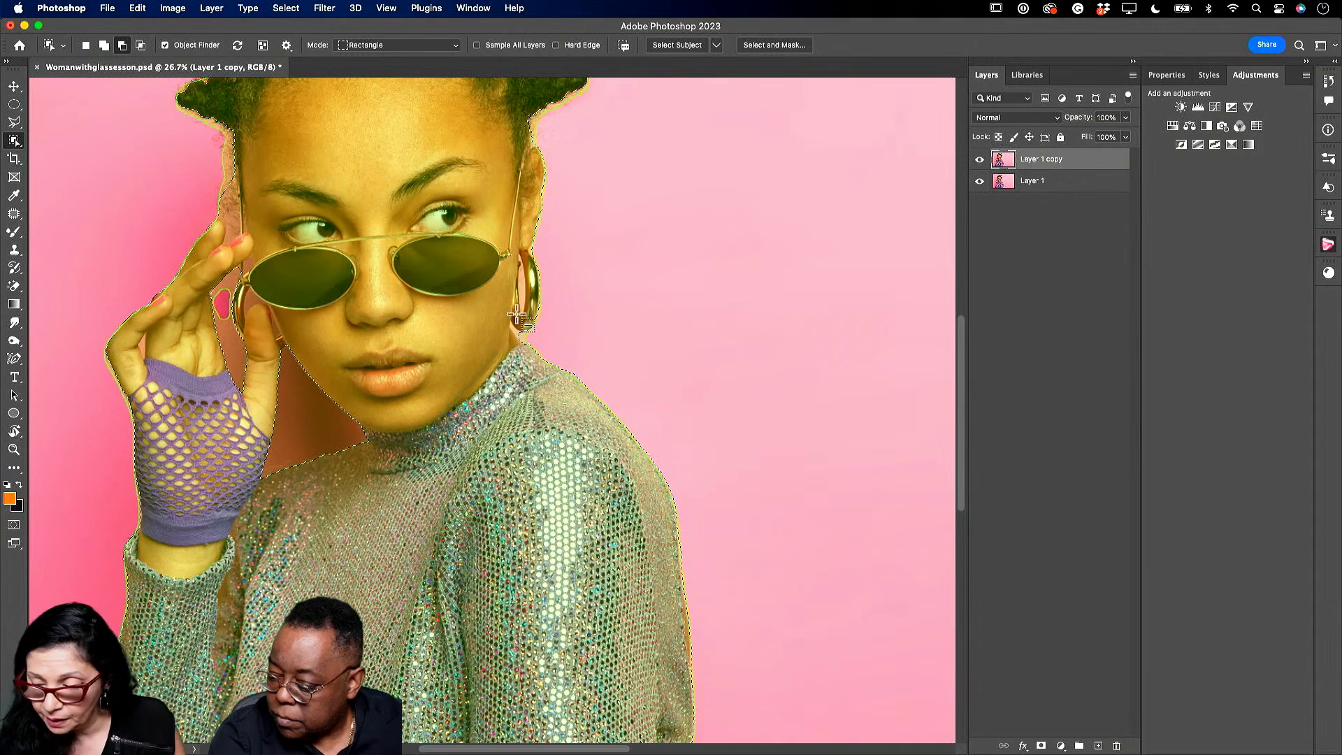
left_click_drag(516, 257, 533, 317)
left_click_drag(241, 286, 265, 307)
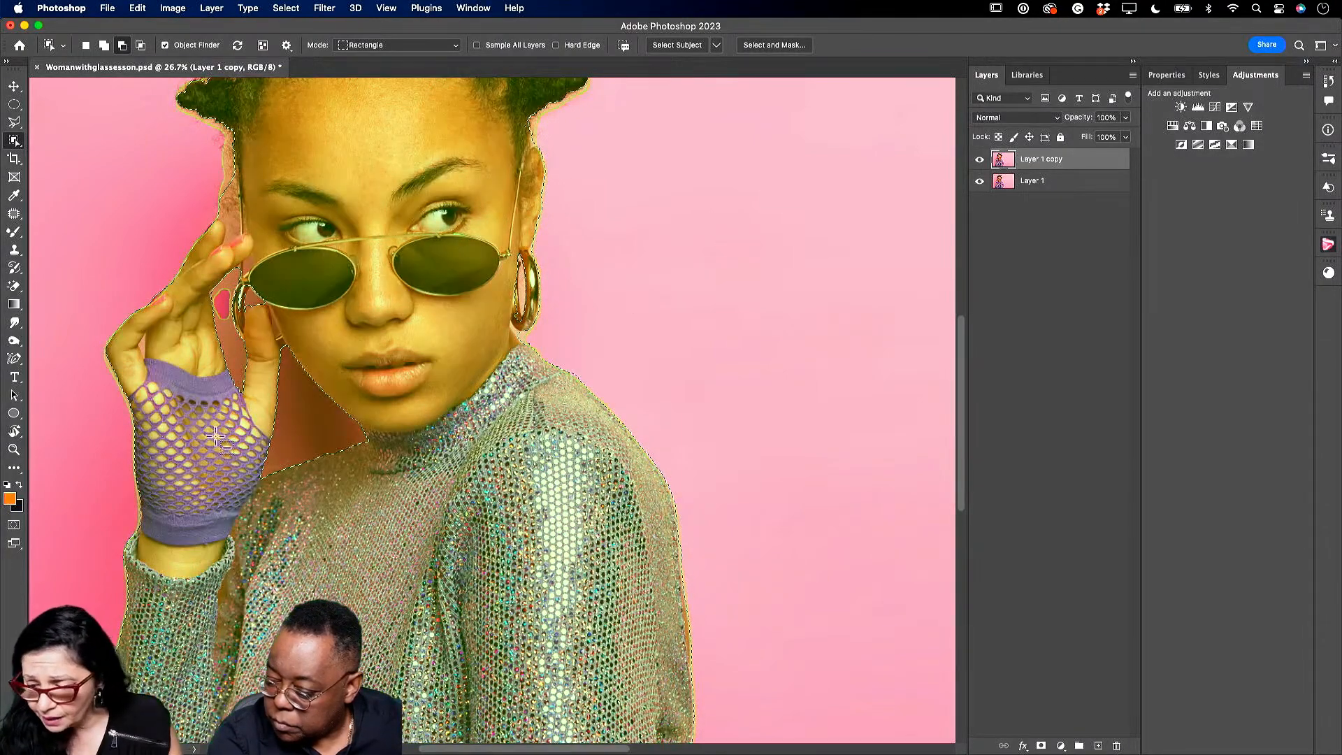
Open the selection in Select and Mask, preview it in Black & White view and apply Refine Hair.
left_click(14, 450)
left_click_drag(522, 480, 487, 484)
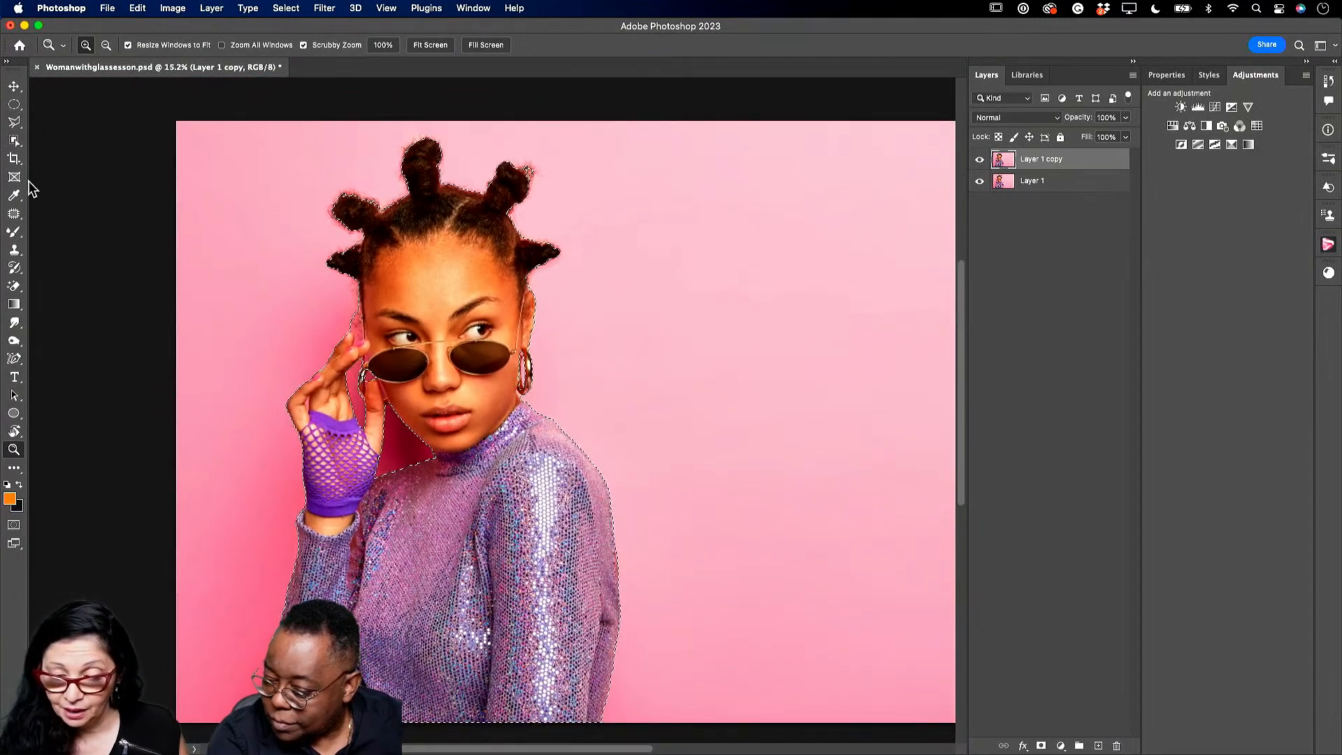
left_click(14, 140)
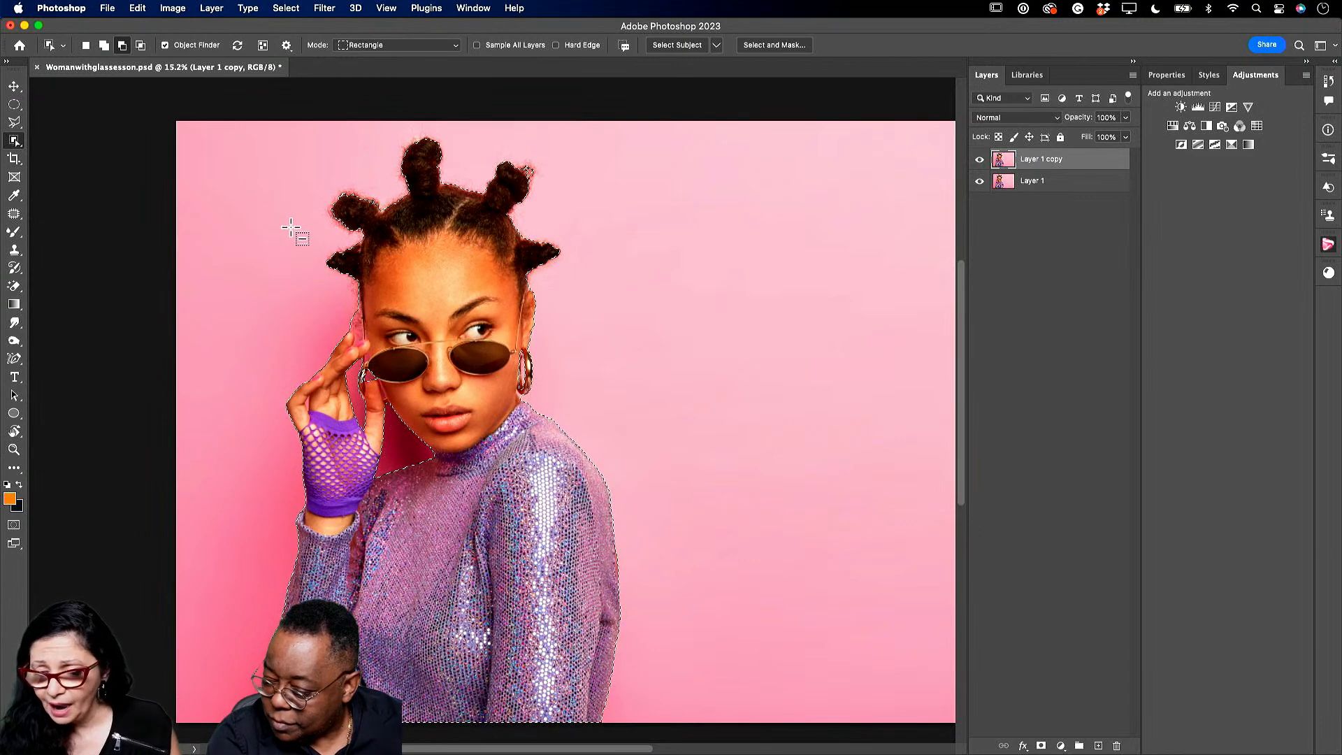
left_click(762, 44)
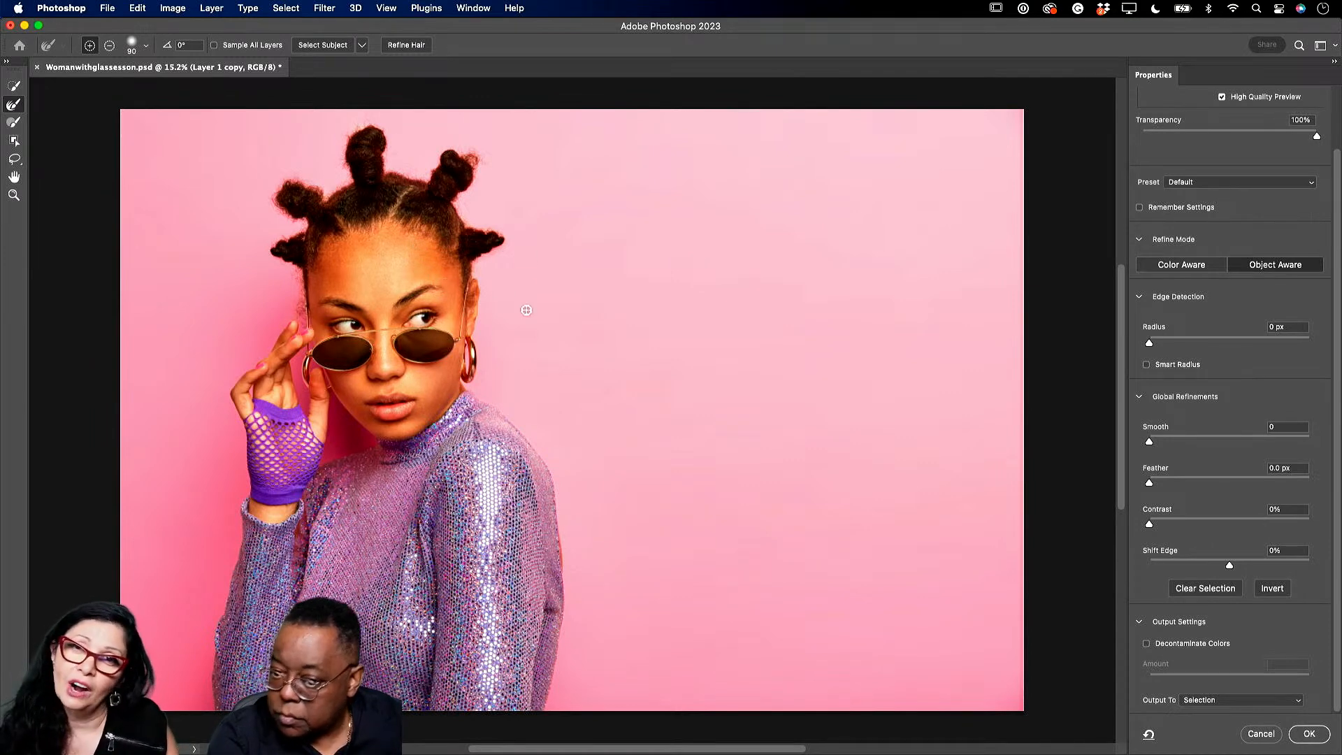
scroll(1198, 174, "up", 3)
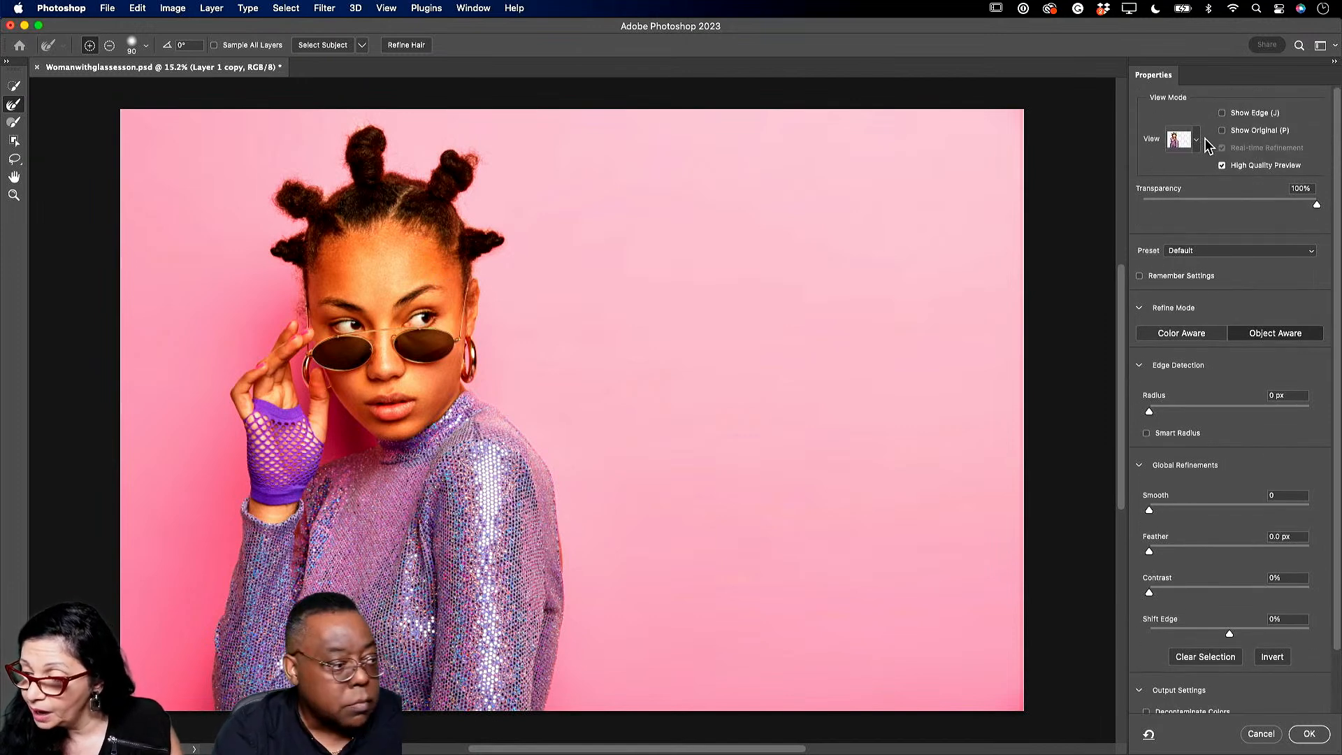
left_click(1197, 140)
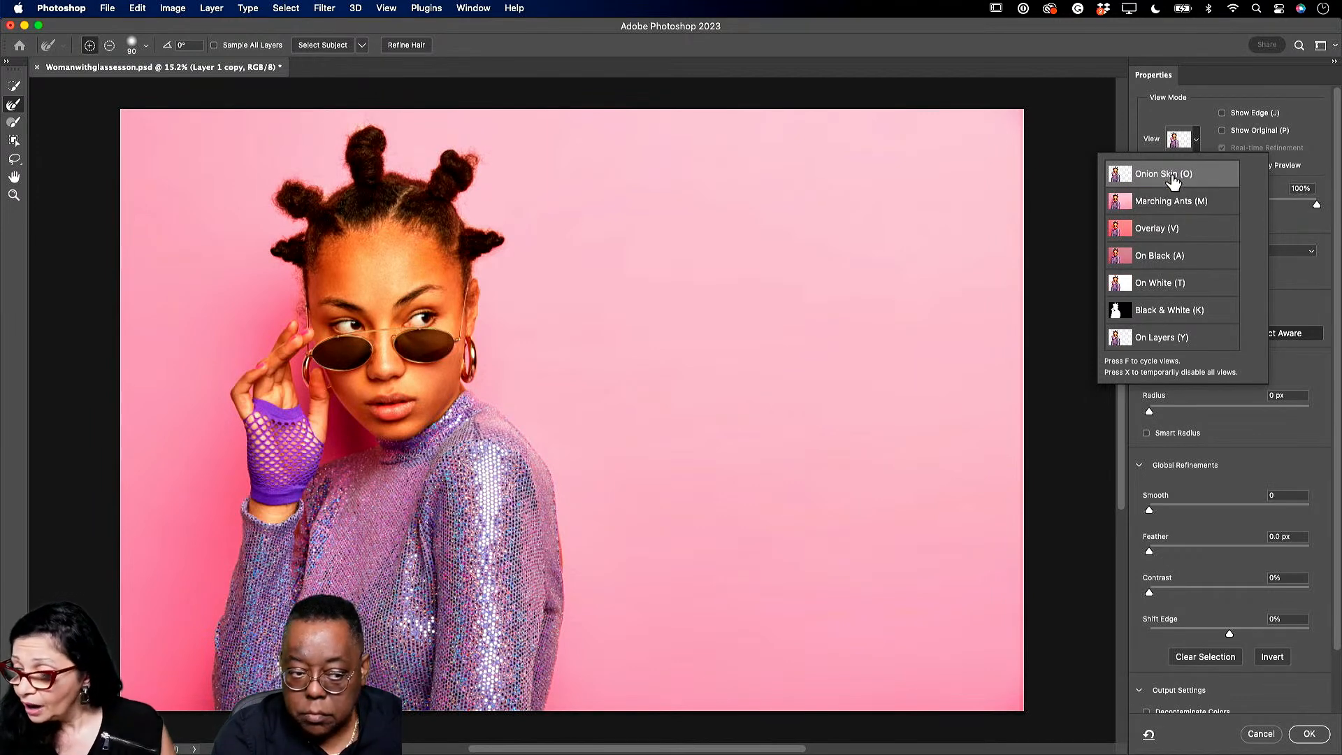
left_click(1198, 316)
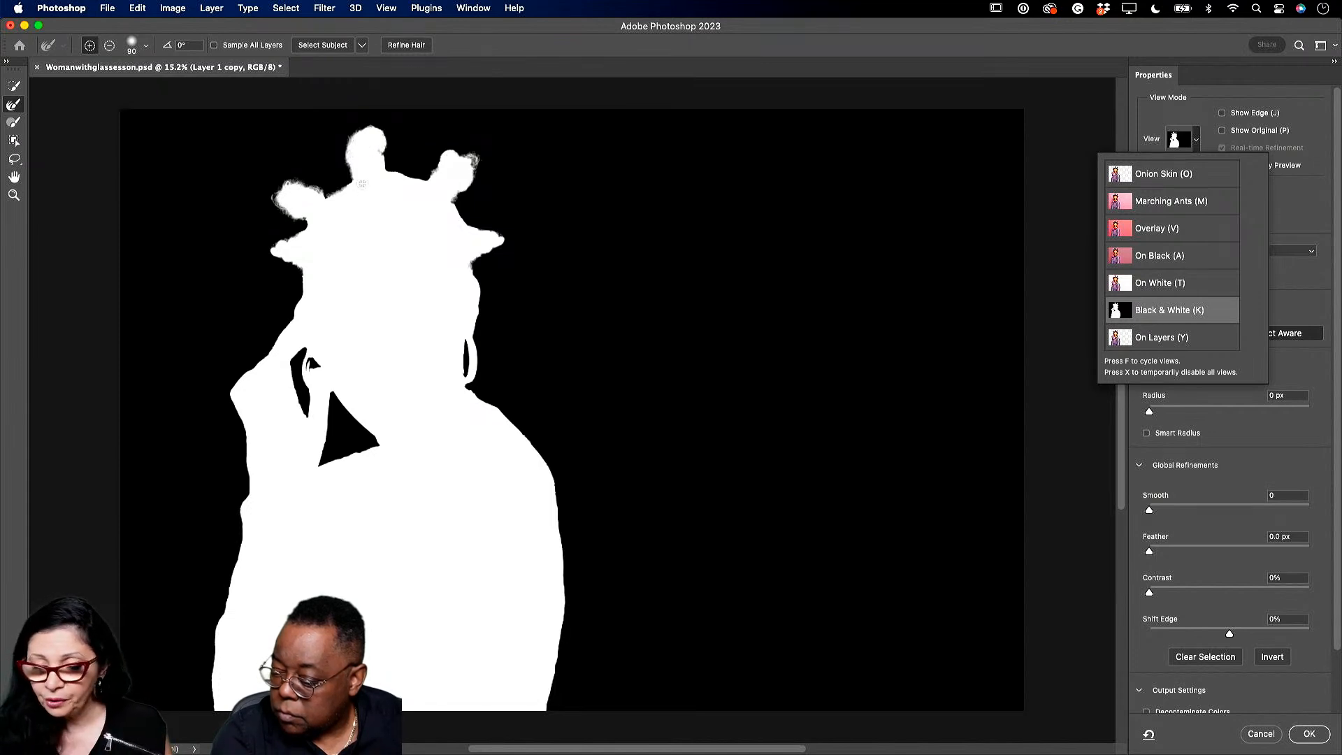
left_click(406, 46)
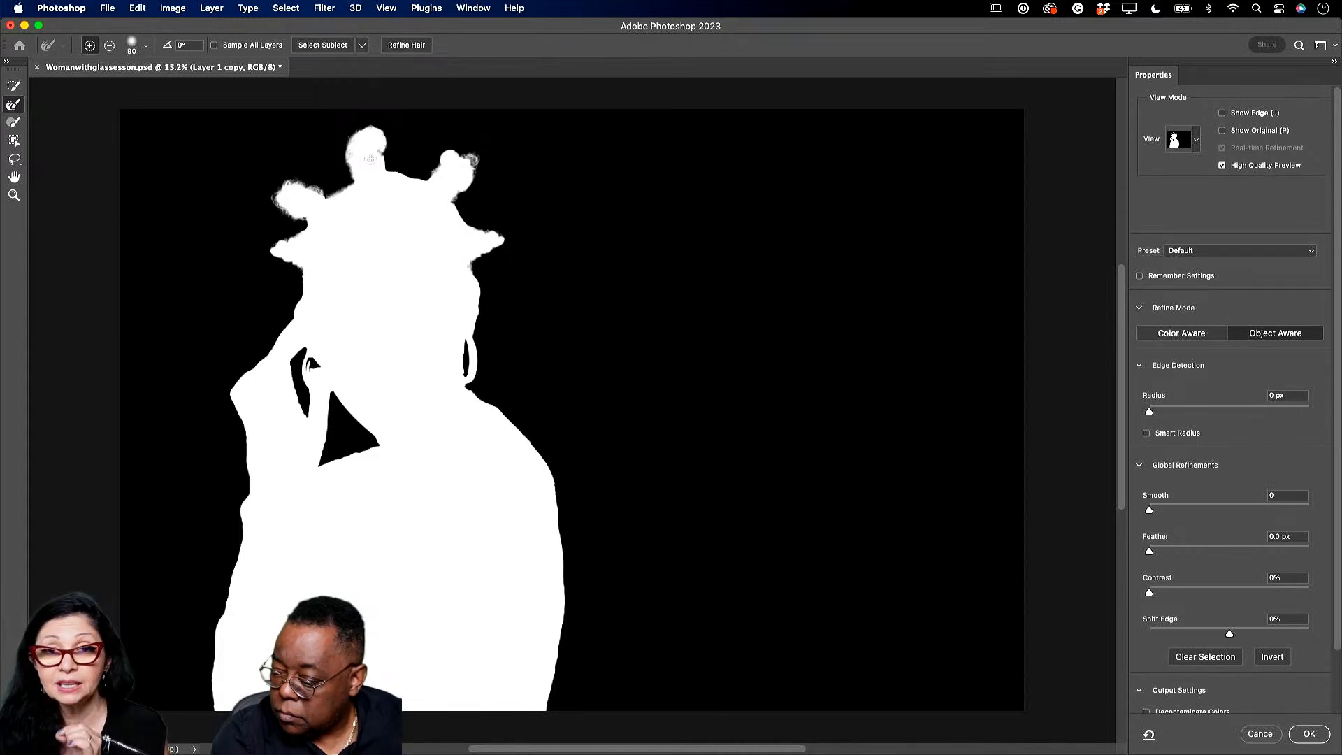
Output the selection with Decontaminate Colors to a new layer with layer mask, and delete the leftover unmasked Layer 1 copy.
left_click(1198, 138)
left_click(1161, 173)
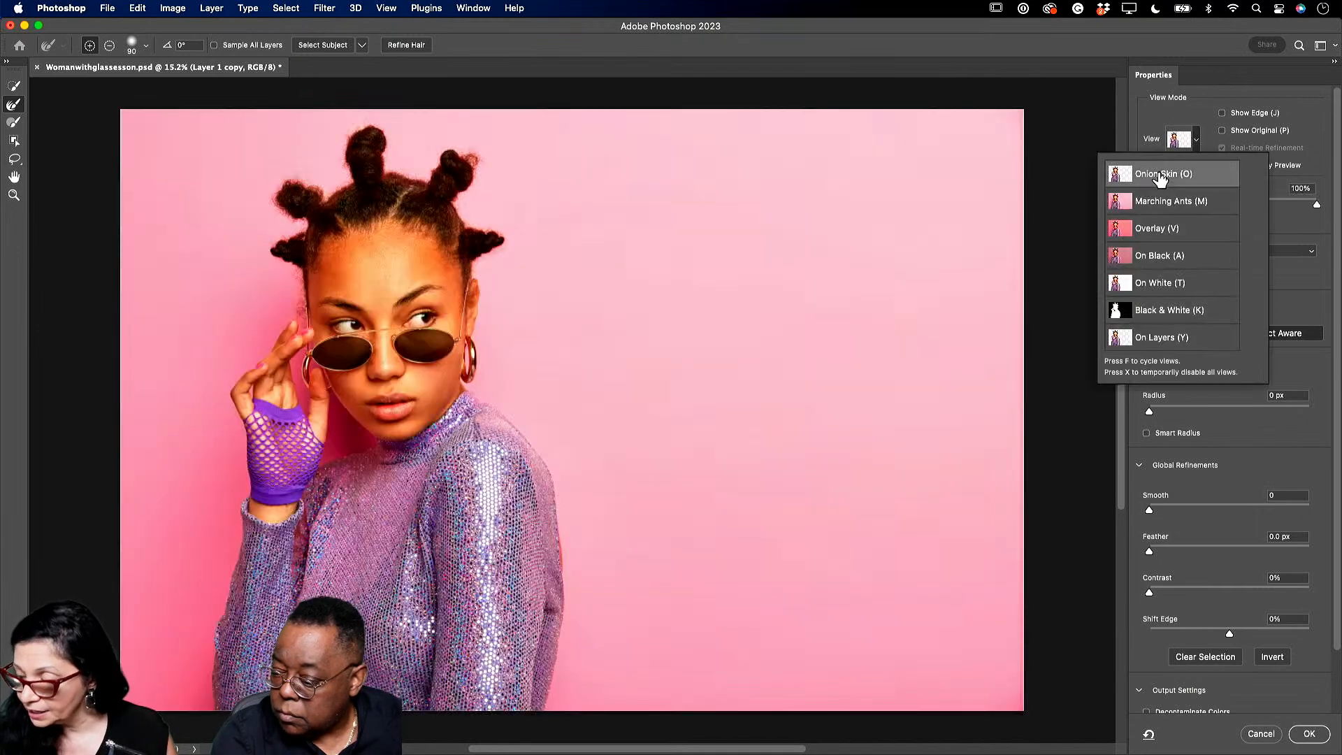
scroll(1167, 577, "down", 3)
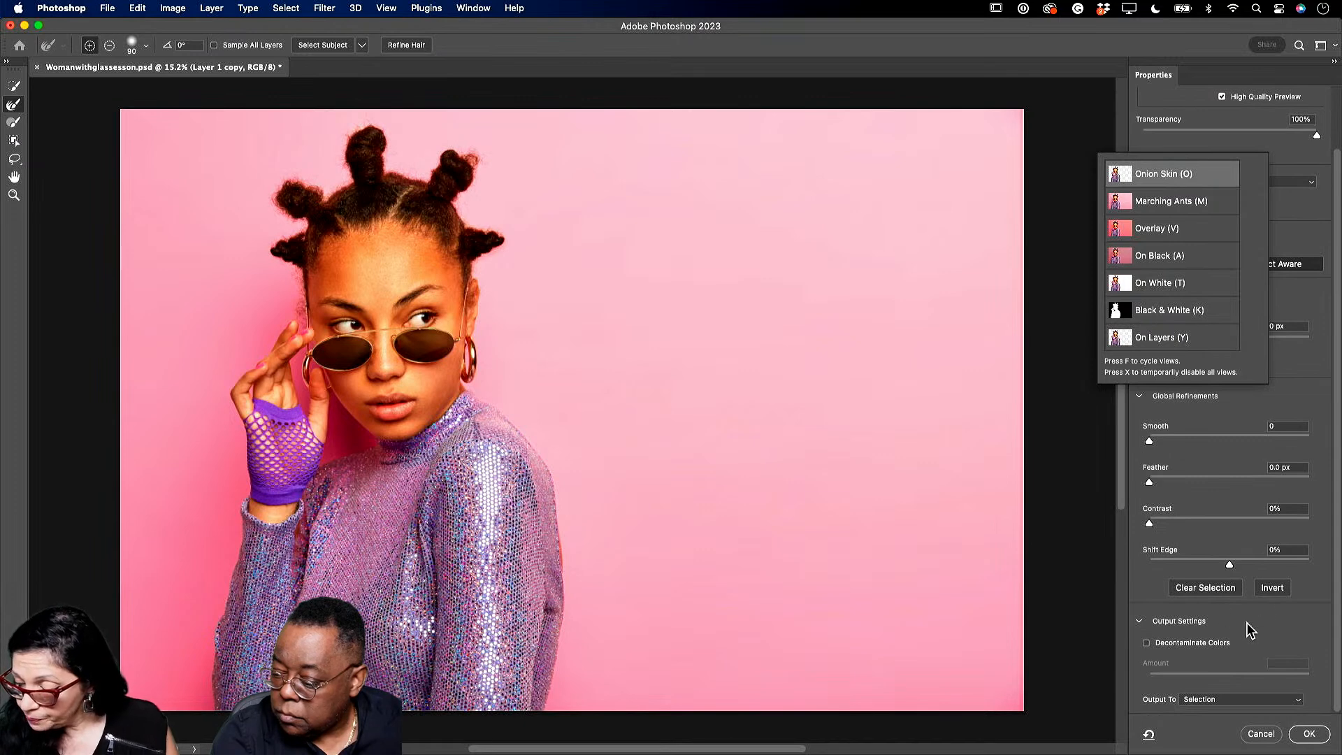
left_click(1147, 647)
left_click(1147, 643)
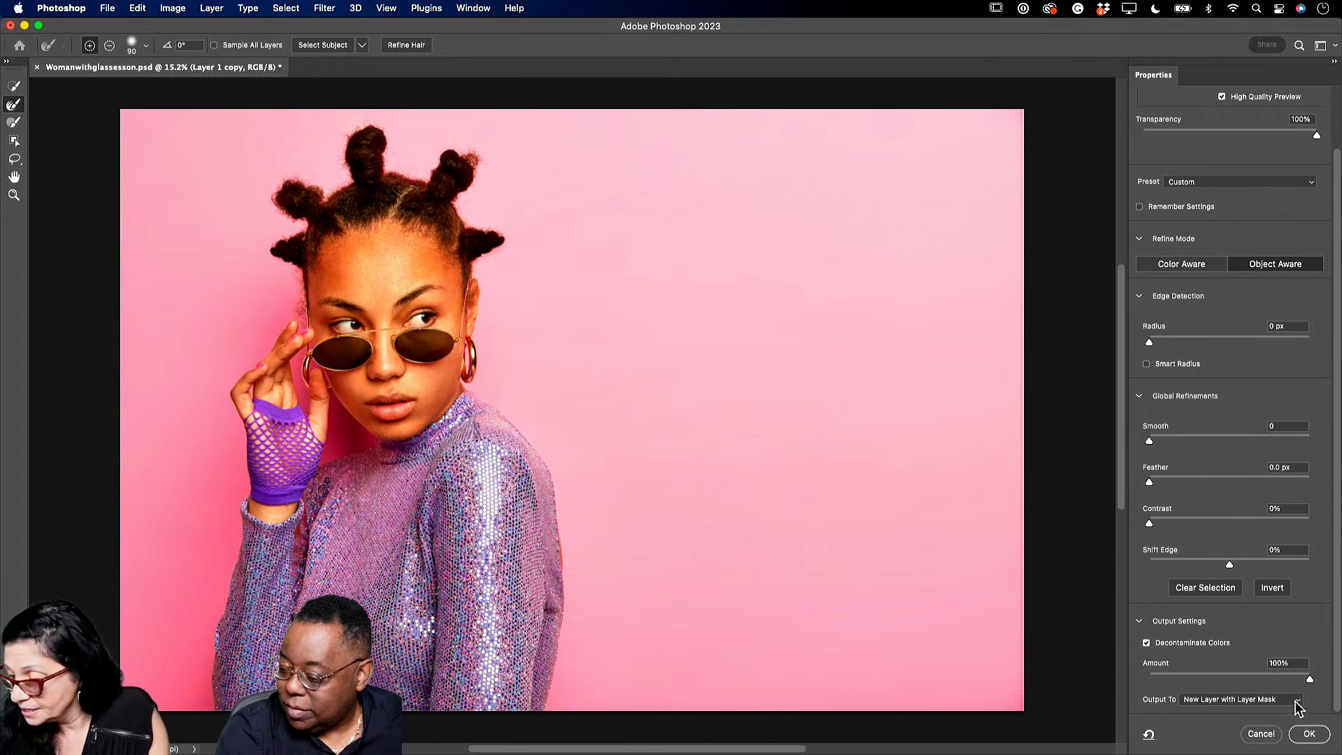
left_click(1309, 735)
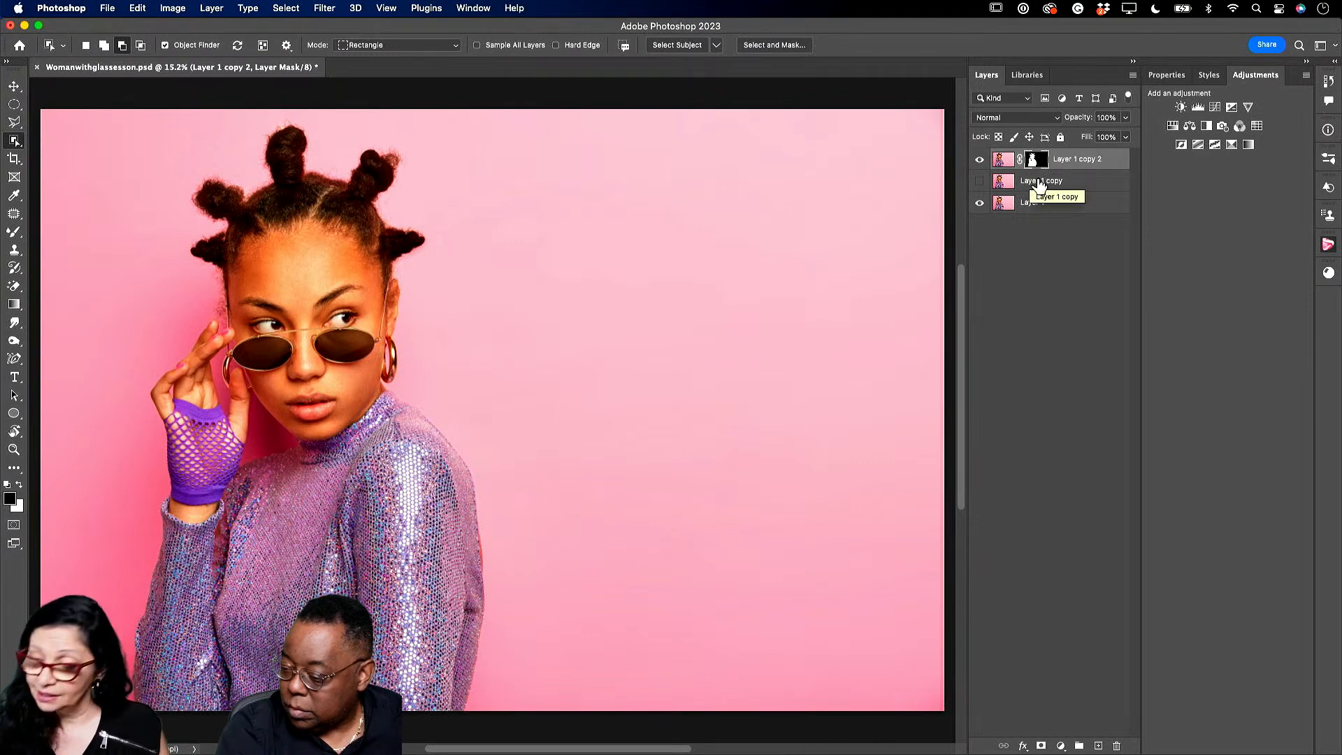
left_click(1045, 182)
key("BackSpace")
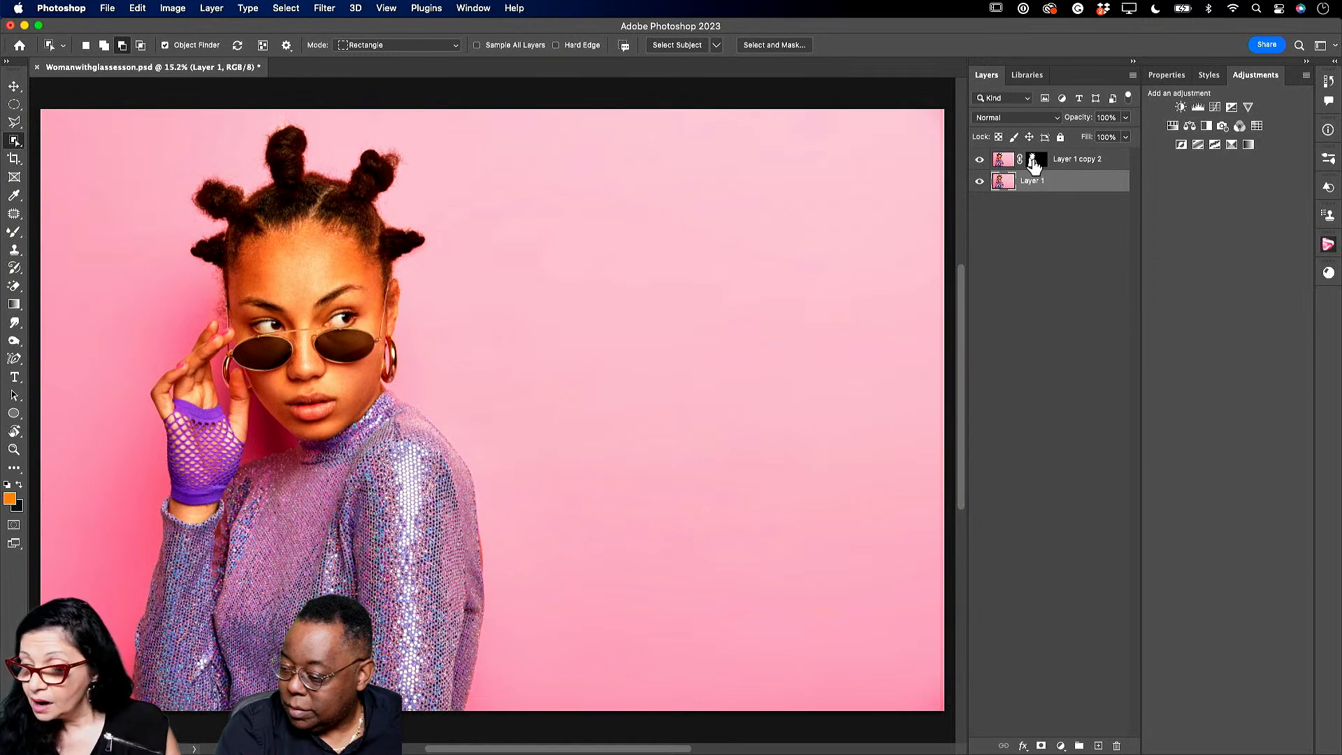
Inspect the masked woman with Layer 1 hidden and in Select and Mask, leaving the mask unchanged and Layer 1 shown again.
left_click(1034, 160)
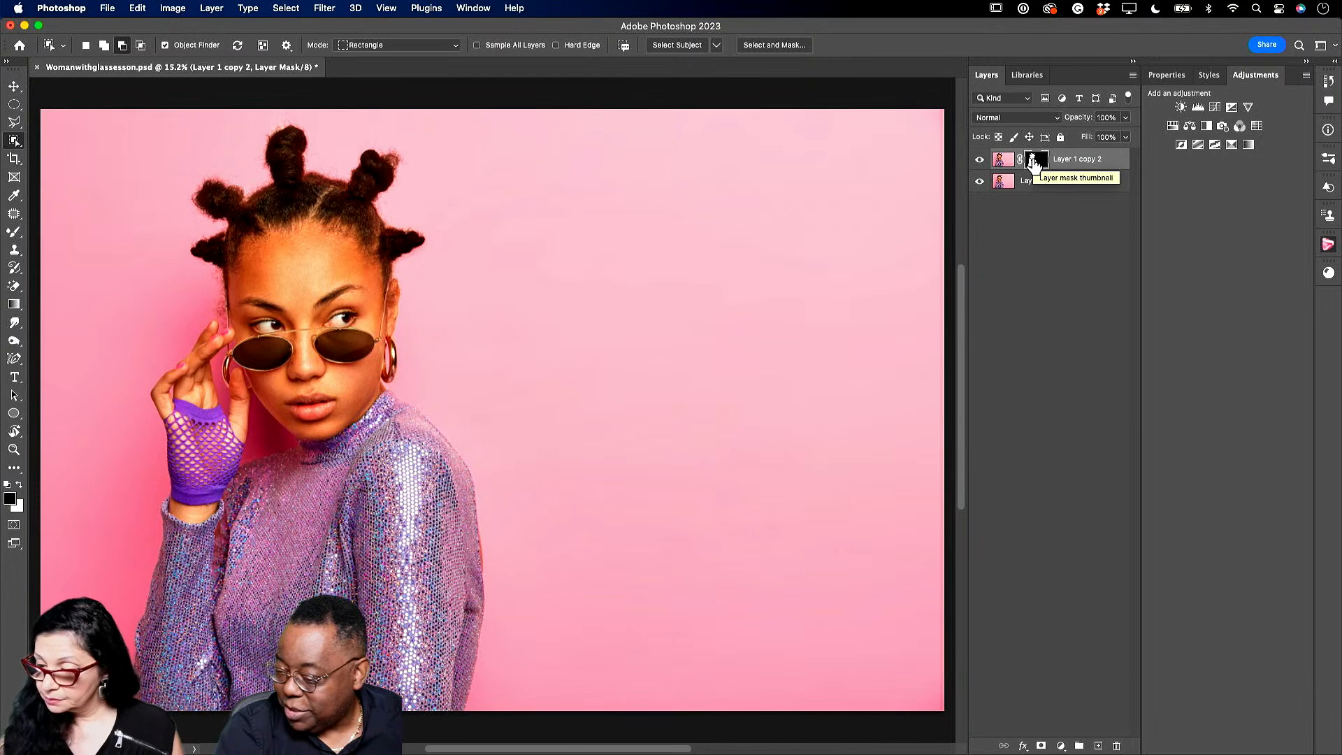
left_click(980, 182)
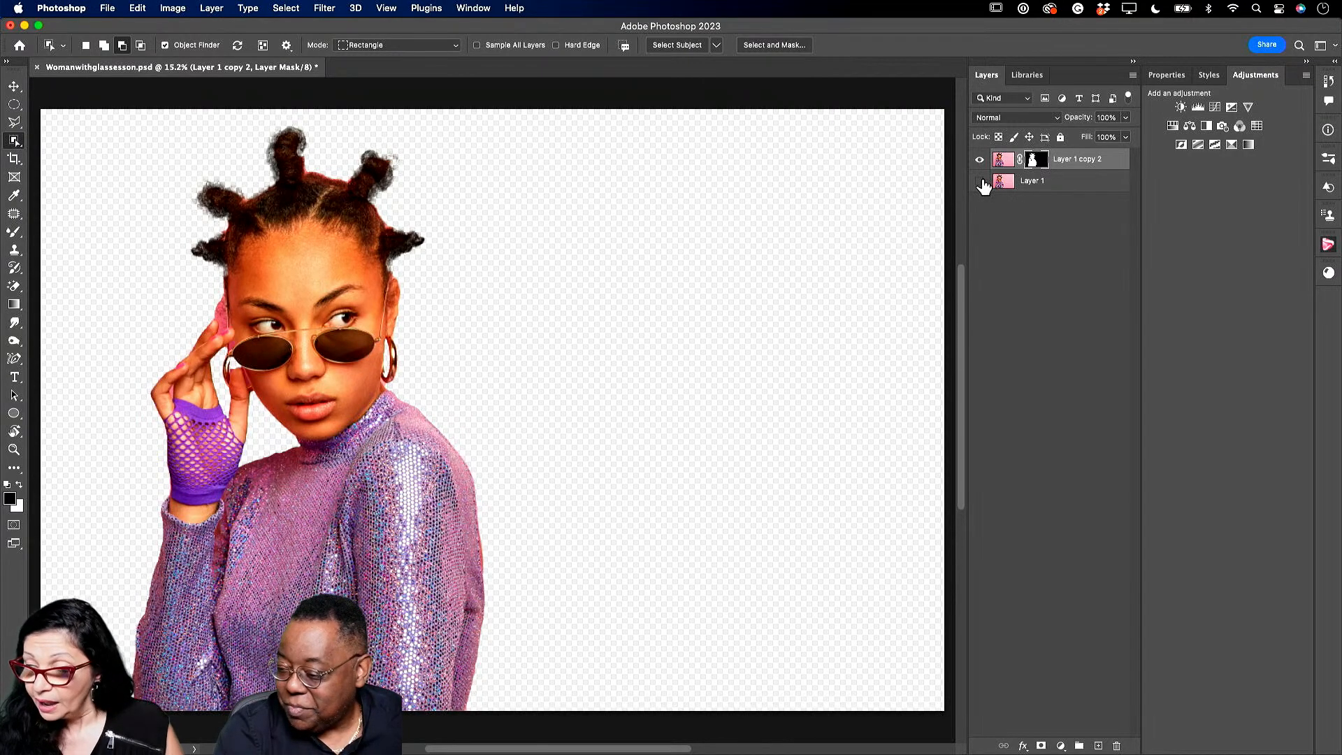
double_click(1037, 161)
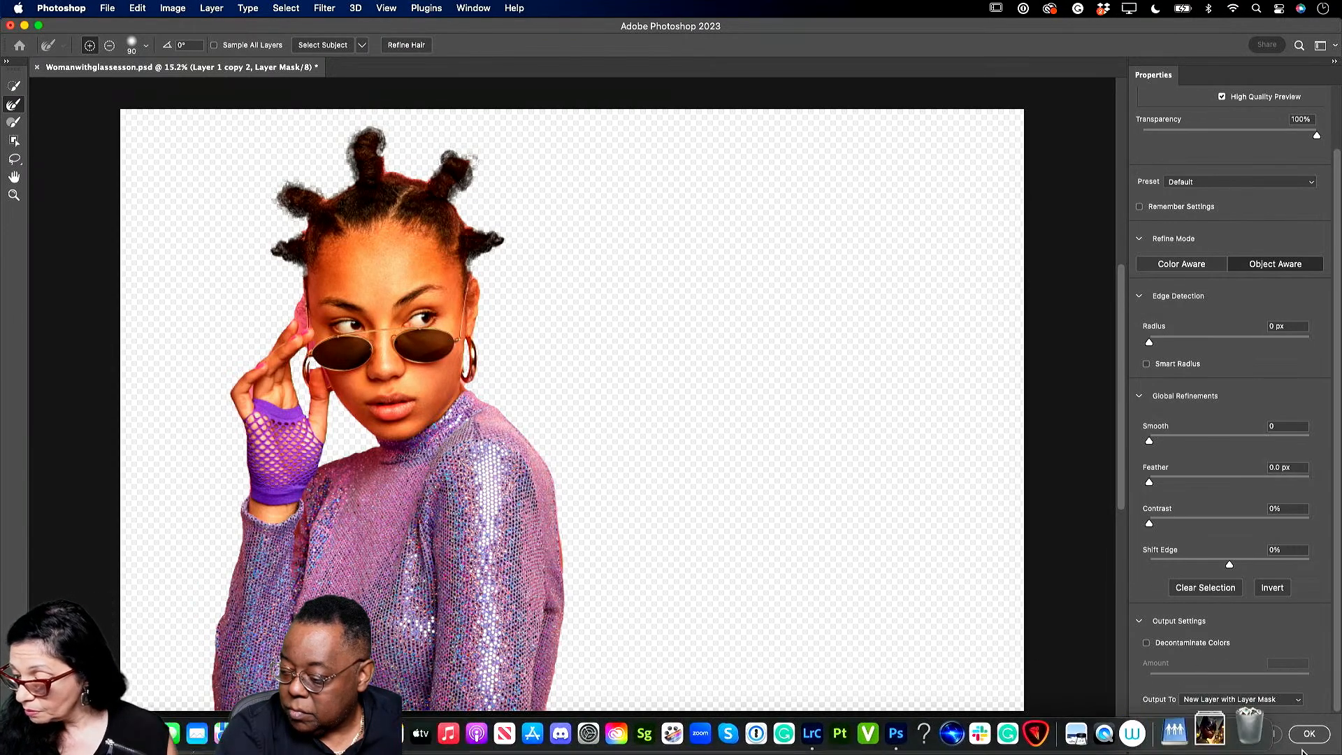
left_click(1262, 734)
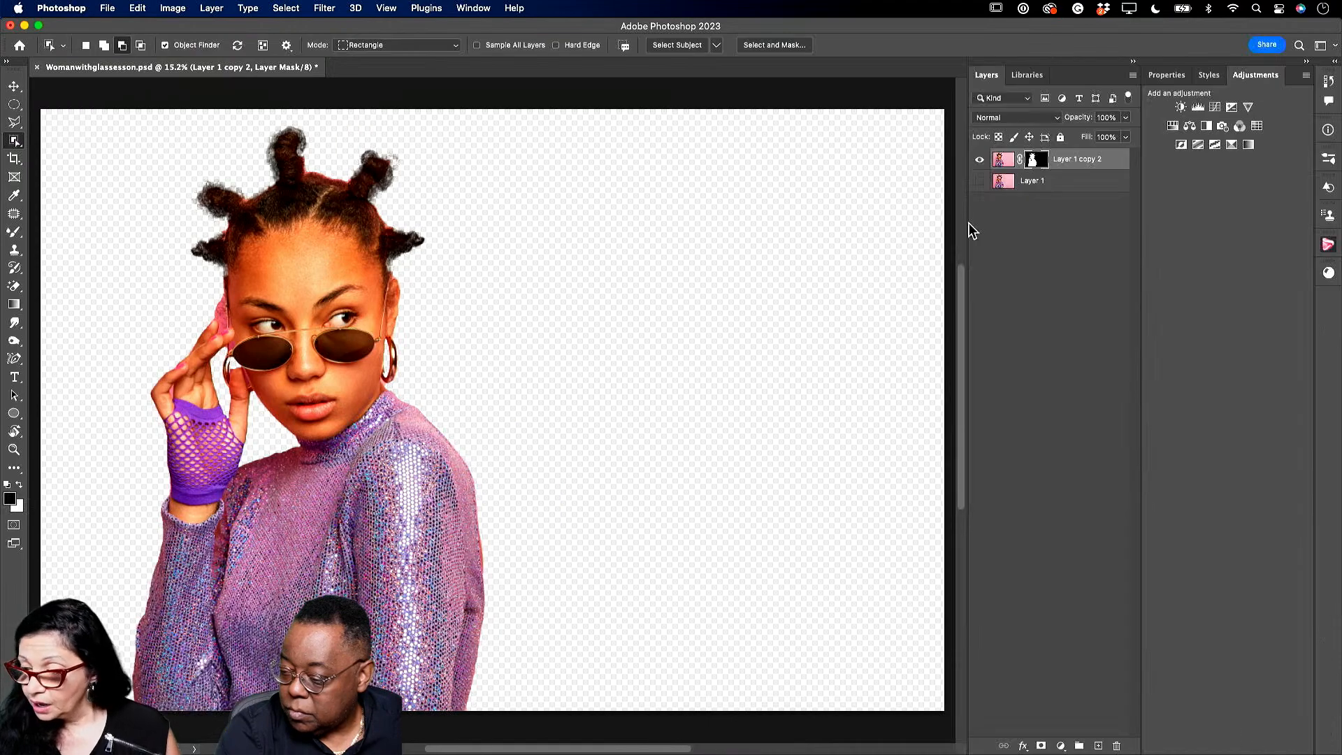
left_click(979, 183)
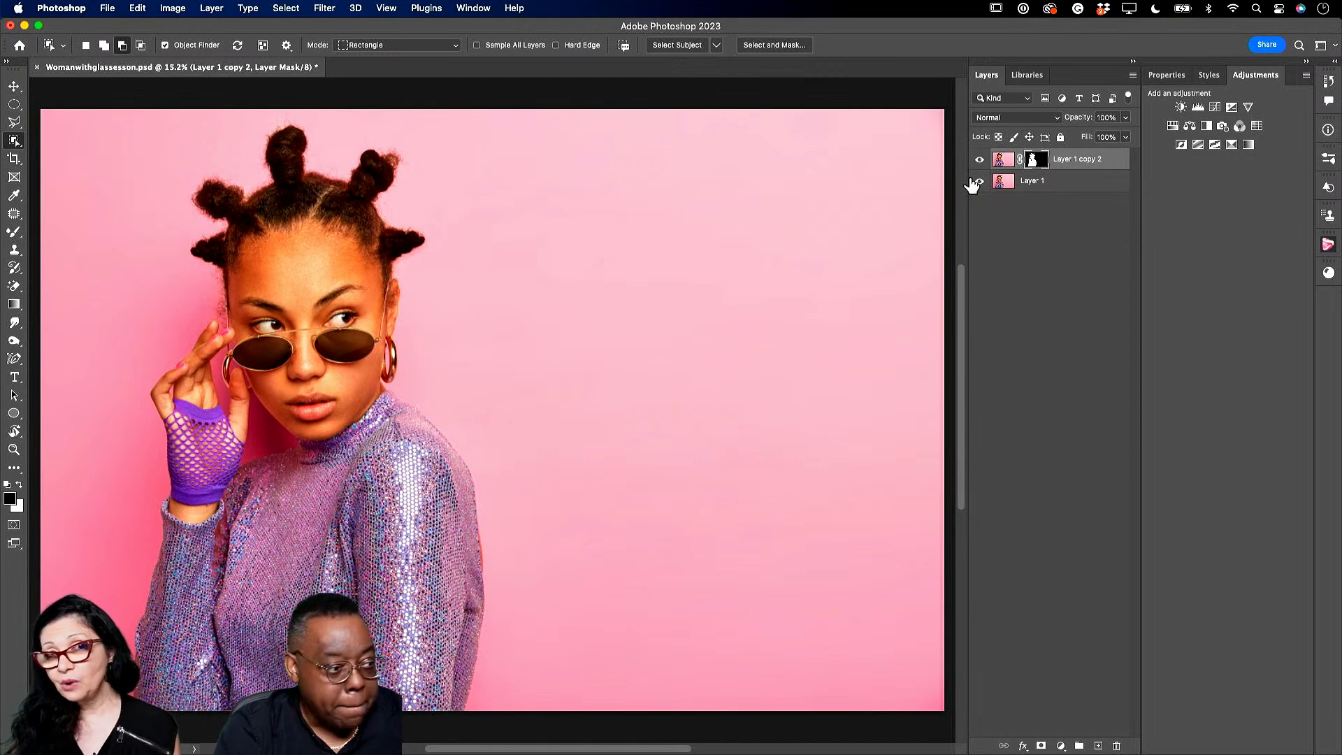
Place the Two Windows overlay from the Adobe Live library between Layer 1 and the masked woman layer.
left_click(1041, 184)
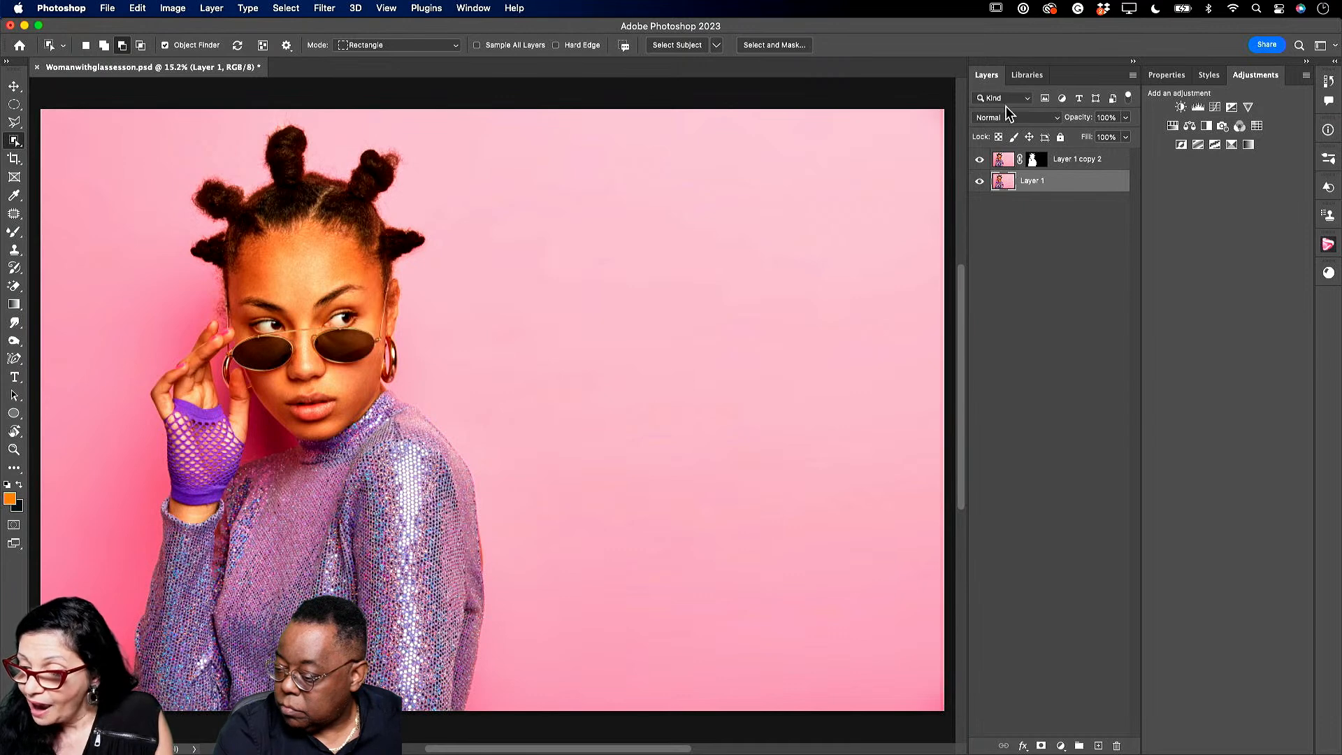
left_click(1023, 80)
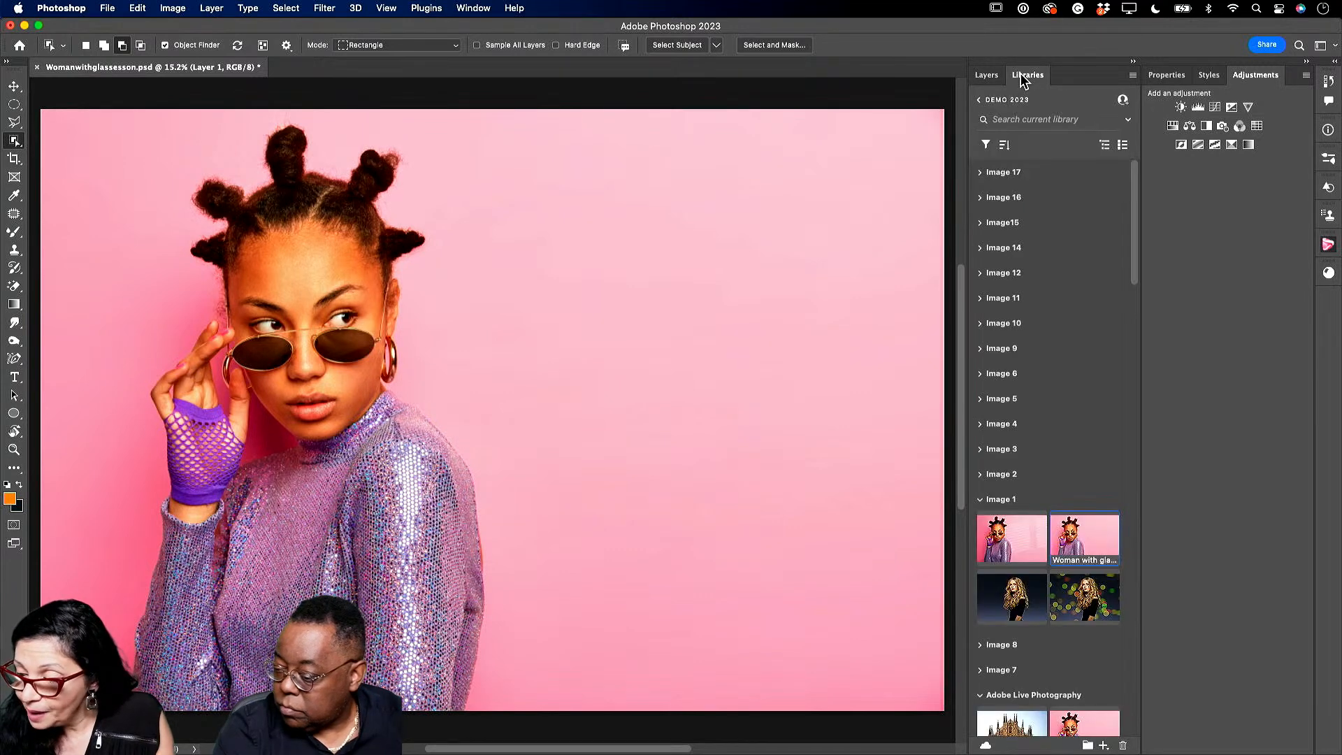
left_click(979, 100)
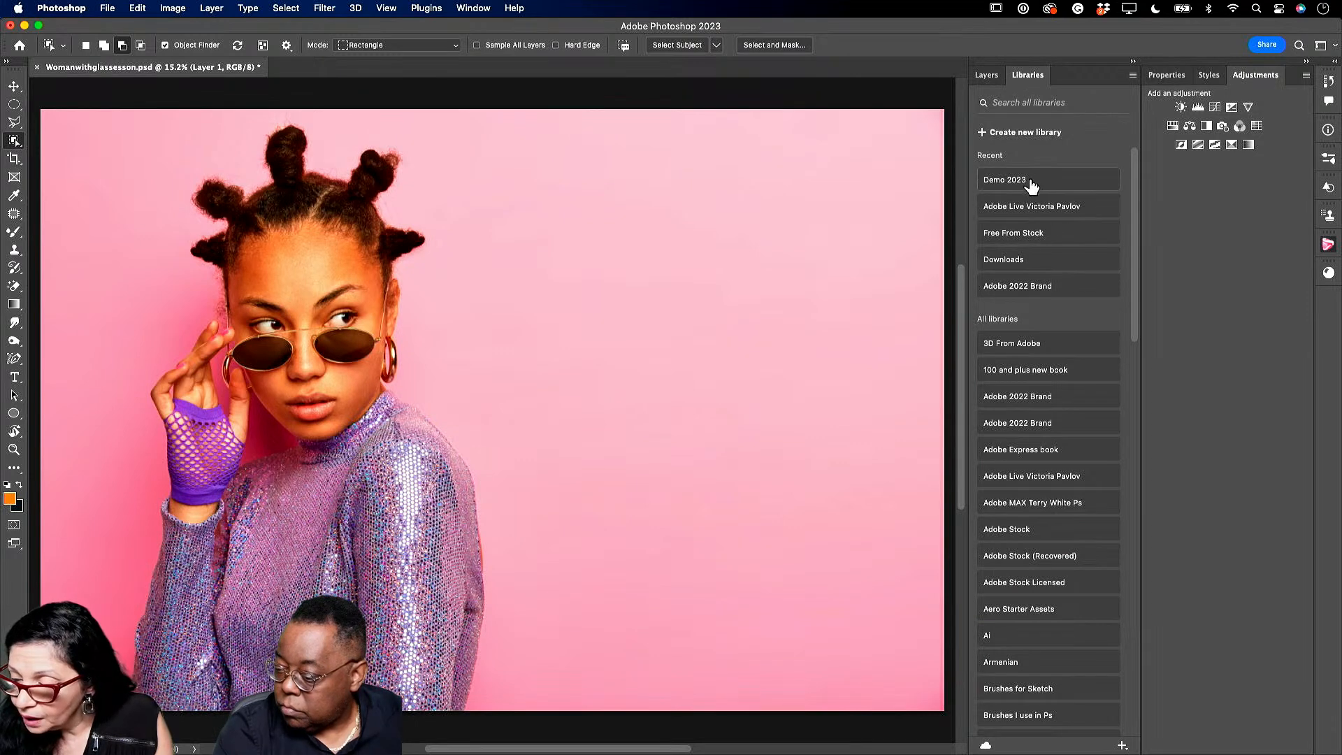
left_click(1054, 213)
scroll(1002, 475, "down", 1)
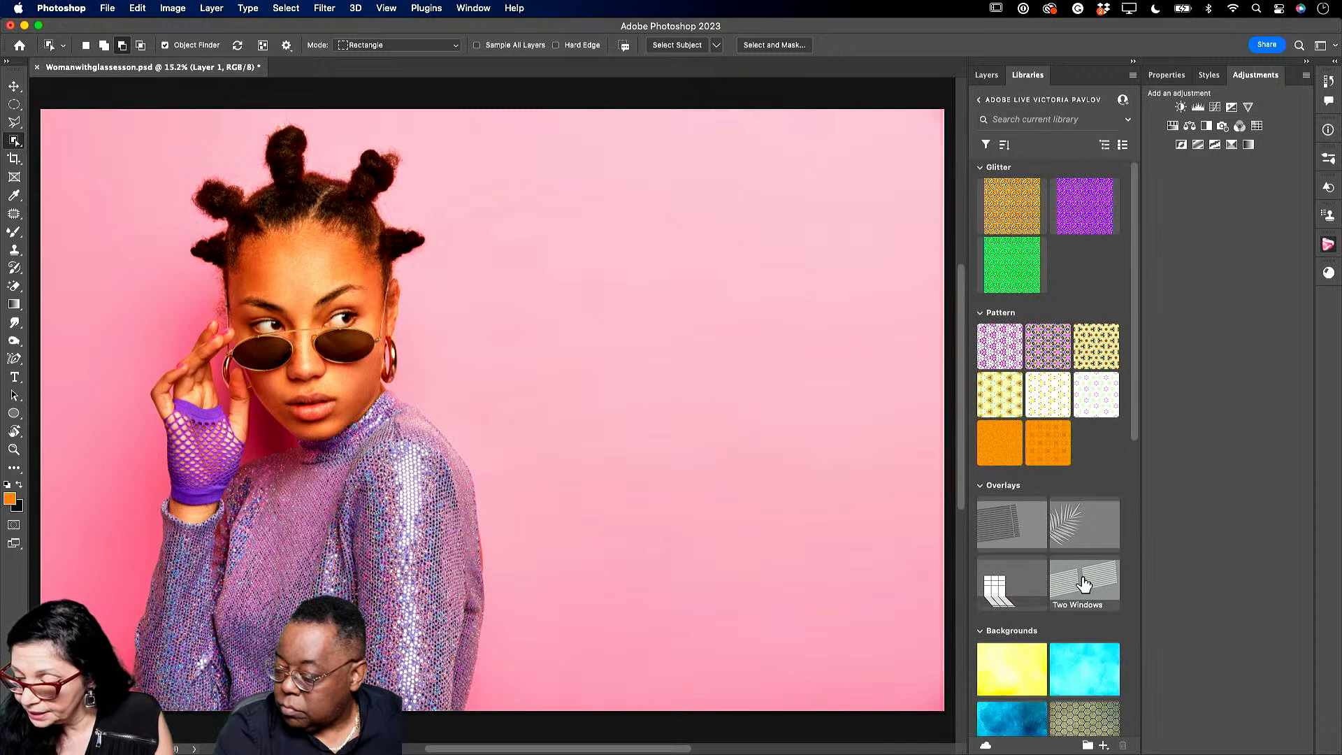
left_click_drag(1080, 580, 619, 417)
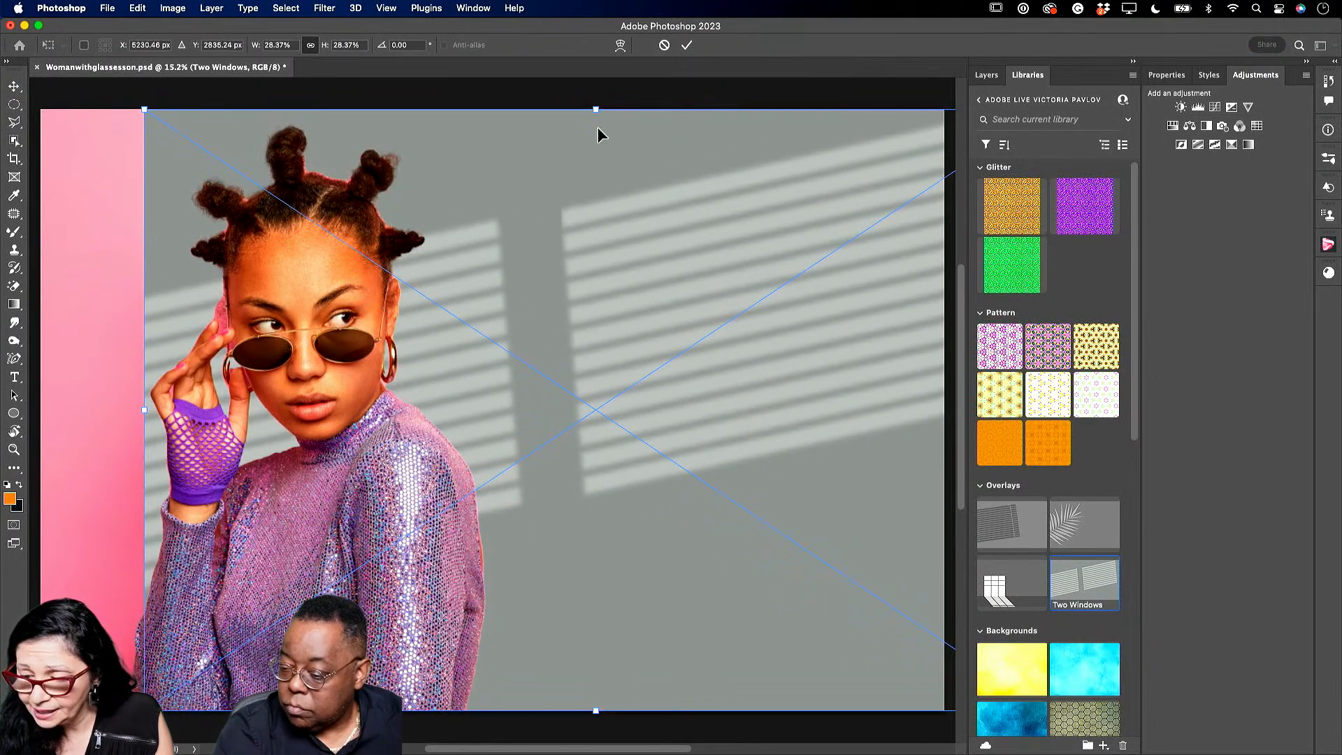
Scale the Two Windows overlay to about 32.4%, move it right and down behind the woman, and commit the placement.
left_click_drag(596, 109, 590, 70)
left_click_drag(588, 305, 690, 474)
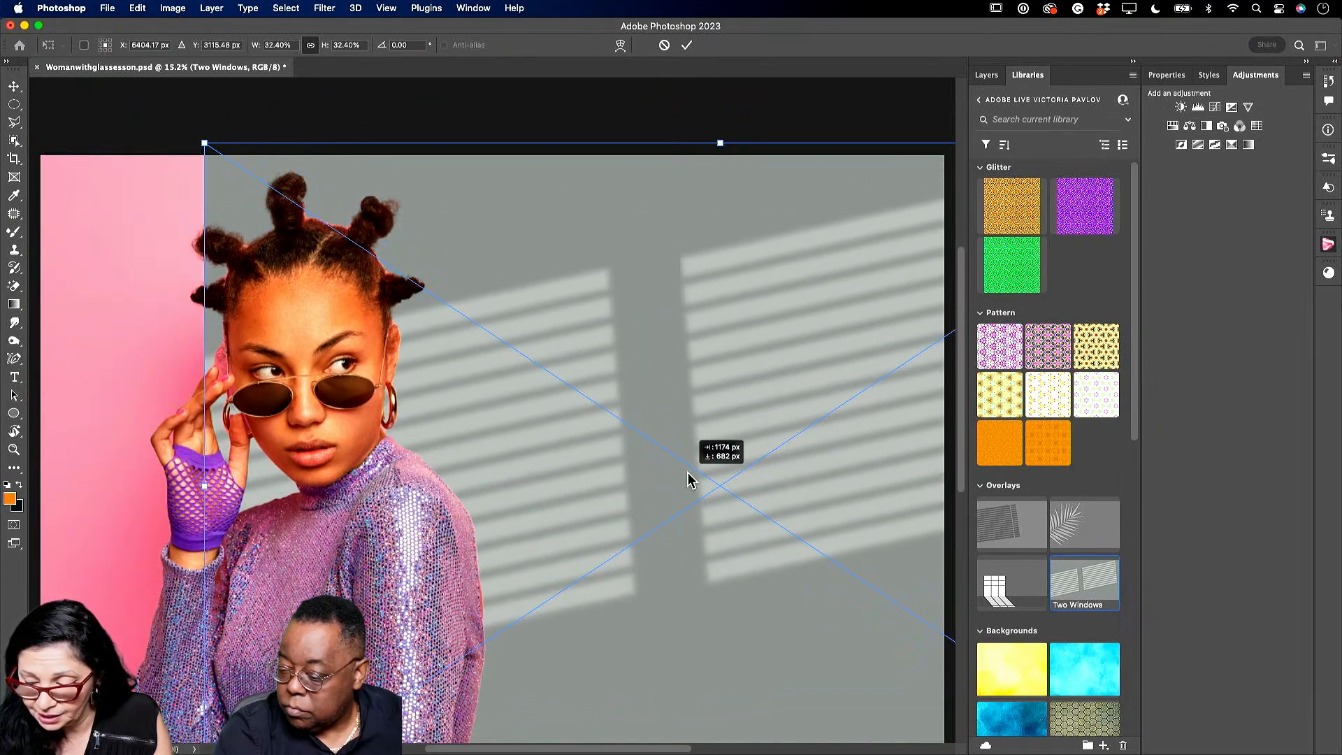
left_click(689, 48)
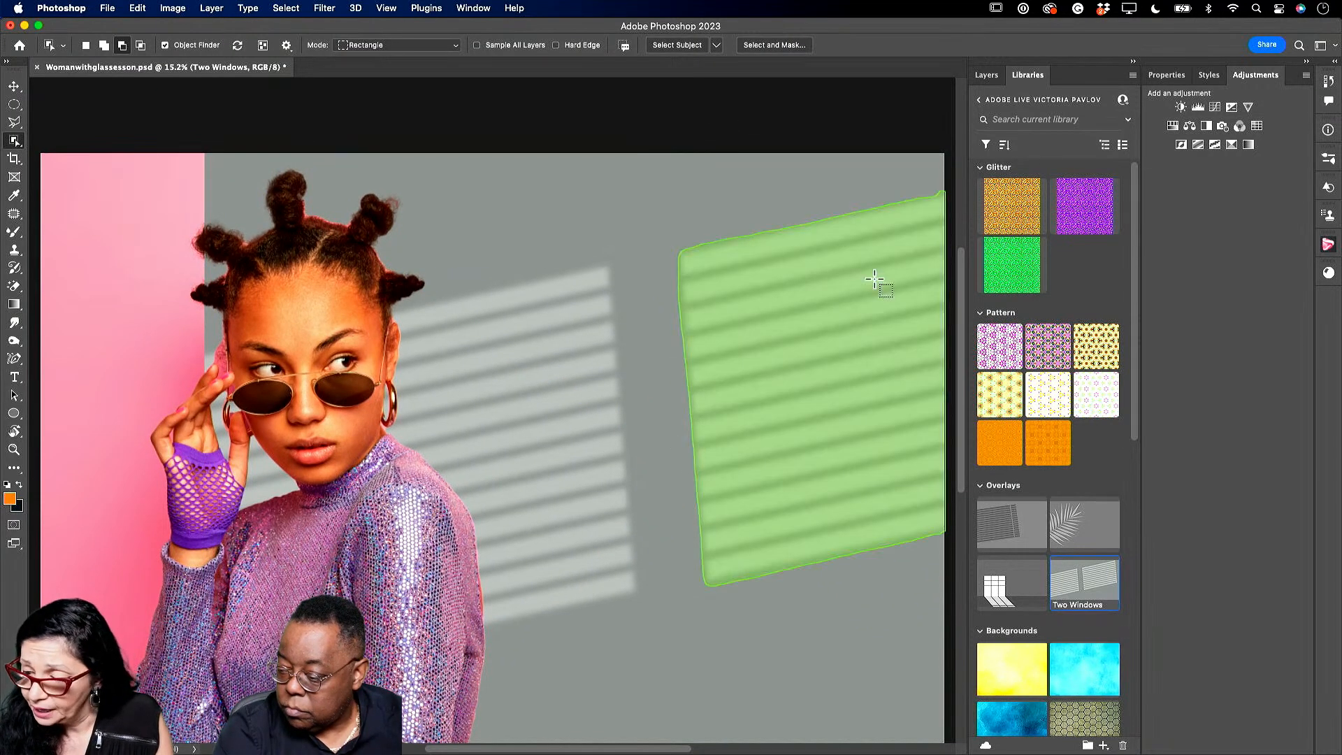
Set the blend mode of the Two Windows layer to Overlay.
left_click_drag(961, 290, 960, 318)
left_click(985, 77)
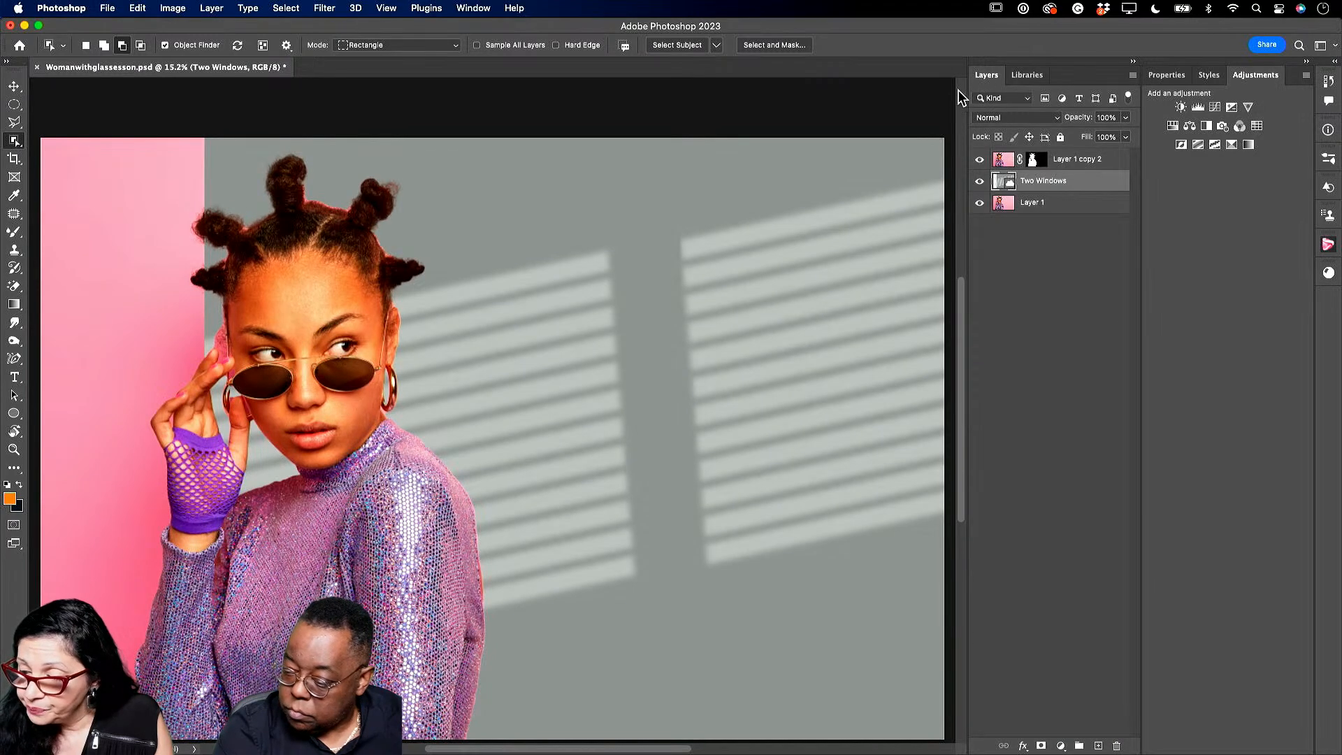
left_click(1013, 119)
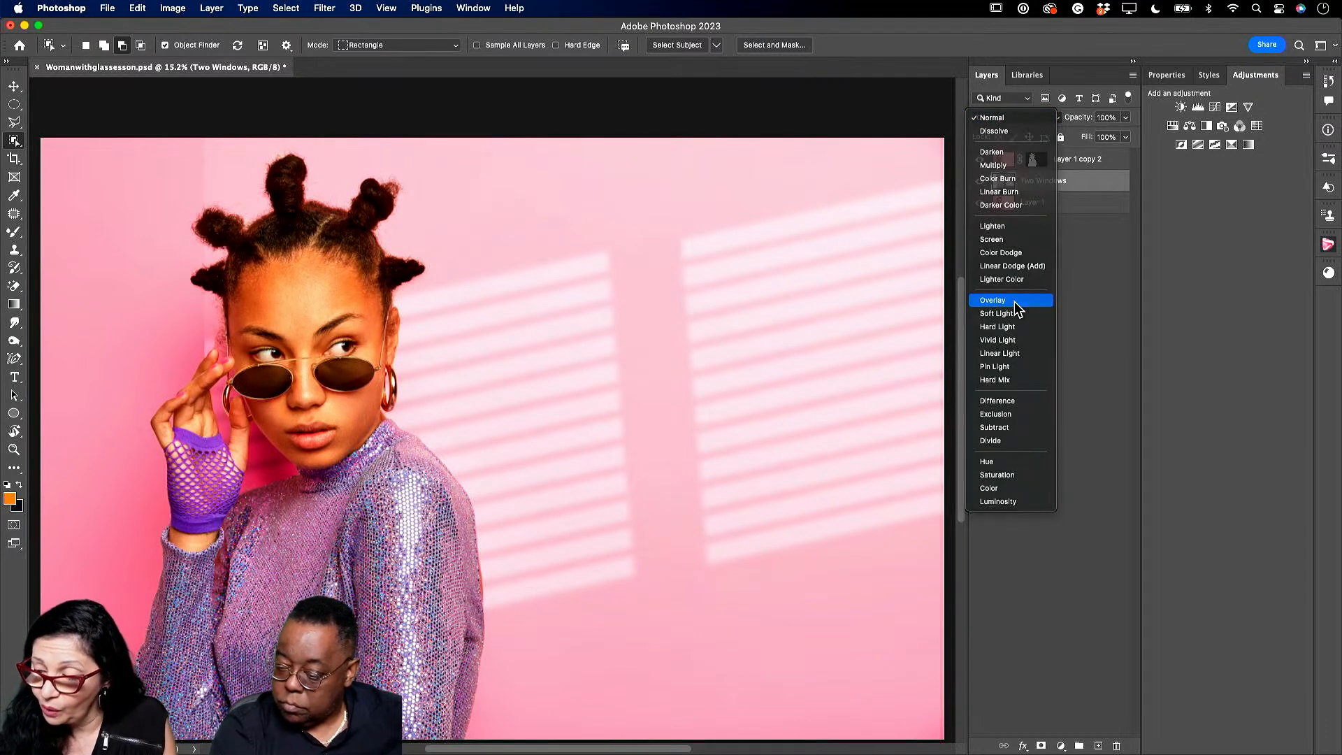
left_click(1014, 301)
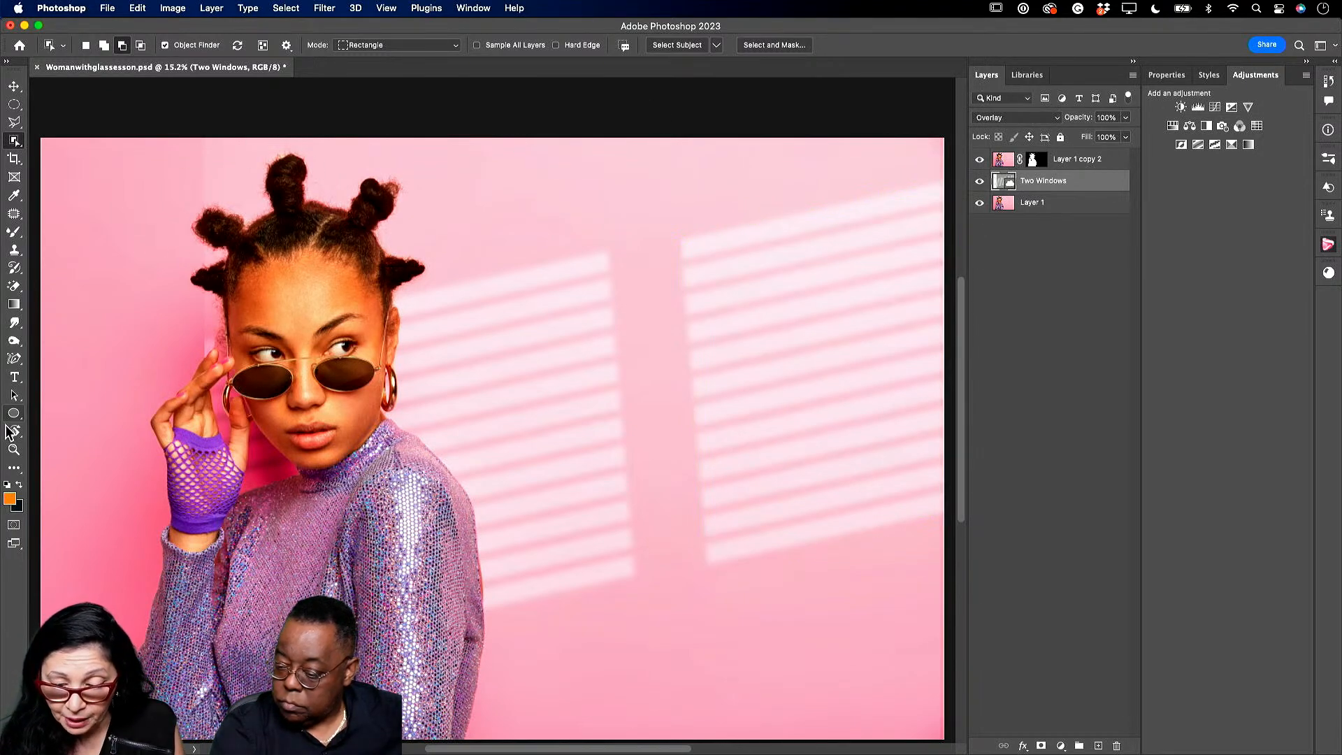
left_click(14, 449)
left_click_drag(245, 179, 293, 215)
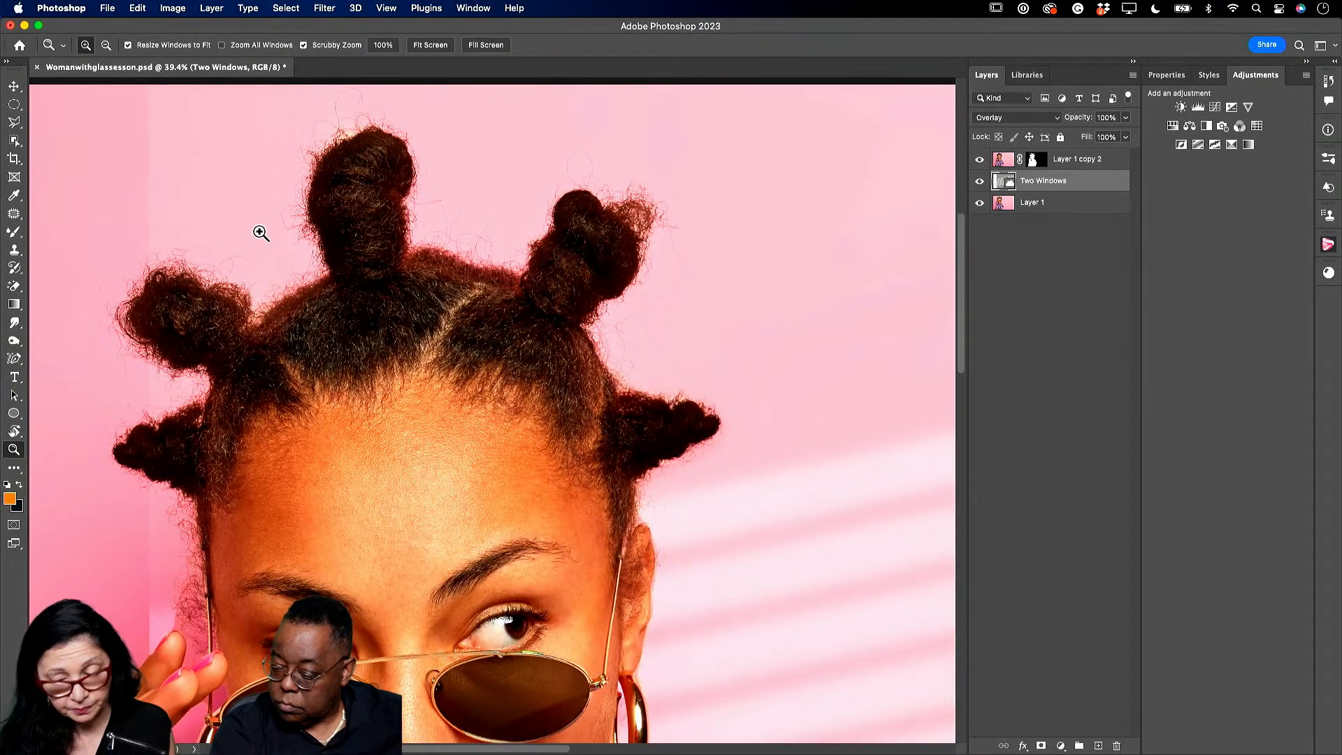
left_click_drag(252, 222, 200, 192)
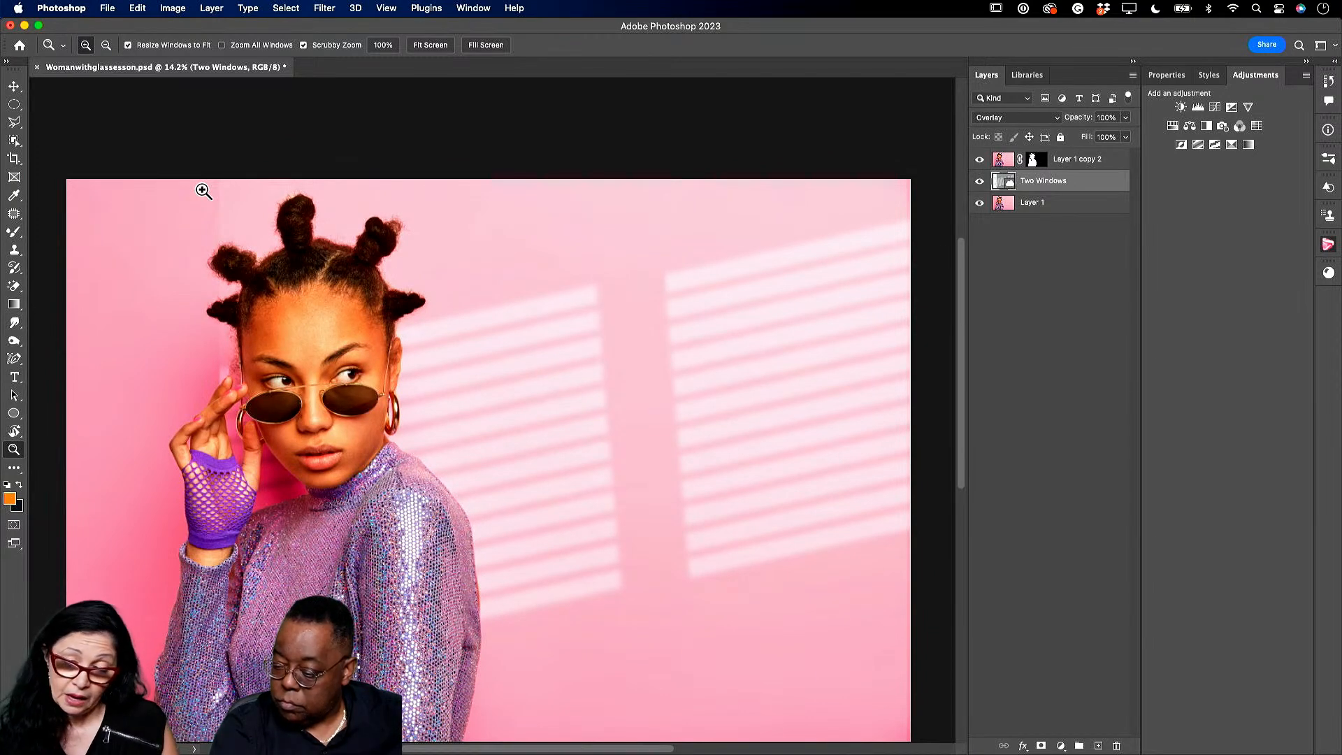
Try the Two Windows overlay further left, then settle it slightly right of and below its original position behind the woman.
left_click(14, 86)
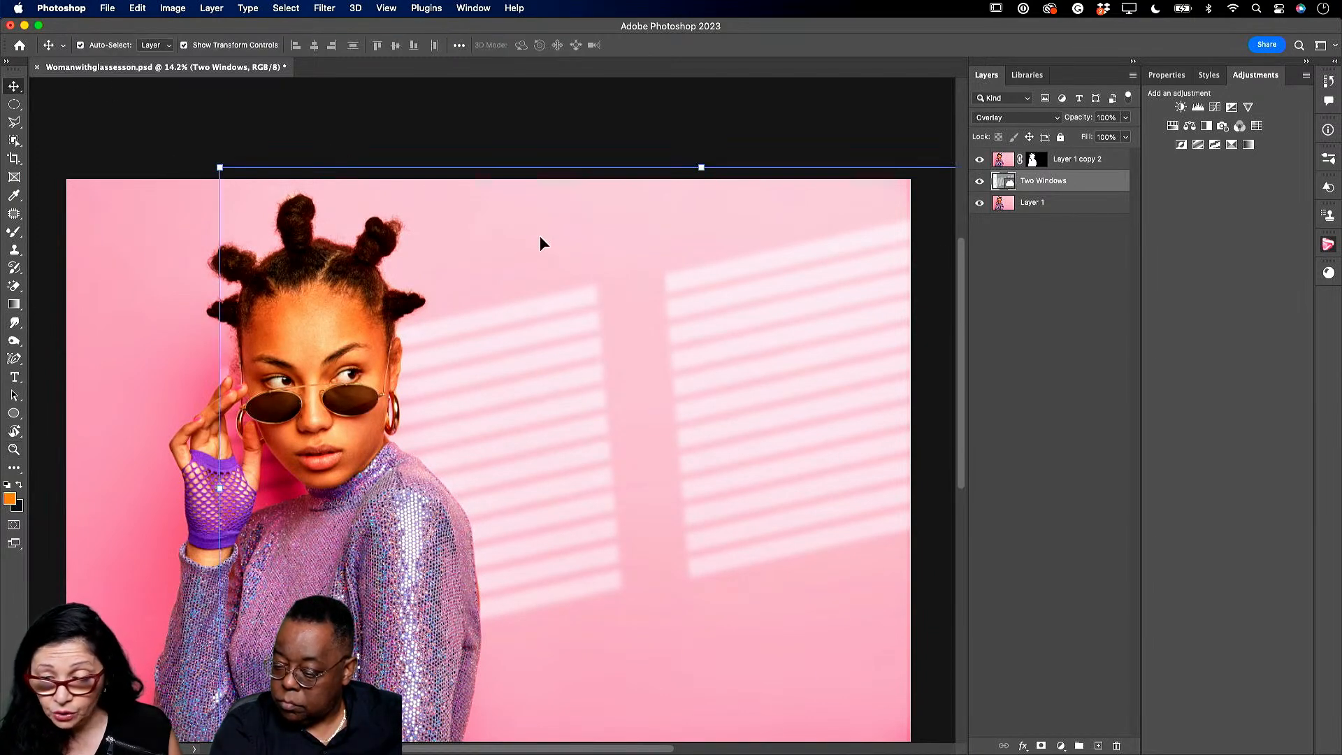
left_click_drag(585, 292, 425, 308)
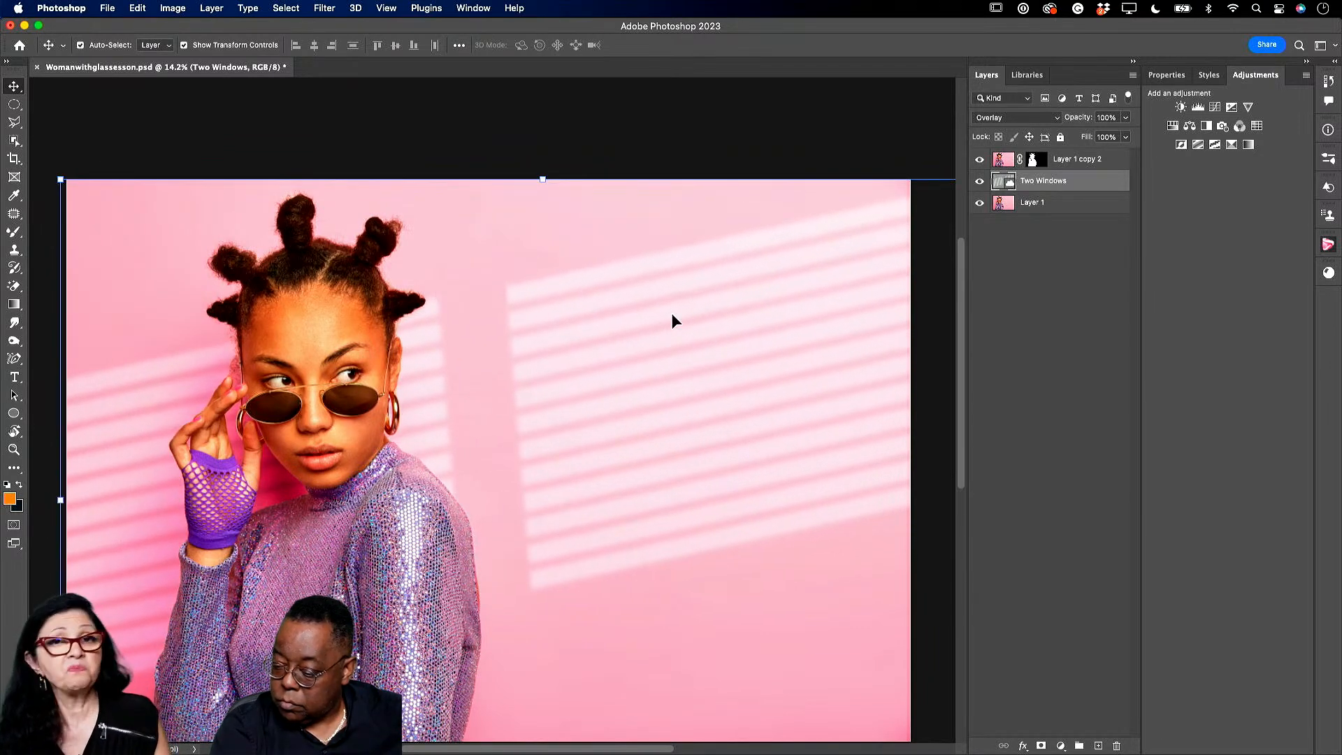
left_click_drag(641, 310, 818, 327)
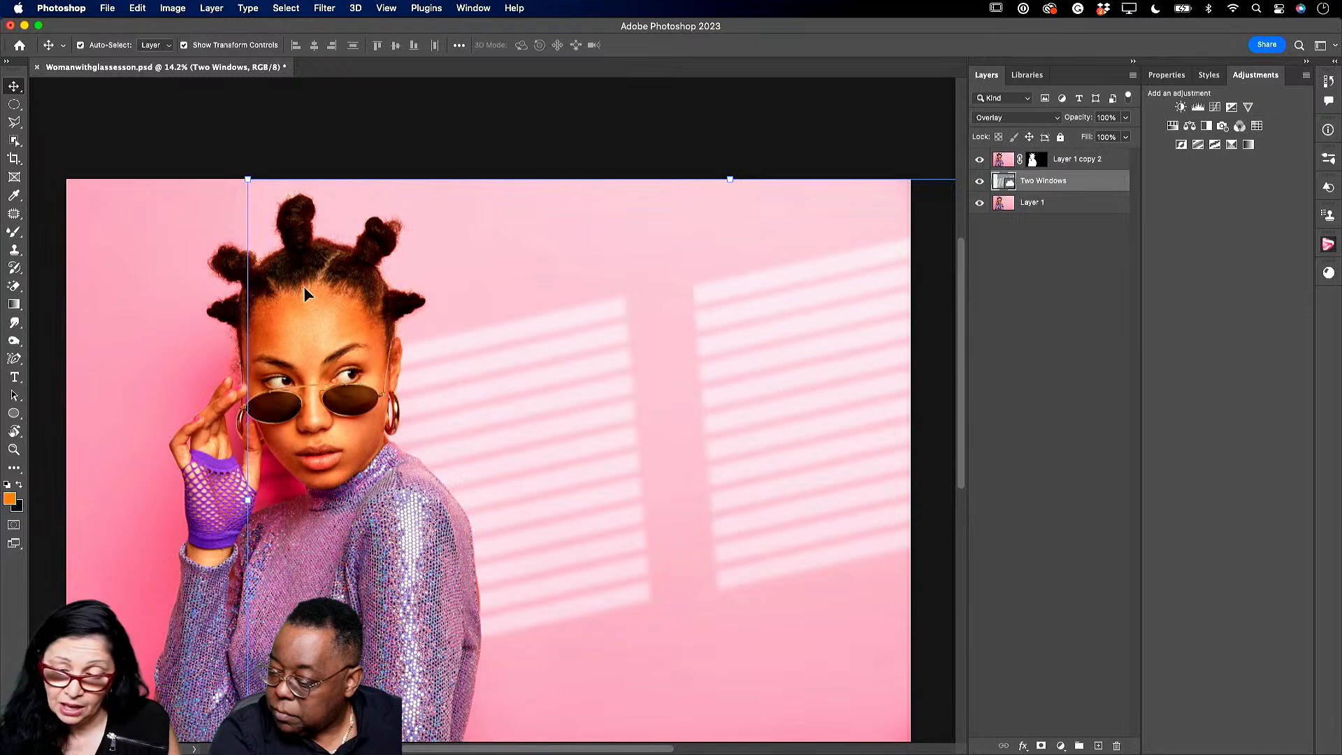
Rasterize the Two Windows layer and erase its grey backdrop around the window stripes with the Magic Eraser.
right_click(1033, 180)
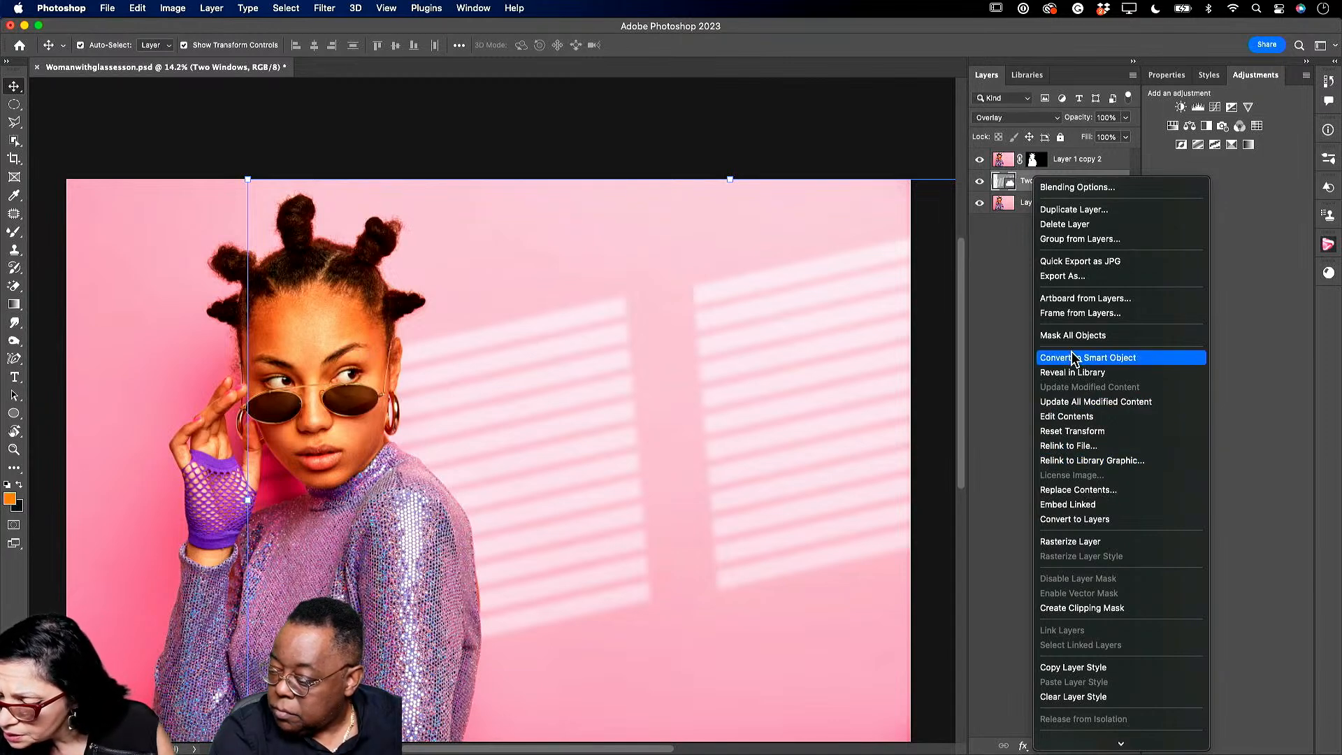
right_click(1029, 183)
left_click(1079, 545)
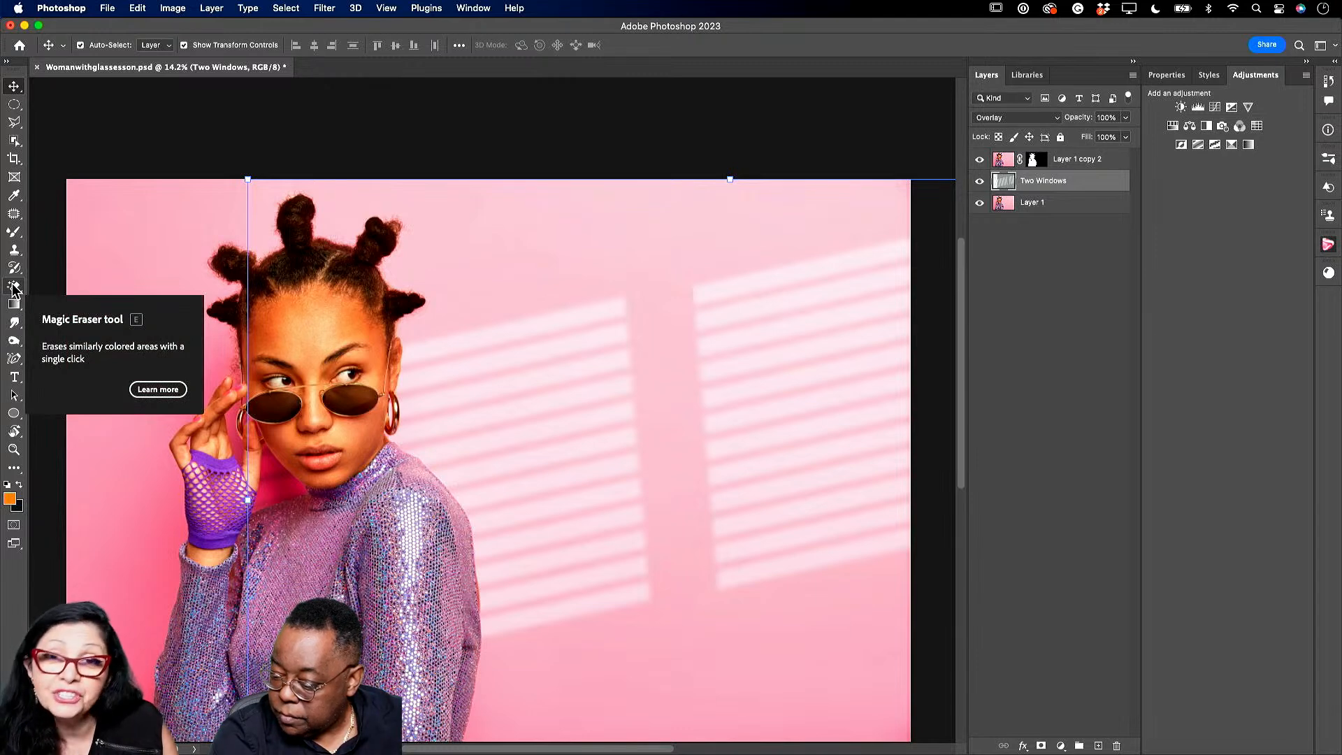
left_click(15, 286)
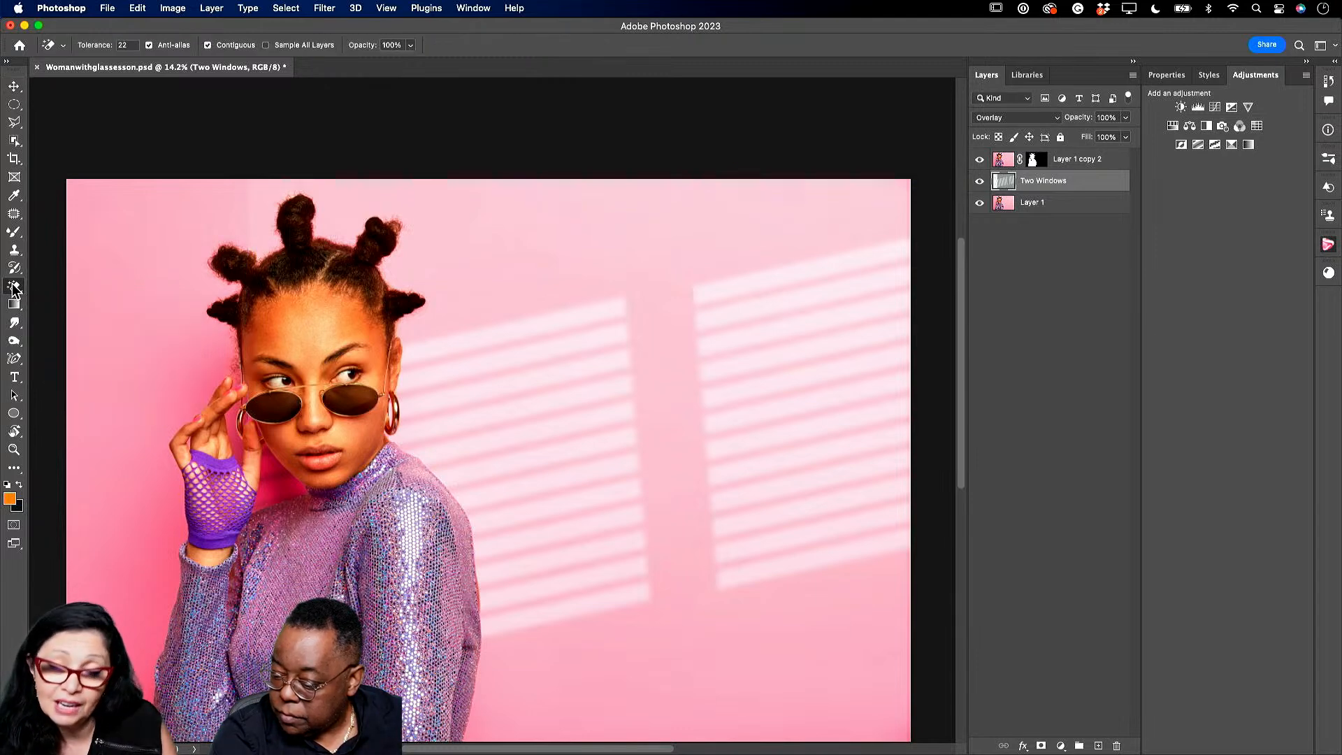
left_click(264, 212)
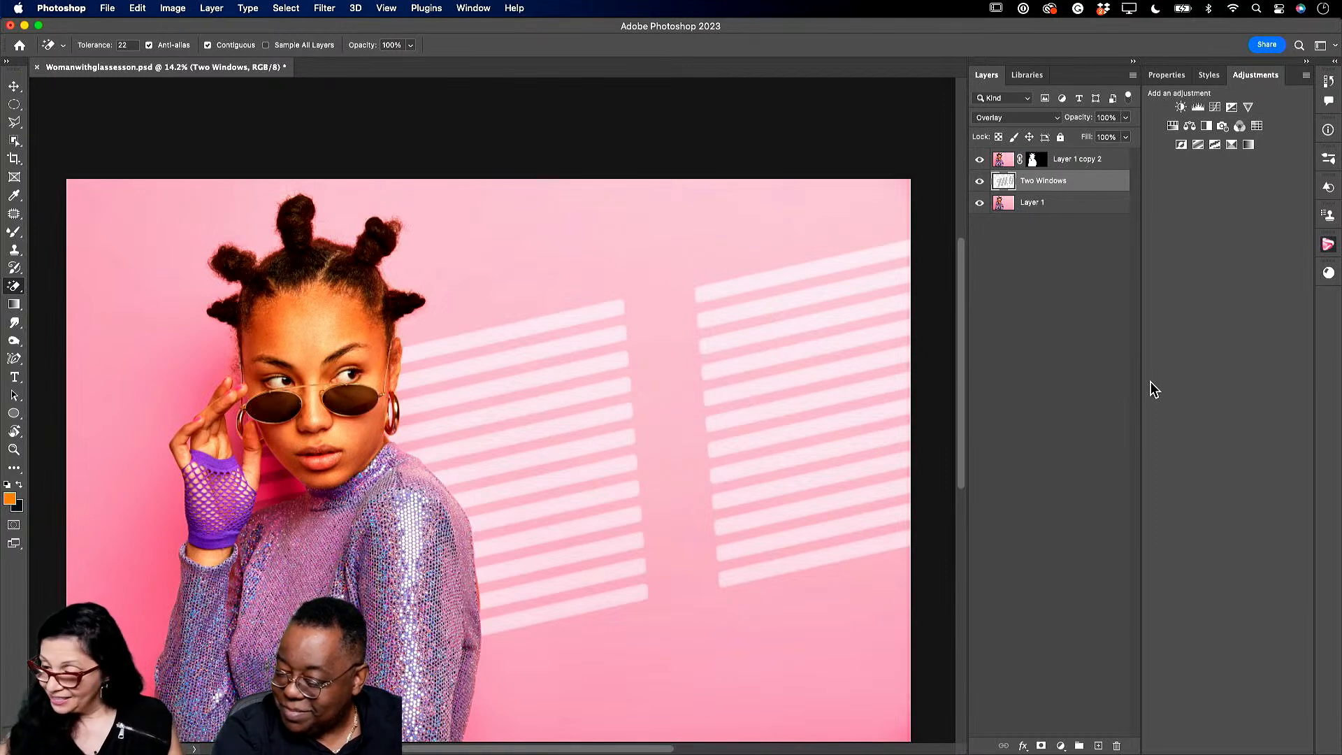
Soften the window stripes on the Two Windows layer with a Gaussian Blur of 31.7 pixels radius.
left_click(14, 87)
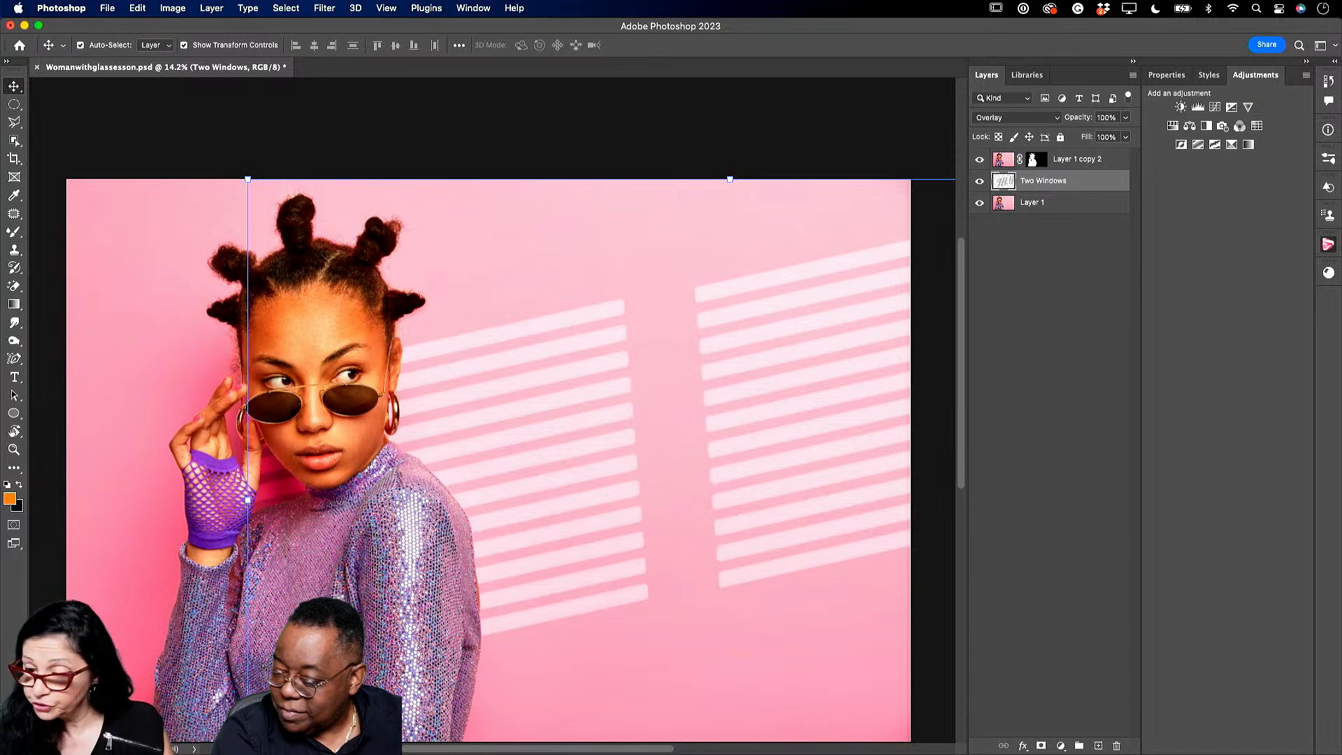
left_click(323, 9)
mouse_move(451, 188)
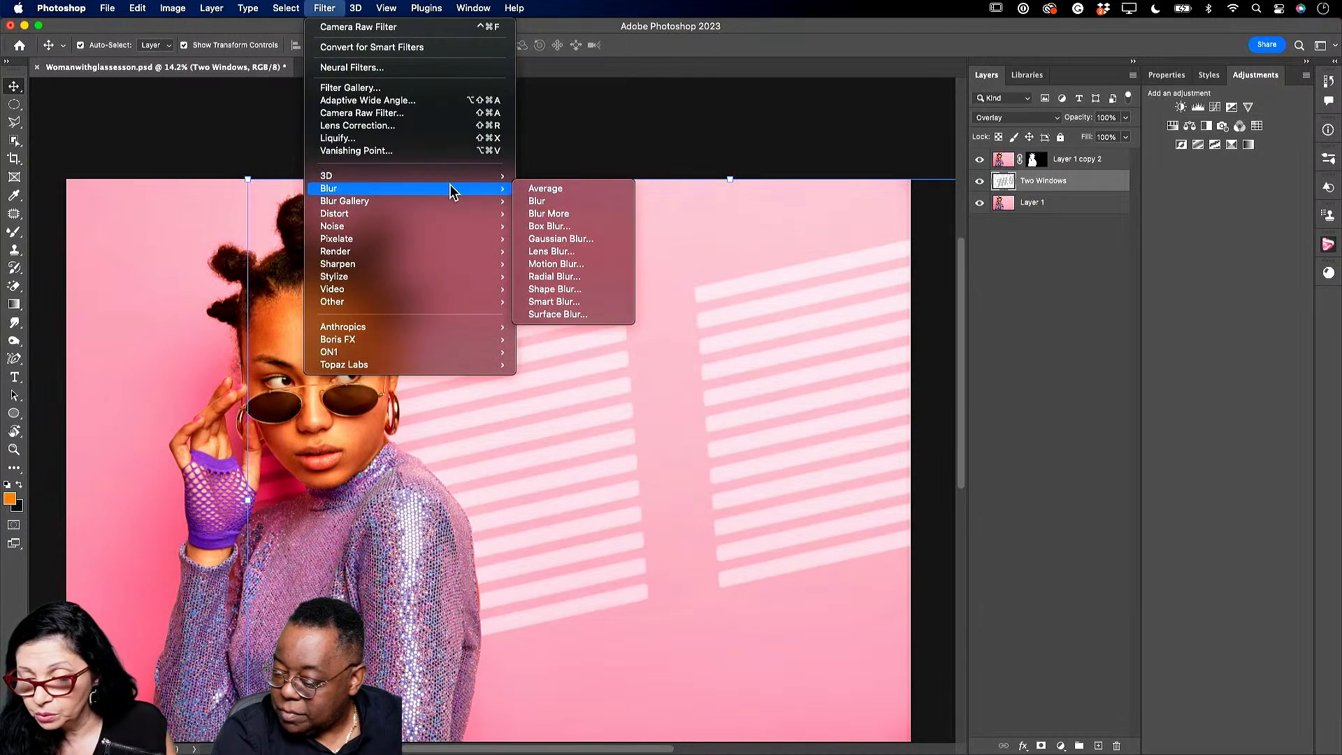
left_click(568, 239)
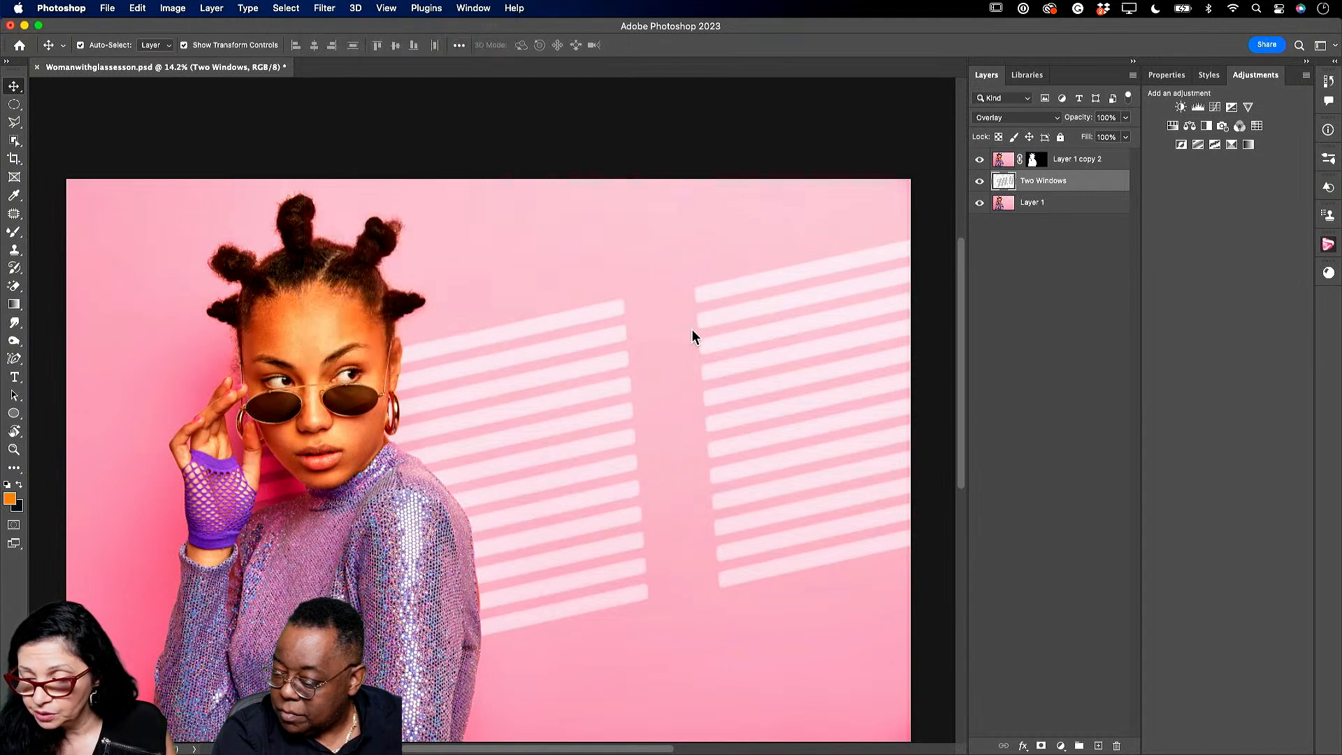
left_click_drag(482, 0, 852, 140)
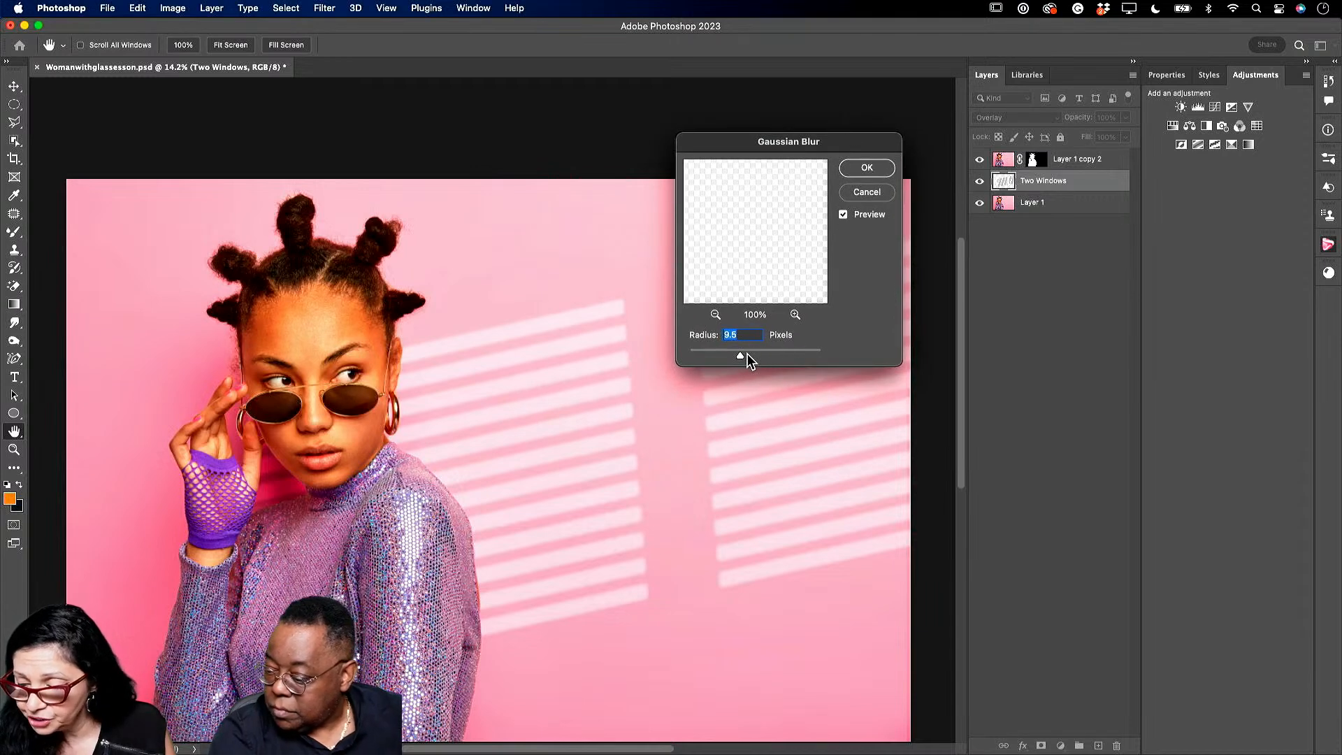
left_click_drag(739, 356, 754, 360)
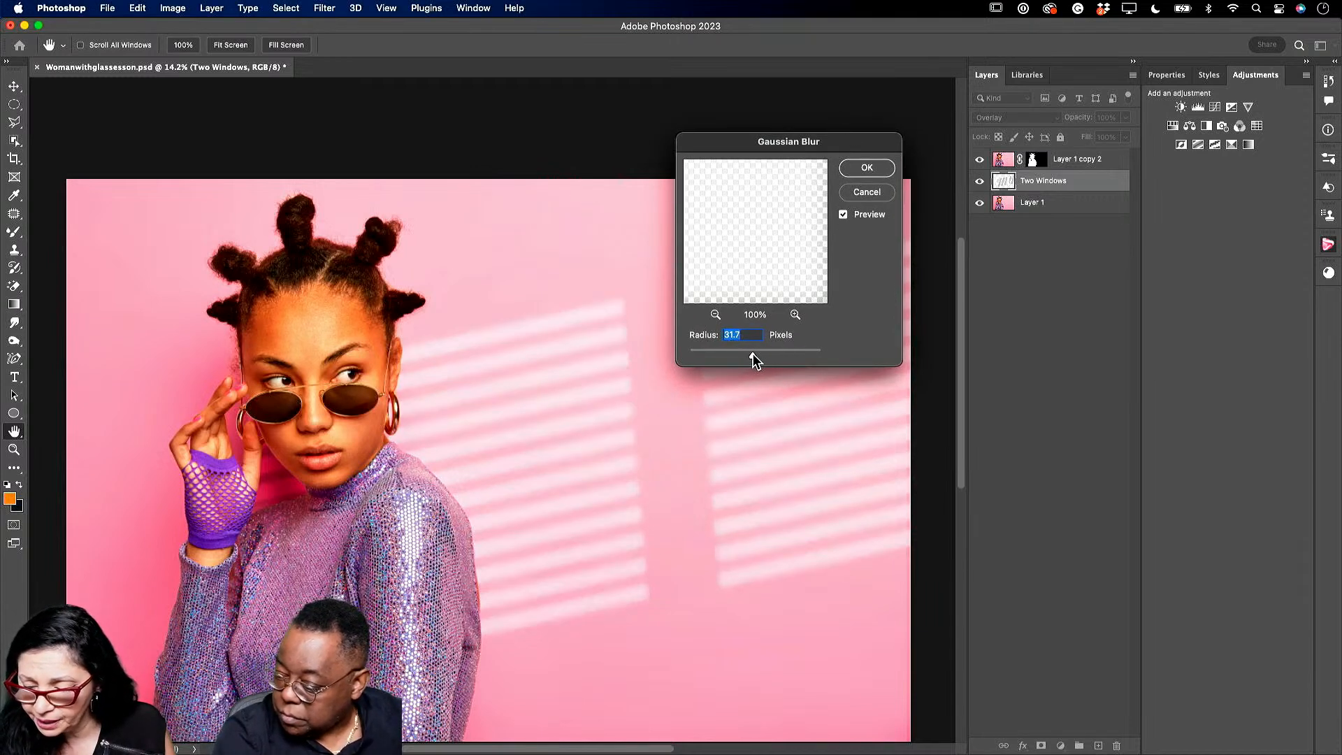
left_click(868, 168)
Lower the opacity of the Two Windows layer to 53%.
left_click(1127, 118)
left_click_drag(1127, 135, 1093, 137)
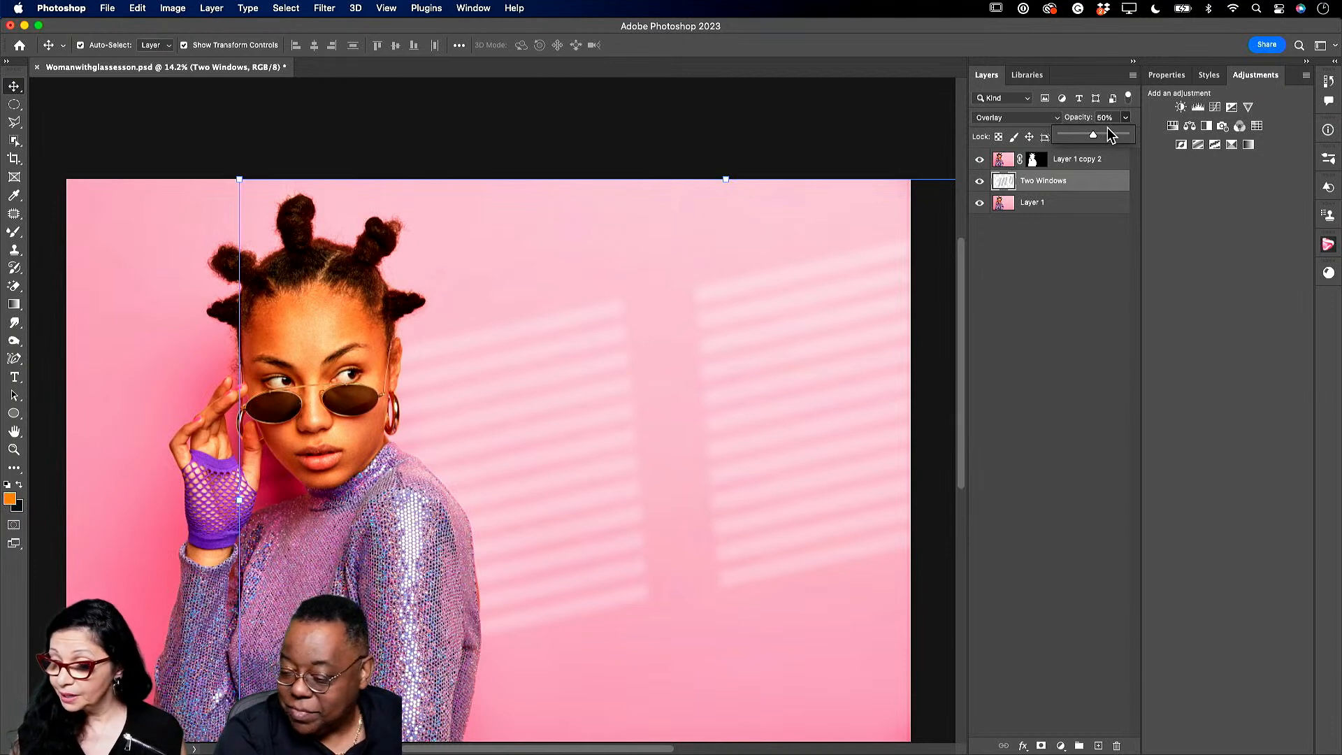
left_click(1092, 133)
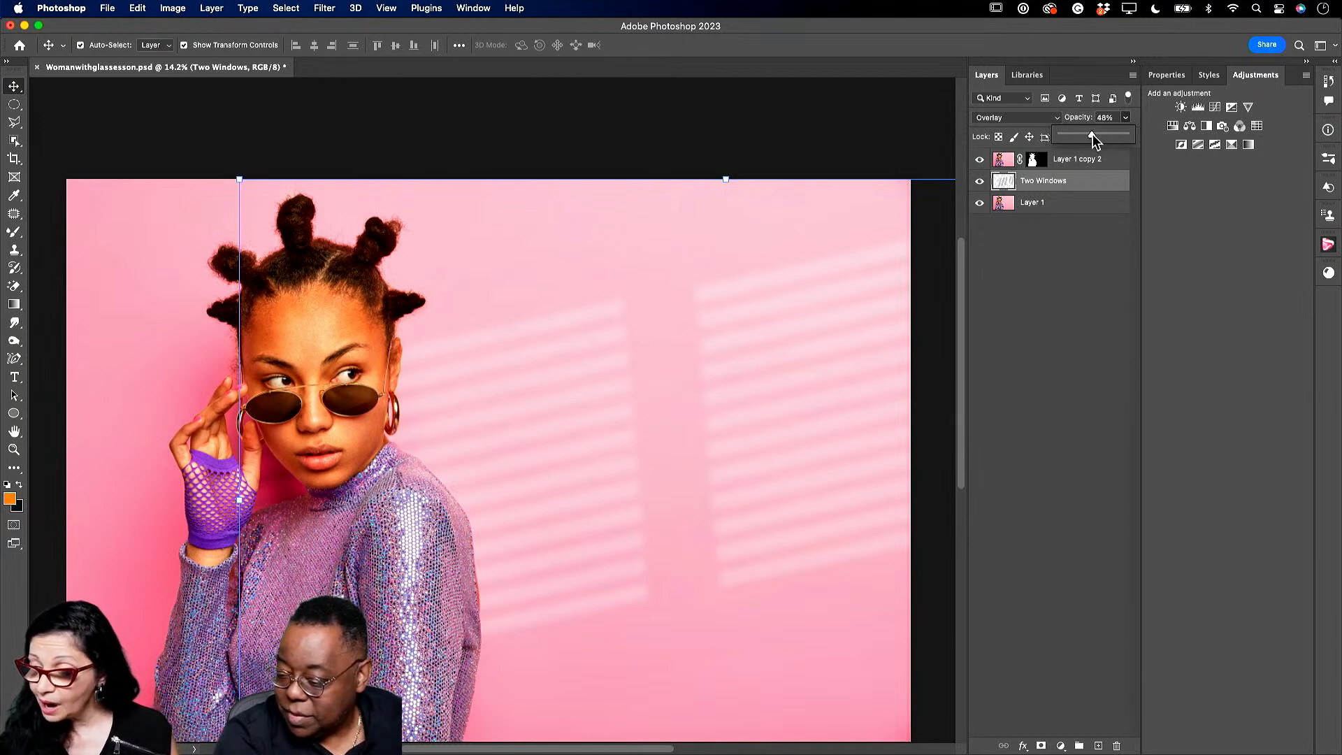
left_click_drag(1095, 140, 1096, 137)
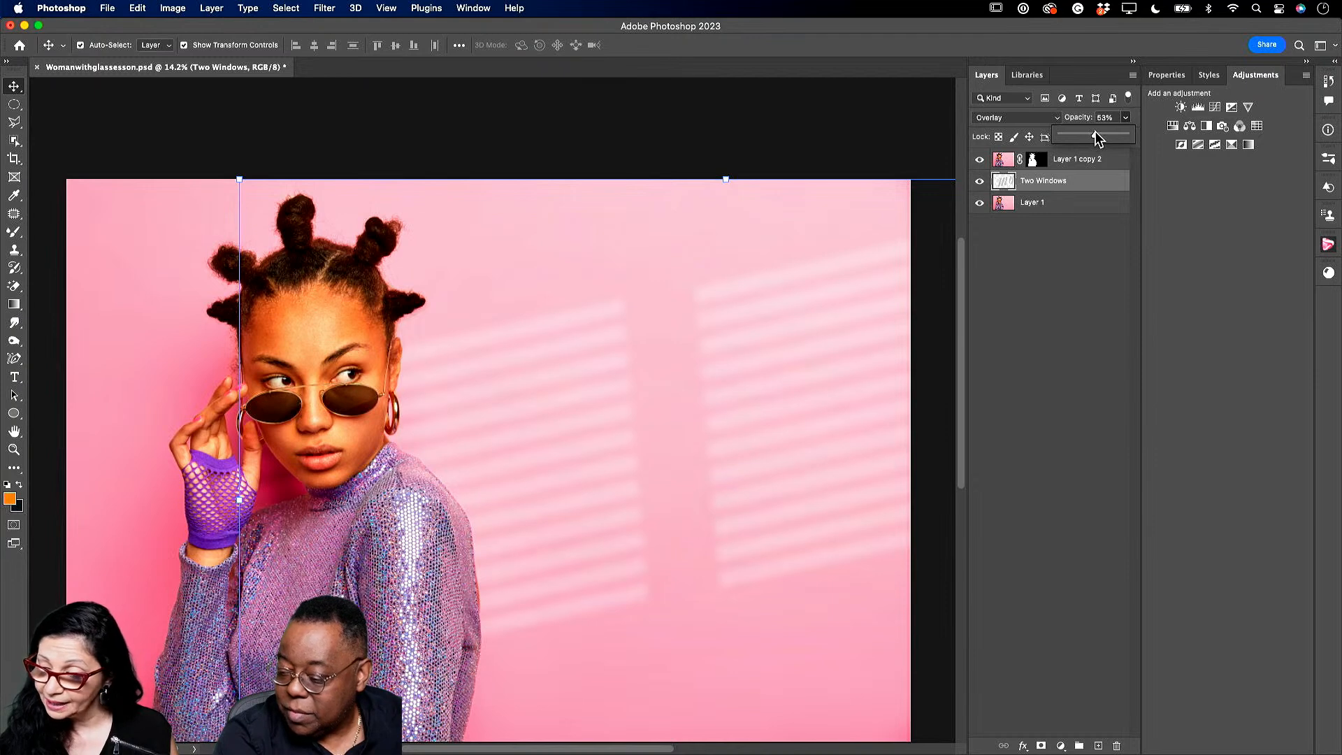
Select Layer 1 and merge all visible layers into a single layer.
left_click(1100, 208)
scroll(689, 433, "down", 1)
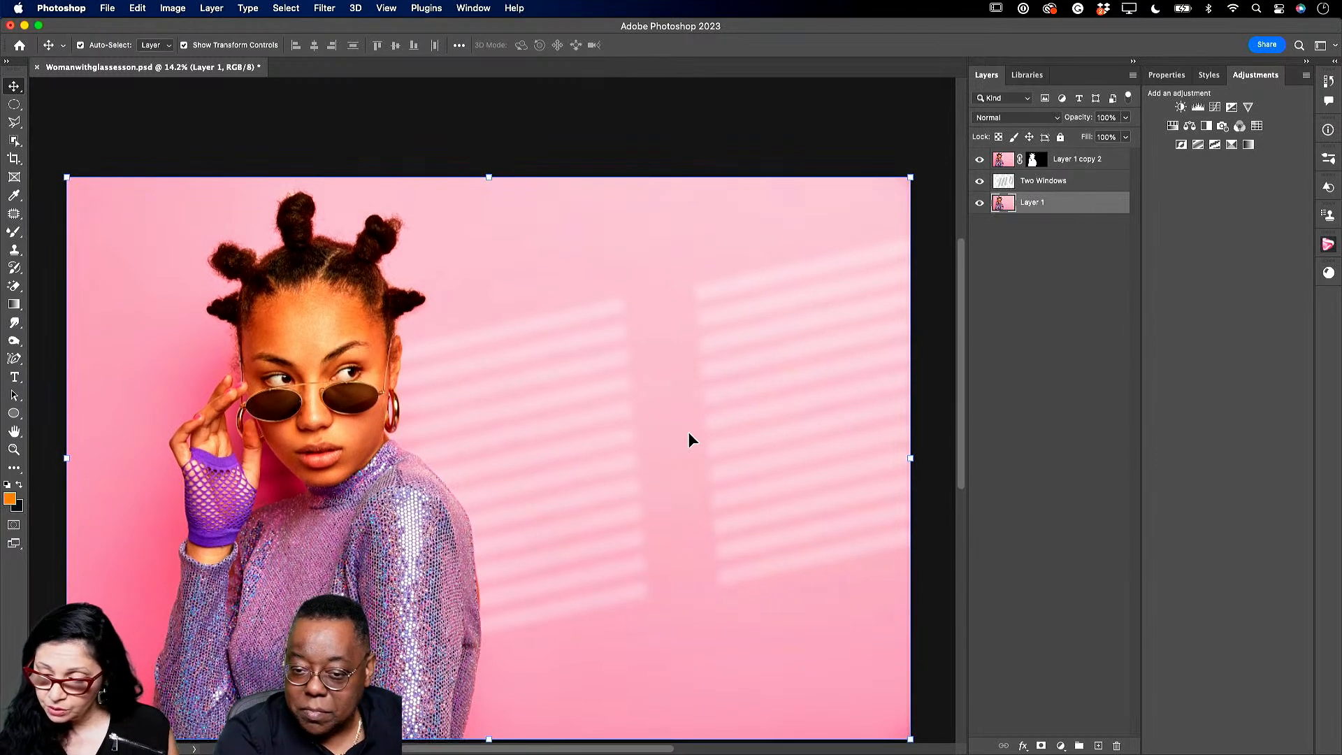
scroll(959, 318, "up", 3)
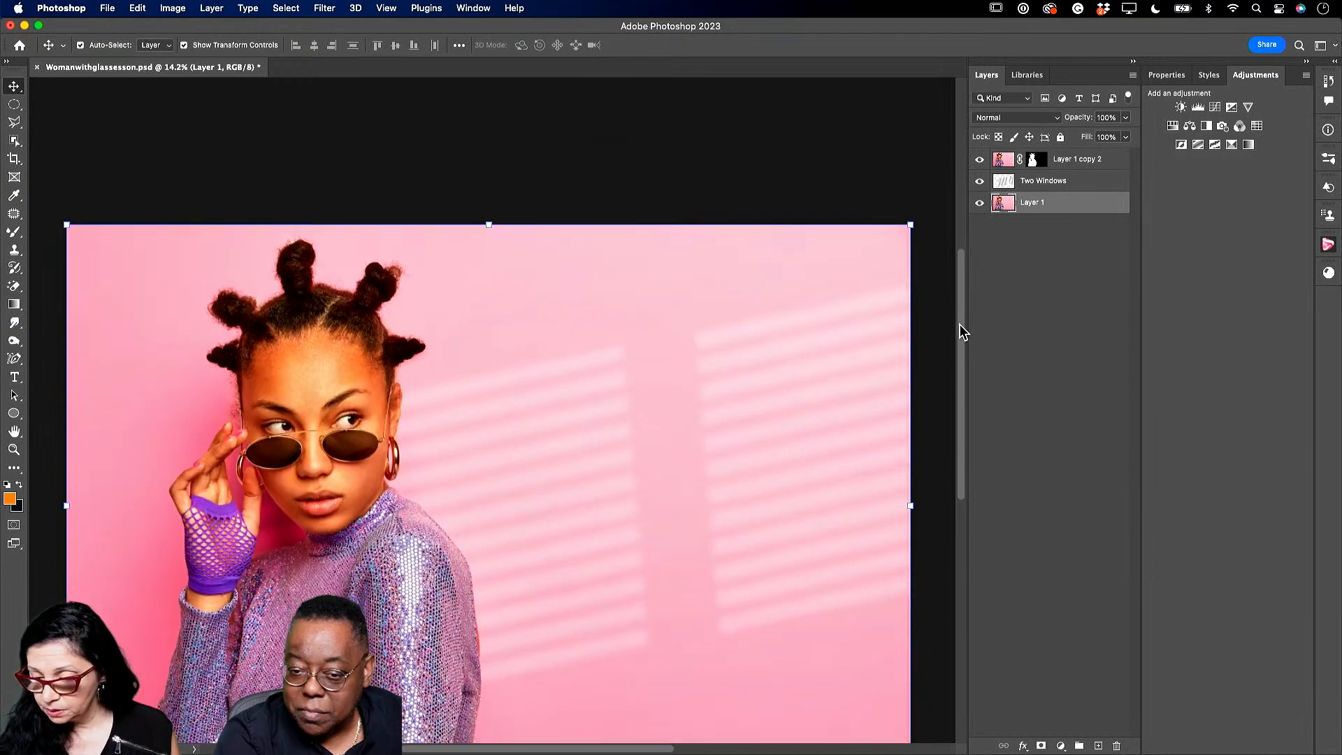
scroll(965, 349, "down", 5)
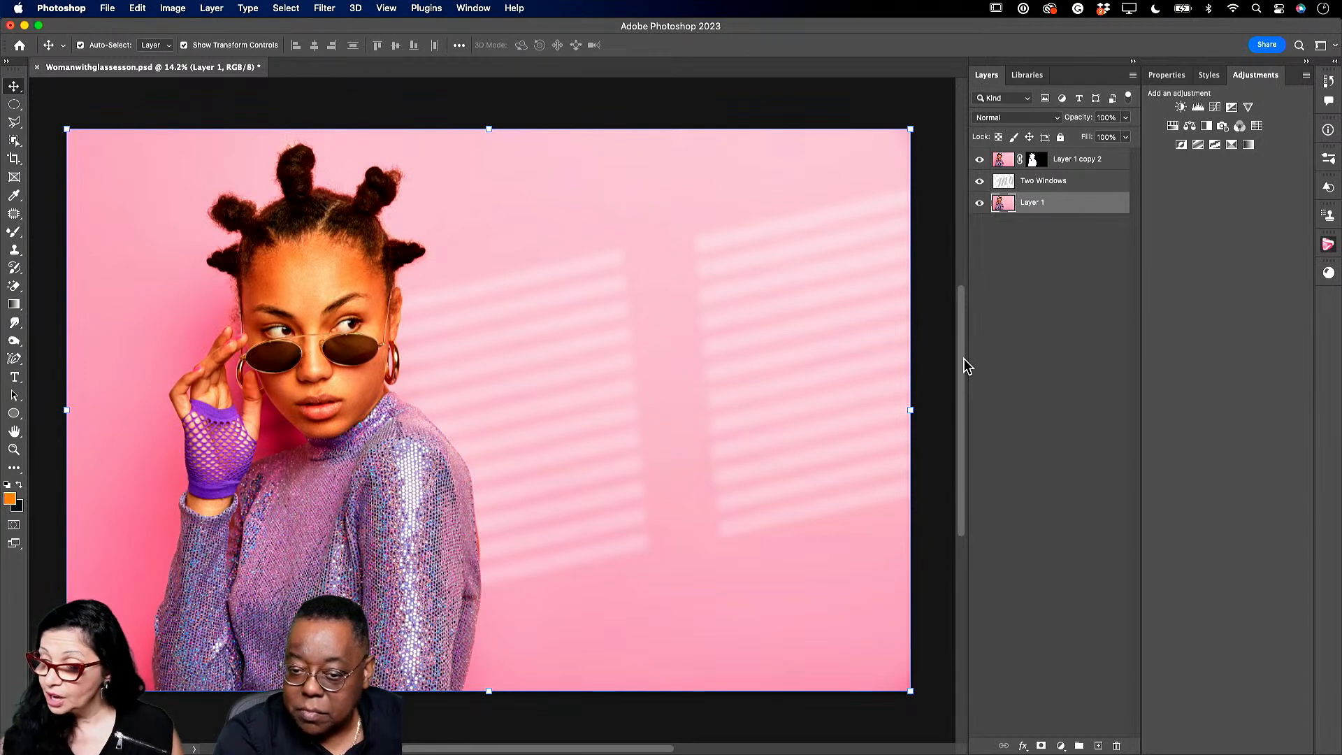
left_click(1133, 75)
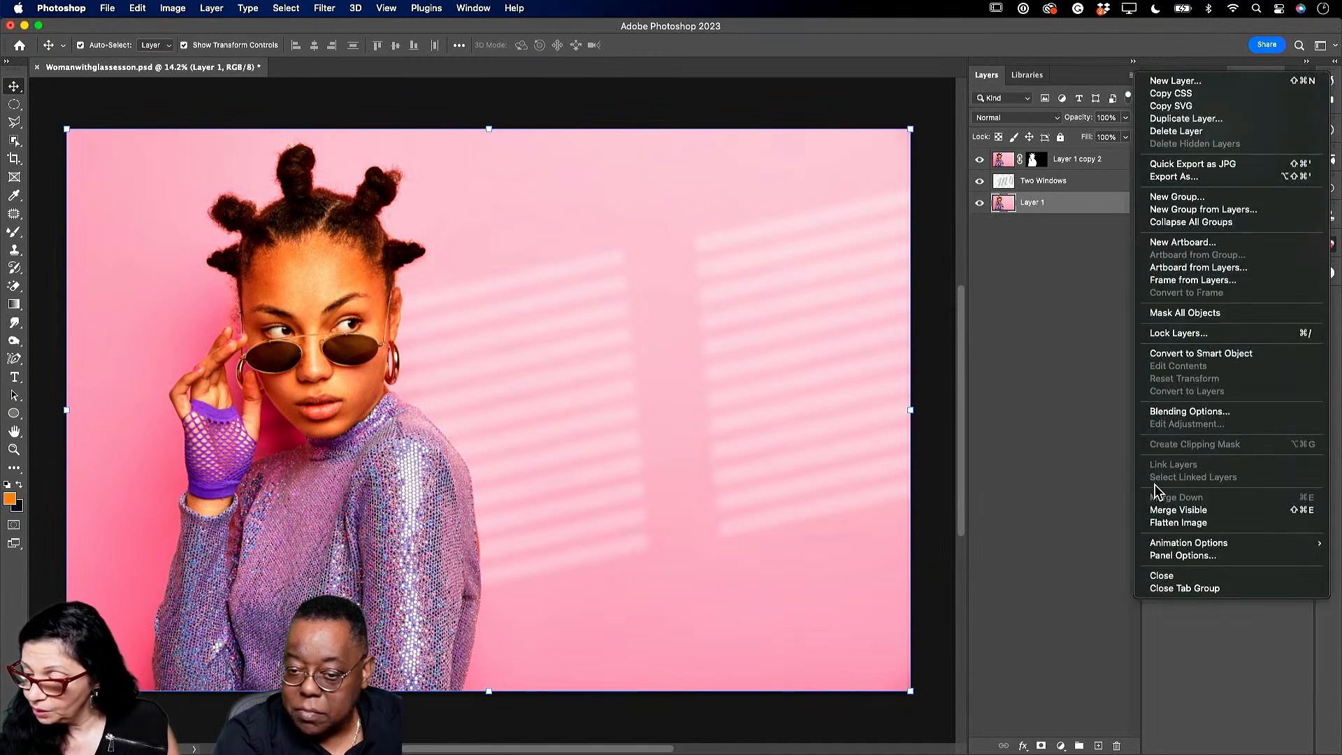
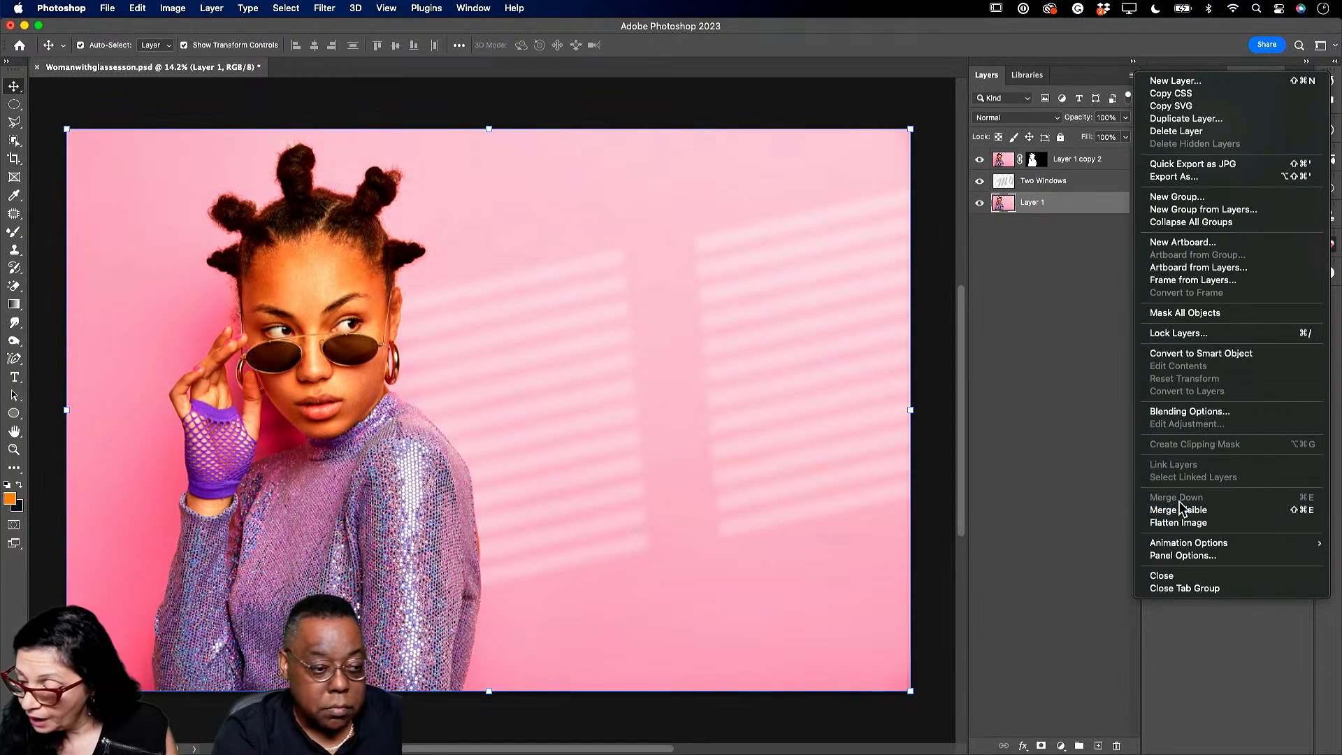
left_click(1186, 512)
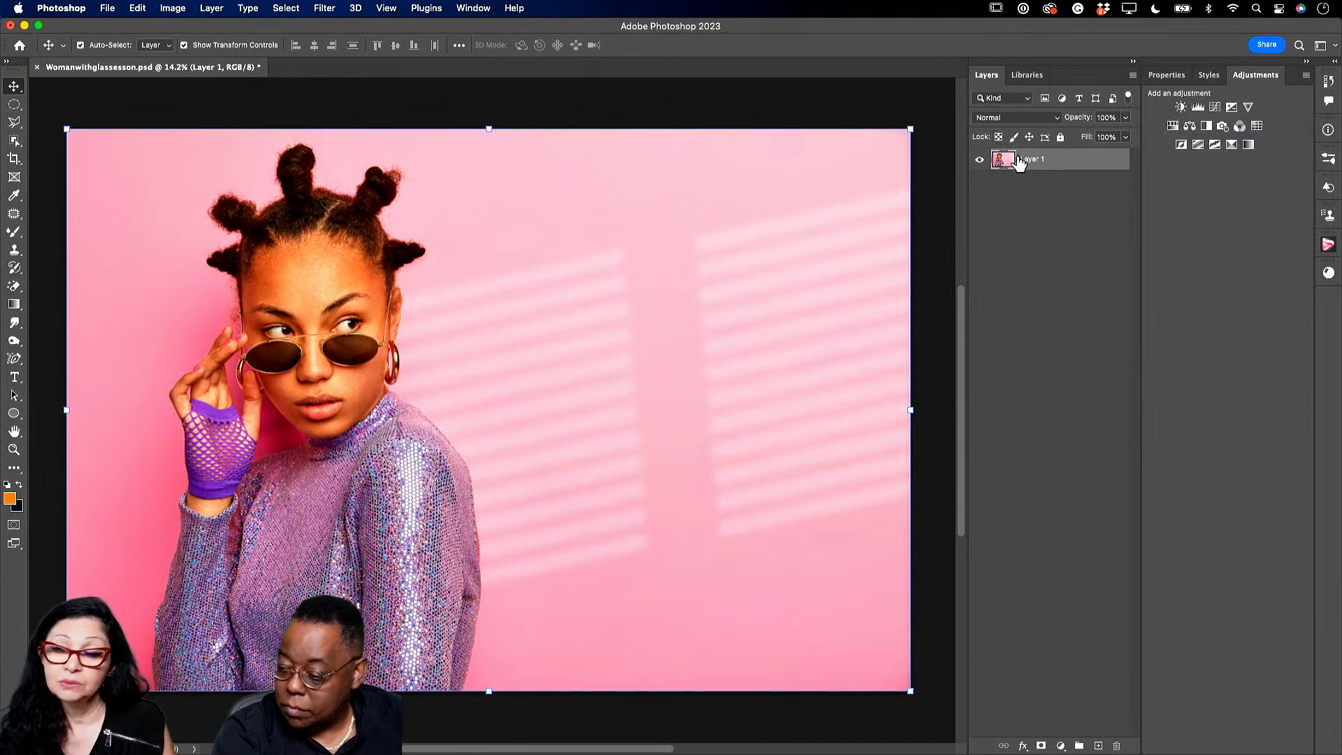
Open the merged layer in the Camera Raw Filter and add a horizontal linear gradient mask from the photo's left edge to just past the woman.
left_click(325, 9)
left_click(368, 114)
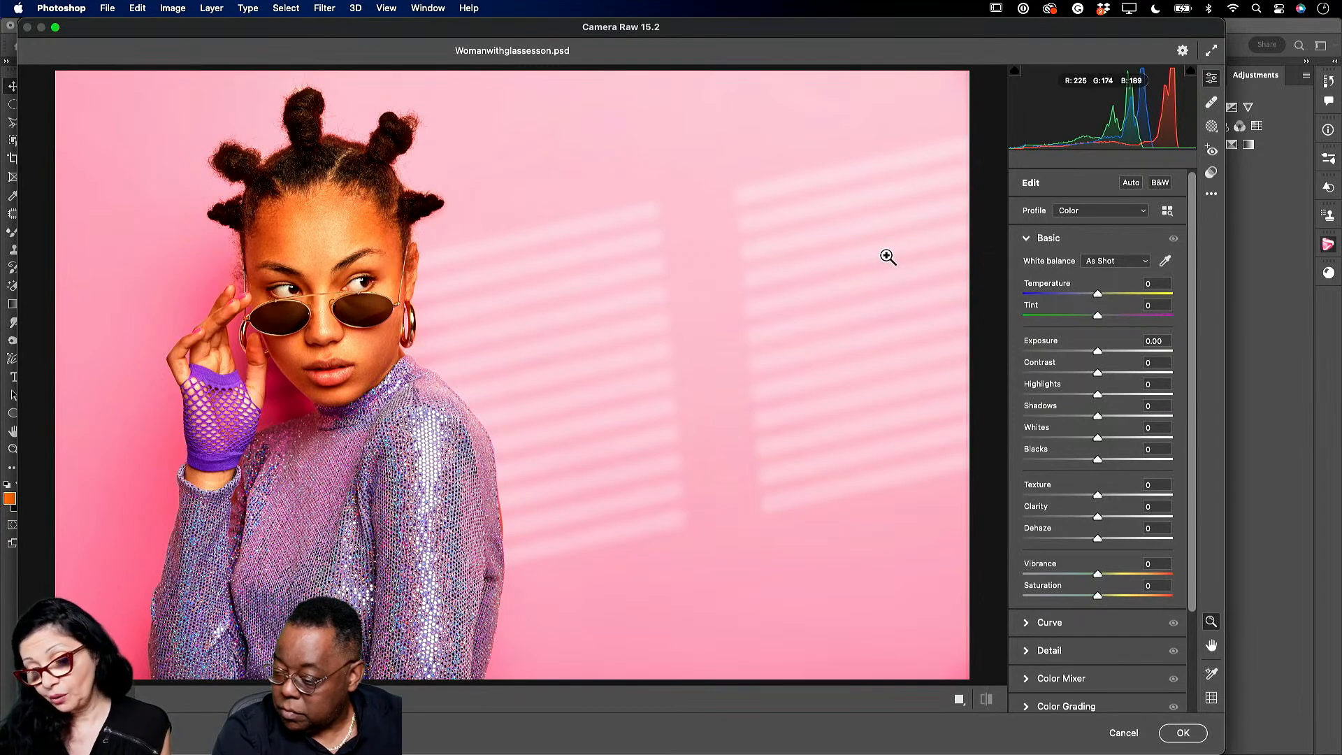
left_click_drag(319, 245, 396, 338)
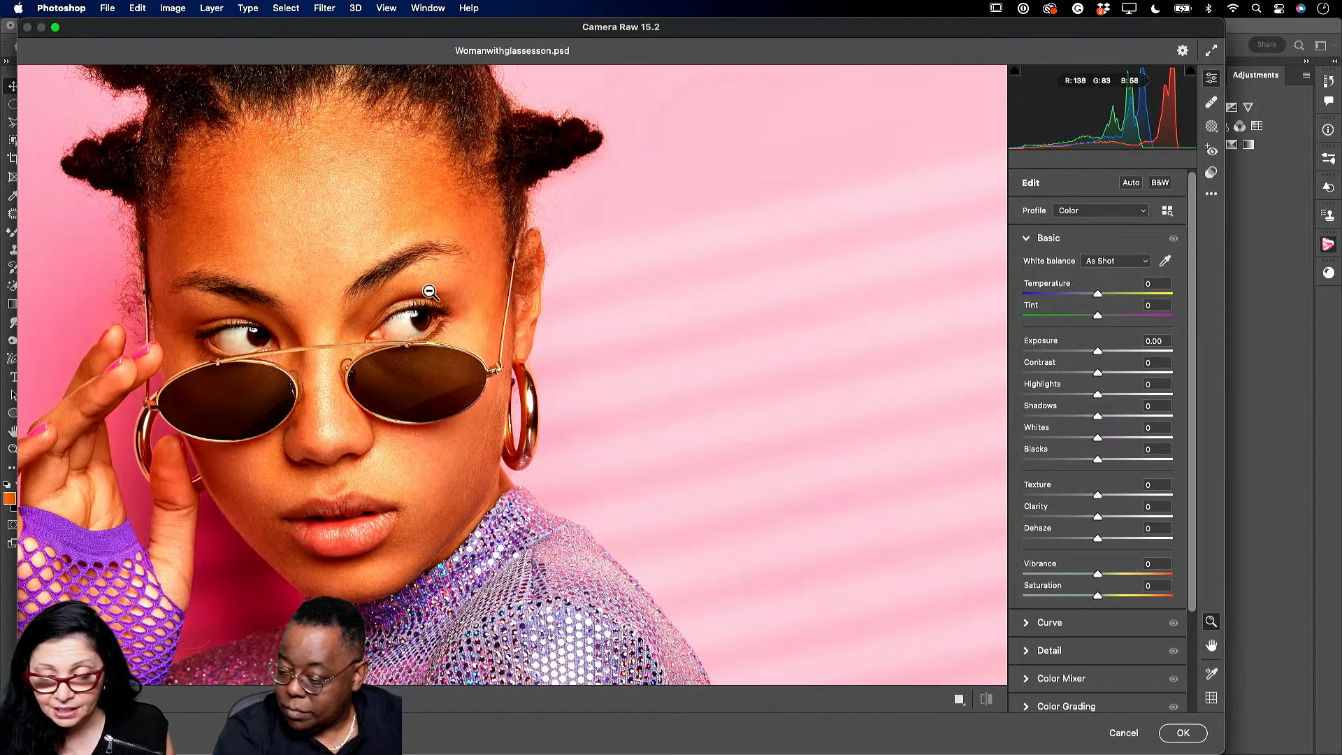
left_click(555, 273, "alt")
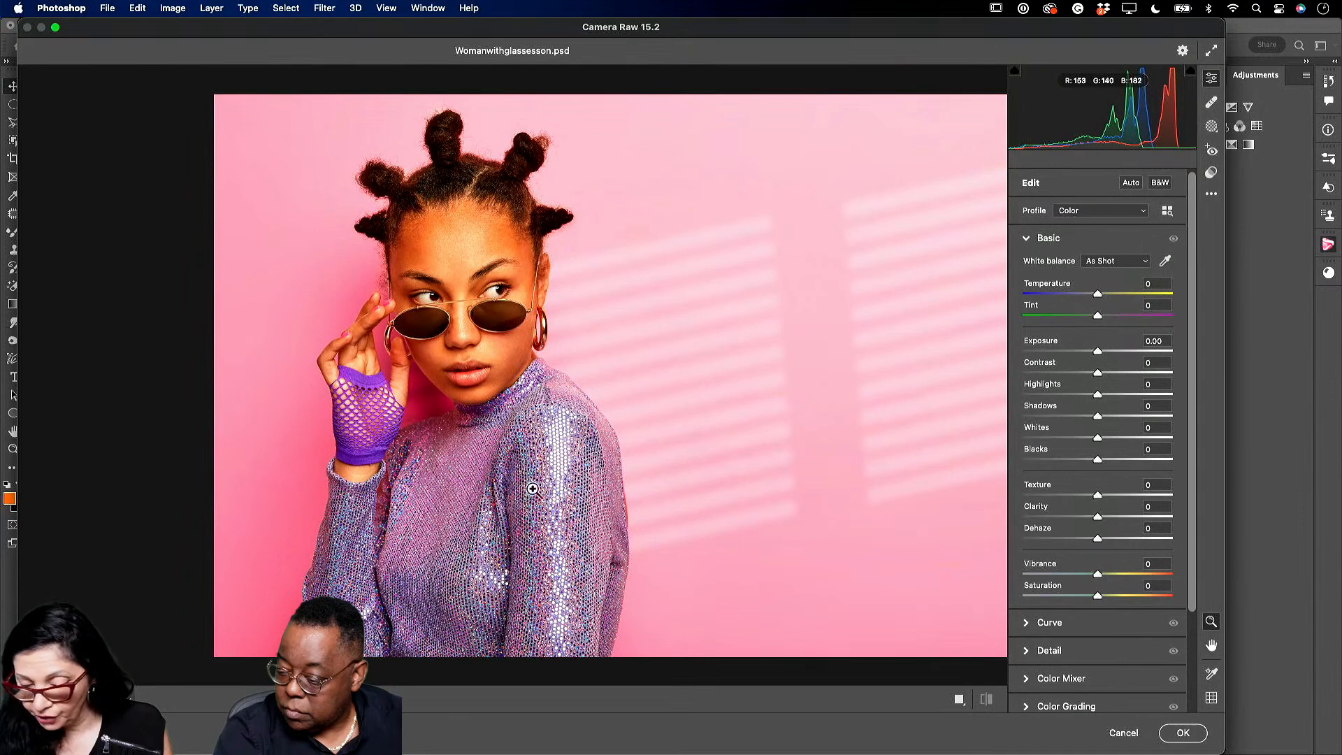
left_click(1212, 128)
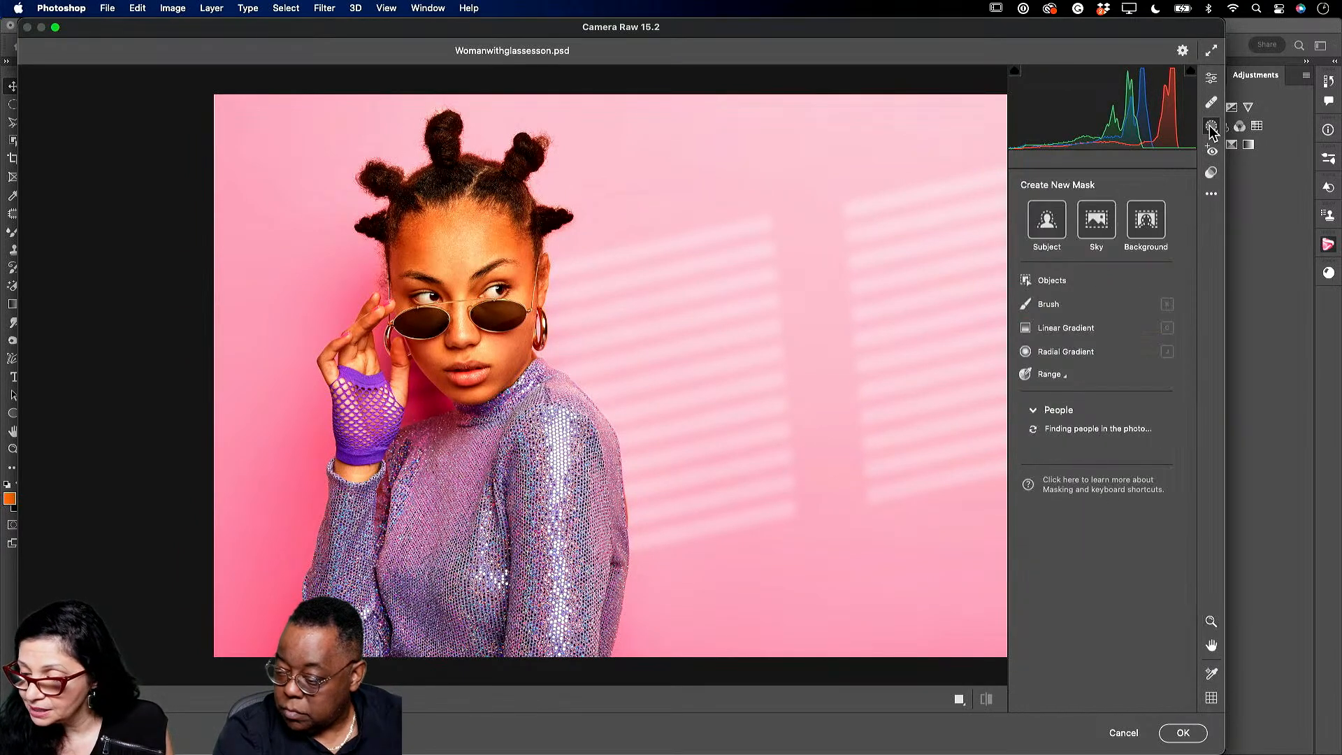
left_click(1073, 330)
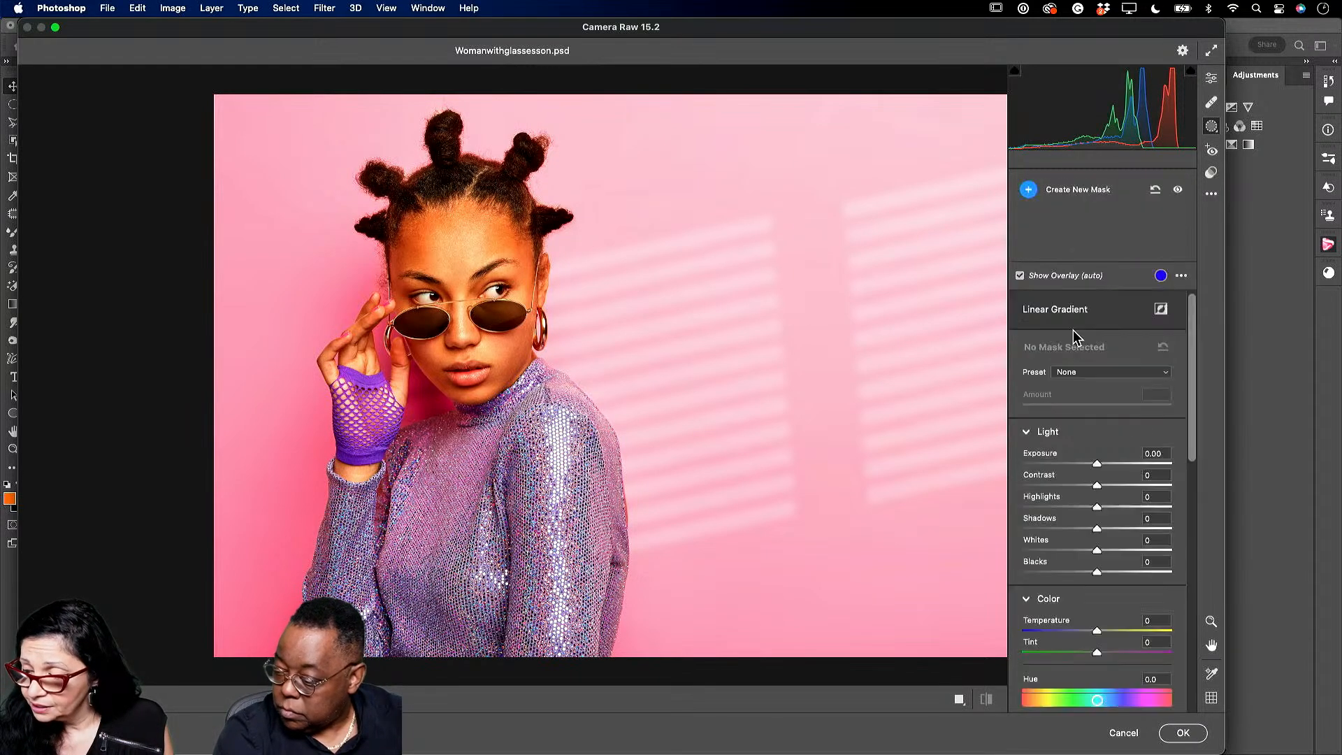
left_click_drag(211, 357, 645, 352)
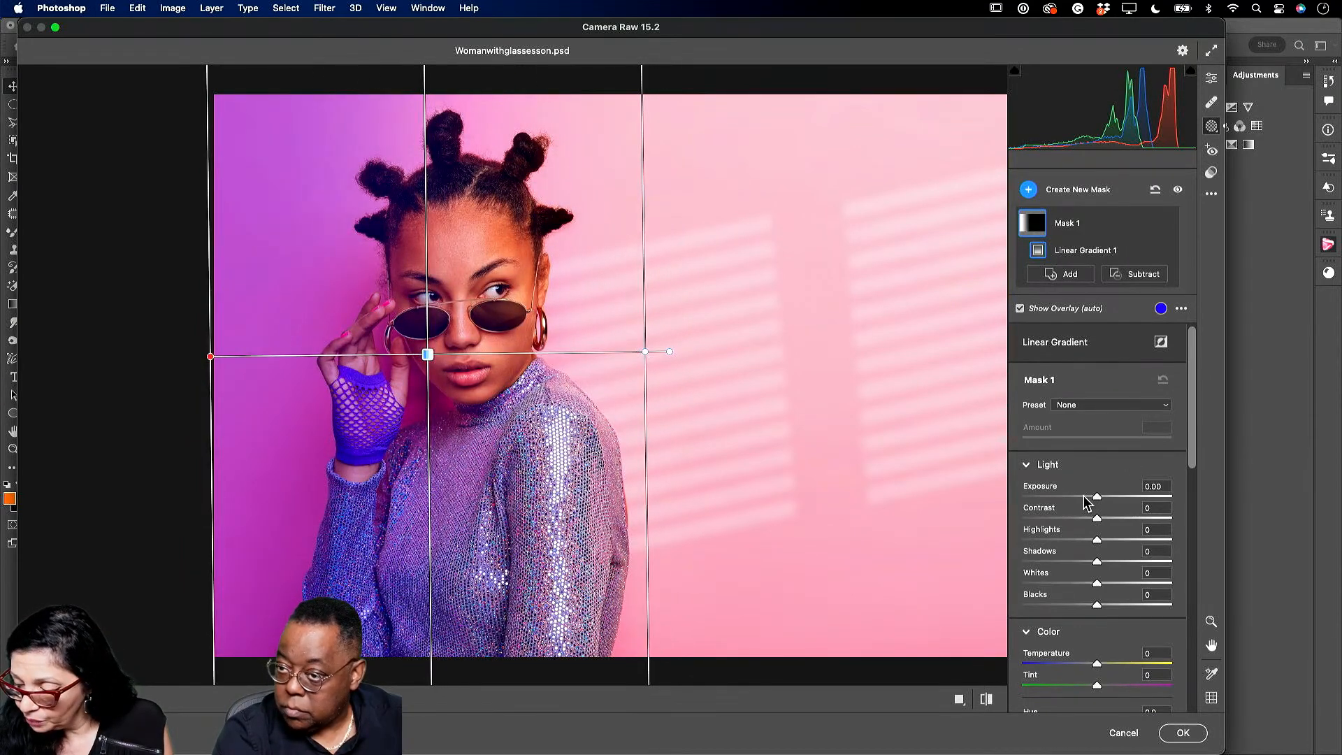
Set the gradient mask's exposure to -0.70, compare before and after, and apply the Camera Raw filter.
left_click_drag(1100, 501, 1088, 505)
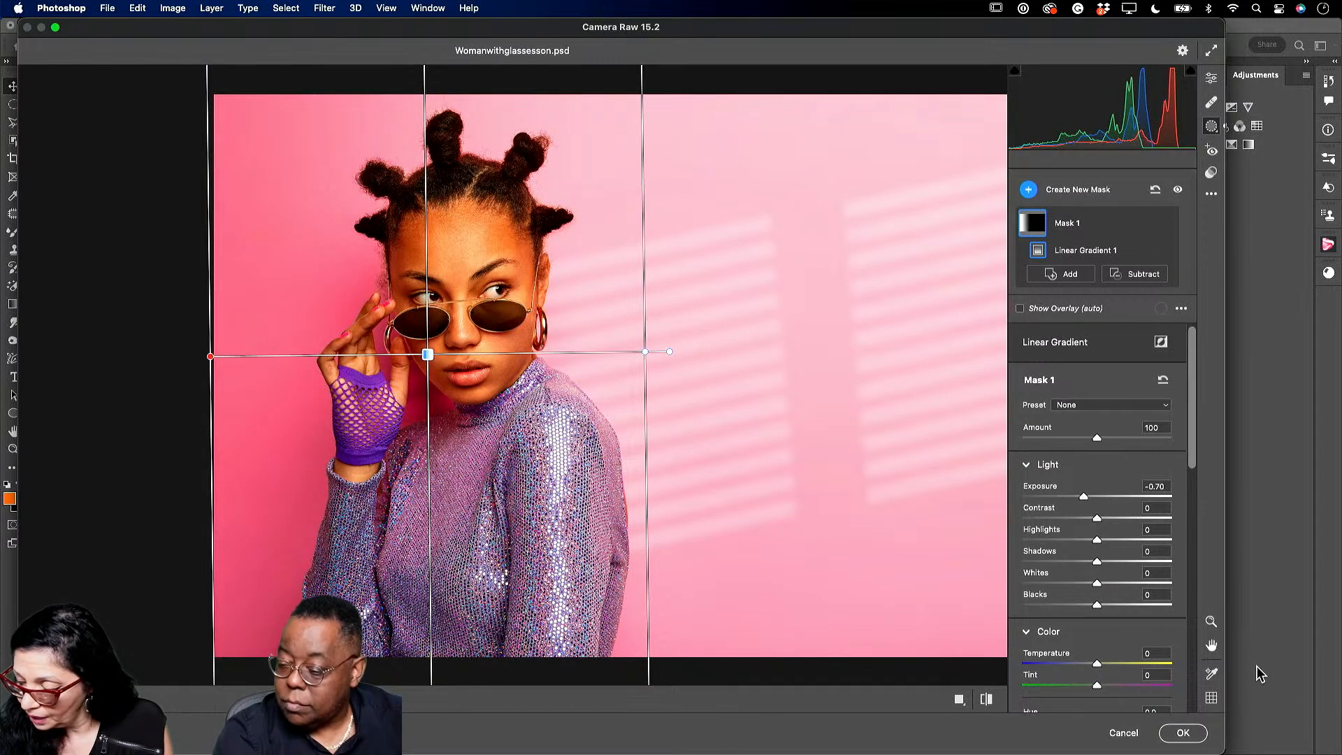
left_click(983, 706)
left_click(985, 704)
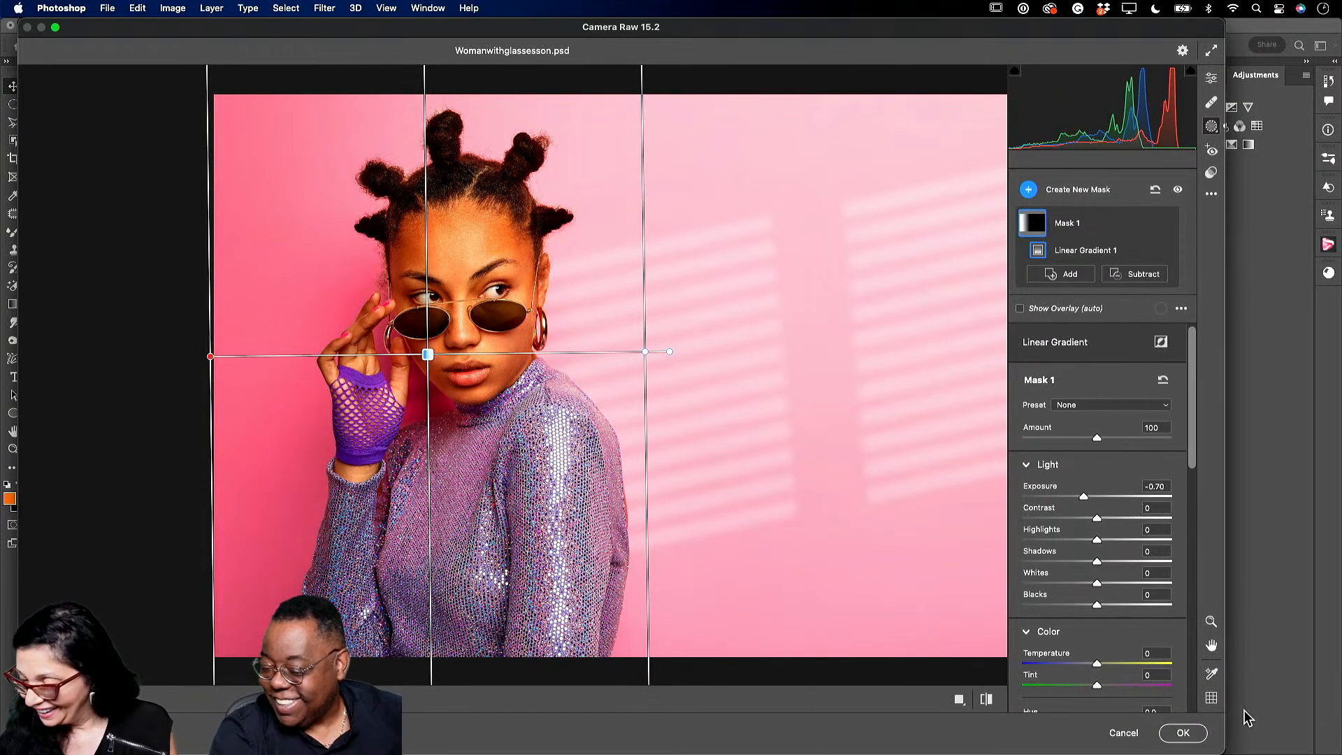
left_click(1183, 733)
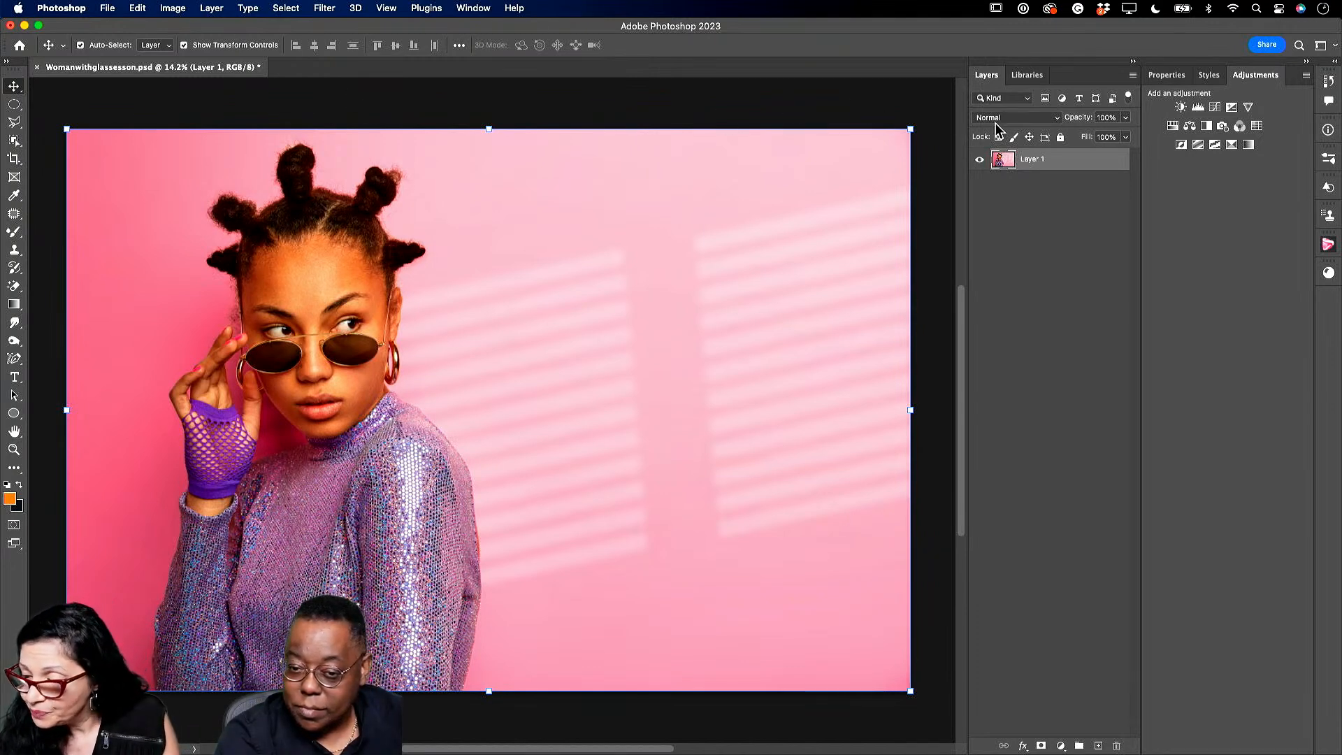
Open the Background portrait from the Image 1 group of the Demo 2023 library and close the Womanwithglassesson.psd document.
left_click(1026, 76)
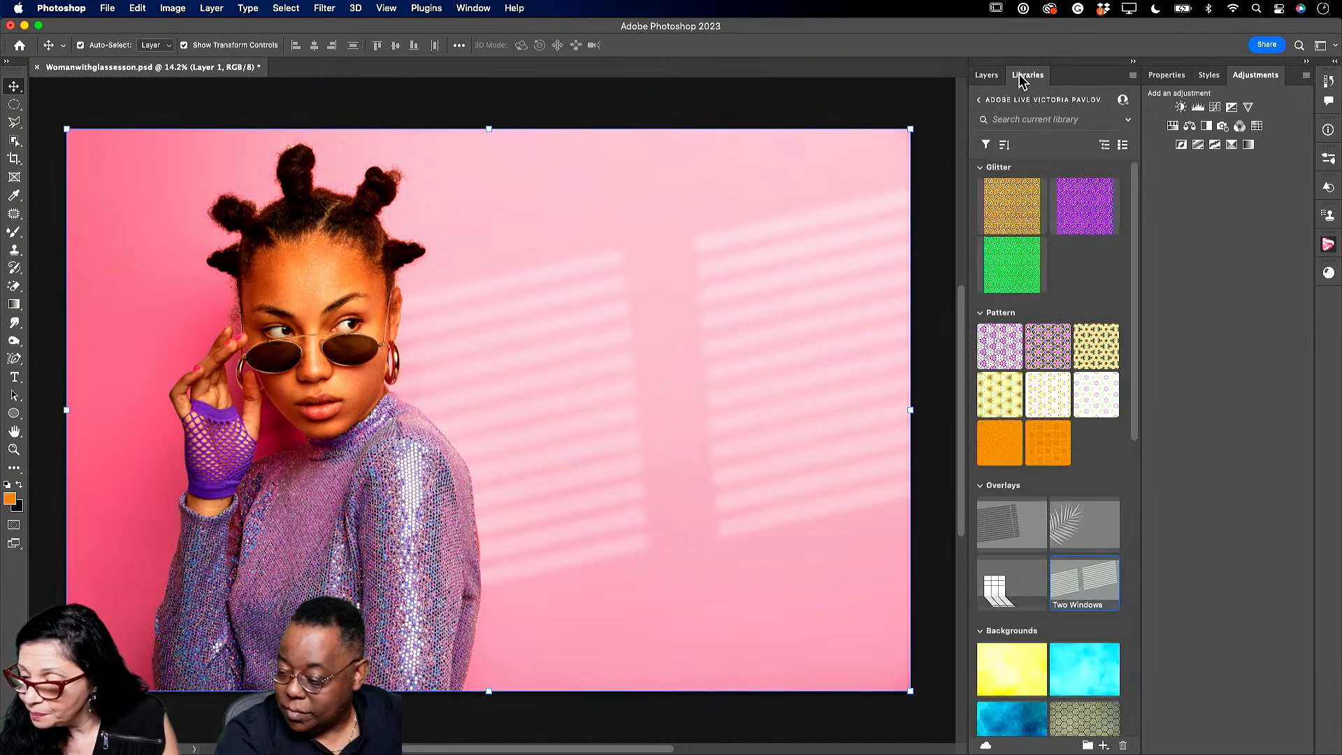
left_click(981, 101)
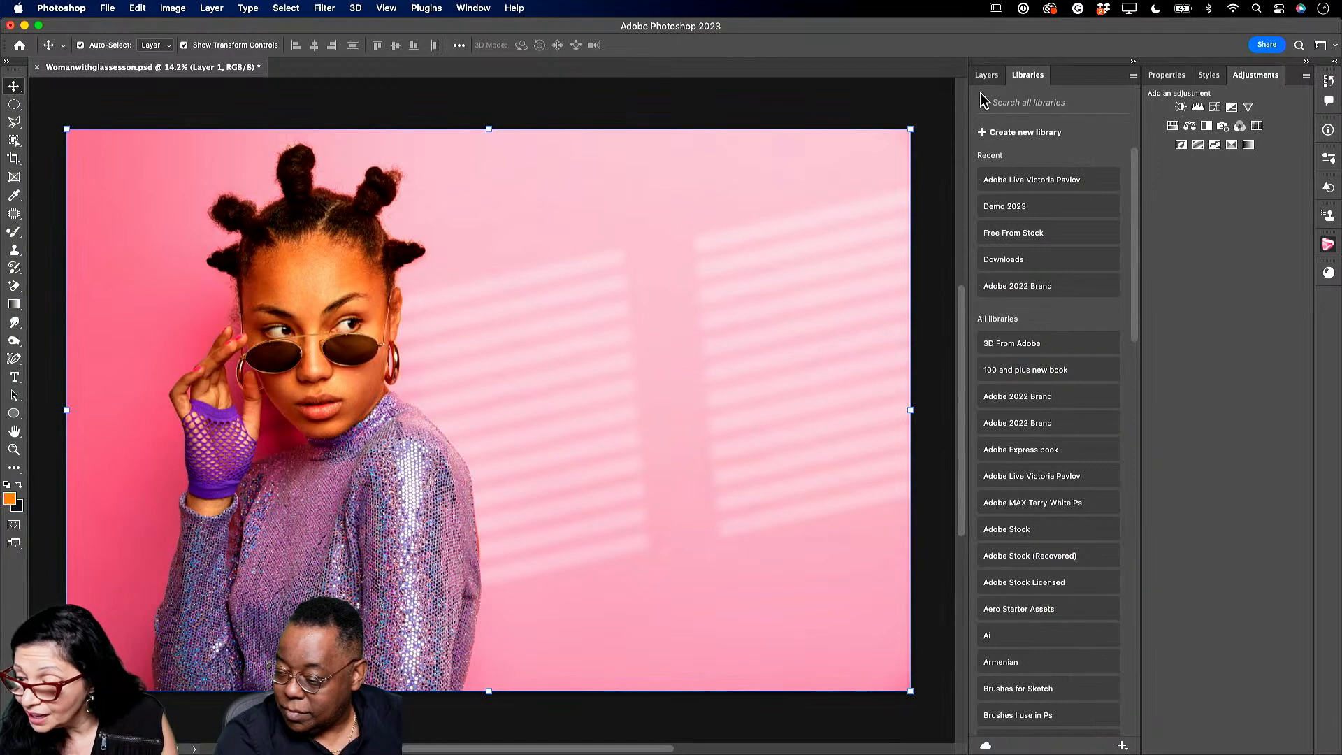
left_click(1003, 208)
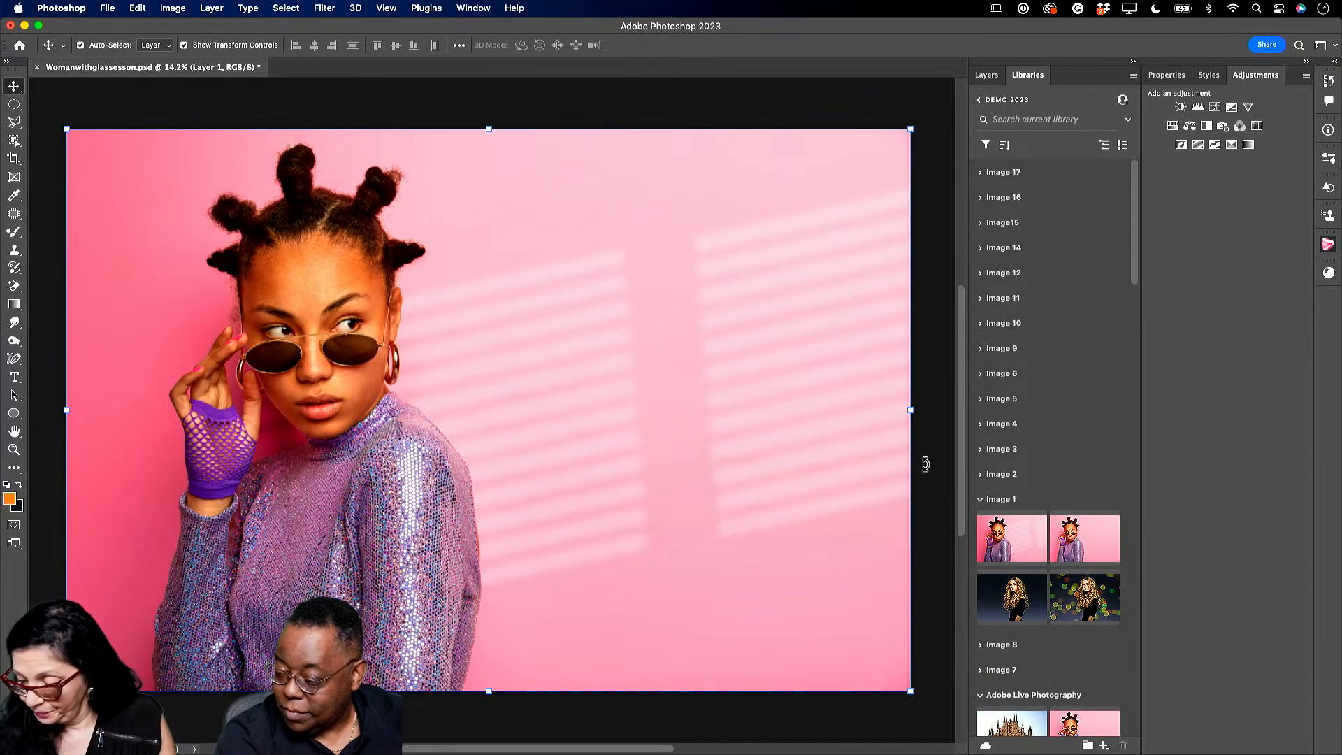
double_click(1005, 600)
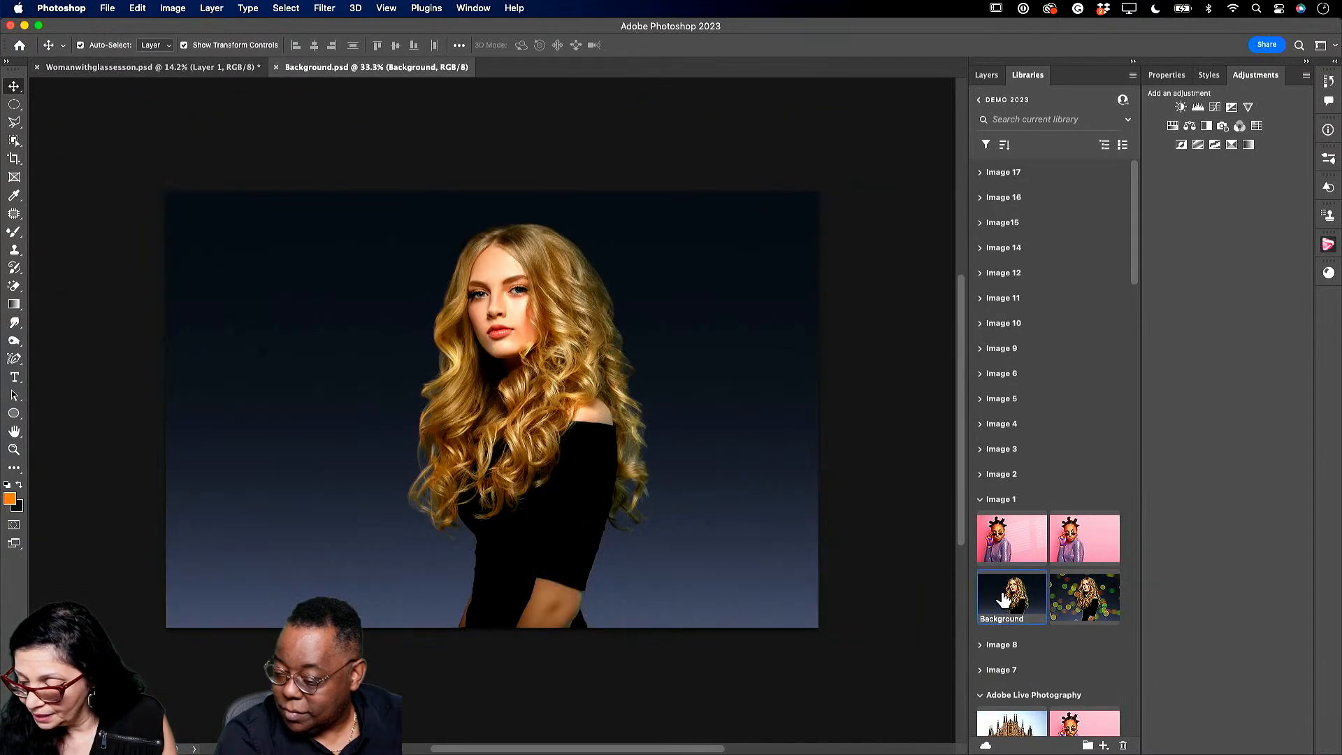
left_click(37, 67)
left_click(683, 312)
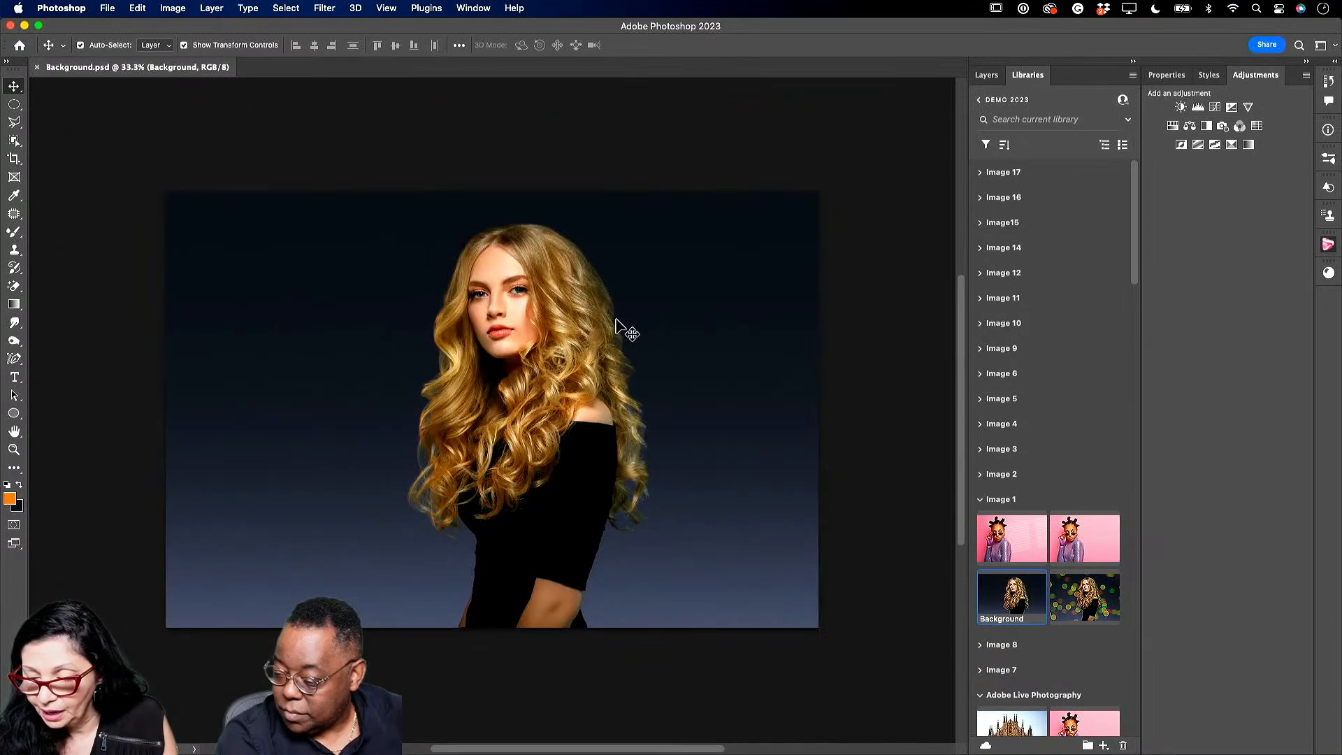
Unlock the Background layer of the blonde woman's portrait and duplicate it.
left_click(14, 450)
left_click_drag(578, 263, 605, 271)
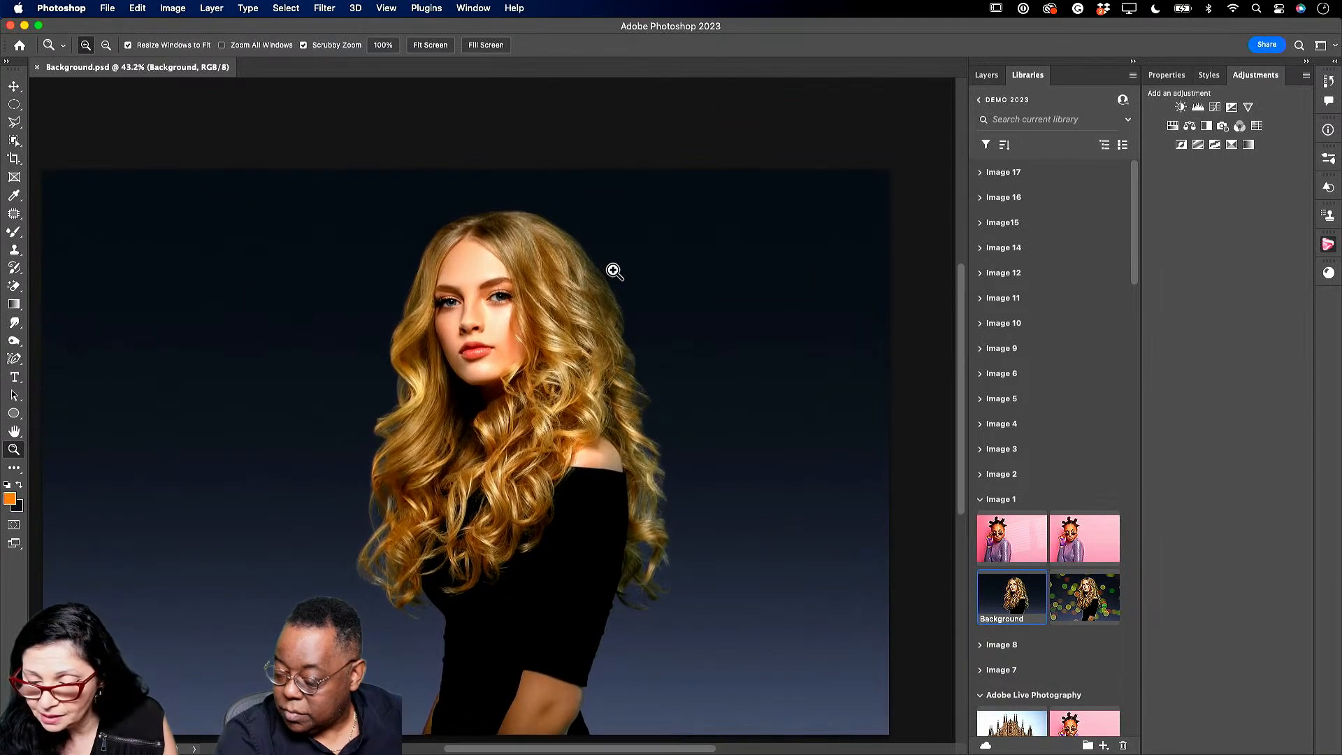
scroll(965, 323, "down", 2)
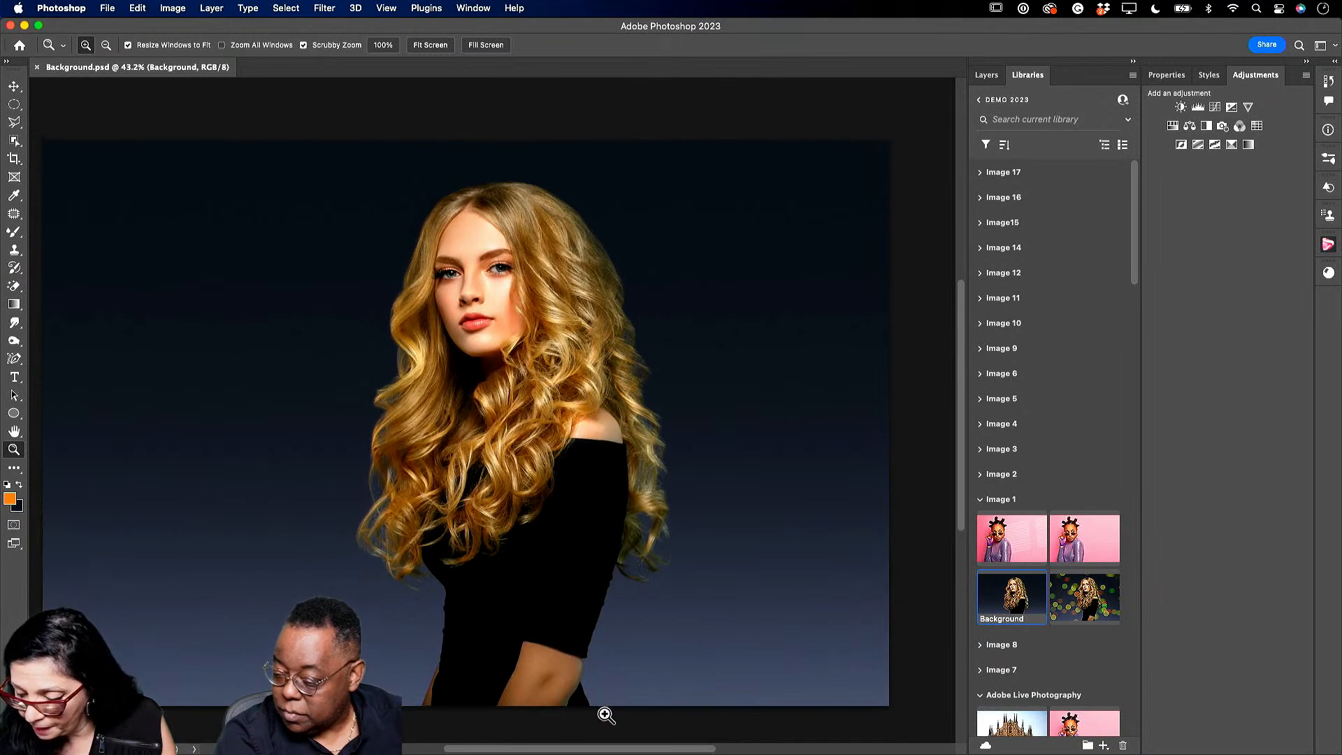
scroll(652, 748, "left", 2)
scroll(652, 748, "left", 1)
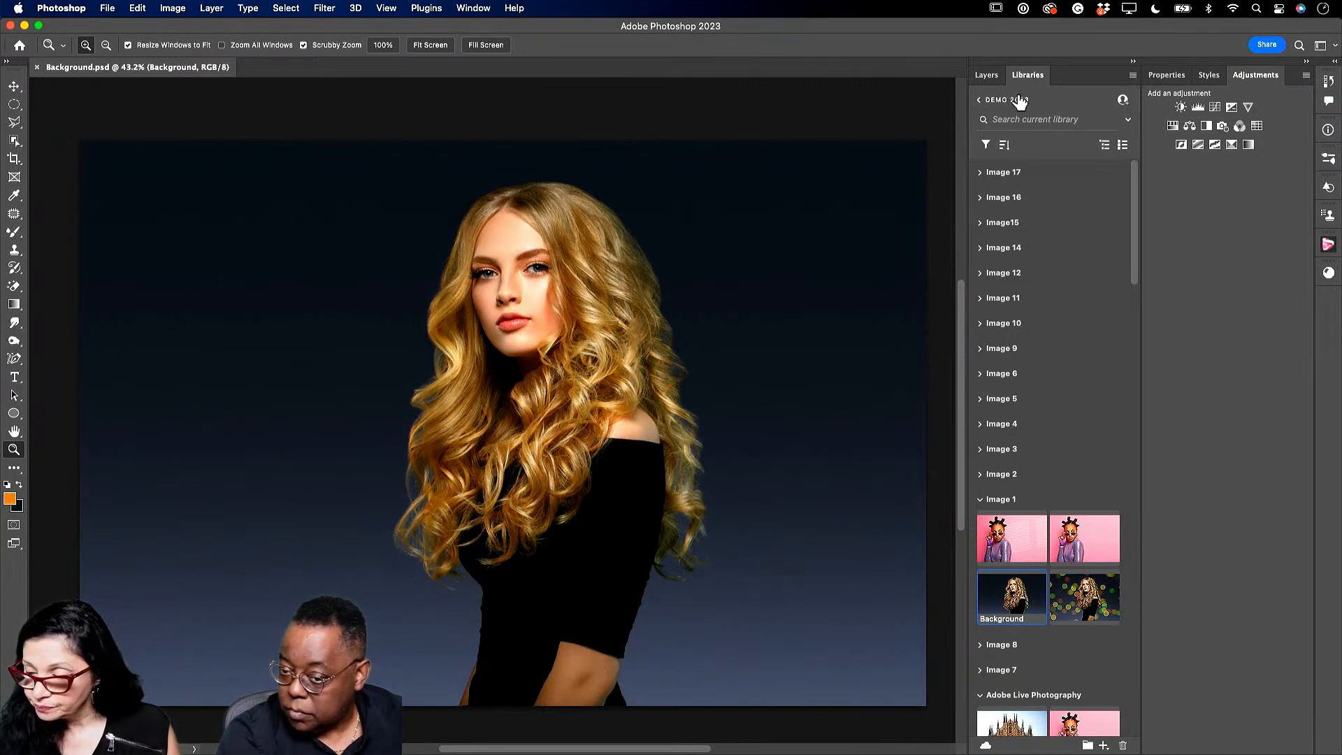
left_click(987, 75)
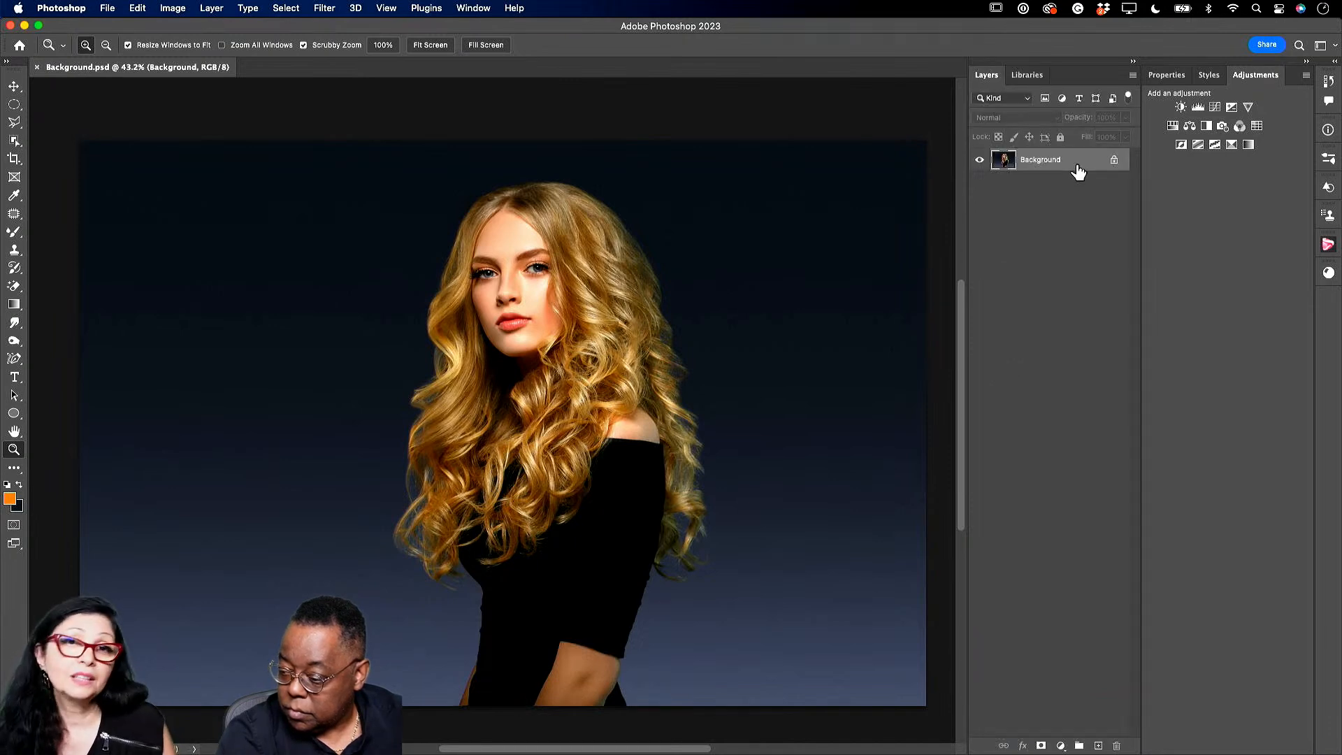
left_click(1114, 160)
left_click_drag(1083, 166, 1104, 745)
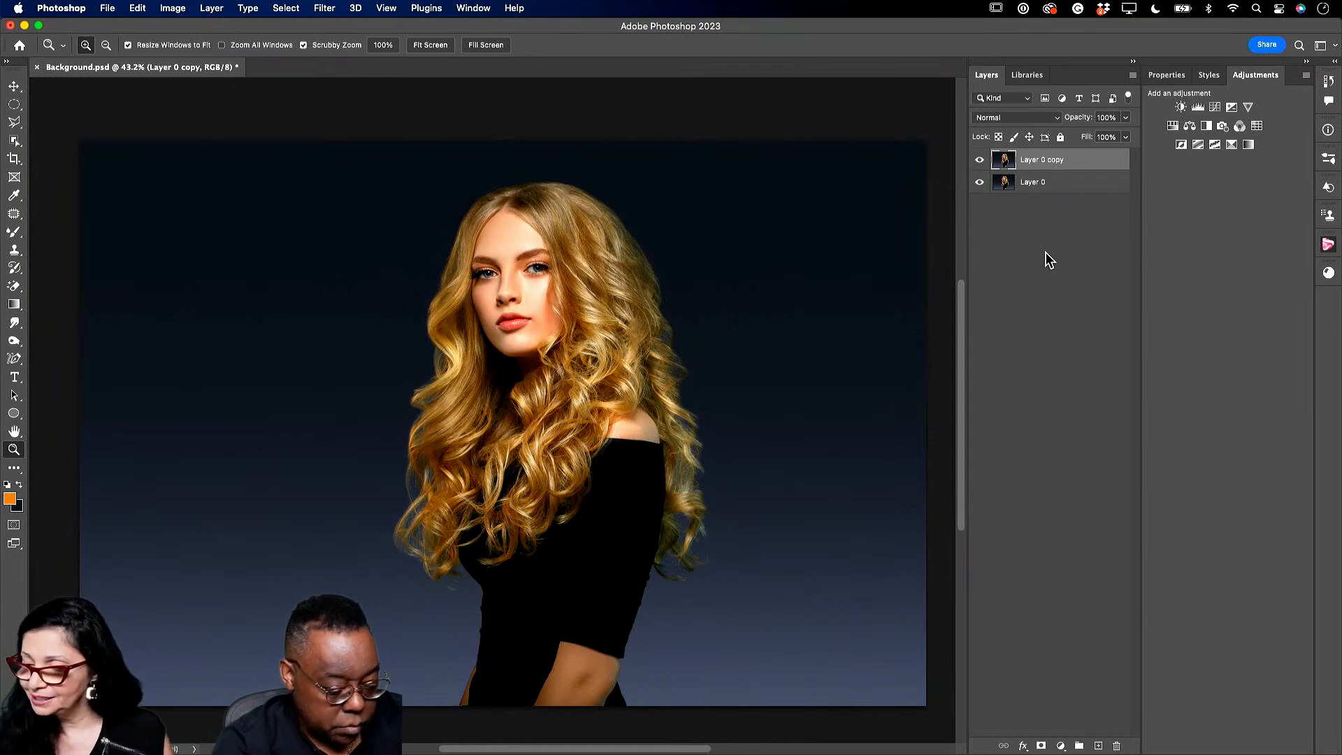
Object-select the woman on the duplicate and output her through Select and Mask to a New Layer with Layer Mask, with Decontaminate Colors enabled.
left_click(13, 142)
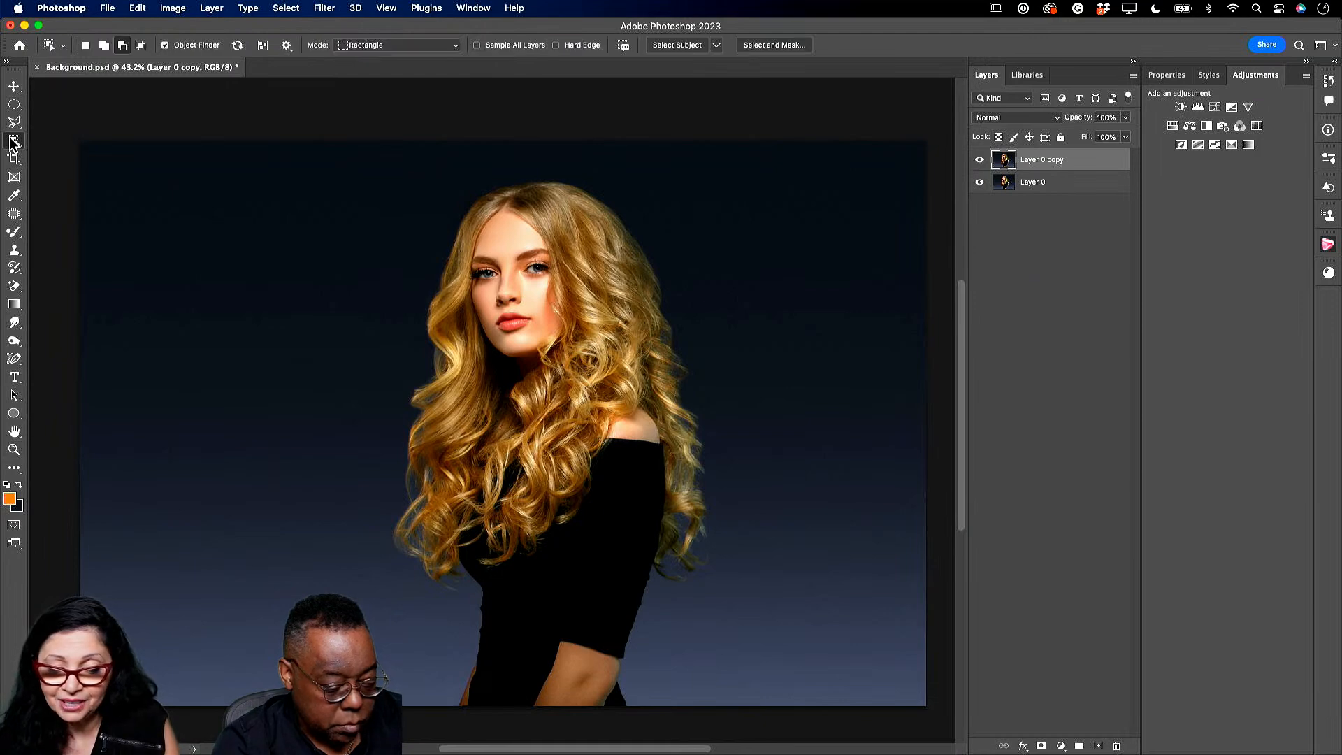
mouse_move(291, 155)
left_mouse_down()
mouse_move(707, 530)
mouse_move(794, 721)
mouse_move(783, 638)
left_mouse_up()
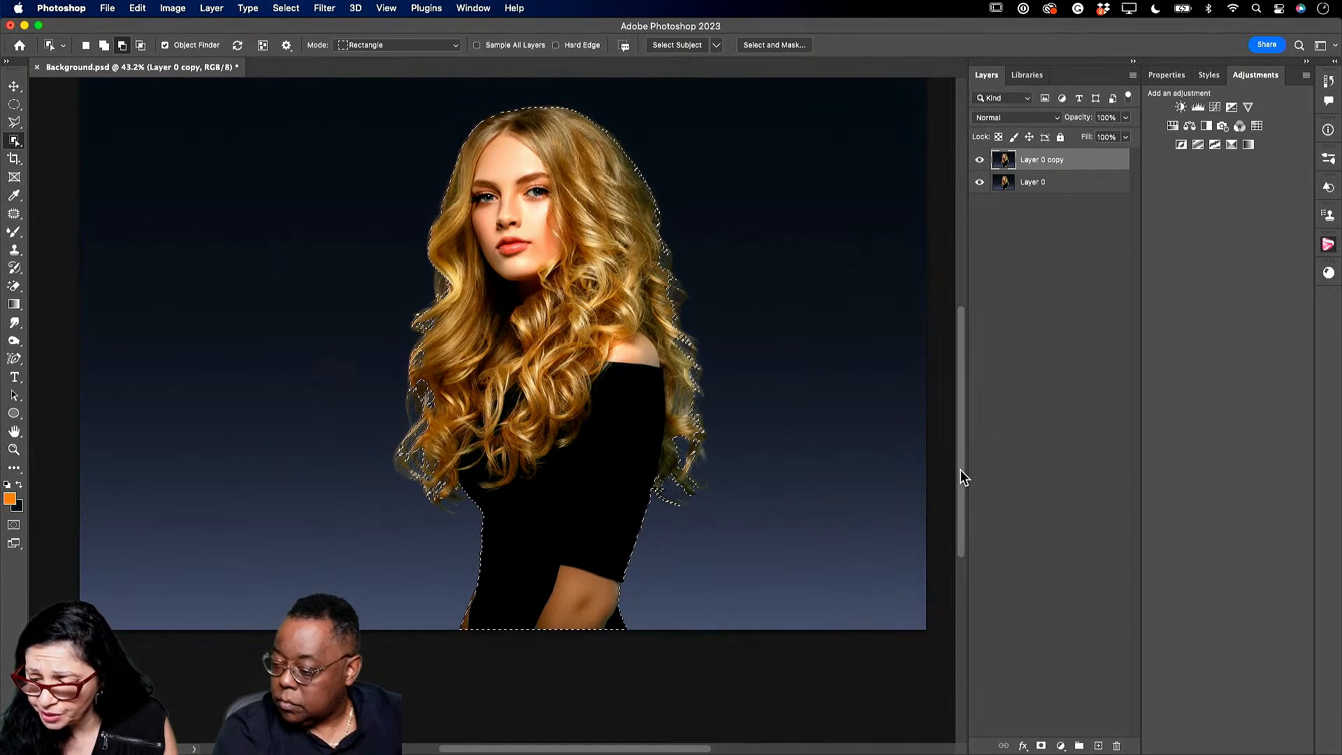
scroll(960, 469, "up", 2)
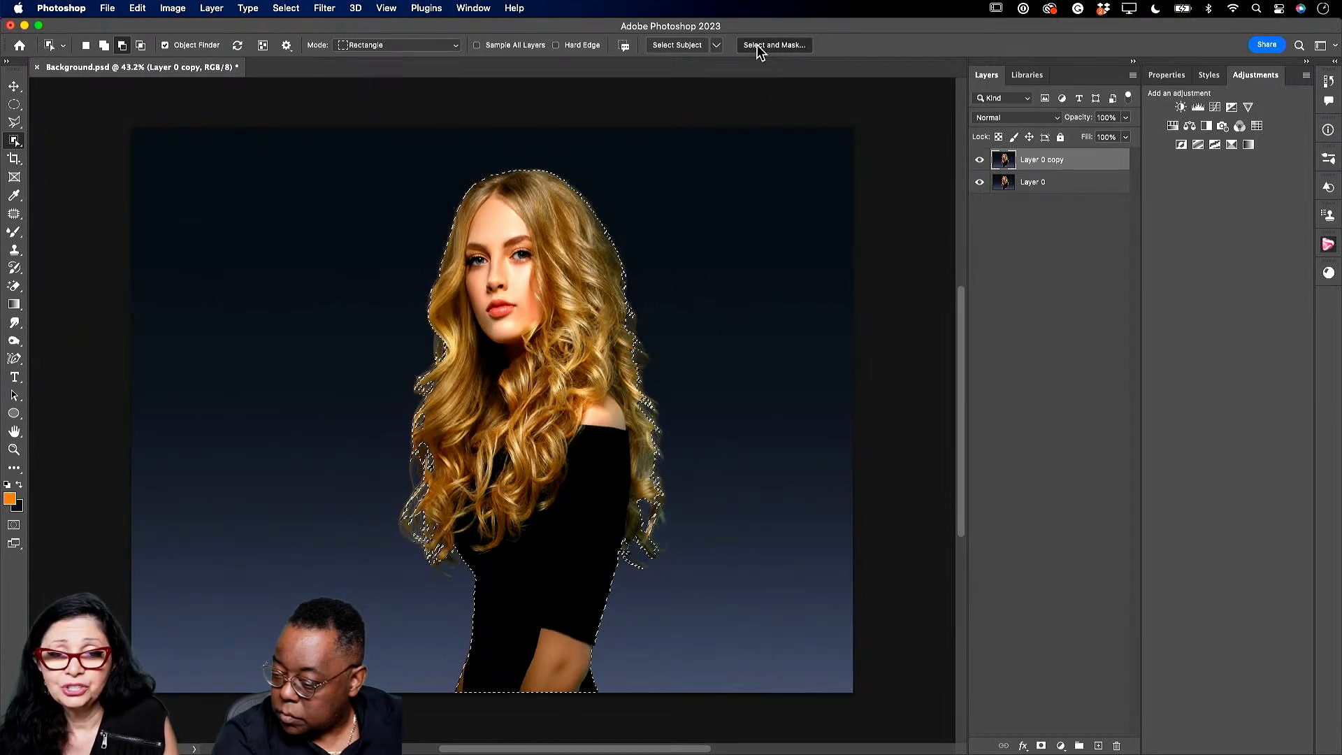
left_click(759, 49)
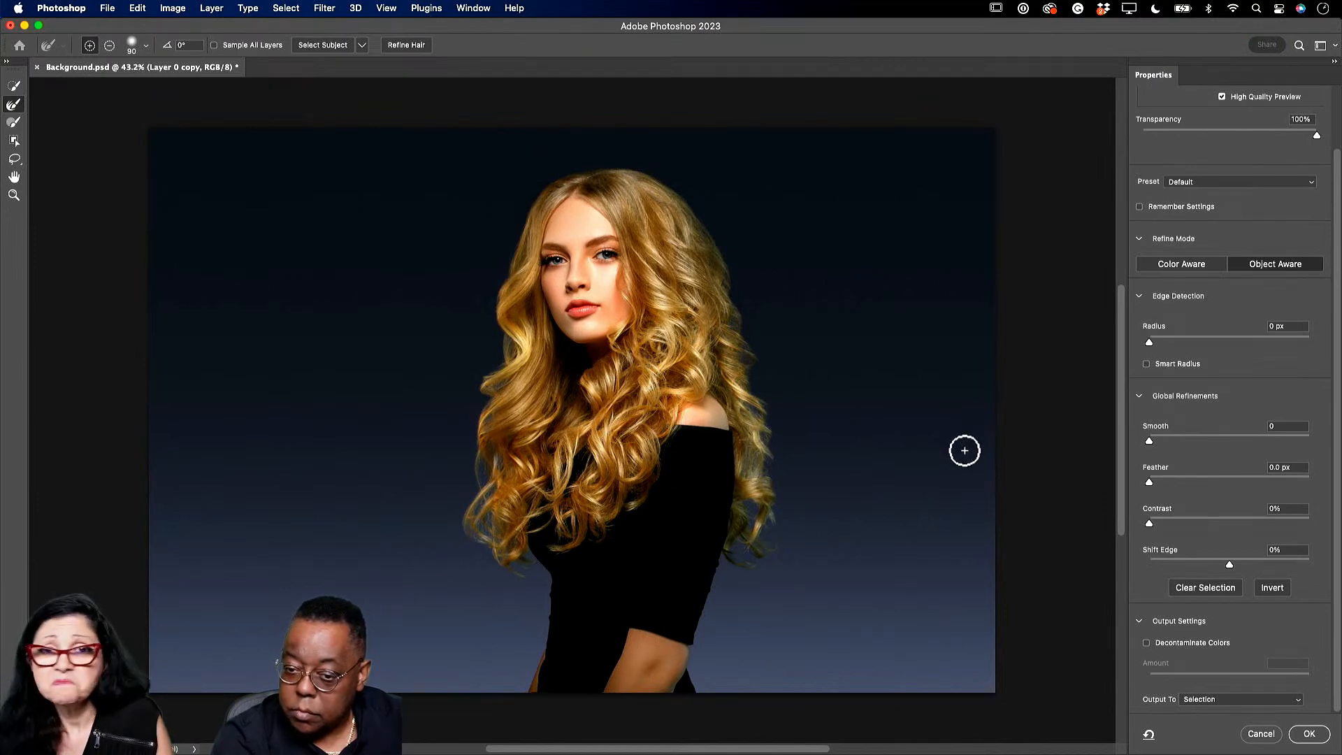
left_click(1146, 643)
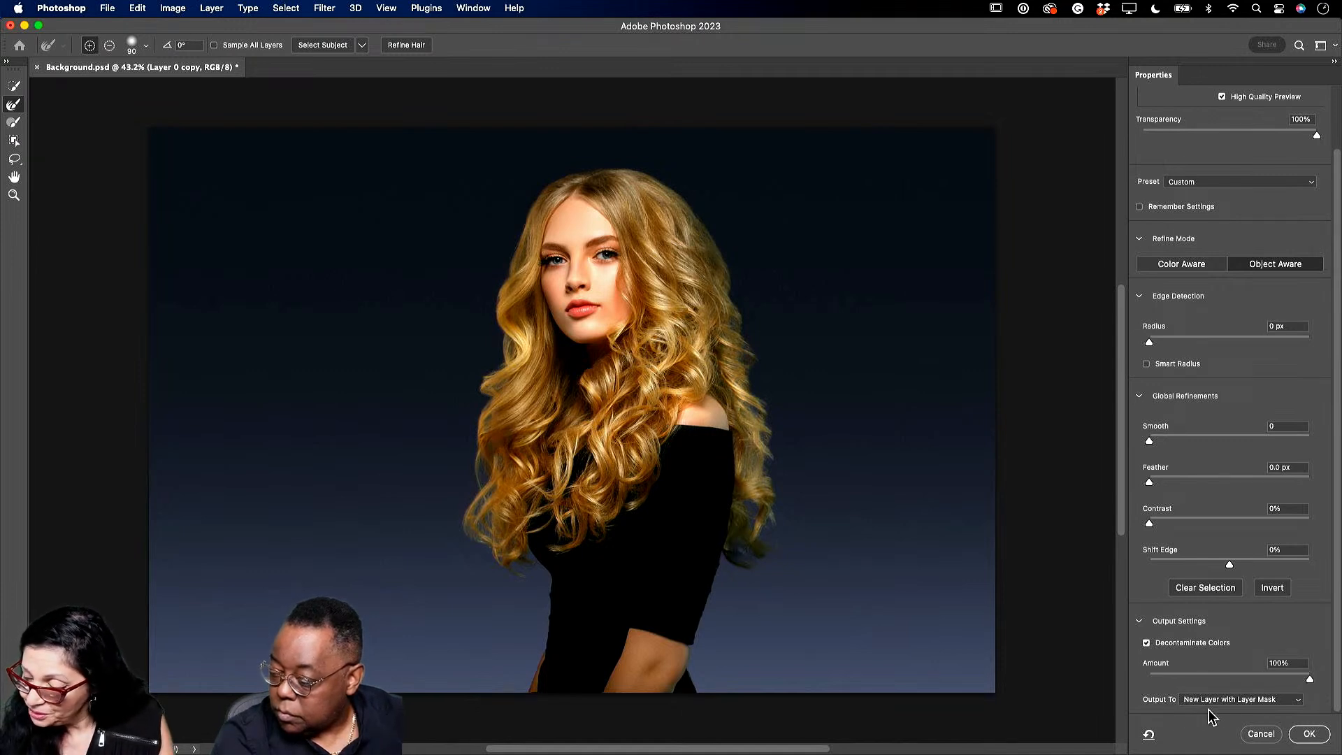
left_click(1309, 735)
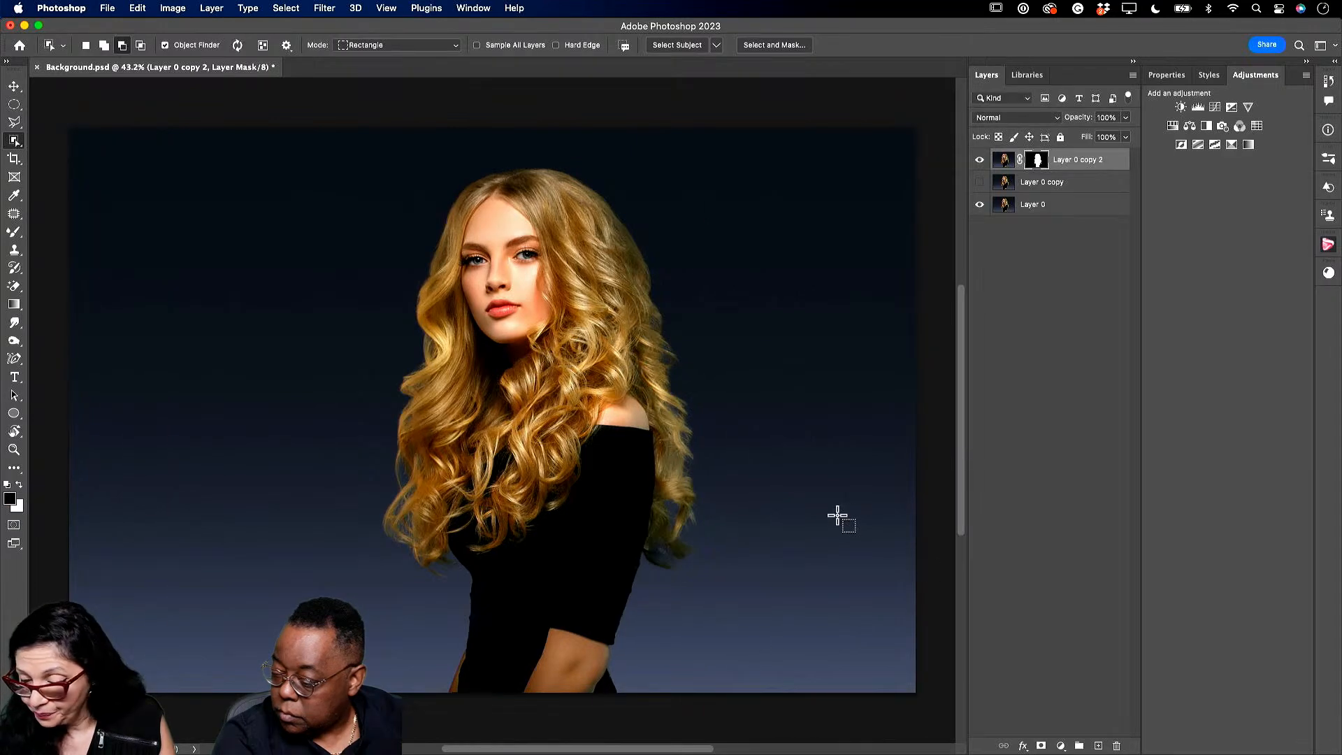
Create a new transparent RGB document of 2688 x 1536 px at 72 ppi and add a second empty layer.
left_click(14, 86)
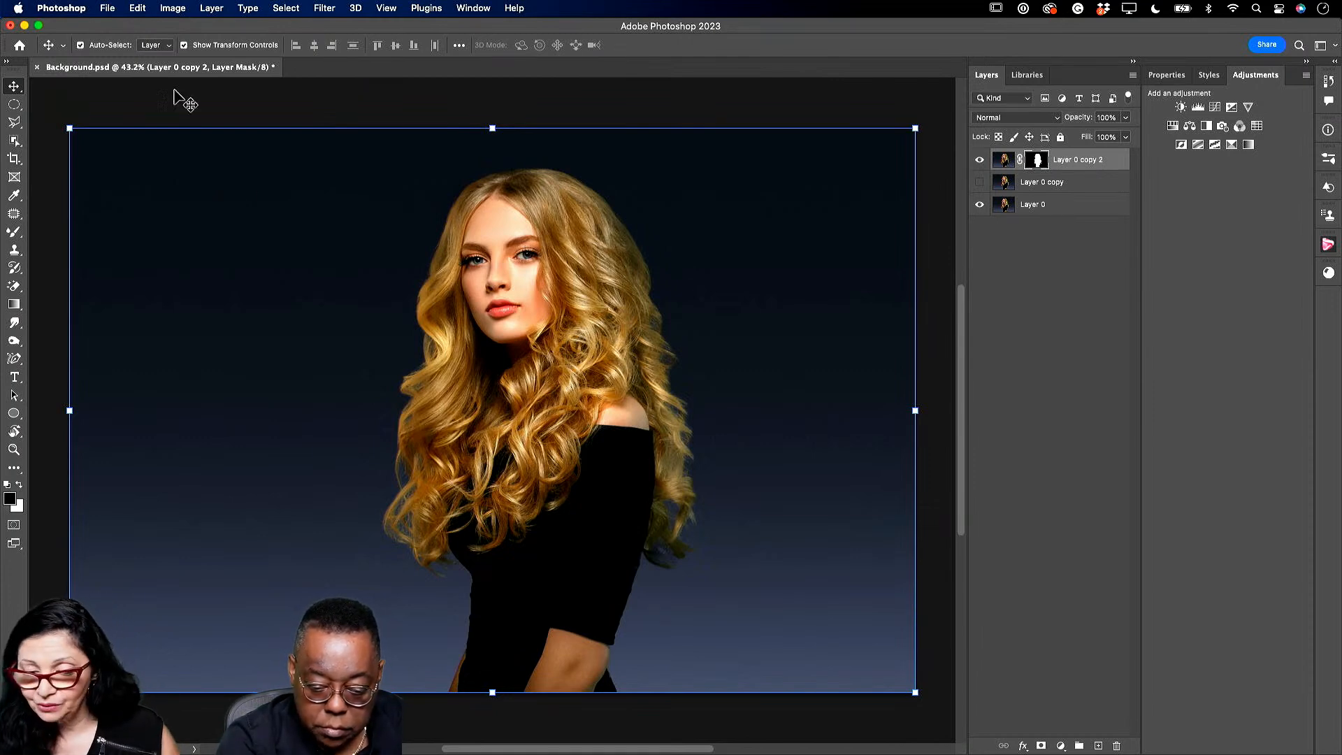
left_click(109, 9)
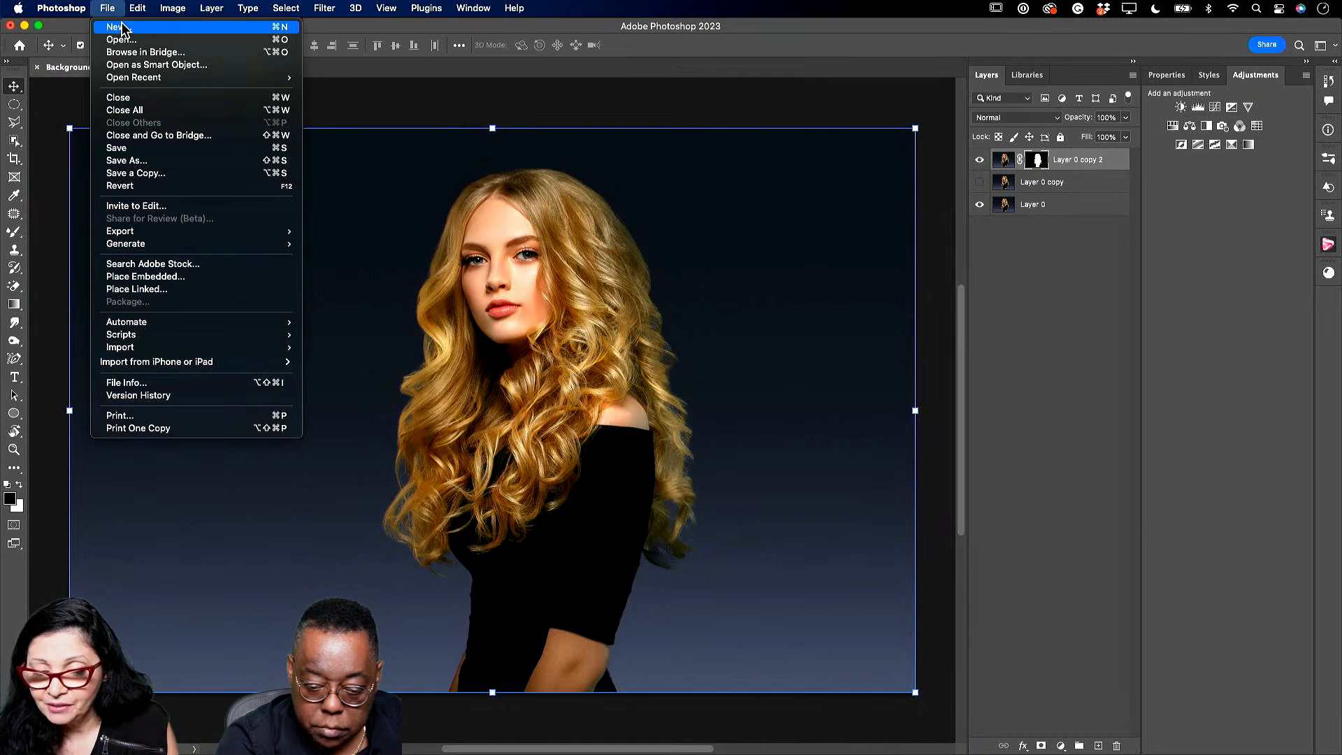
left_click(126, 29)
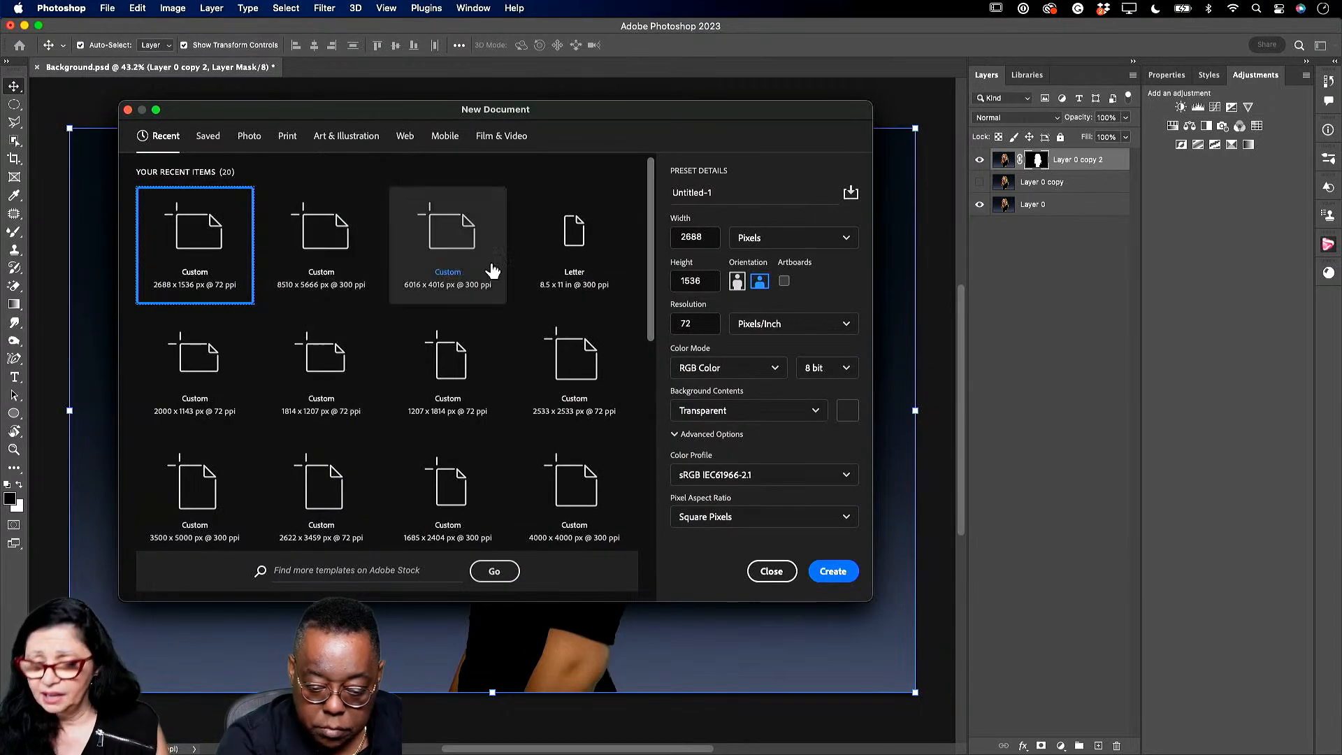
left_click(833, 572)
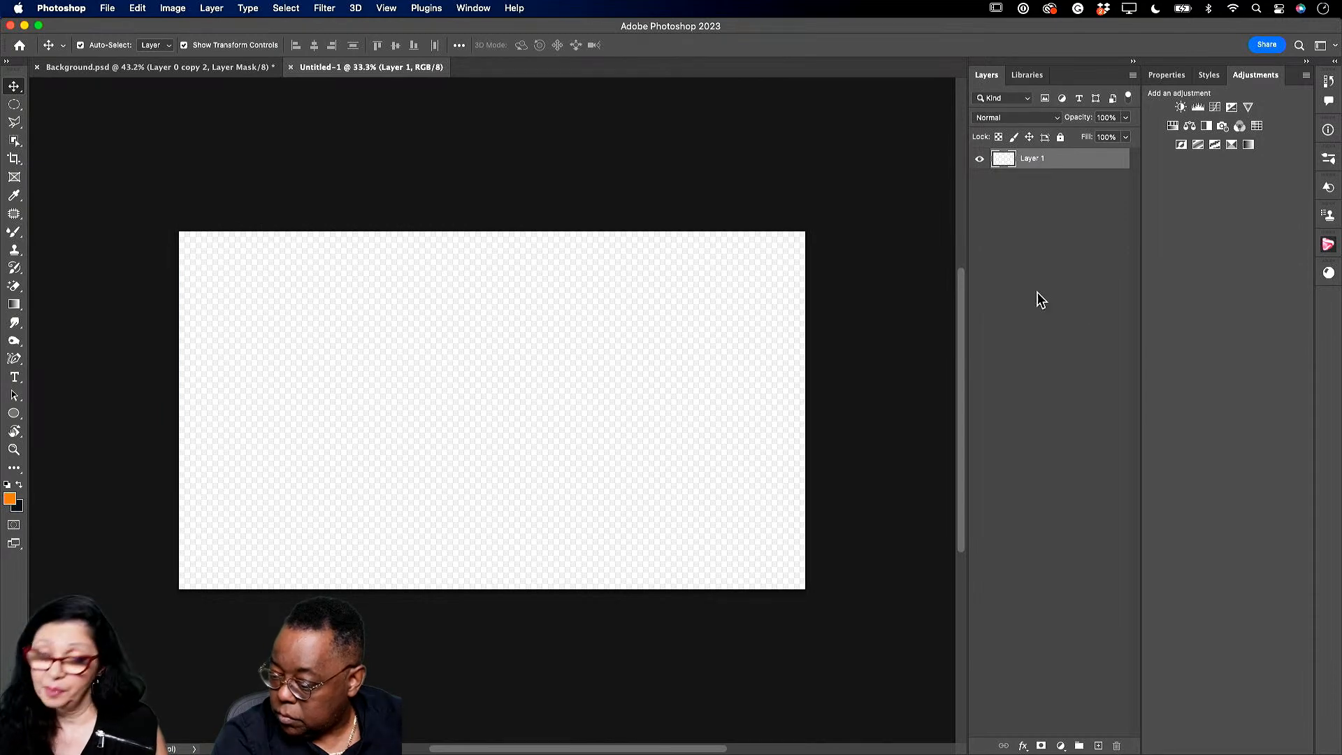
left_click(1099, 746)
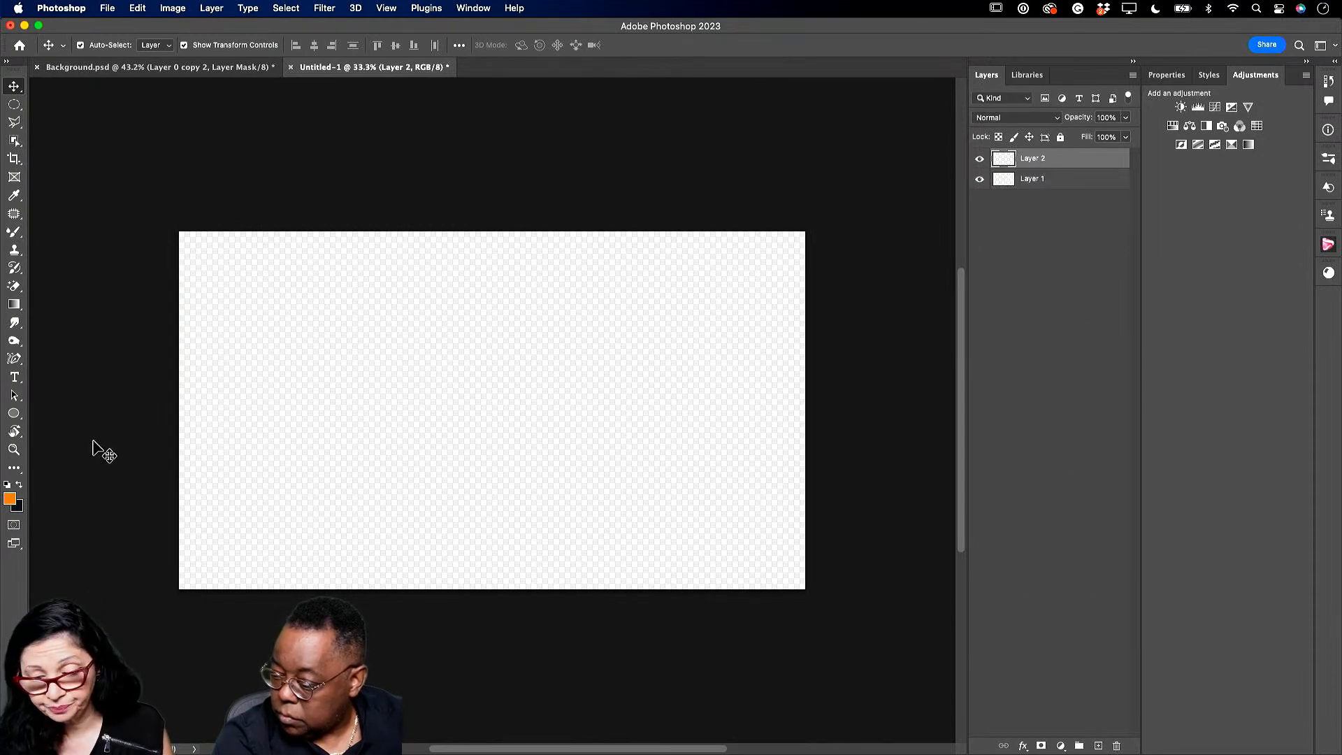
Fill Layer 1 with white using the Paint Bucket tool and hide that layer.
left_click(1042, 179)
key("d")
left_click(20, 485)
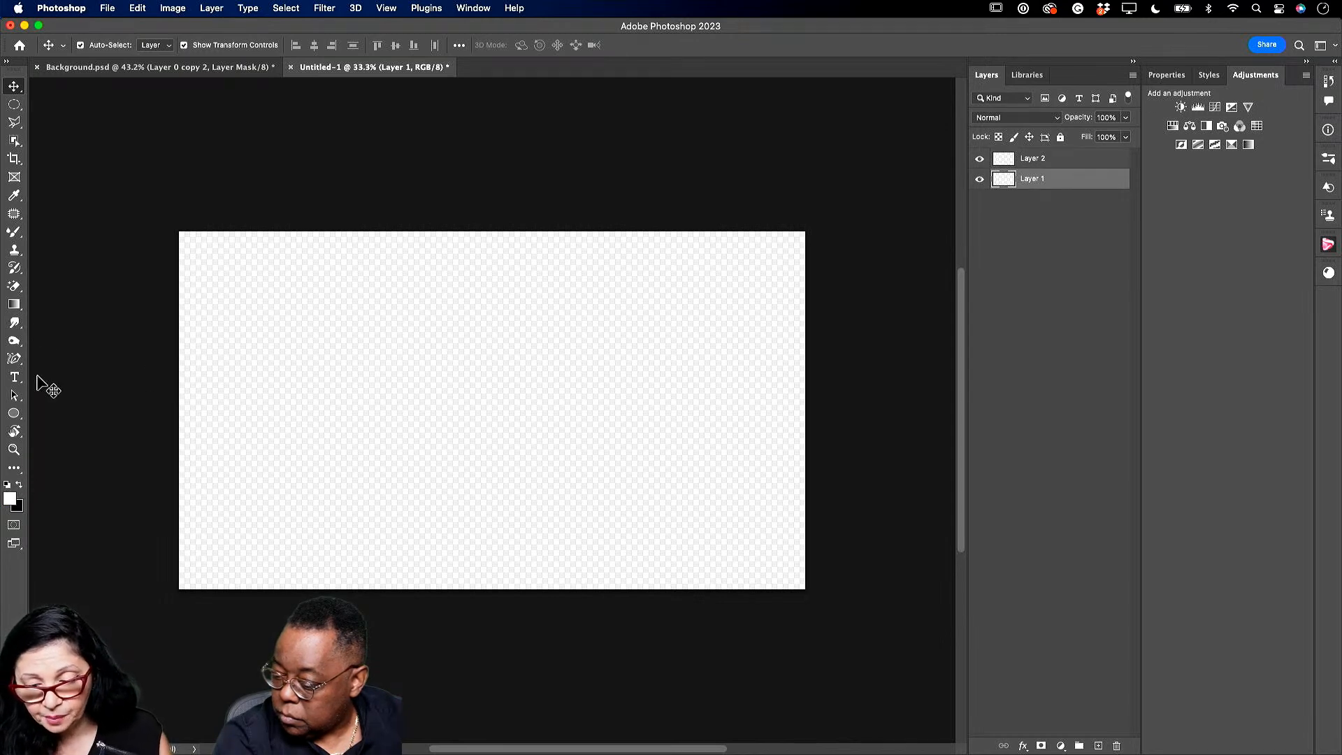
left_click(14, 304)
left_click(67, 316)
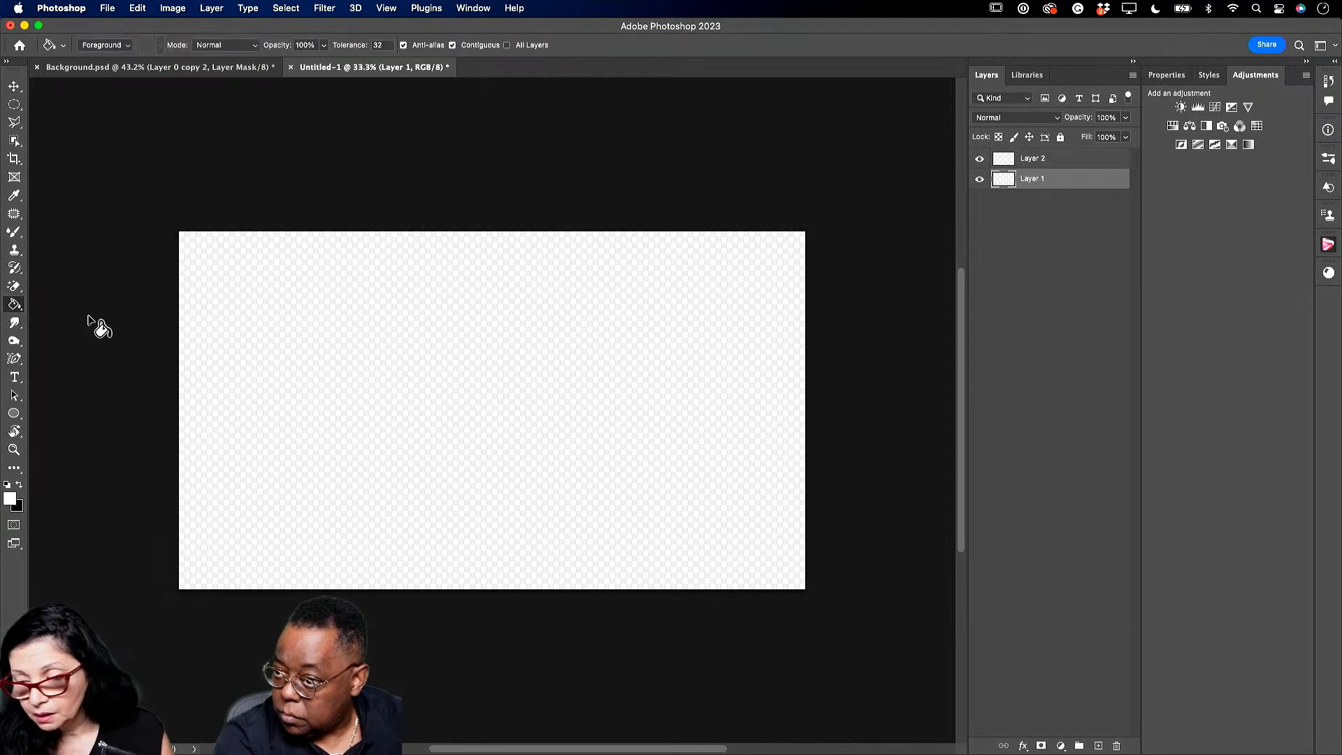
left_click(470, 327)
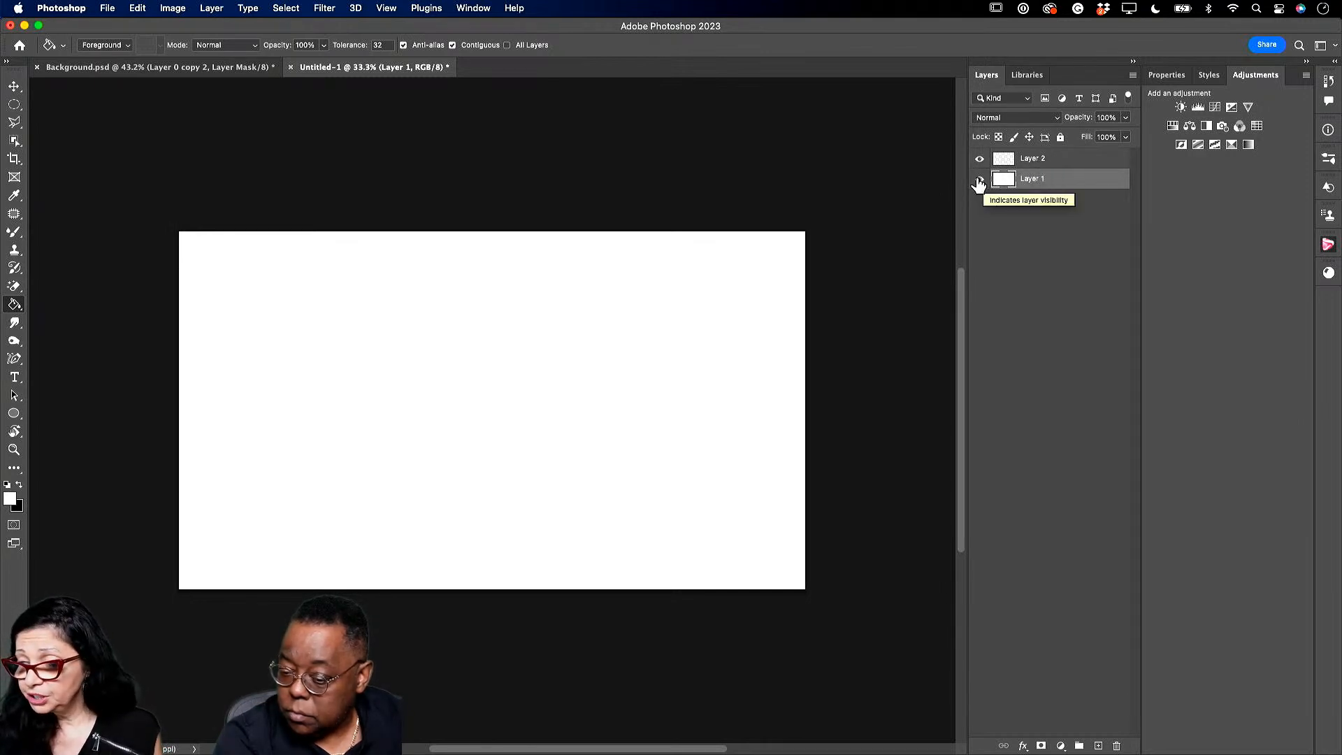
left_click(979, 179)
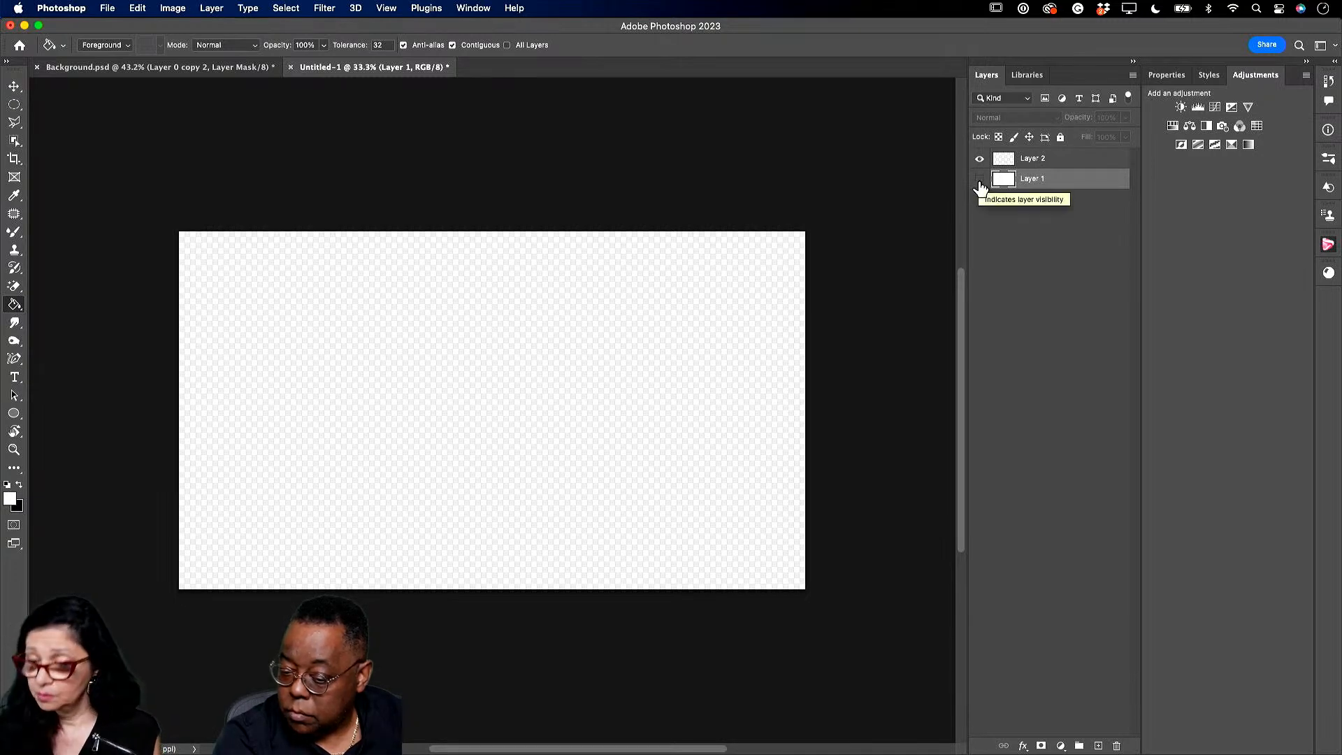
Draw a yellow-filled circular shape without a stroke on Layer 2 using the Ellipse tool.
left_click(1046, 159)
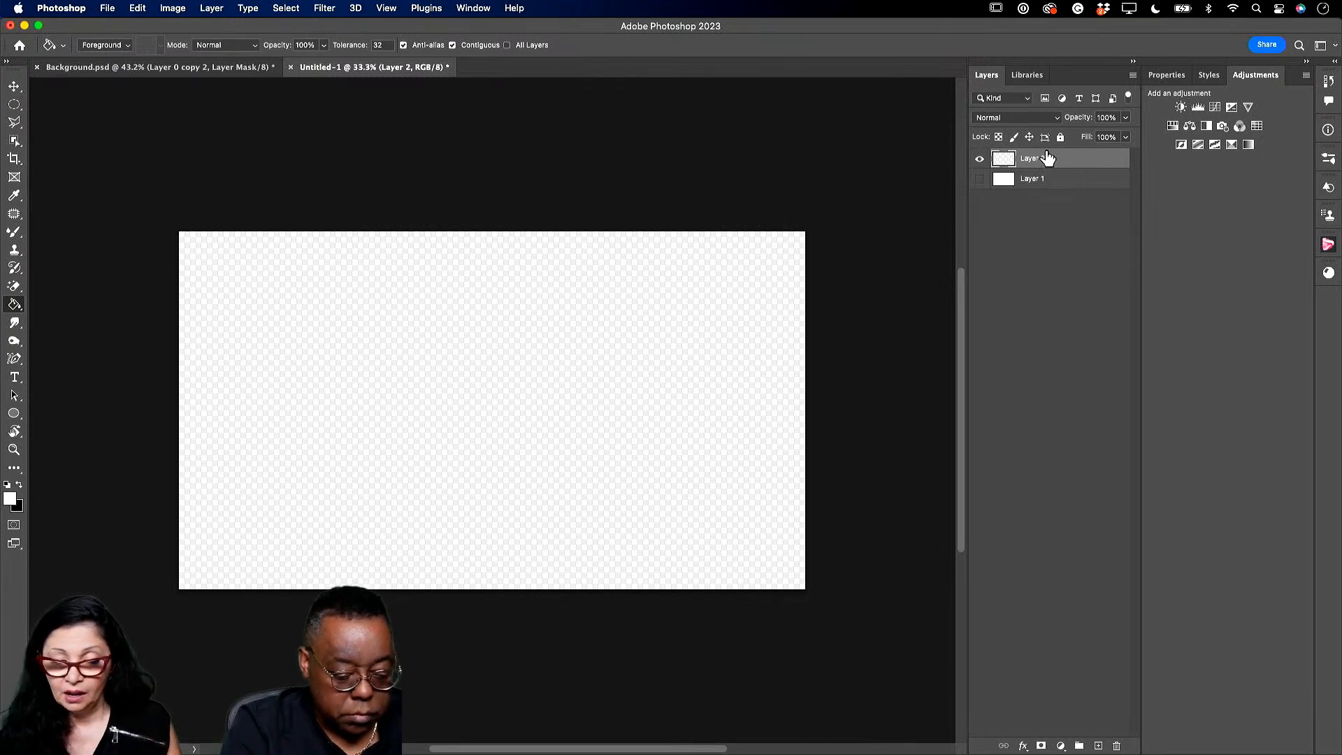
left_click(14, 414)
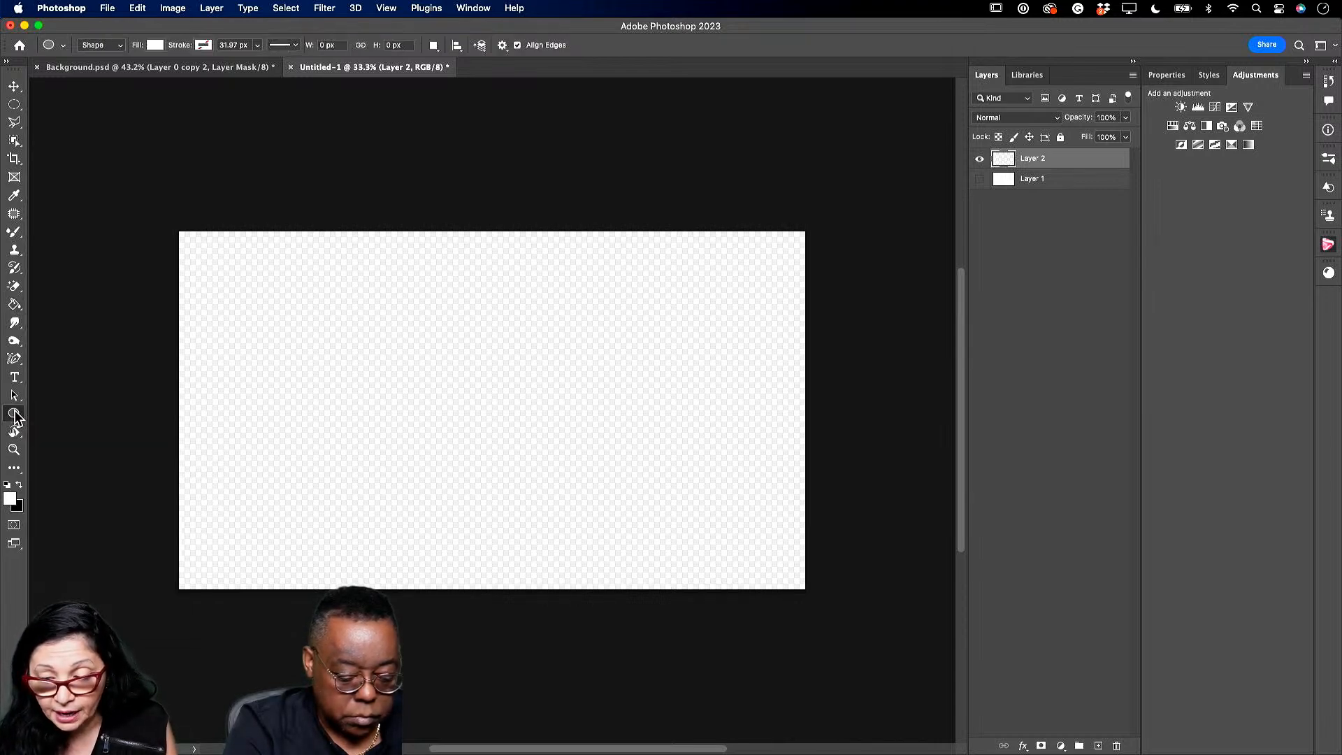
left_click(155, 46)
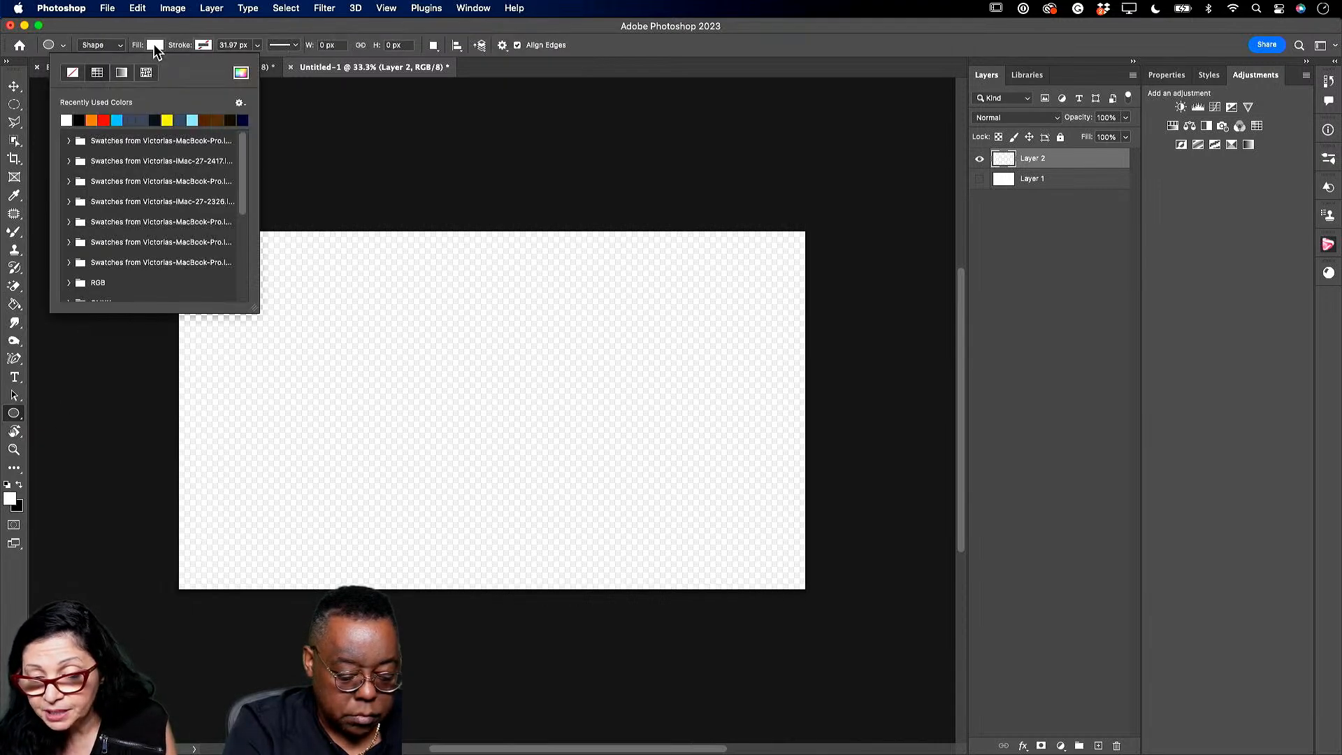
left_click(167, 121)
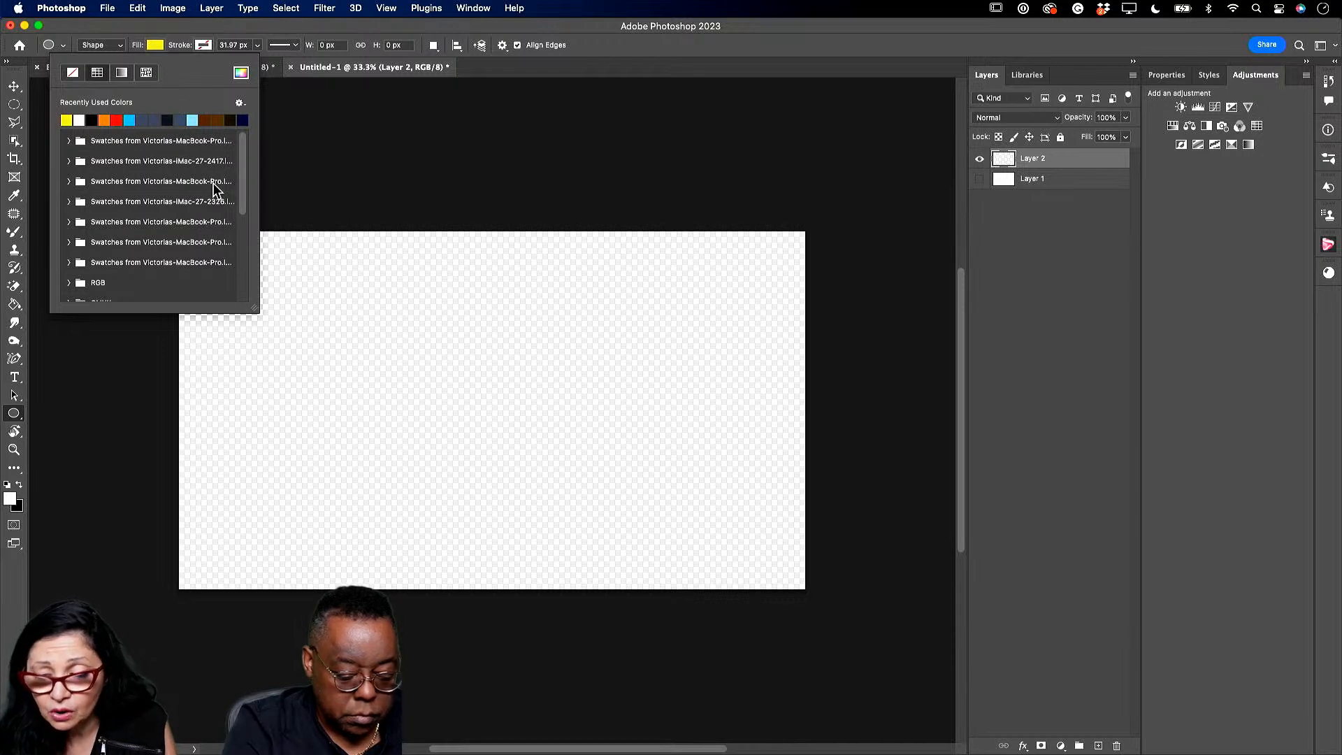
left_click(387, 305)
left_click_drag(374, 286, 552, 460)
Center the yellow circle on the canvas and enlarge it to about 951 x 928 px.
left_click(14, 85)
left_click_drag(451, 344, 463, 368)
mouse_move(393, 321)
left_mouse_down()
mouse_move(369, 299)
mouse_move(370, 315)
left_mouse_up()
left_click_drag(492, 419, 525, 432)
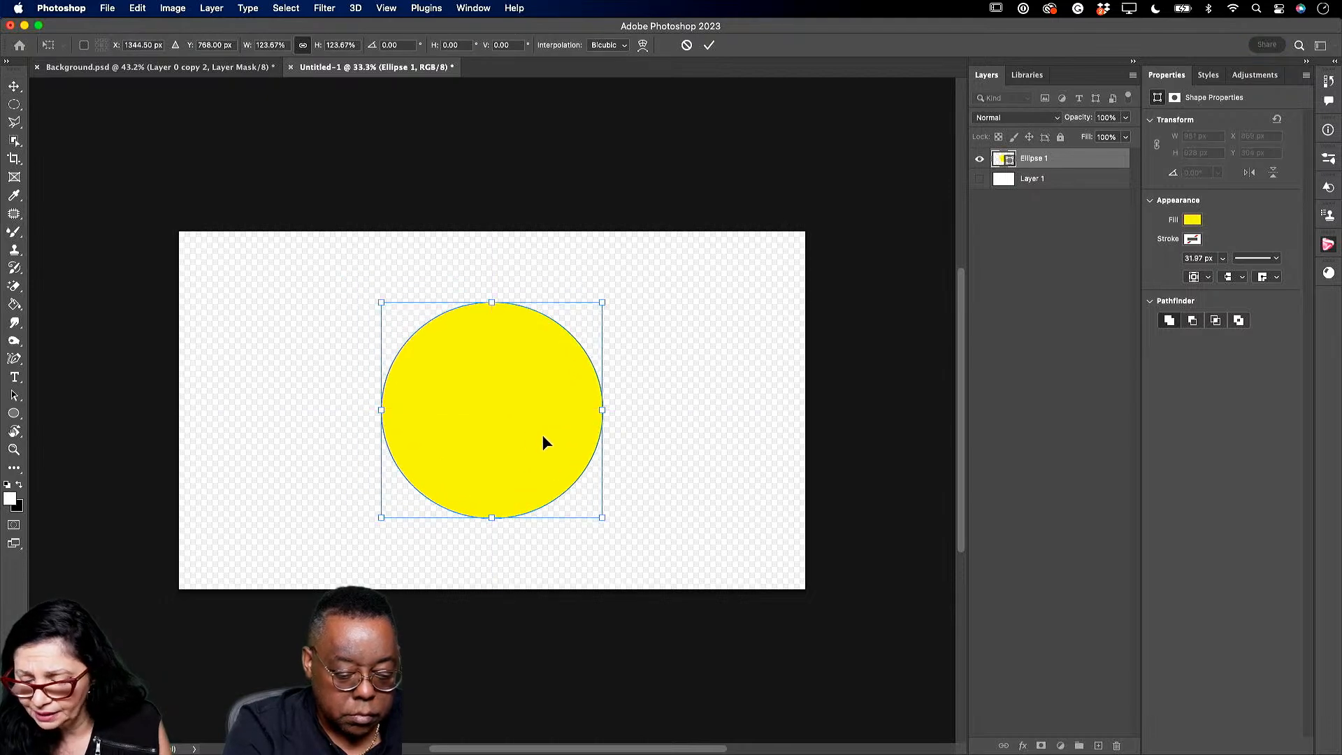
left_click(709, 45)
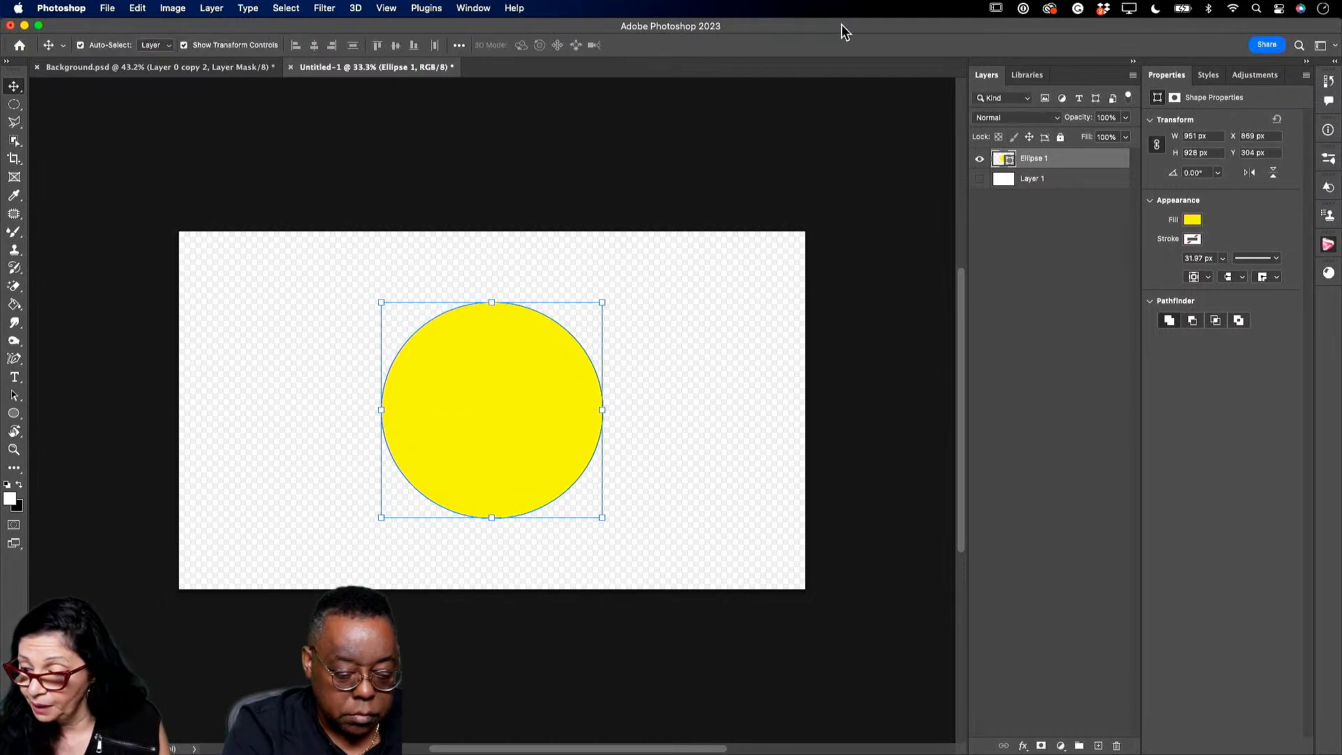
Define the yellow circle artwork as a pattern named "Adobe Live".
left_click(139, 9)
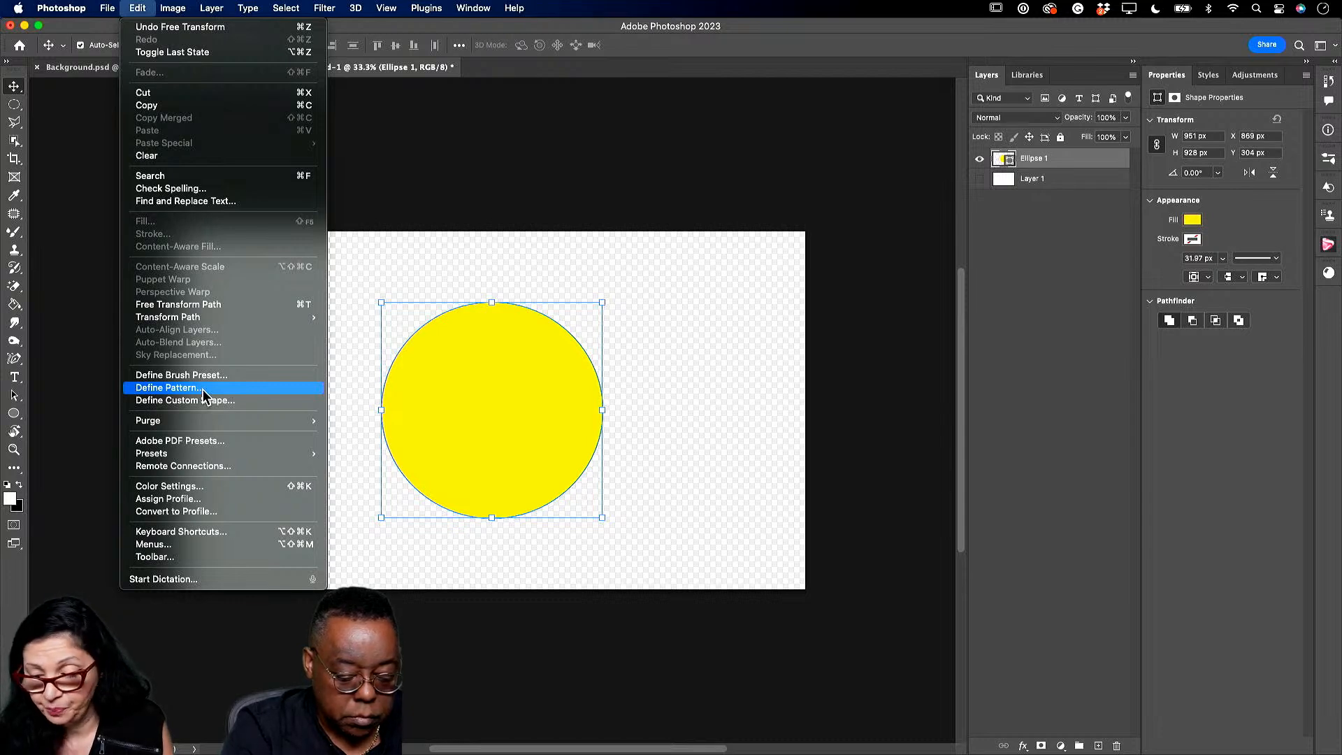
left_click(202, 389)
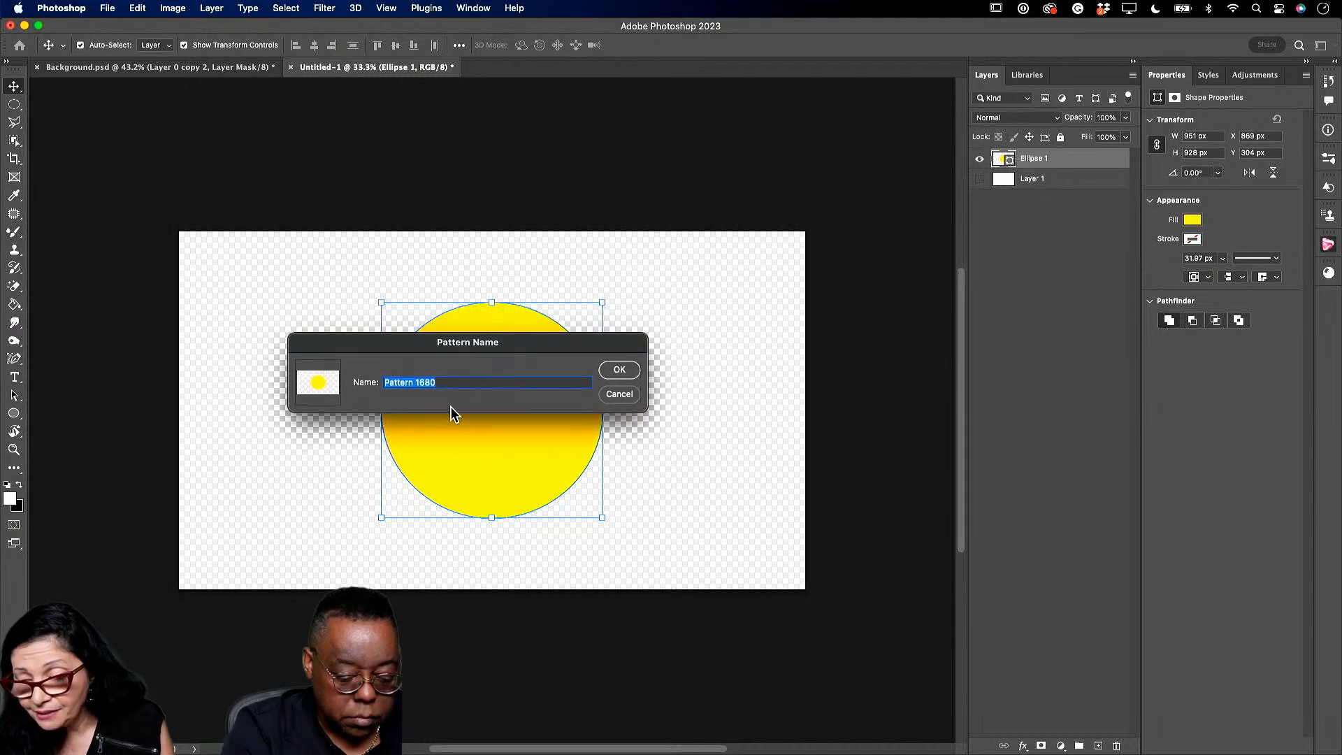
type("Adobe Live")
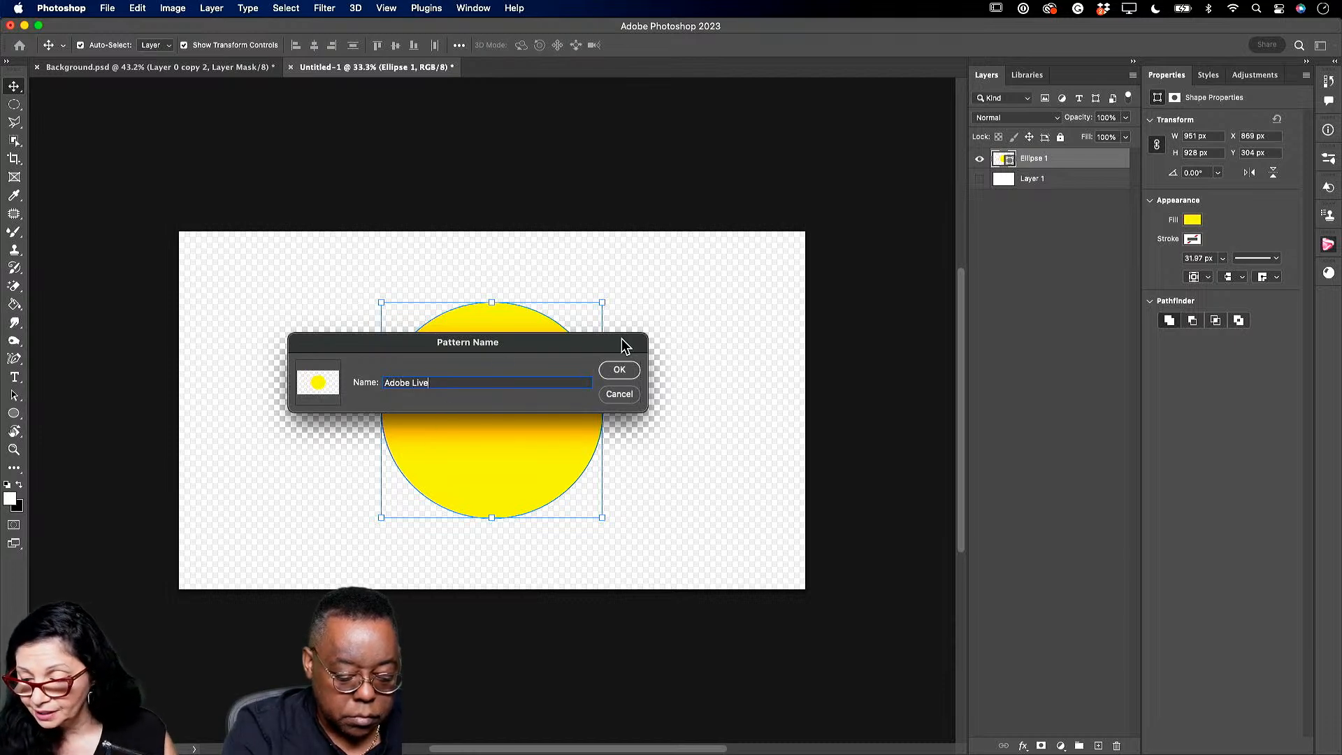
left_click(629, 371)
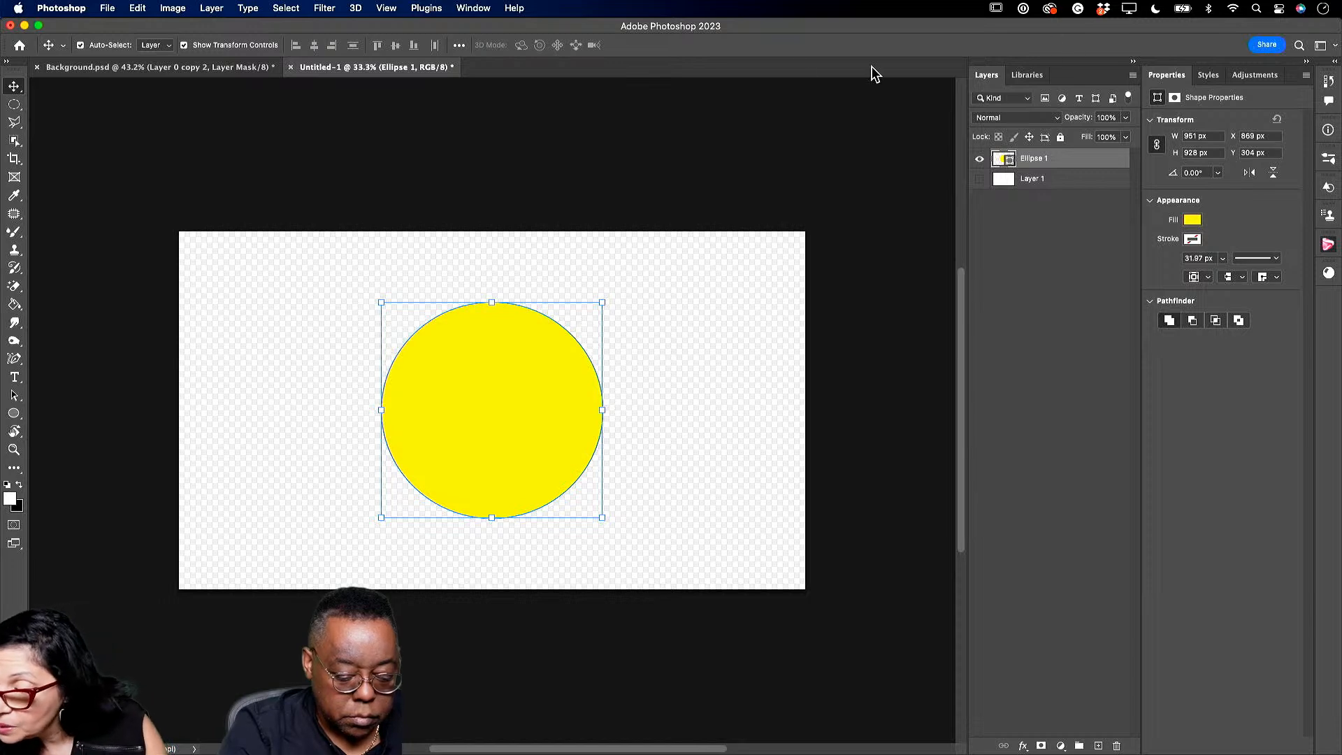
Show the Patterns panel and select the new yellow circle pattern at the end of its list.
left_click(475, 8)
mouse_move(499, 12)
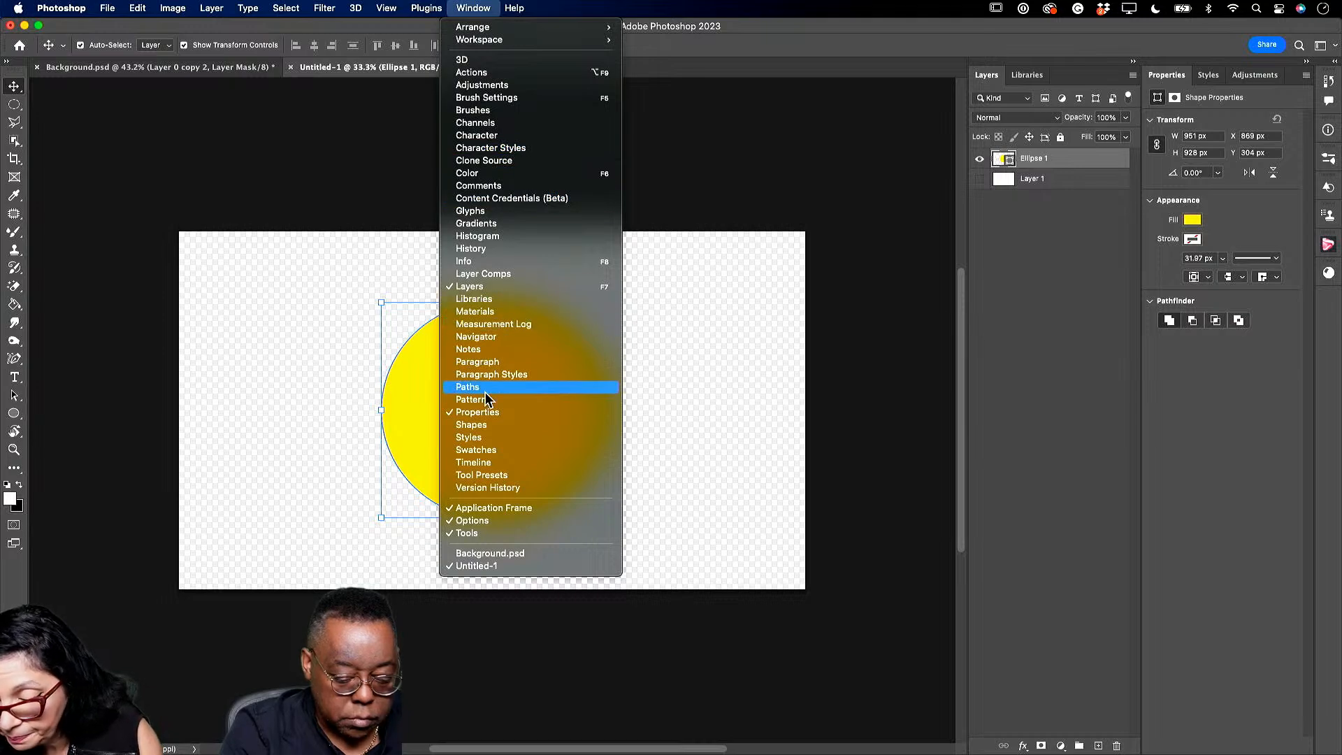
left_click(895, 360)
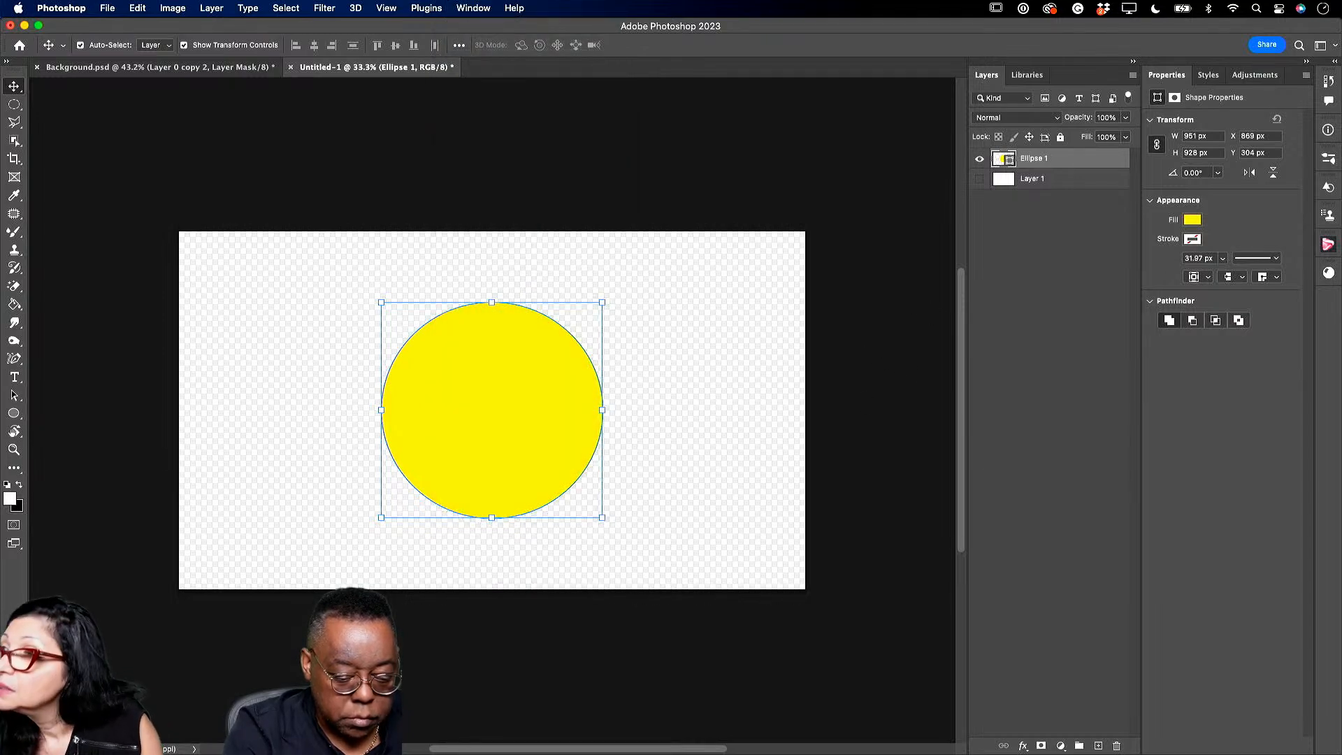
left_click_drag(535, 0, 868, 92)
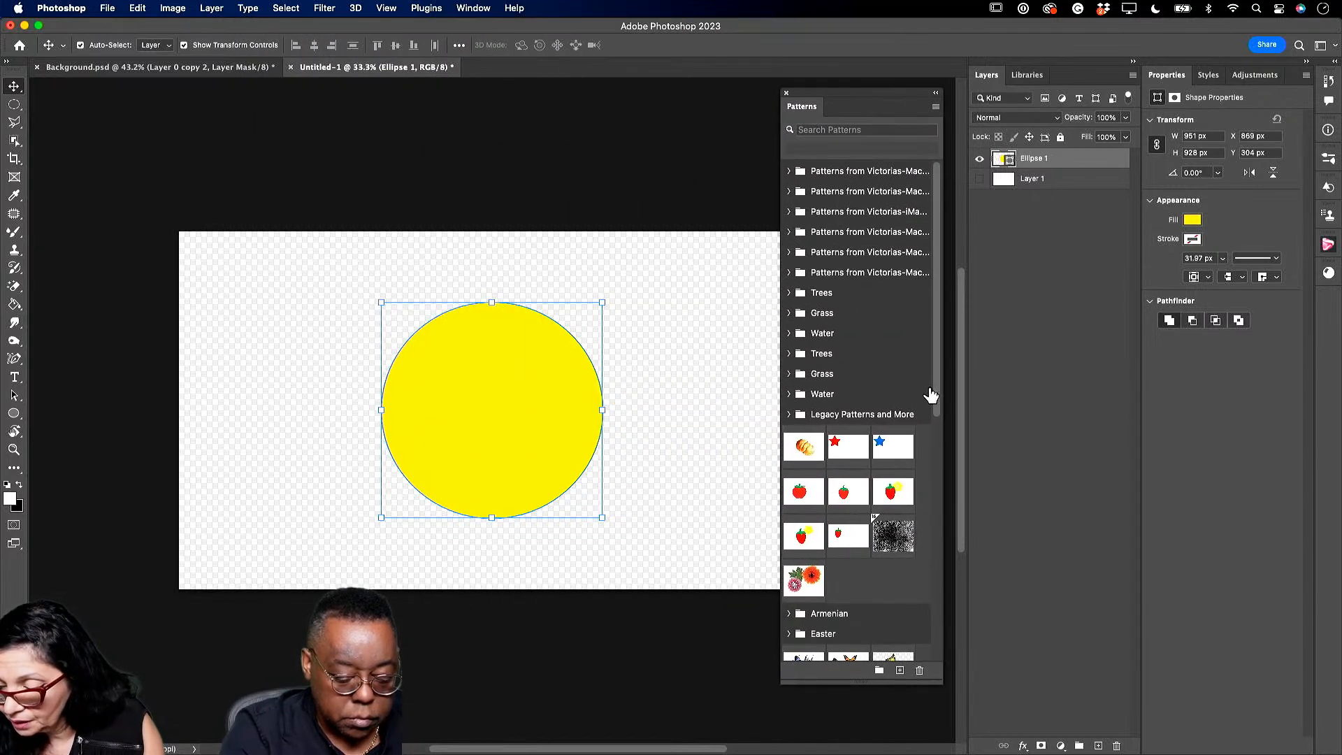
left_click_drag(938, 377, 947, 655)
left_click(849, 639)
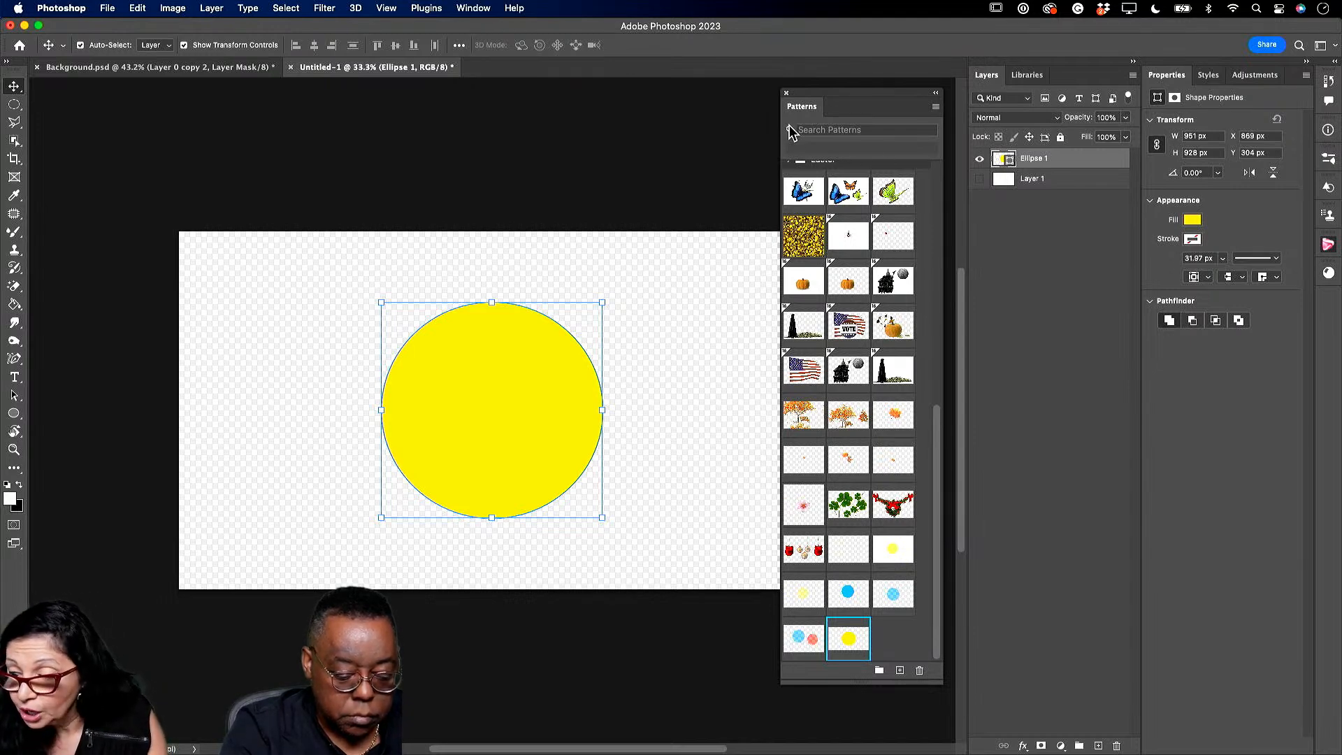
left_click_drag(809, 91, 819, 93)
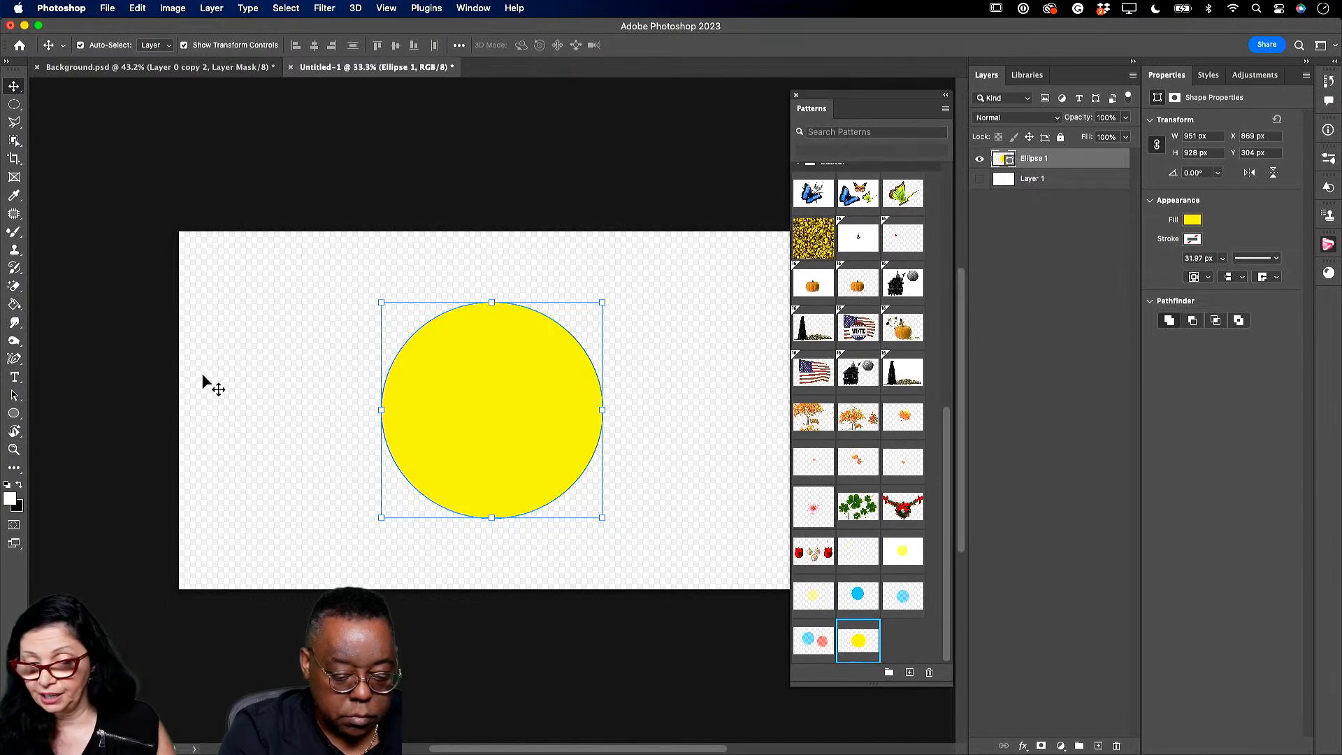
Switch to Background.psd and dock the floating Patterns panel in the same group as Properties, Styles and Adjustments.
left_click(176, 67)
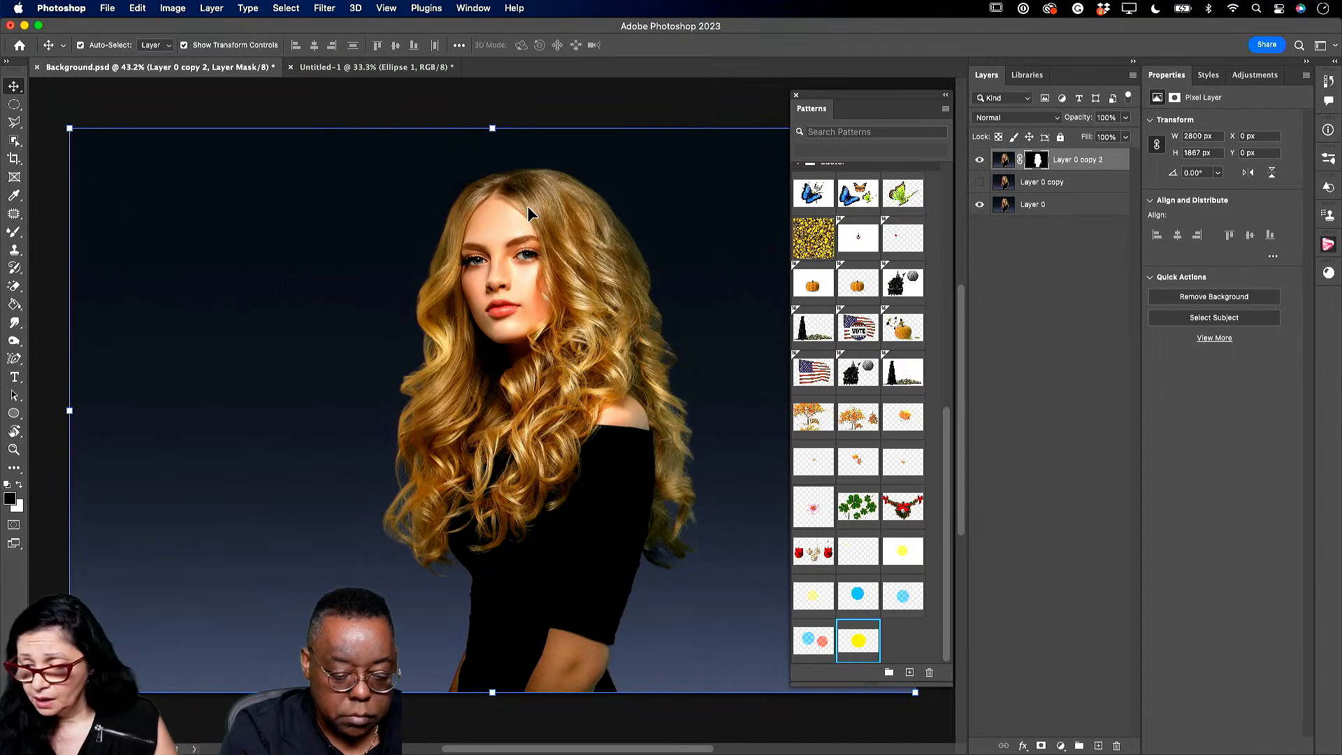
left_click_drag(824, 100, 1085, 73)
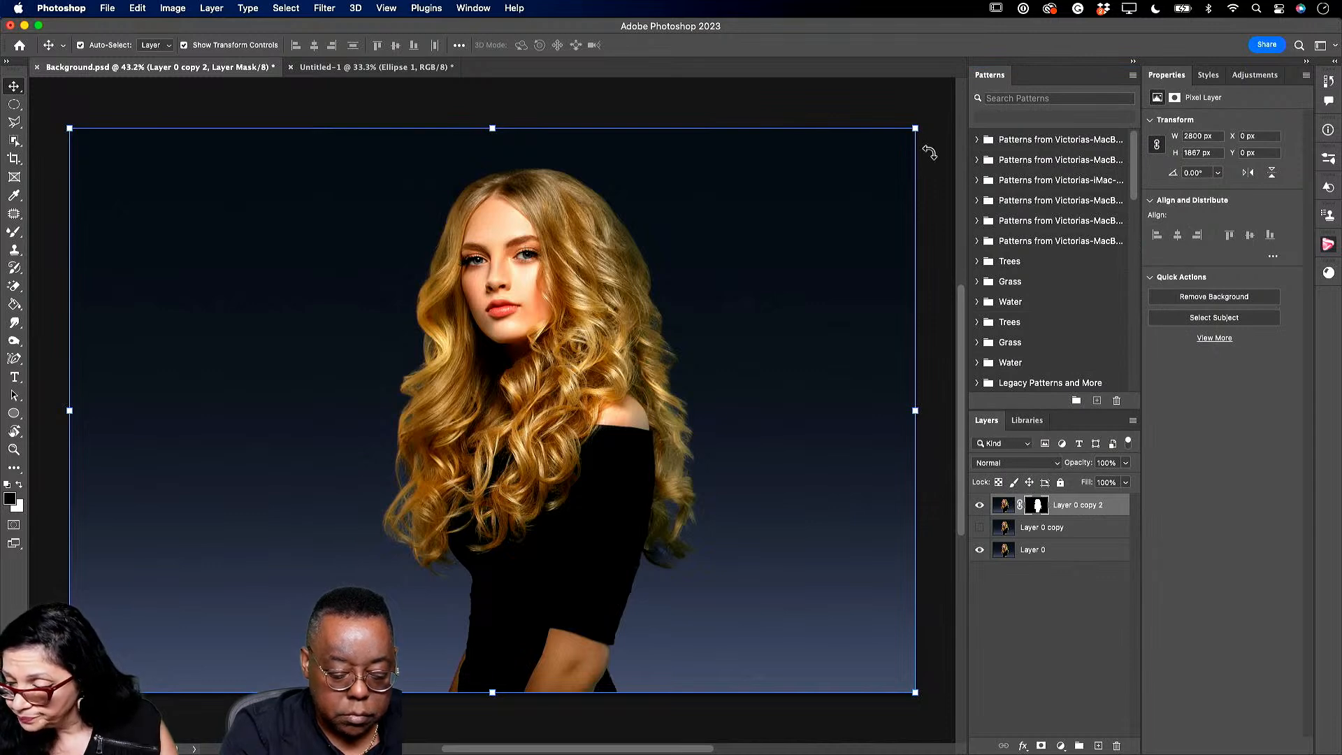
left_click_drag(982, 85, 1261, 78)
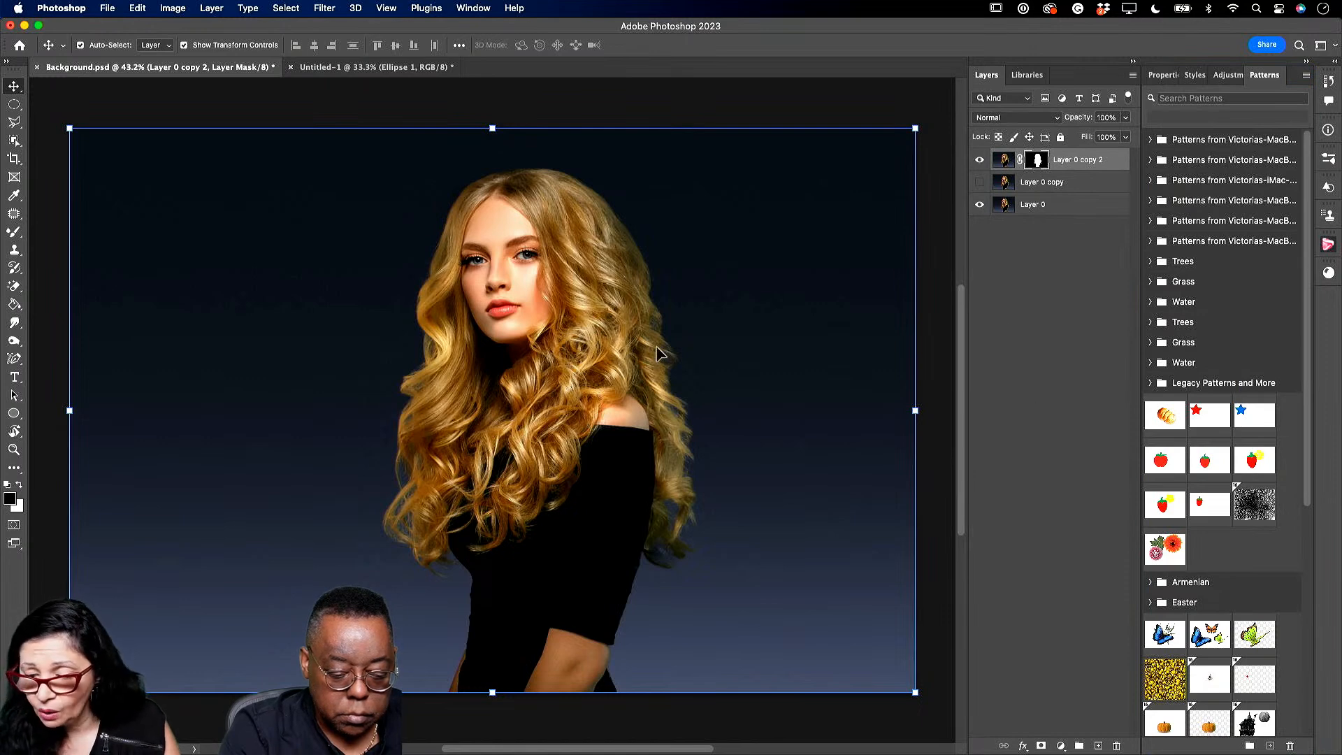
Delete the hidden Layer 0 copy, check the cut-out without Layer 0, and add an empty layer directly above Layer 0.
left_click(1079, 186)
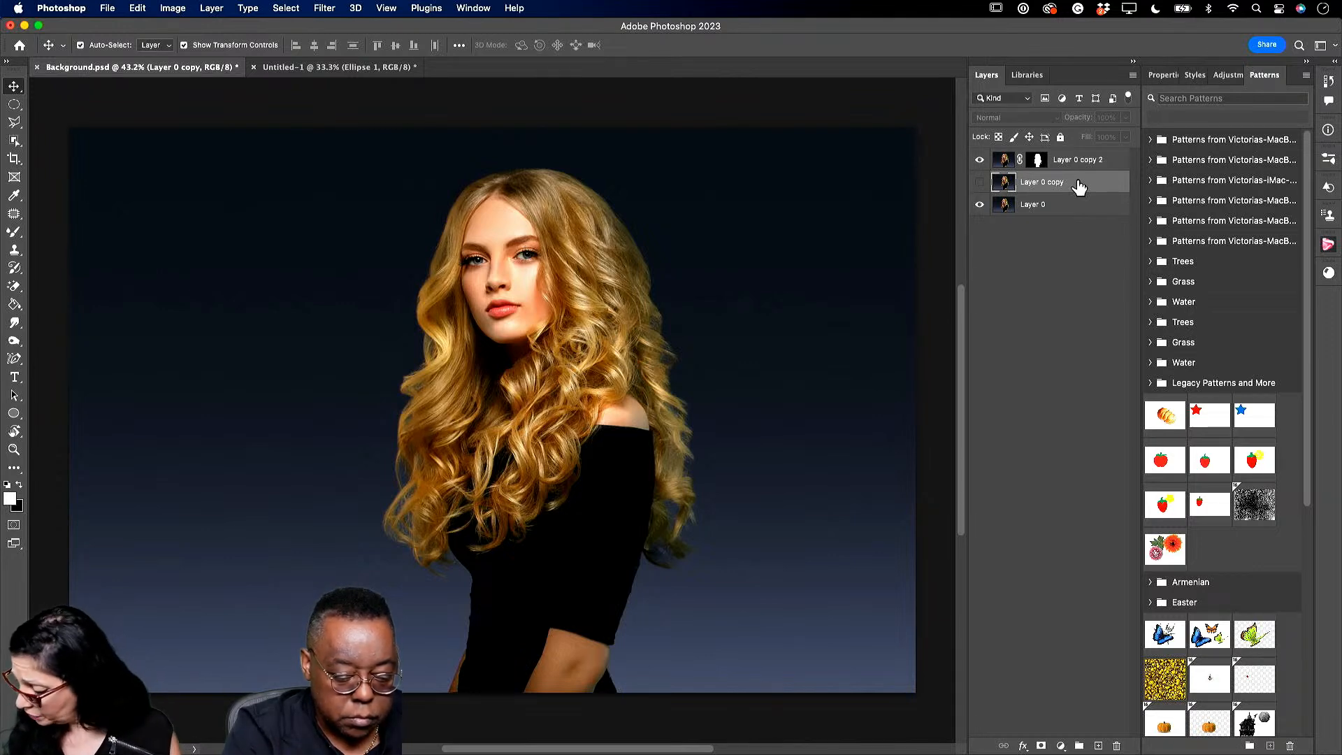
key("Delete")
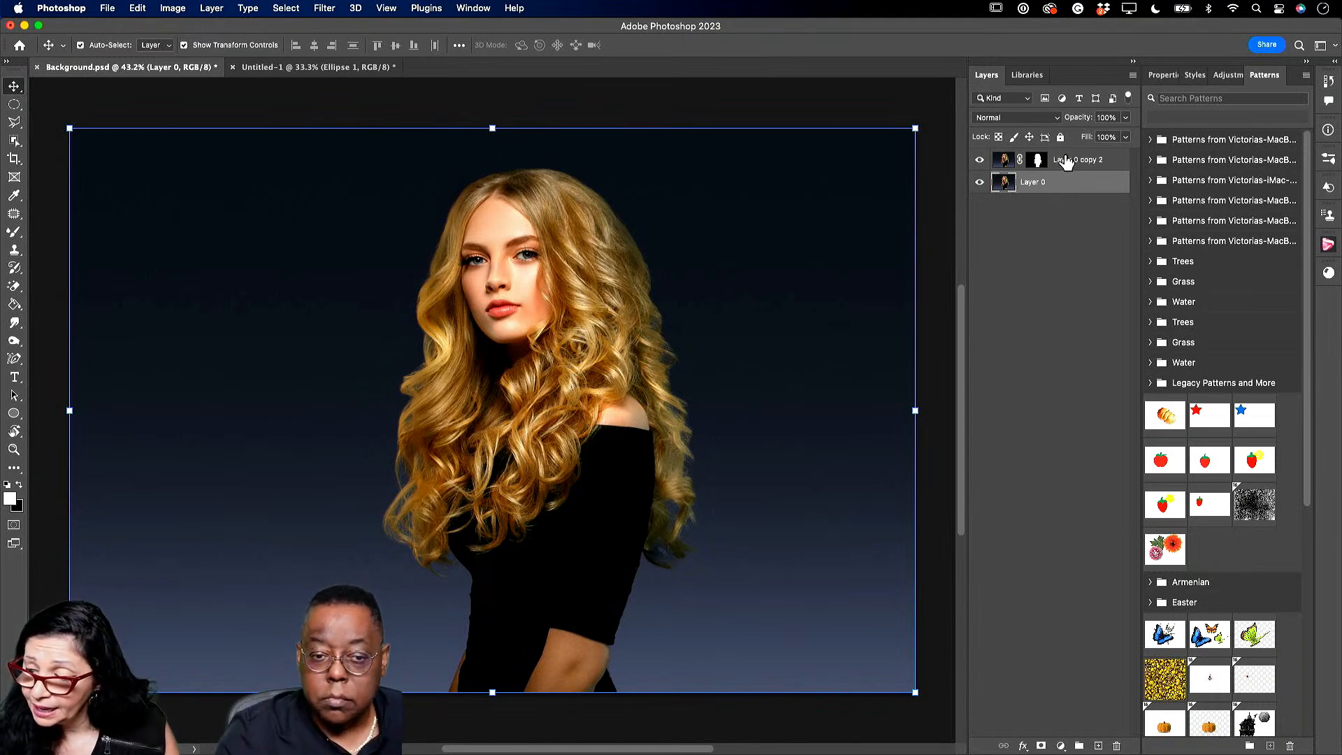
left_click(979, 182)
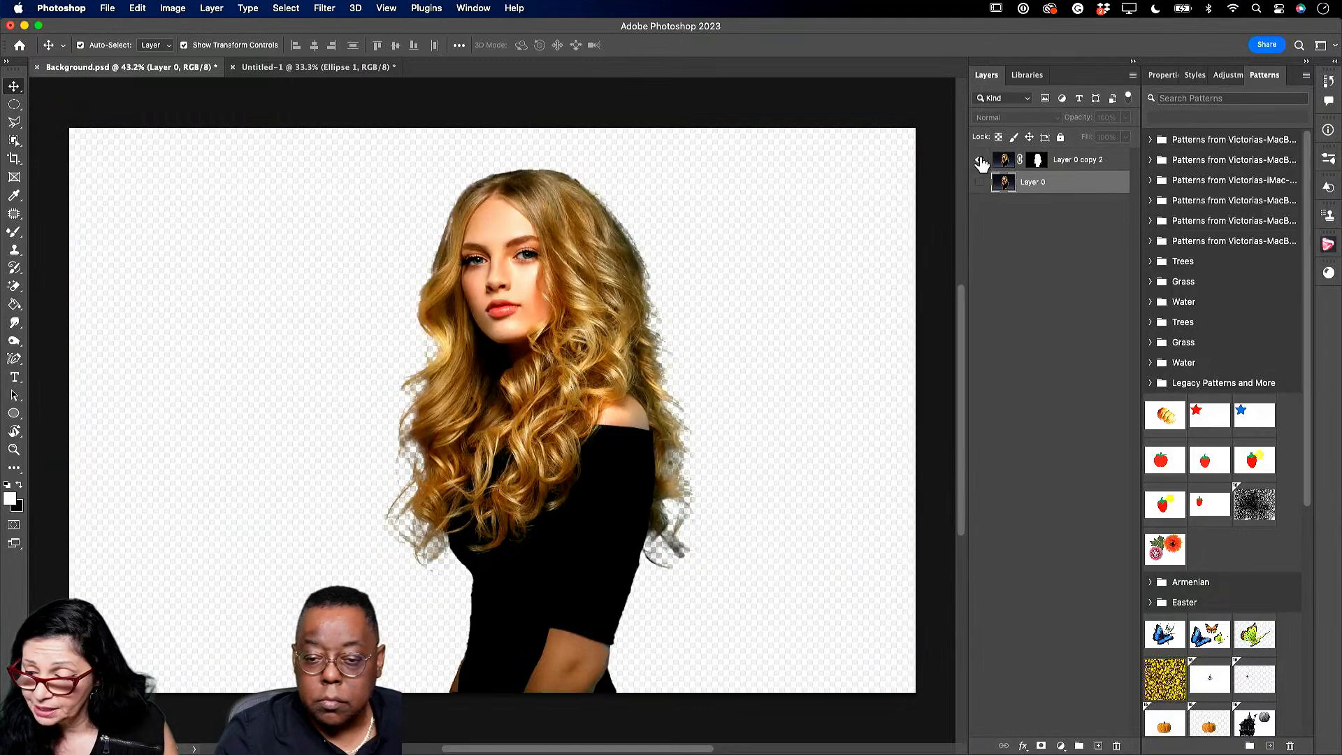
left_click(981, 183)
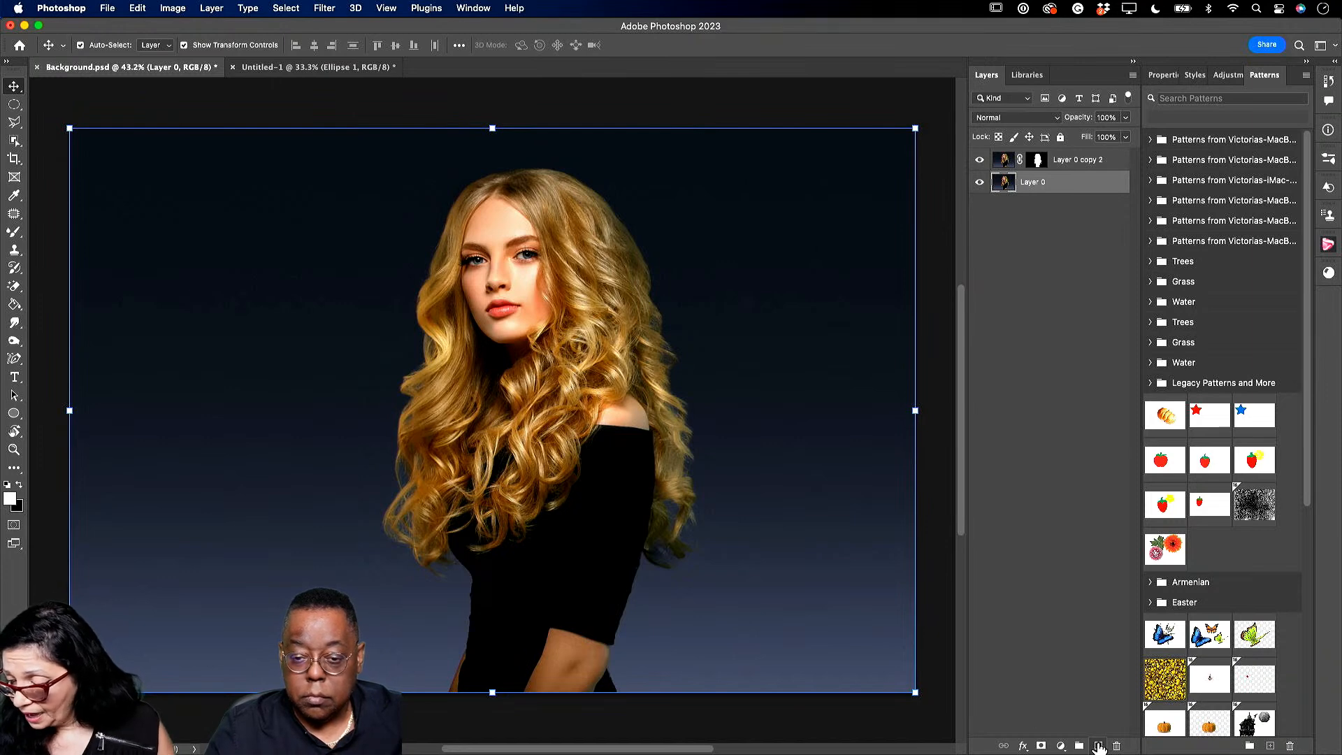
left_click(1098, 746)
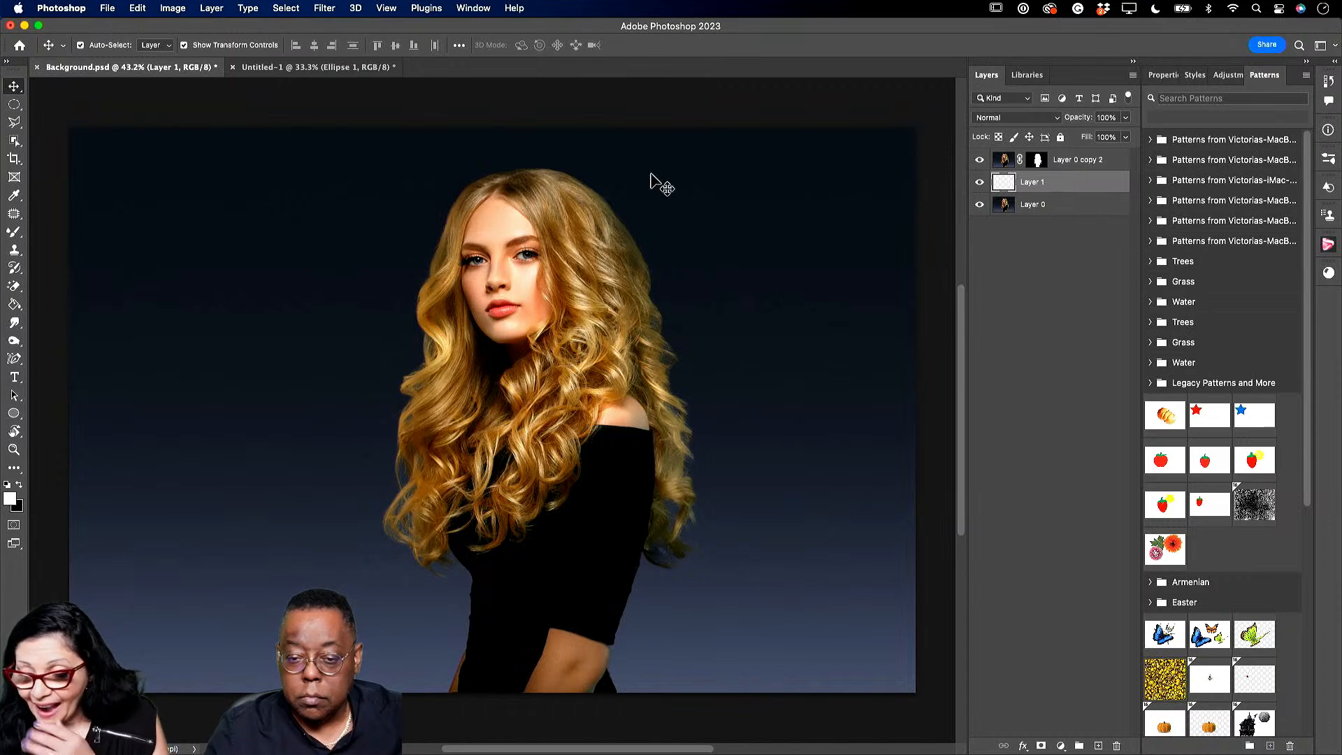
Sample the dark blue backdrop as the foreground color and draw a radial gradient on Layer 1 from the canvas's bottom edge to its top.
left_click(15, 196)
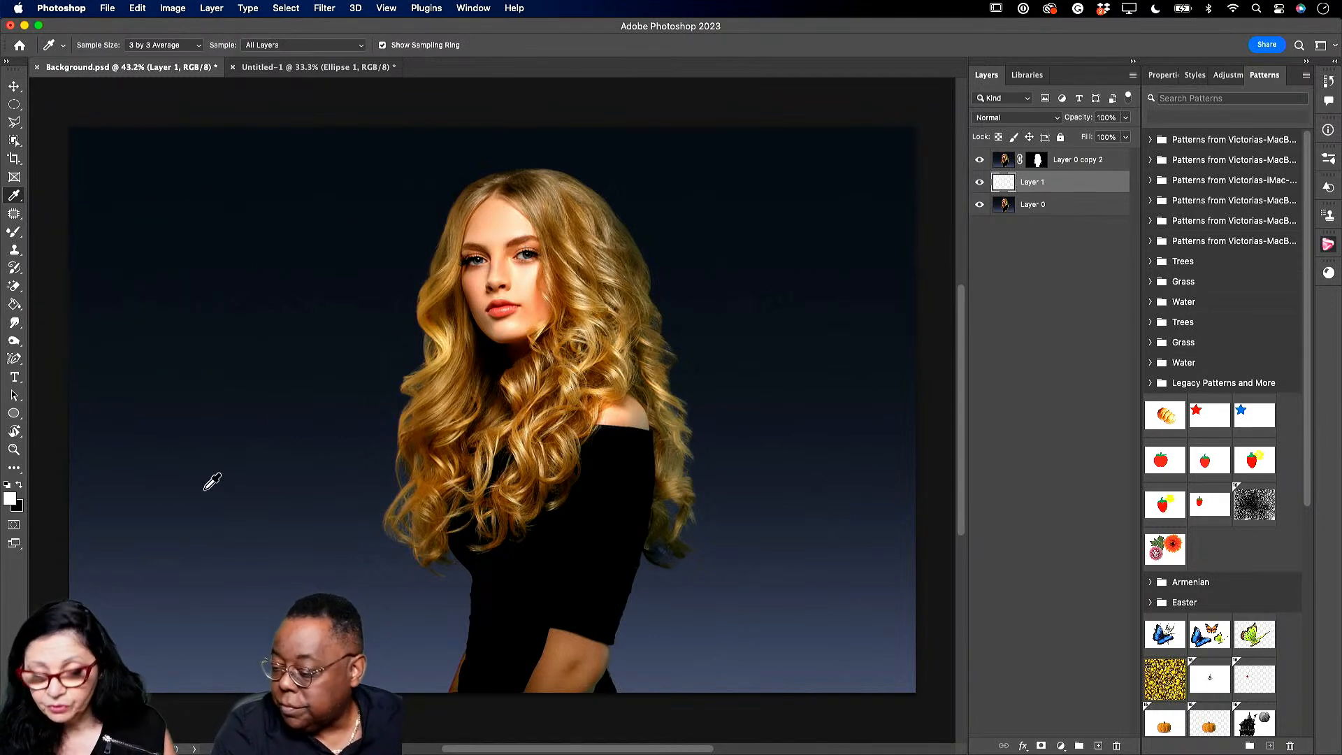
left_click(318, 427)
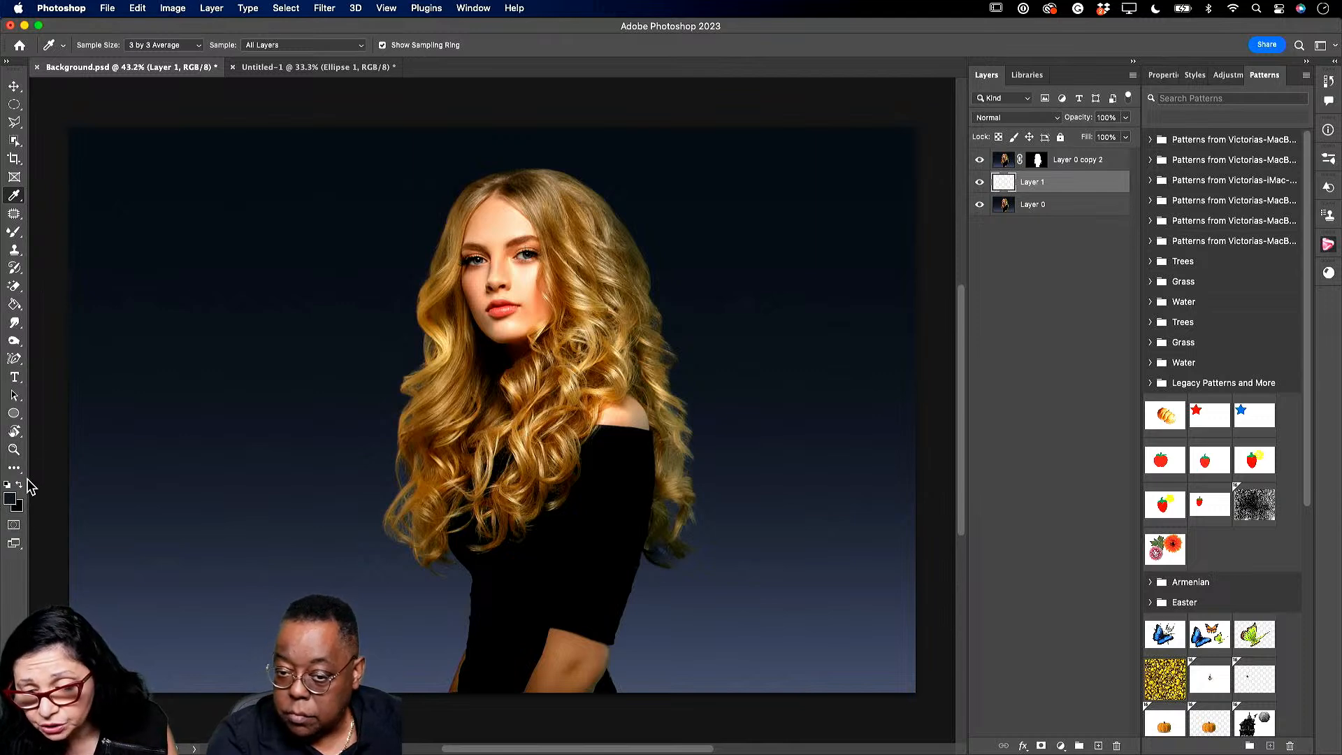
left_click(23, 305)
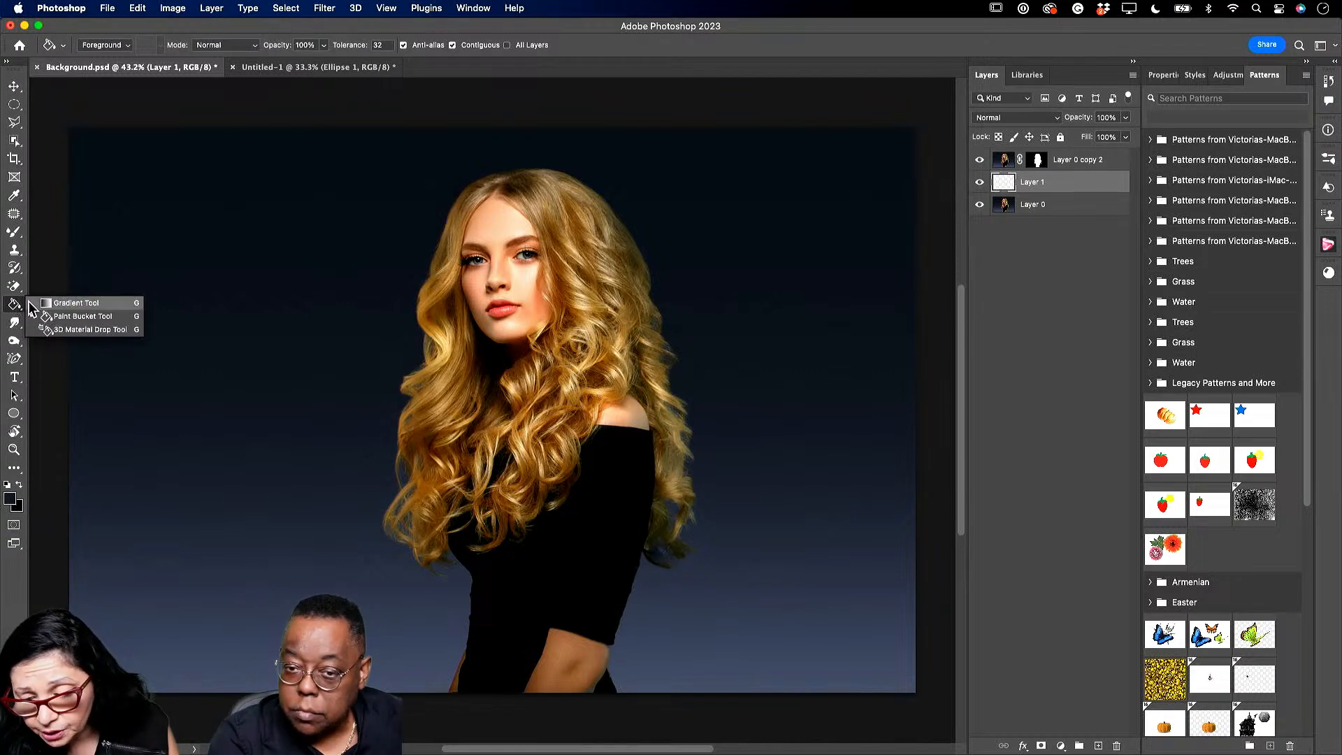
left_click(56, 302)
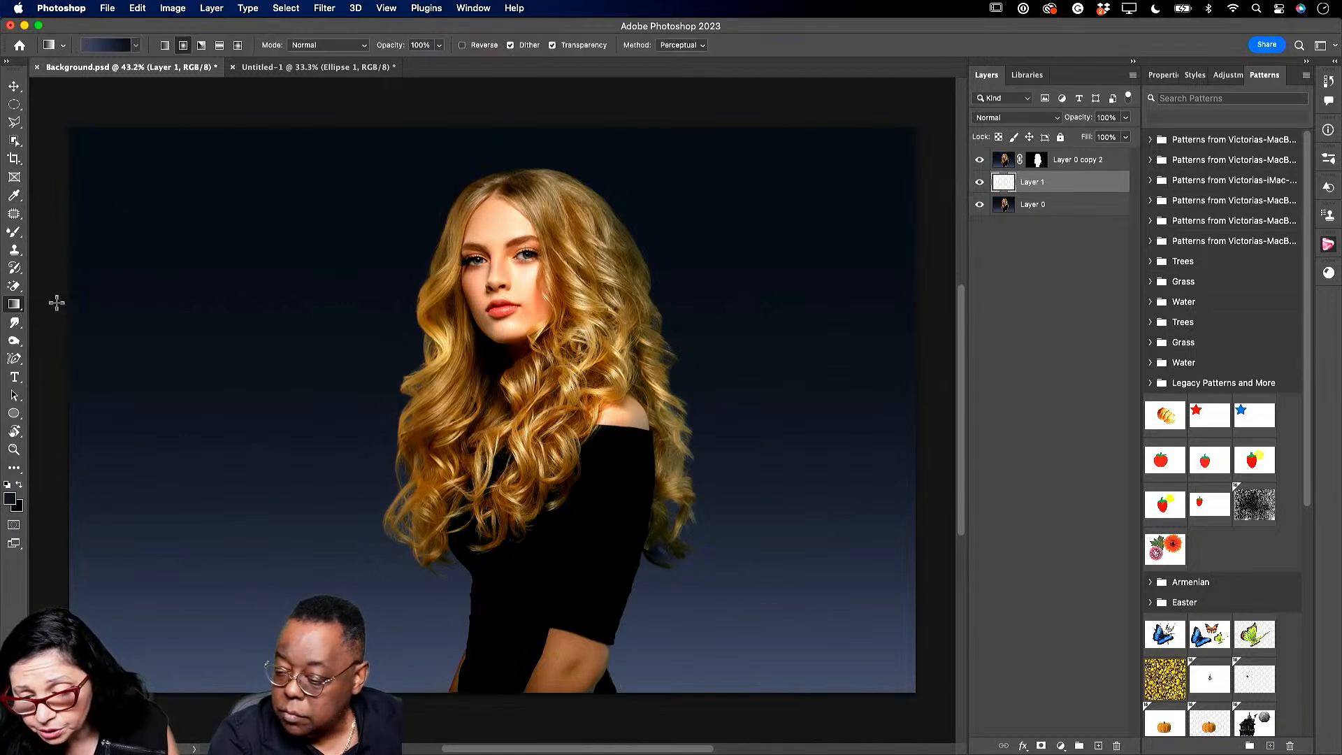
left_click(136, 46)
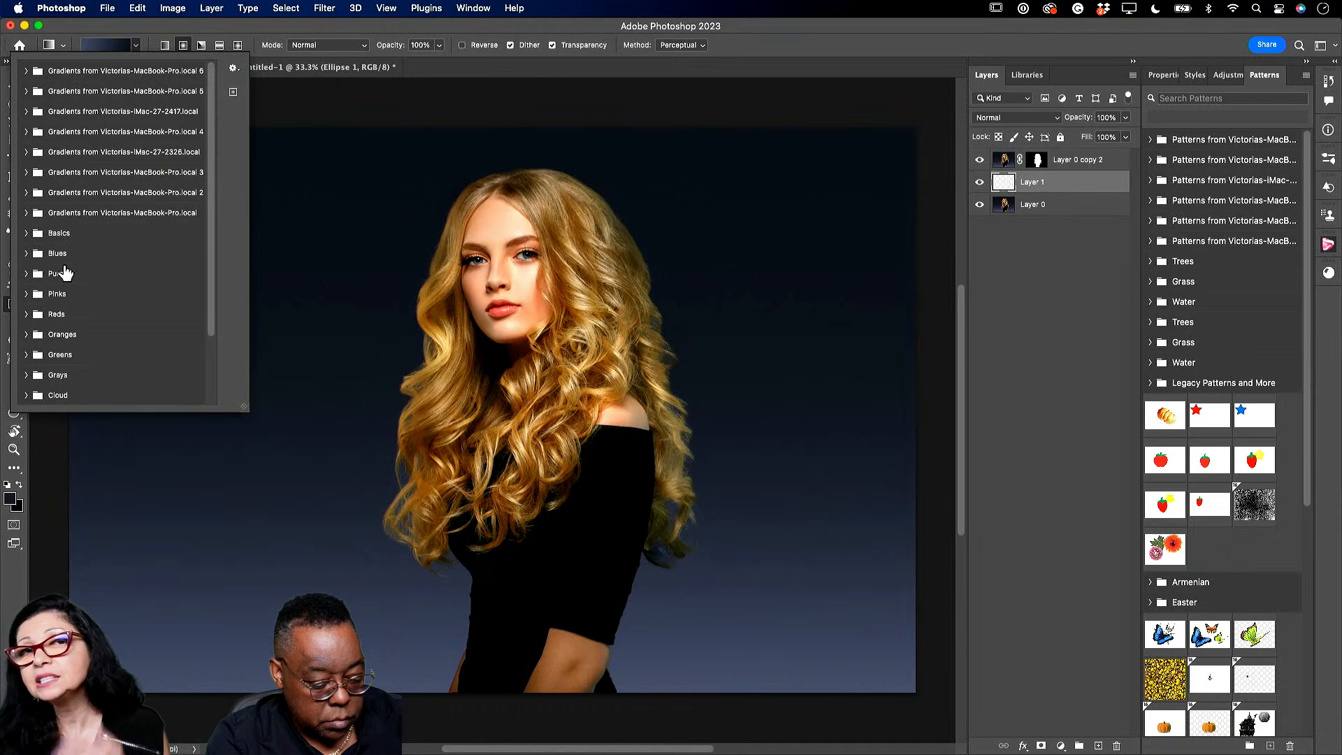
left_click(135, 46)
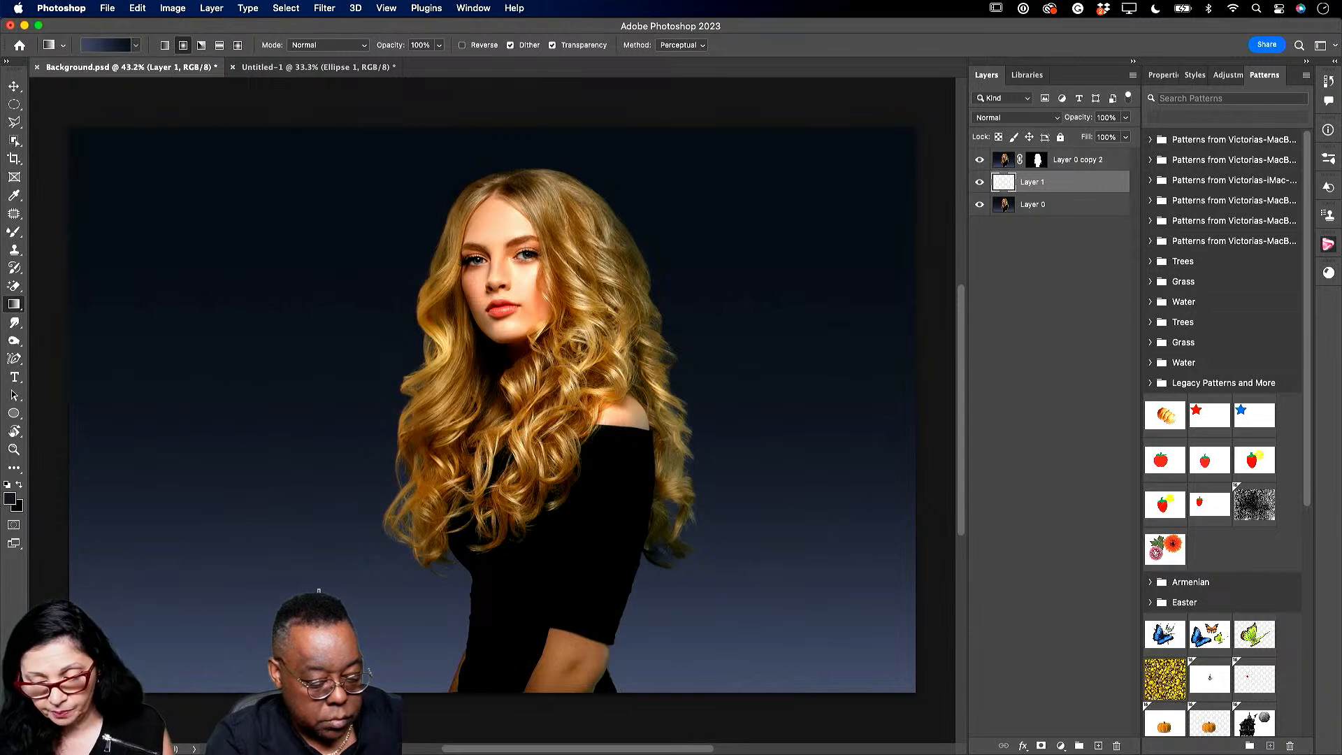
left_click_drag(416, 699, 414, 113)
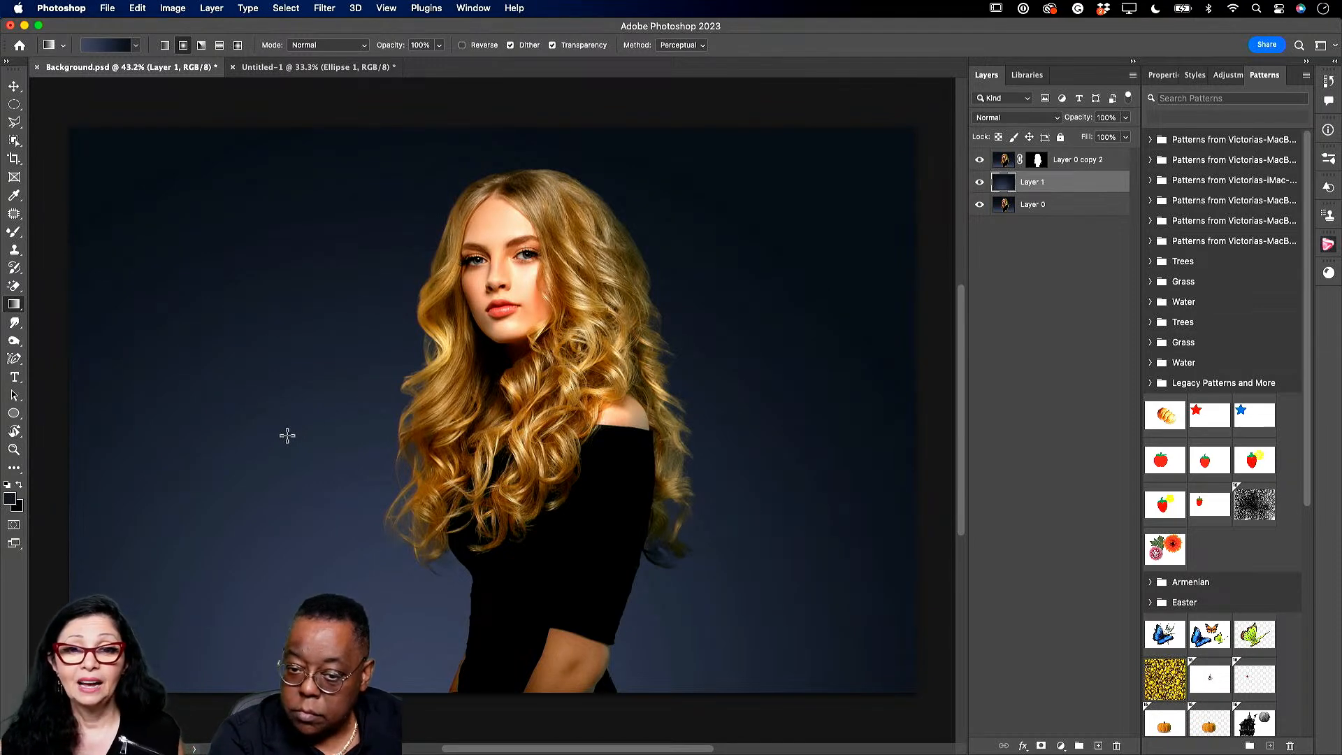
Fill Layer 1 with the yellow circle custom pattern, using the Random Fill script, Normal mode and 100% opacity.
left_click(172, 8)
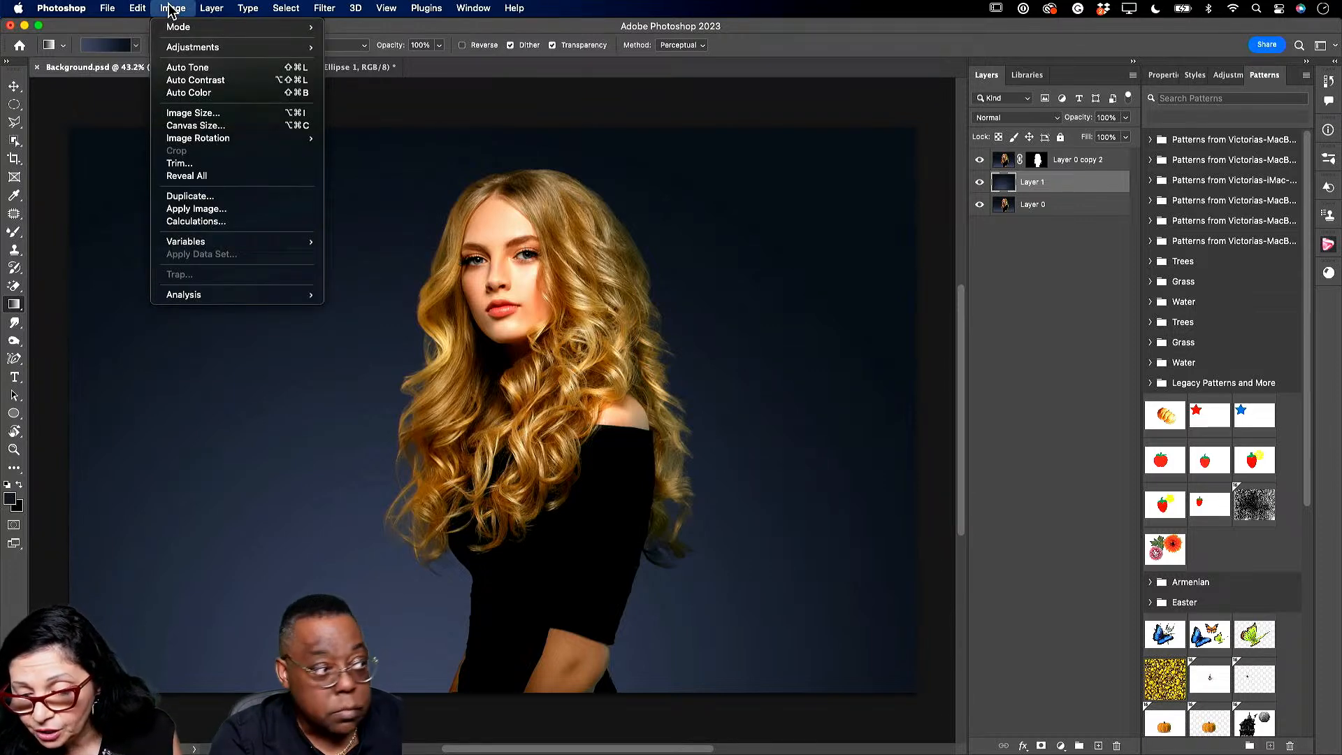
mouse_move(140, 10)
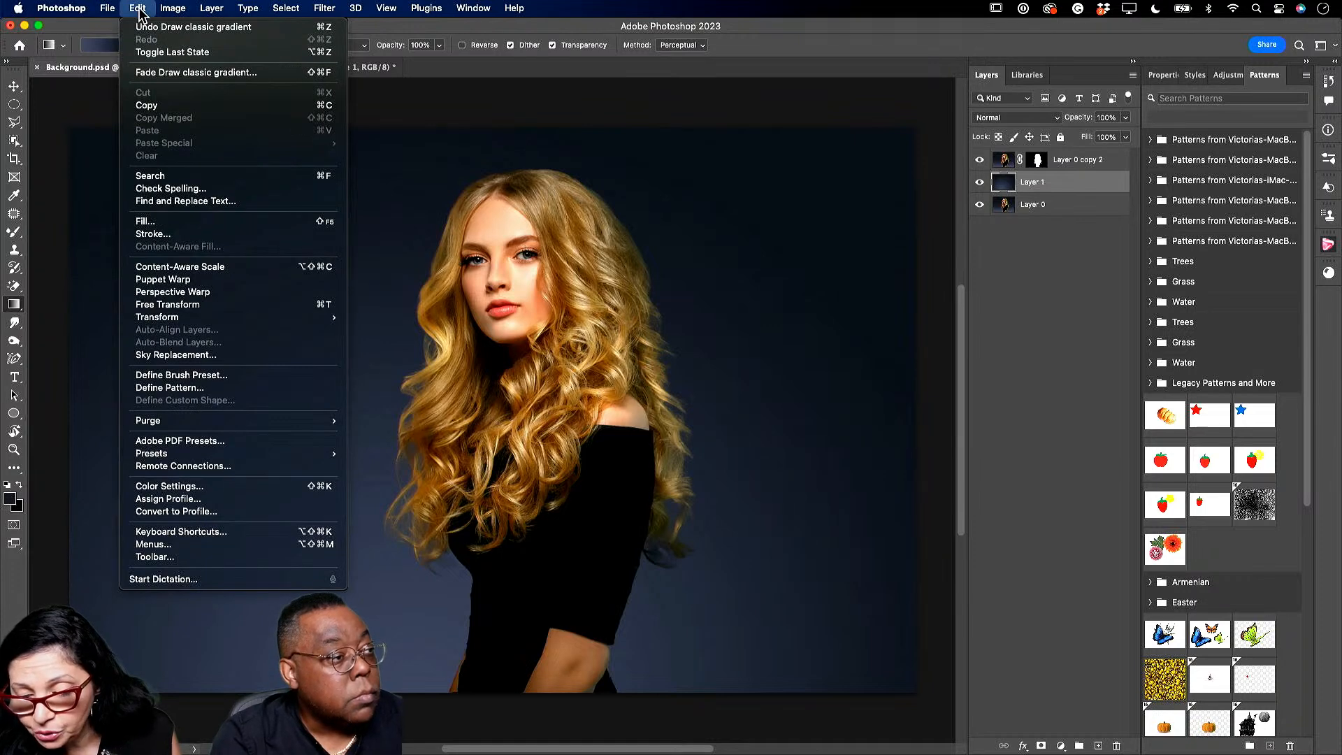
left_click(170, 220)
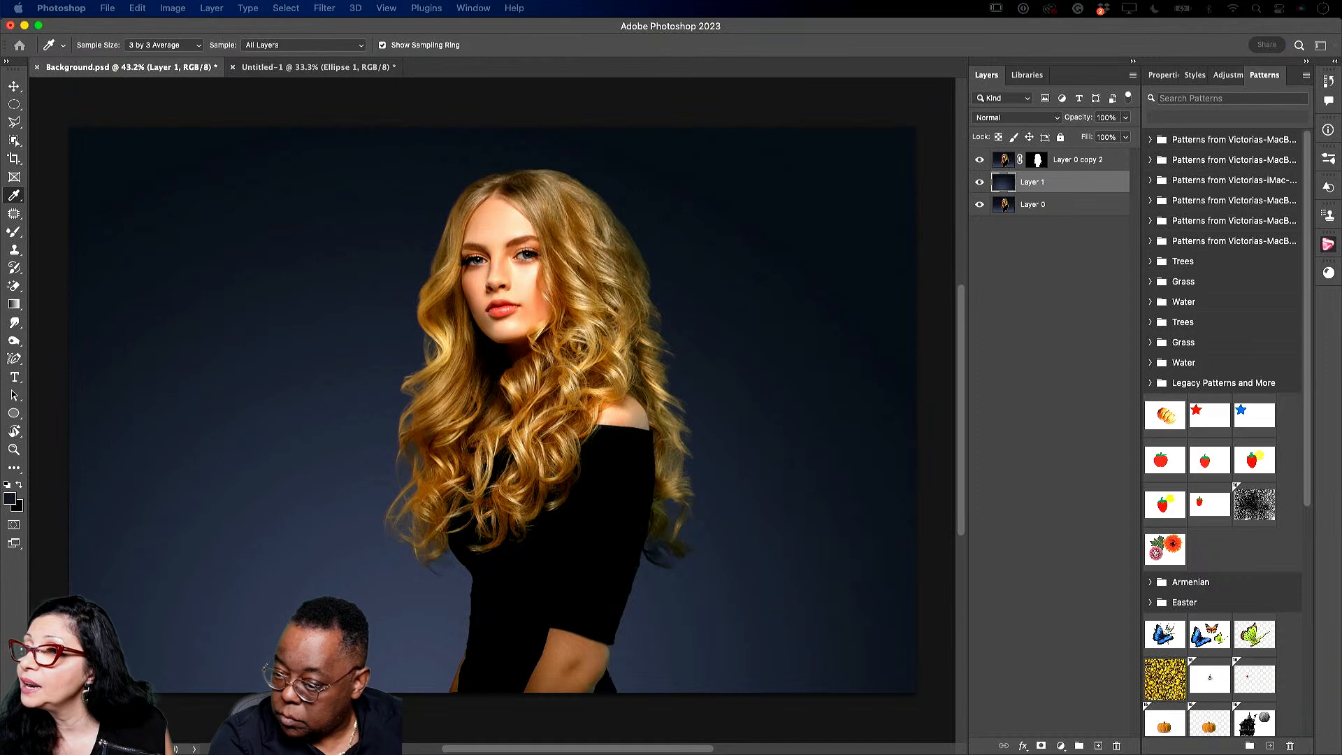
left_click_drag(198, 280, 390, 254)
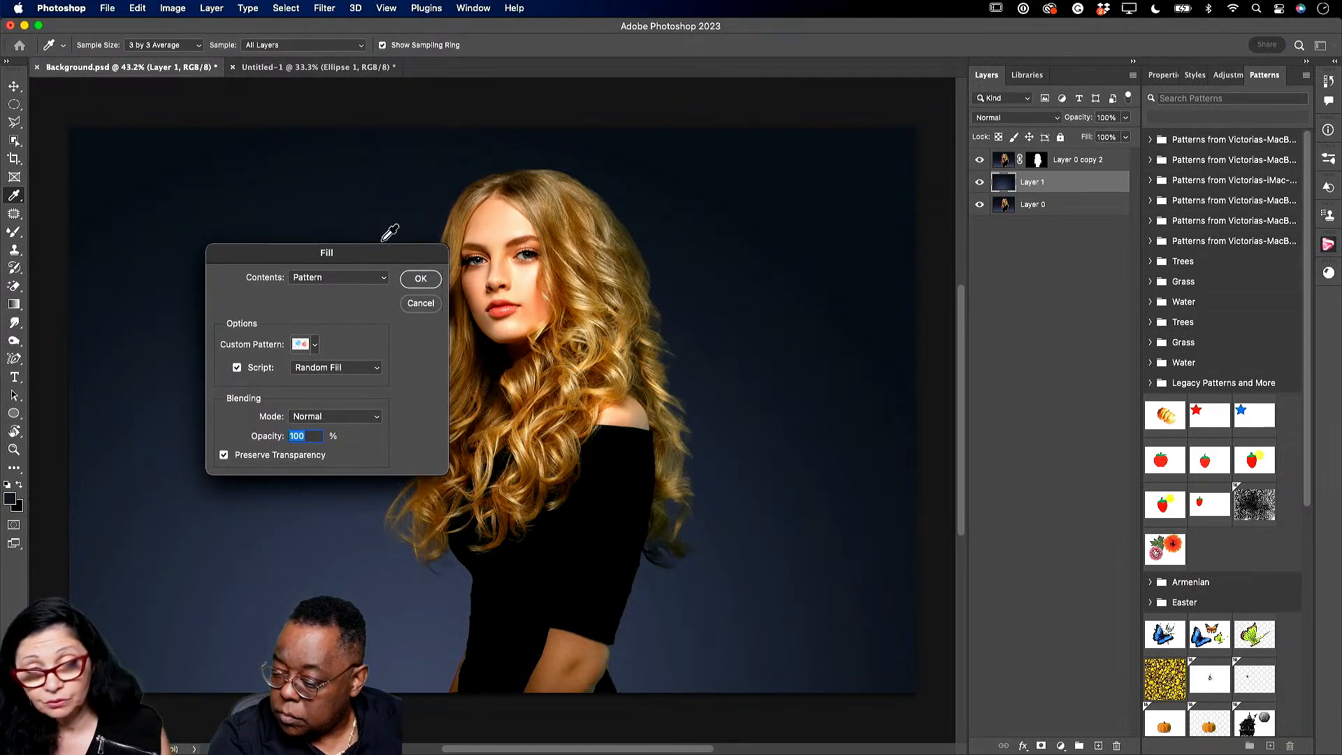
left_click(316, 345)
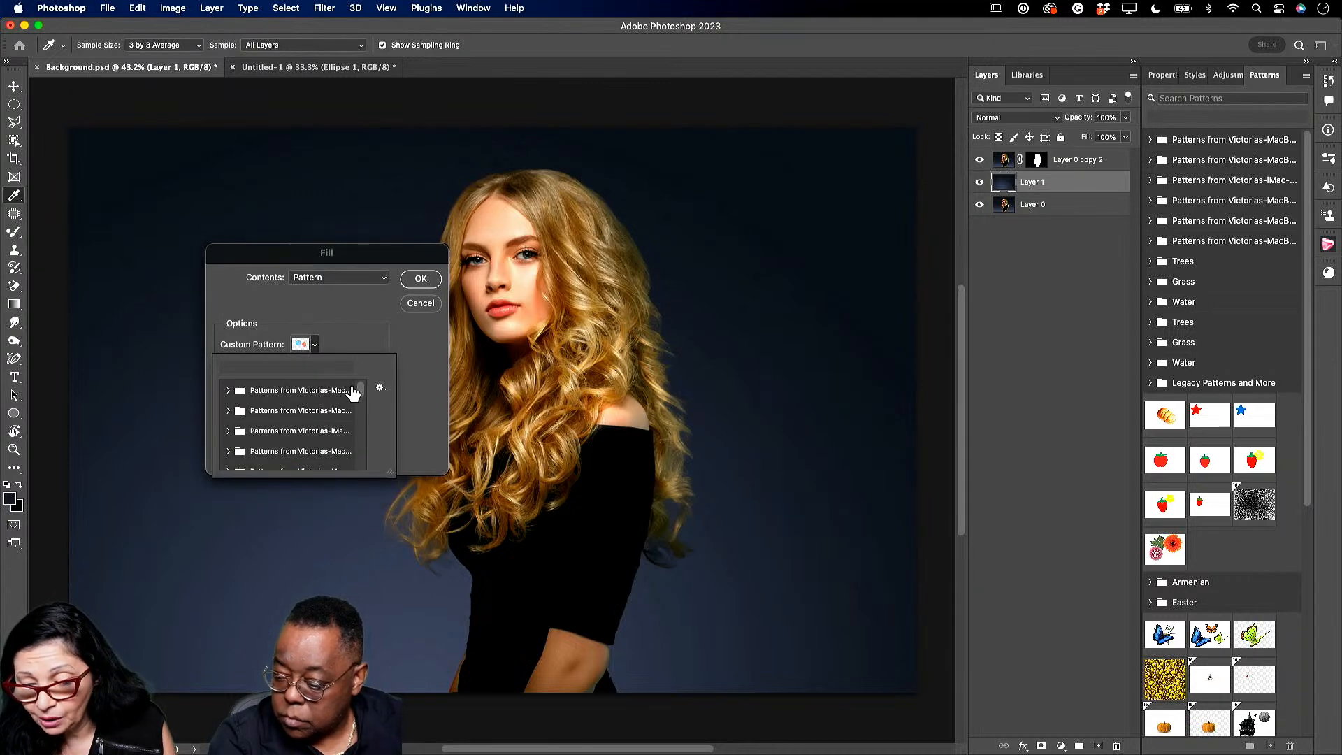
left_click_drag(362, 388, 360, 465)
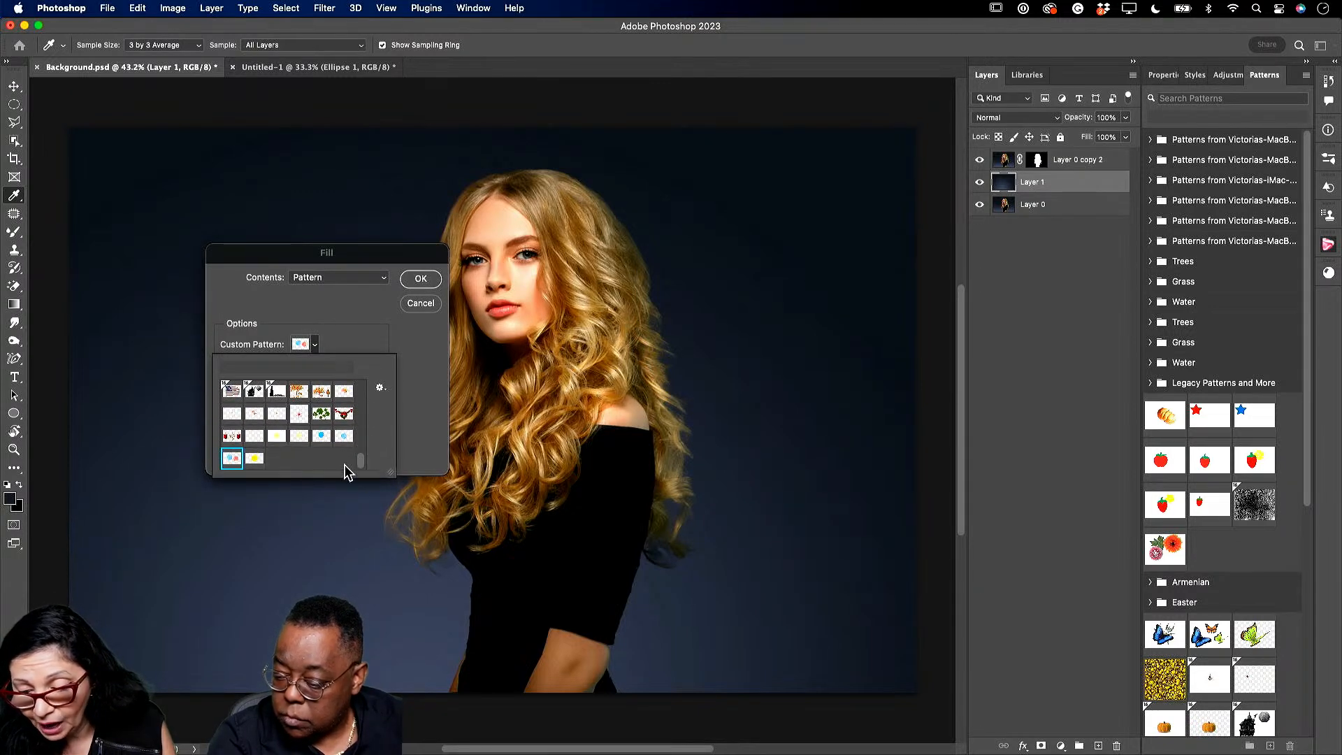
left_click(257, 462)
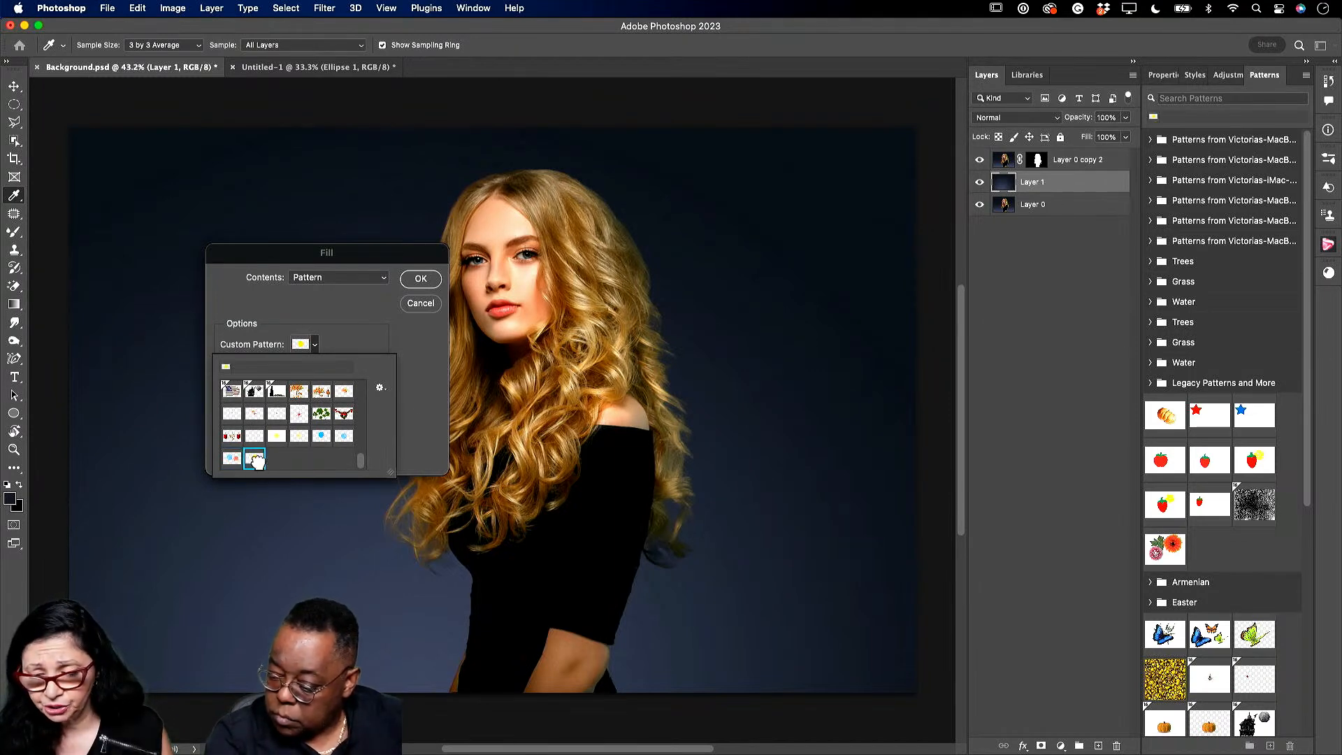
left_click(411, 439)
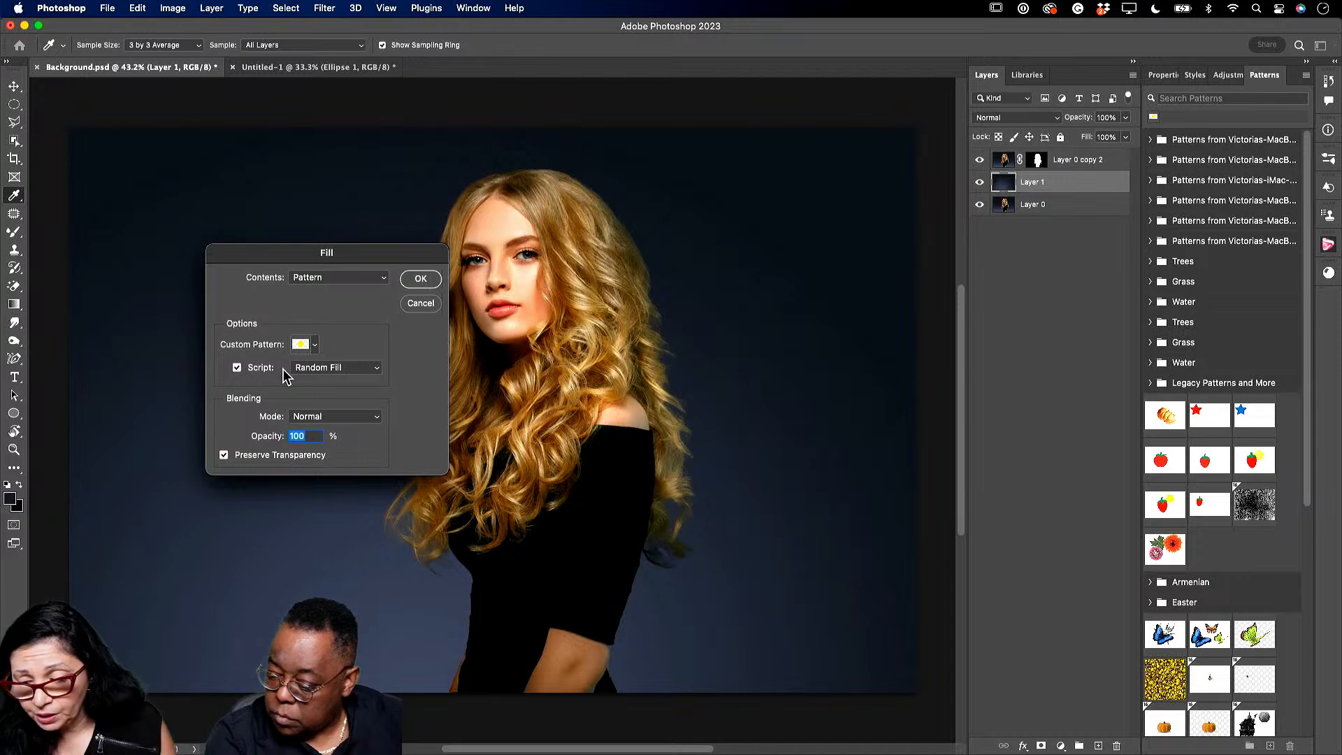
left_click(378, 370)
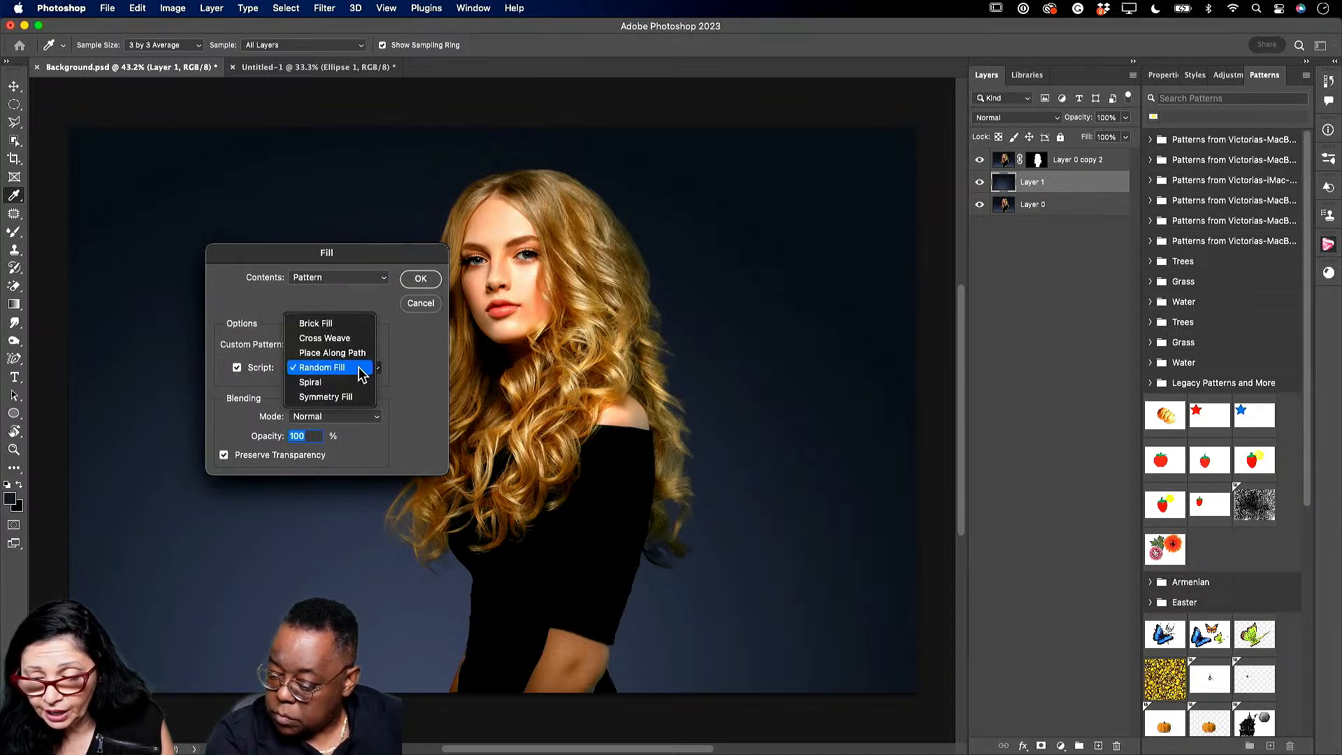
left_click(360, 373)
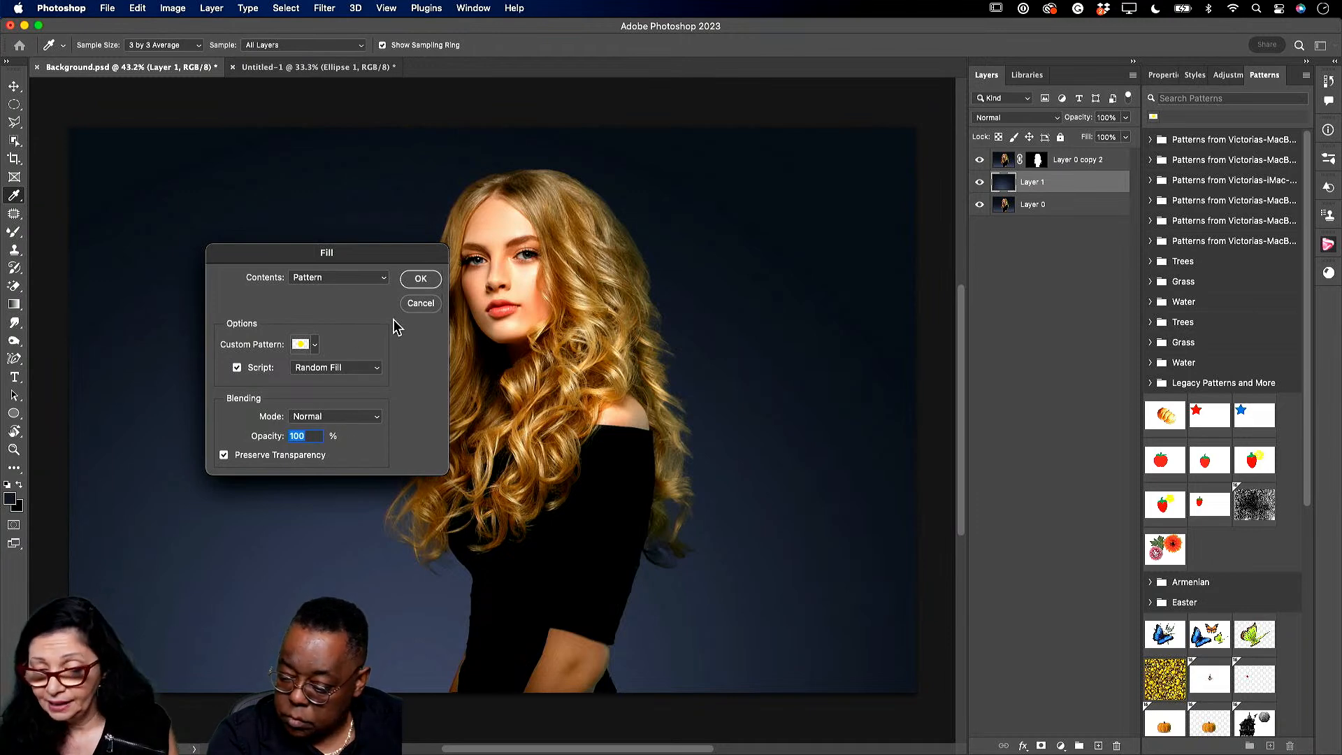
left_click(421, 281)
Apply Random Fill with density 8.8, scale factors 0.36 and 0.42, rotation, color and brightness randomness 1, and set Layer 1's blend mode to Overlay.
key("g")
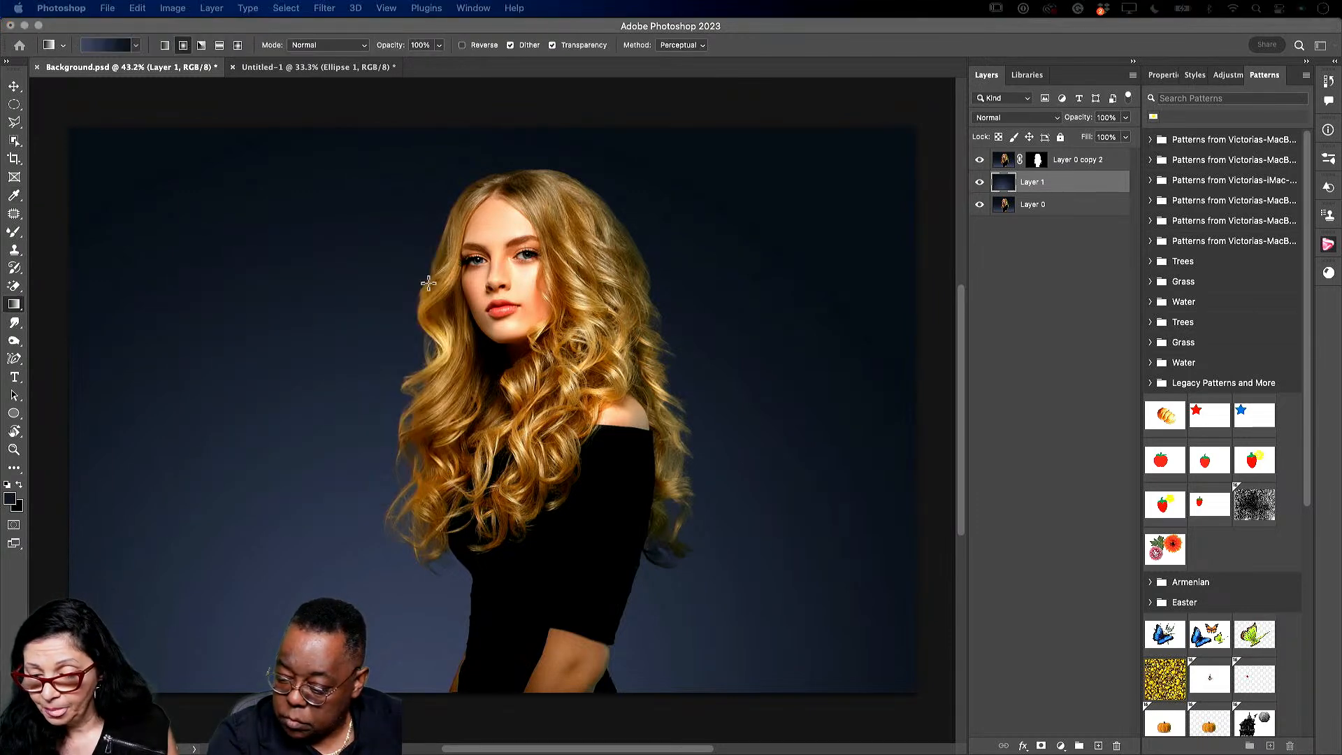
left_click_drag(479, 110, 590, 341)
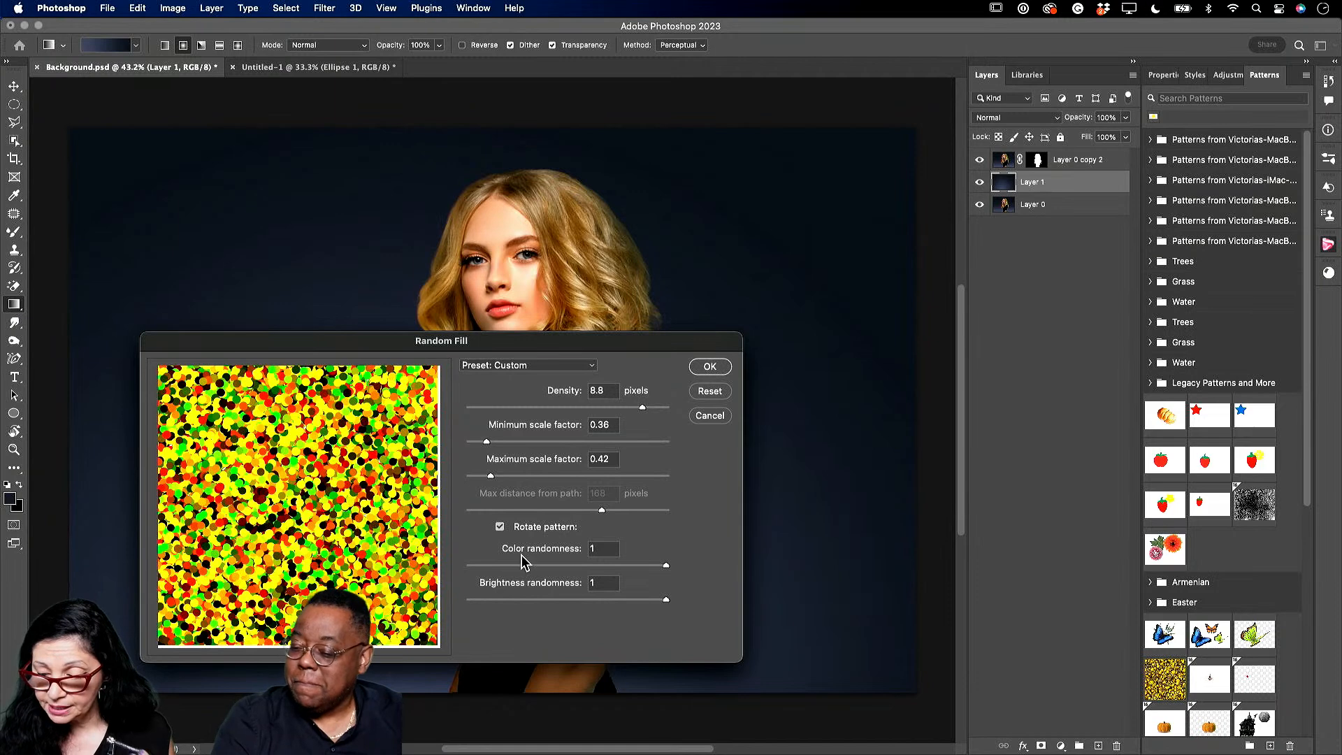
left_click(709, 371)
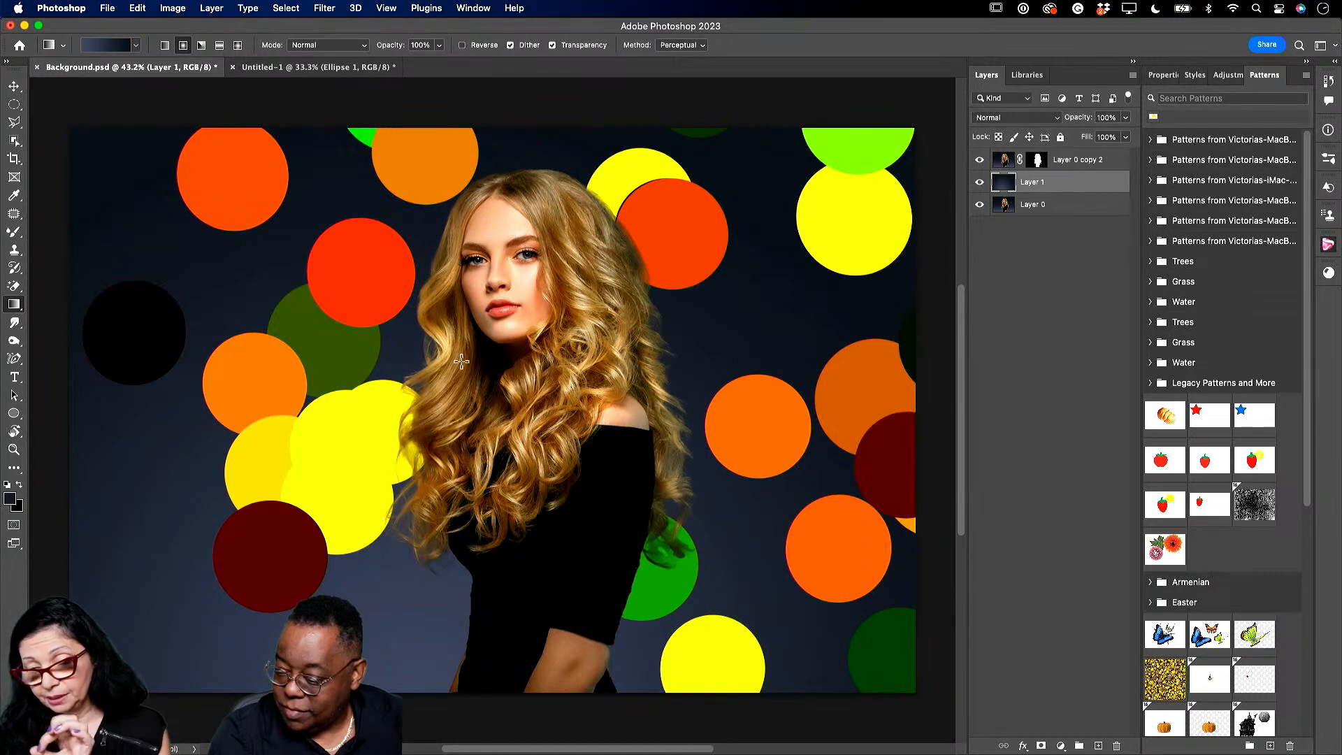
left_click(1016, 119)
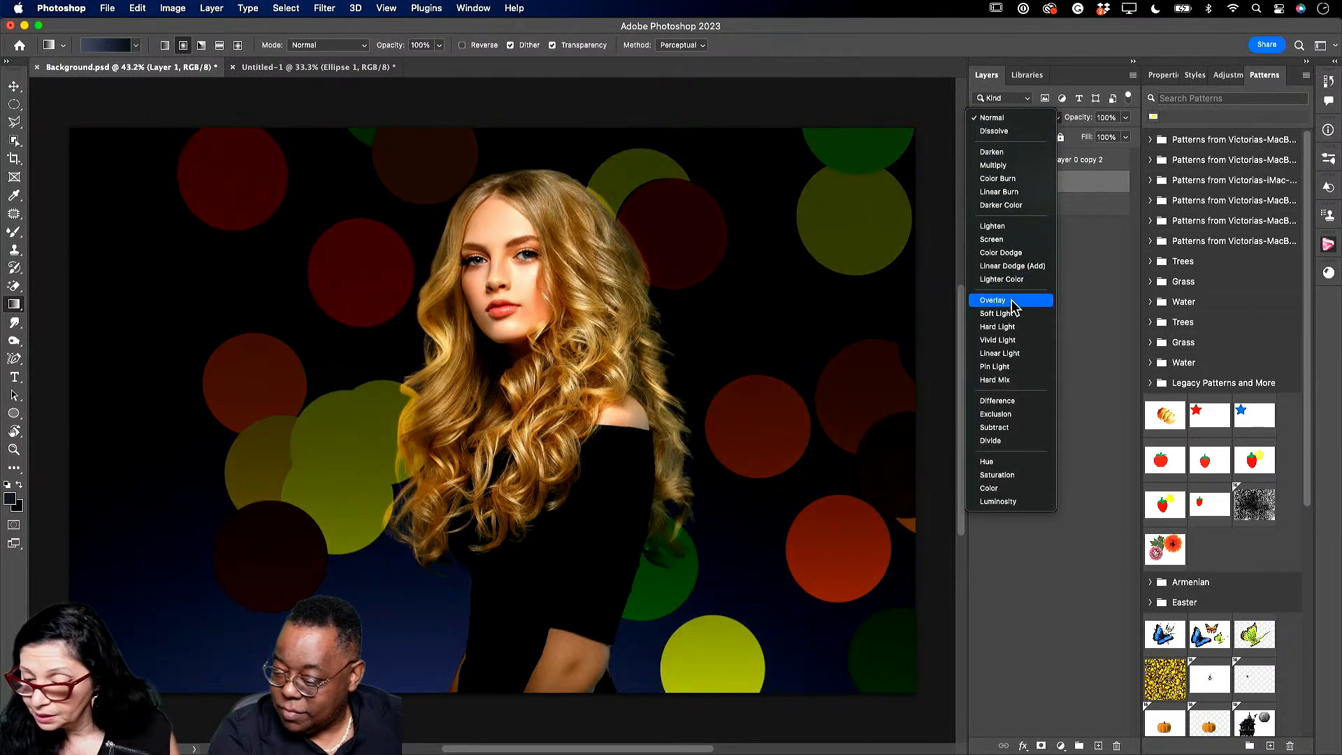
left_click(1014, 300)
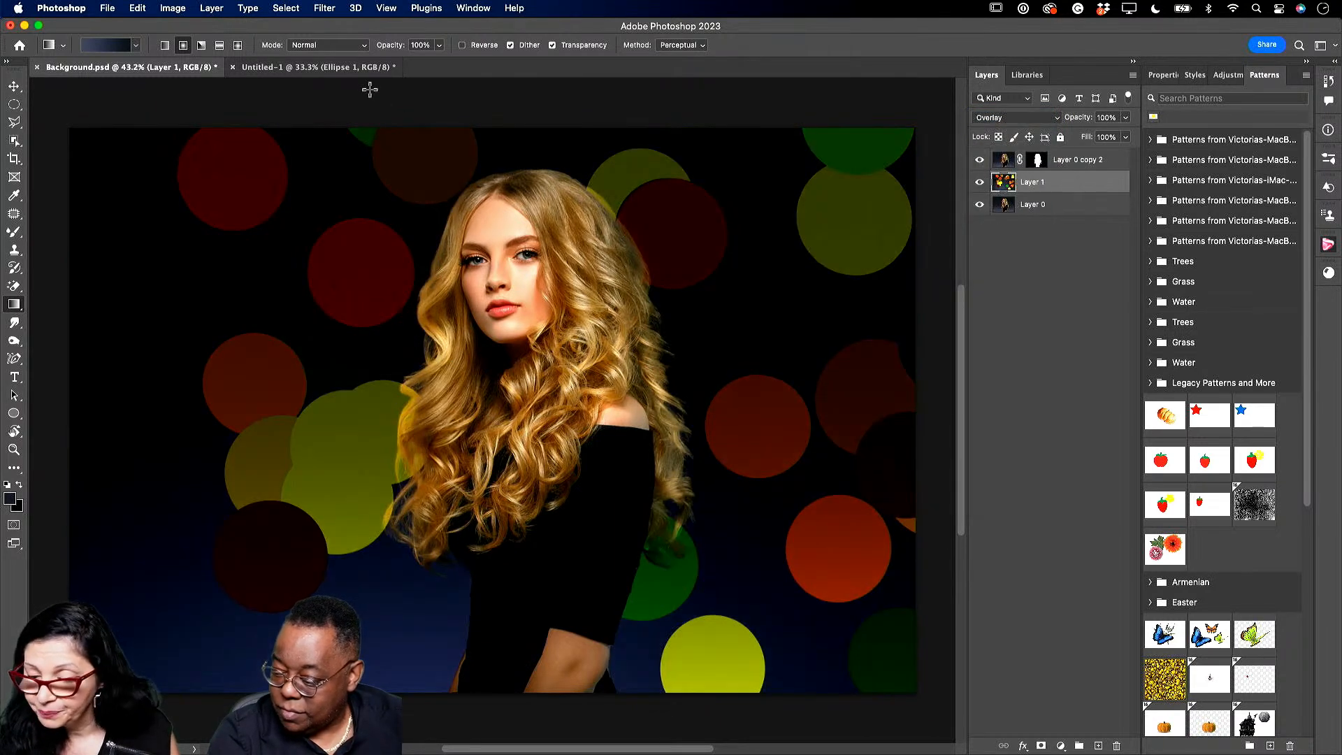
Apply a Motion Blur to Layer 1 with an angle of 19° and a distance of 75 pixels.
left_click(325, 8)
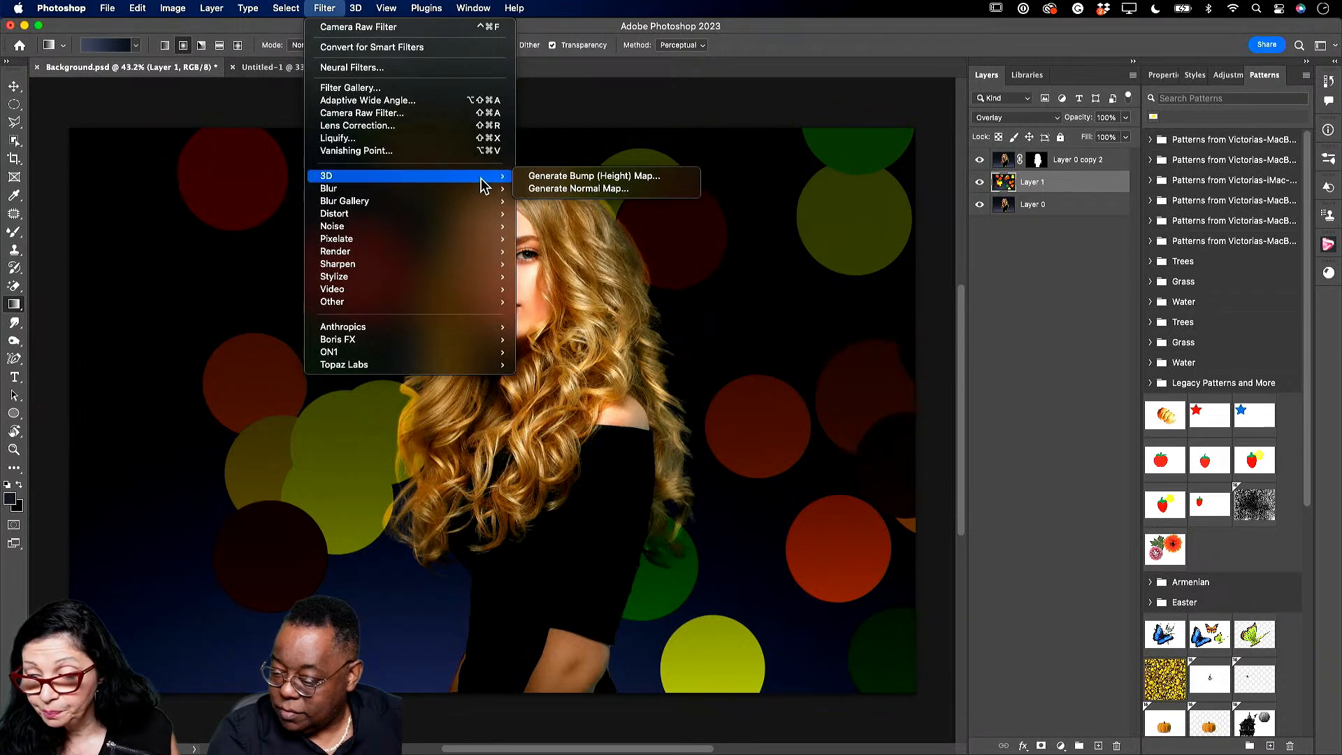
mouse_move(490, 188)
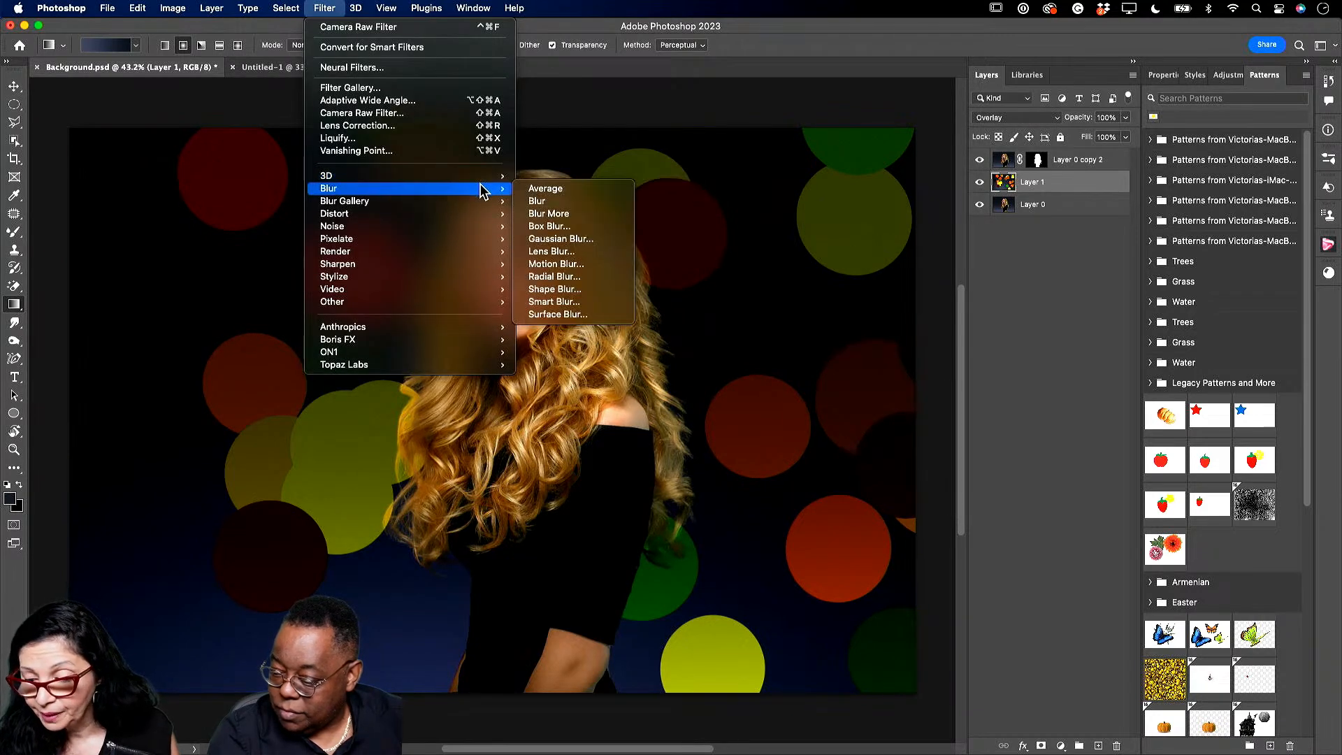
left_click(570, 264)
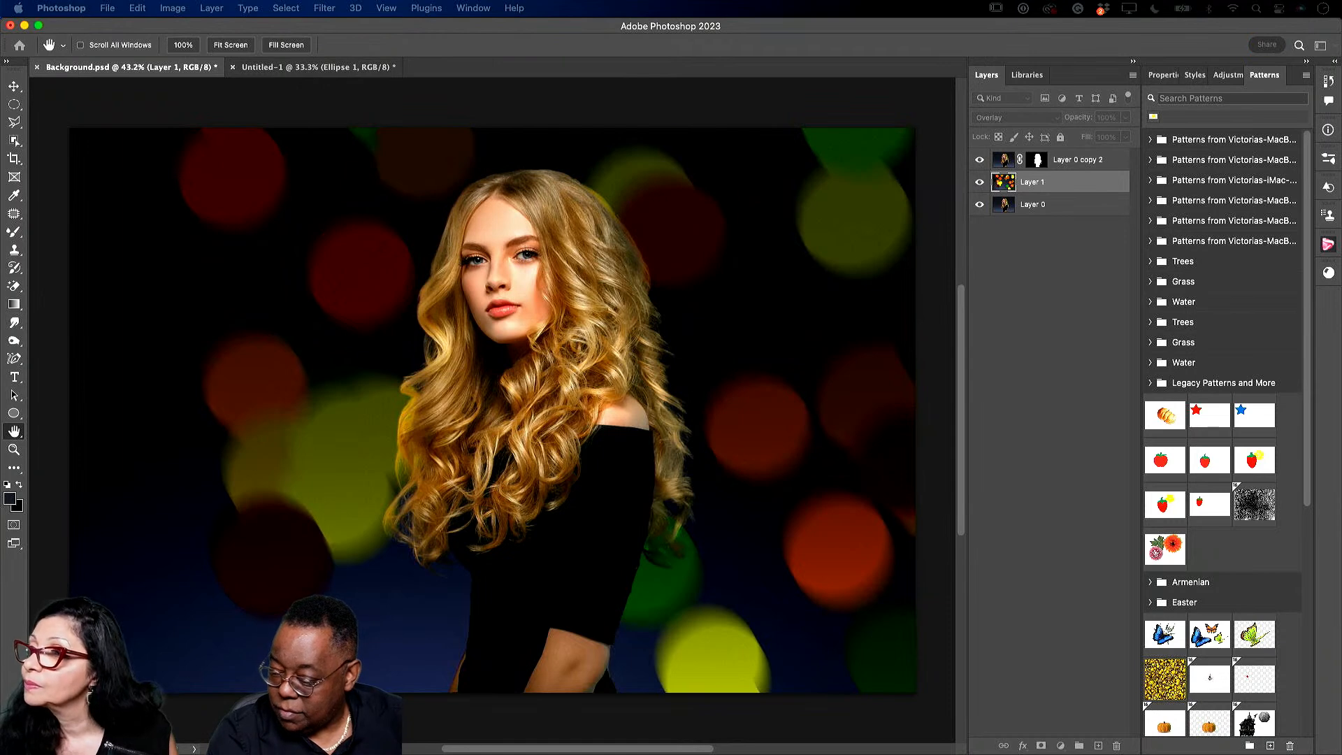
left_click_drag(719, 485, 641, 487)
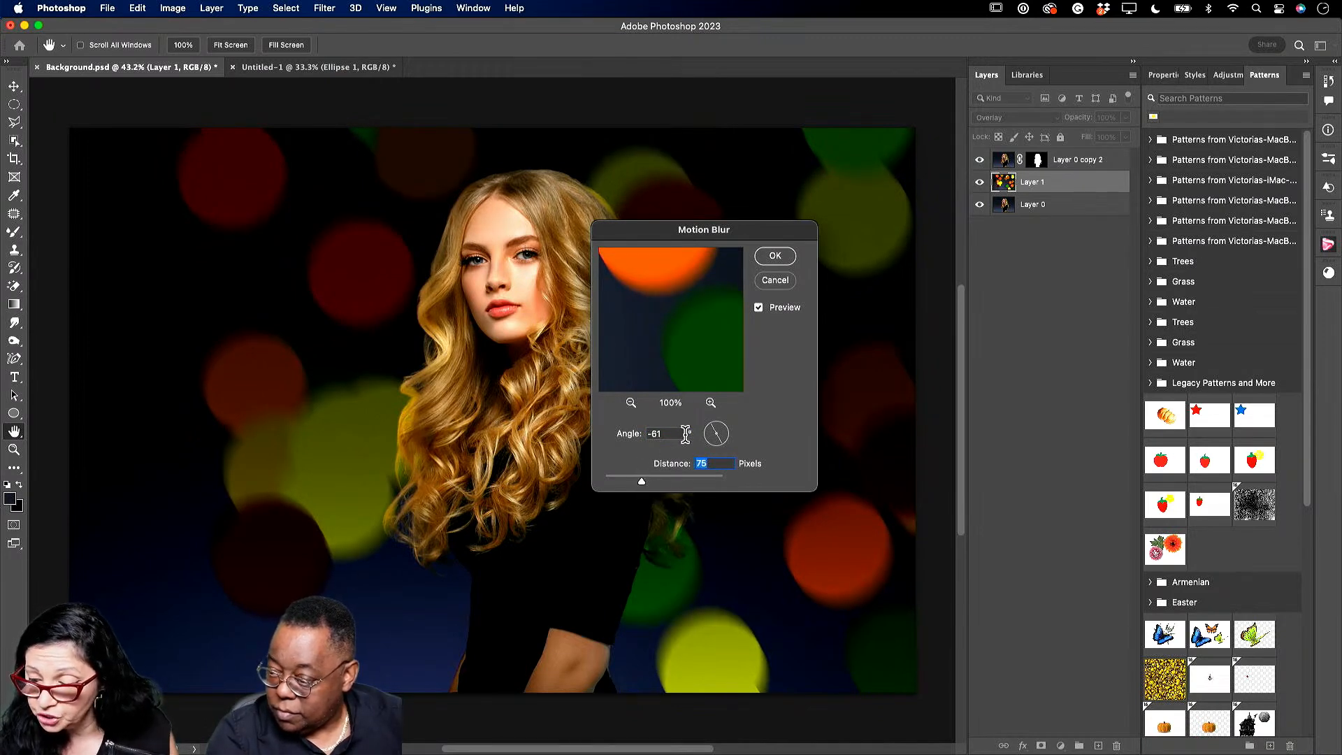
left_click(727, 443)
left_click(731, 428)
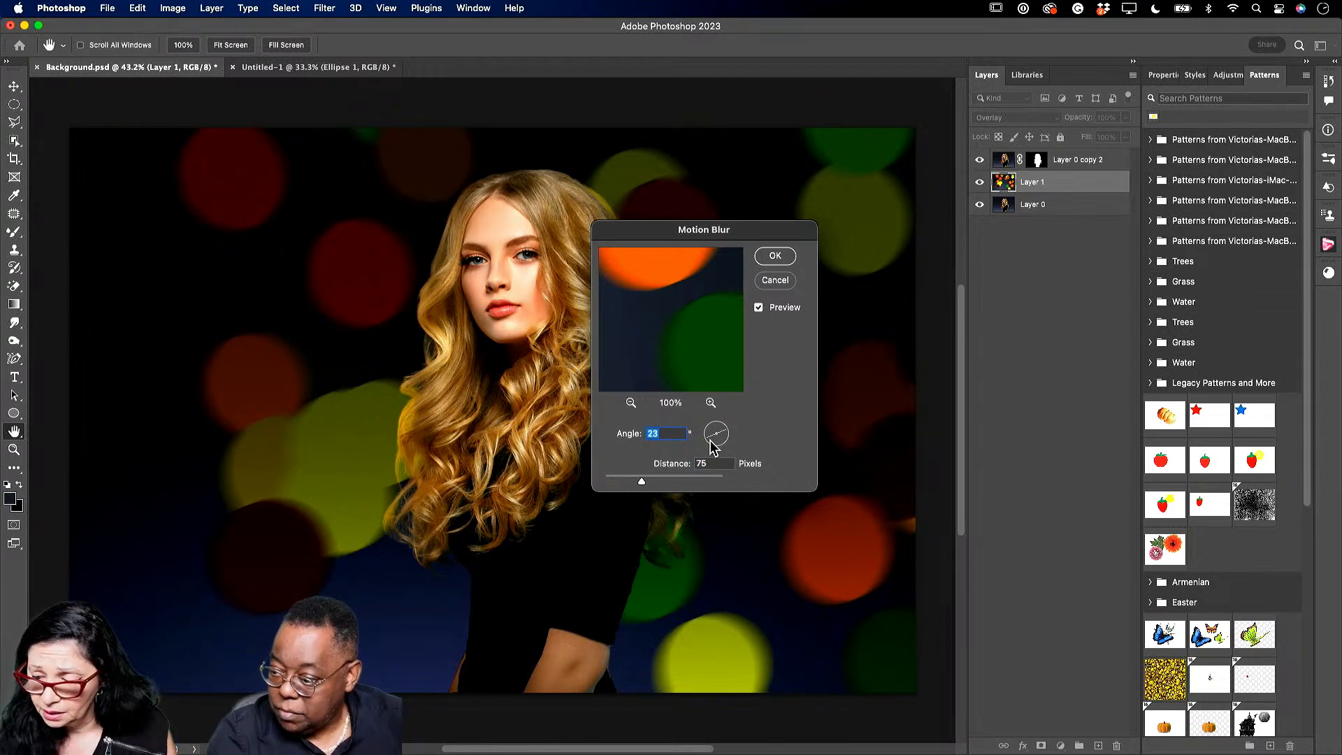
left_click(731, 430)
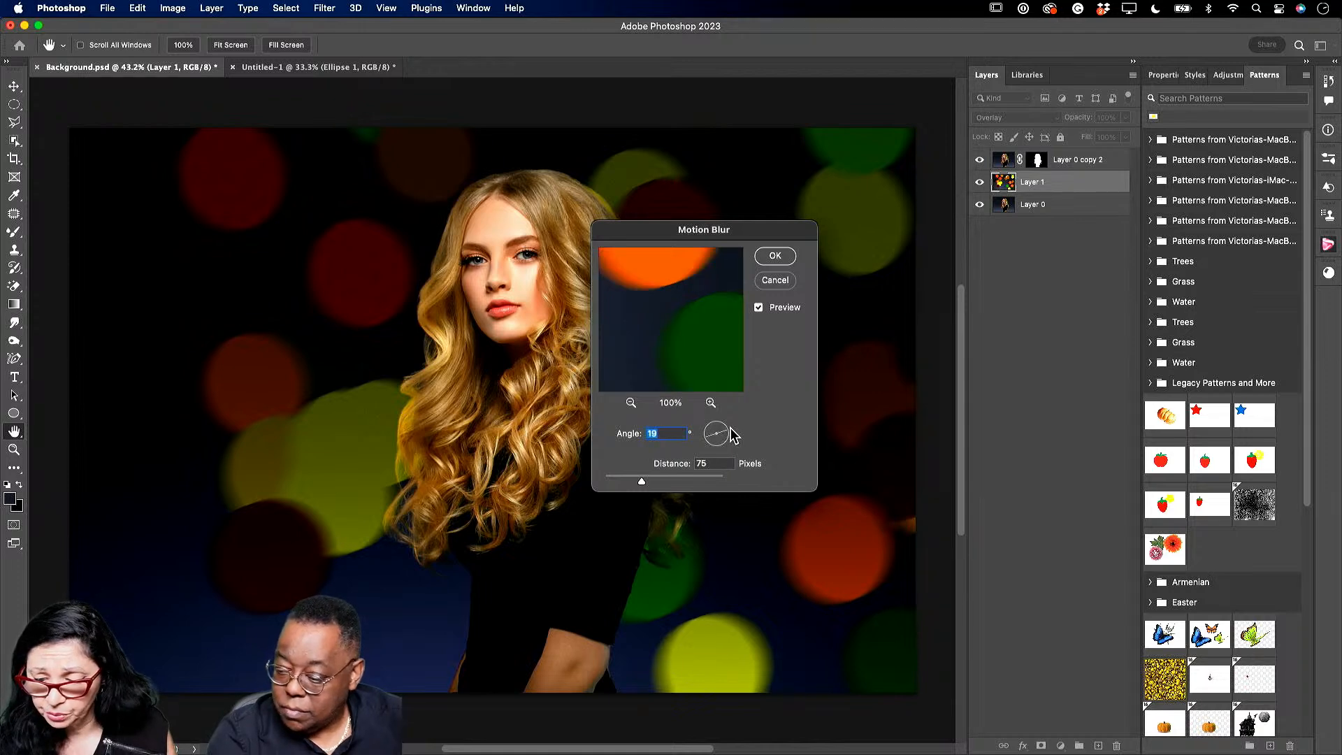
left_click(778, 257)
key("g")
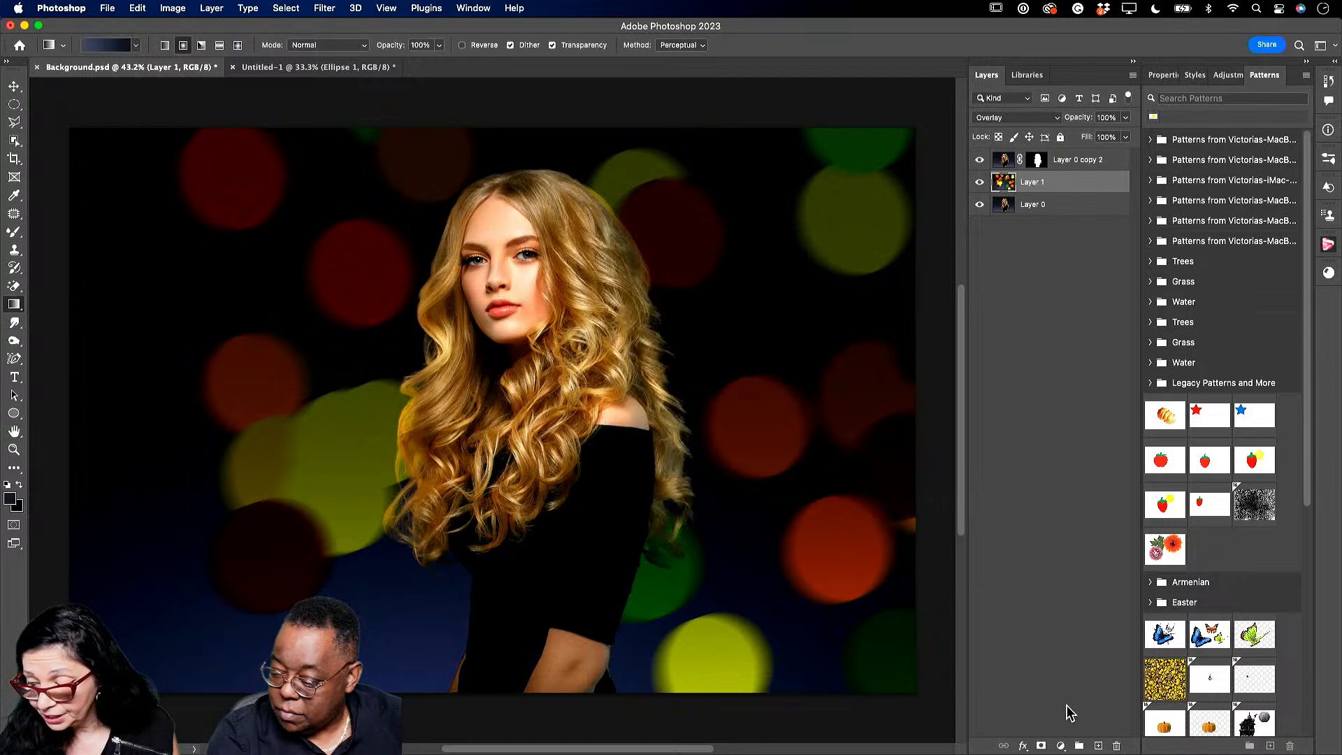
Add a new layer above Layer 1 and draw a dark blue radial gradient on it upward from the canvas's bottom edge.
left_click(1099, 747)
left_click_drag(448, 707, 451, 485)
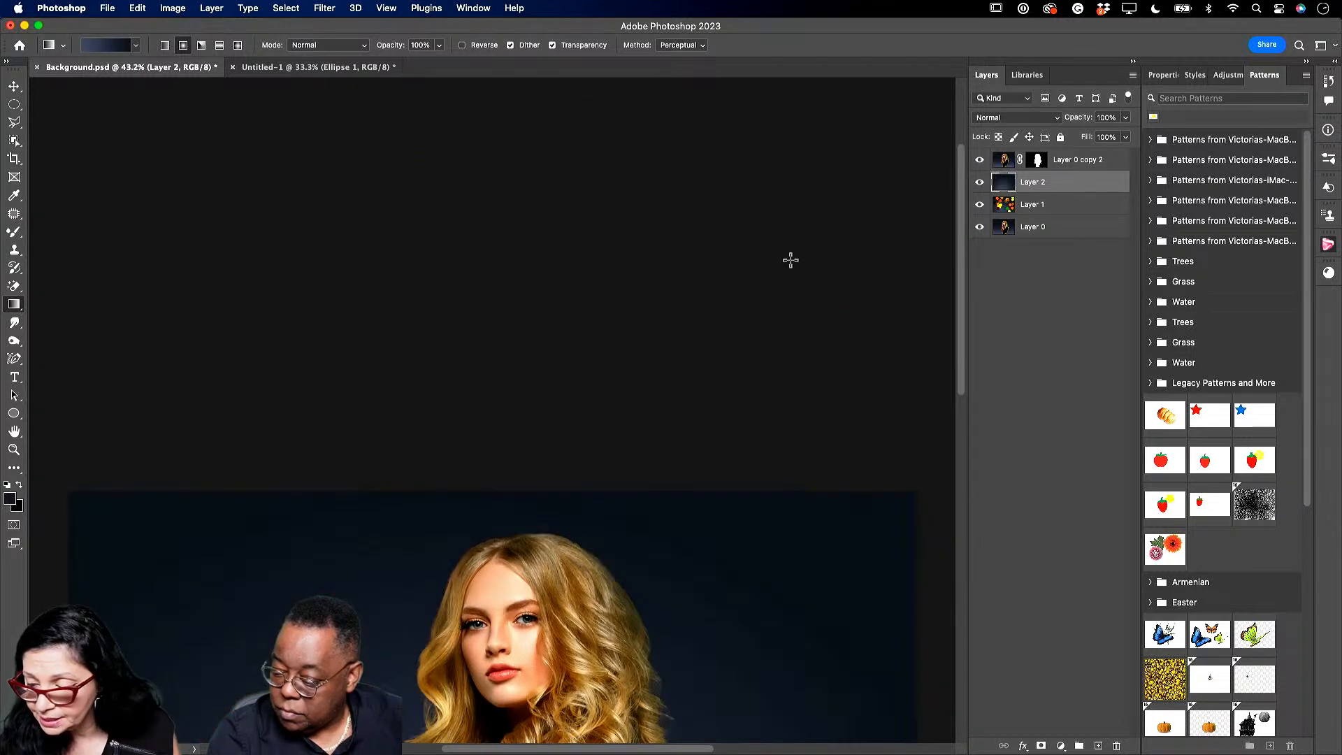
left_click_drag(963, 241, 944, 383)
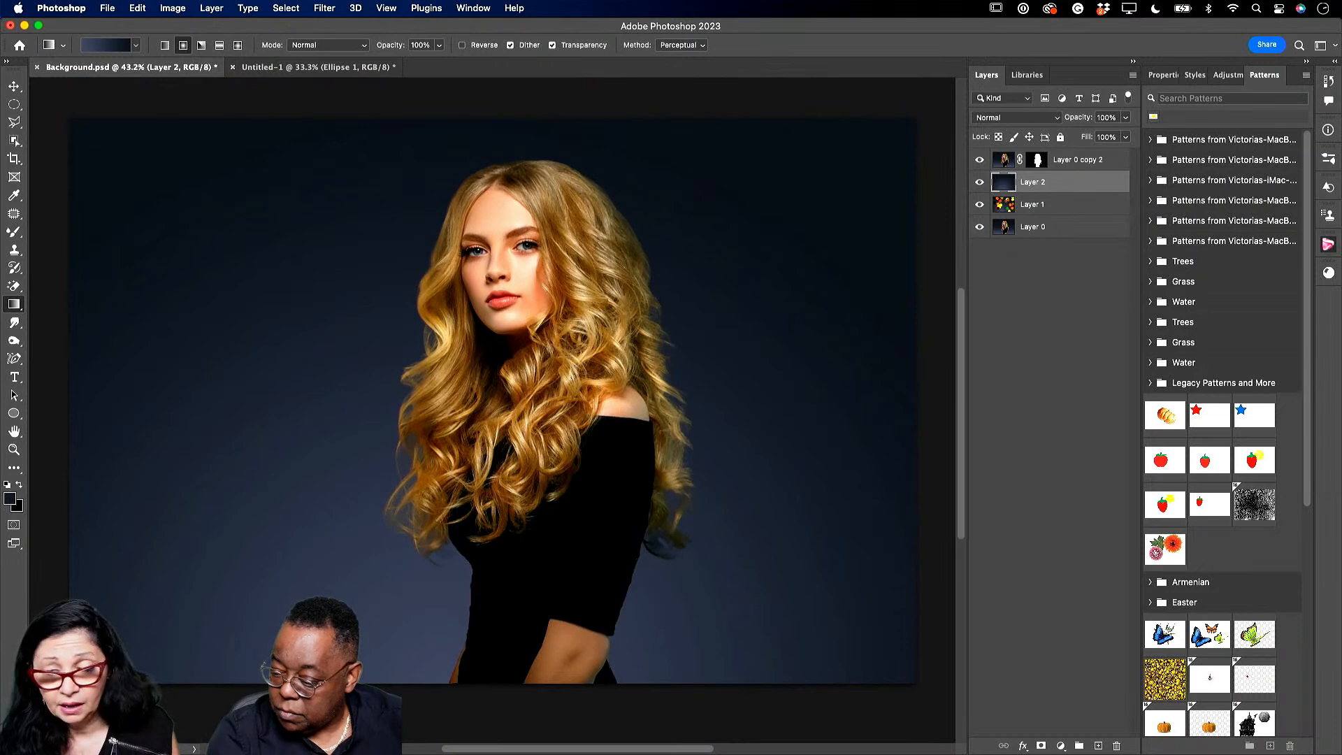
left_click(137, 8)
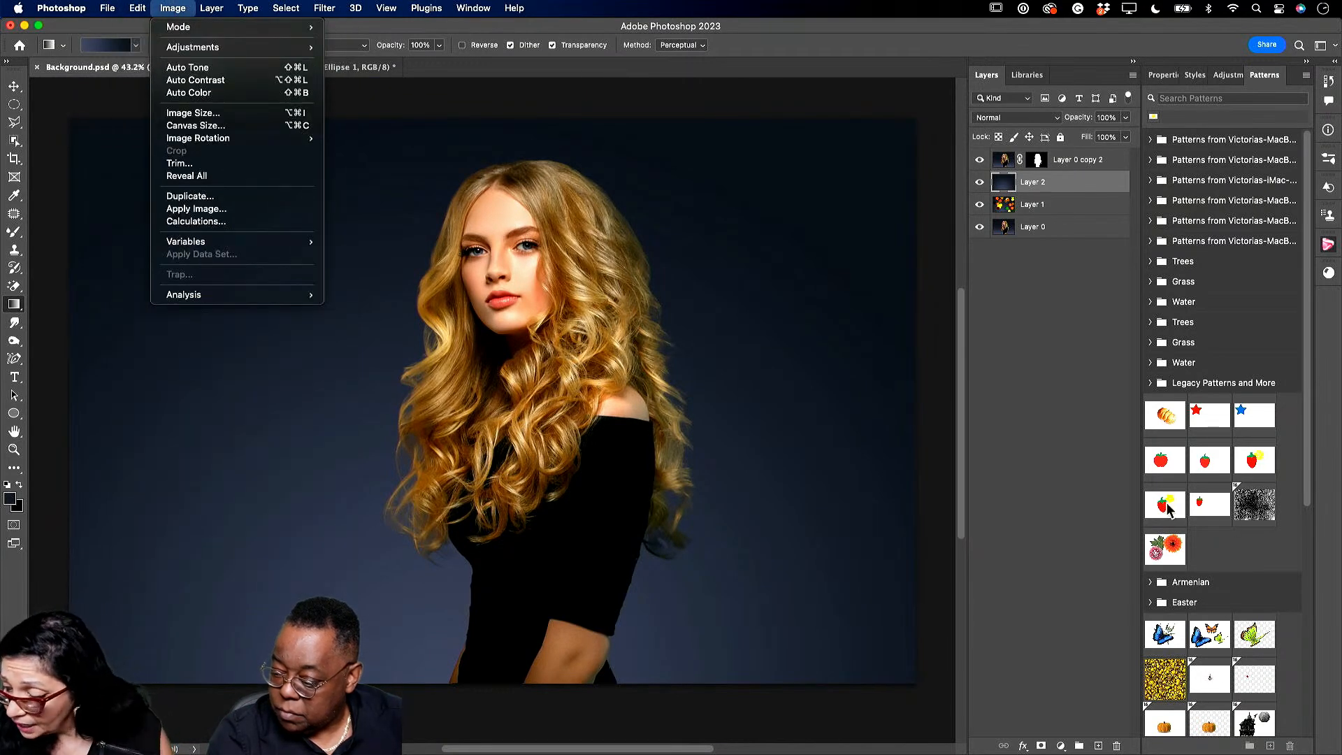
left_click(1308, 333)
left_click_drag(1311, 418, 1309, 645)
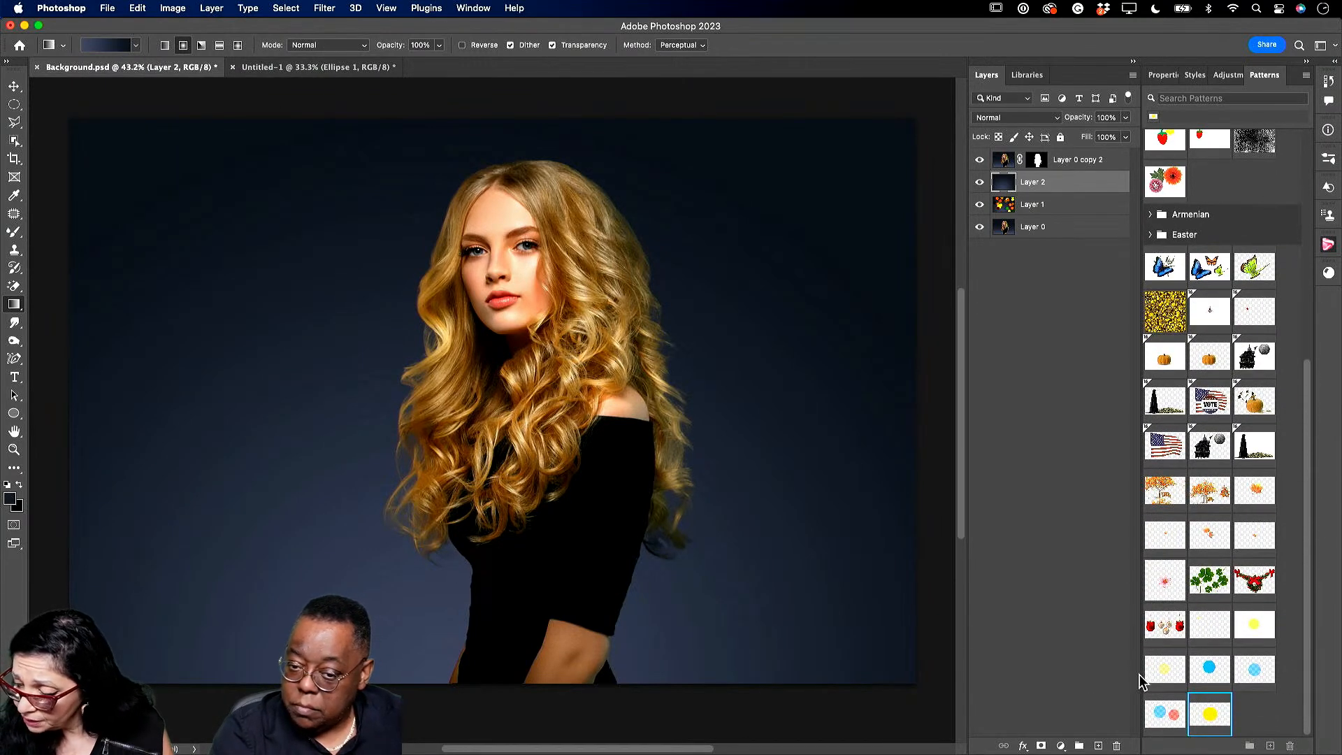
left_click(1165, 716)
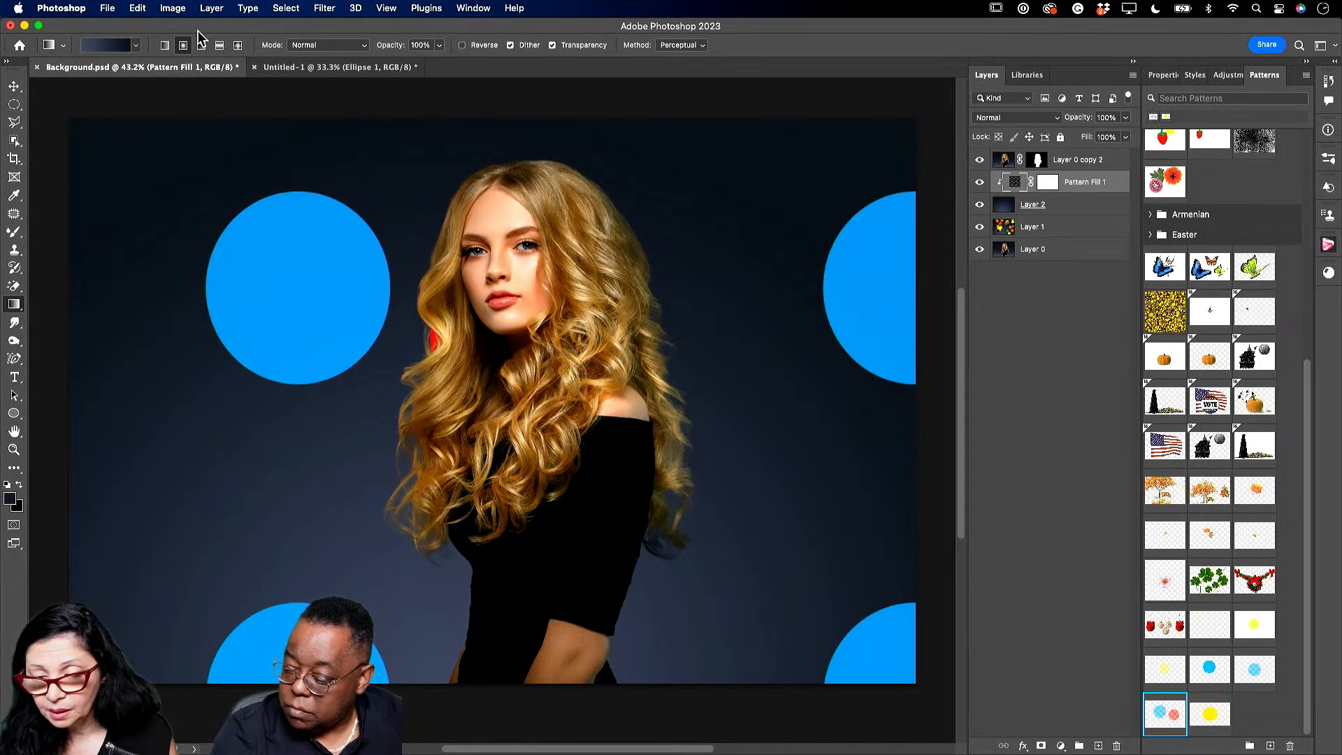
left_click(137, 9)
left_click(154, 29)
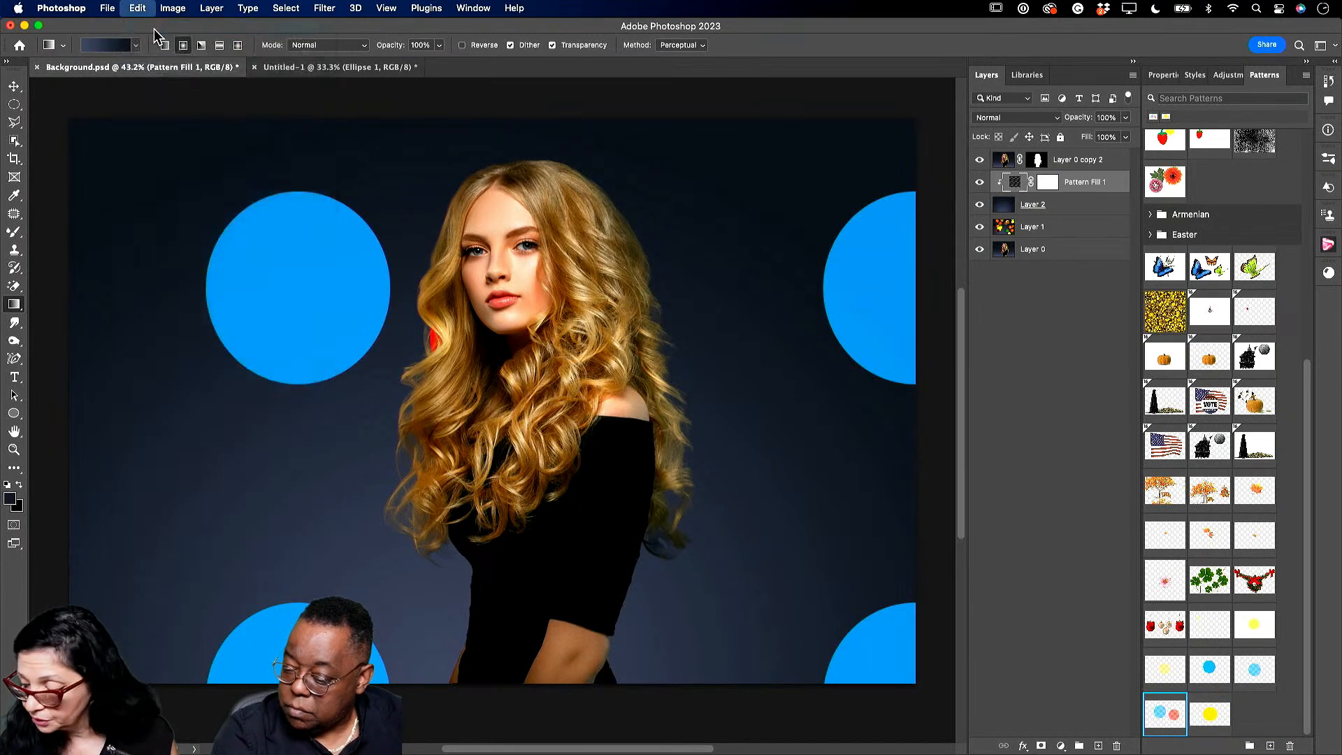
Fill Layer 2 with the blue and red circles pattern using the Random Fill script, with minimum scale 0.25 and maximum scale 0.37.
left_click(137, 8)
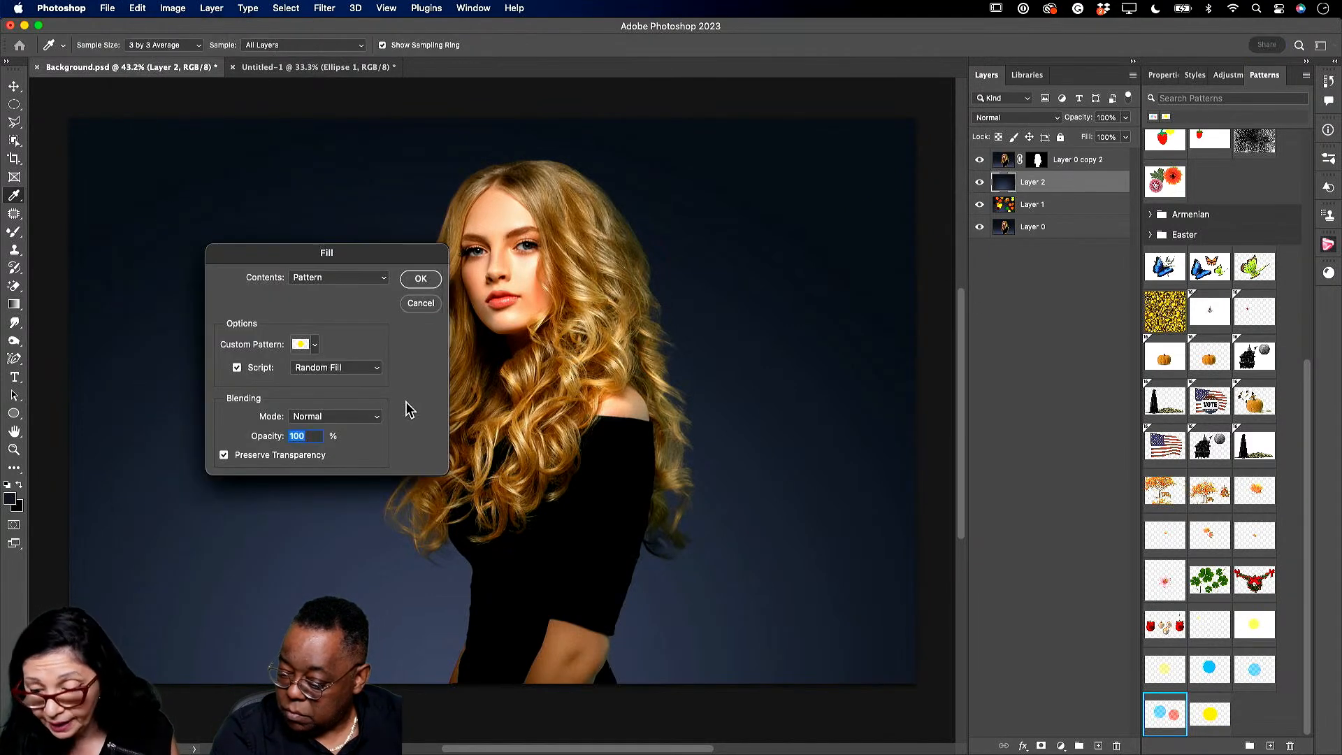
left_click(314, 345)
left_click(232, 458)
left_click(427, 364)
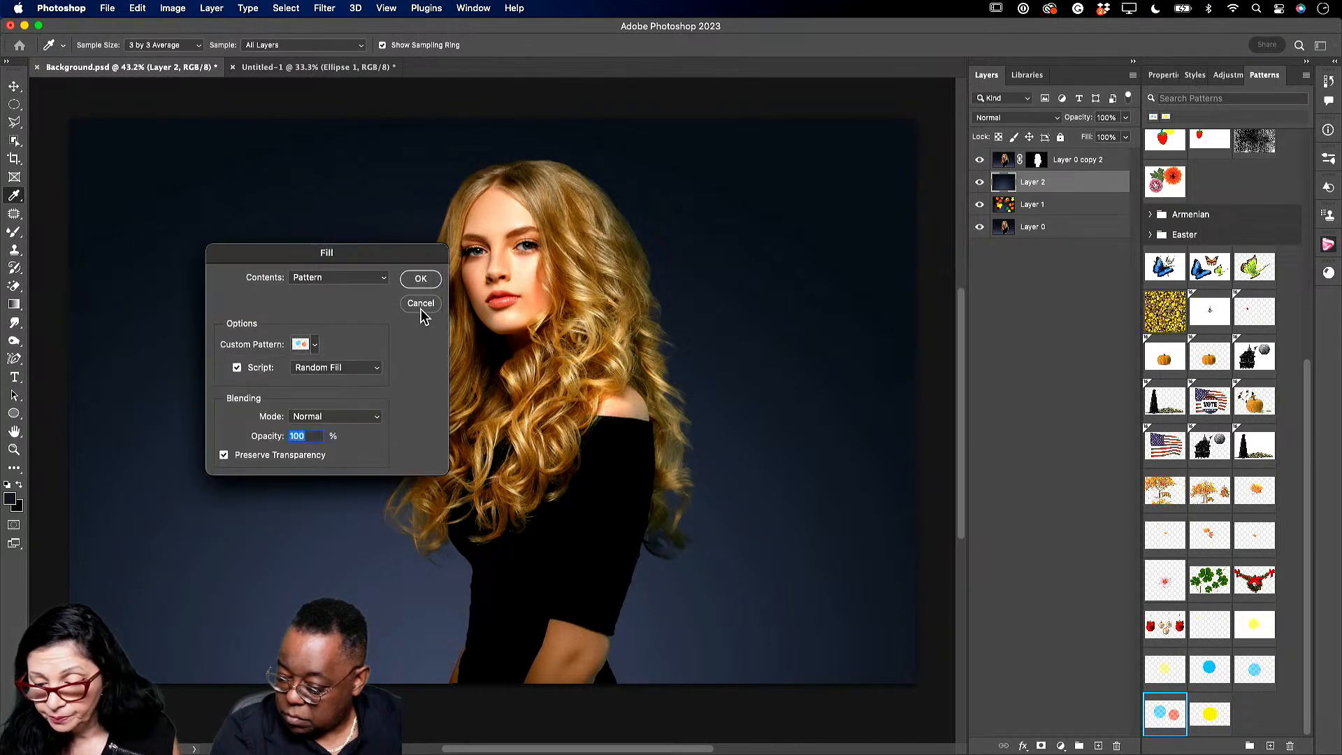
left_click(421, 279)
key("g")
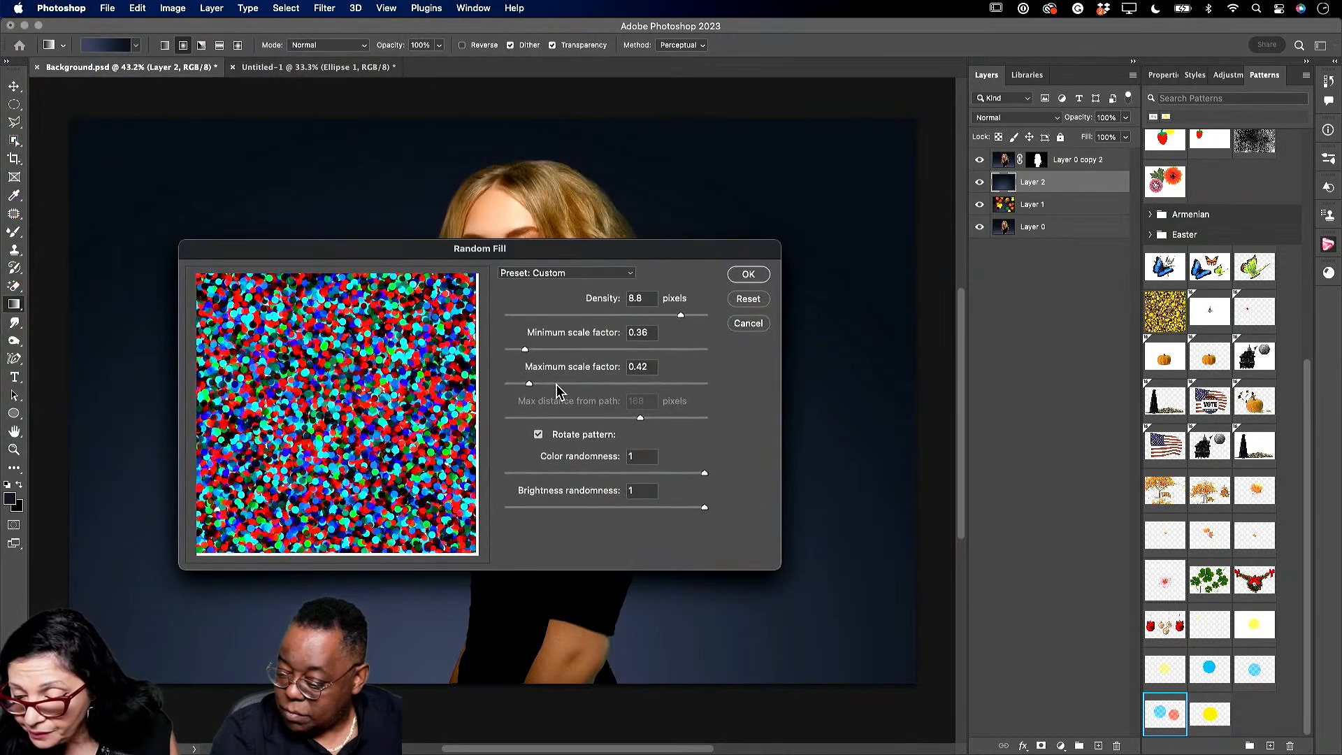
left_click_drag(529, 384, 518, 350)
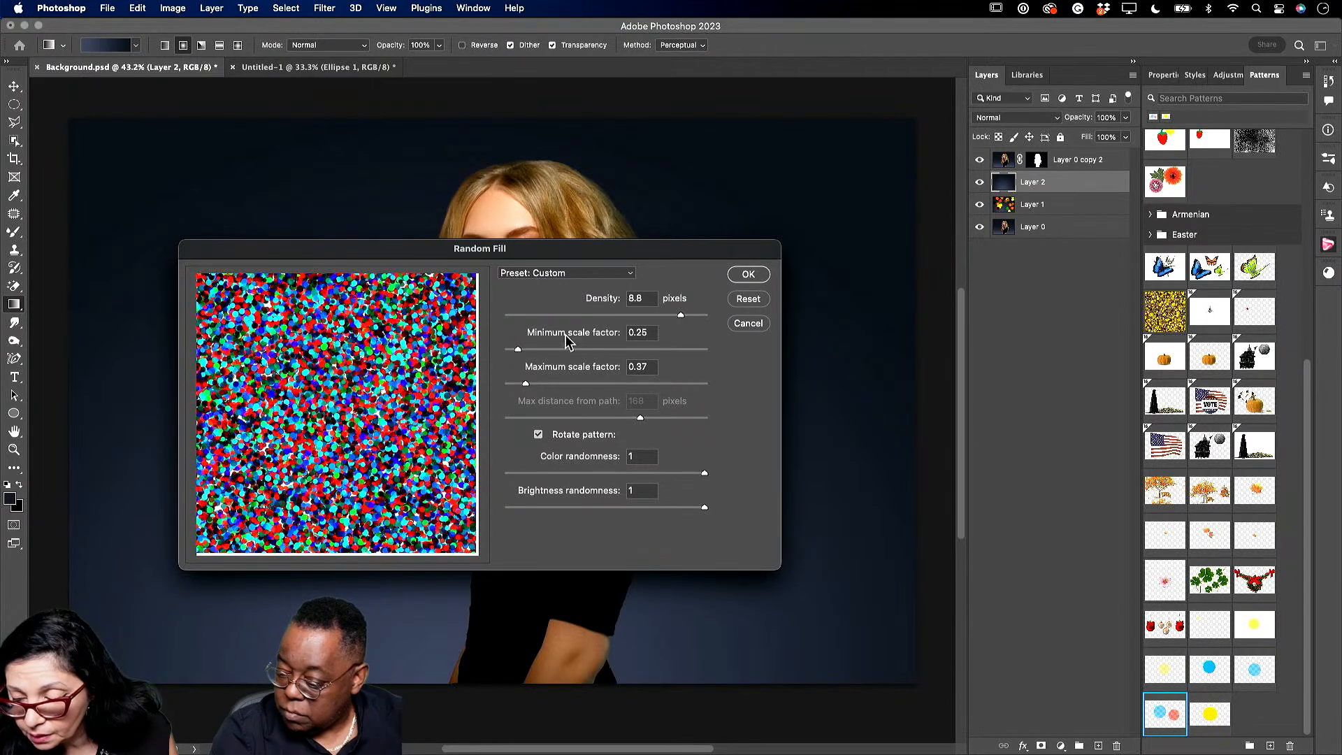
left_click(749, 275)
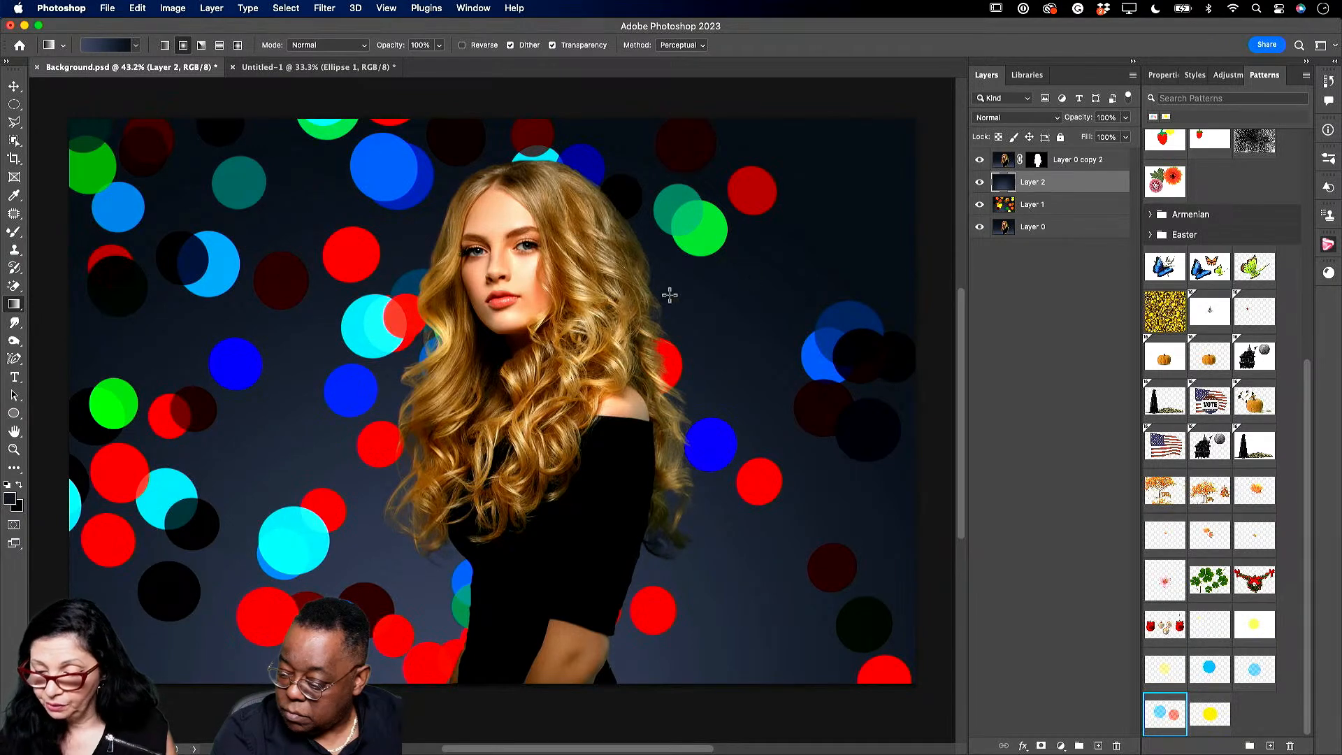
Set Layer 2's blend mode to Lighten and its opacity to 62%.
left_click(1020, 118)
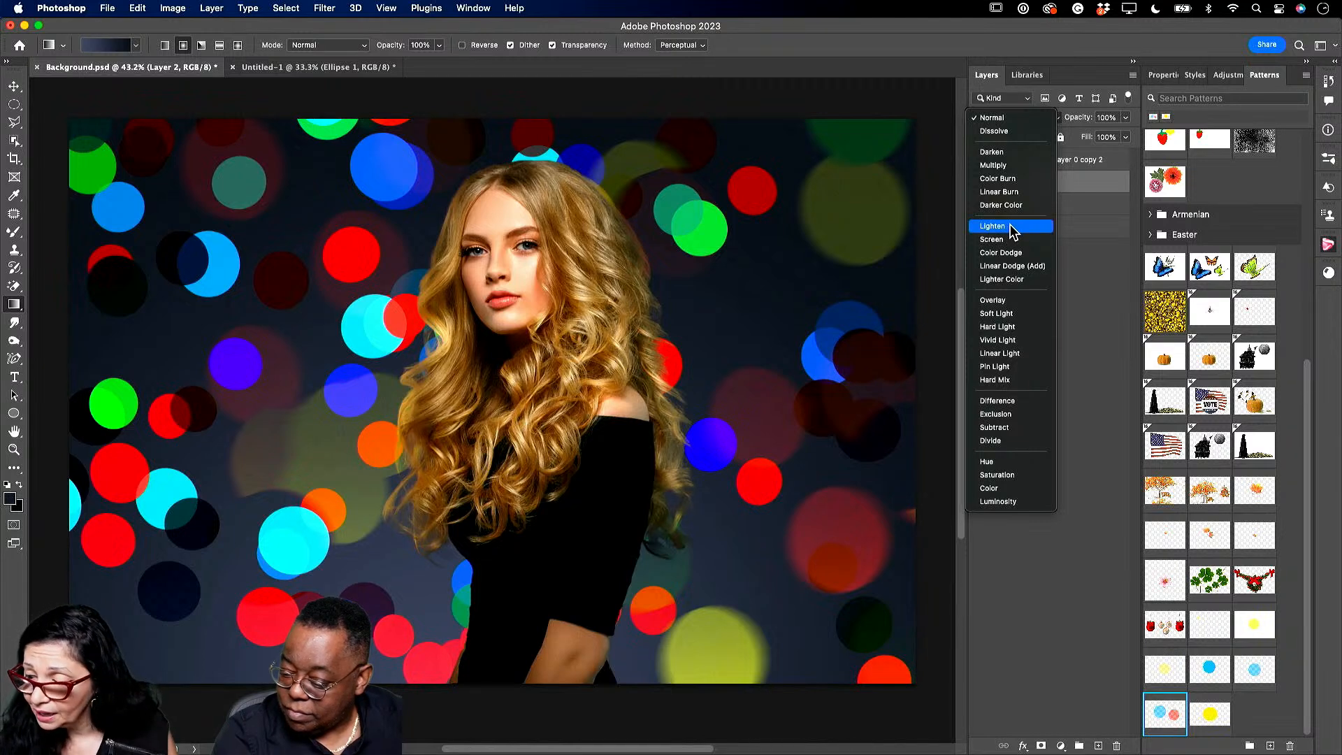
left_click(1012, 226)
left_click(1126, 117)
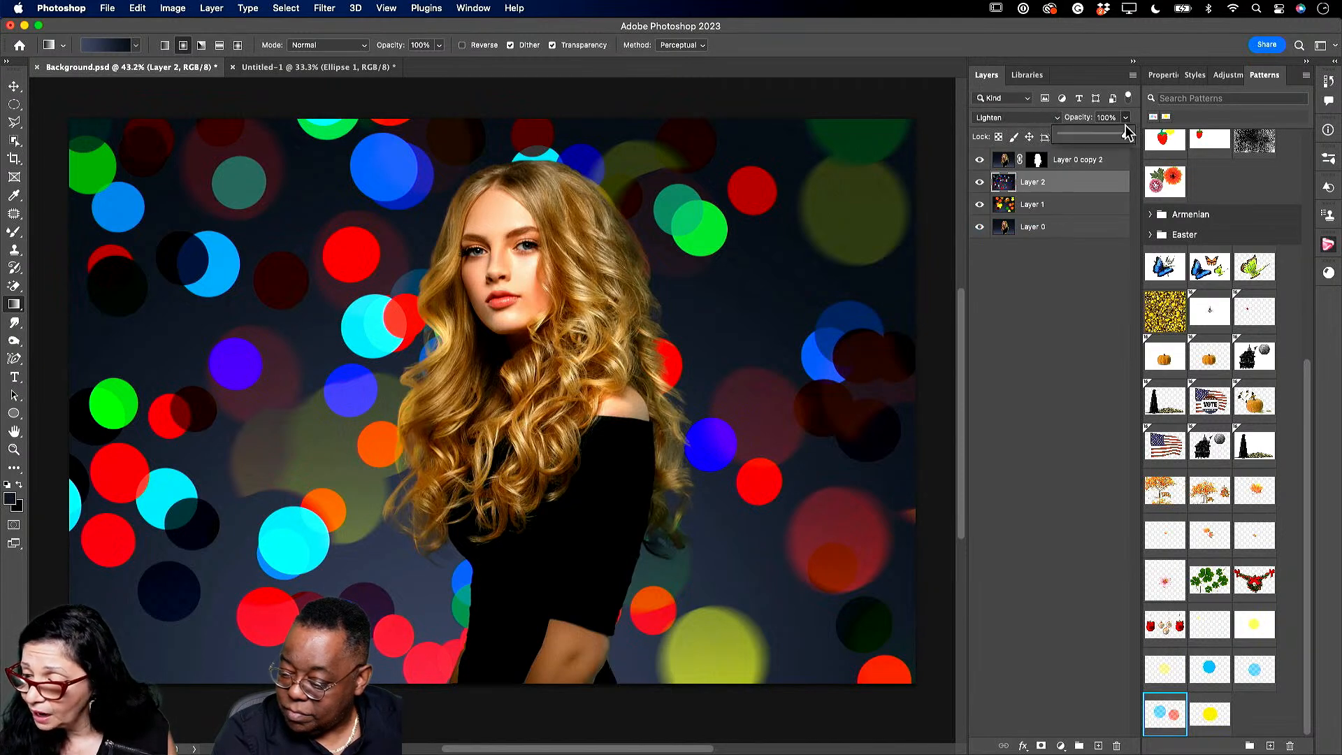
left_click_drag(1128, 137, 1102, 138)
Apply a Gaussian Blur with a radius of 3.7 pixels to Layer 2.
left_click(325, 9)
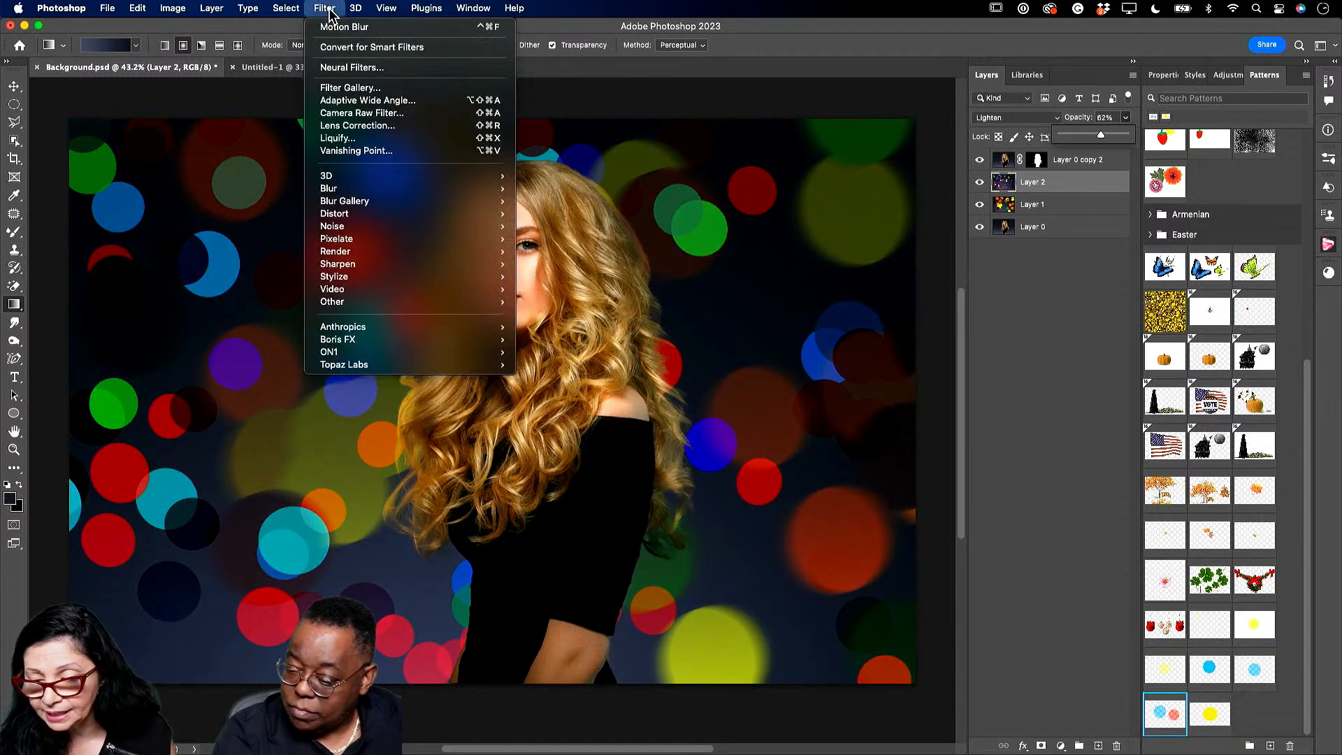
mouse_move(473, 189)
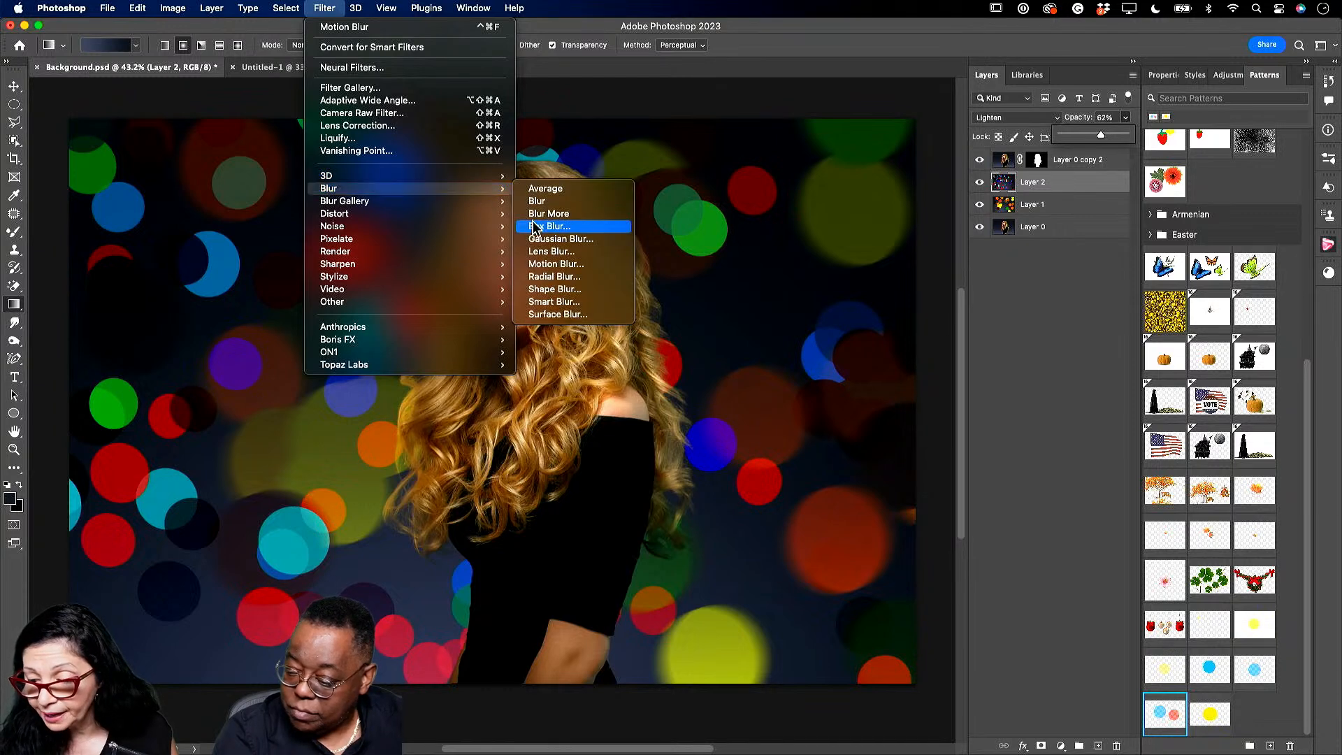
left_click(549, 240)
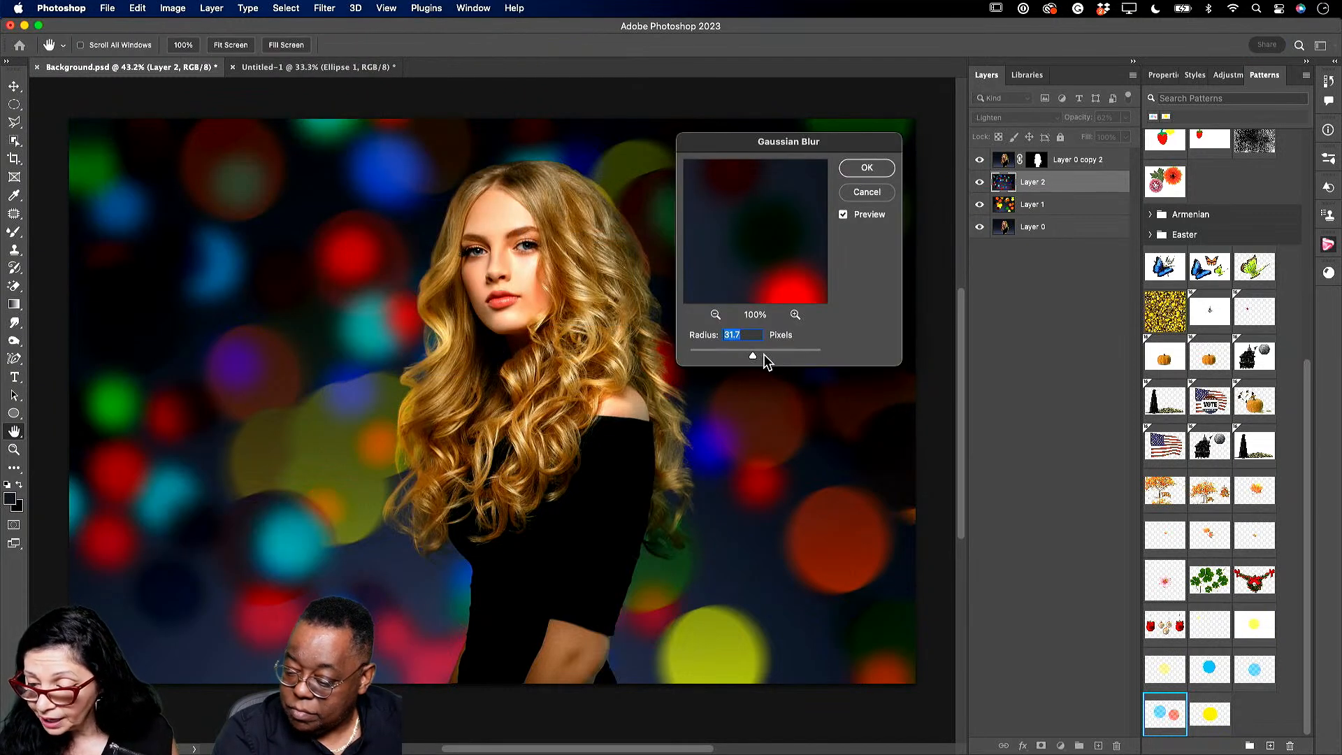
left_click_drag(749, 358, 713, 359)
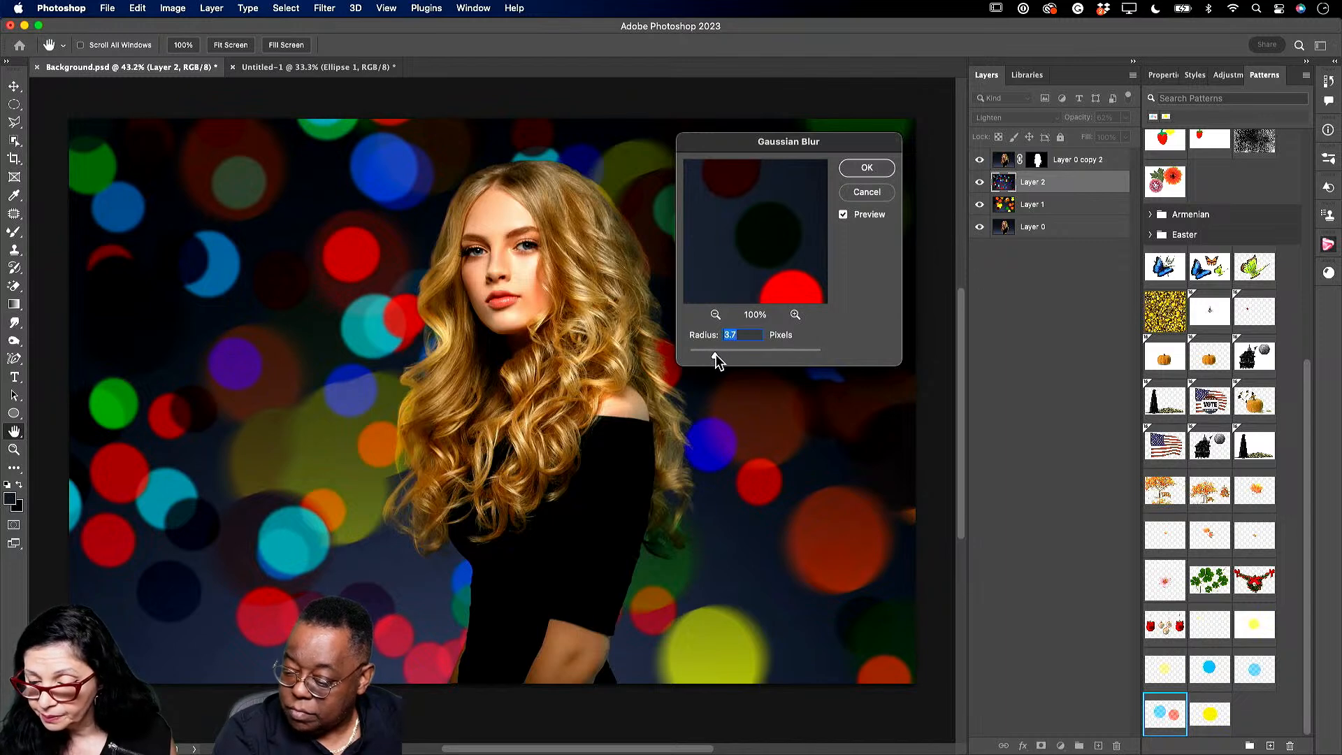
left_click(883, 170)
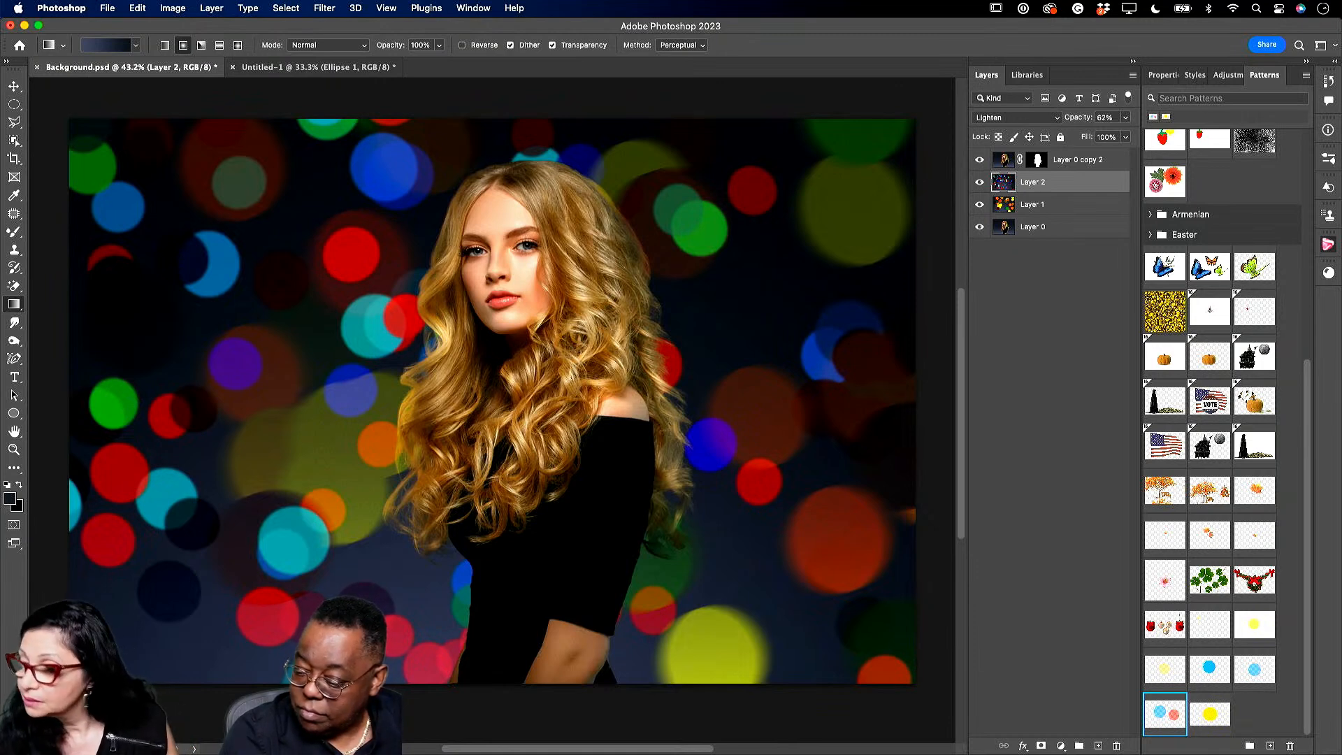
Open Studio3 from the library's Image 2 group and close the Untitled-1 and Background.psd documents without saving.
left_click(1026, 77)
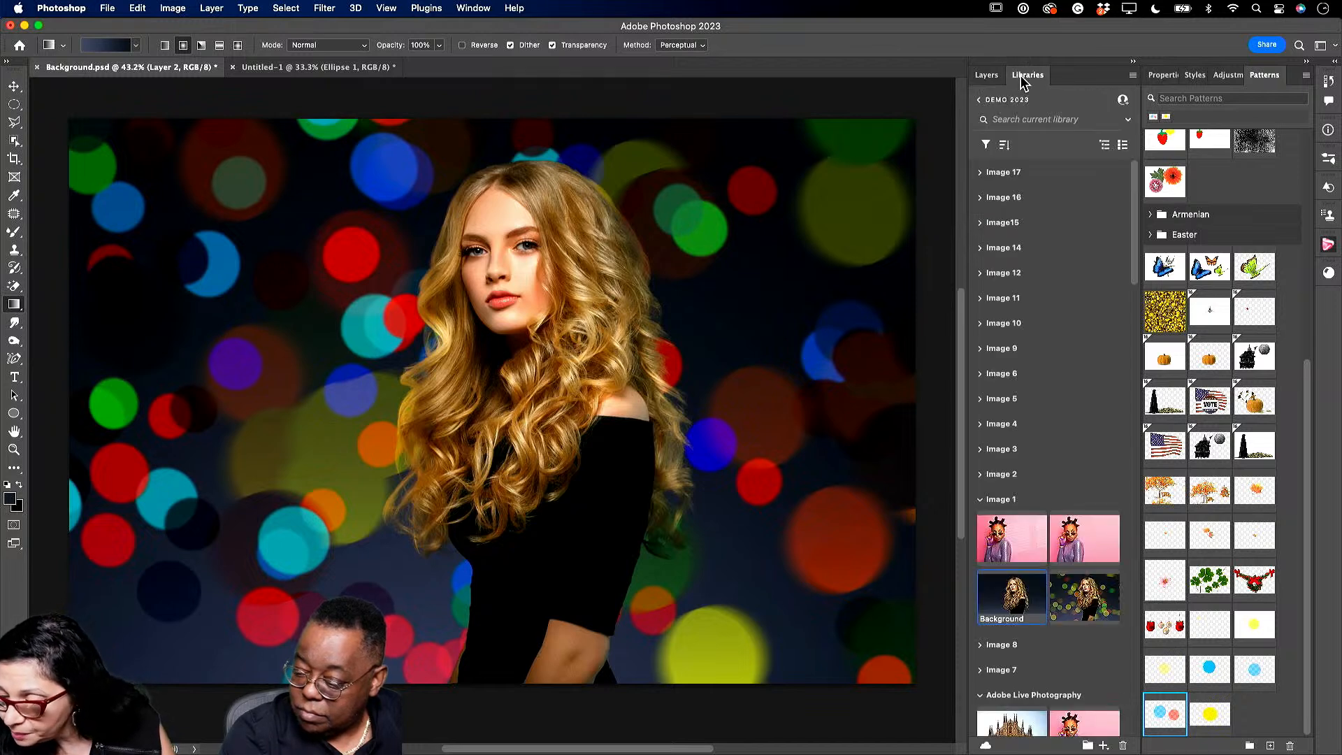
left_click(993, 477)
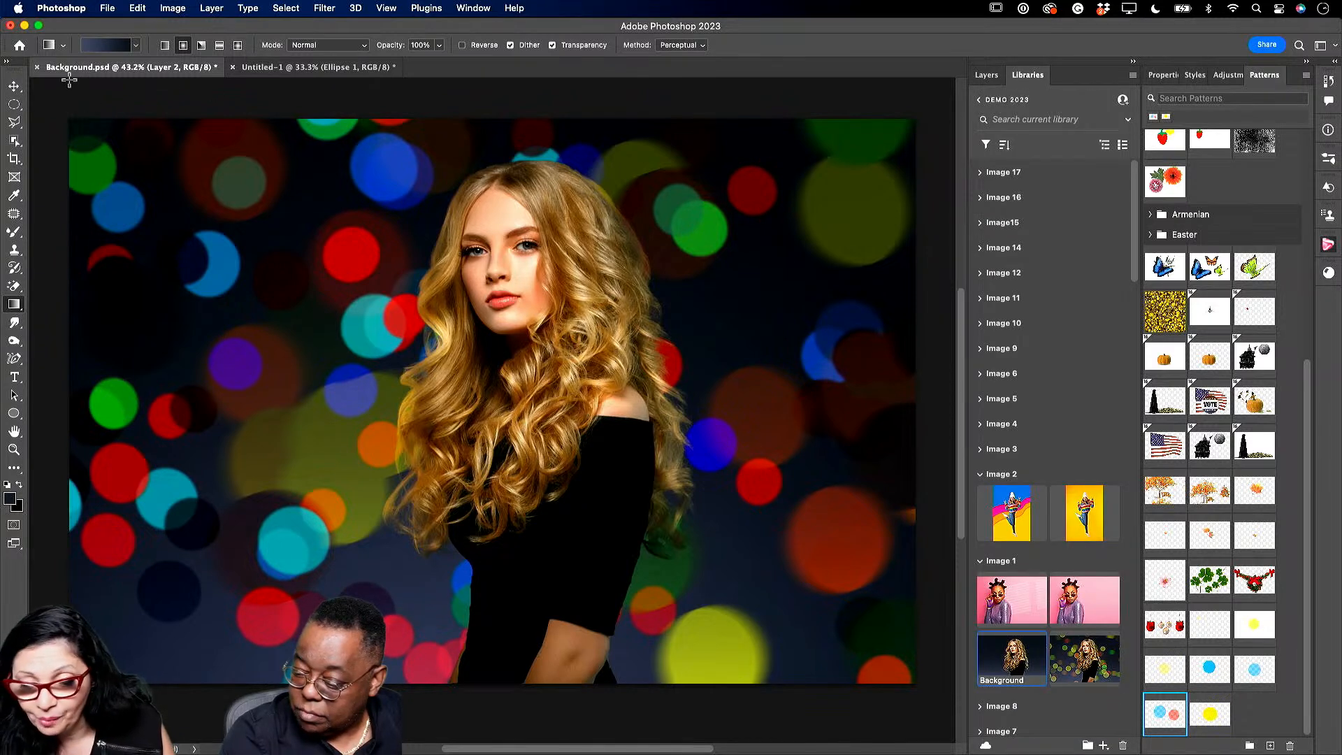
left_click(237, 70)
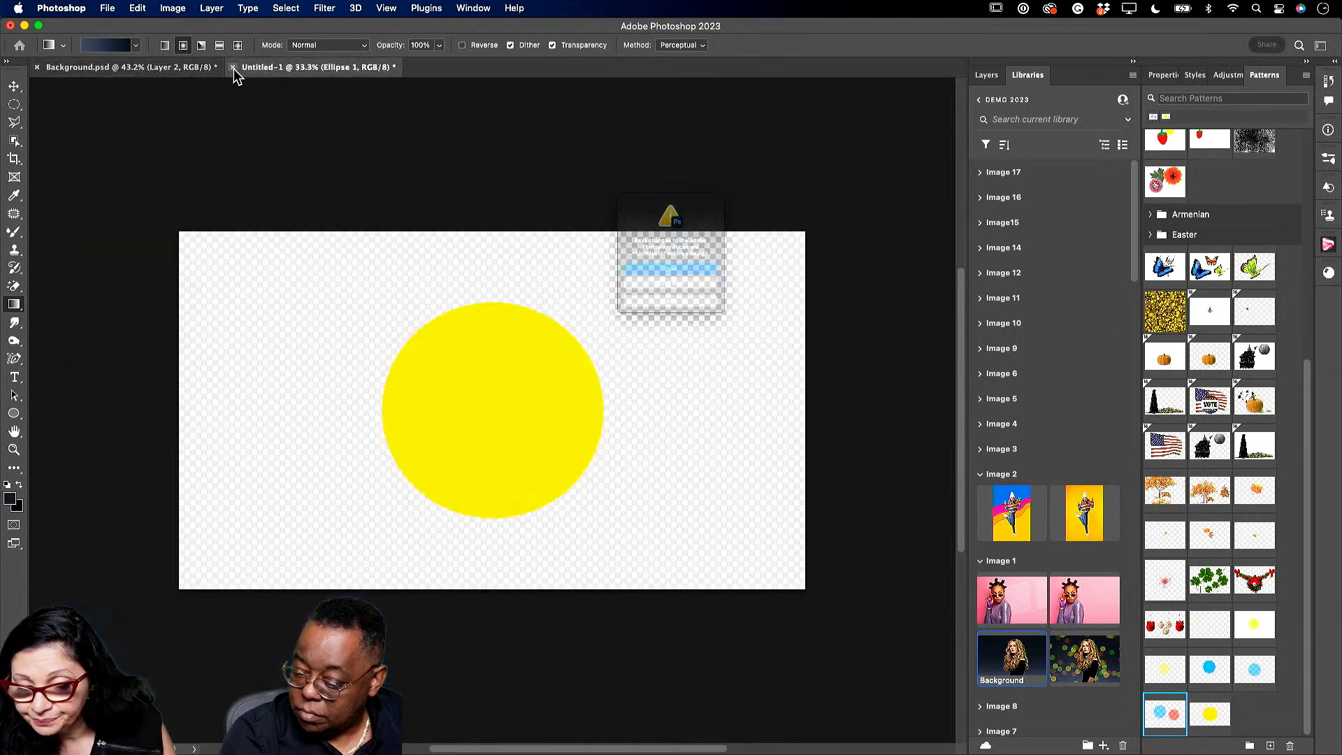
left_click(682, 304)
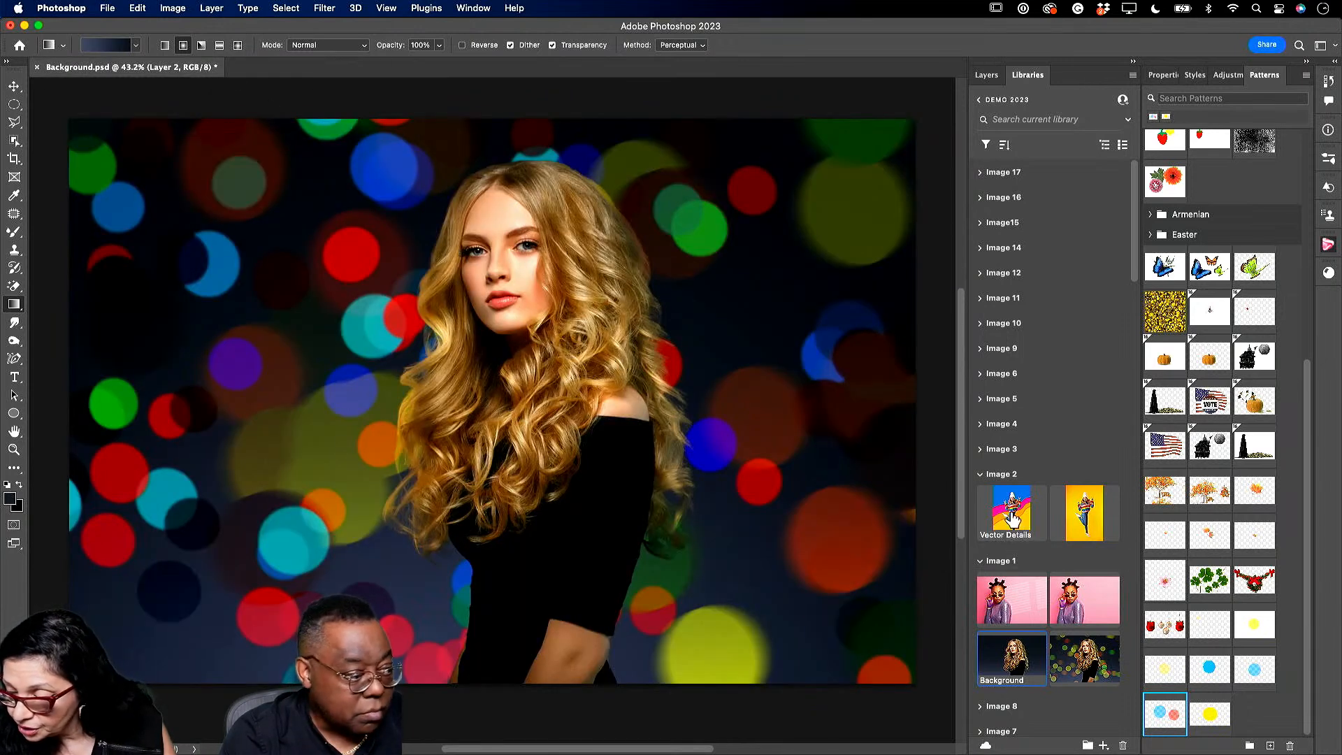
double_click(1084, 518)
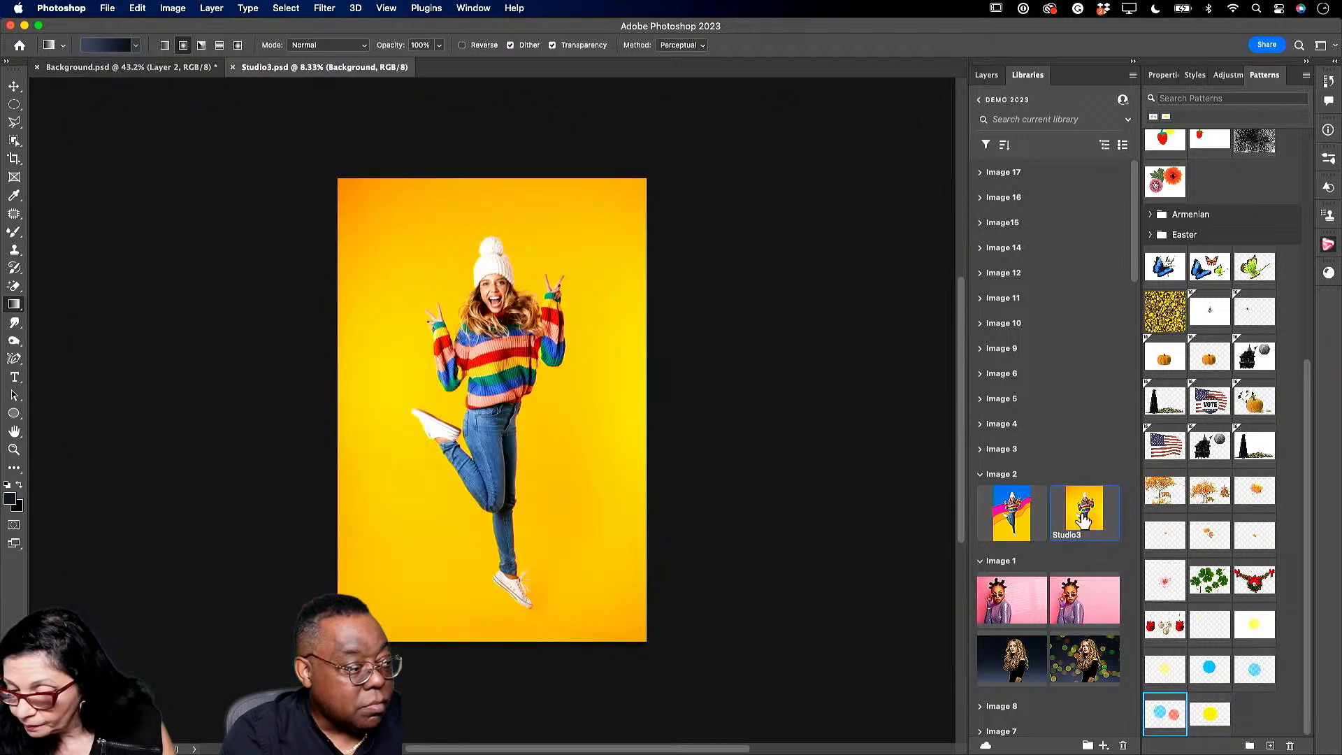
left_click(38, 67)
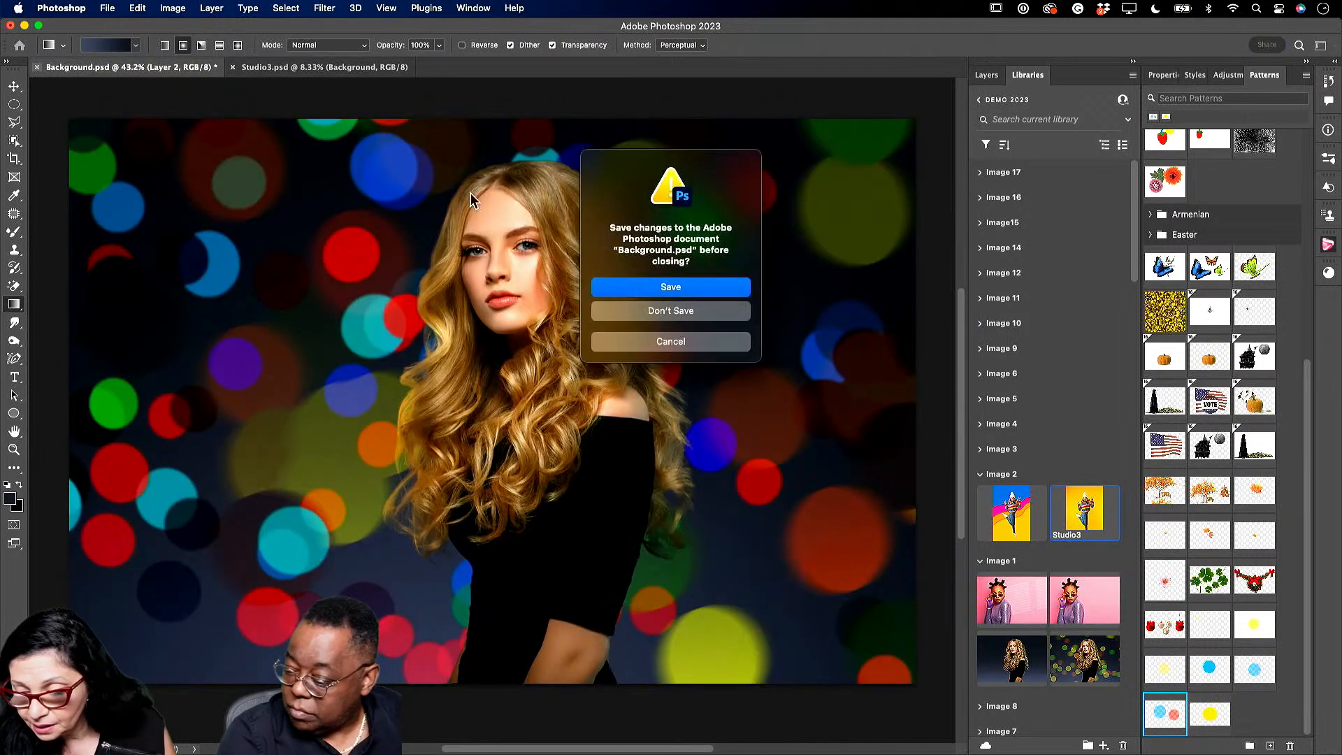
left_click(670, 312)
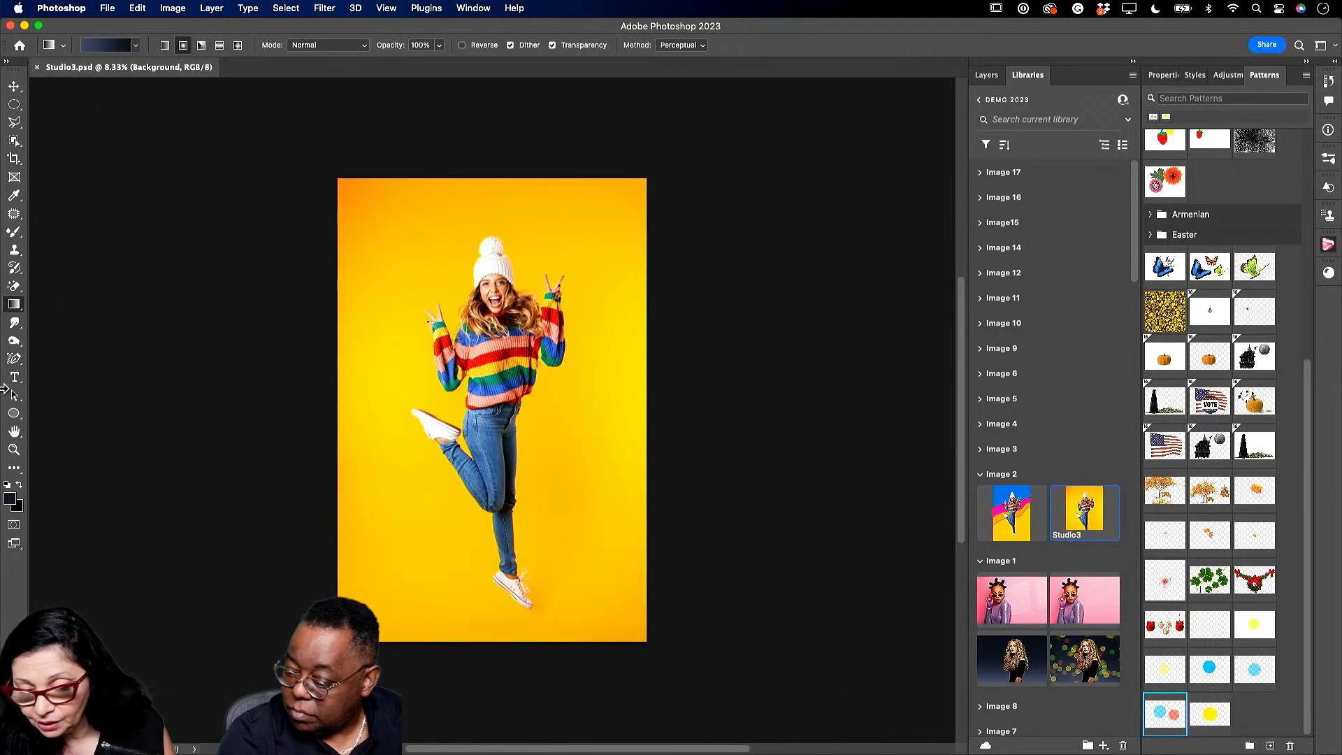
Duplicate the Background layer of Studio3.psd and switch to the Object Selection tool.
left_click(14, 450)
left_click_drag(417, 391, 440, 398)
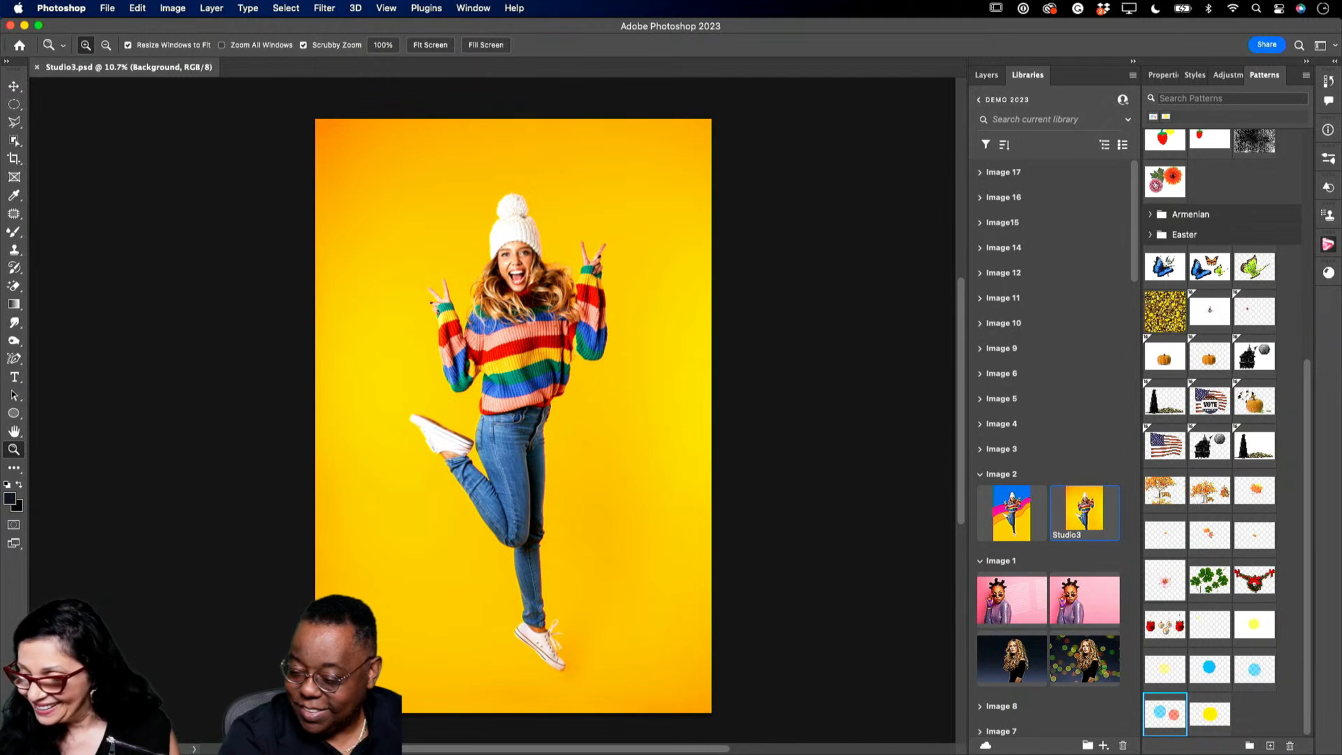
left_click(987, 76)
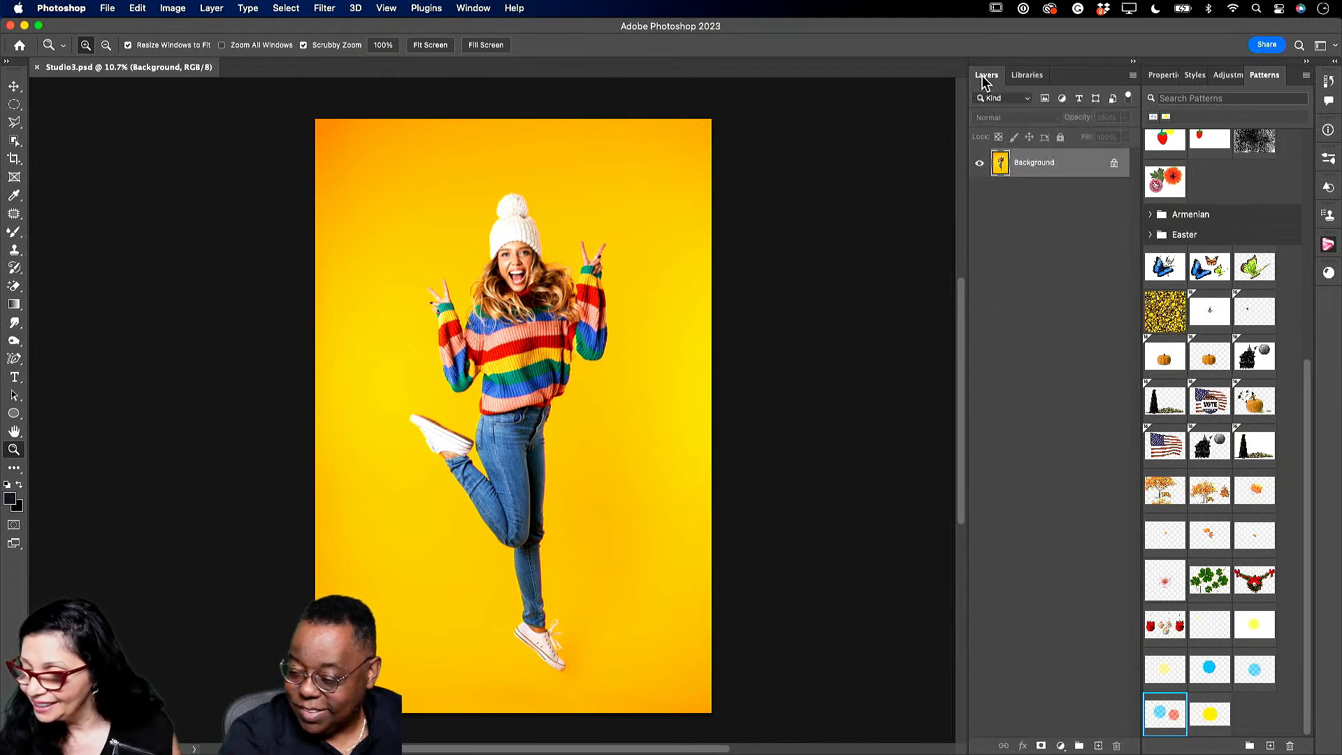
left_click_drag(1065, 174, 1098, 745)
left_click(14, 141)
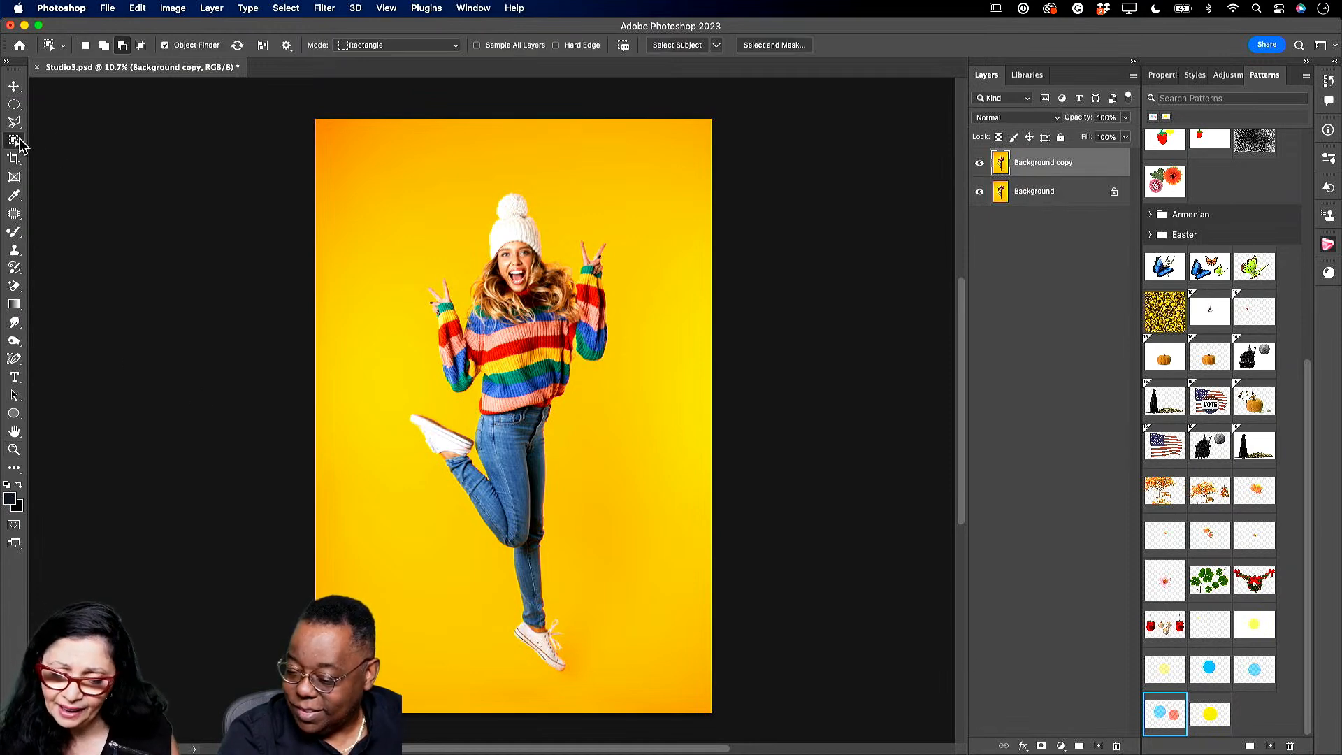
Select the jumping woman with the Object Selection tool, and adjust her raised sleeve beside the hair with subtracted and added rectangular areas.
mouse_move(345, 155)
left_mouse_down()
mouse_move(668, 626)
mouse_move(661, 692)
left_mouse_up()
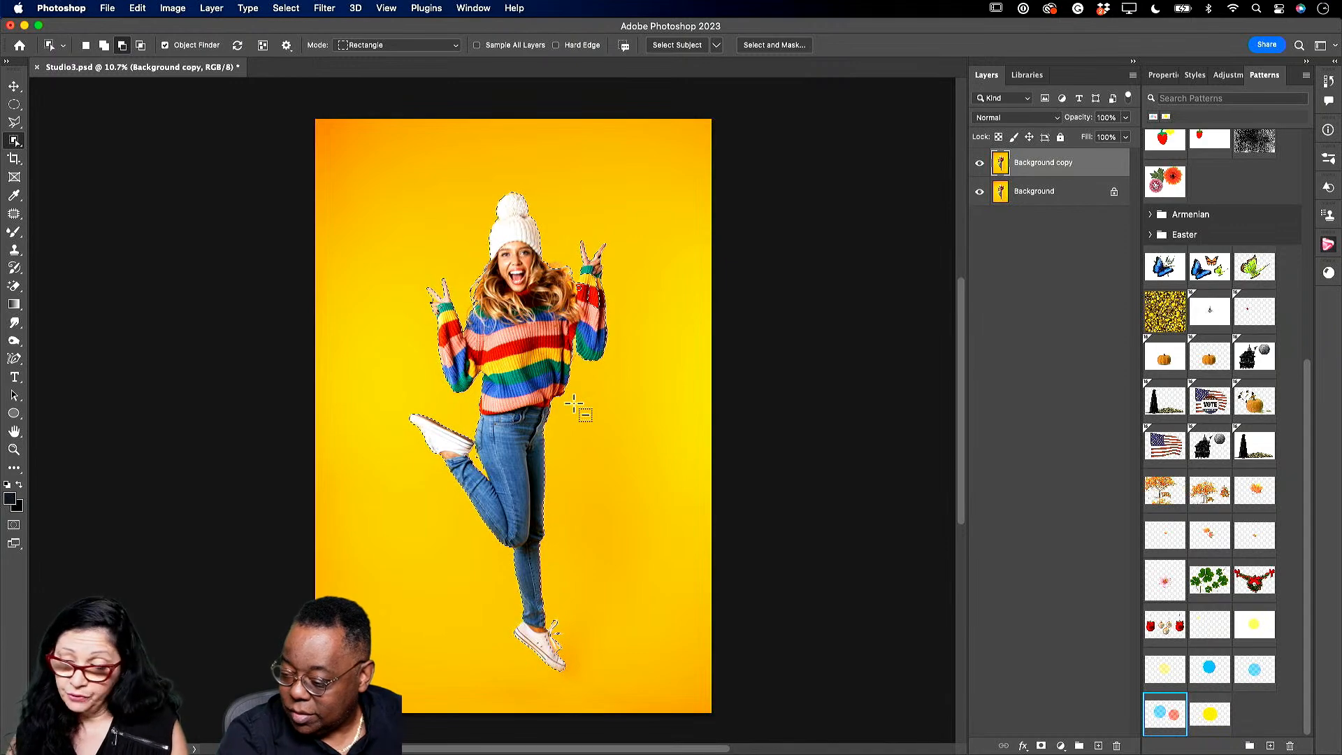
left_click(14, 449)
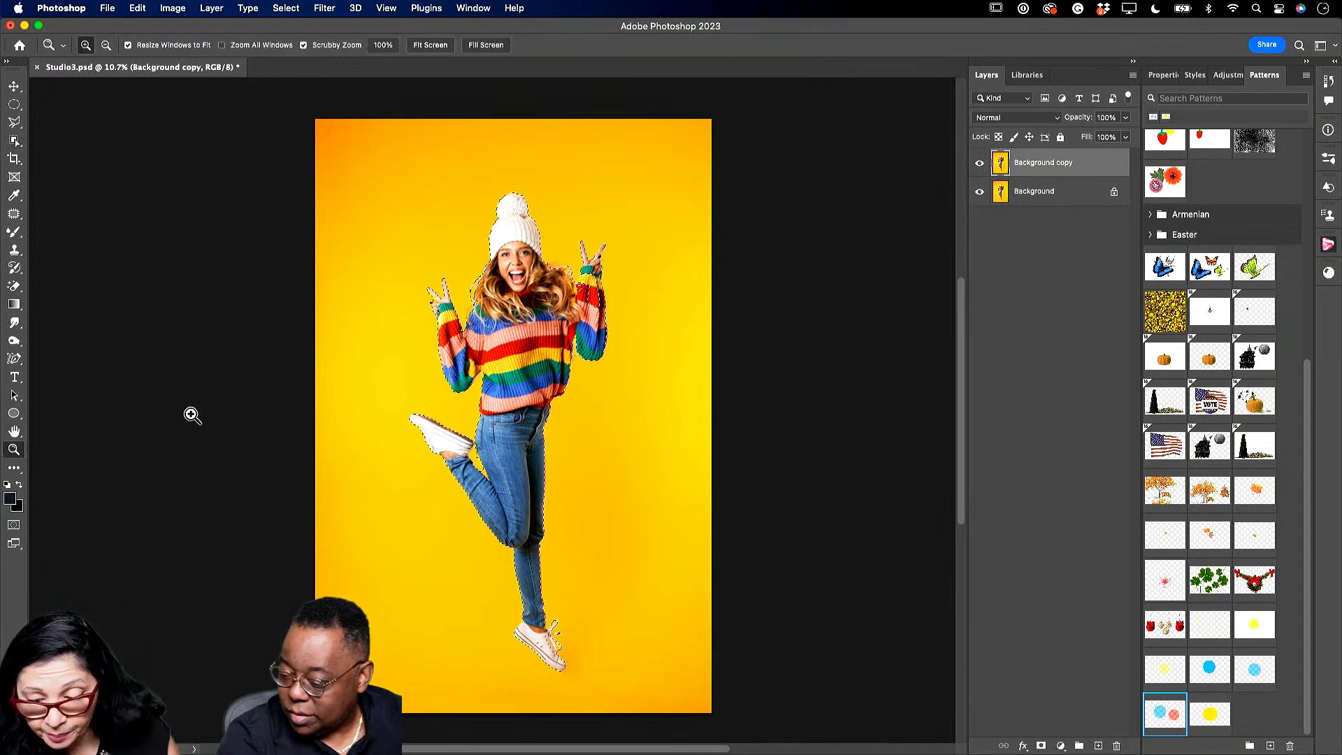
left_click_drag(613, 285, 654, 360)
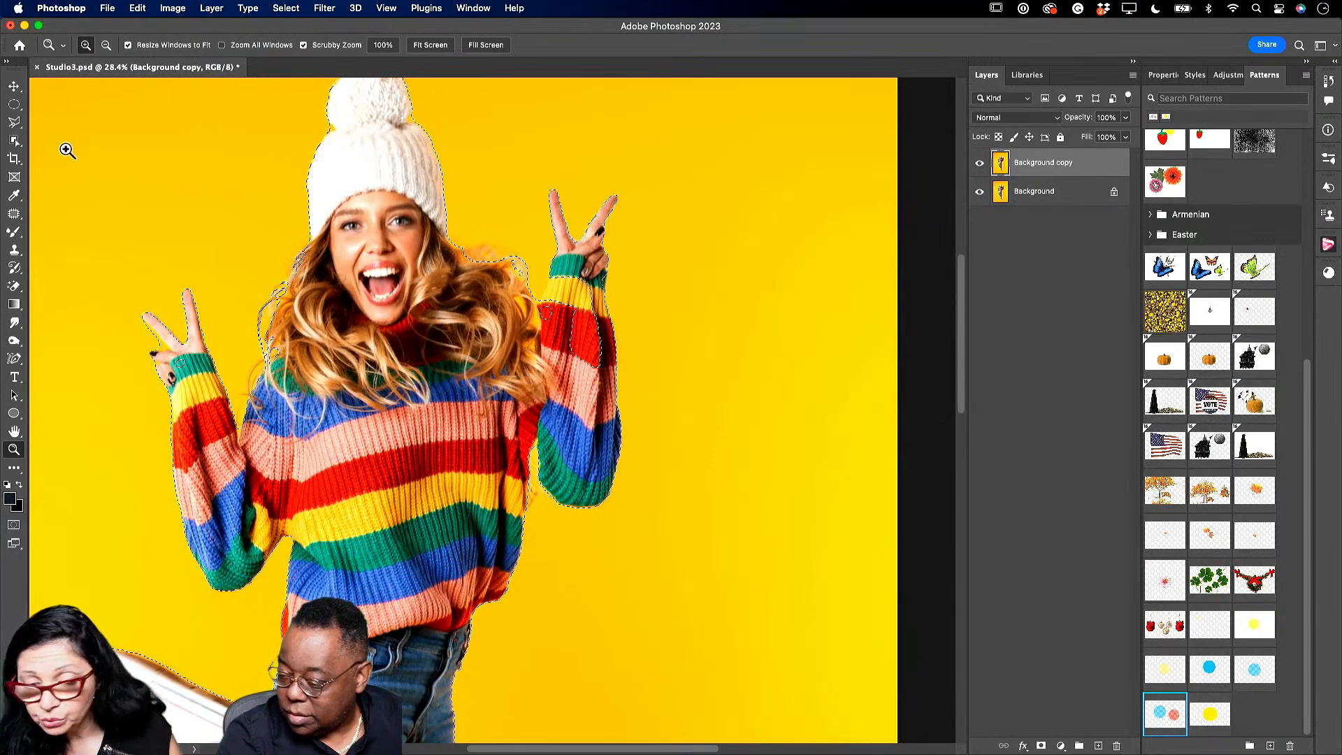
left_click(15, 142)
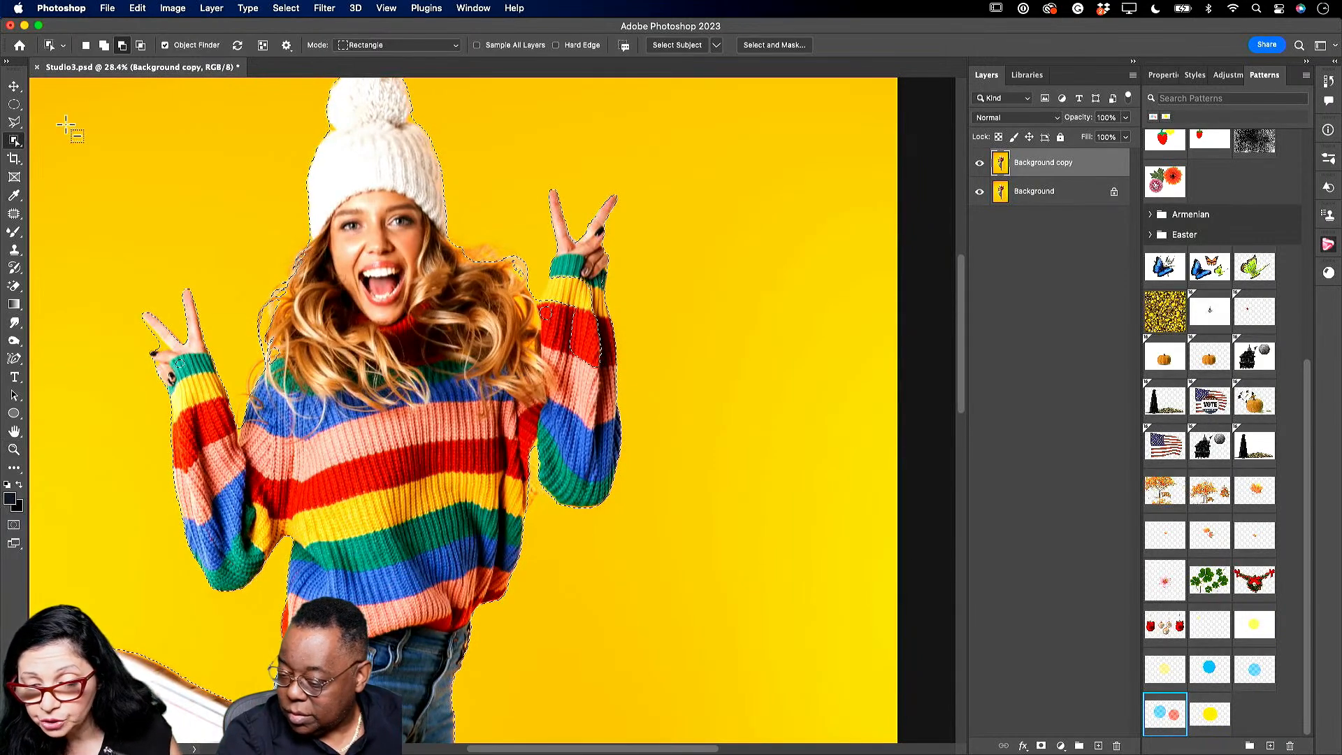
left_click(123, 46)
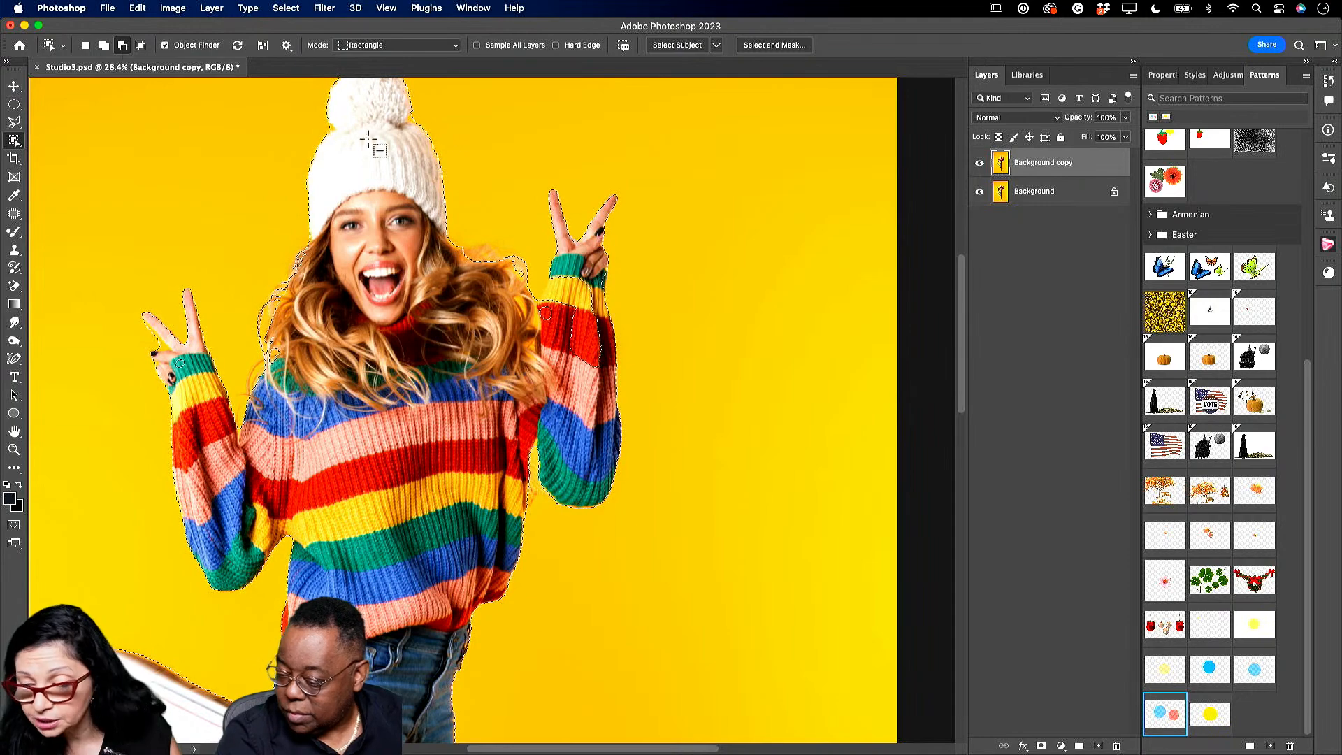
left_click_drag(564, 287, 572, 297)
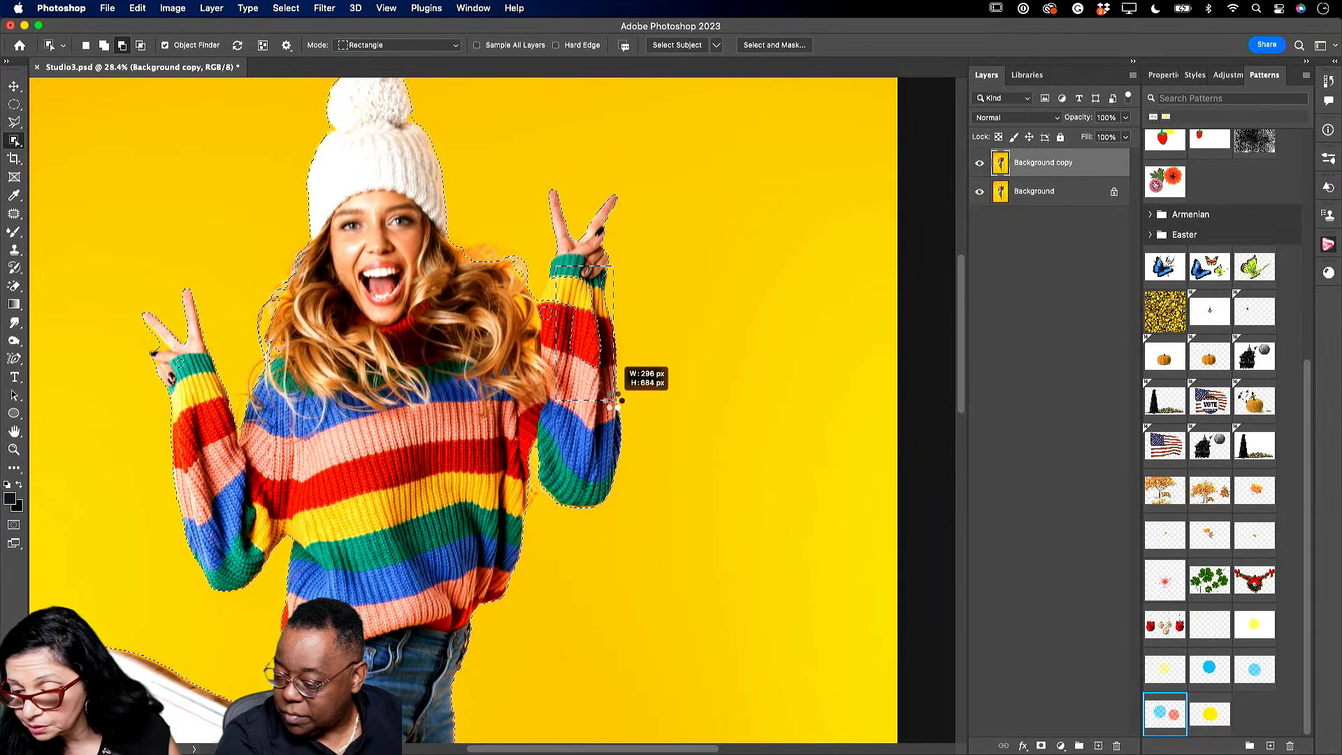
left_click_drag(621, 401, 619, 402)
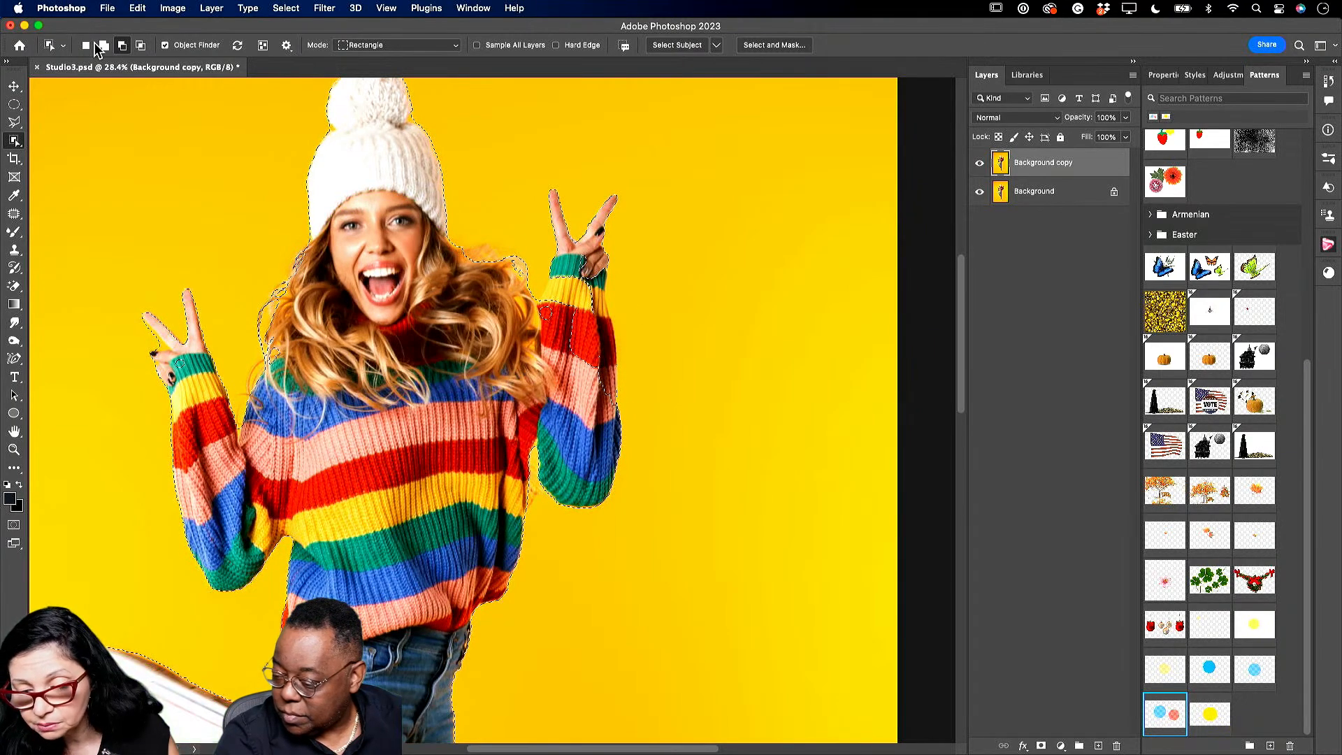
left_click(103, 46)
left_click_drag(615, 256, 647, 435)
left_click(122, 45)
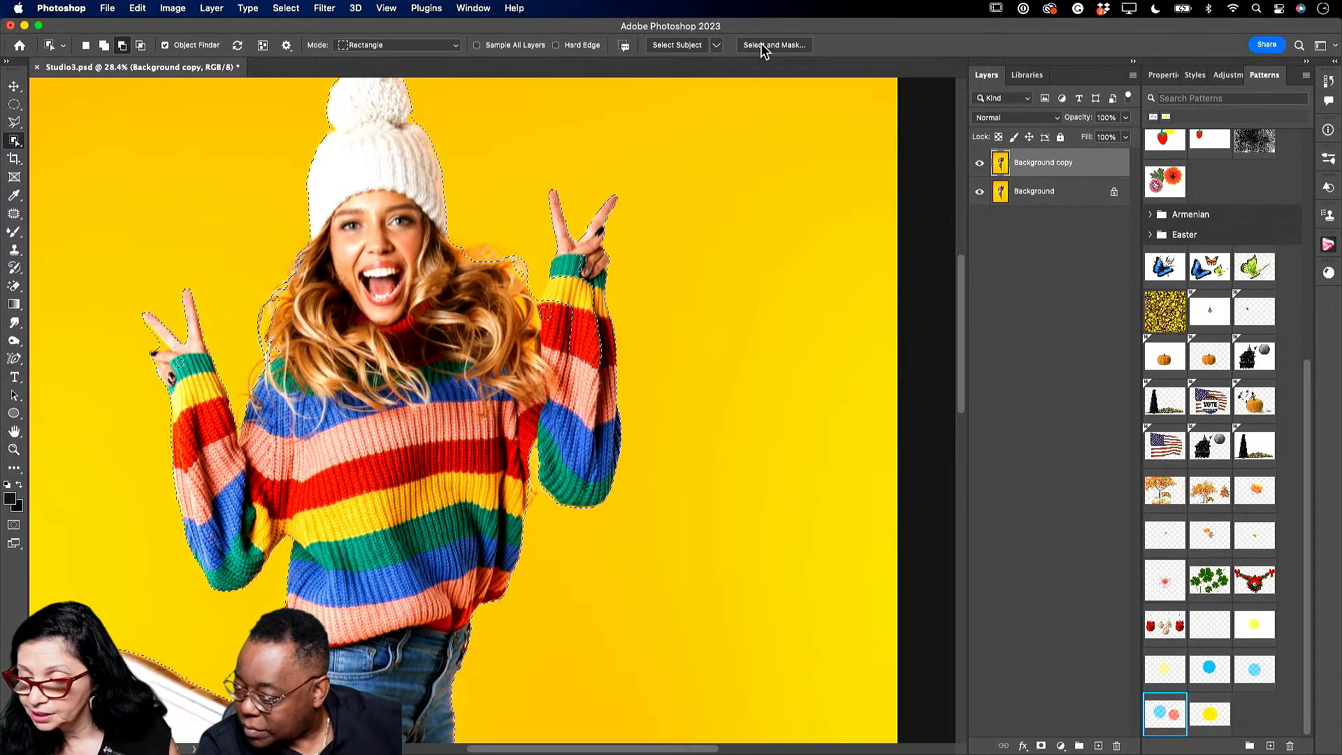
In Select and Mask, view the mask in Black & White and brush the gaps in the sleeve and both hands into the selection.
left_click(761, 45)
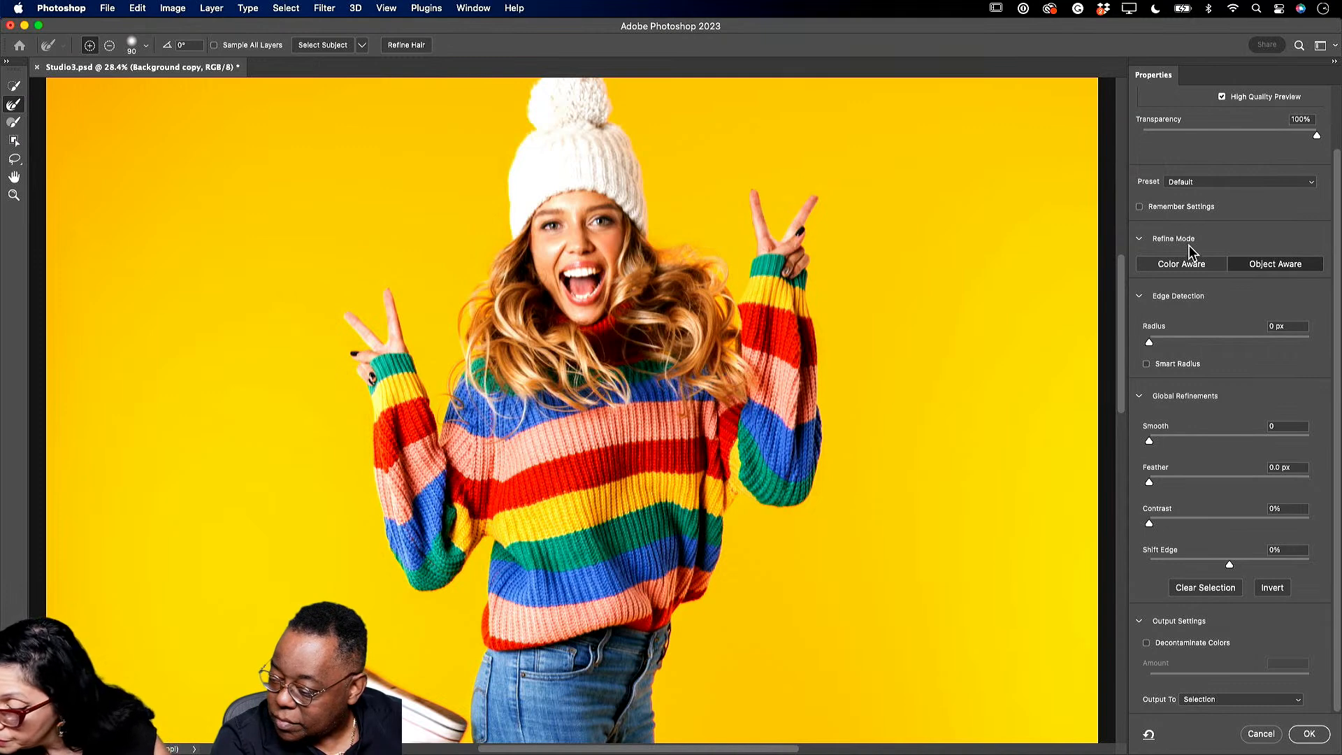
scroll(1171, 151, "up", 3)
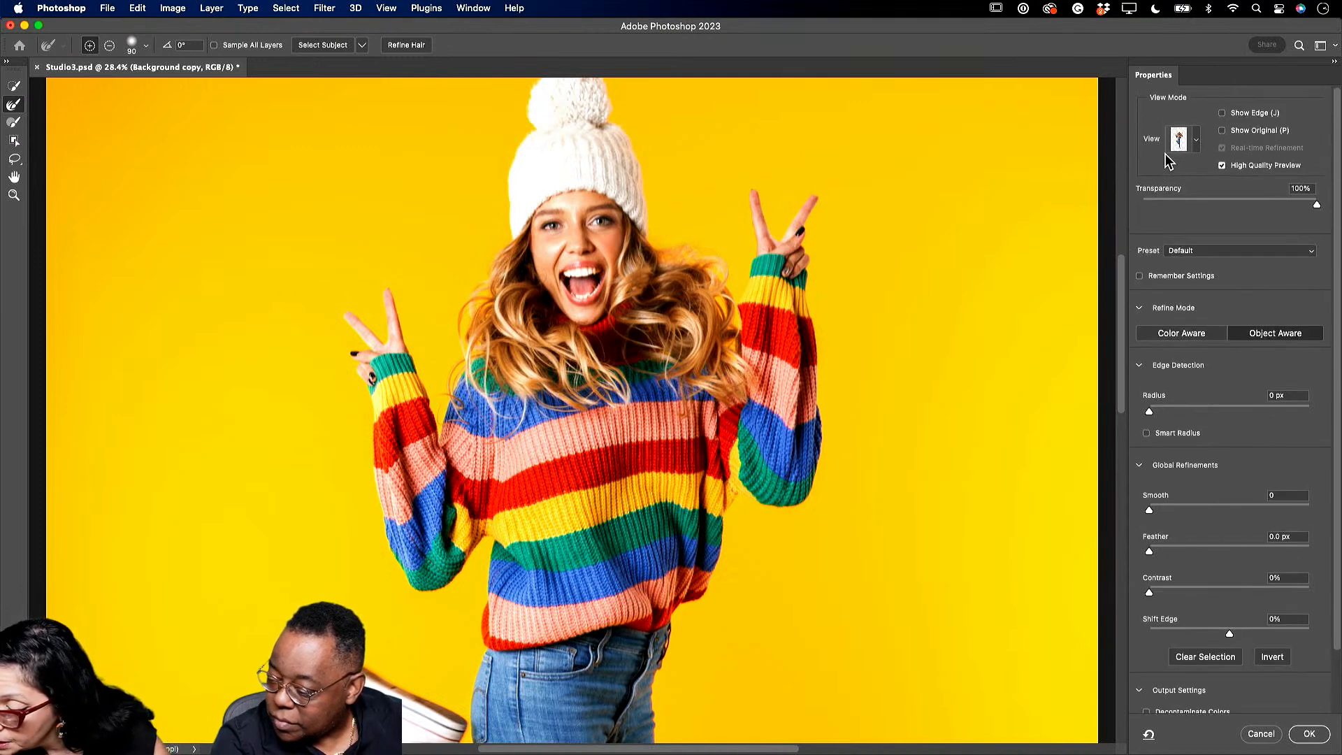
left_click(1180, 150)
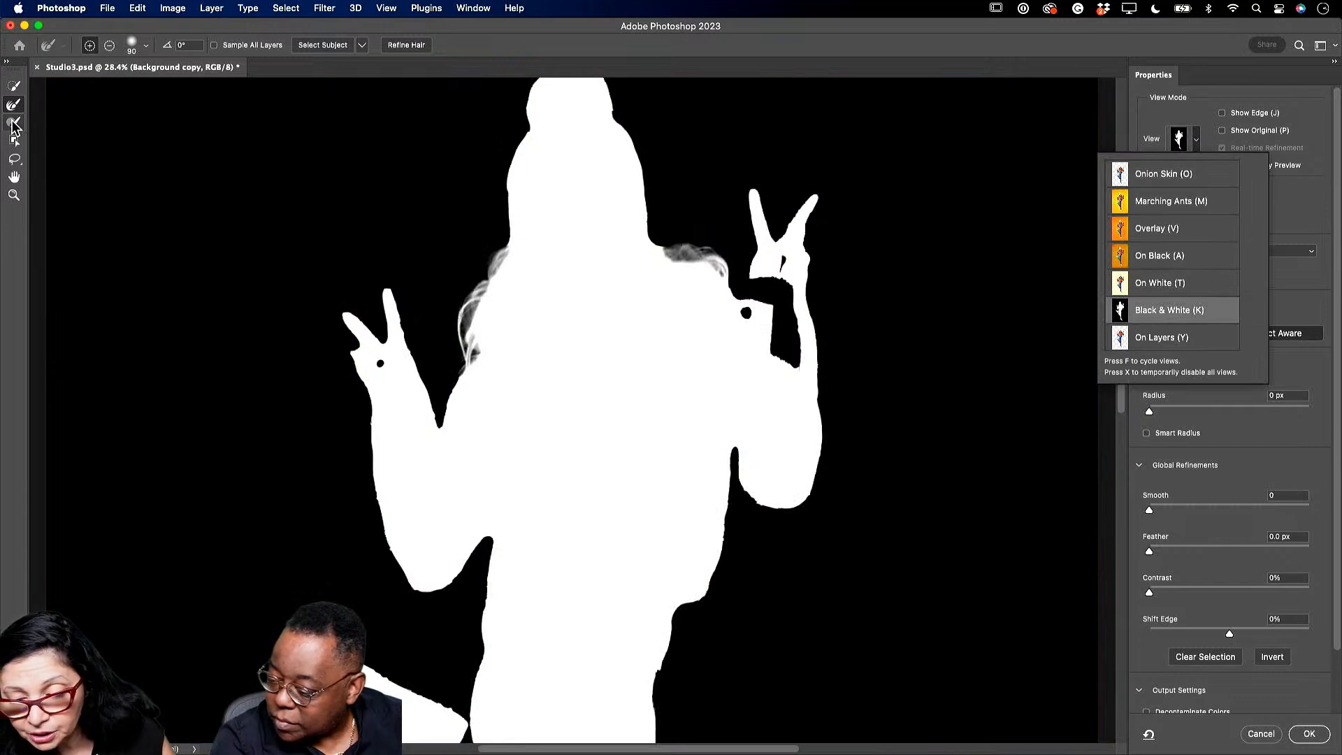
left_click(14, 123)
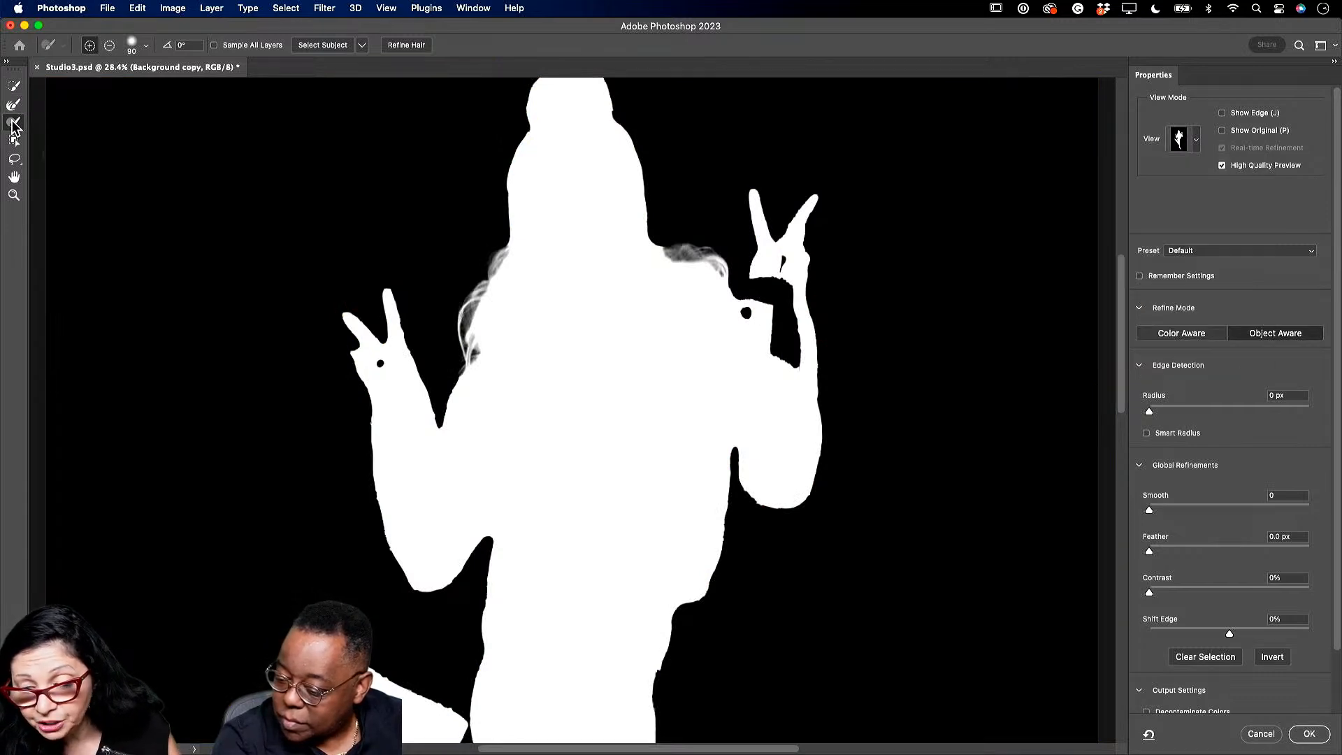
mouse_move(774, 277)
left_mouse_down()
mouse_move(790, 355)
mouse_move(785, 274)
mouse_move(791, 347)
mouse_move(766, 281)
mouse_move(739, 316)
left_mouse_up()
left_click_drag(376, 359, 382, 370)
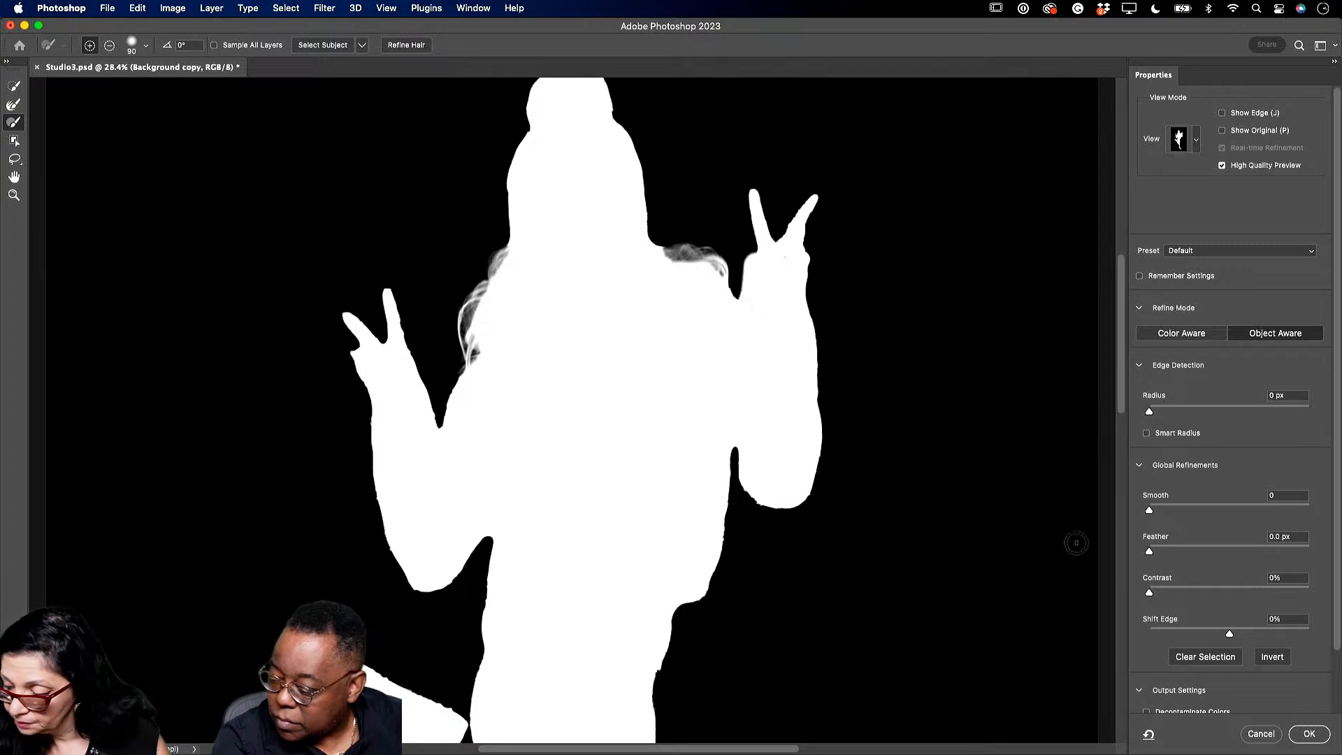
Switch the view to Onion Skin, enable Decontaminate Colors at 100%, and output the cut-out to a New Layer with Layer Mask.
left_click(1198, 144)
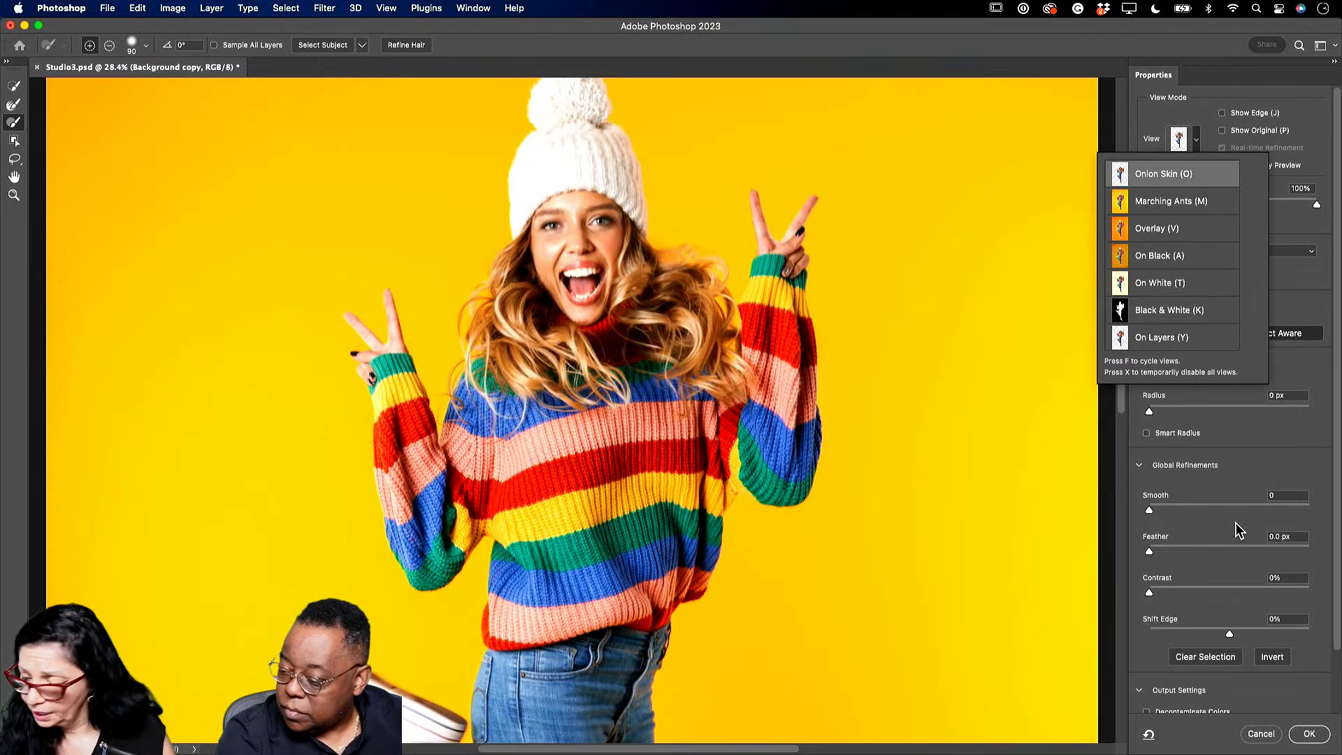
scroll(1207, 602, "down", 3)
left_click(1148, 645)
left_click(1148, 643)
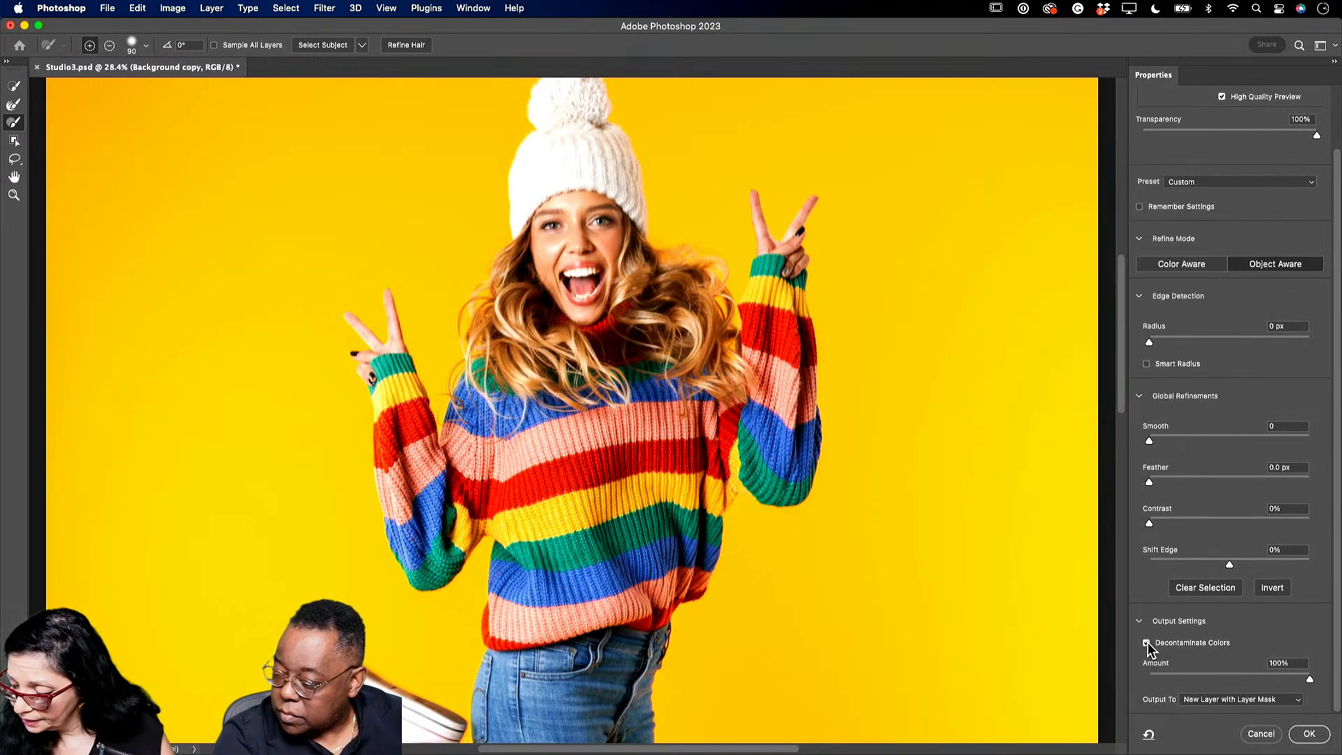
left_click(1309, 734)
Delete the hidden Background copy layer.
left_click(1070, 197)
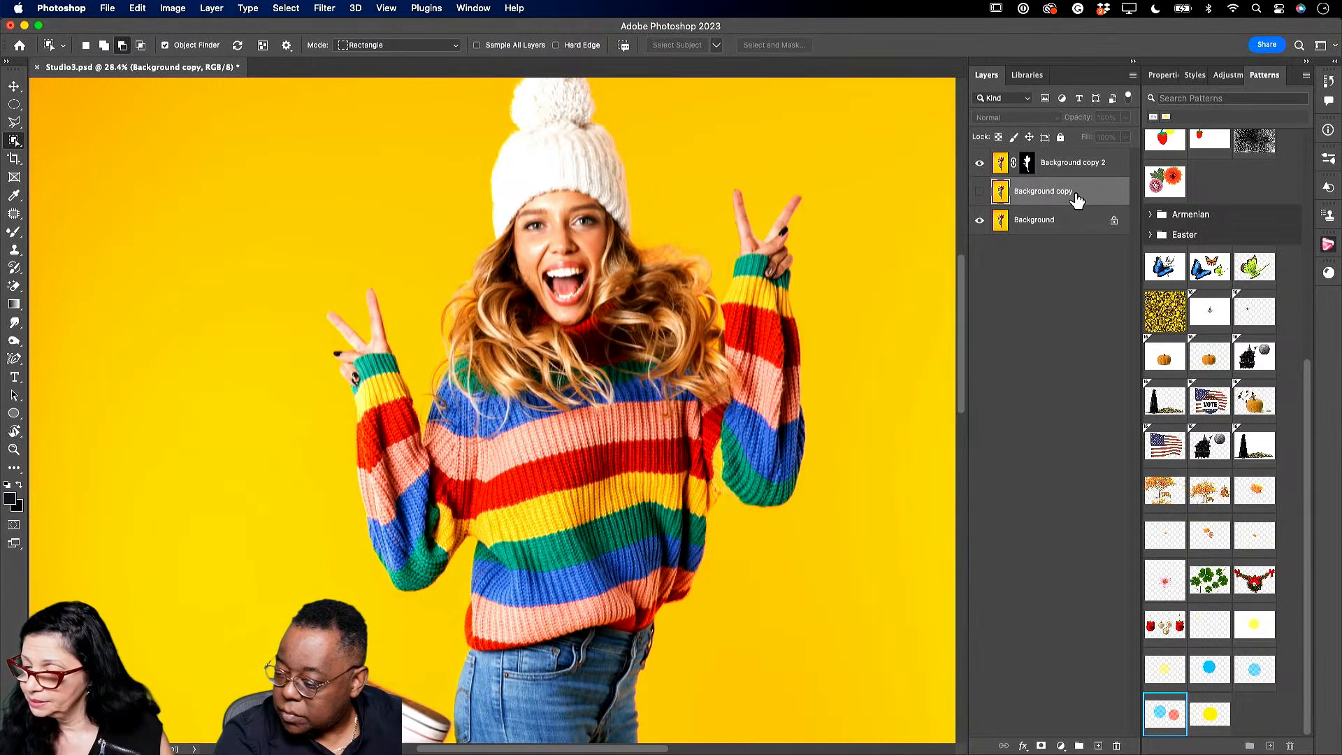
key("Delete")
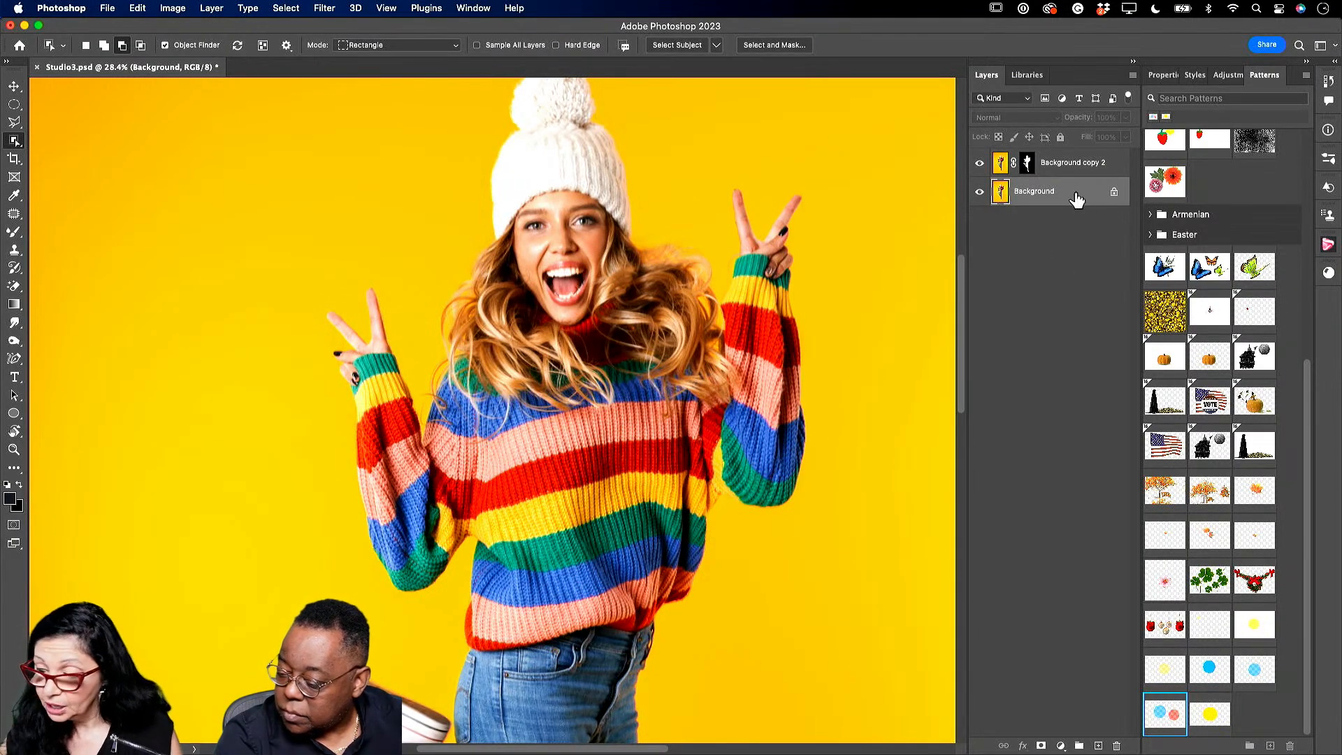
Examine the whole cut-out against transparency by hiding the Background layer, and show the Background again.
left_click(14, 449)
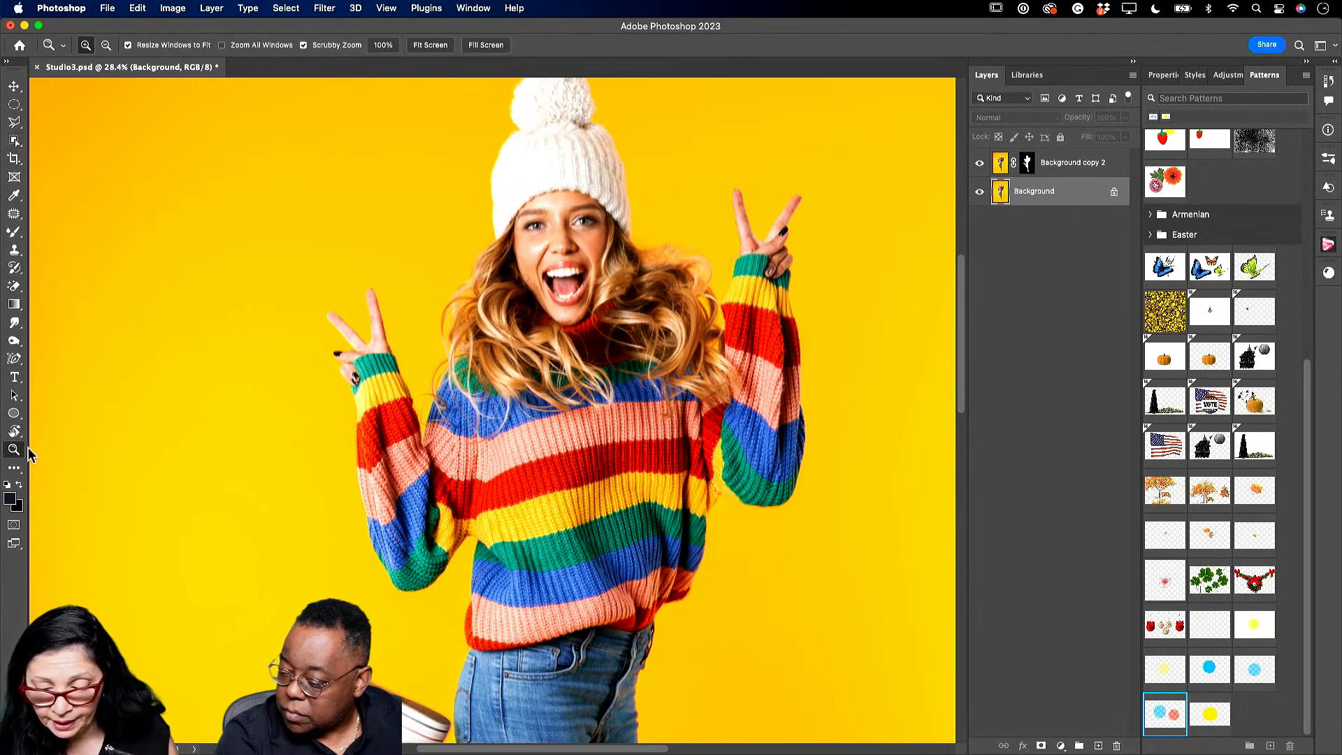
left_click_drag(424, 411, 386, 402)
scroll(387, 402, "down", 2)
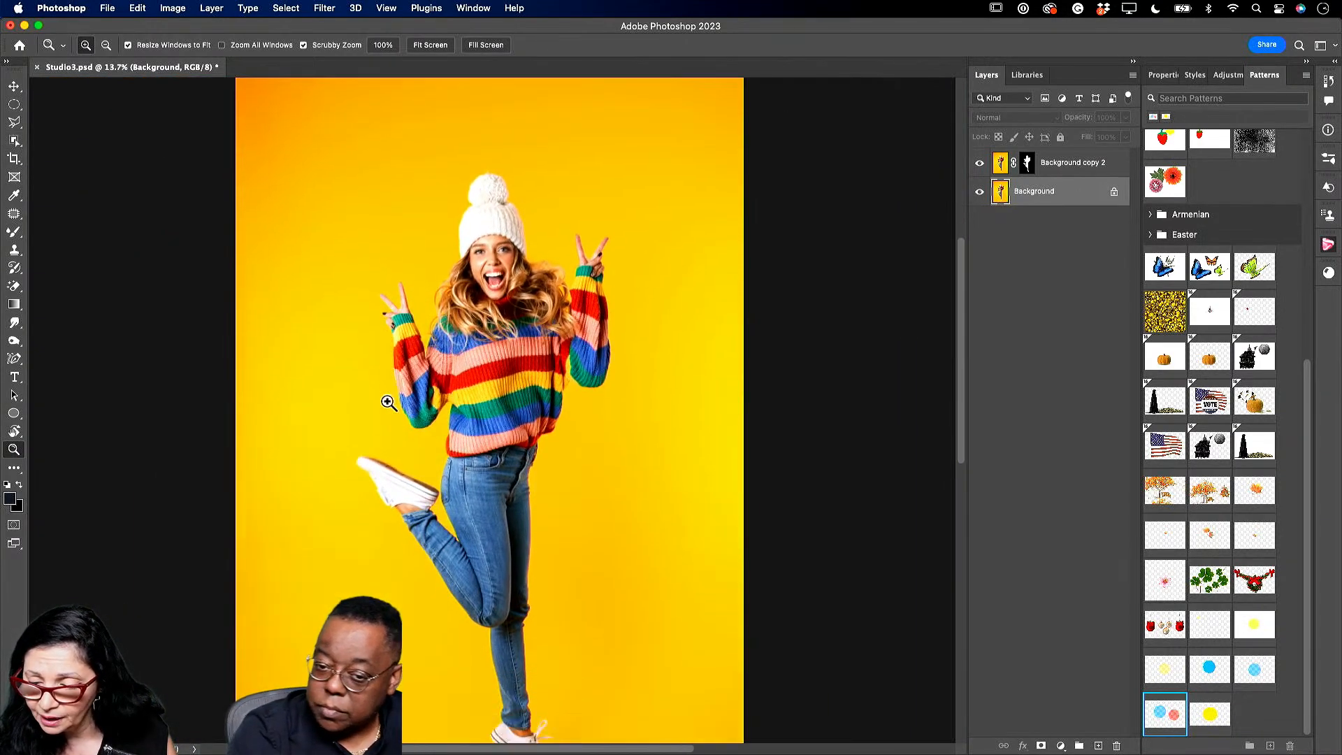
left_click(979, 194)
left_click(980, 193)
left_click_drag(636, 488, 624, 489)
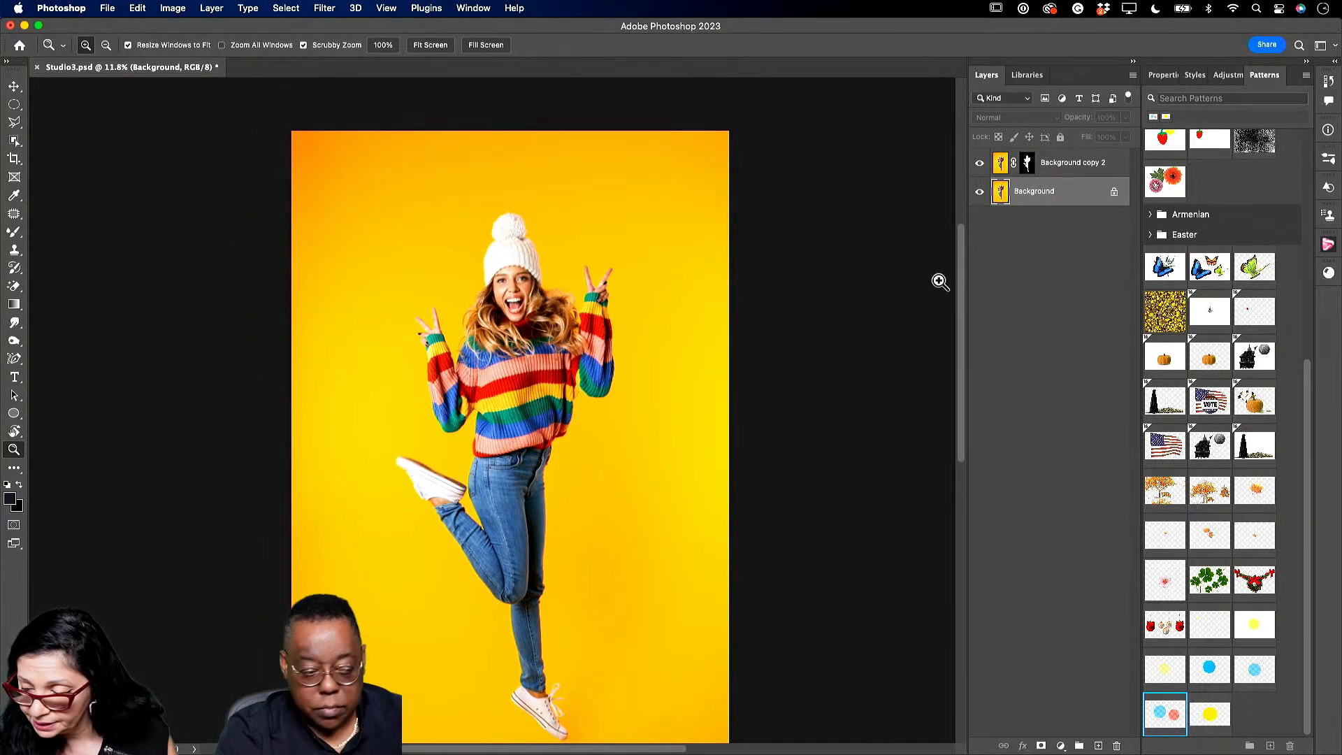
left_click_drag(963, 283, 968, 359)
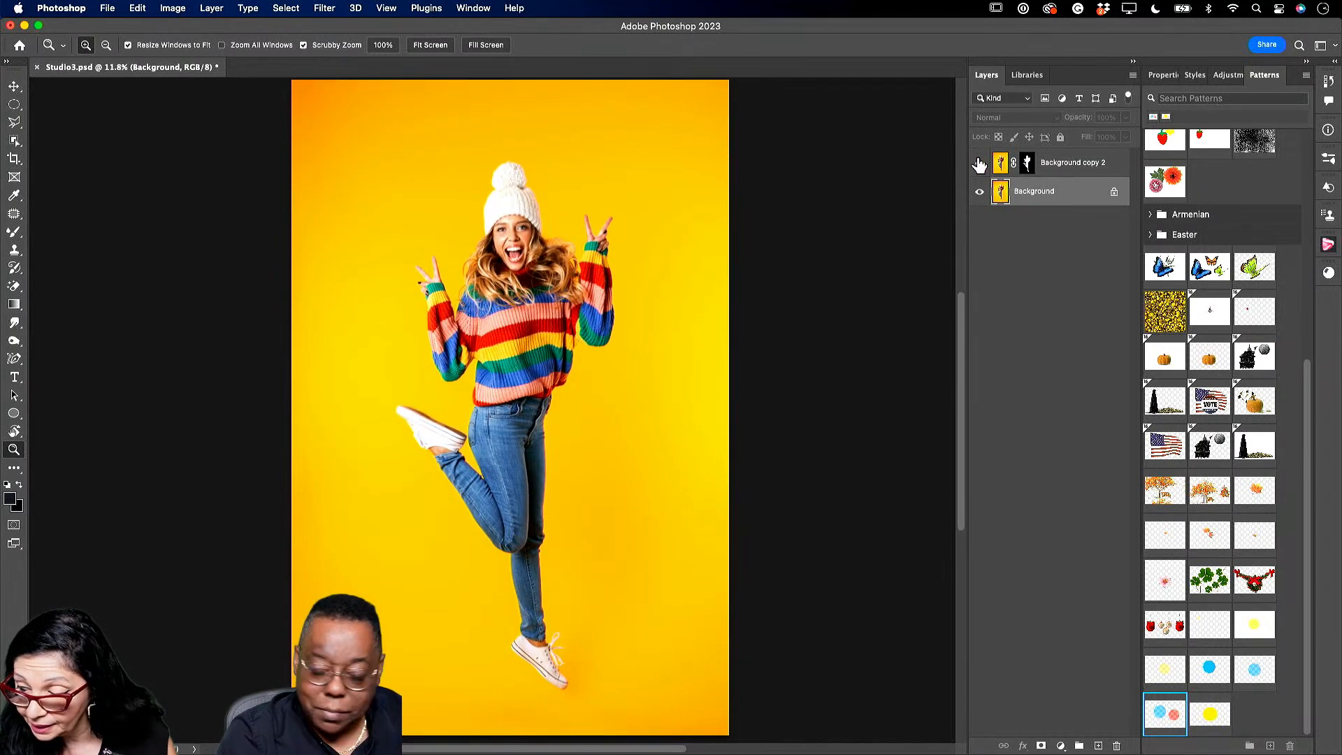
left_click(980, 191)
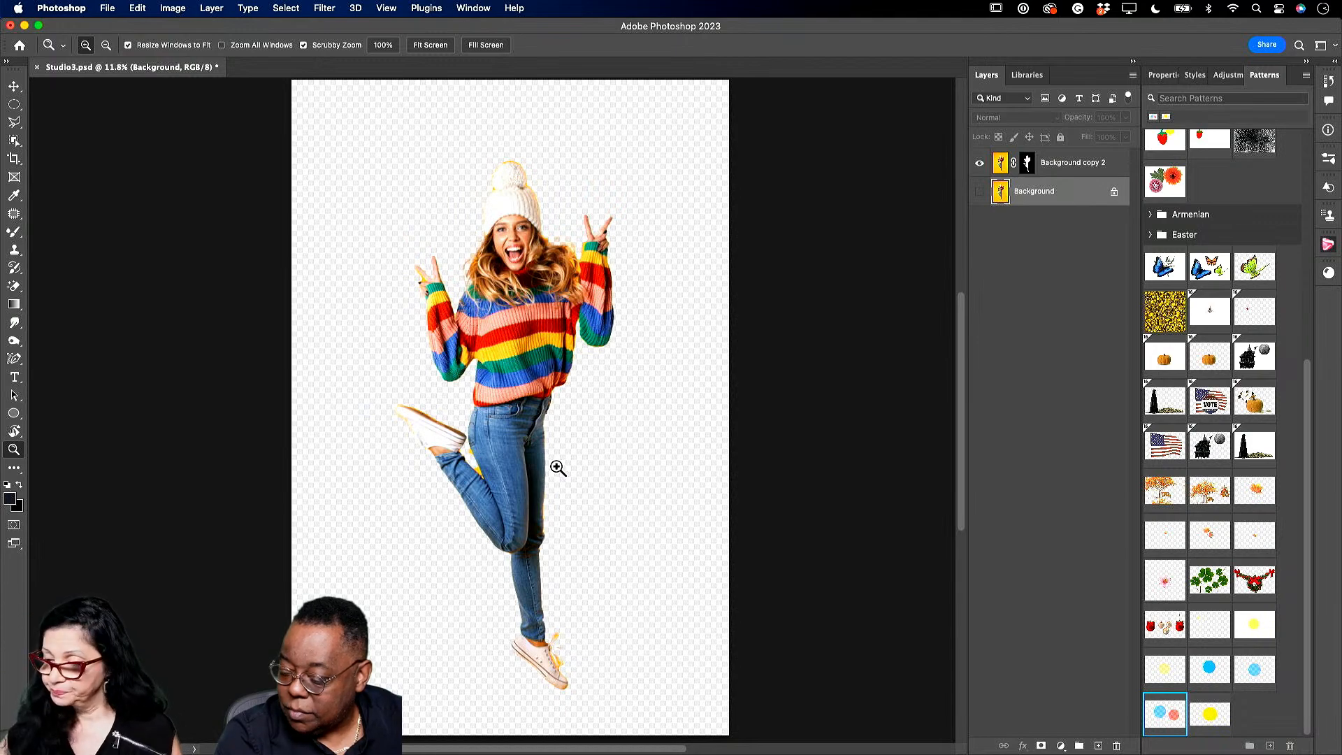
left_click(979, 192)
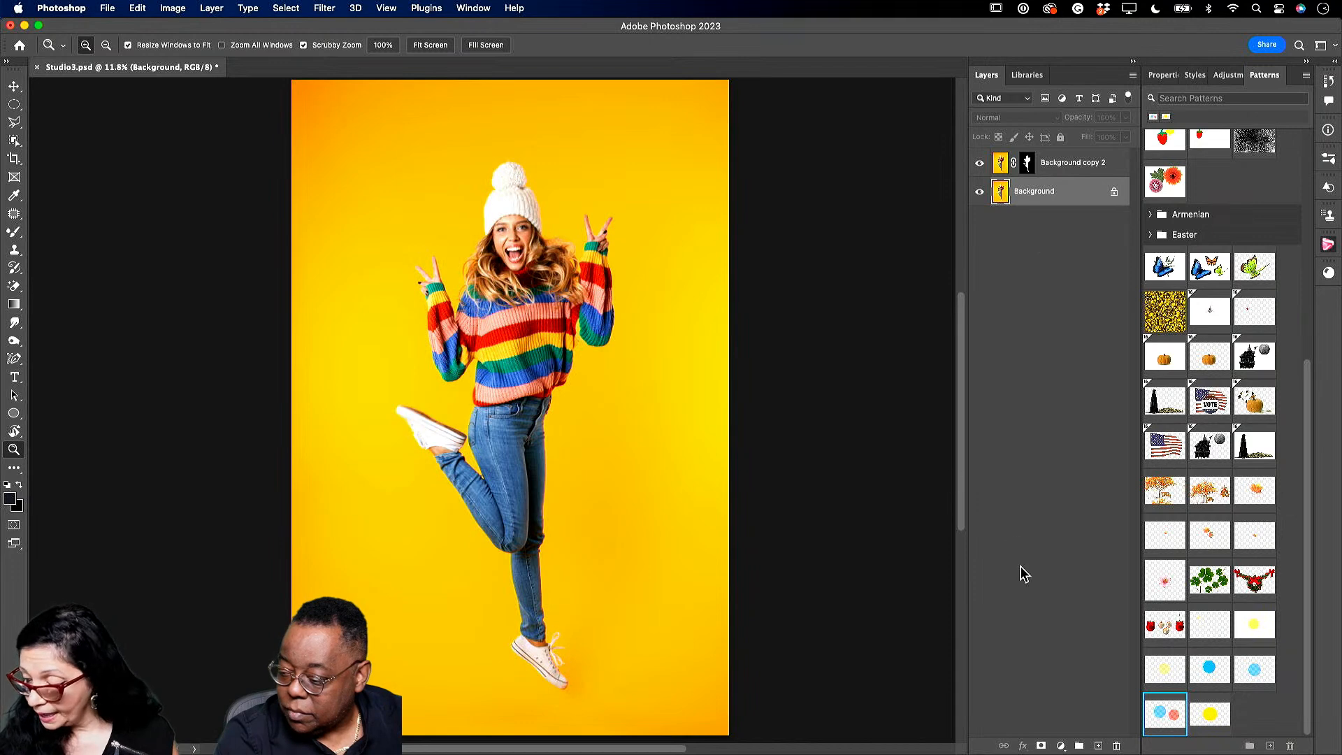
Add an empty layer above Background and set the Content-Aware Tracing tool's shape fill to light blue.
left_click(1099, 747)
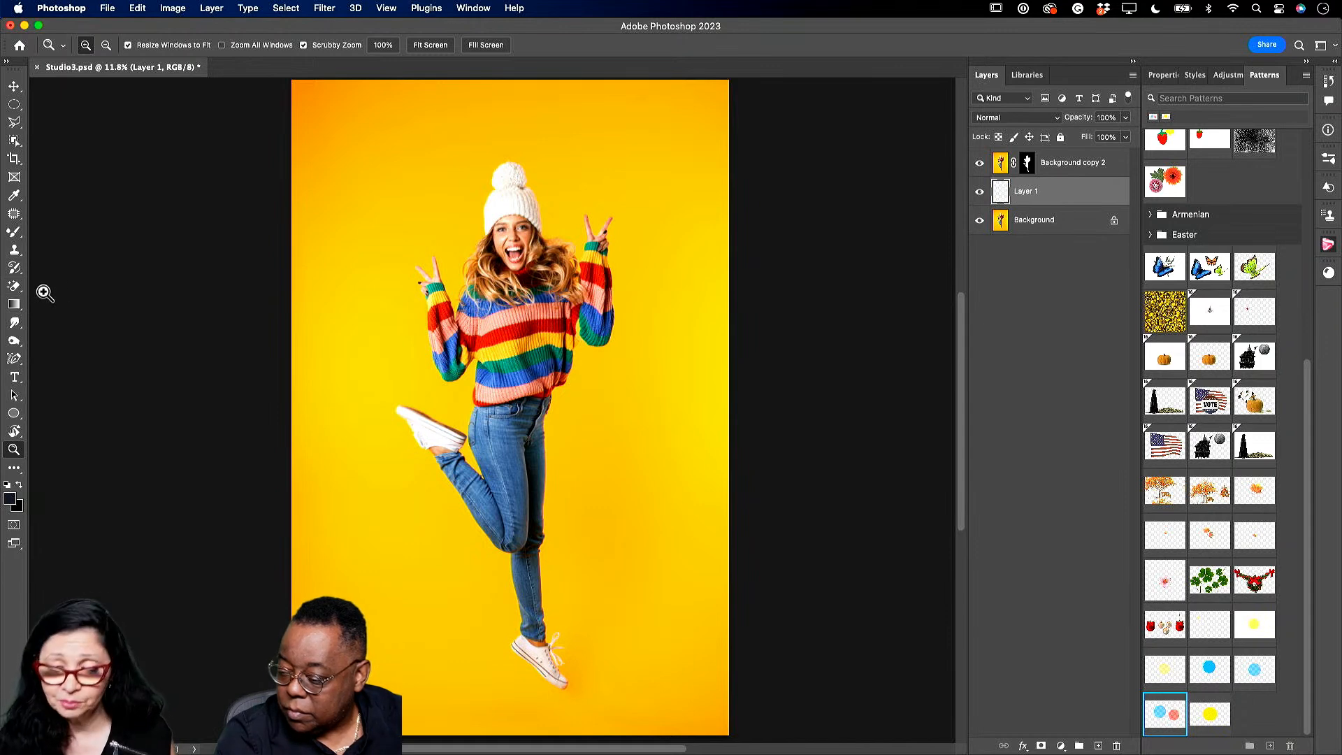
left_click(16, 360)
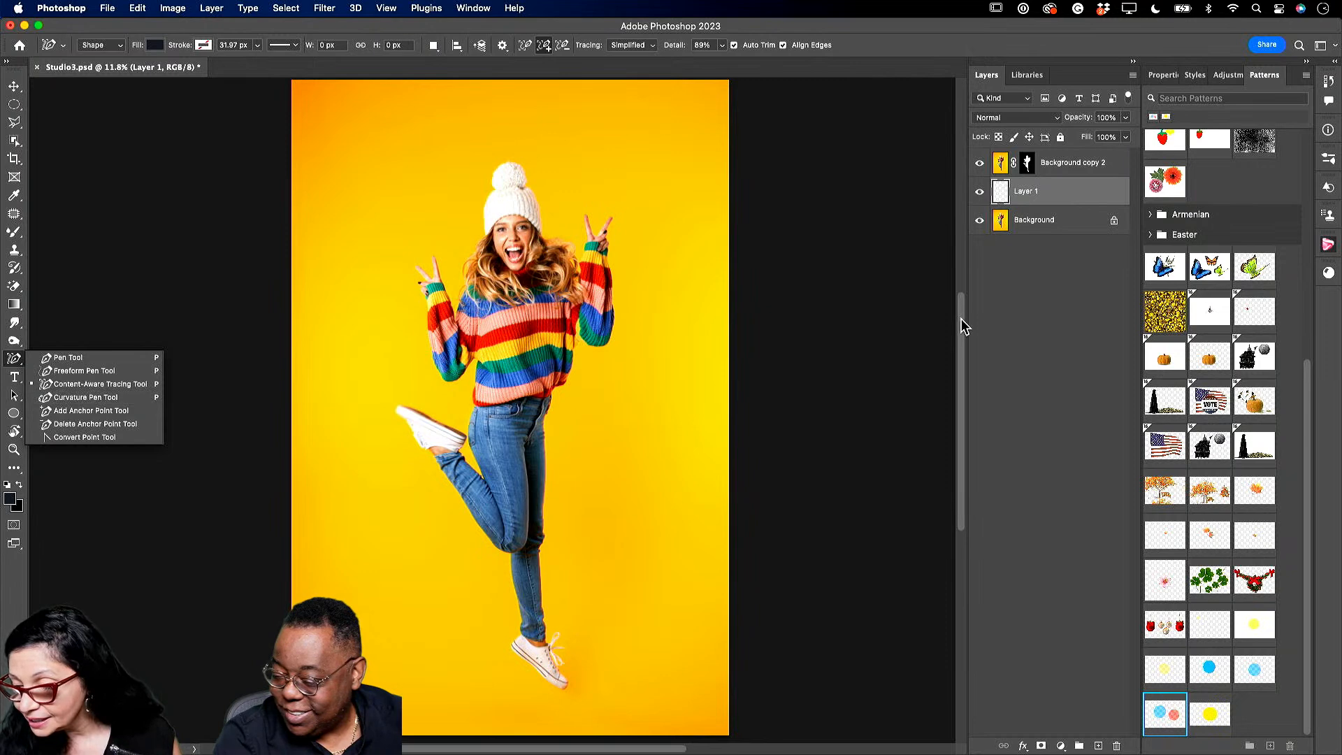
scroll(957, 316, "up", 2)
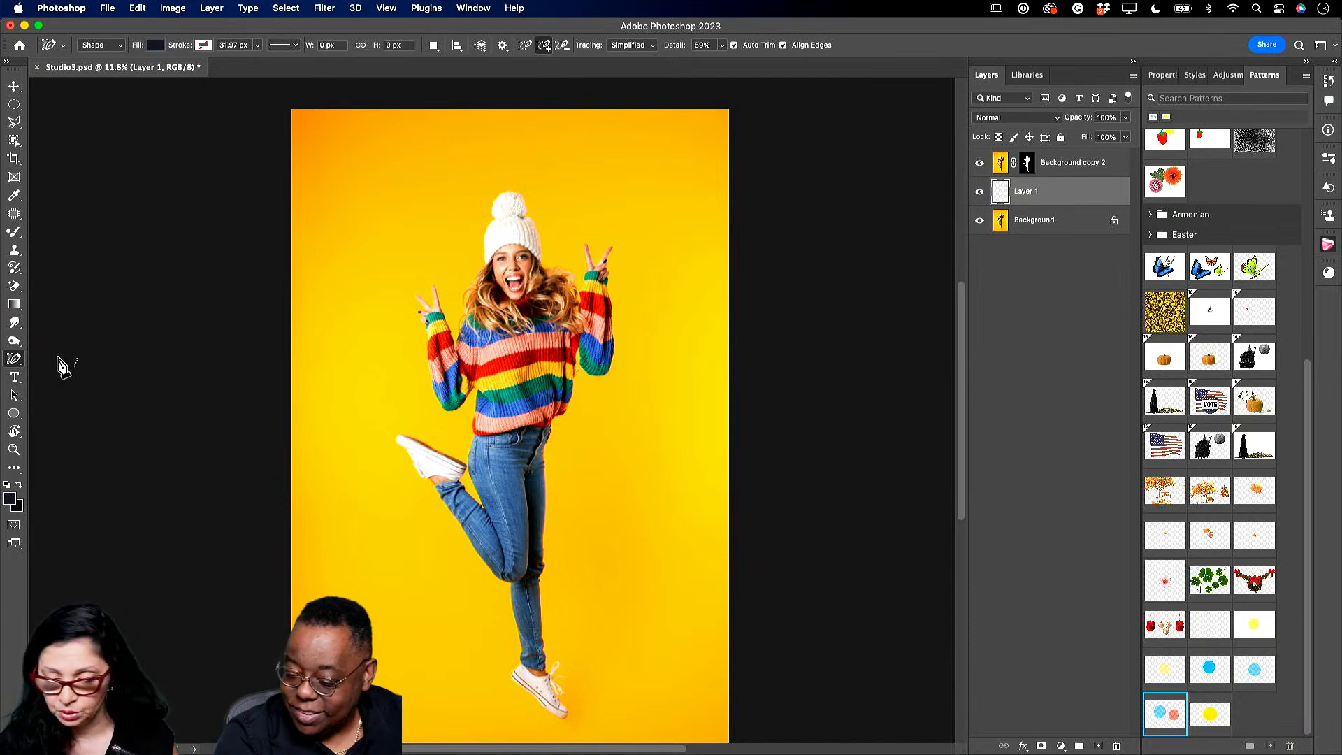
left_click(122, 51)
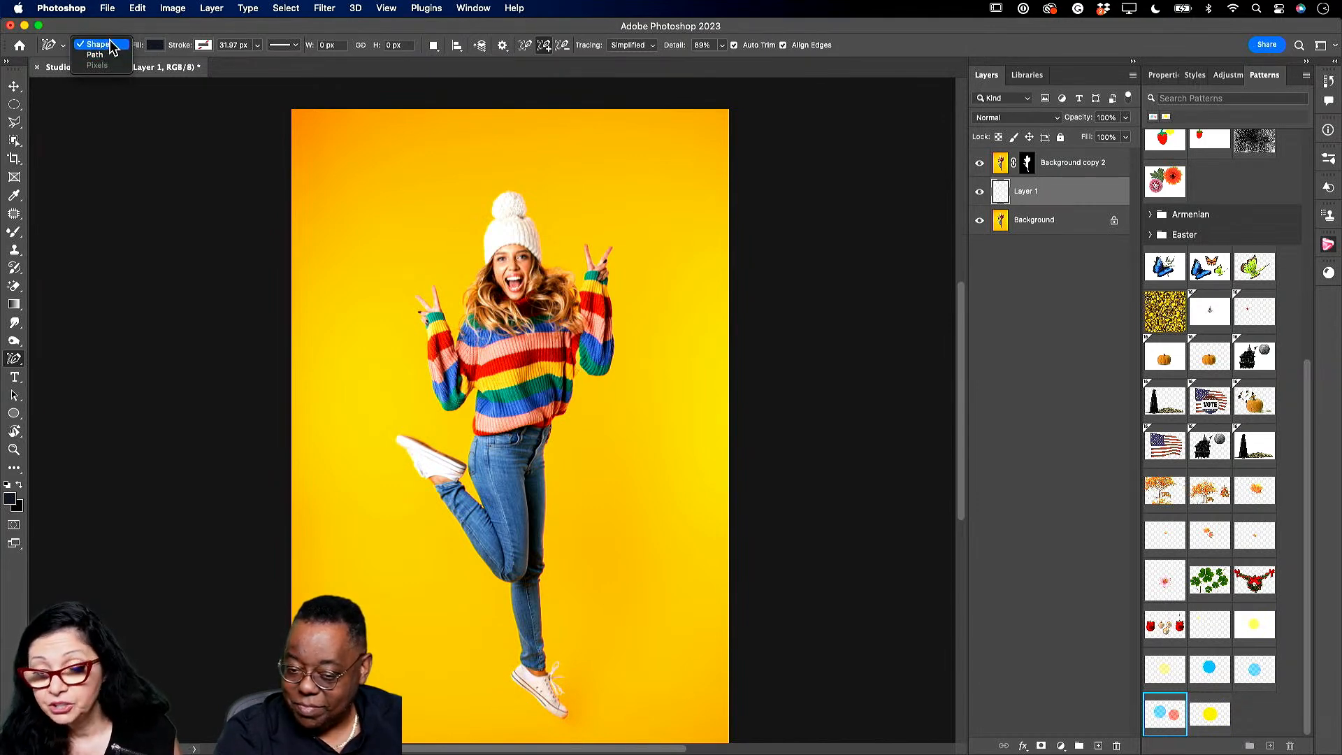
left_click(111, 48)
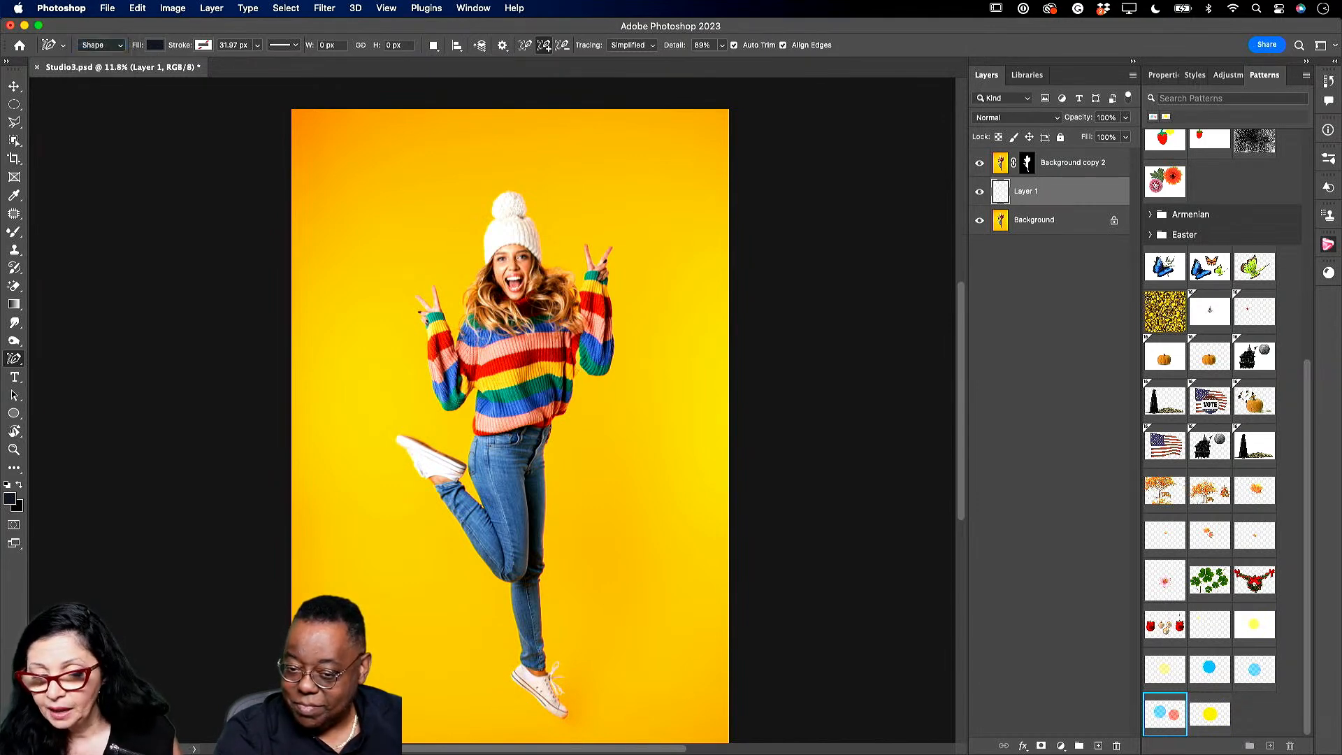
left_click(155, 45)
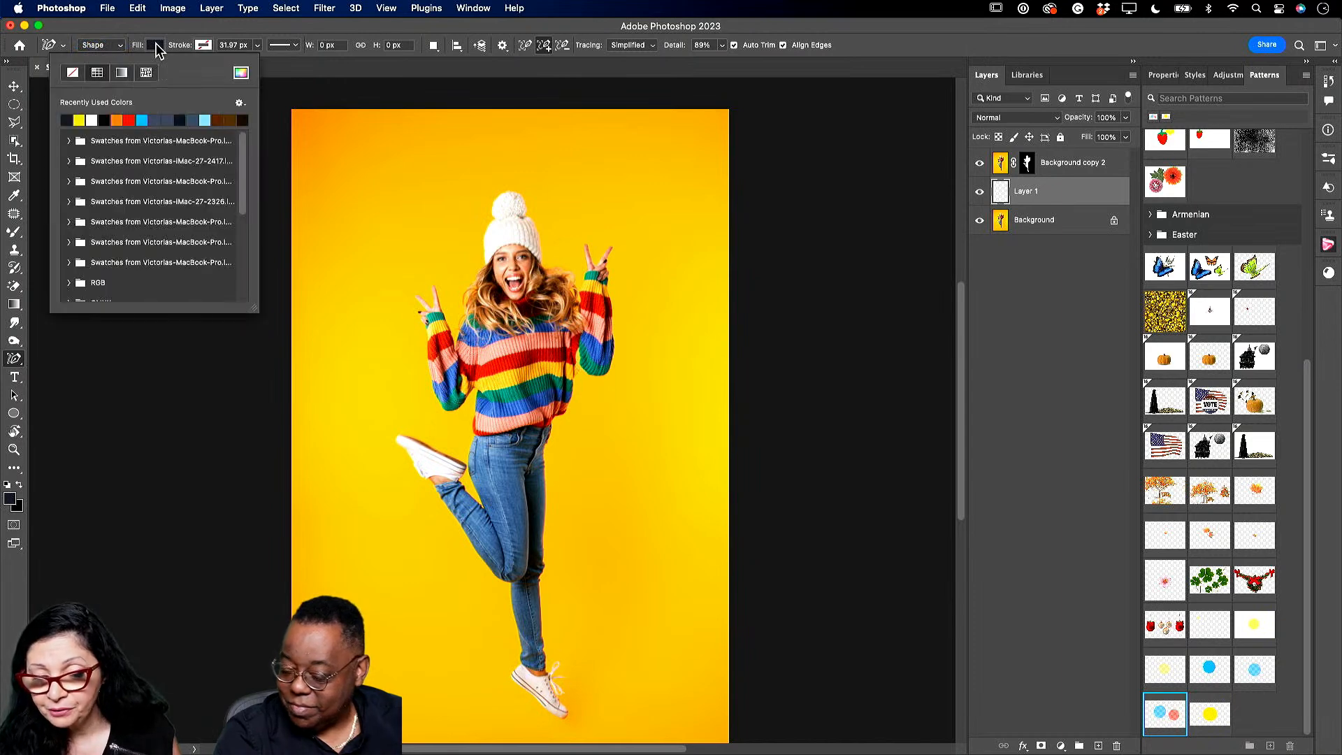
left_click(205, 120)
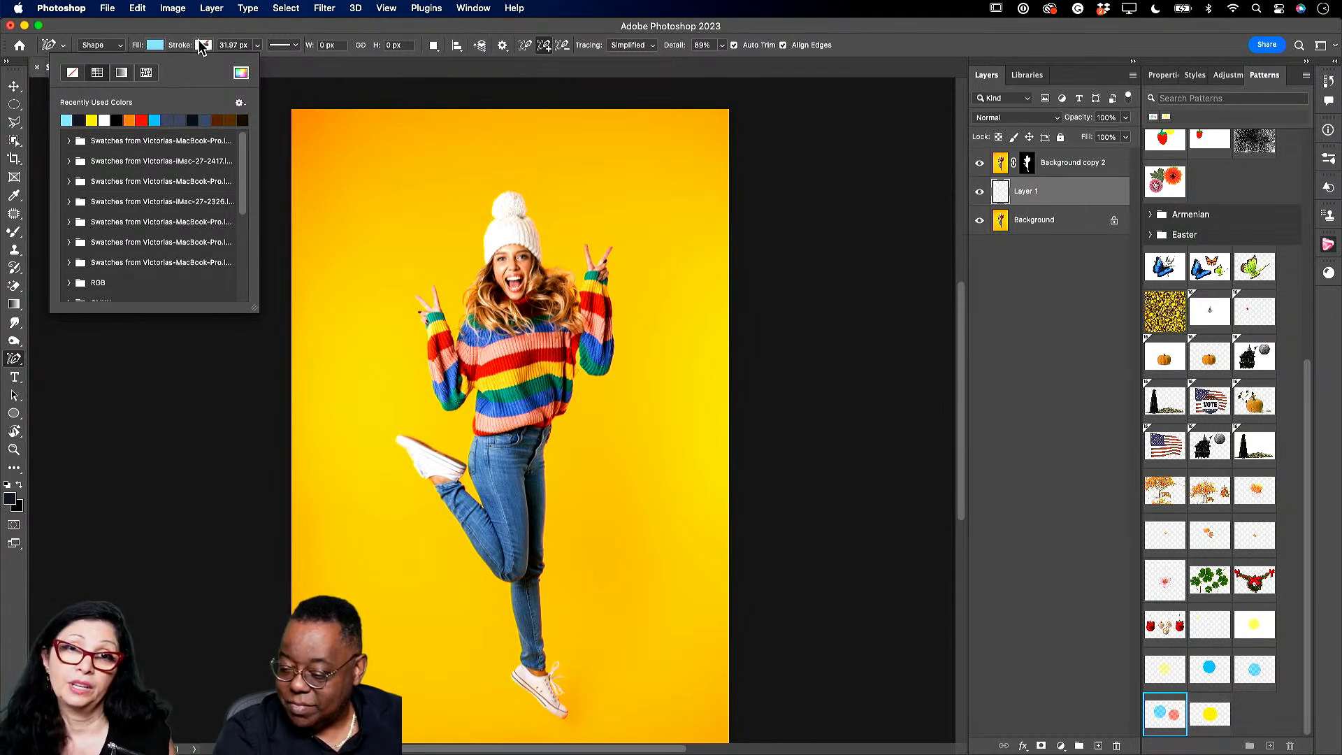
left_click(294, 116)
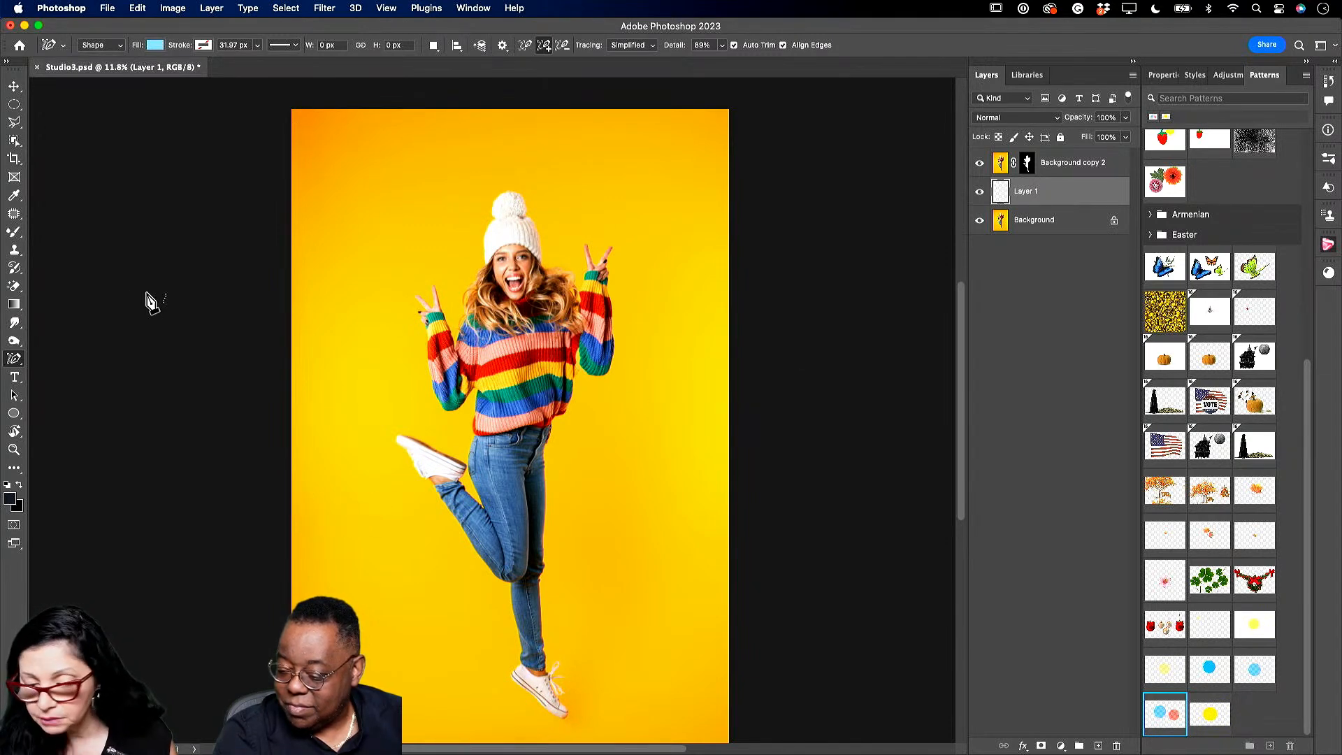
Switch to the Curvature Pen tool, keeping the light blue shape fill.
left_click(154, 46)
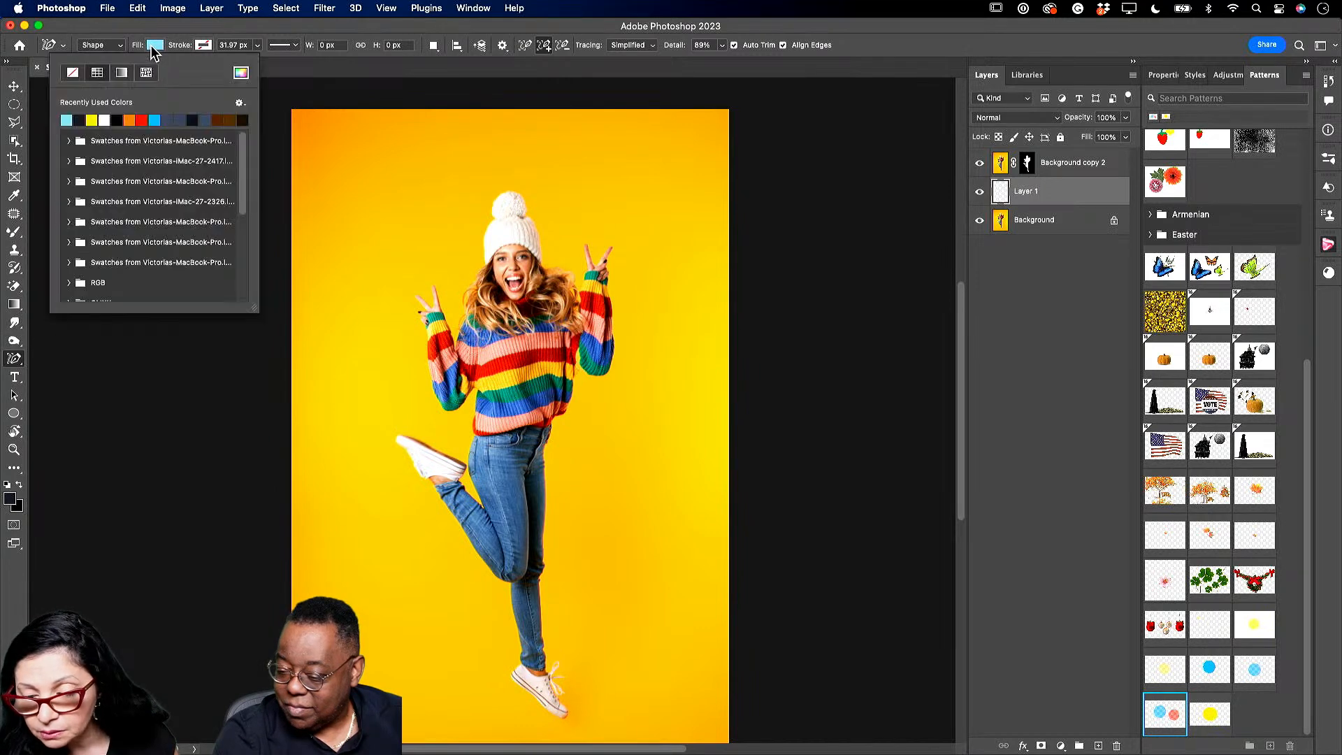
left_click(154, 46)
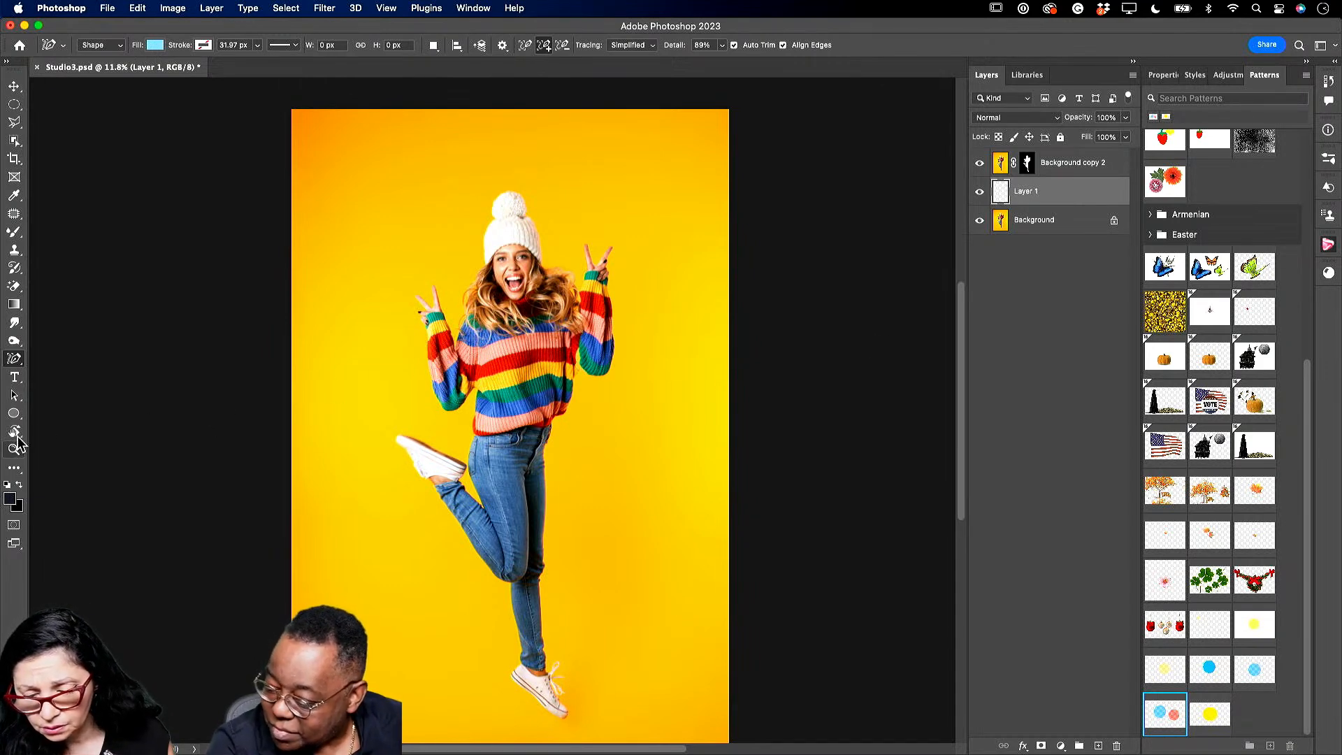
right_click(21, 360)
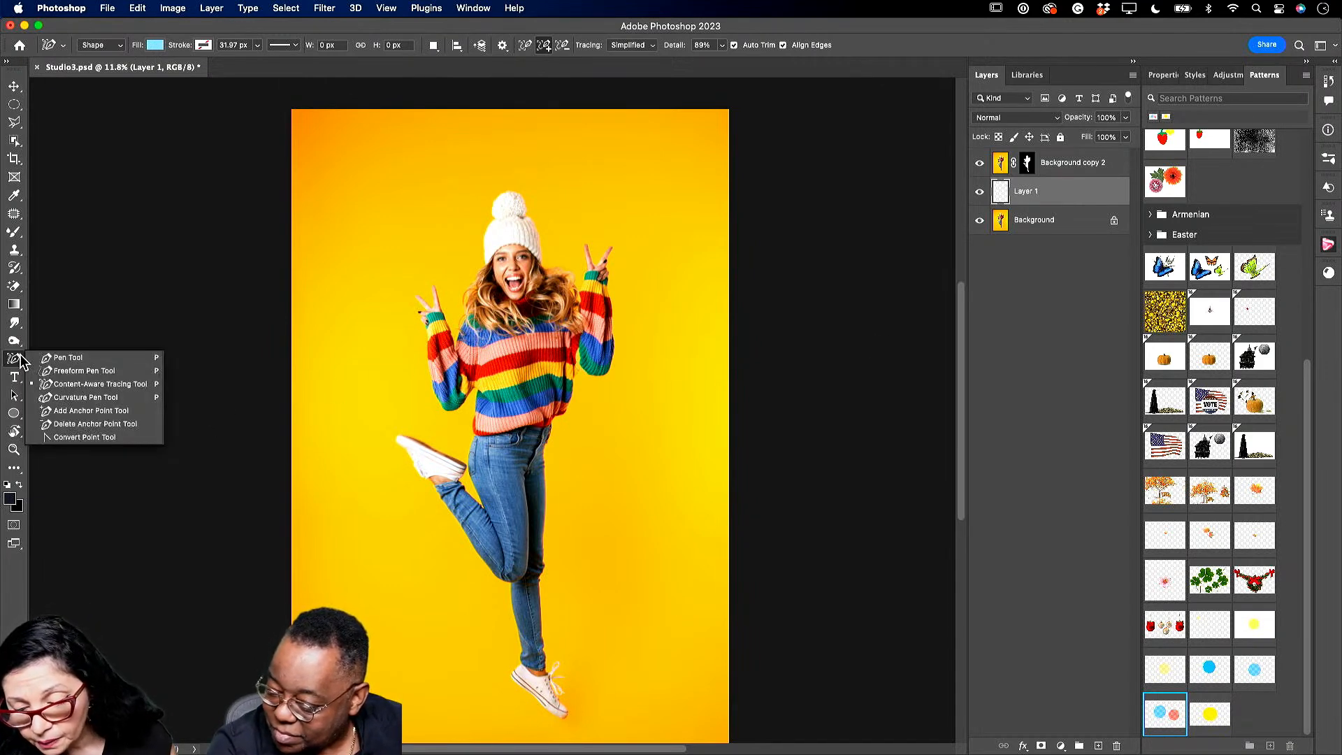
left_click(72, 399)
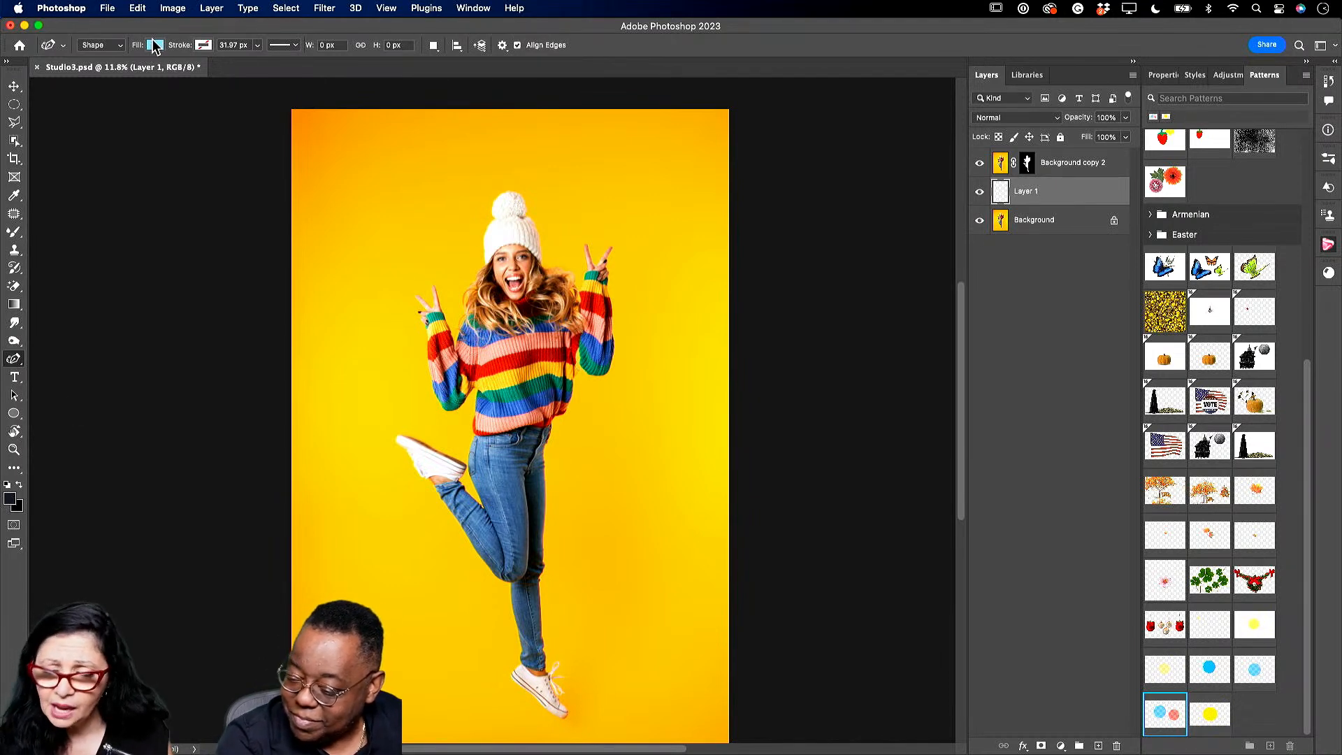
Draw a closed light blue shape, about 5309 by 4693 px, covering the canvas above a wavy lower edge behind the woman's hips.
left_click(293, 110)
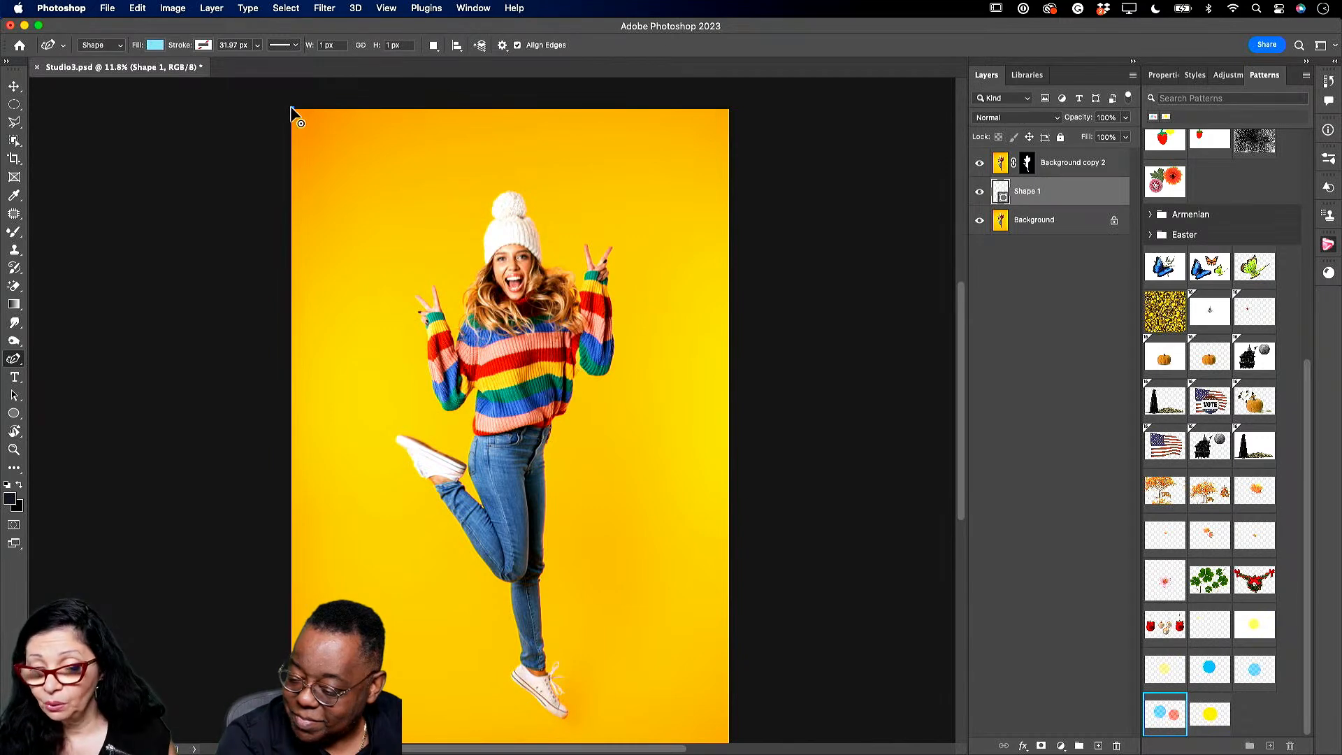
left_click(292, 495)
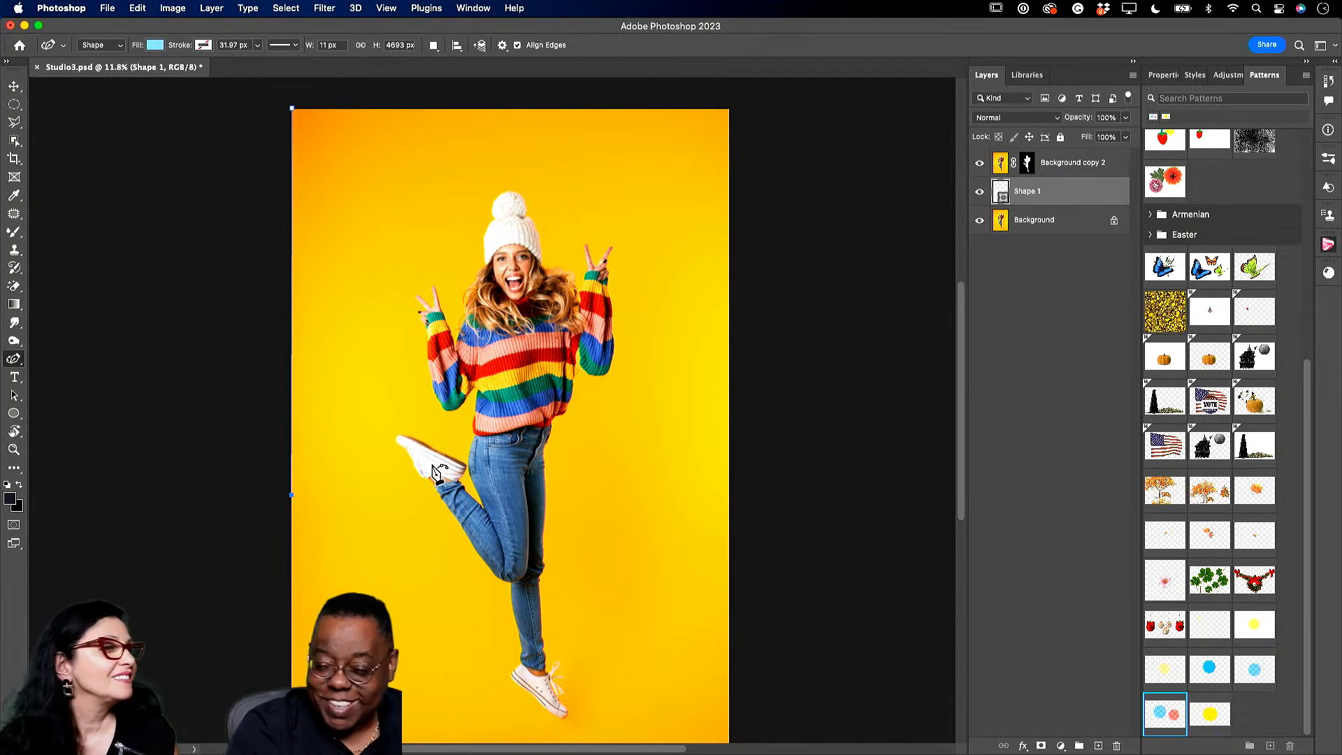
left_click(388, 446)
left_click(542, 461)
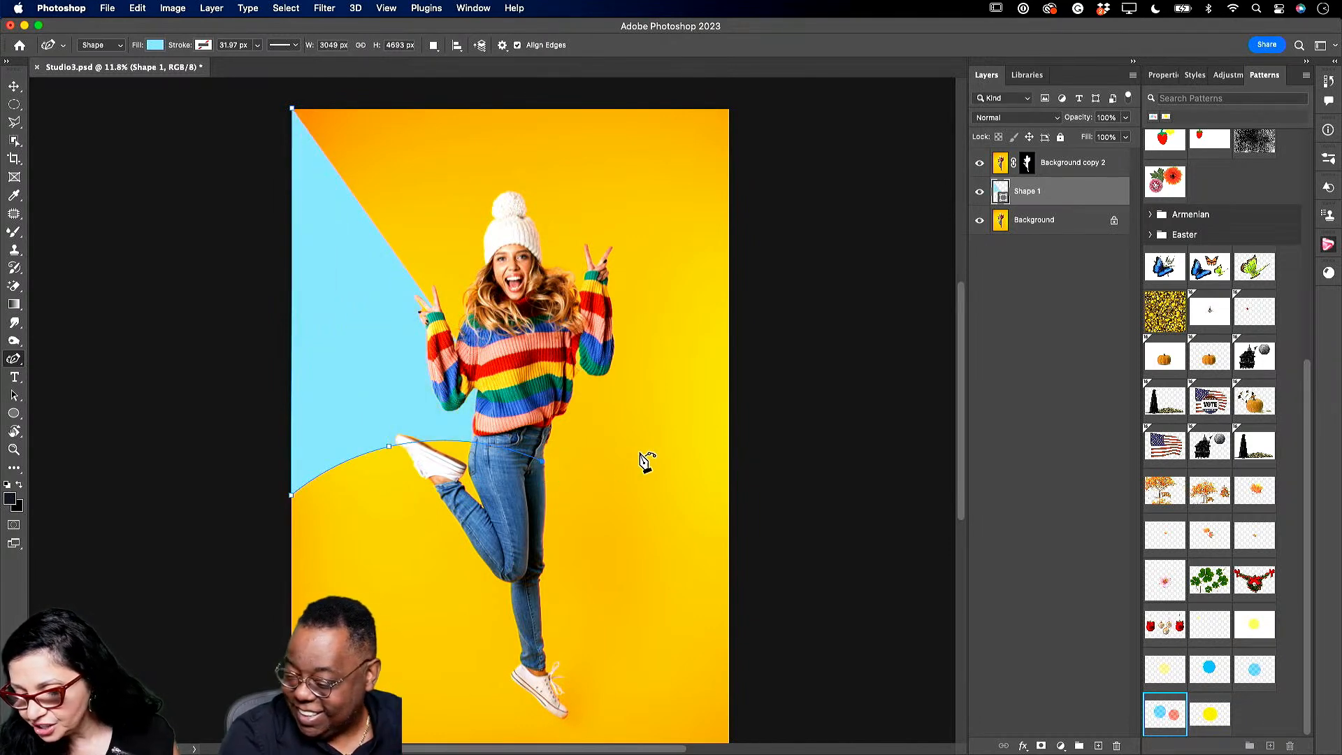
left_click(655, 416)
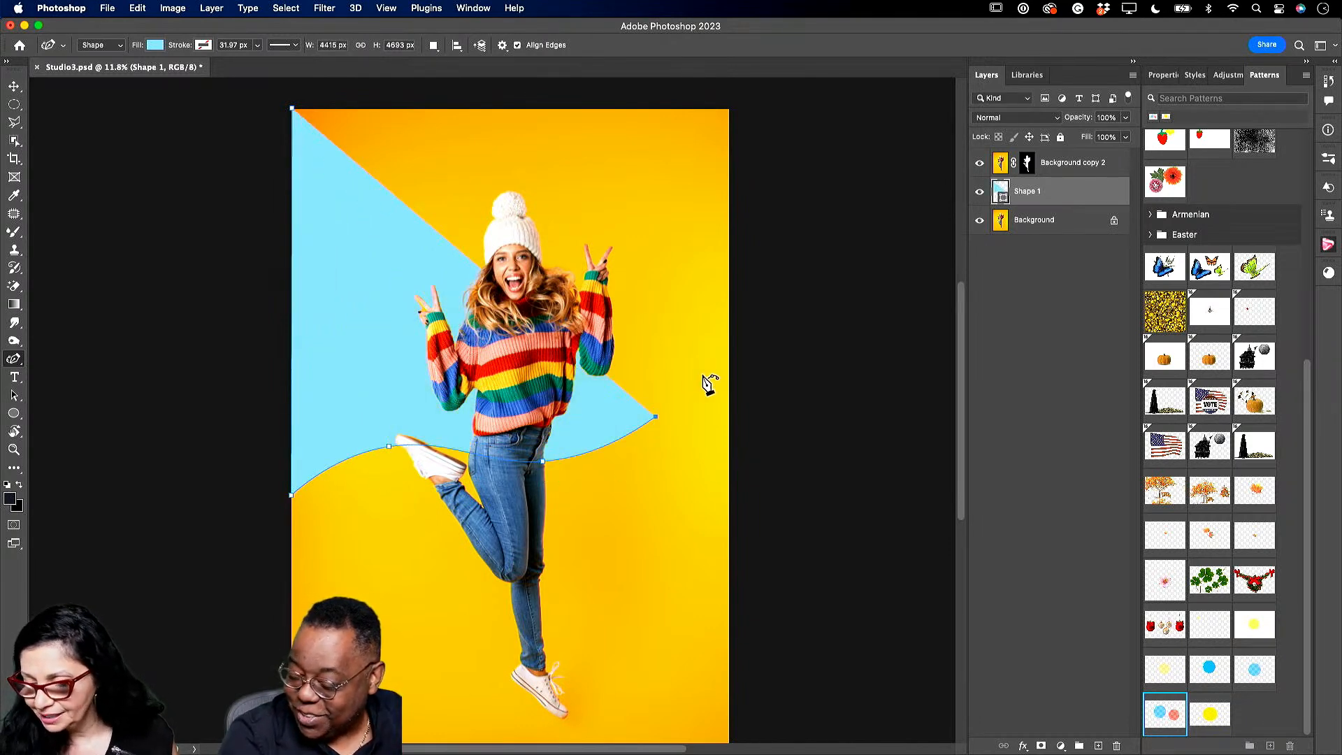
left_click(730, 379)
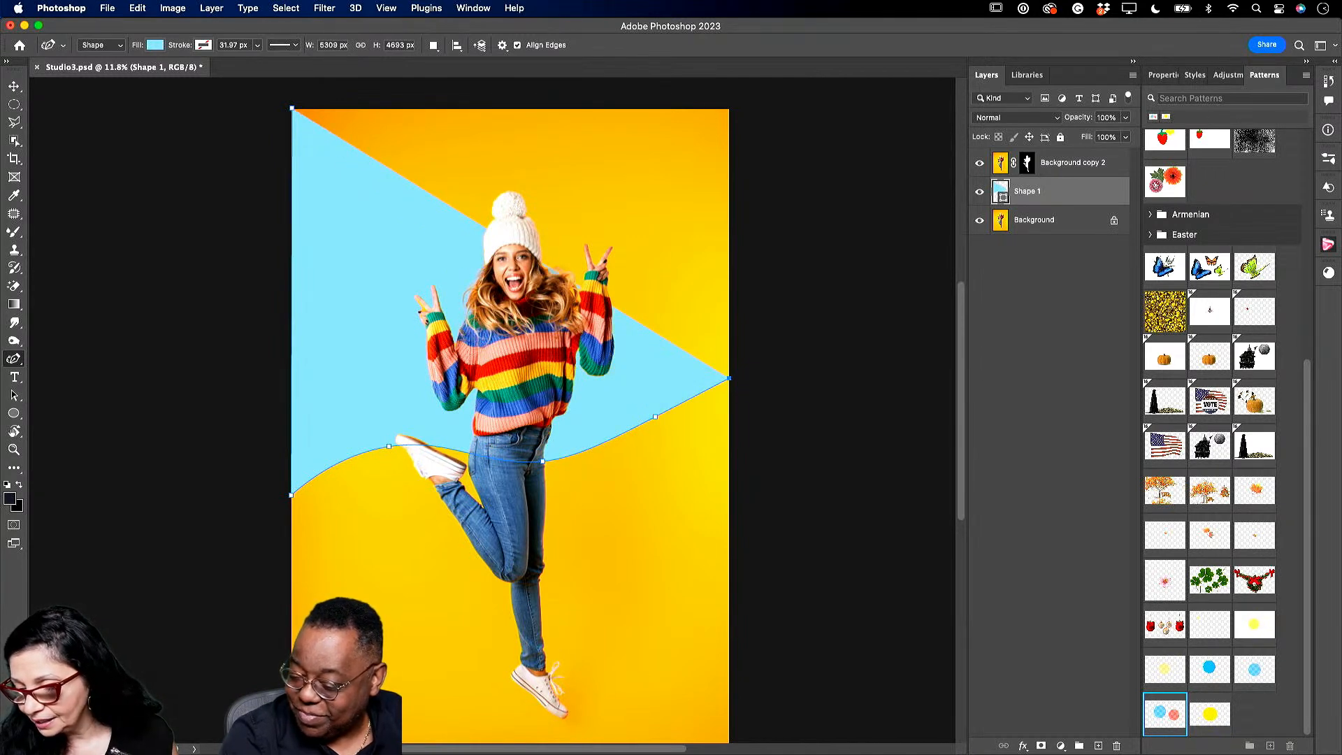
left_click(729, 110)
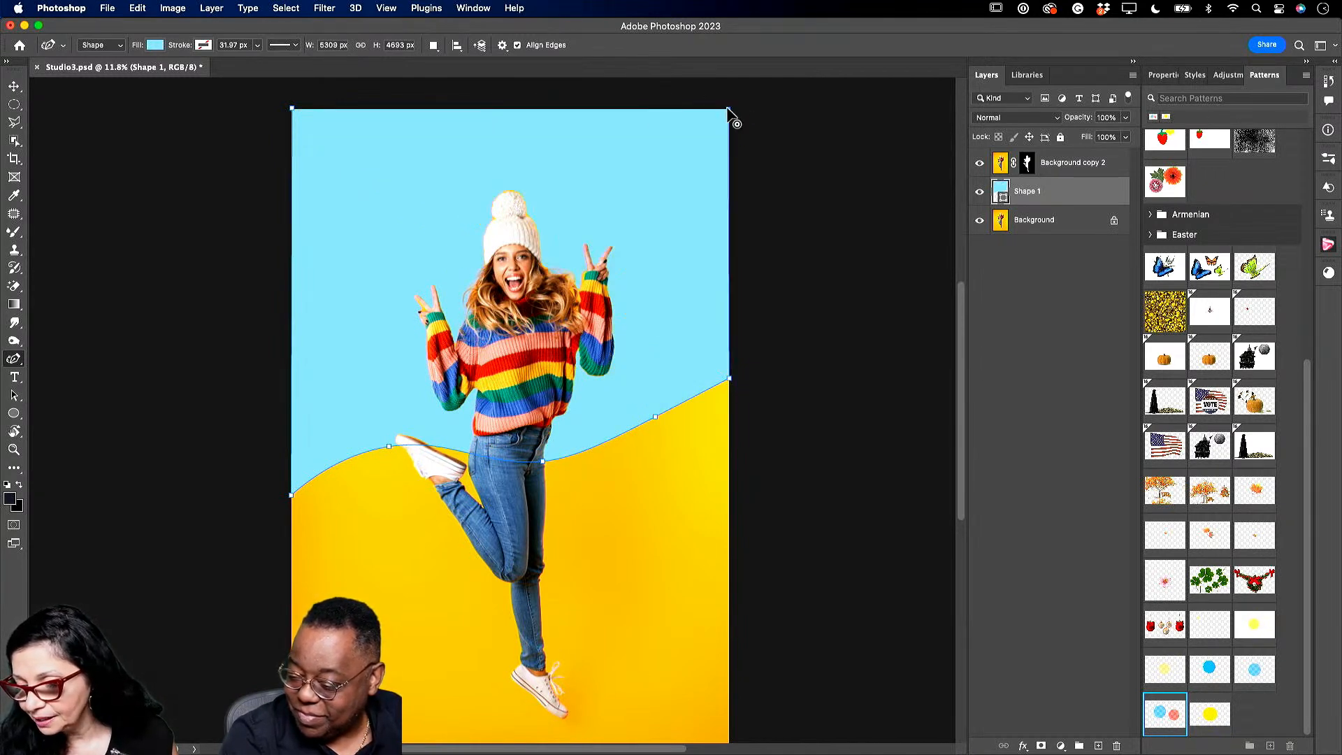
left_click(292, 111)
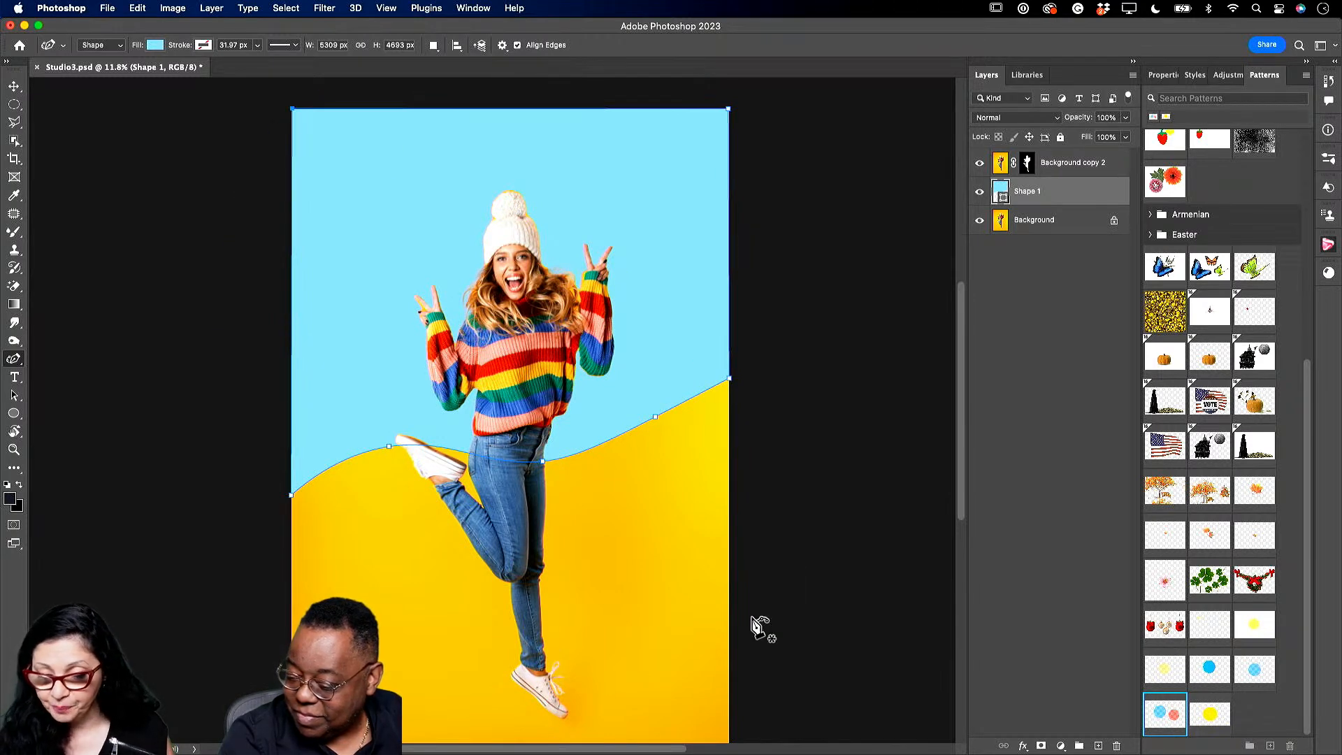
Add a drop shadow to the light blue Shape 1 layer and set its blend mode to Normal.
left_click(1043, 222)
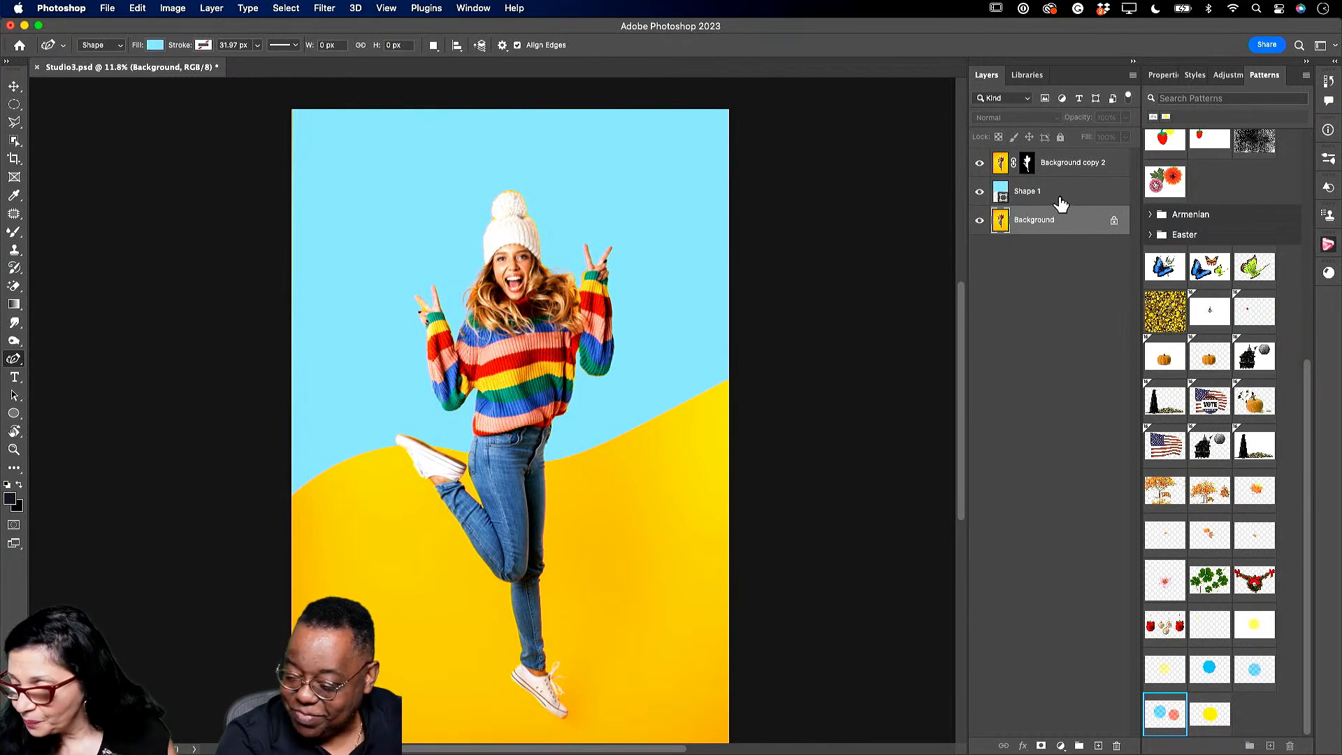
left_click(1053, 197)
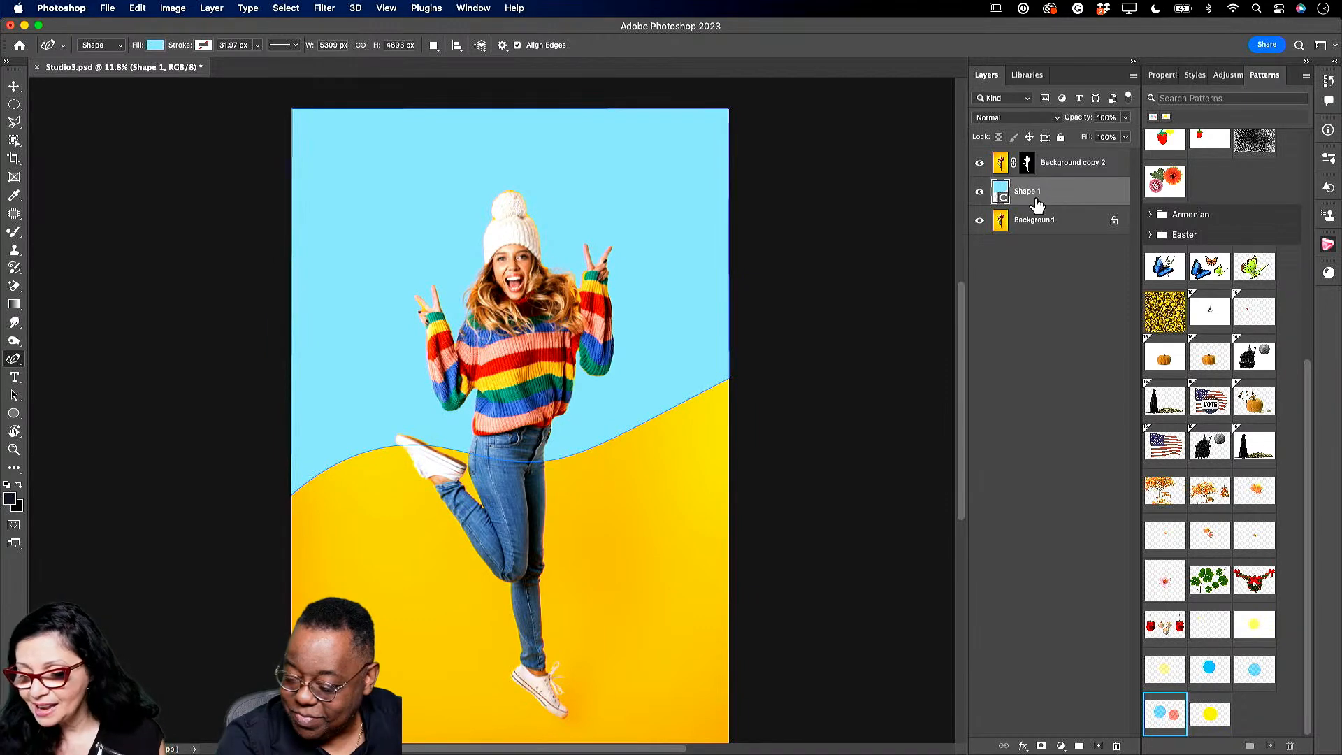
left_click(1022, 745)
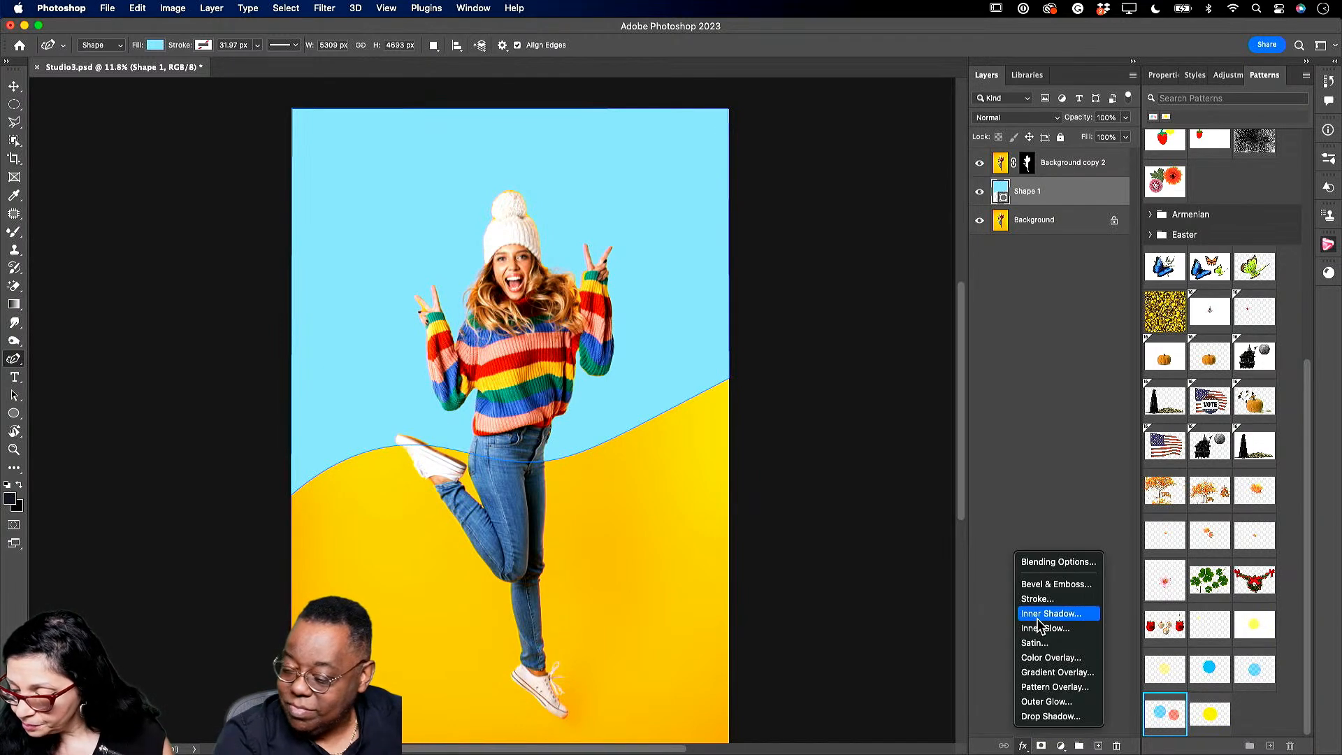
left_click(1078, 717)
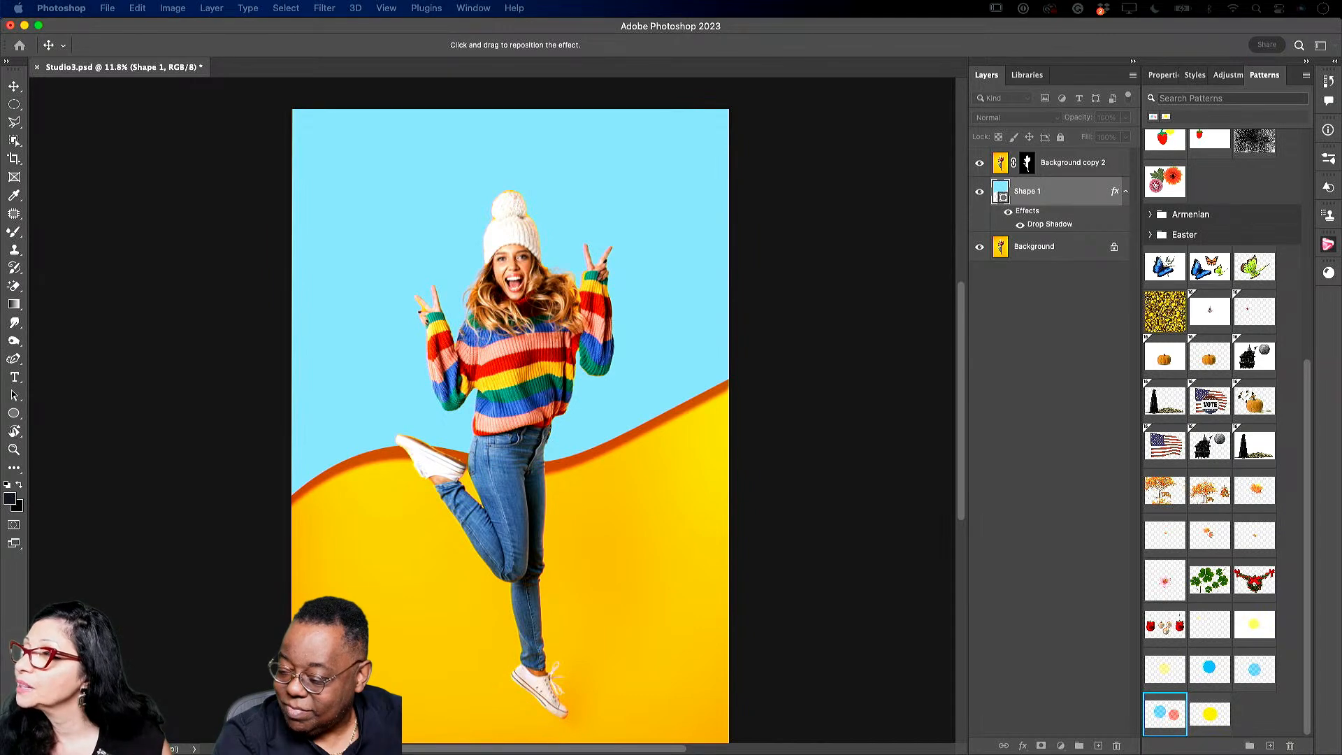
left_click_drag(332, 34, 867, 133)
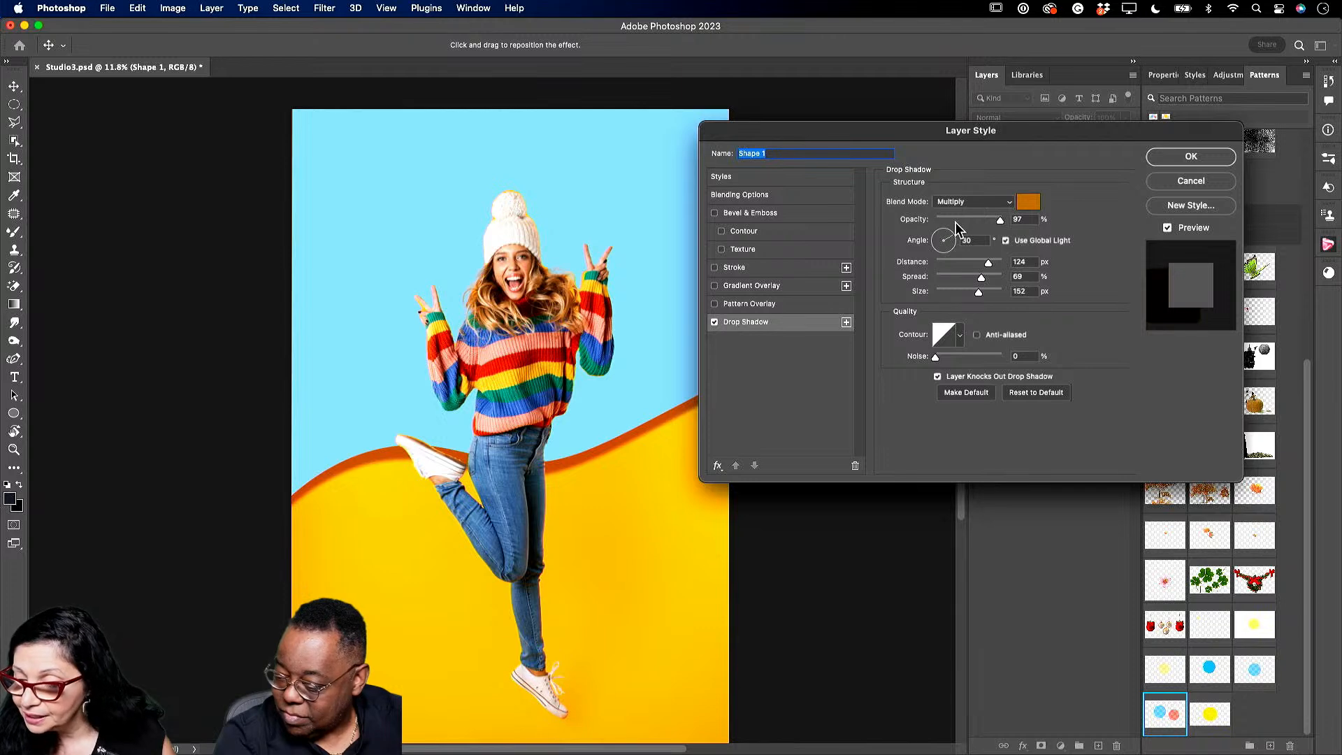
left_click(974, 203)
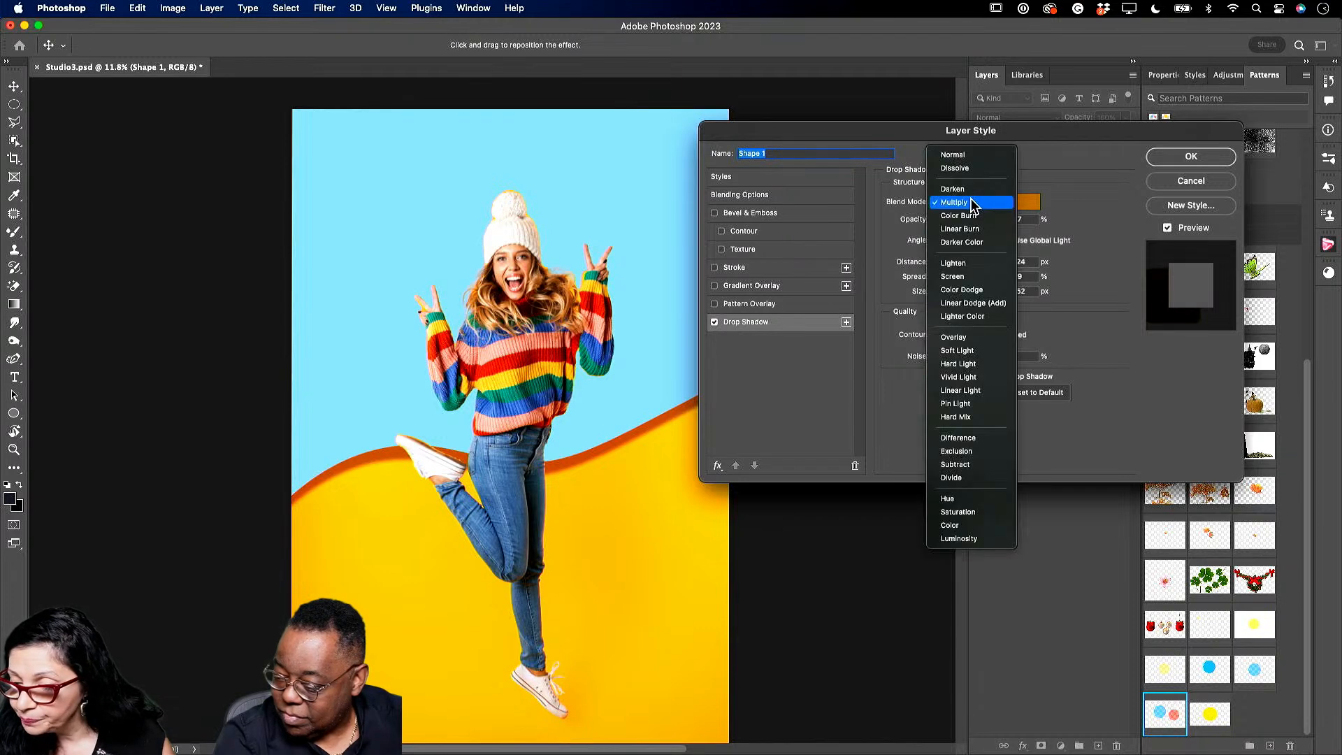
left_click(967, 155)
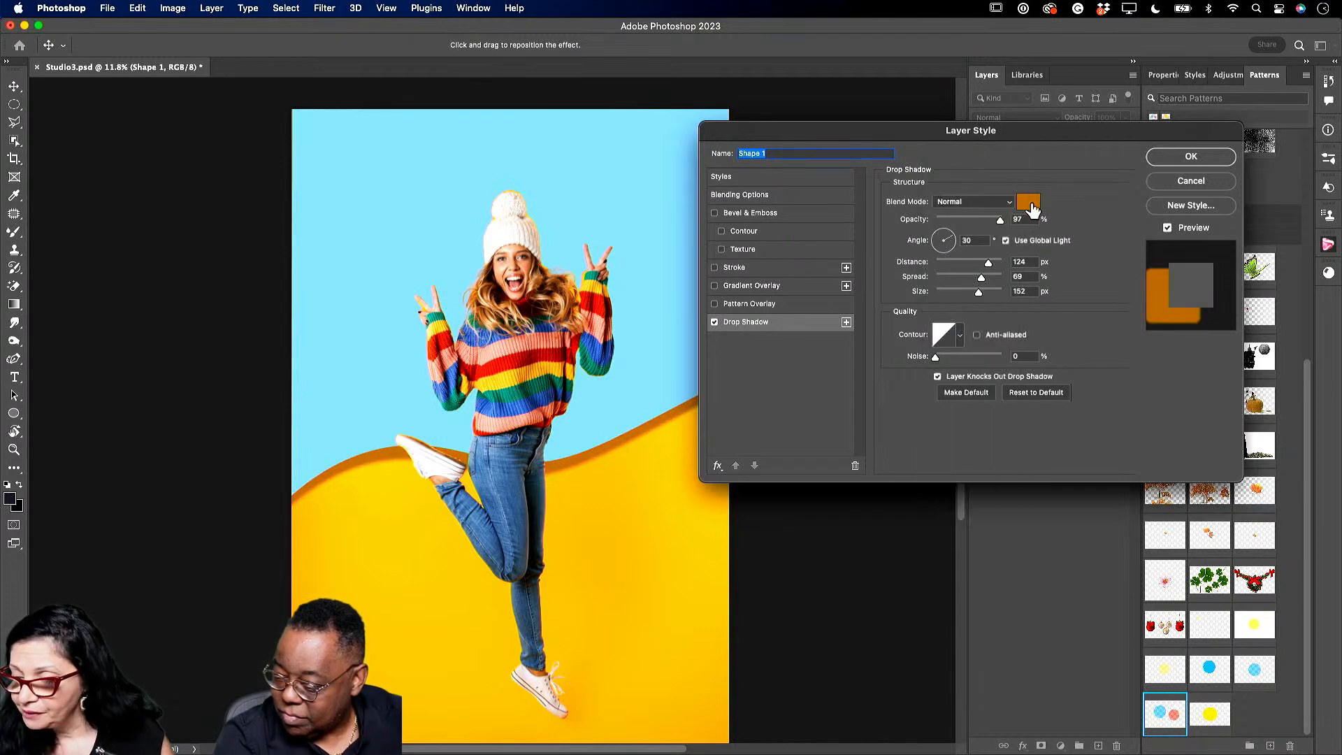
Set the drop shadow's color to a darker shade of the sampled yellow background, #d59808, and apply the layer style.
left_click(1029, 204)
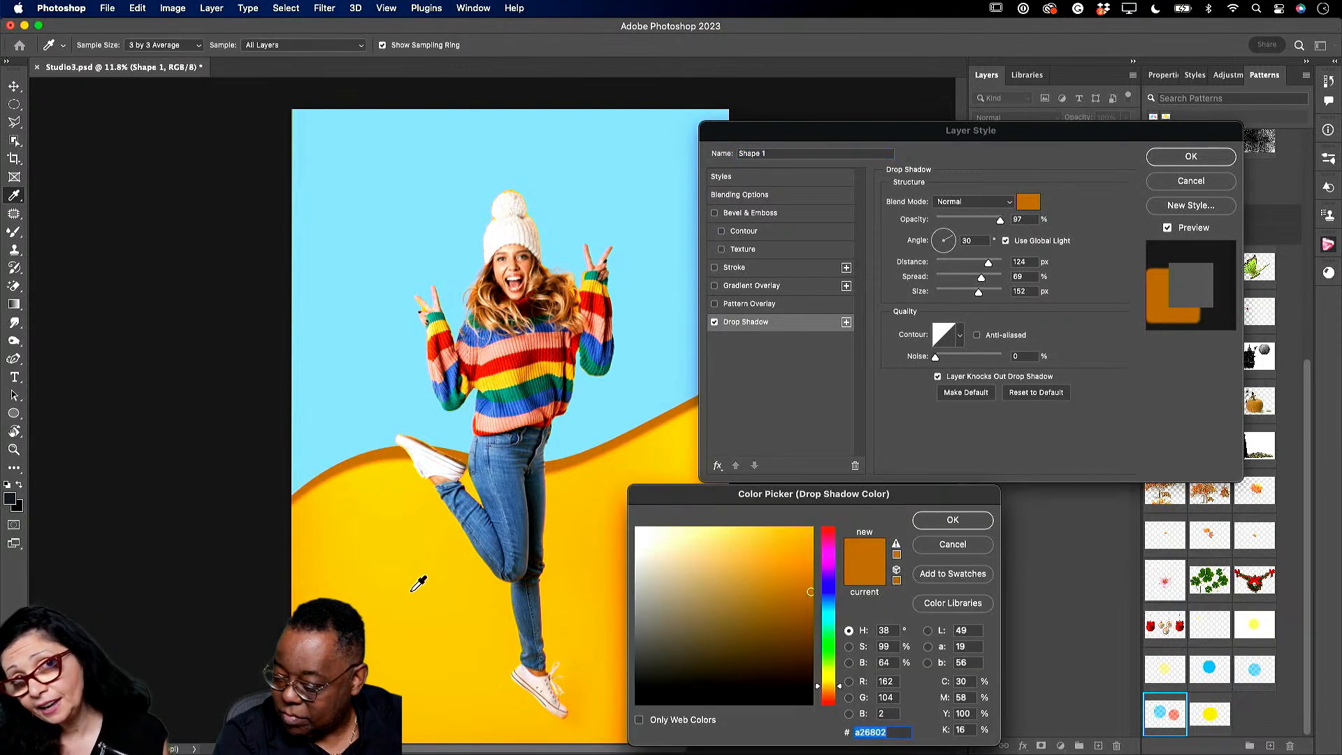
left_click(418, 584)
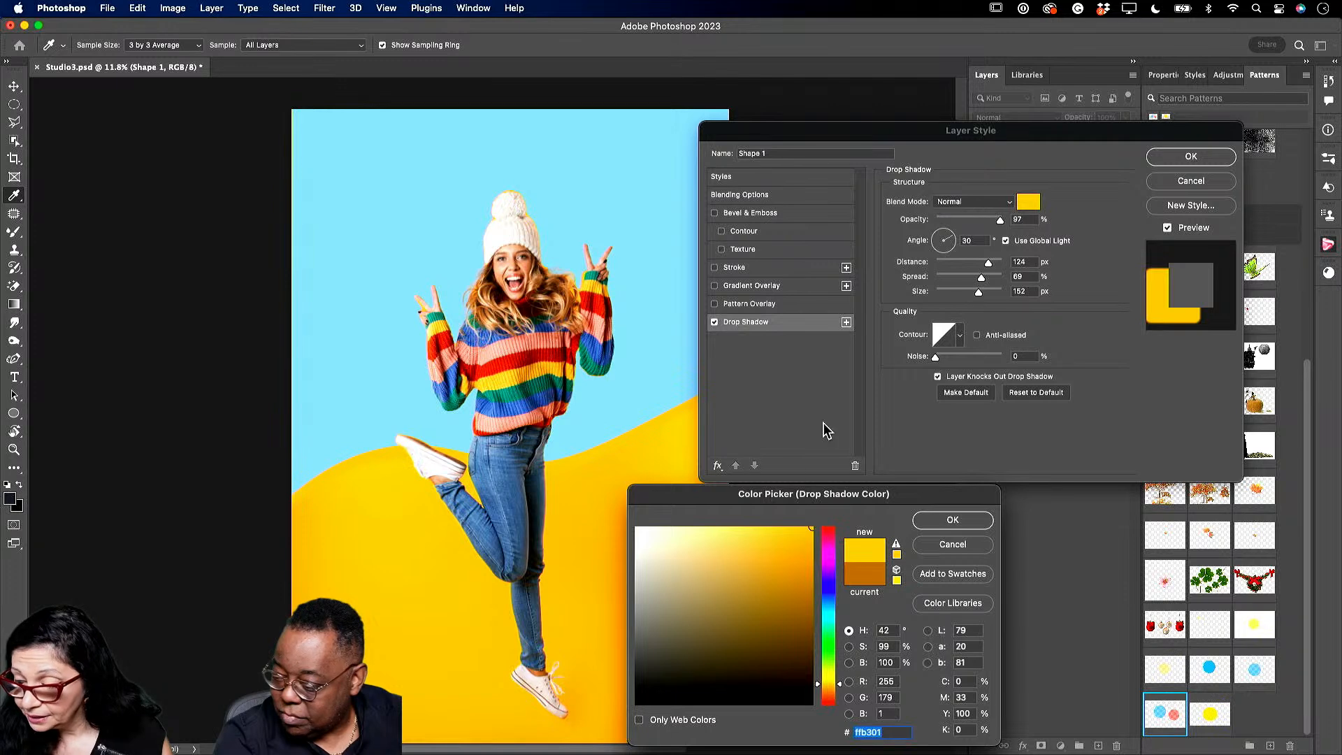
mouse_move(811, 546)
left_mouse_down()
mouse_move(815, 572)
mouse_move(807, 556)
left_mouse_up()
left_click(937, 521)
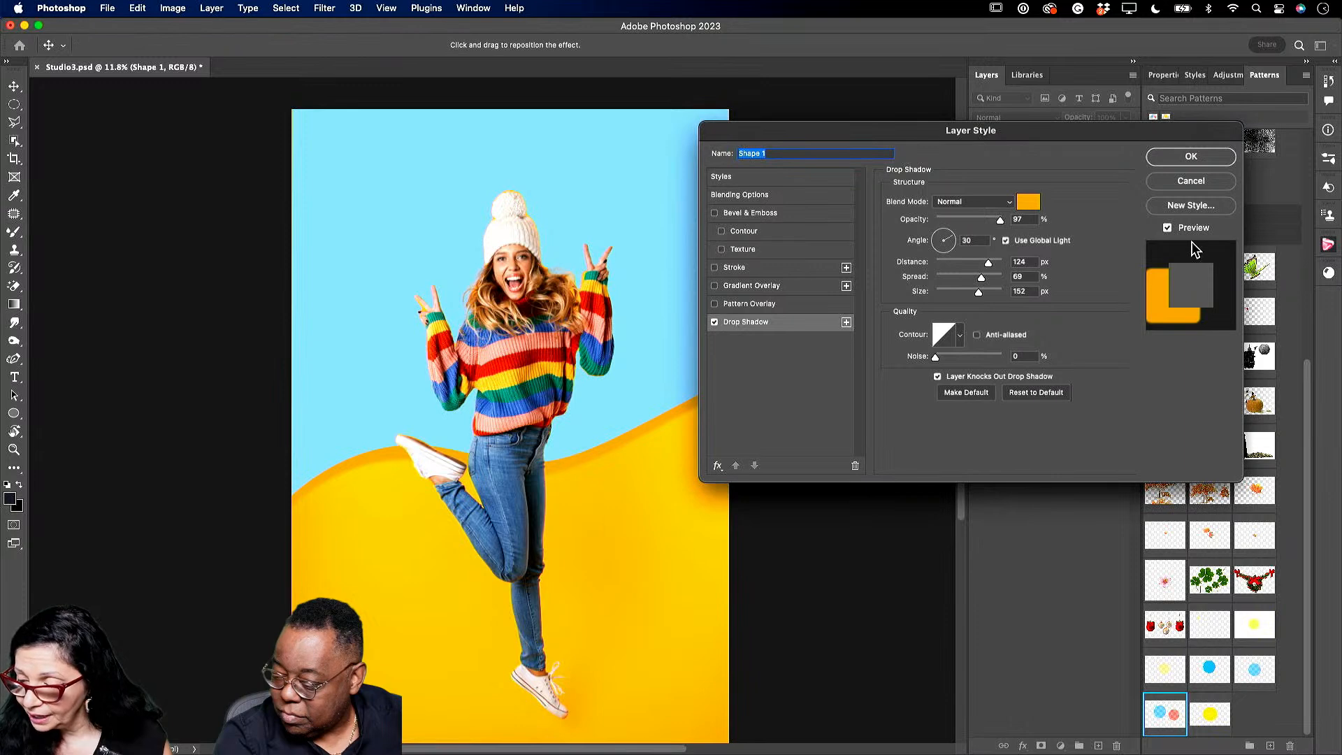
left_click(1188, 158)
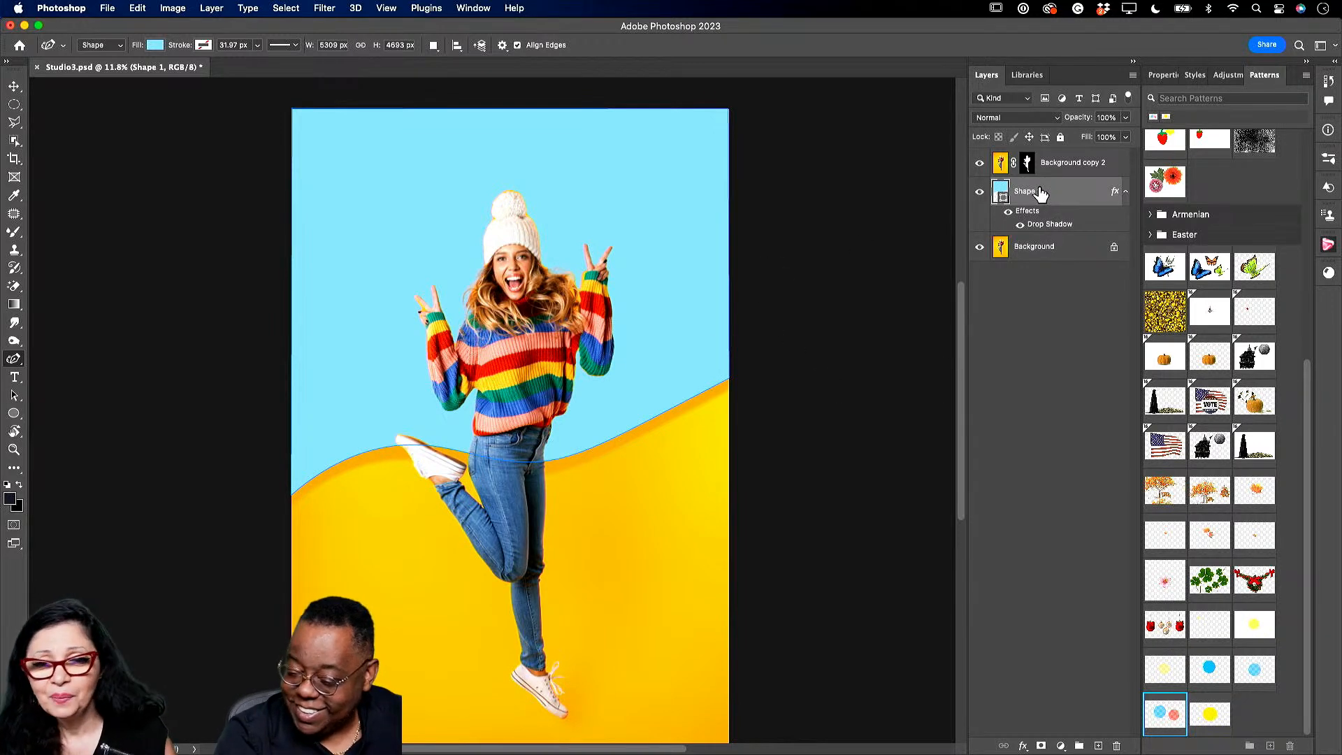
Duplicate the light blue shape layer and shrink the copy's height from its lower edge to about 78.64%.
left_click_drag(1058, 192, 1092, 746)
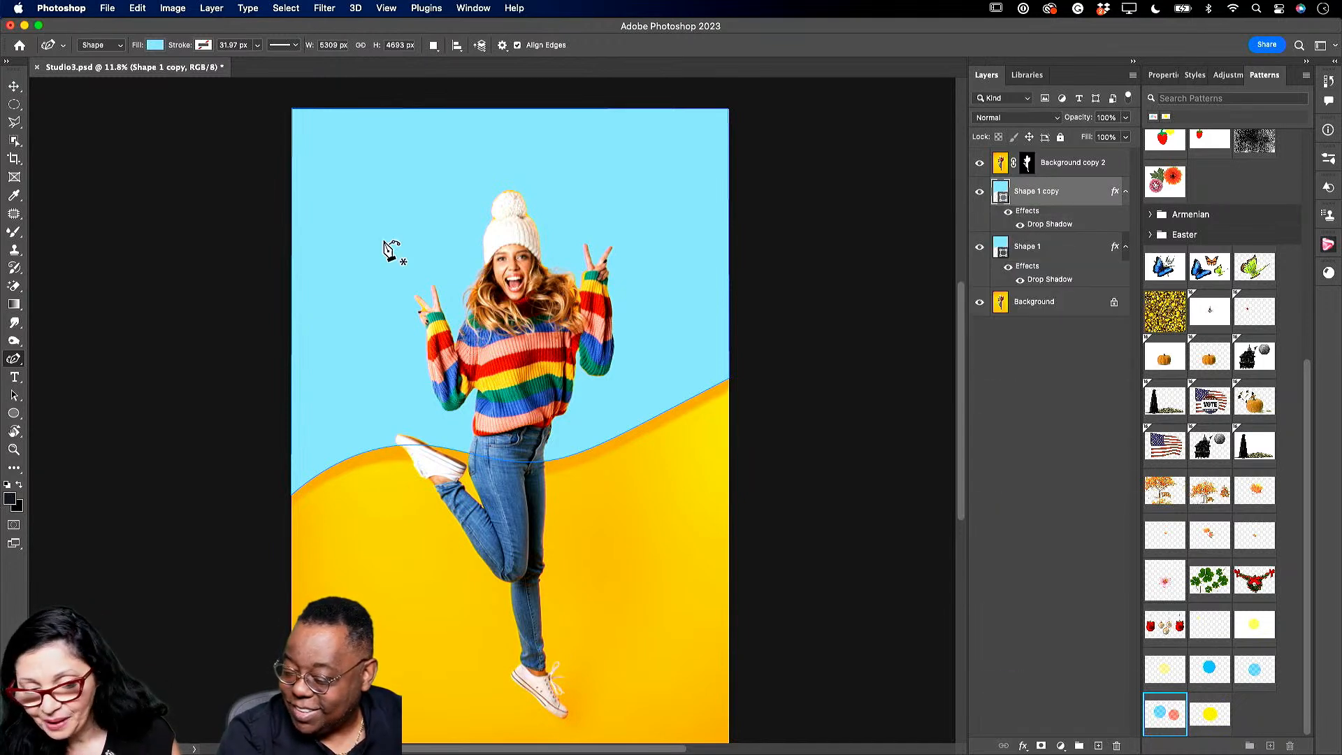
left_click(13, 86)
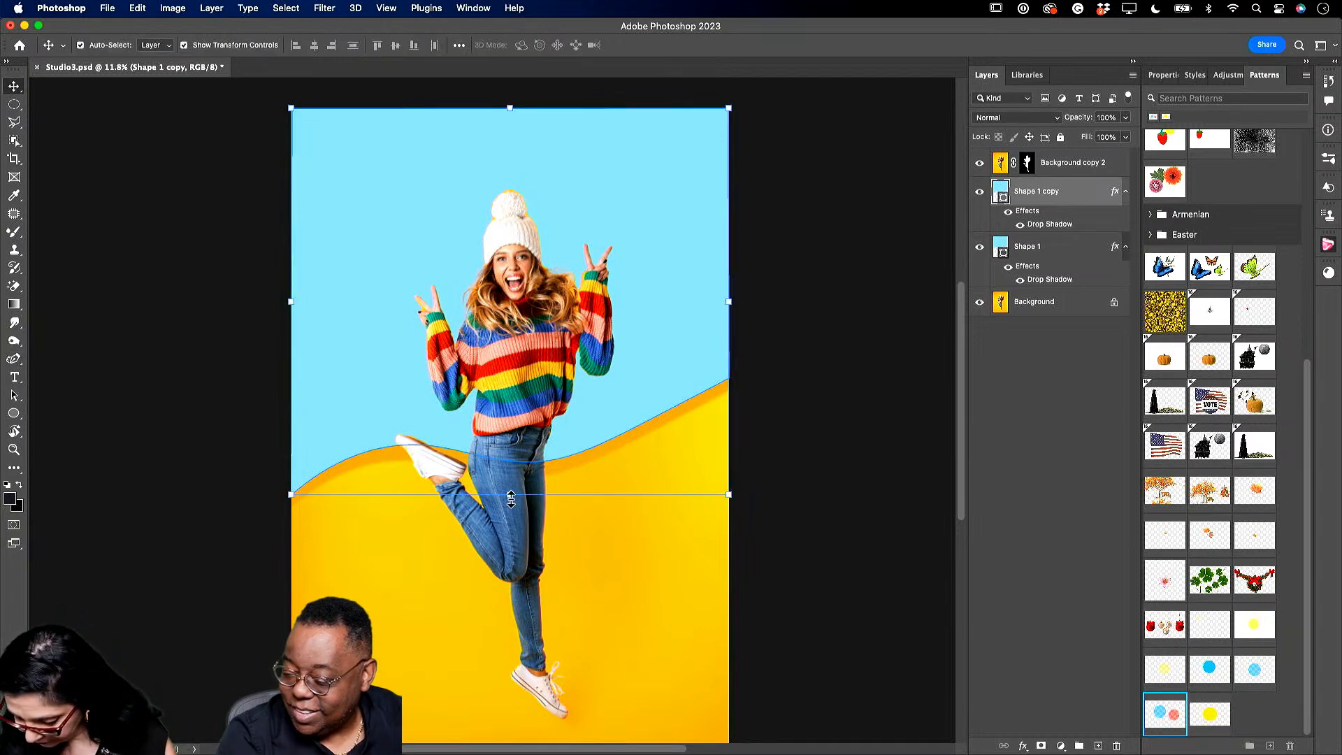
left_click_drag(511, 497, 511, 413)
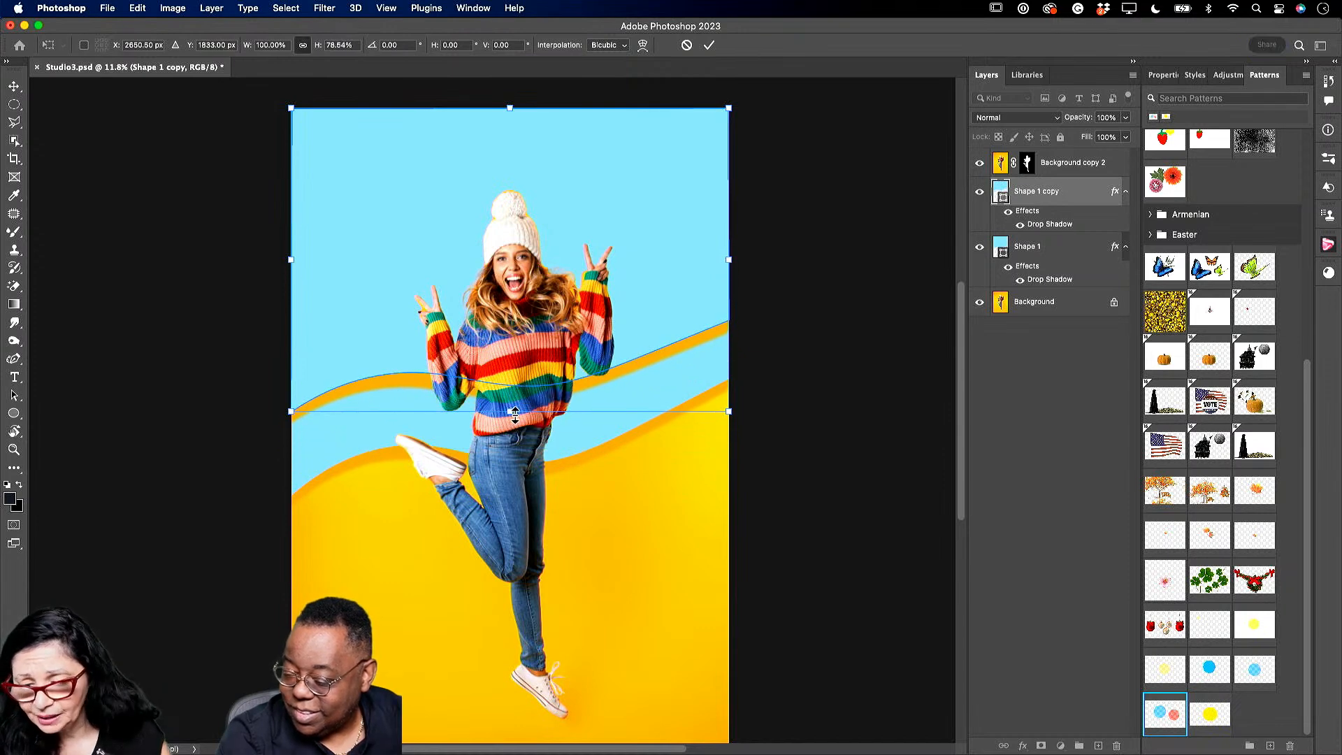
Change the fill of the shortened shape copy to red from the recently used colors.
left_click(14, 364)
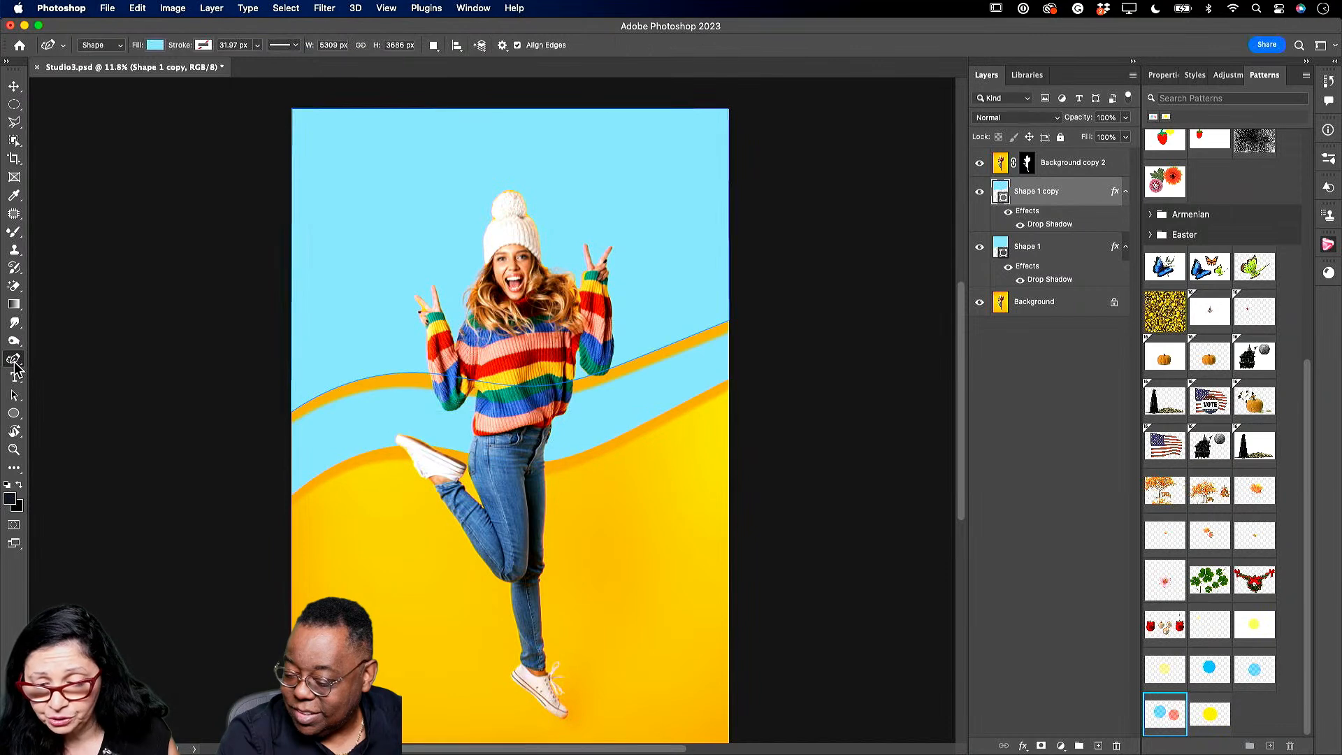
left_click(155, 45)
left_click(154, 120)
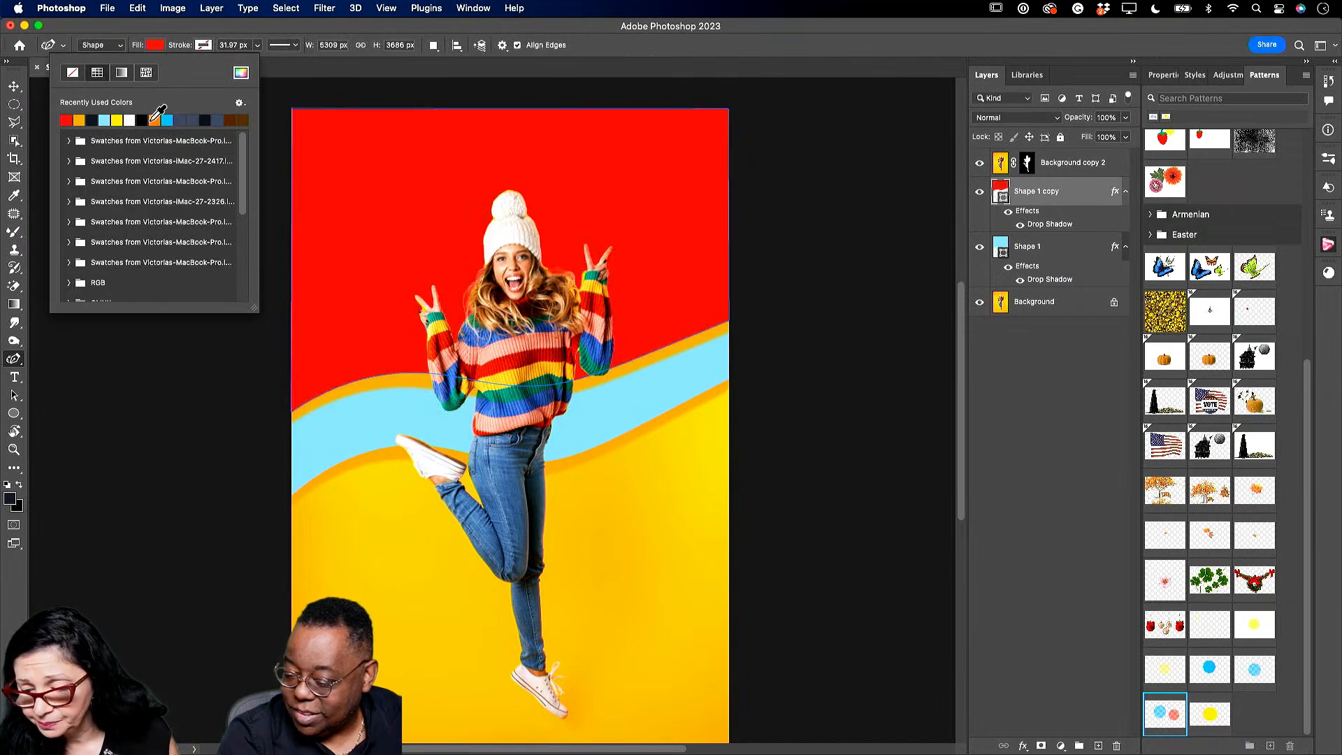
Set the red shape's drop shadow color to a darker shade of the sampled light blue band, #368ab6.
double_click(1042, 224)
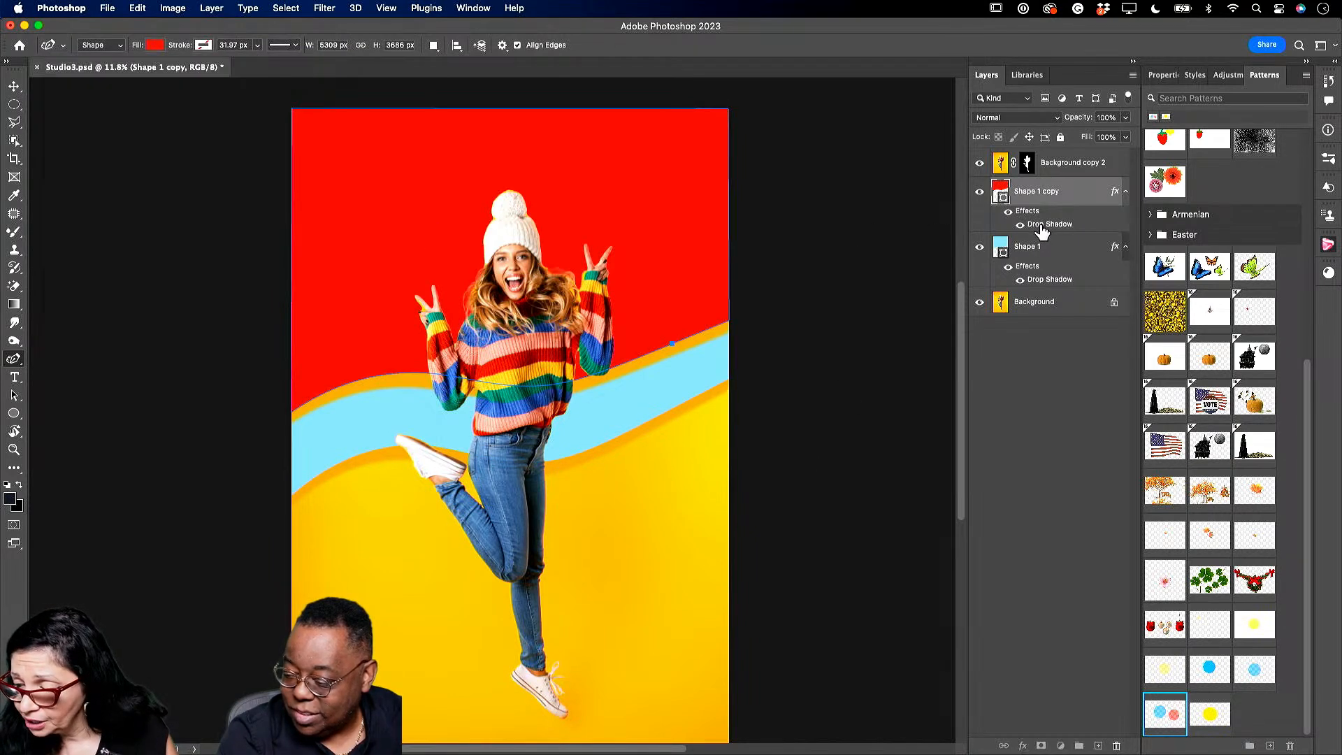
left_click(1029, 202)
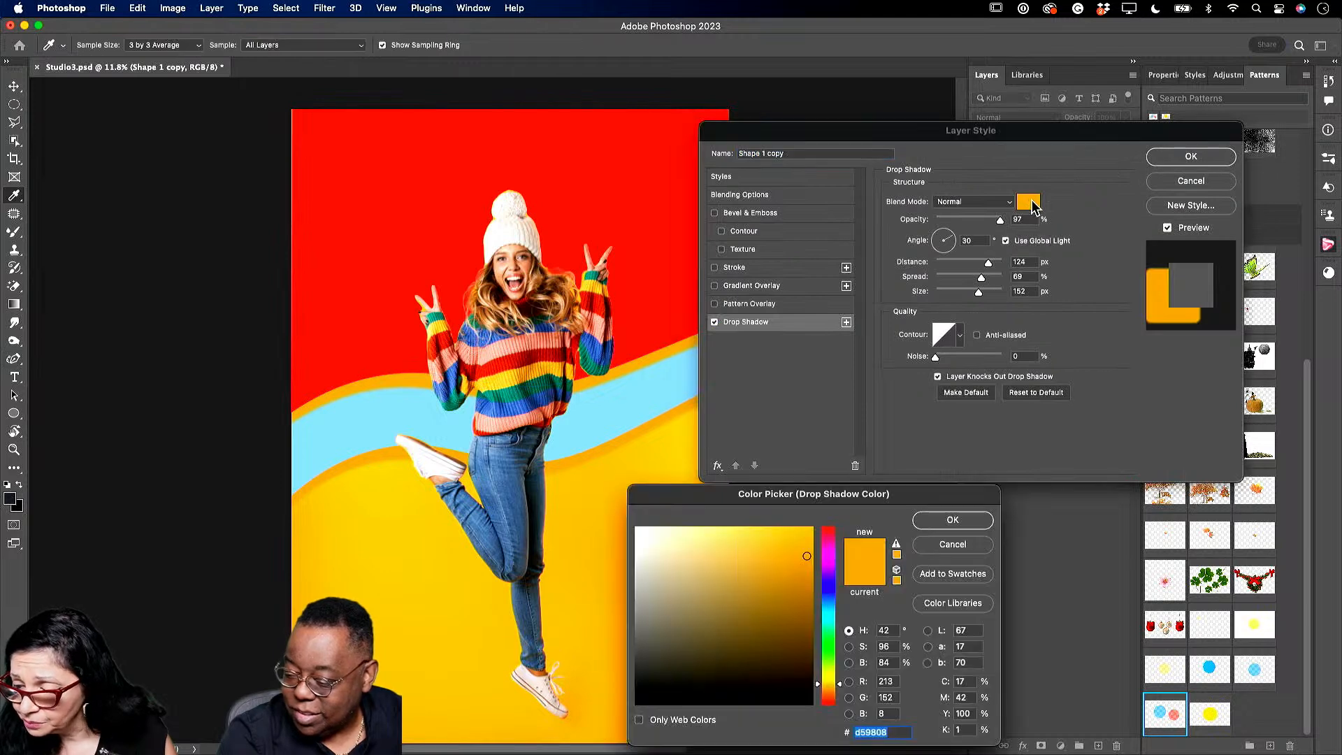
left_click(643, 392)
left_click_drag(799, 581, 760, 577)
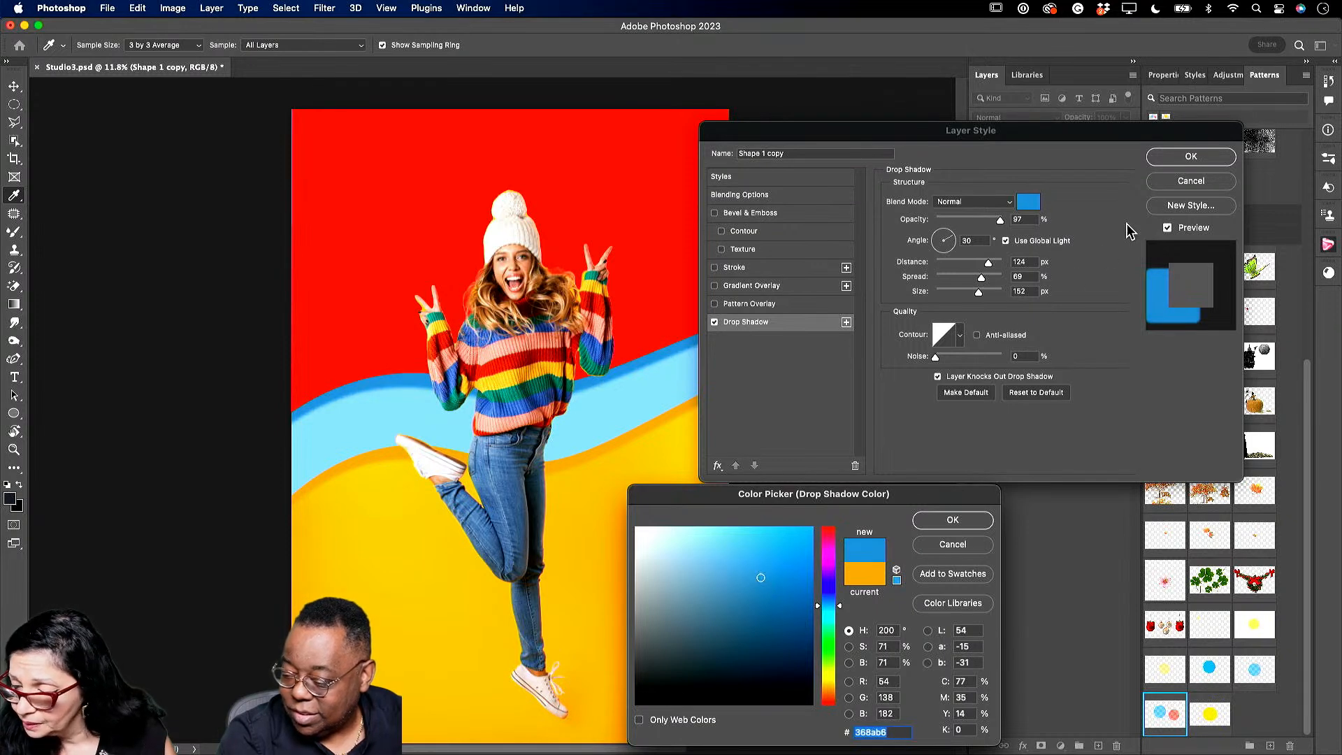
left_click(951, 521)
left_click(1180, 158)
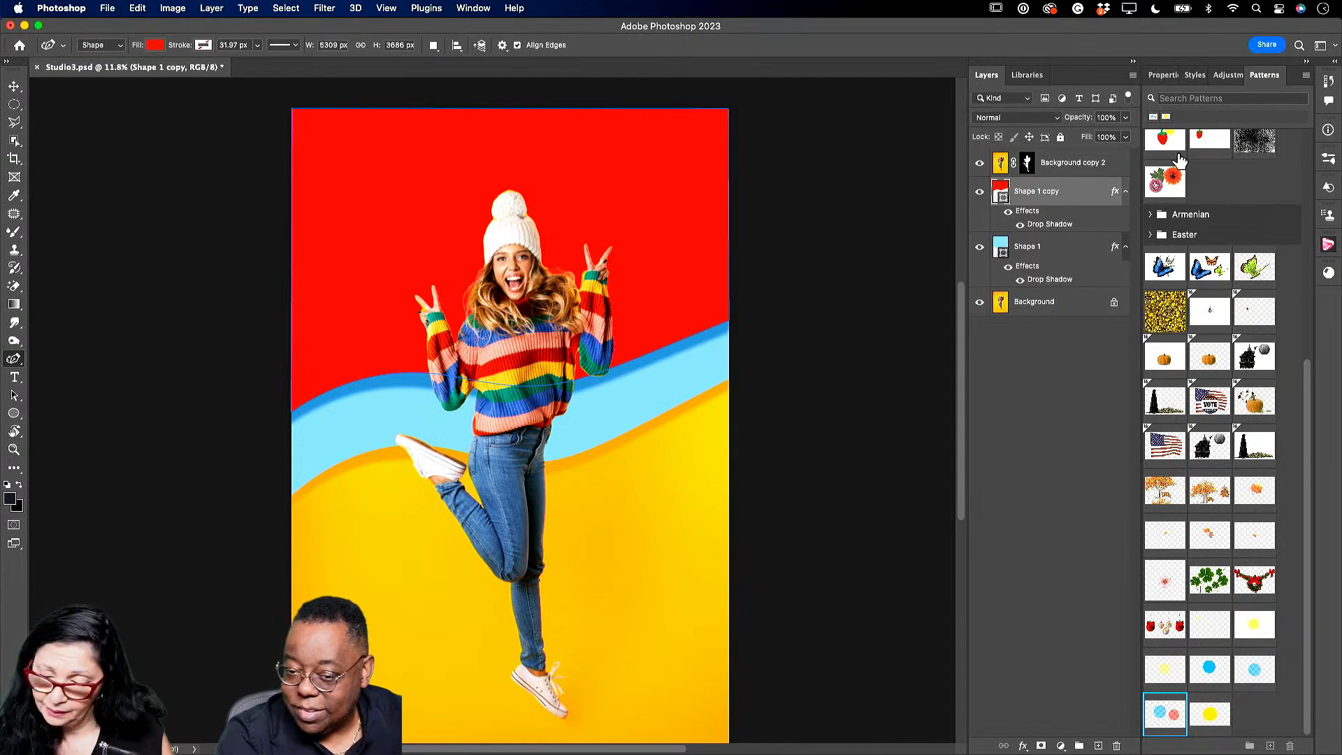
Duplicate the red shape layer and shrink the new copy's height from its lower edge to about 70.27%.
left_click_drag(1088, 191, 1098, 746)
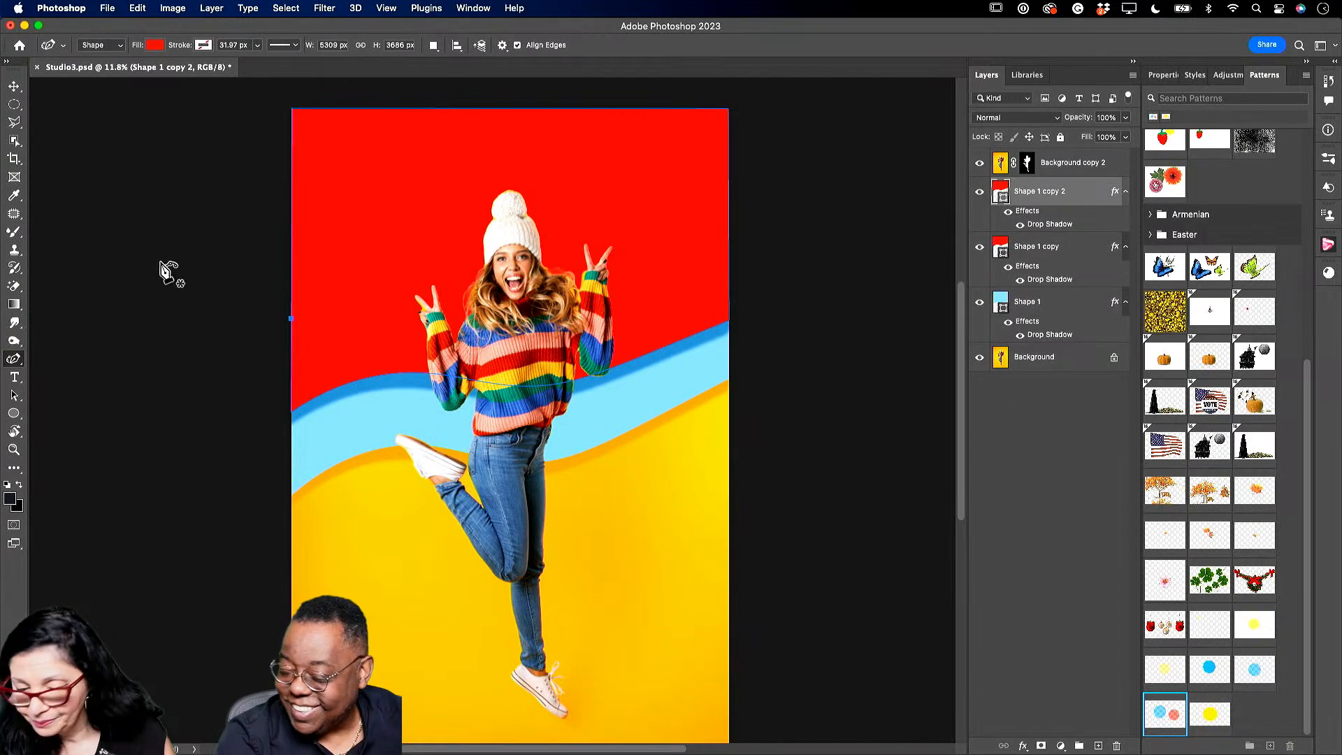
left_click(17, 86)
left_click_drag(512, 411, 510, 321)
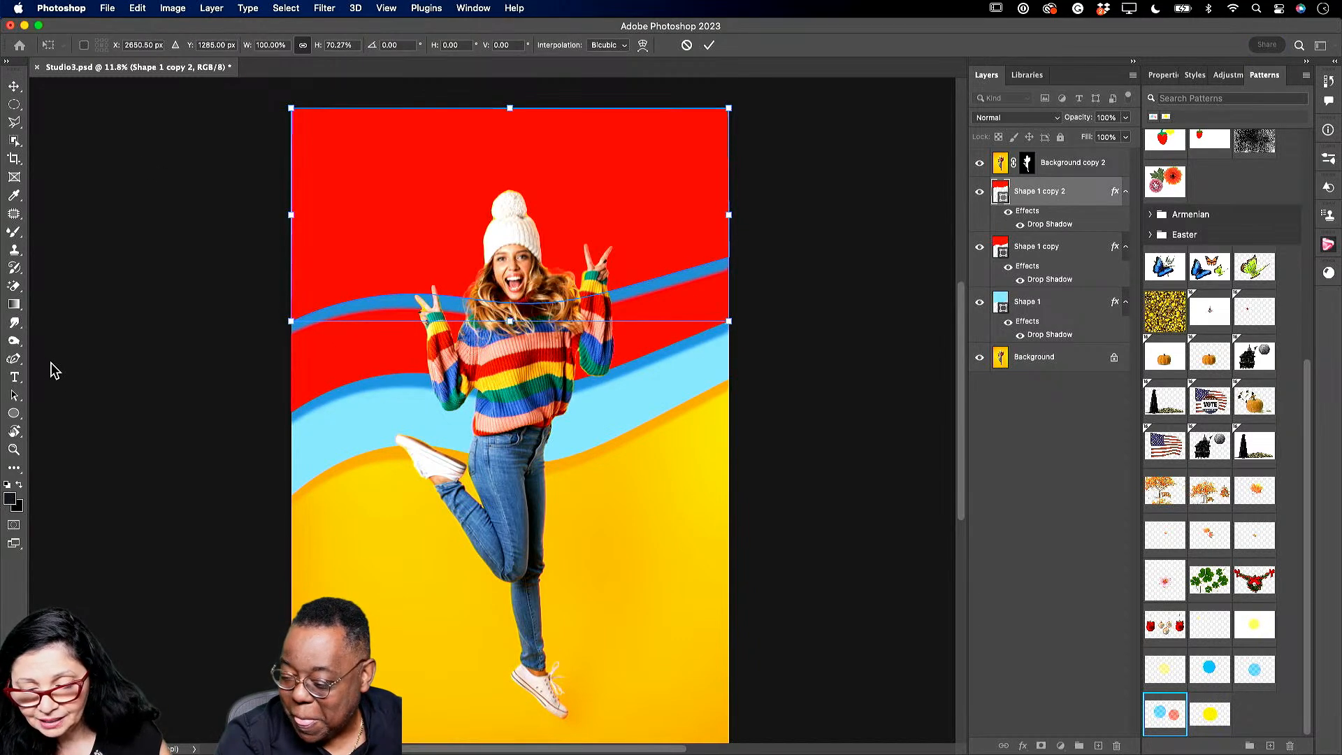
Commit the transform of the upper wave shape, Shape 1 copy 2, and change its fill from the recent colours to orange.
left_click(14, 359)
left_click(154, 45)
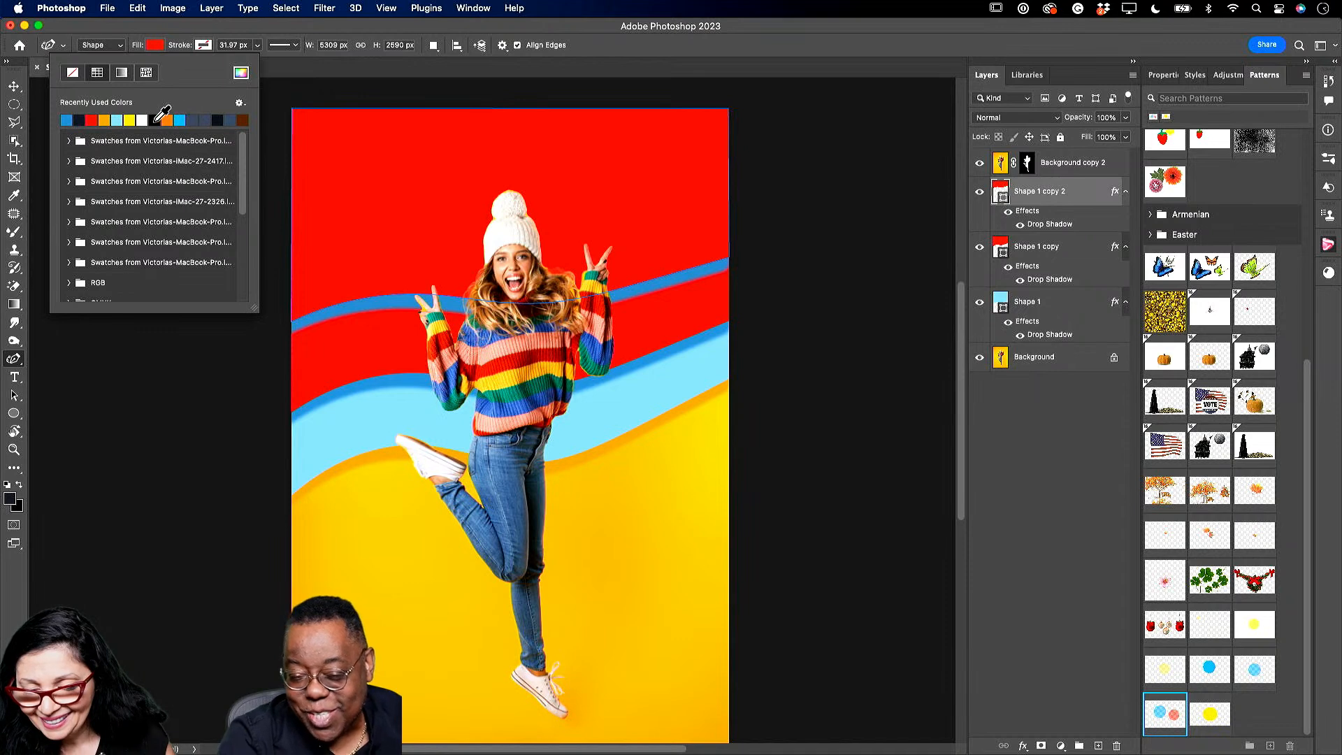
left_click(166, 120)
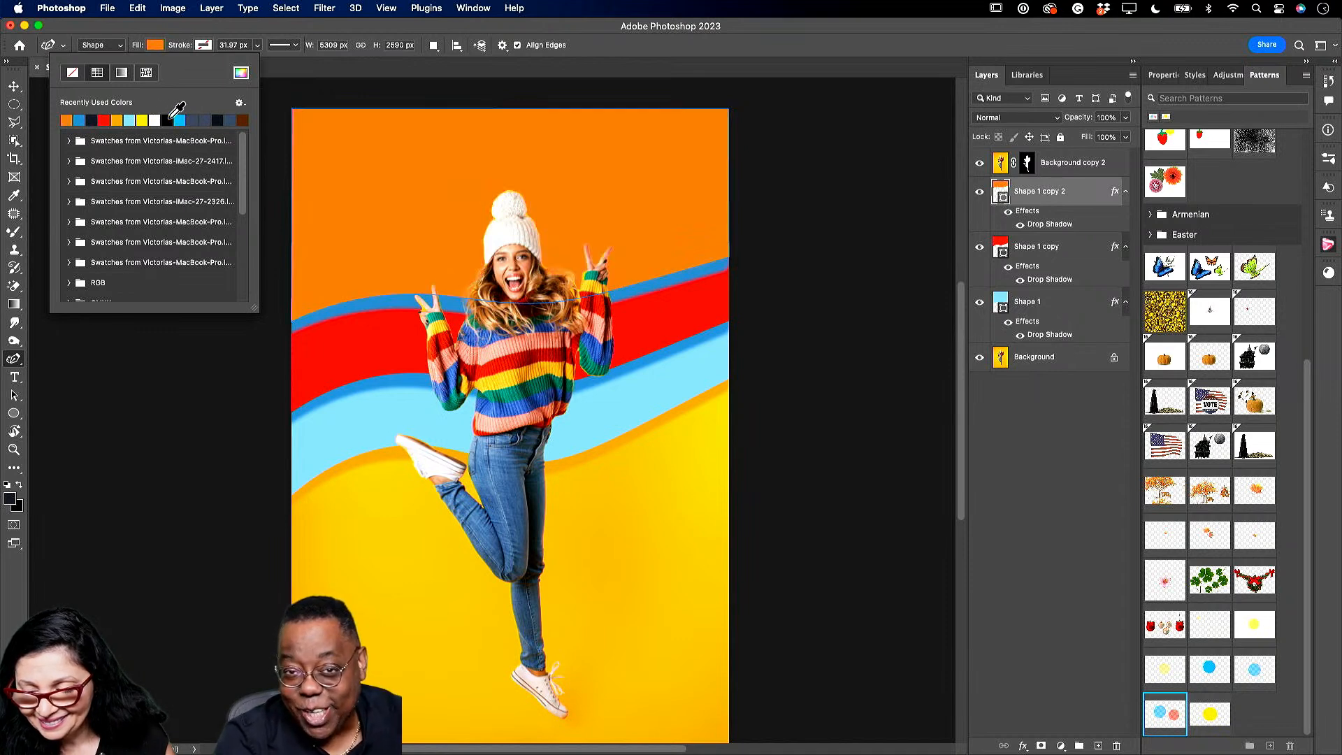
Set the drop shadow colour of Shape 1 copy 2 to the red #d60c0c, starting from the red wave's colour.
left_click(1059, 233)
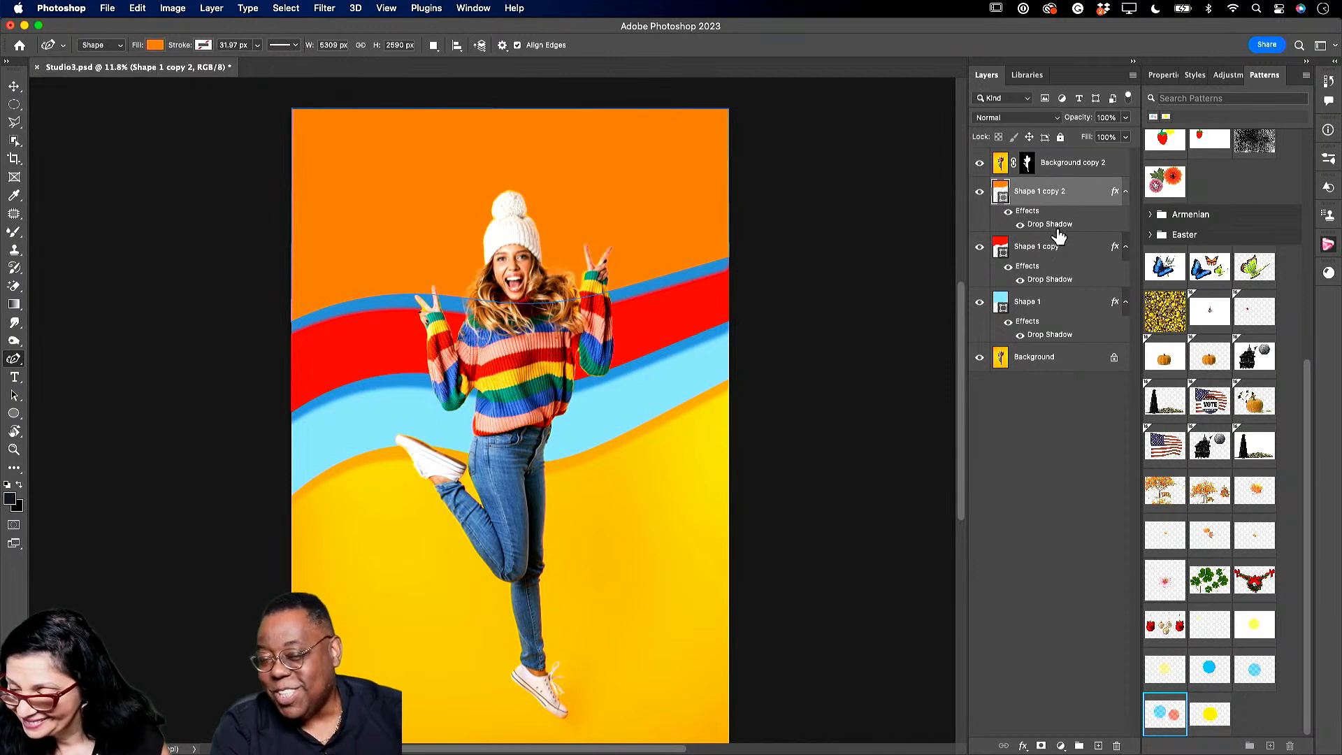
double_click(1058, 230)
left_click(1027, 205)
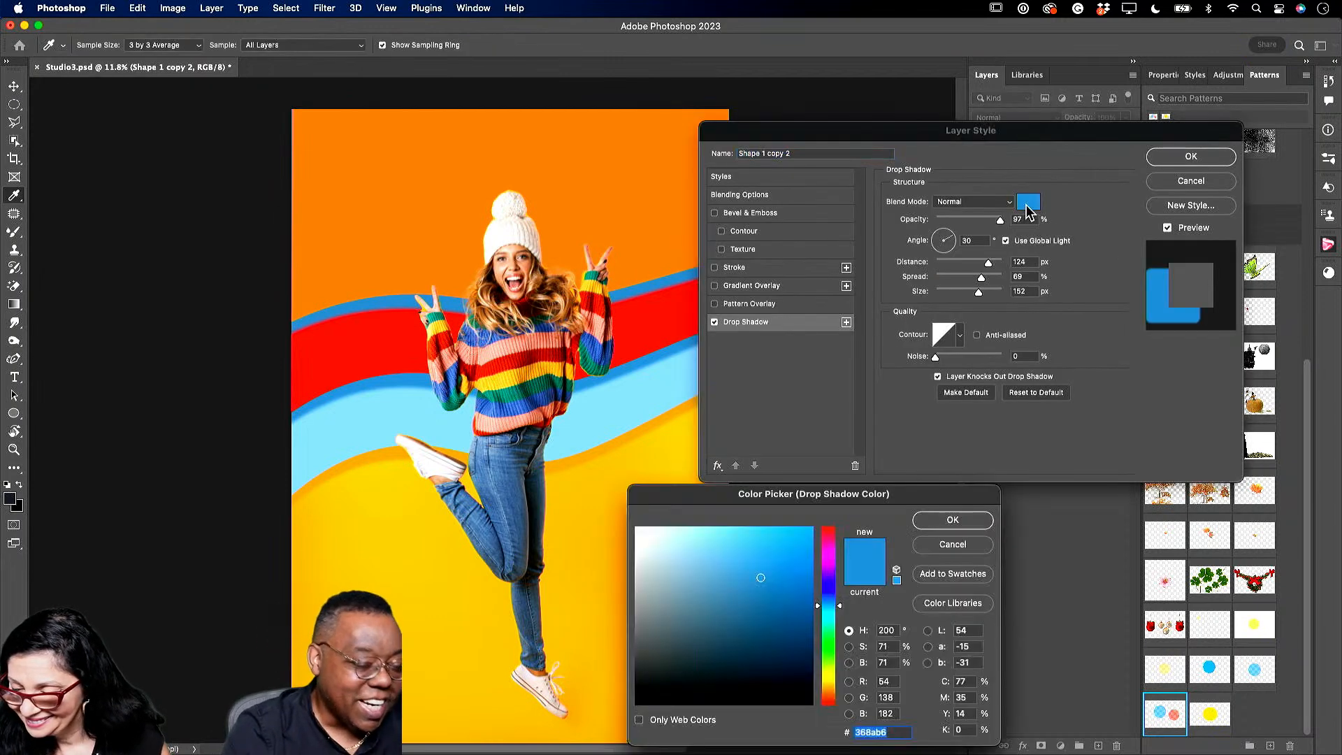
left_click(333, 341)
mouse_move(804, 560)
left_mouse_down()
mouse_move(804, 580)
mouse_move(803, 555)
left_mouse_up()
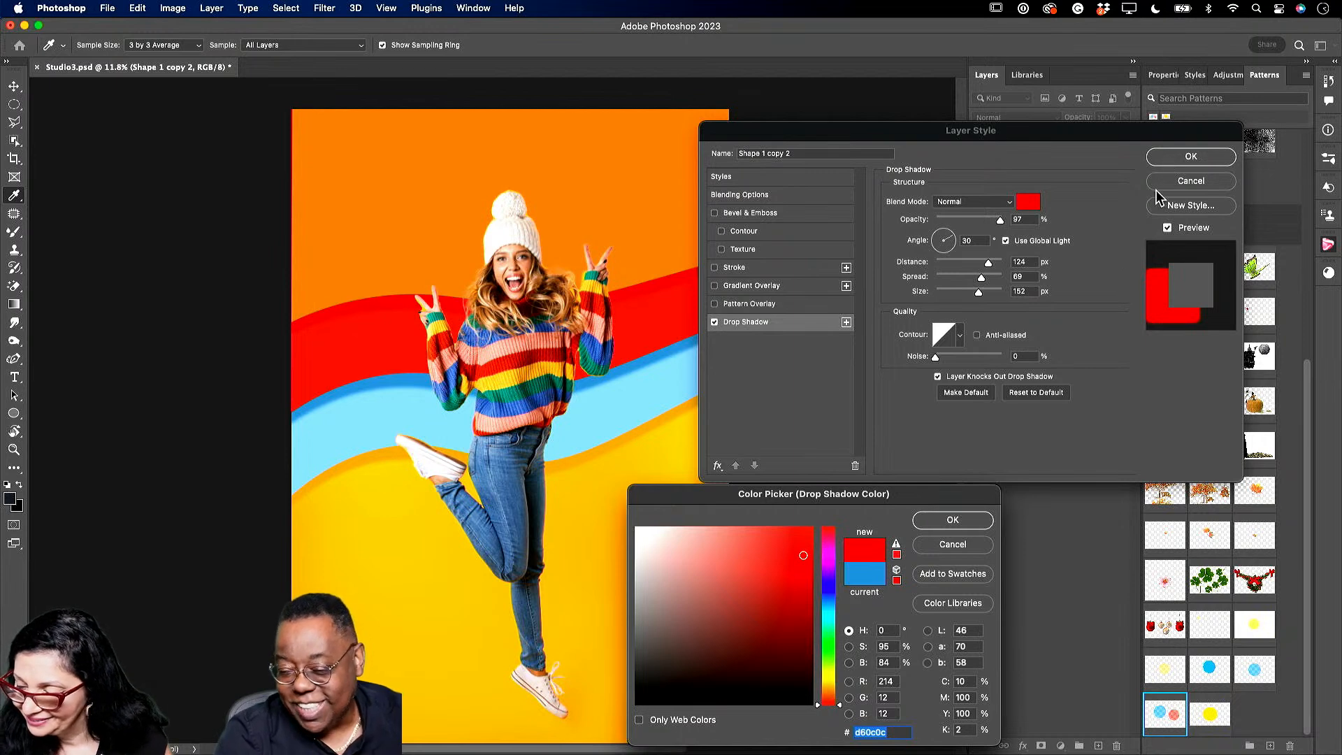
left_click(953, 521)
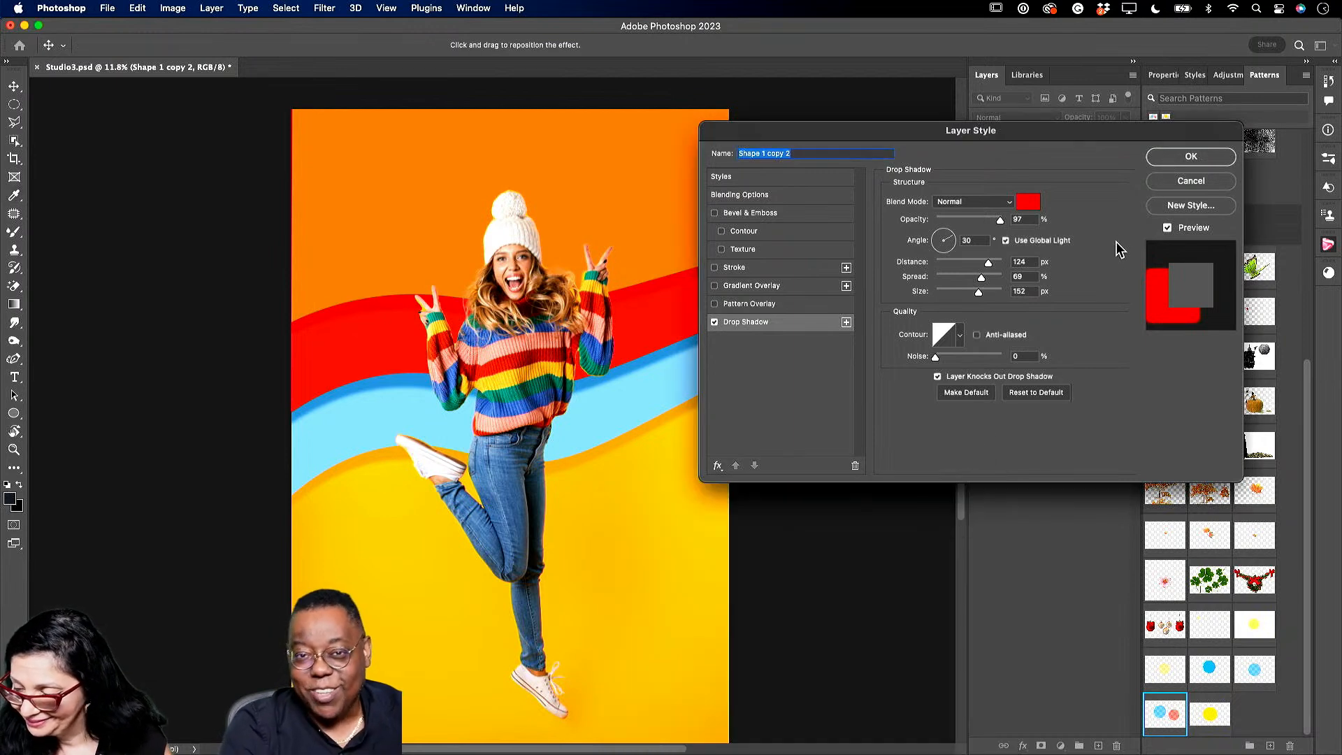
left_click(1181, 157)
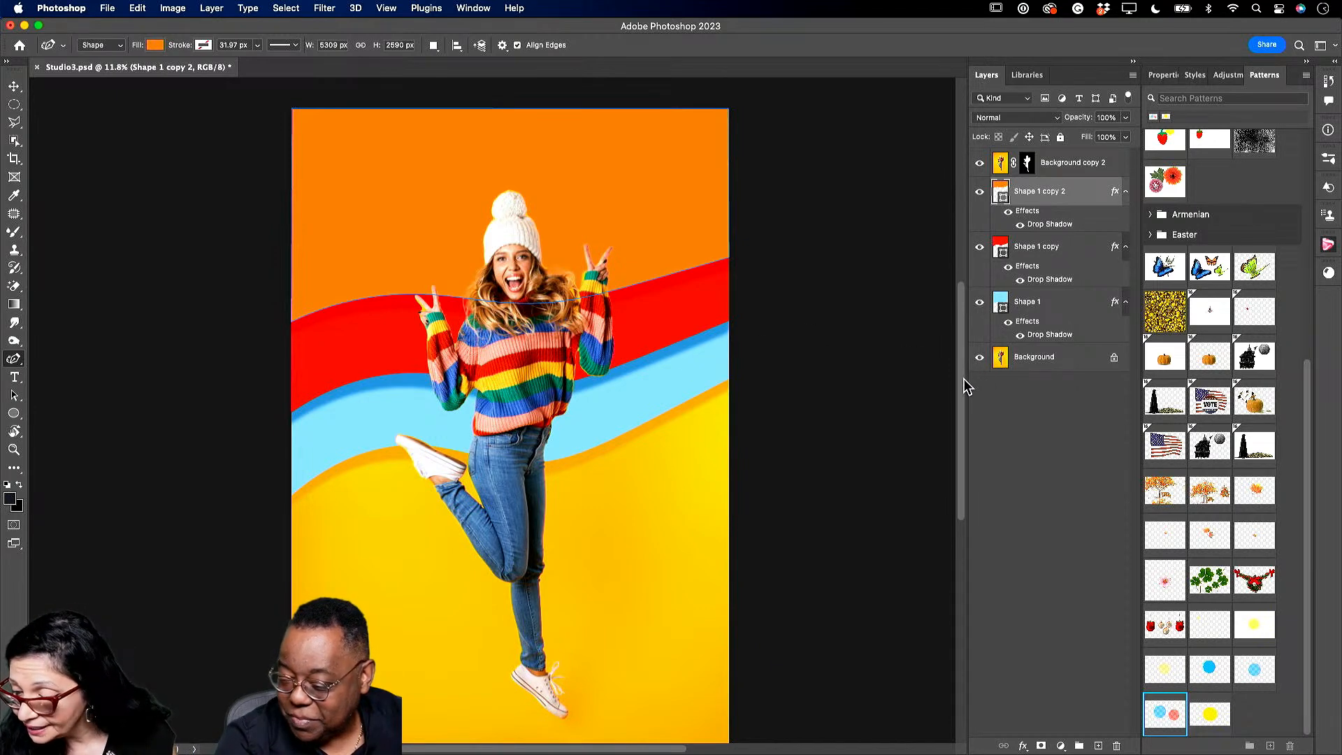
Switch the fill of Shape 1 copy 2 to a gradient and apply the yellow-to-red linear preset.
scroll(964, 391, "down", 3)
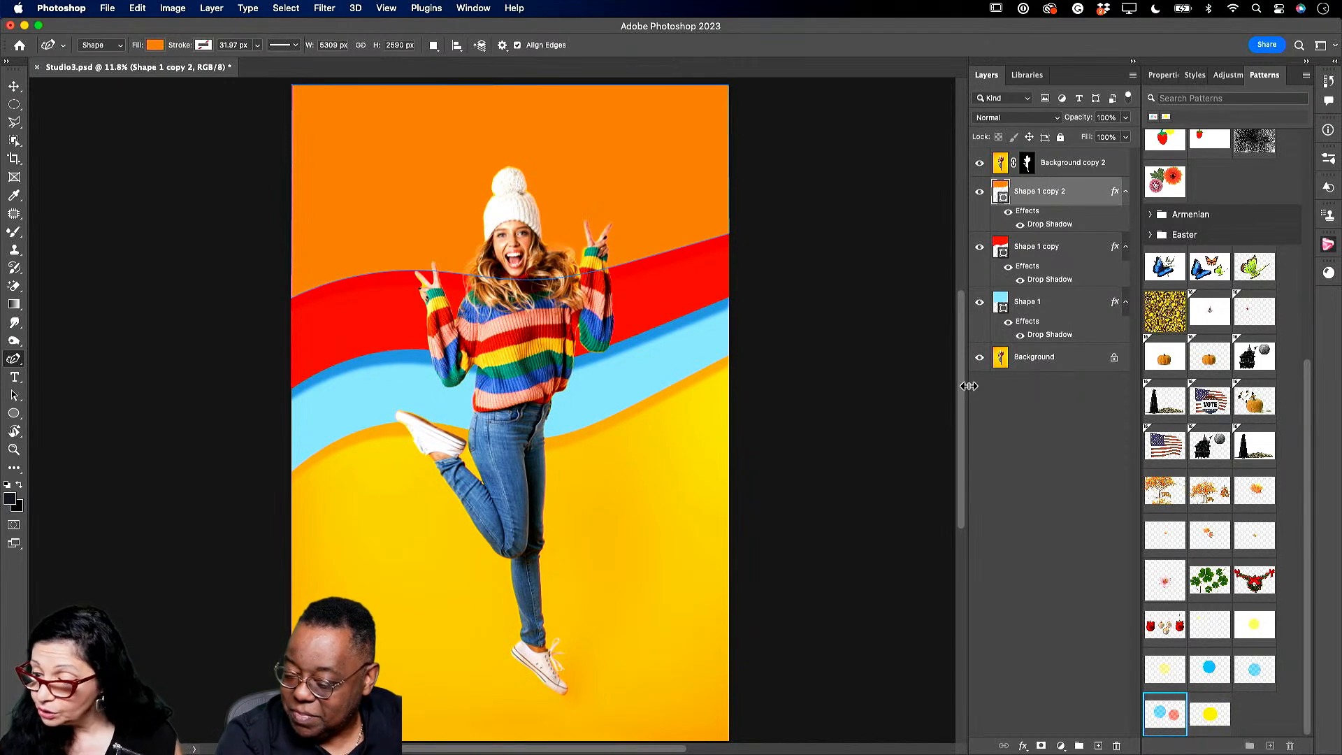
left_click(1062, 362)
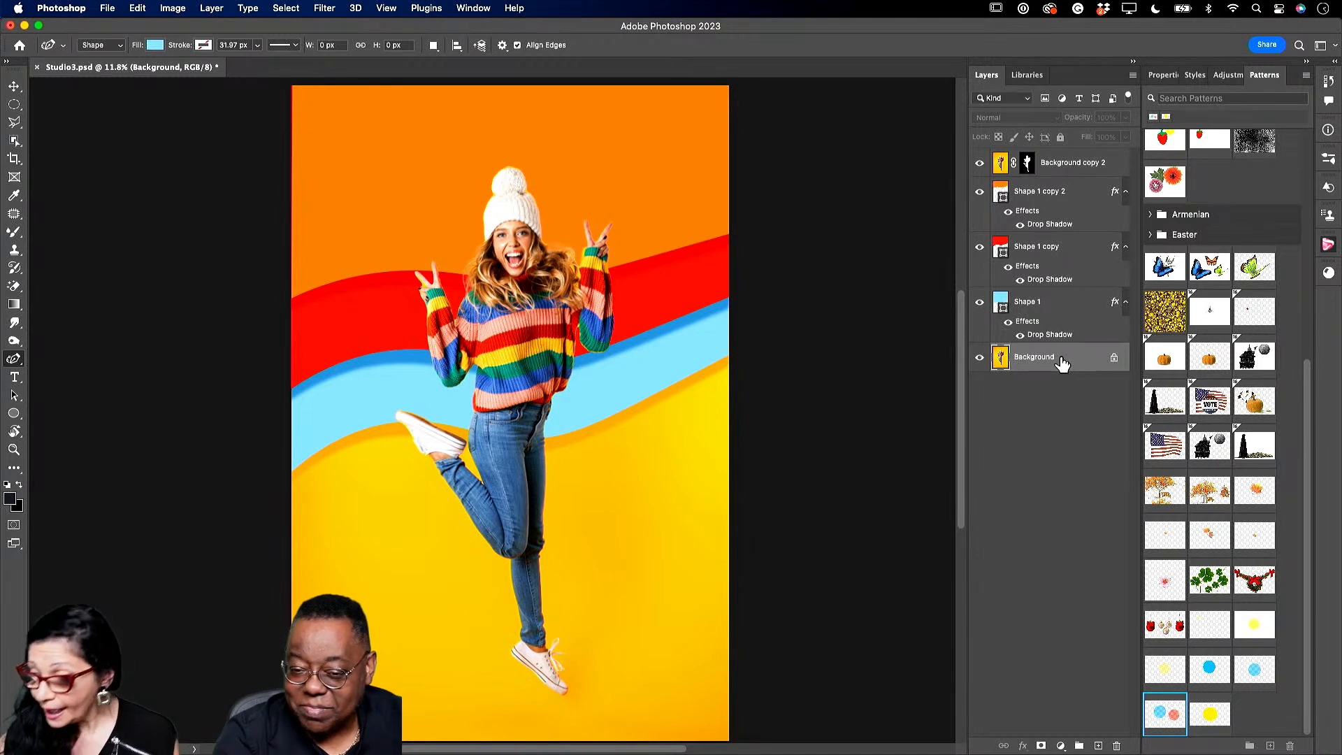
left_click(1042, 191)
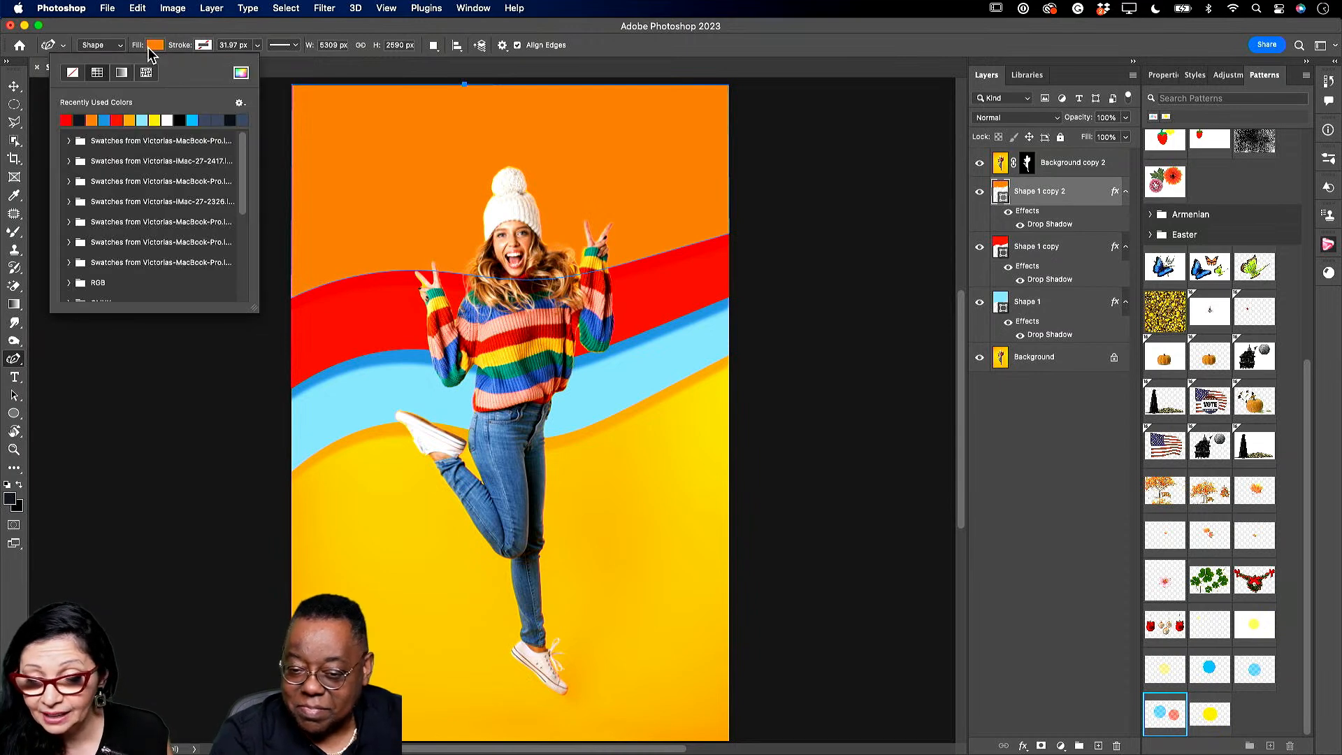
left_click(121, 73)
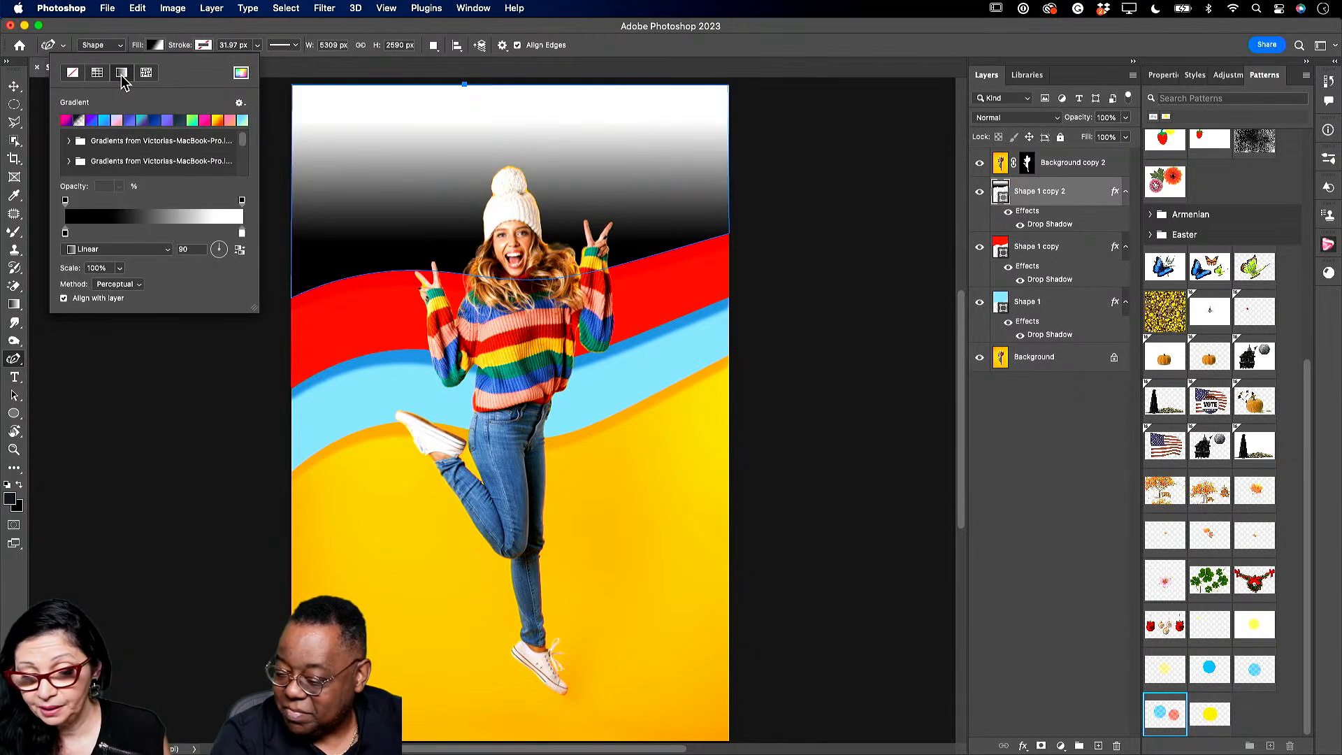
left_click(216, 121)
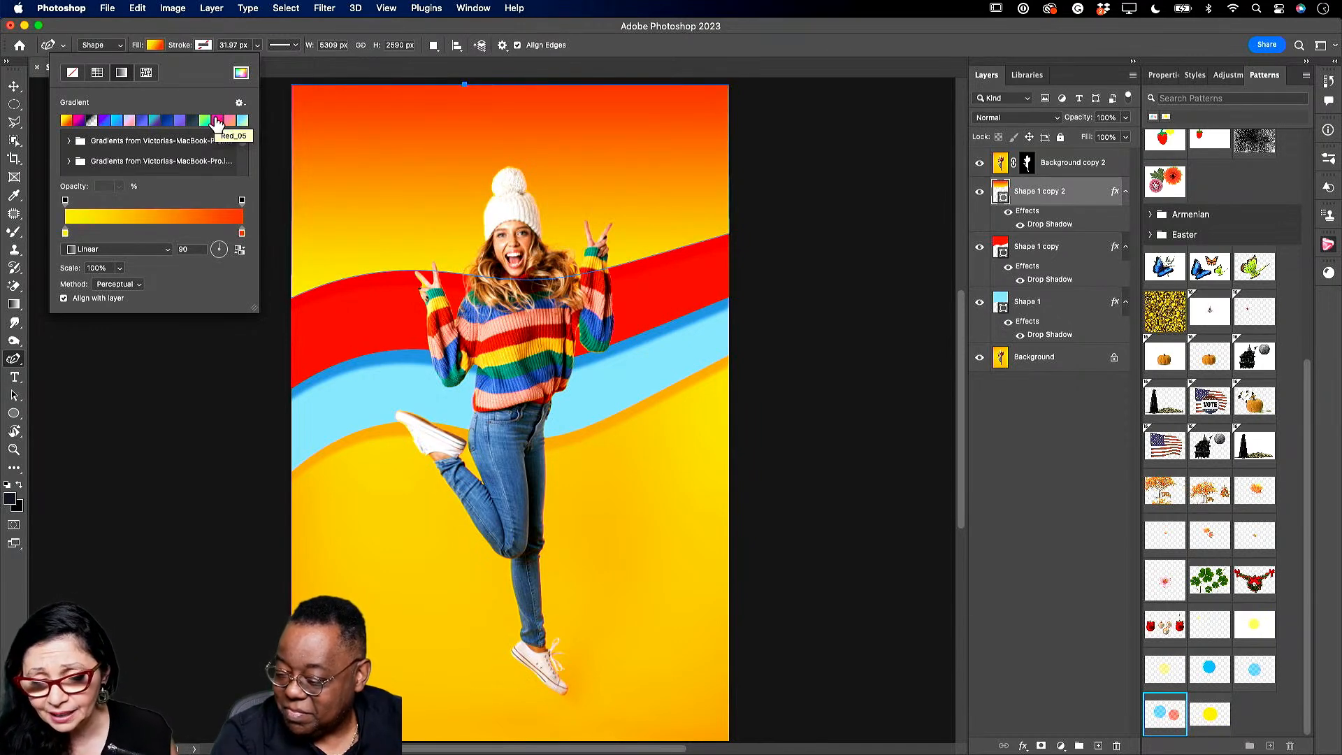
Apply a pink-to-orange gradient from the Pinks preset group to the Shape 1 copy 2 fill.
scroll(245, 143, "down", 2)
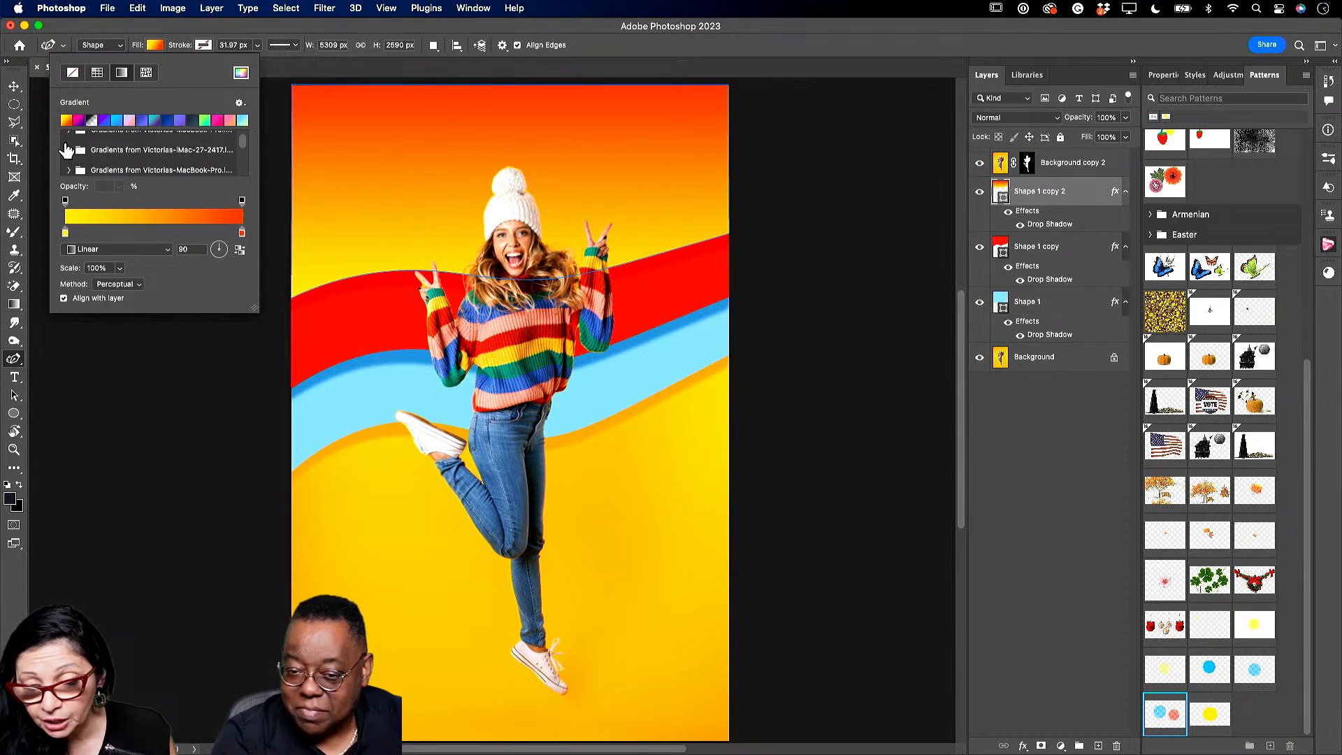
scroll(243, 149, "down", 2)
scroll(243, 156, "down", 3)
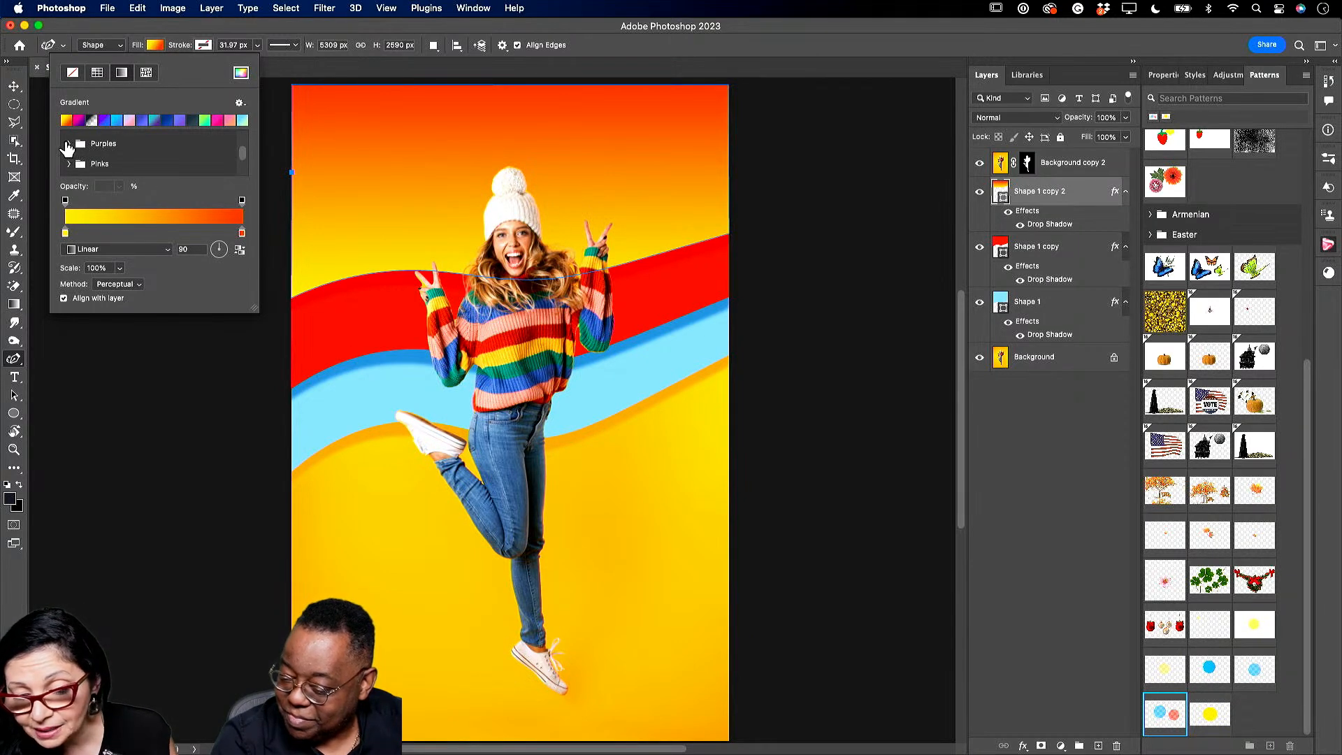
left_click(69, 165)
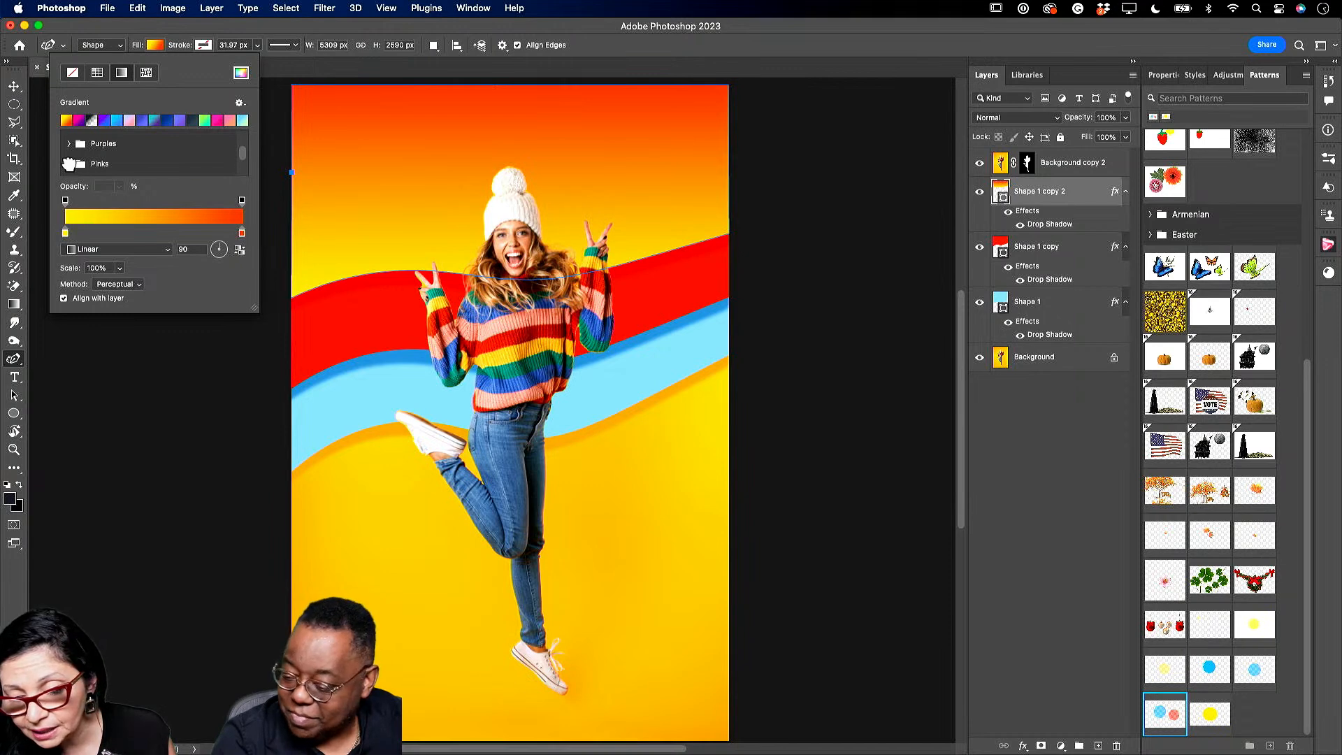
left_click_drag(243, 152, 244, 154)
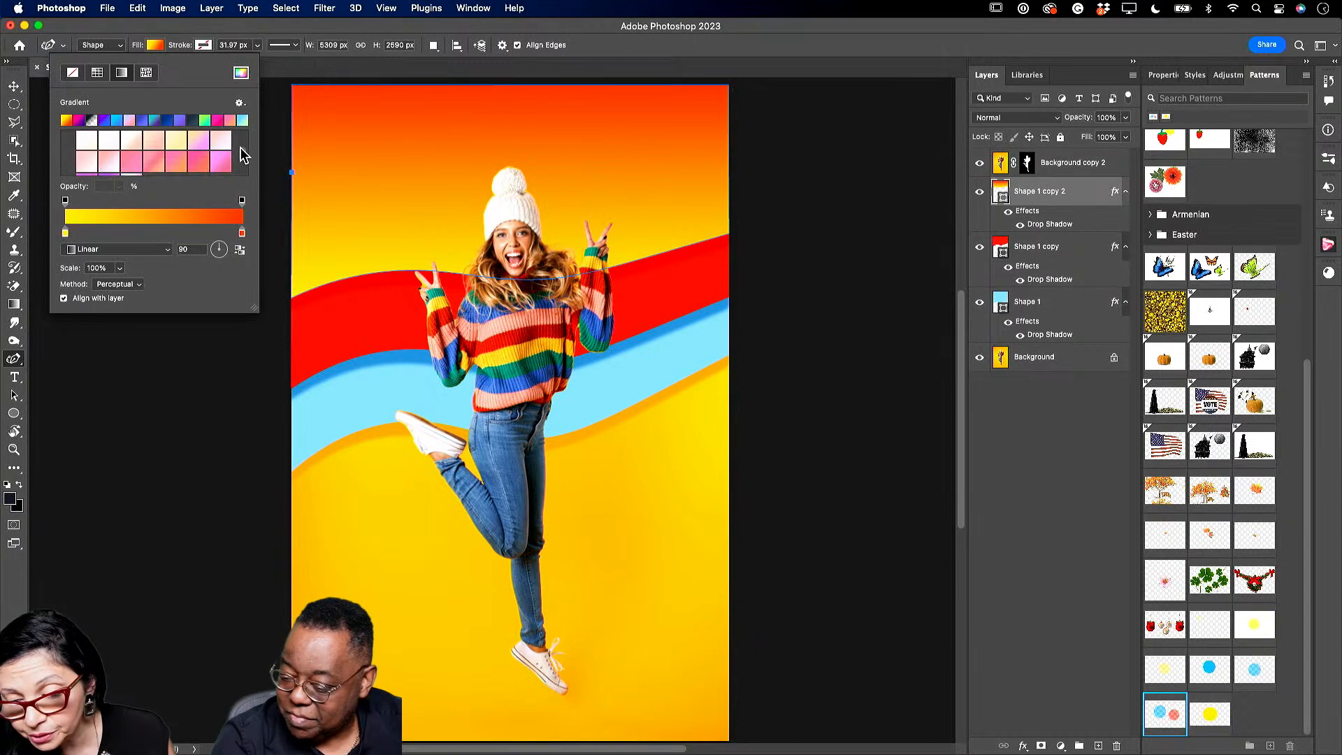
left_click(200, 163)
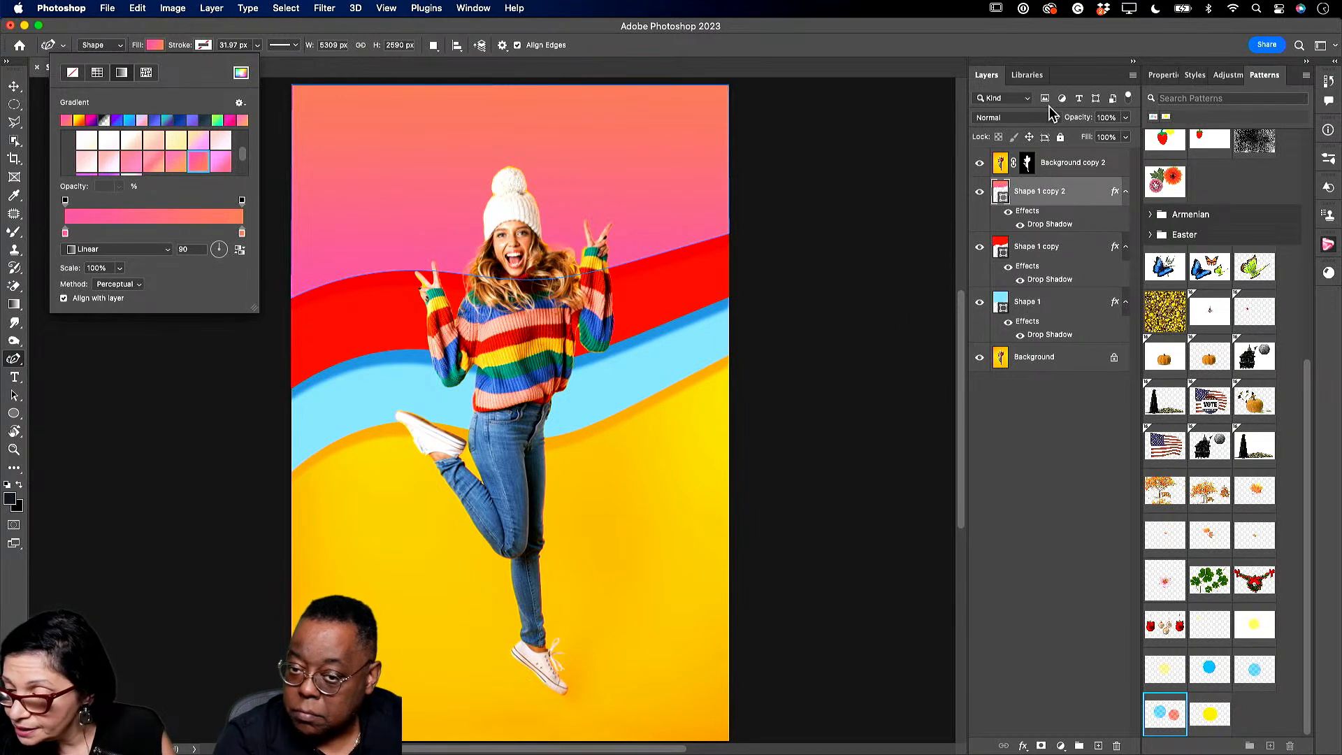
Collapse the Image 2 and Image 1 groups in the DEMO 2023 library, expand Image 3 and open its Around image.
left_click(1027, 75)
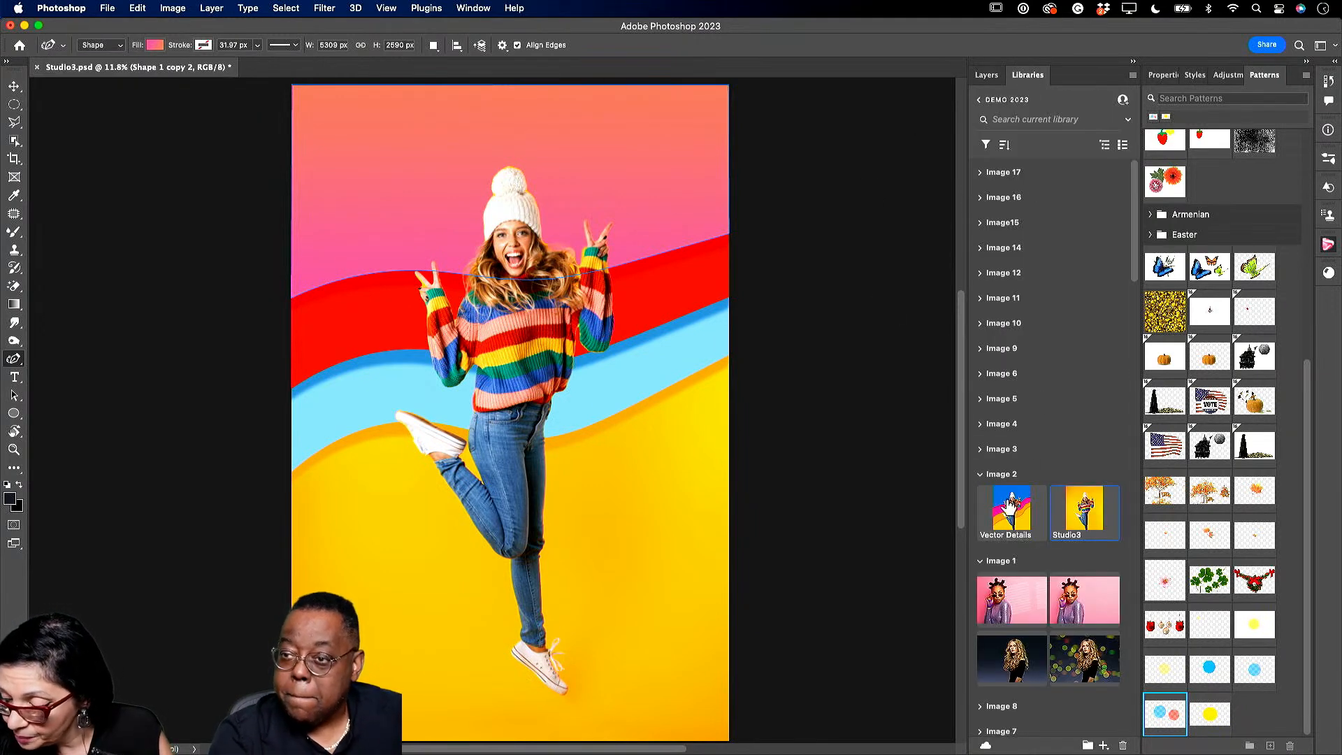
left_click(979, 479)
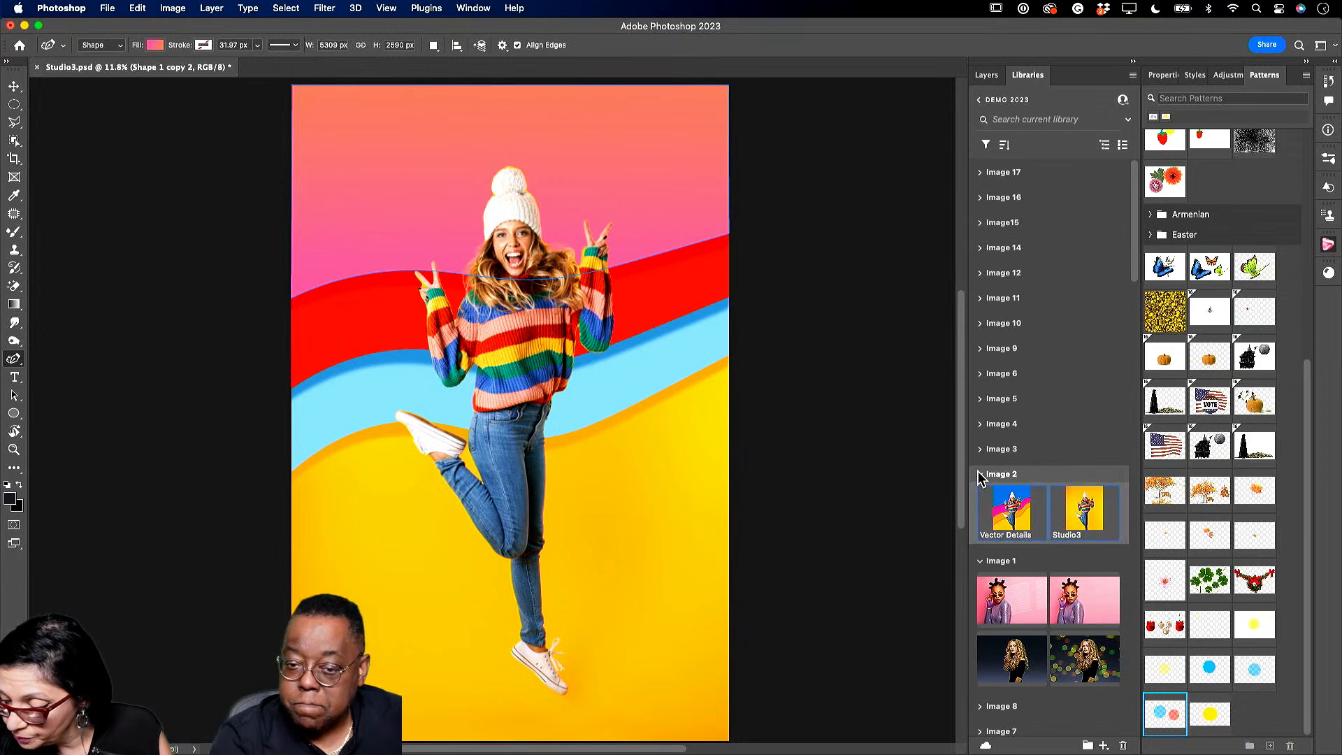
left_click(980, 475)
left_click(980, 500)
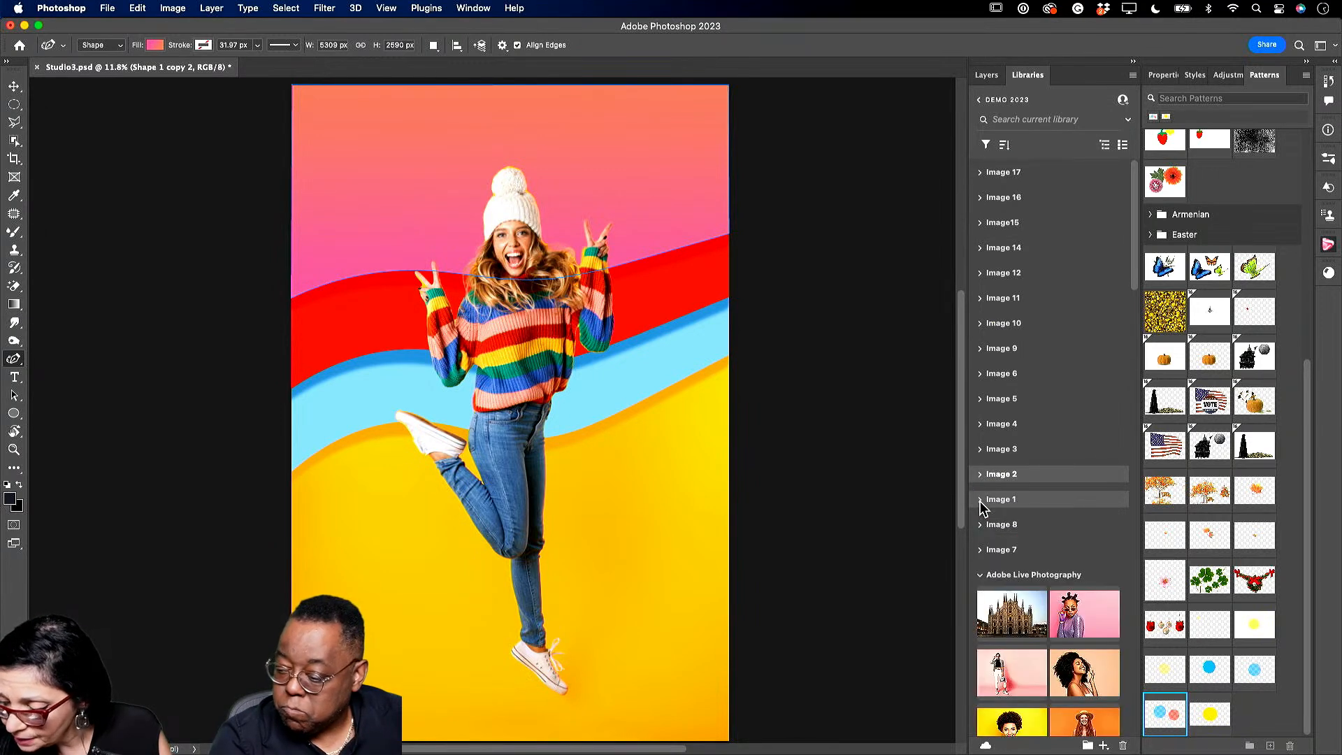
left_click(978, 451)
left_click(980, 451)
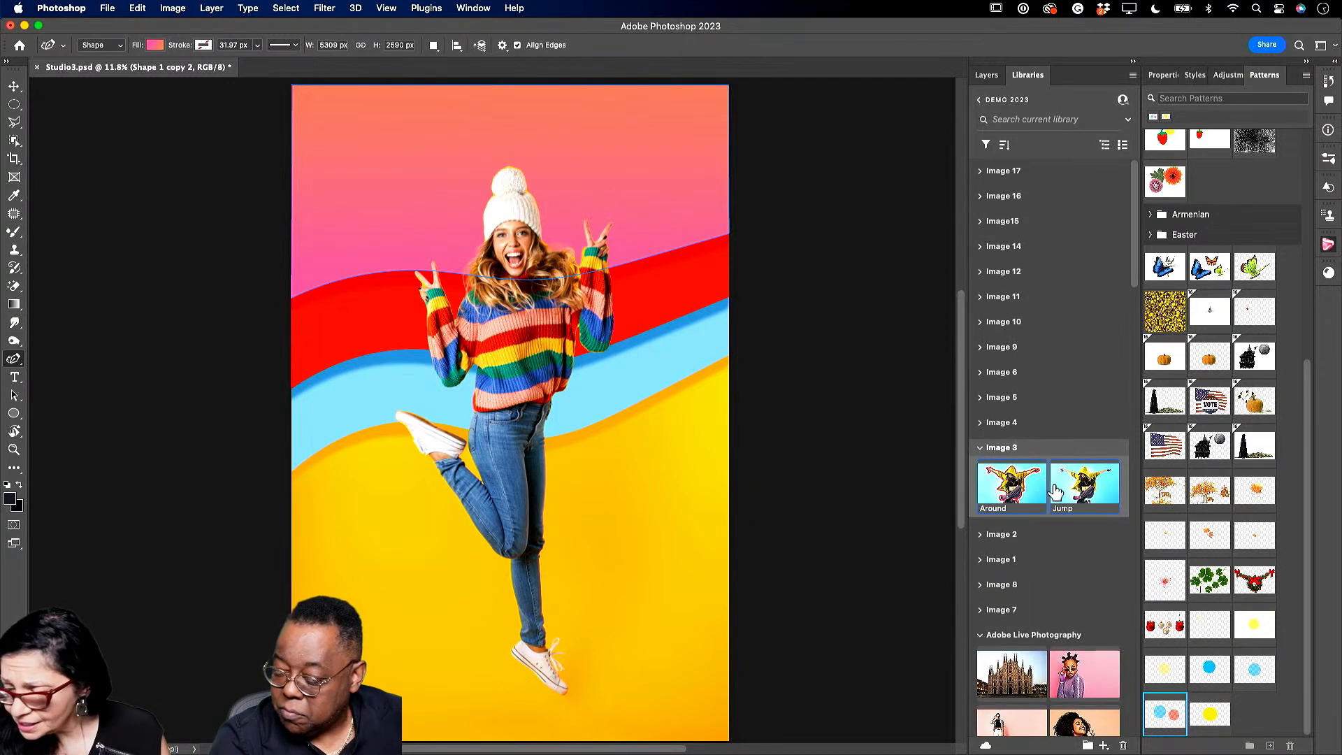
double_click(1007, 492)
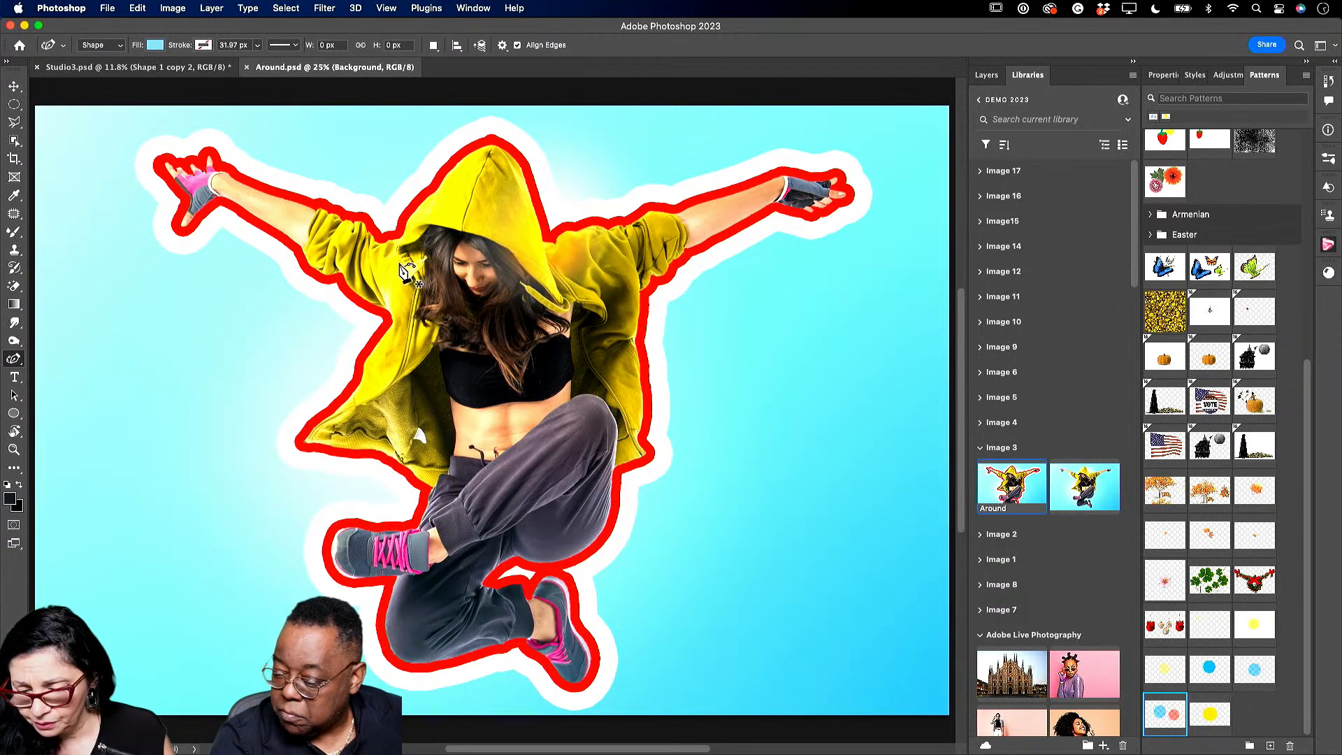
Close the Around document and open the Jump image from the Image 3 library group.
left_click(246, 67)
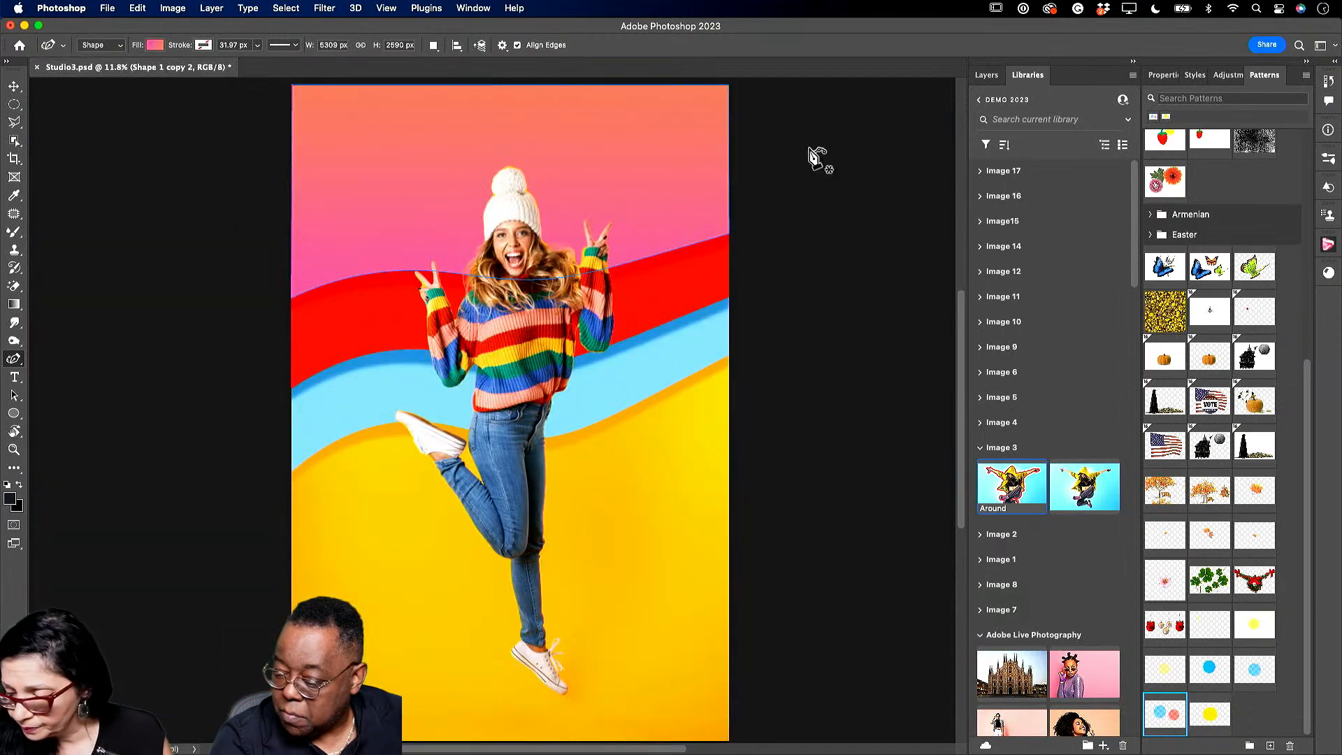
left_click(1085, 488)
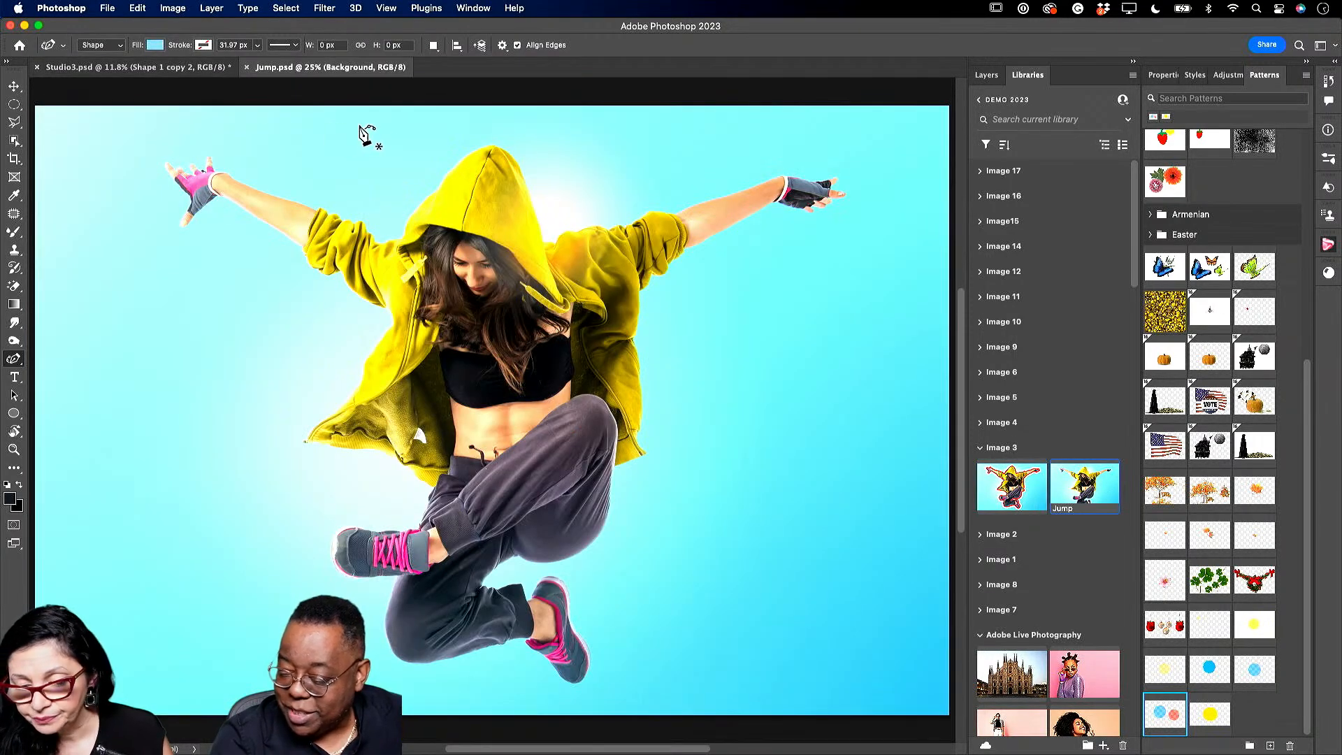
Reopen the Around image as a reference, then close both it and Studio3, keeping only Jump open.
double_click(1017, 488)
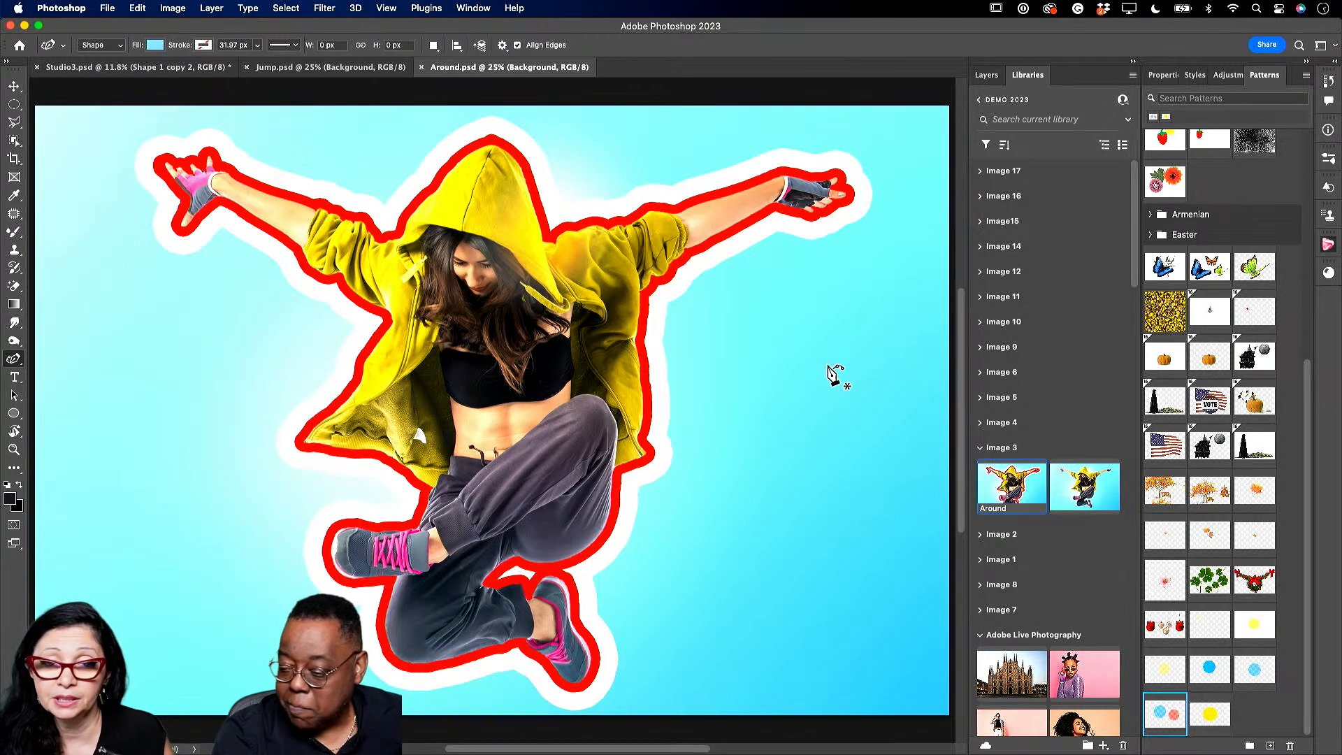
left_click(420, 67)
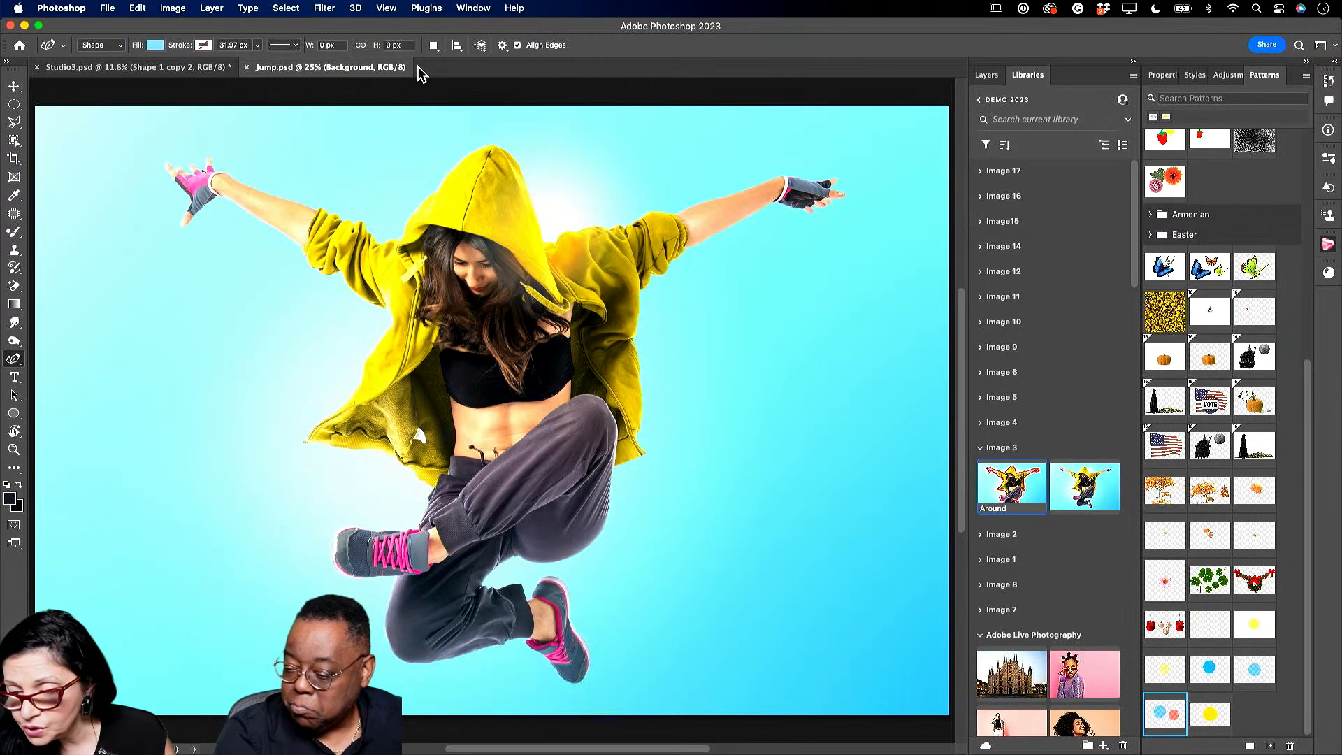
left_click(39, 67)
left_click(691, 304)
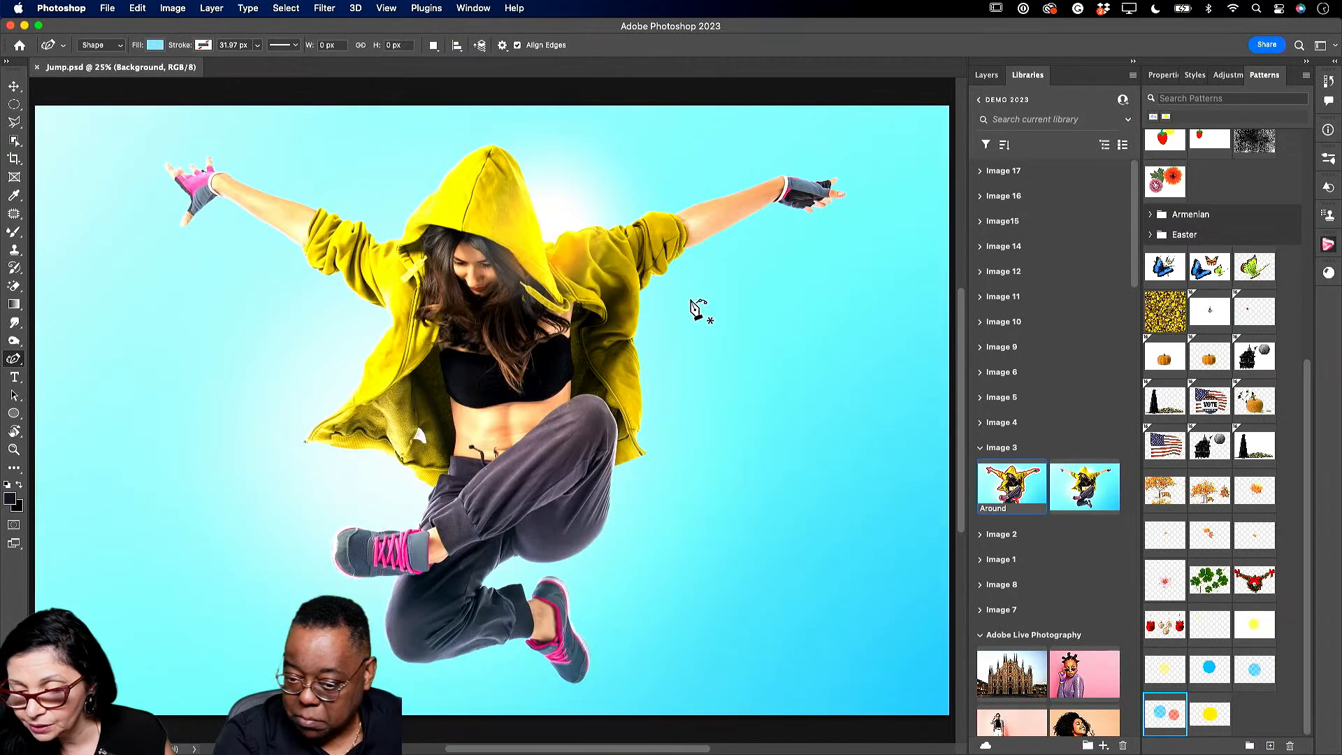
Duplicate the Background layer and select the jumping dancer on the copy with the Object Selection tool in Rectangle mode.
left_click(982, 75)
left_click_drag(1074, 165, 1101, 747)
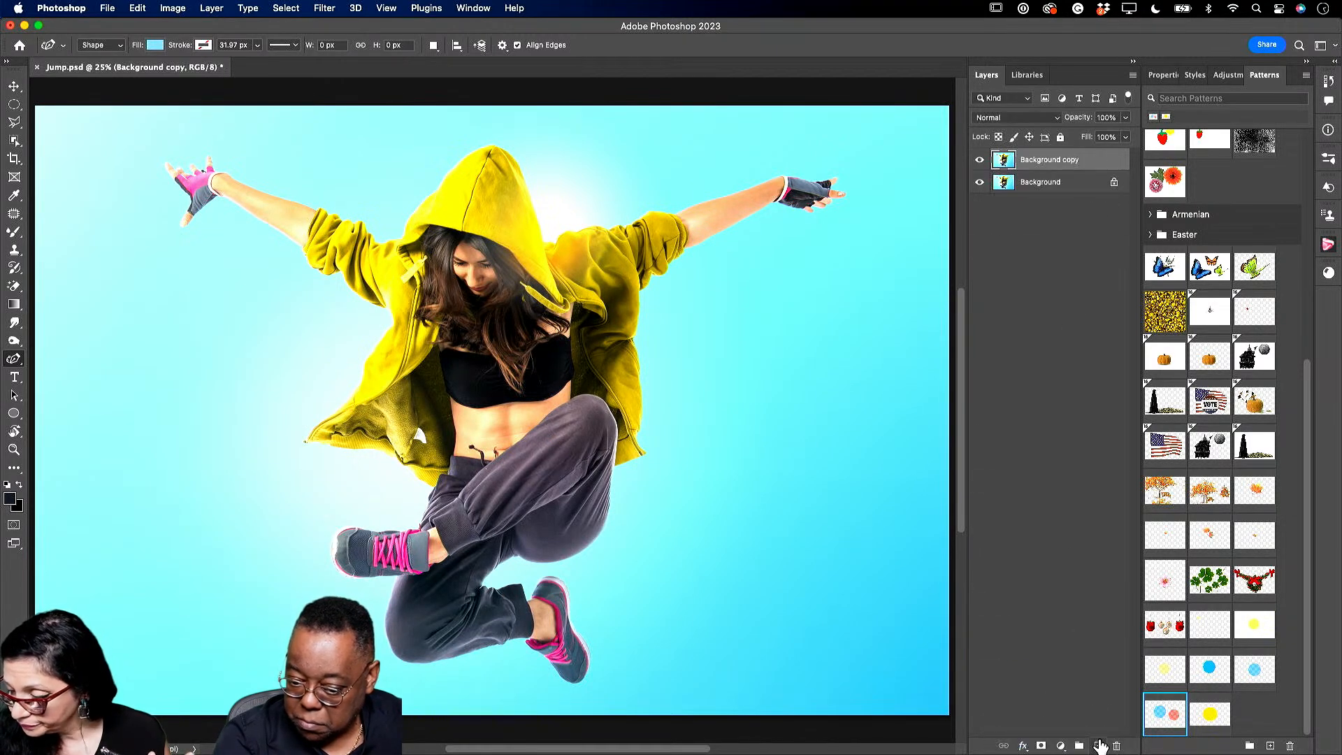
left_click(14, 140)
left_click_drag(126, 114, 883, 702)
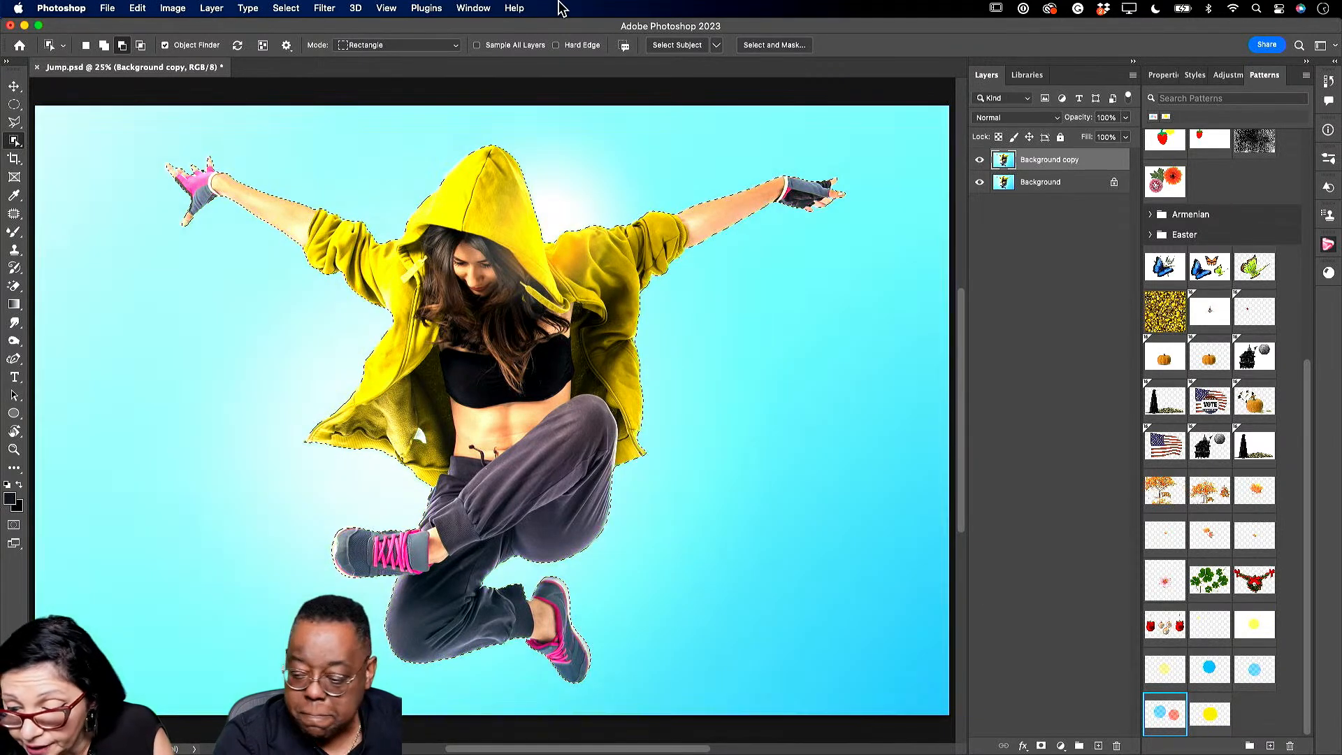
In Select and Mask, enable Decontaminate Colors at 100% and output the dancer selection to New Layer with Layer Mask.
left_click(775, 47)
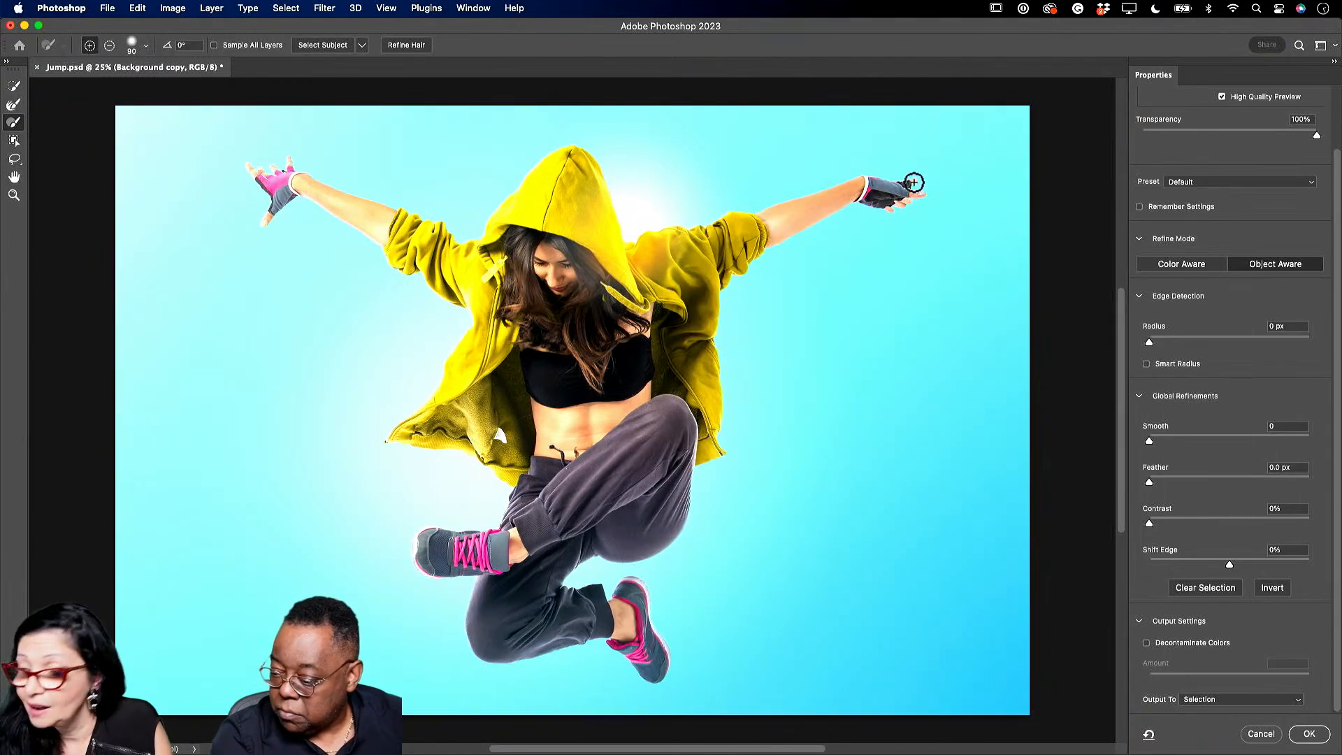
left_click(1147, 643)
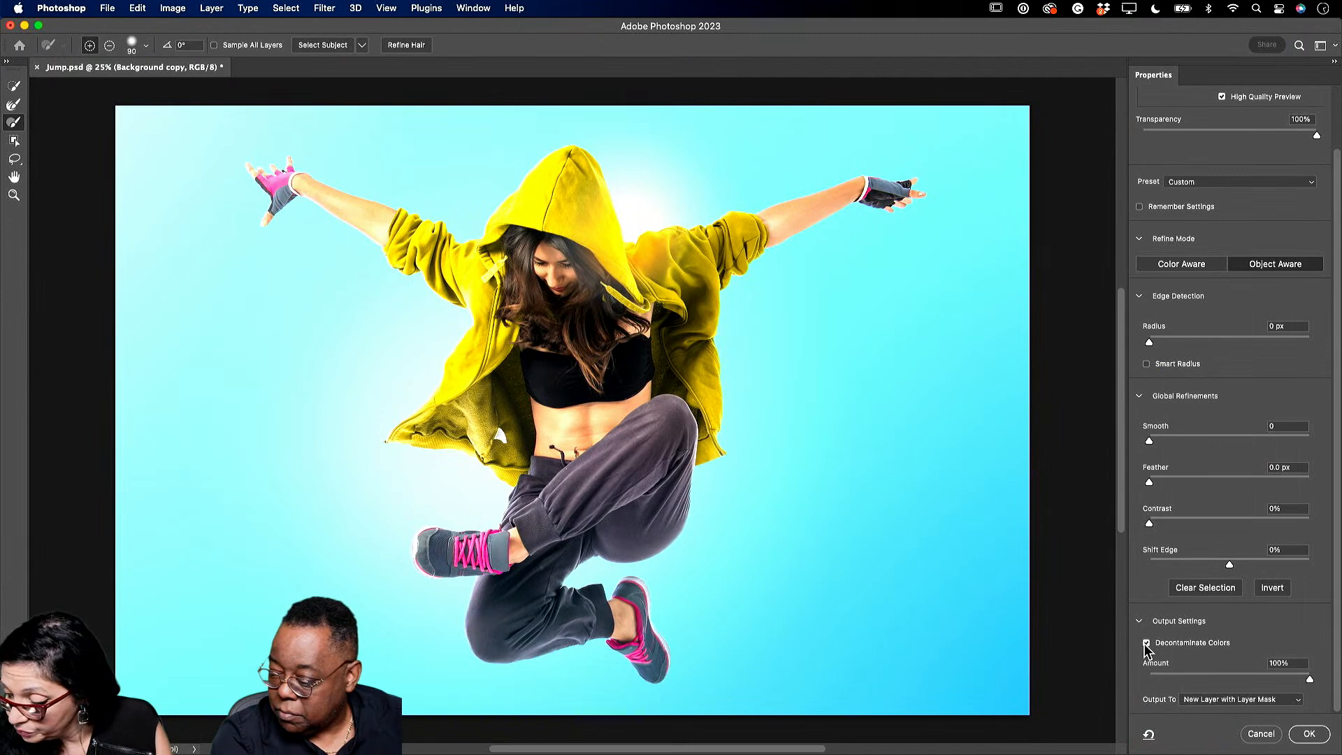
left_click(1310, 734)
Delete the unmasked Background copy layer, then select the masked Background copy 2 layer and hide it.
left_click(1033, 183)
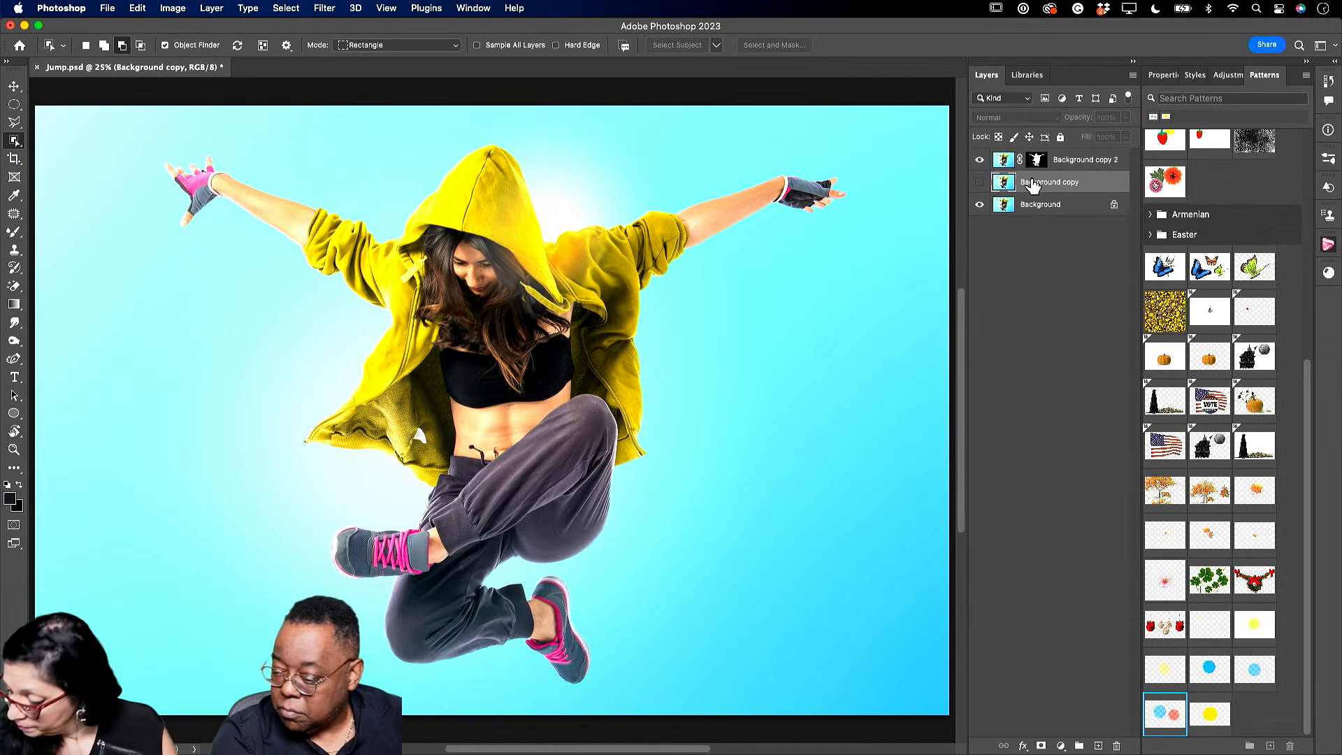
key("Delete")
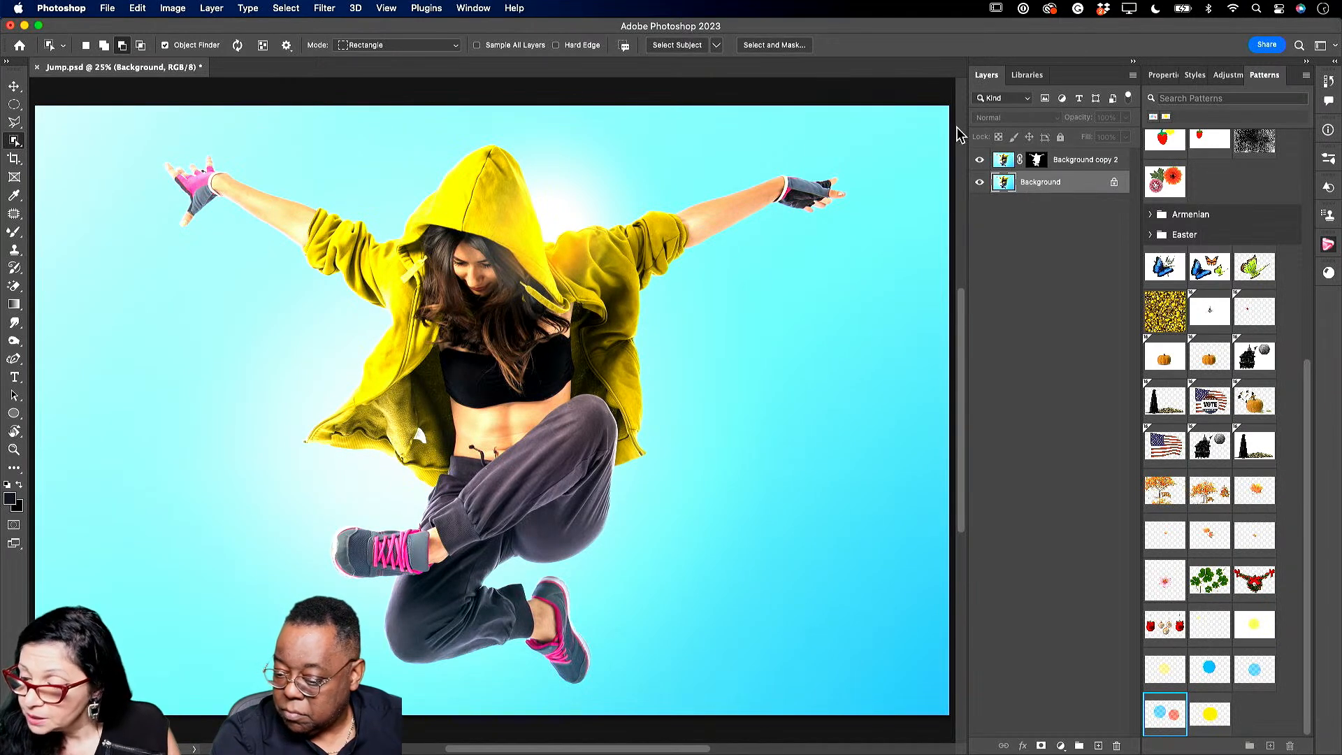
left_click(1071, 168)
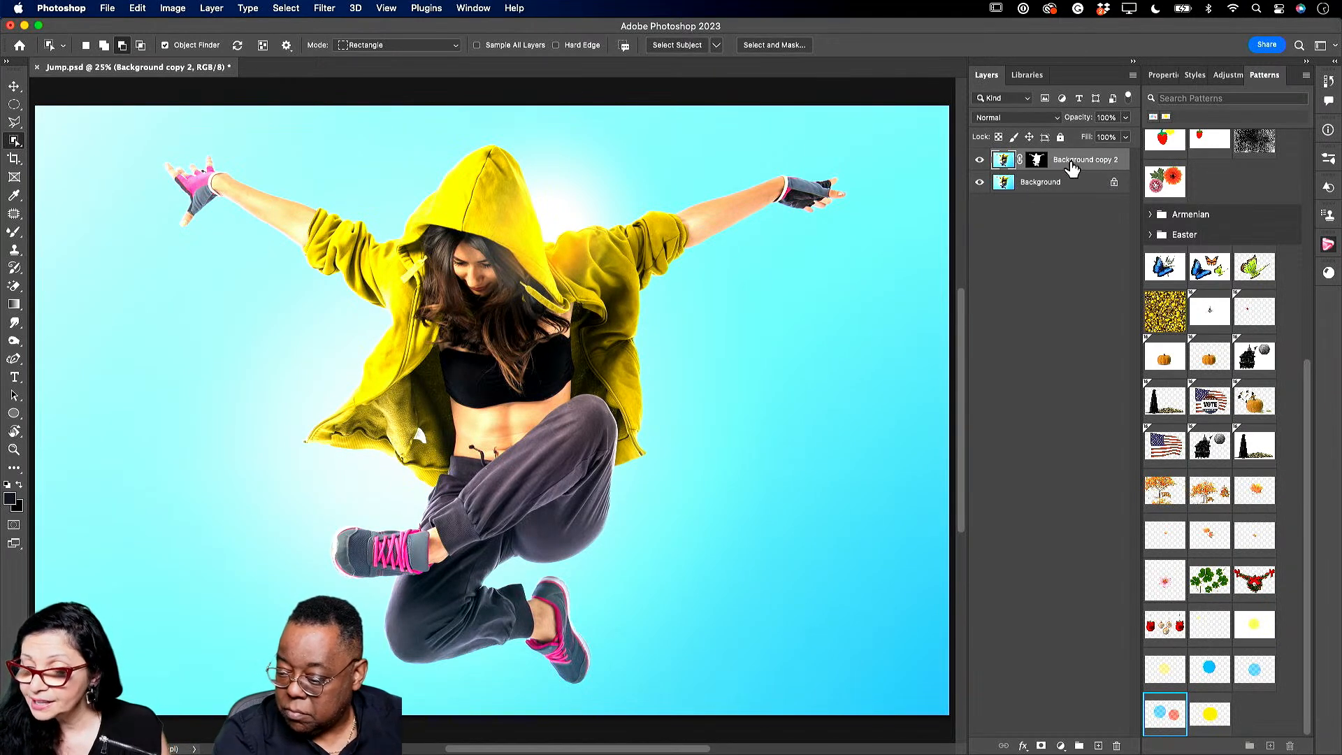
left_click(978, 161)
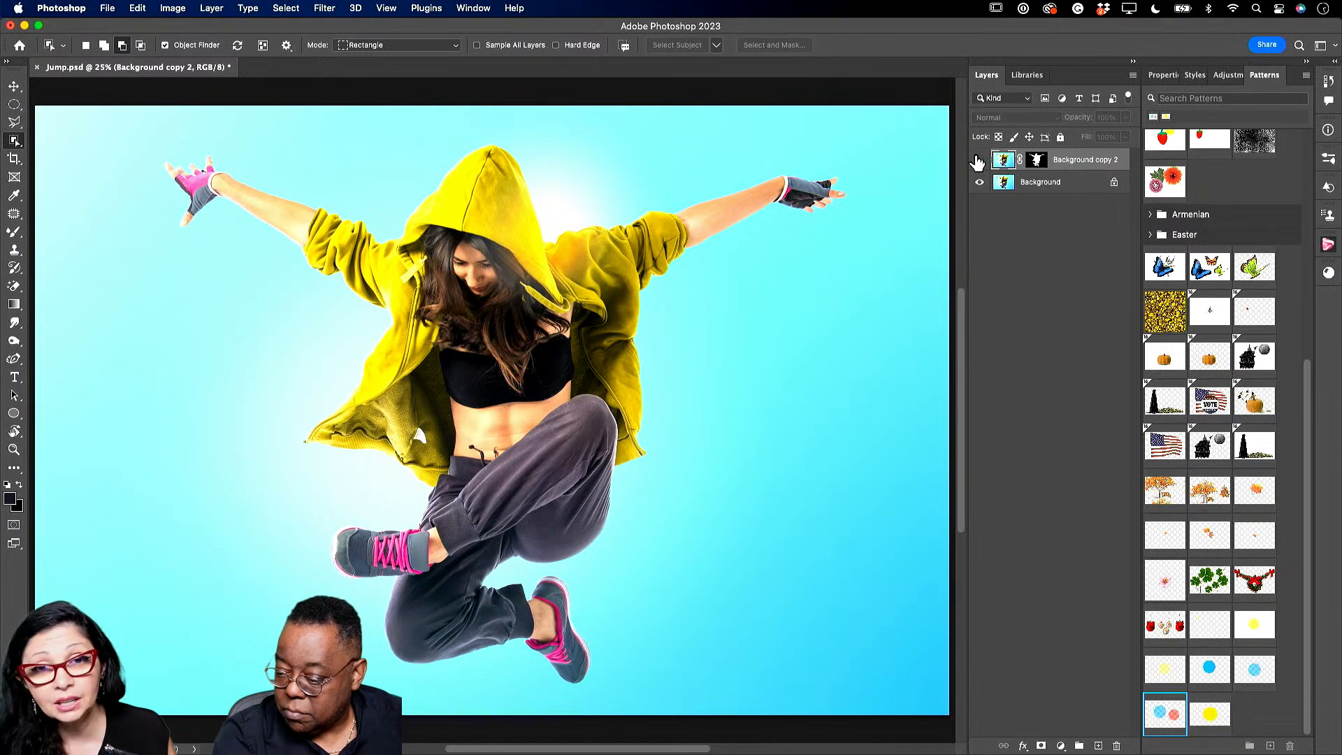
Show the masked dancer layer again and toggle the Background layer off and on to check the cutout.
left_click(979, 161)
left_click(980, 182)
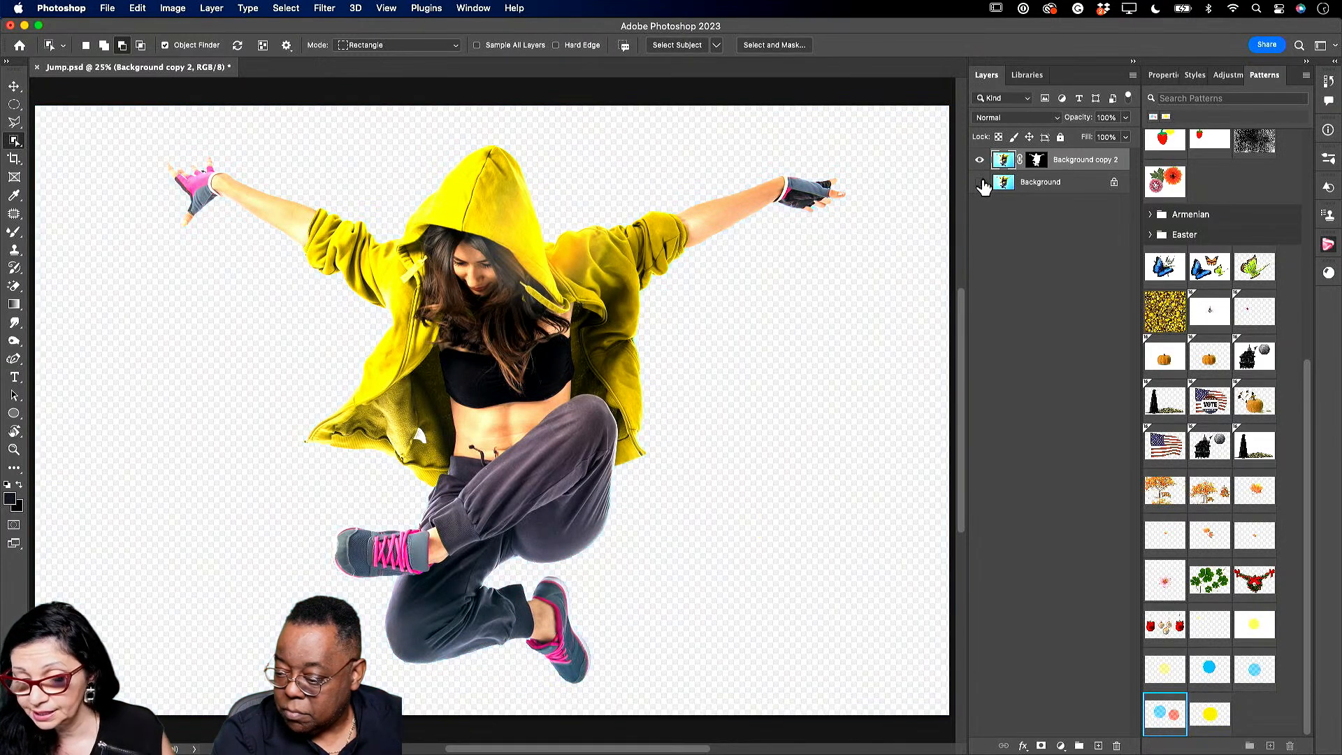
left_click(980, 183)
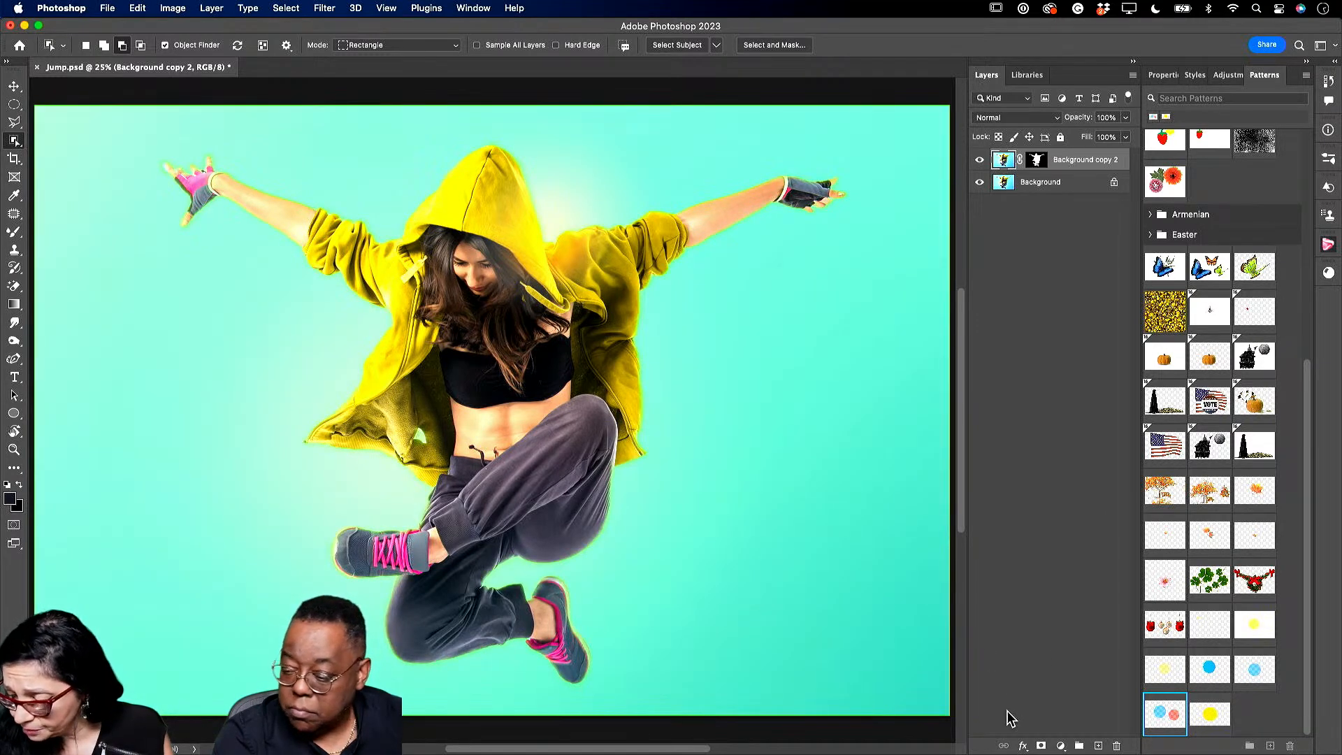
Add a Stroke effect to the masked dancer layer with a solid red Color fill and a size of 46 px.
left_click(1023, 747)
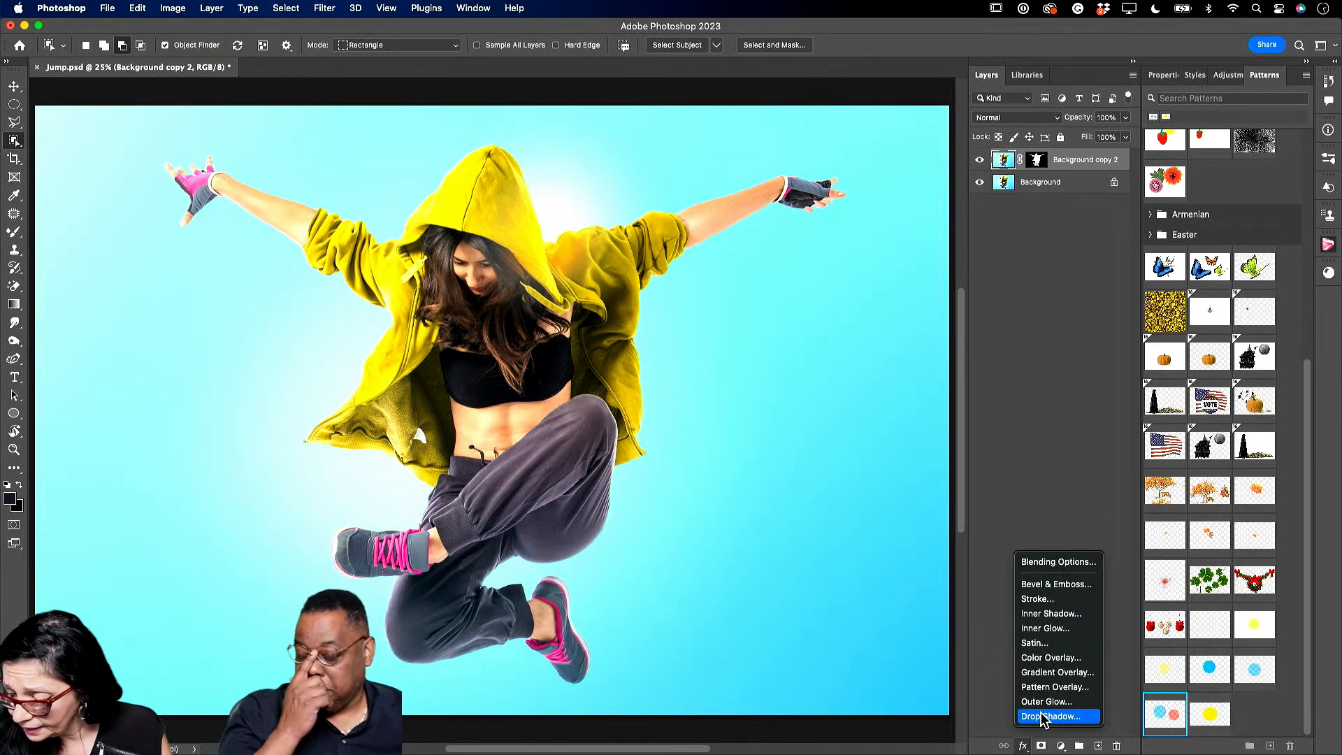
left_click(1048, 600)
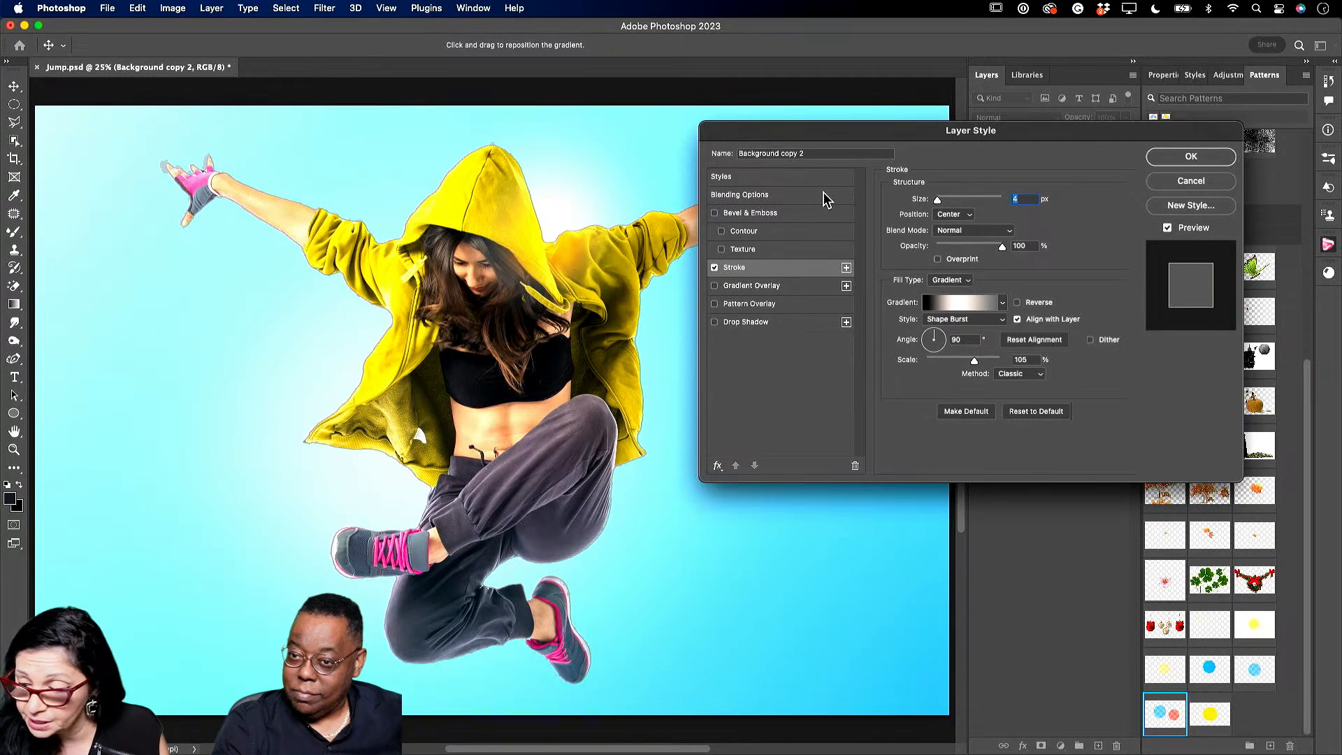
mouse_move(938, 200)
left_mouse_down()
mouse_move(960, 203)
mouse_move(946, 202)
left_mouse_up()
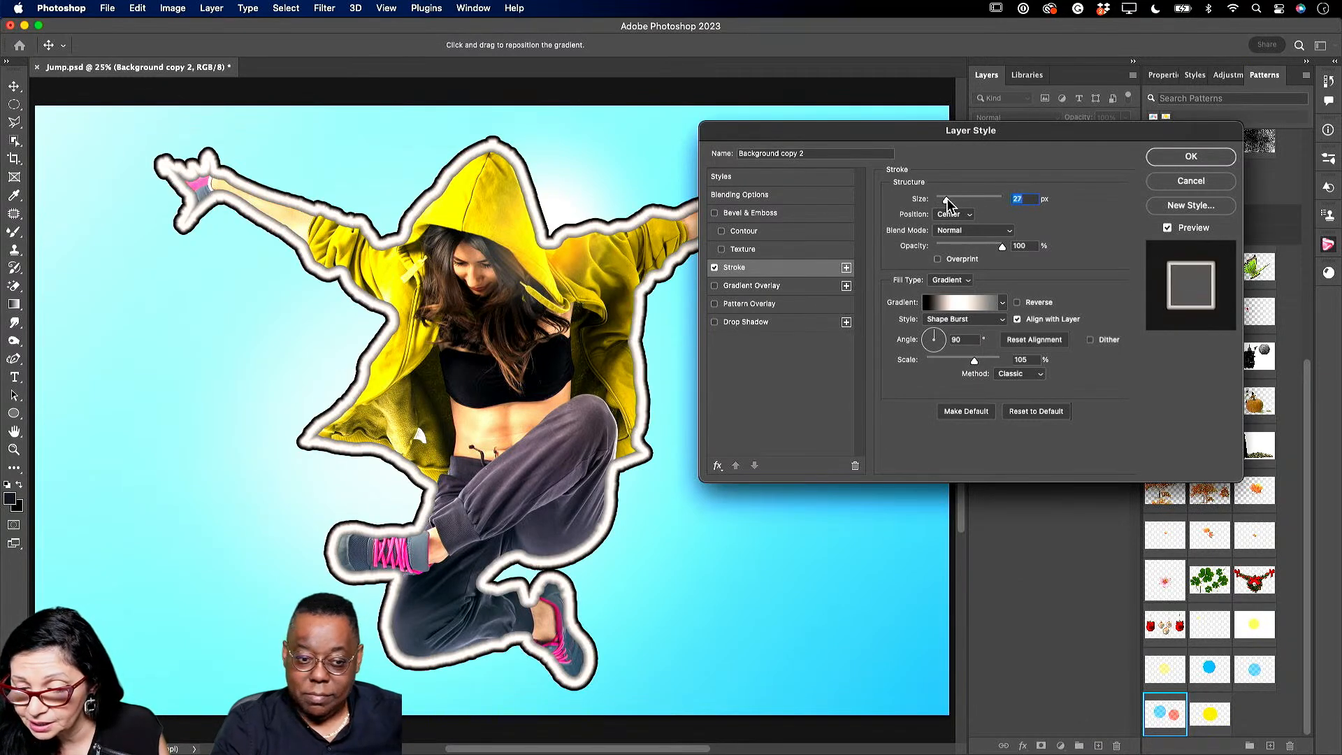
left_click(1003, 303)
left_click(1005, 304)
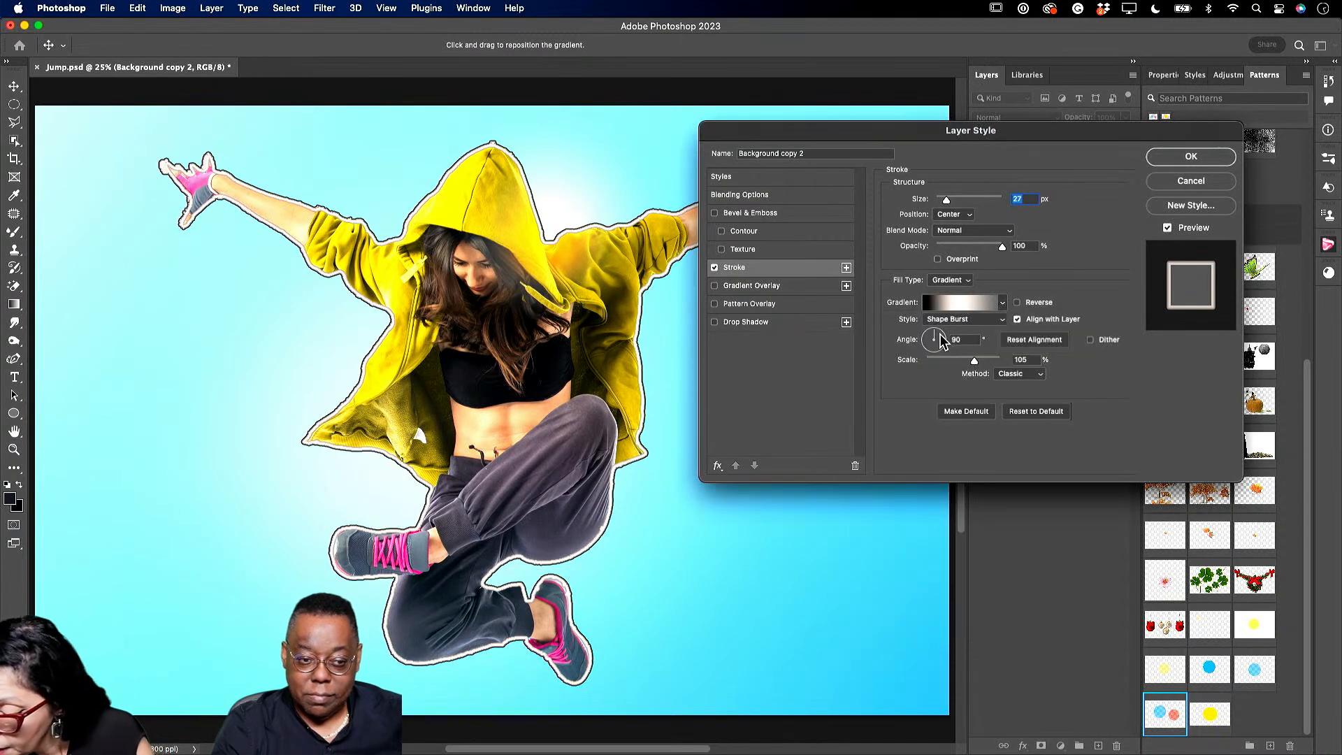
left_click(951, 280)
left_click(956, 272)
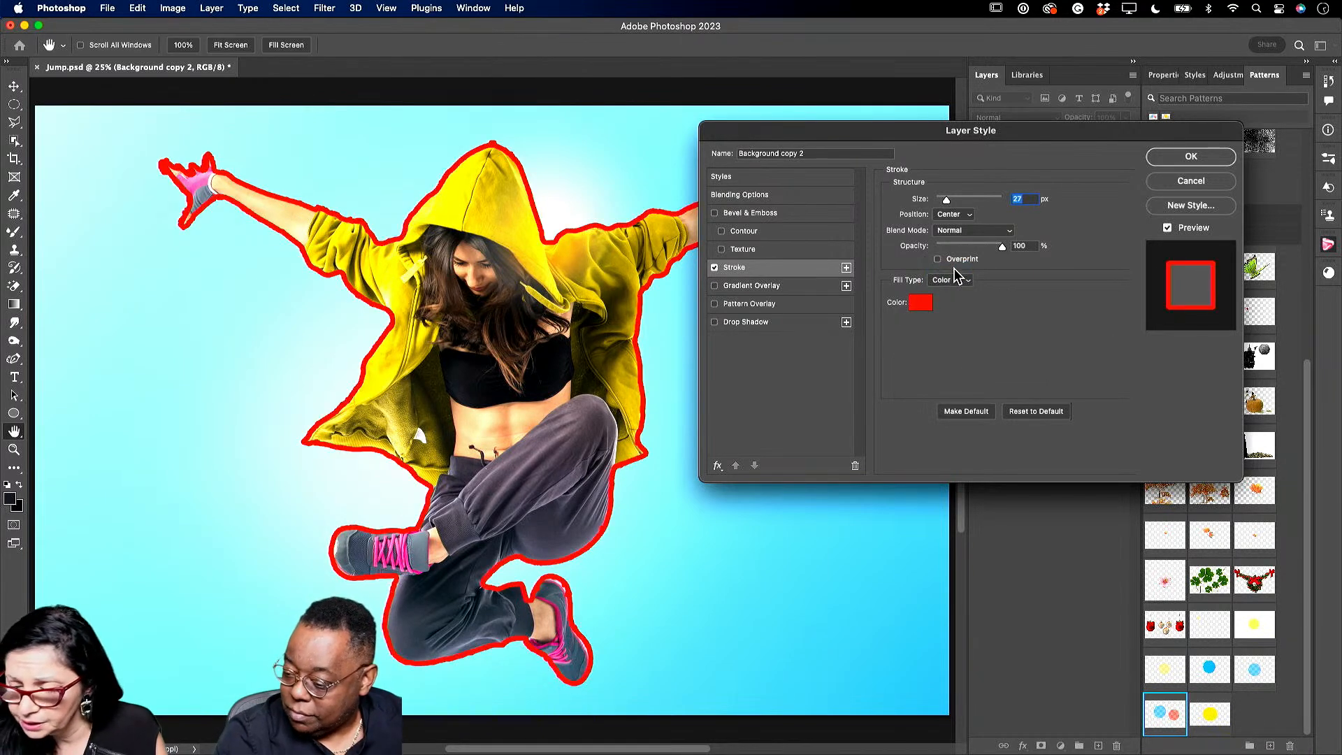
left_click_drag(947, 201, 951, 193)
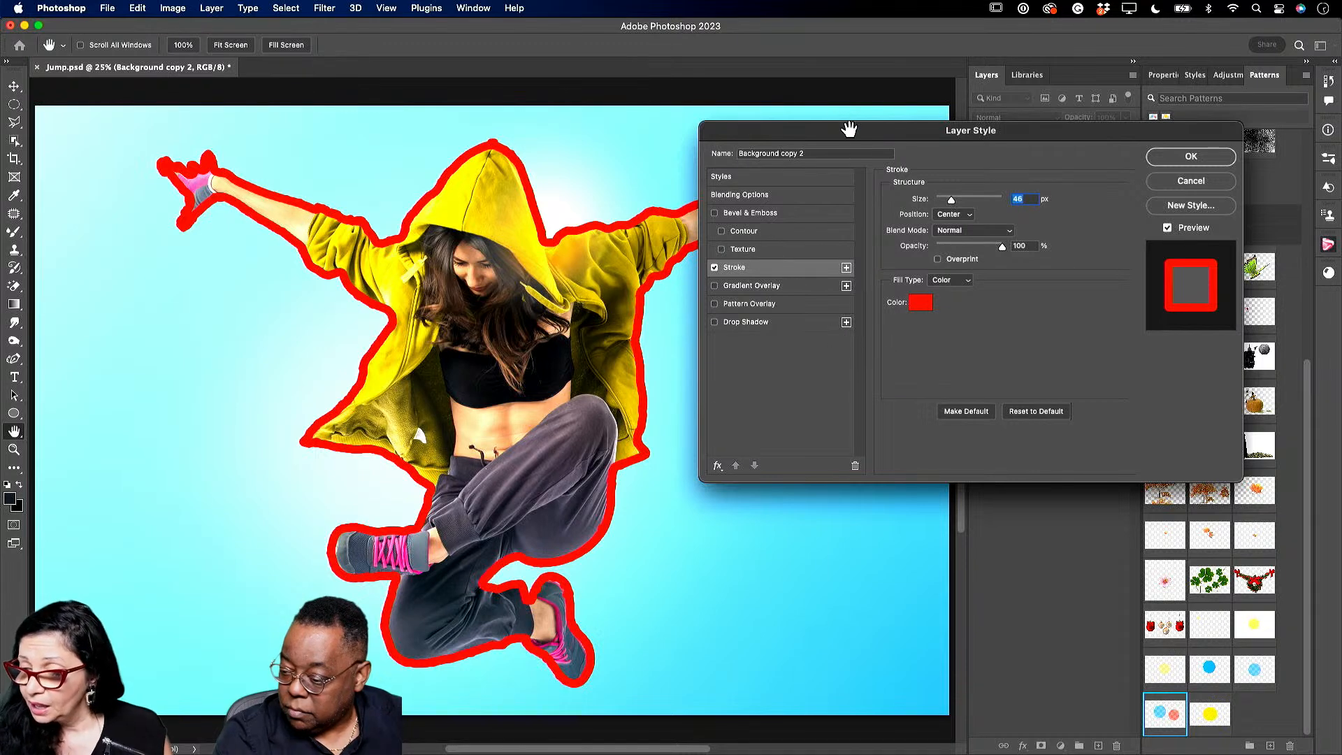
Add a second Stroke instance, color the upper one golden yellow (#f3ba0b) and set its size to 95 px.
left_click_drag(847, 127, 430, 112)
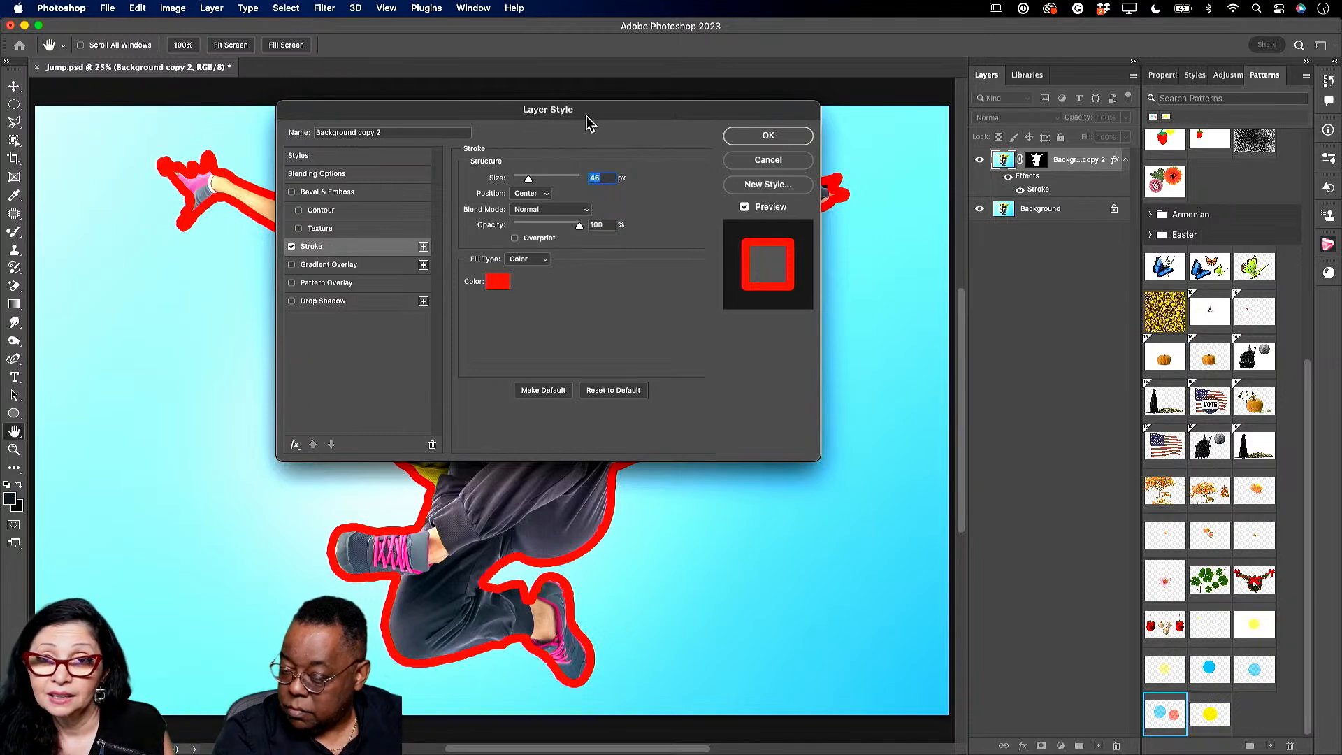
left_click(424, 247)
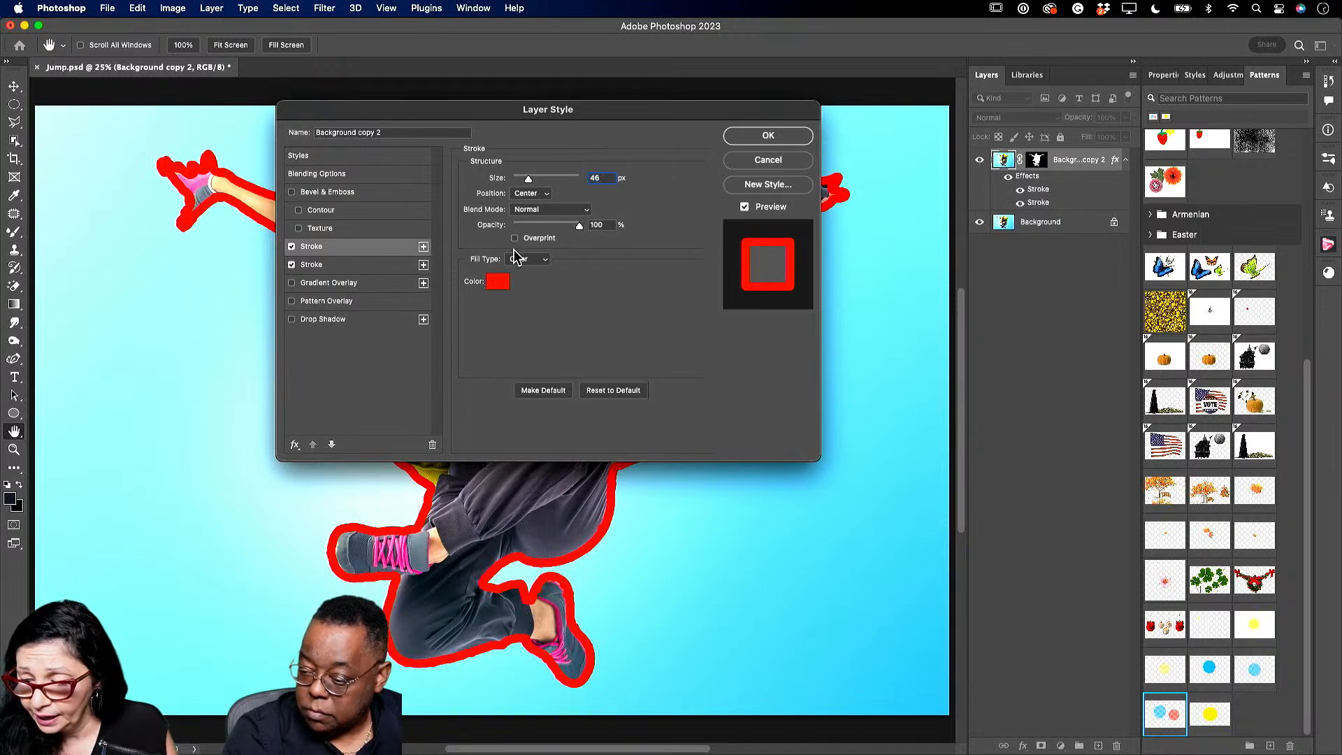
left_click(498, 281)
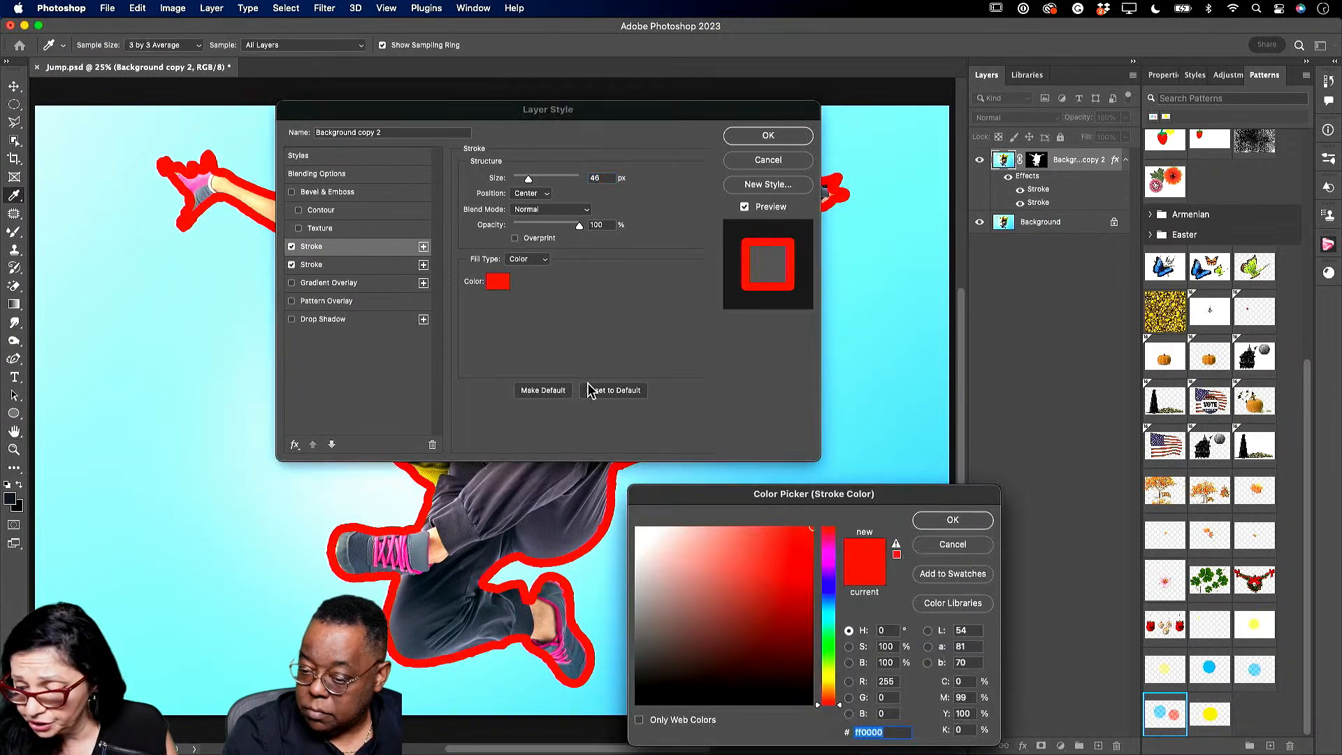
left_click(830, 674)
left_click_drag(792, 555, 804, 534)
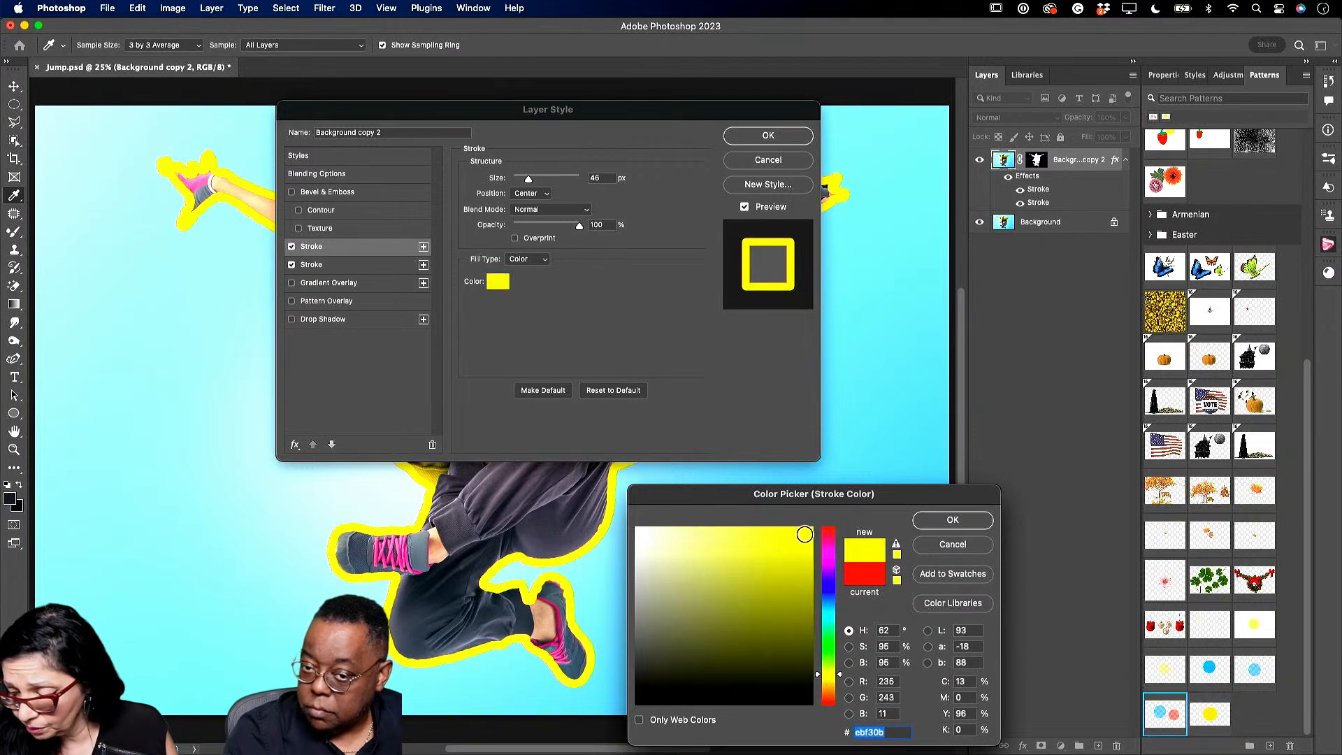
left_click(830, 683)
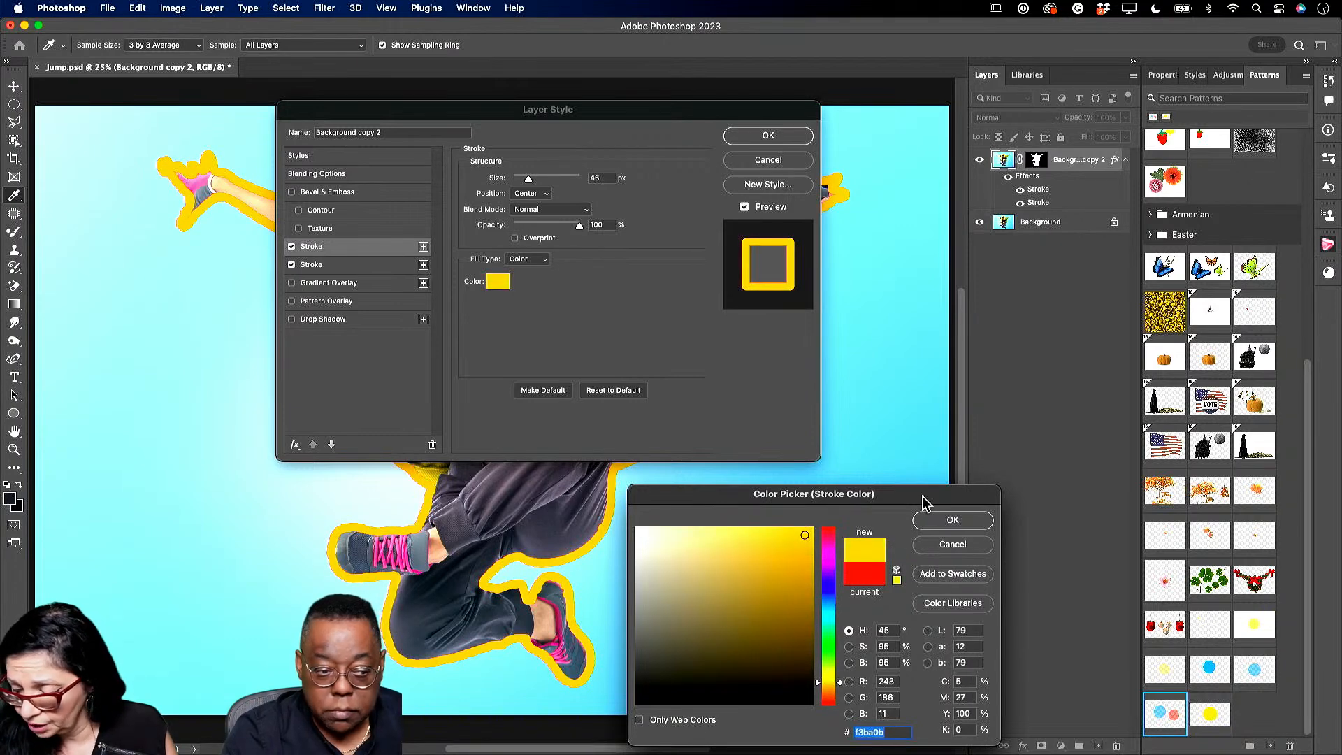
left_click(953, 519)
left_click_drag(529, 179, 533, 181)
mouse_move(618, 114)
left_mouse_down()
mouse_move(1042, 201)
mouse_move(1009, 167)
mouse_move(1024, 155)
left_mouse_up()
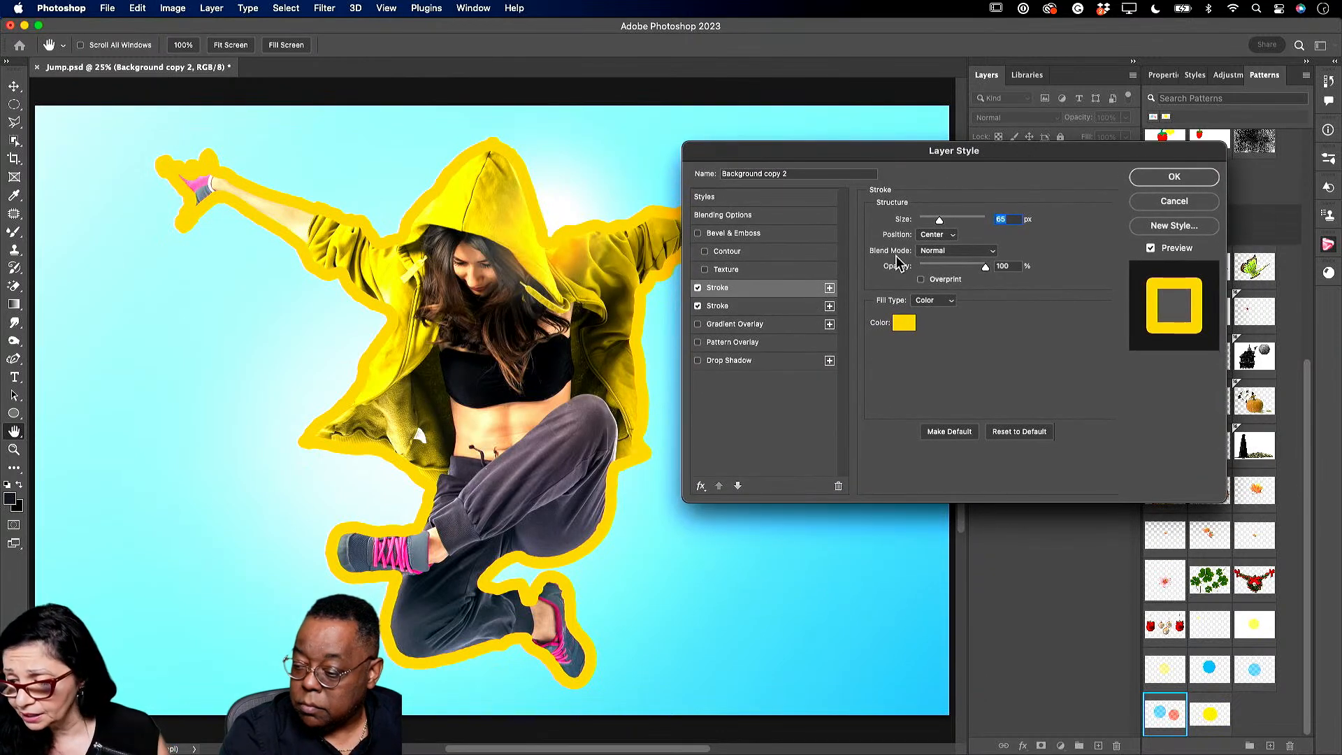
left_click_drag(939, 220, 948, 223)
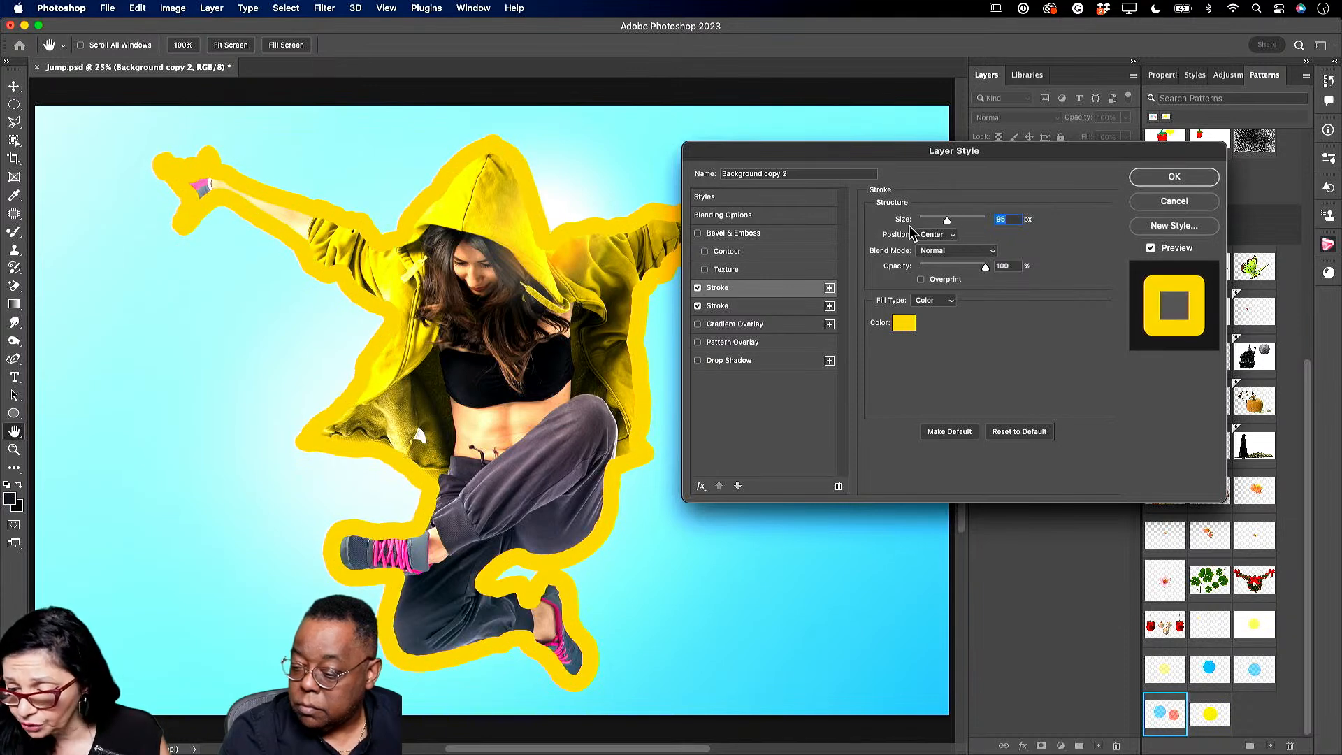
Set the lower Stroke instance's color to orange-yellow (#f4a40a).
left_click(760, 288)
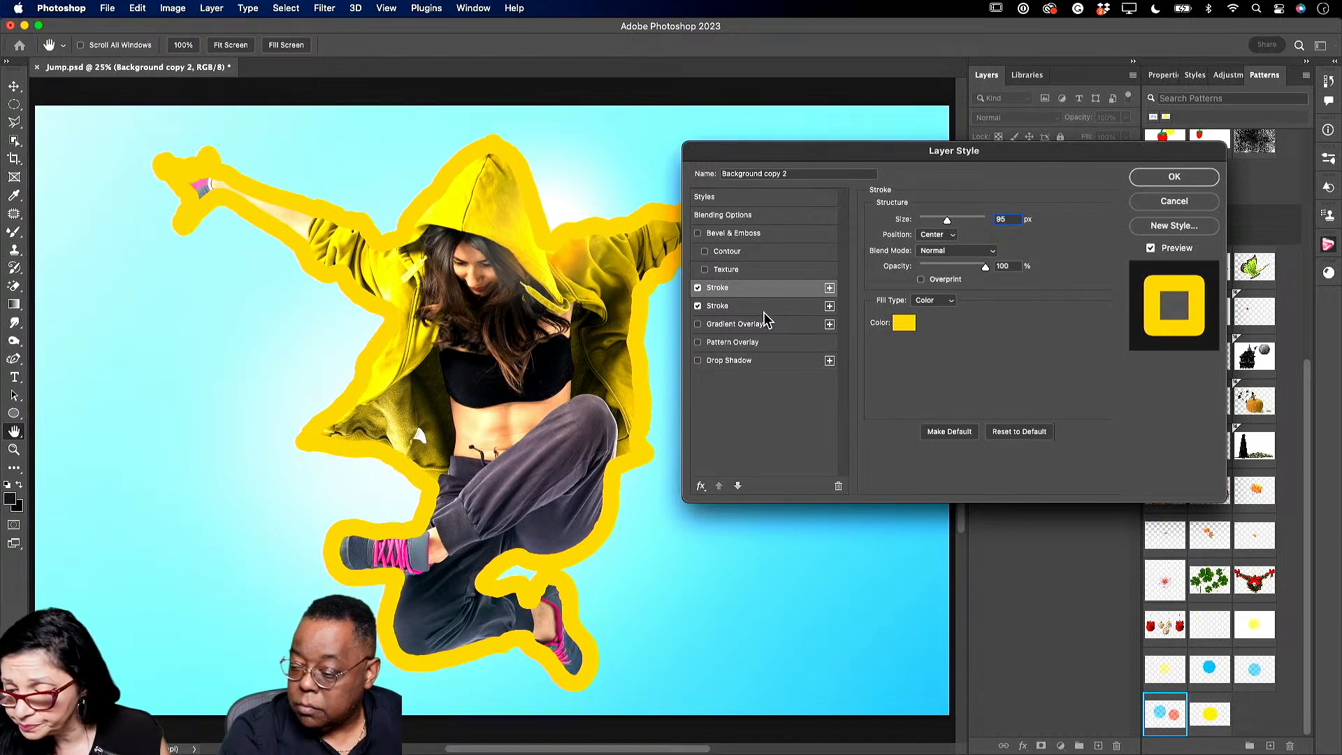
left_click(766, 310)
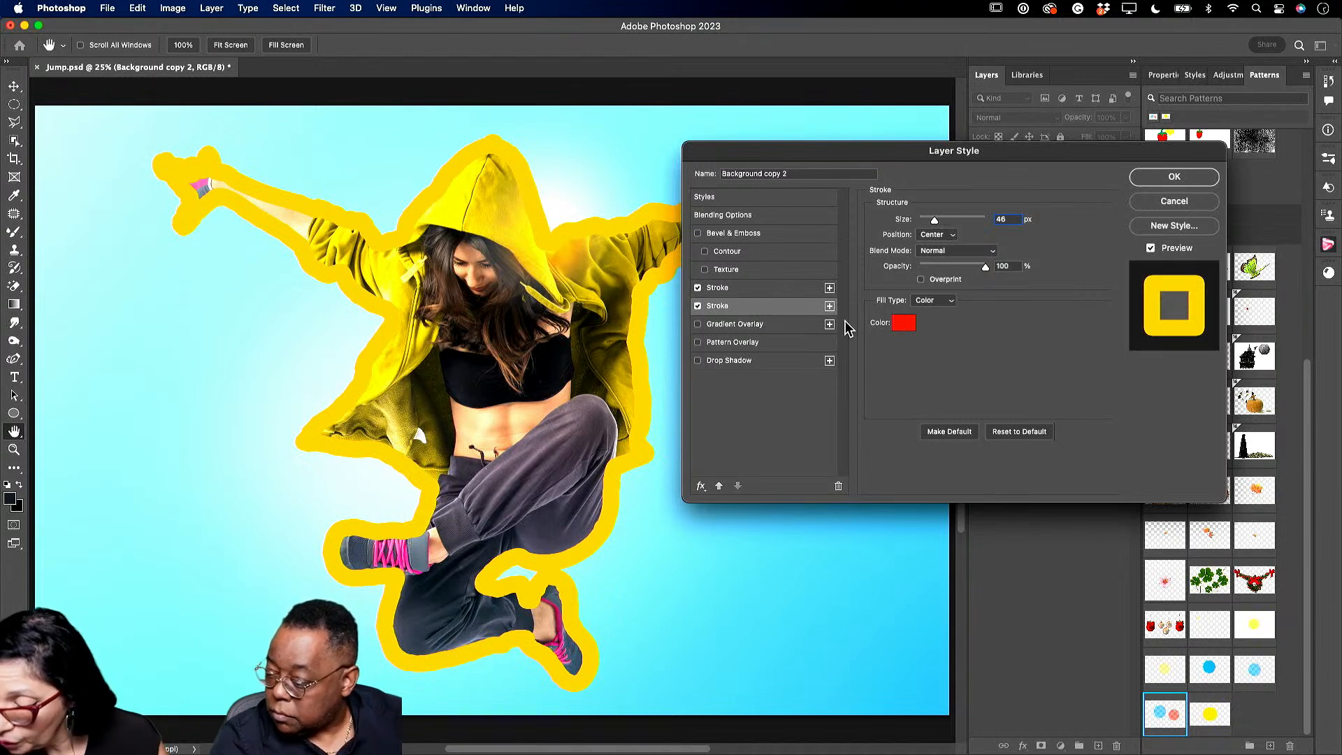
left_click(902, 329)
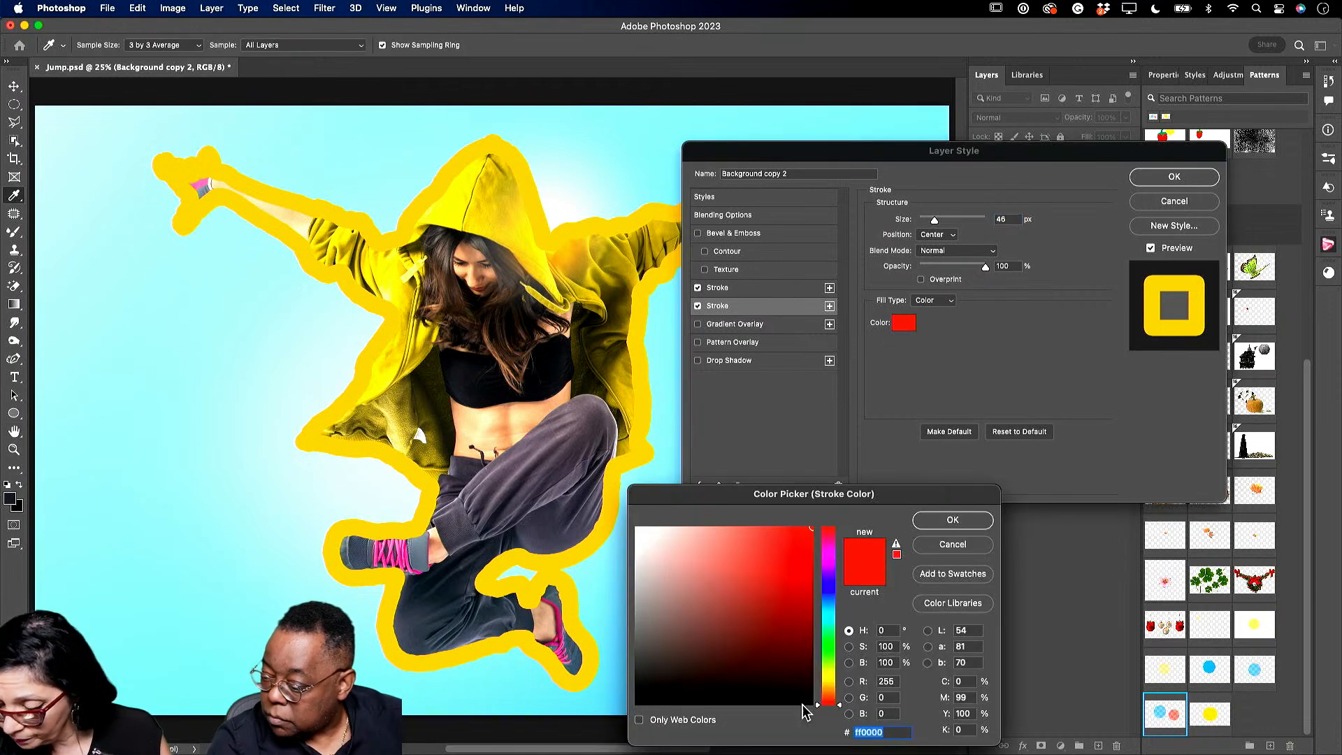
left_click_drag(839, 689, 832, 685)
left_click(807, 537)
left_click(952, 519)
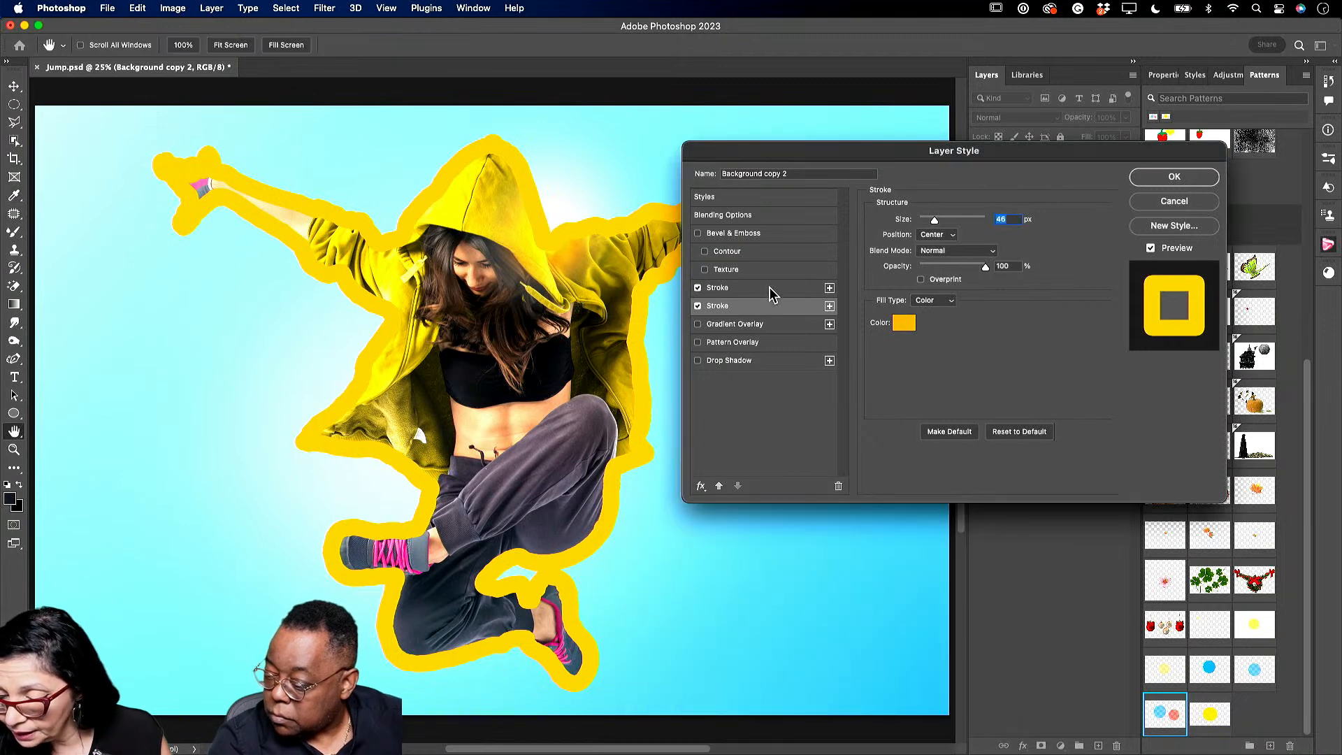
Set the upper Stroke instance's color to red (#fe0404).
left_click(774, 289)
left_click(904, 322)
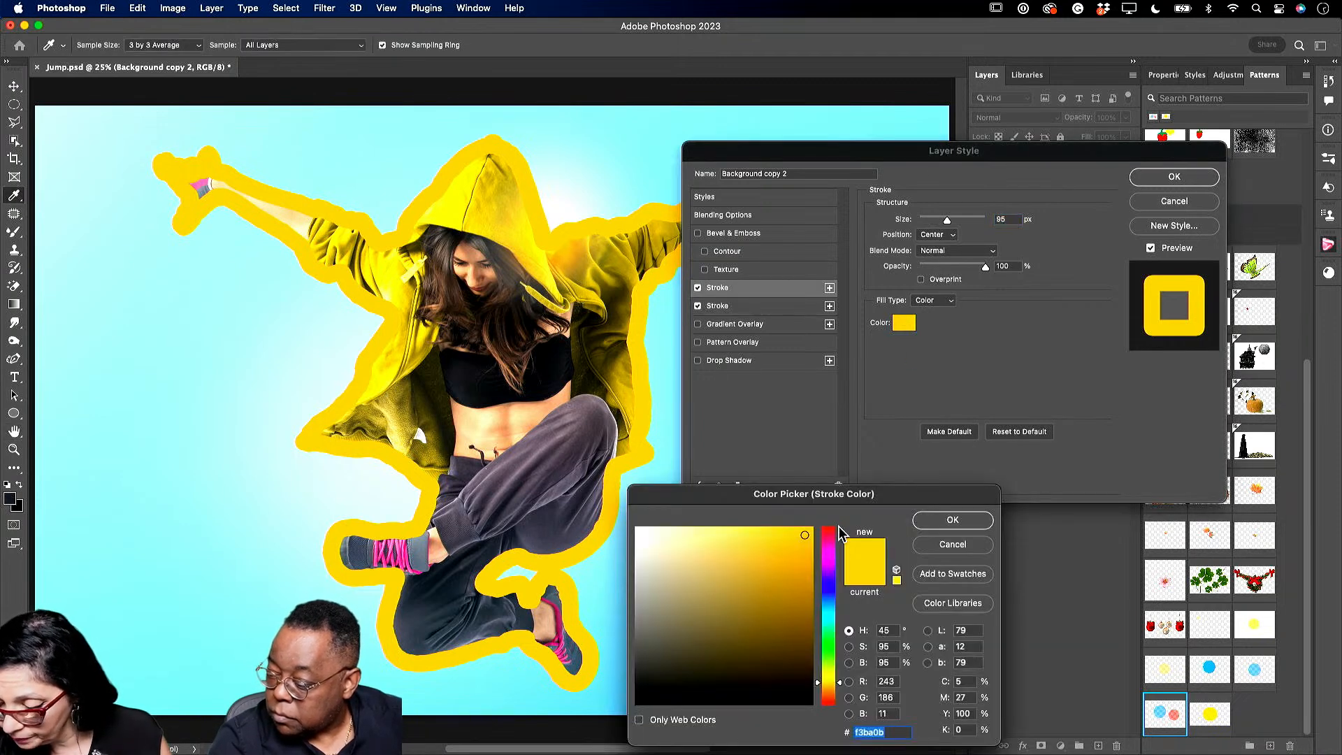
left_click(831, 531)
left_click(811, 527)
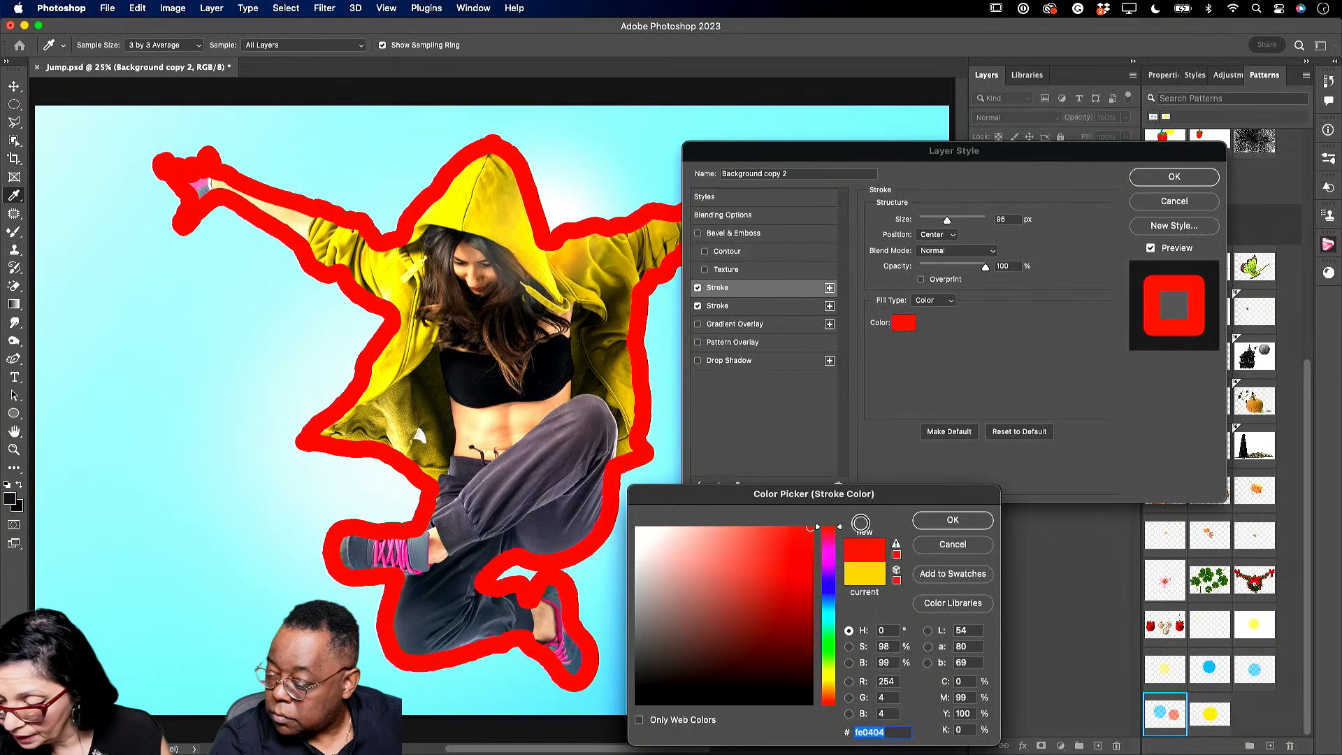
left_click(936, 523)
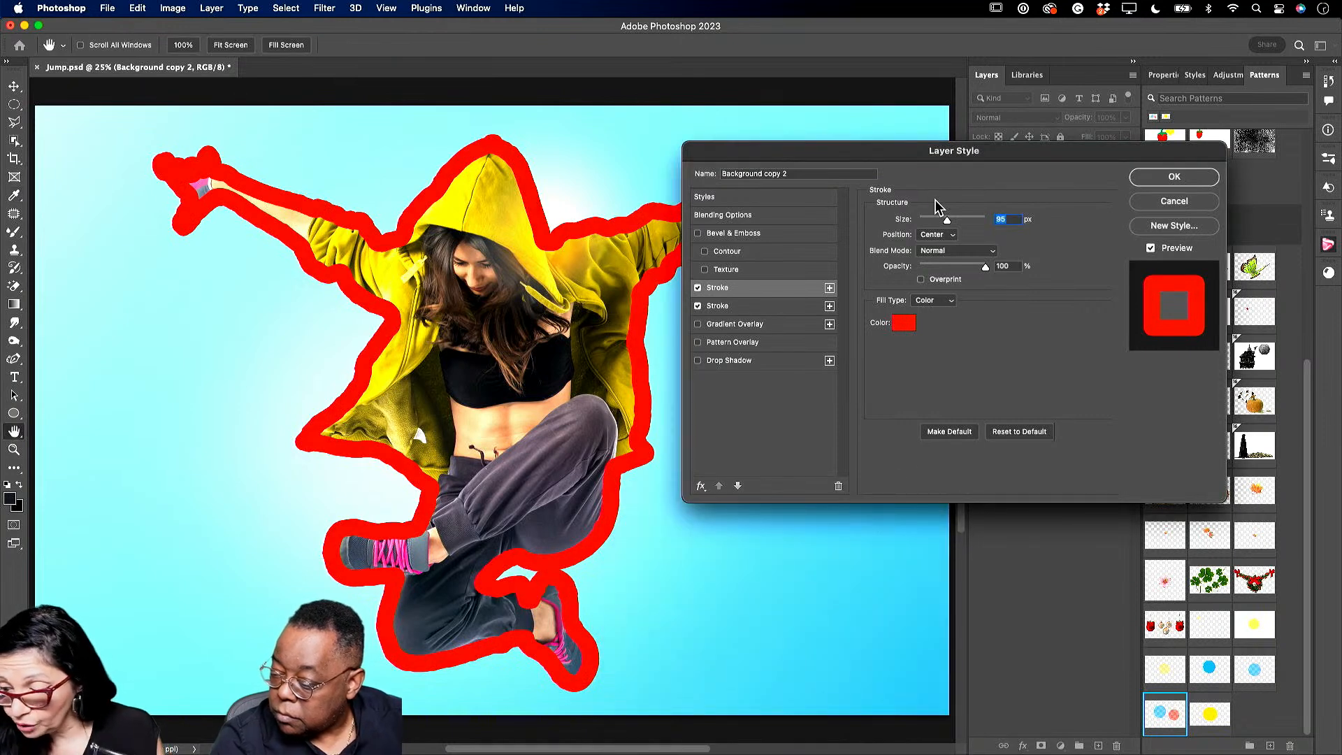
Set the red stroke's size to 43 px, make the lower stroke white at 114 px, and apply the layer style.
mouse_move(949, 220)
left_mouse_down()
mouse_move(937, 221)
mouse_move(961, 222)
mouse_move(934, 222)
mouse_move(954, 222)
left_mouse_up()
left_click(818, 311)
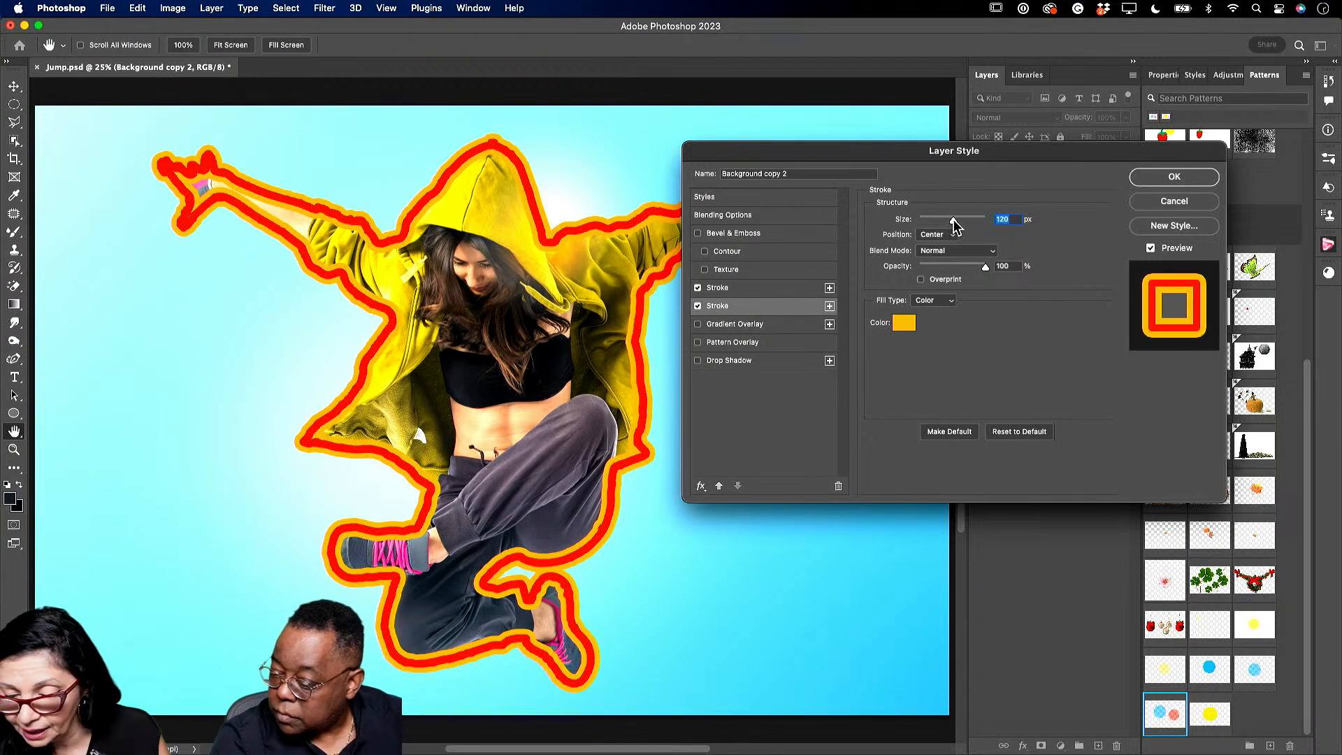
left_click(906, 324)
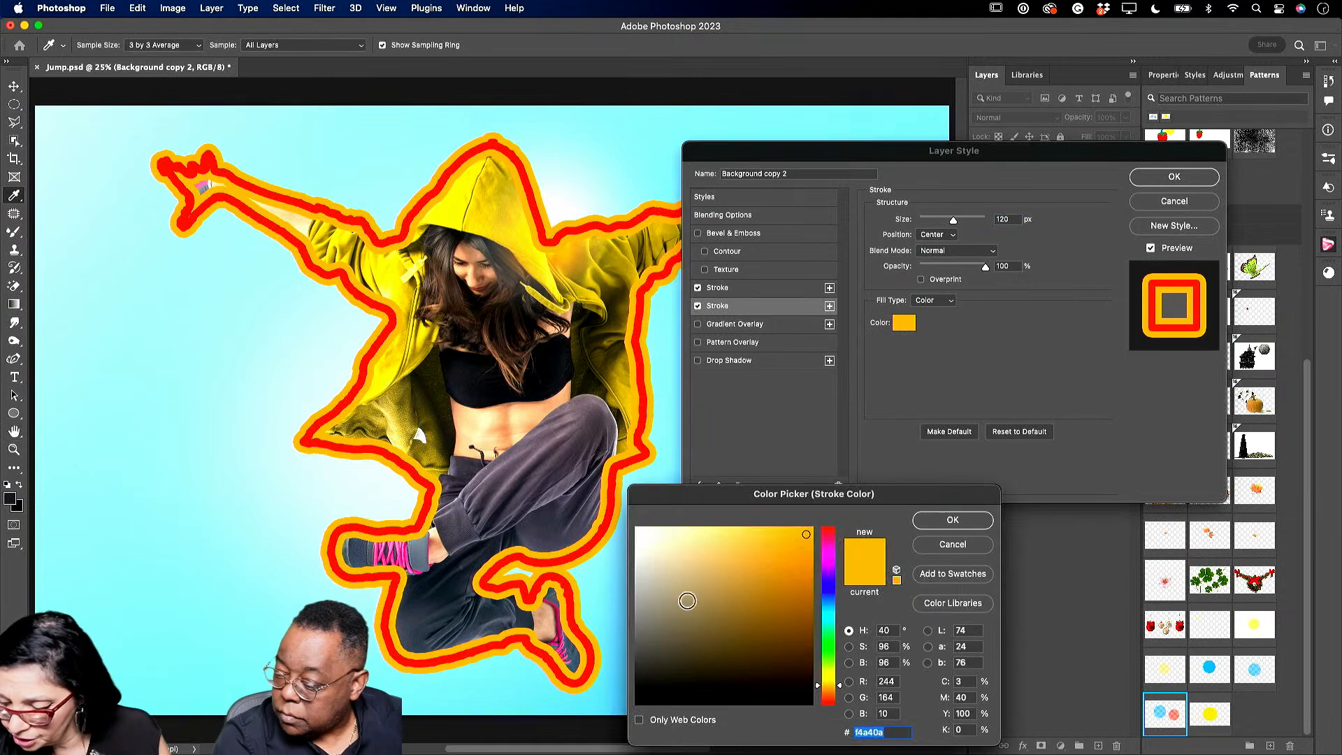
left_click(645, 528)
left_click(947, 521)
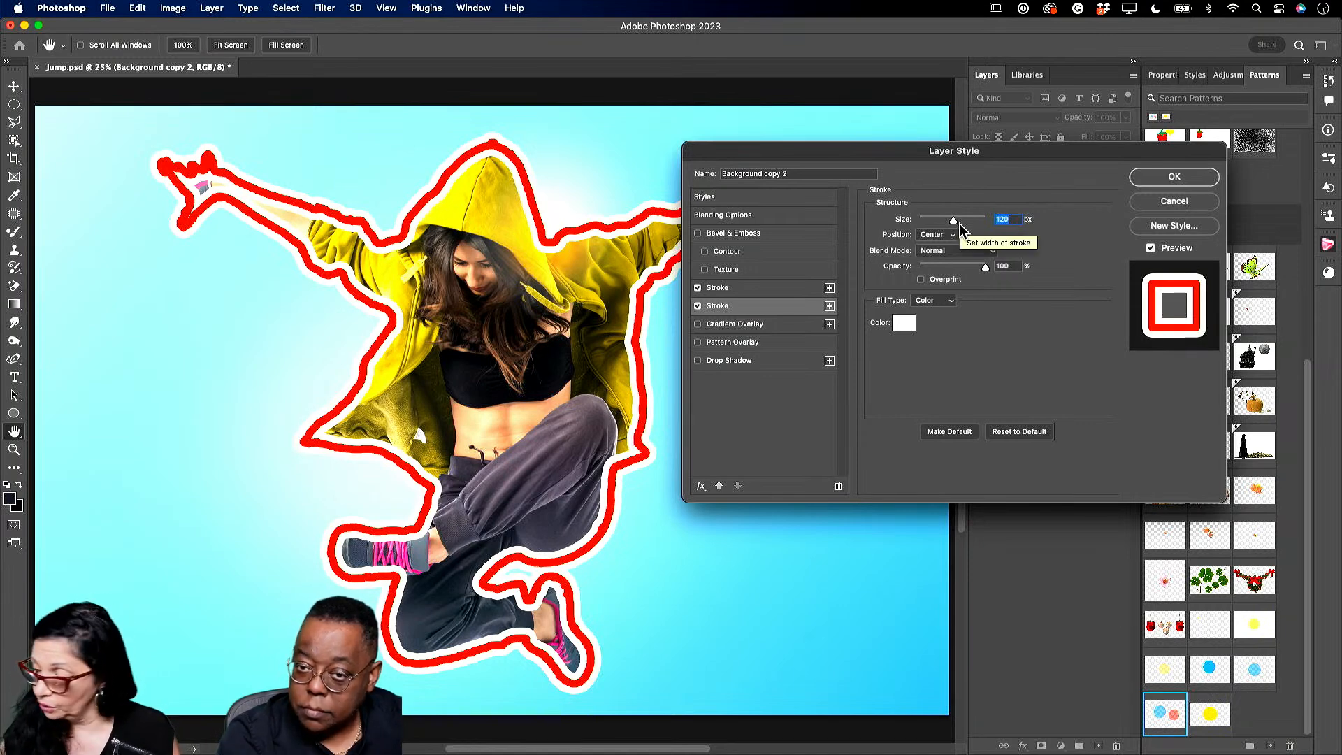
left_click_drag(951, 223, 953, 223)
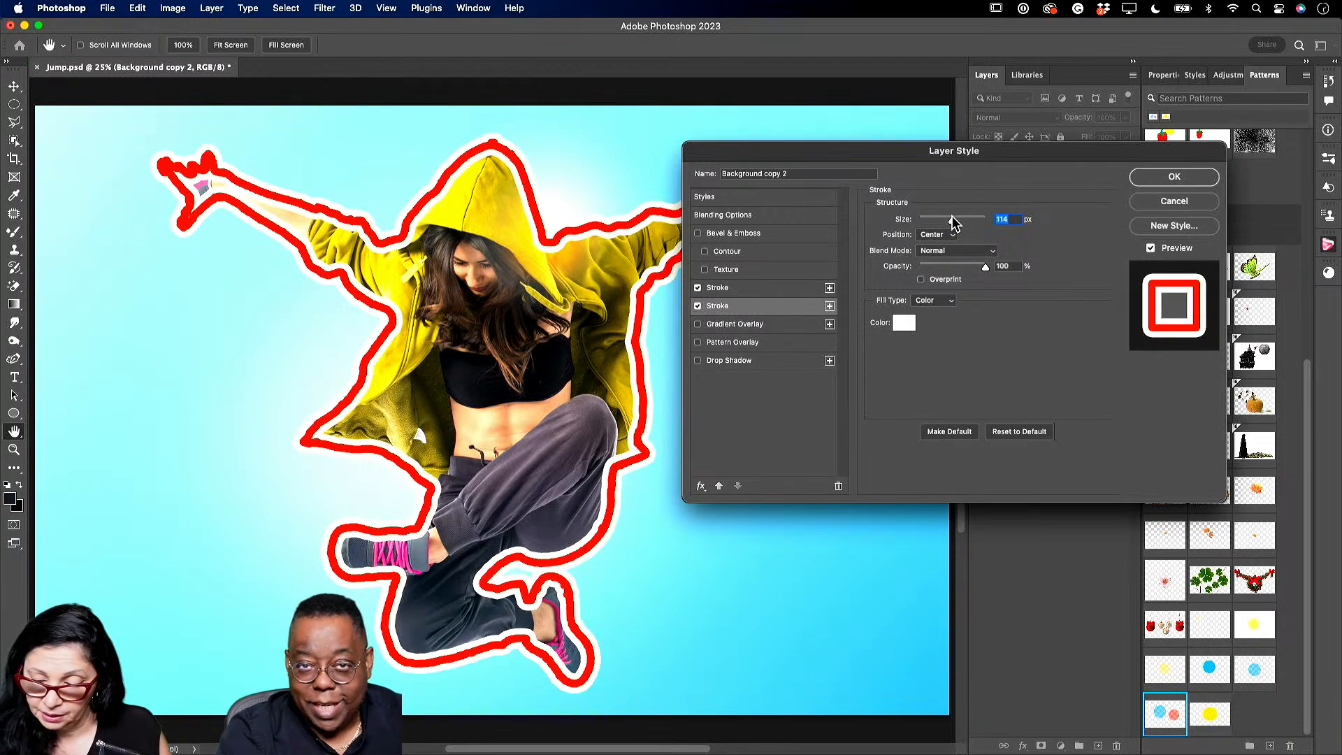
left_click(1174, 177)
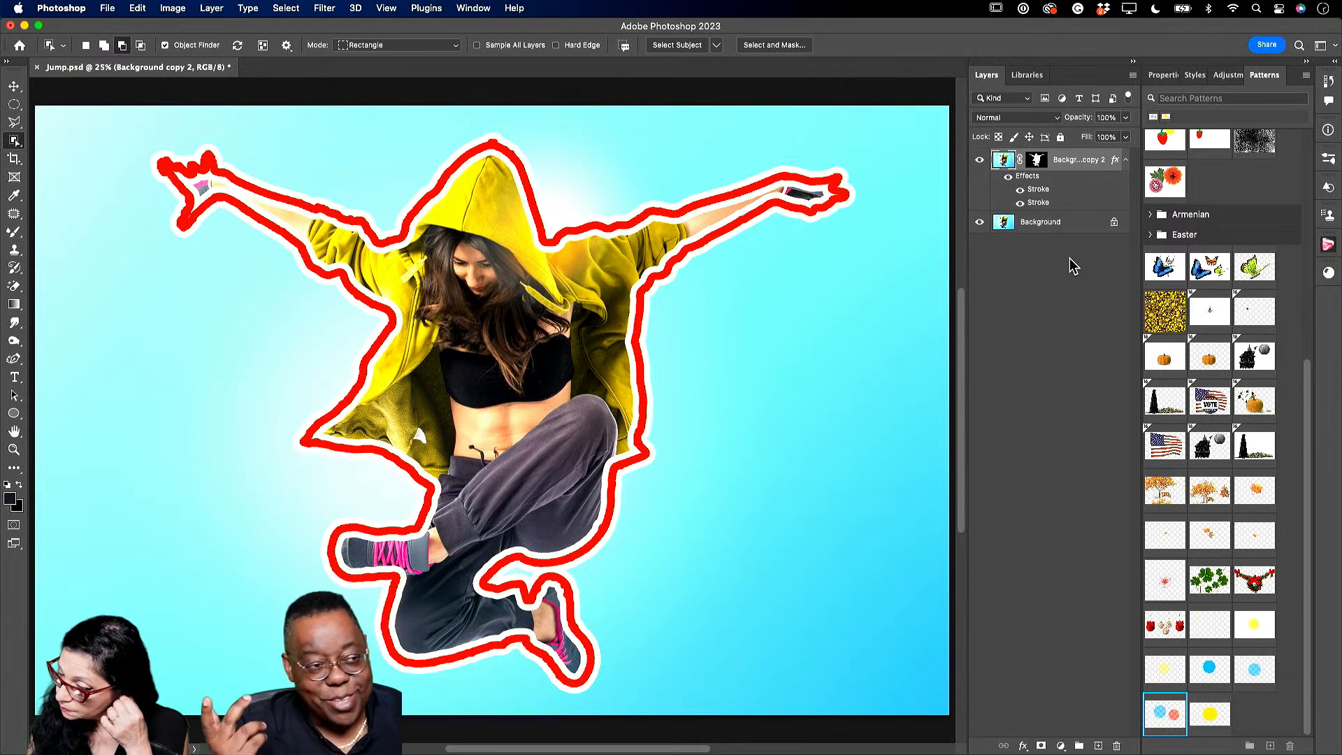
Reopen the white stroke's settings and set its Position to Outside.
double_click(1039, 203)
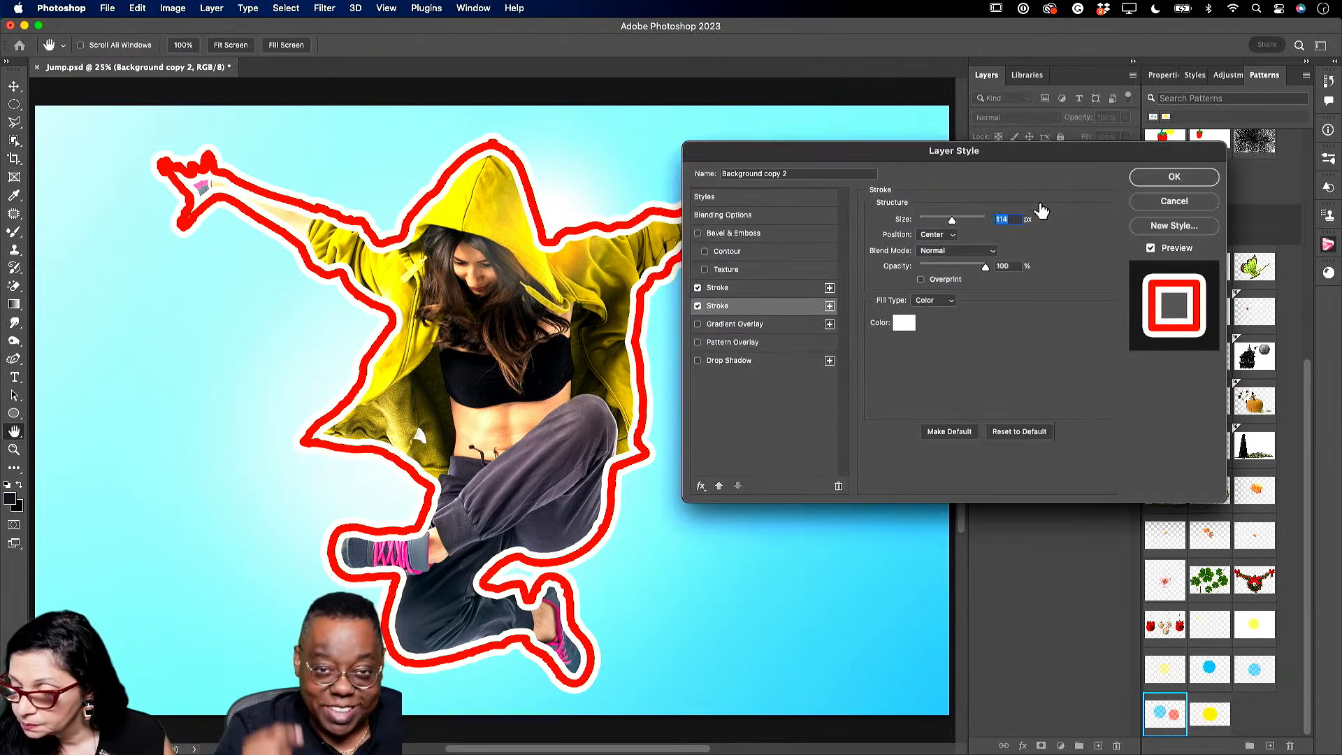
left_click(931, 236)
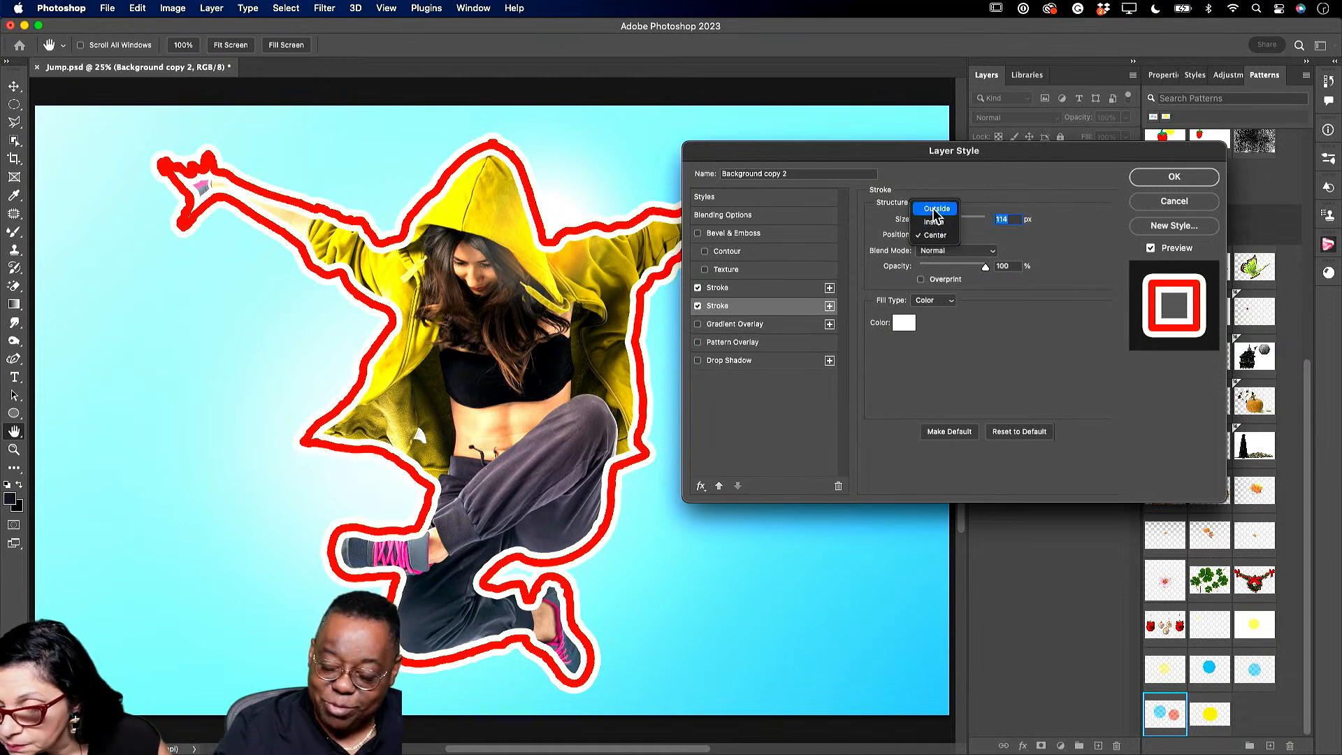
left_click(935, 210)
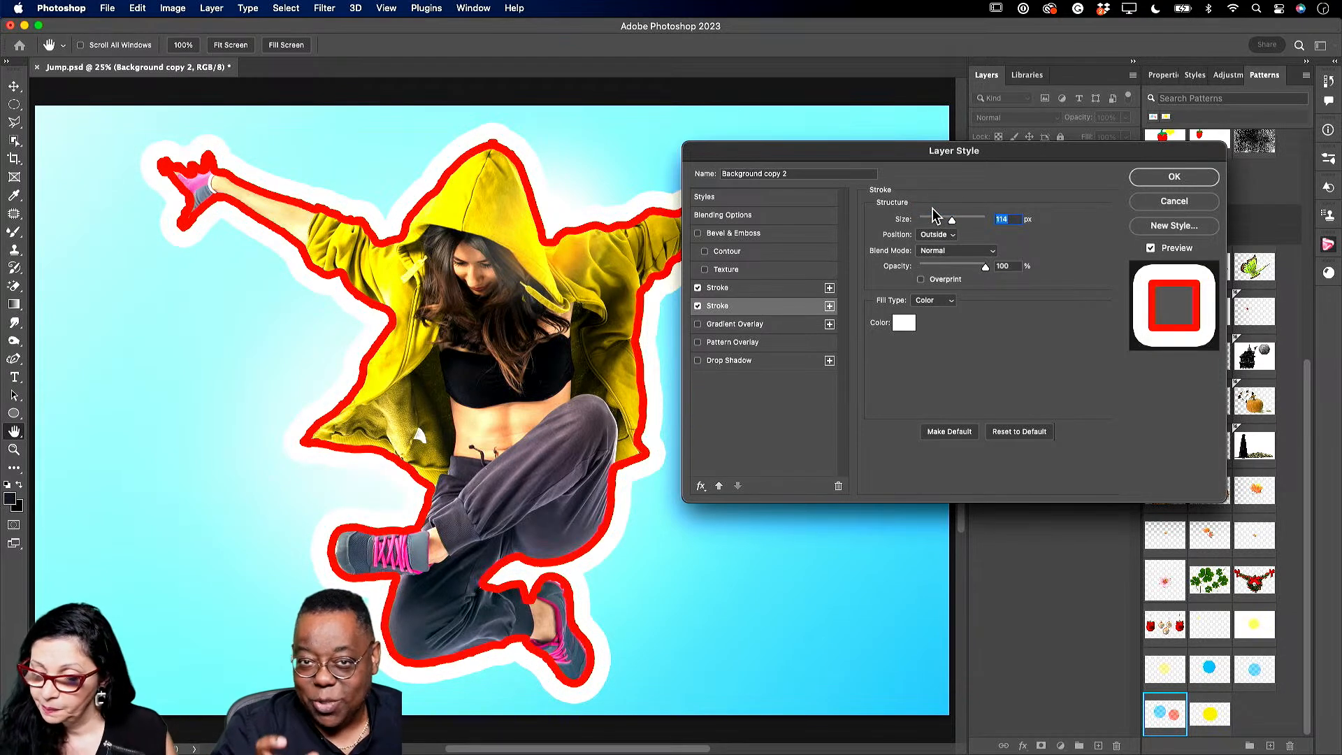
Set the red stroke's Position to Outside and its size to 59 px.
left_click(811, 288)
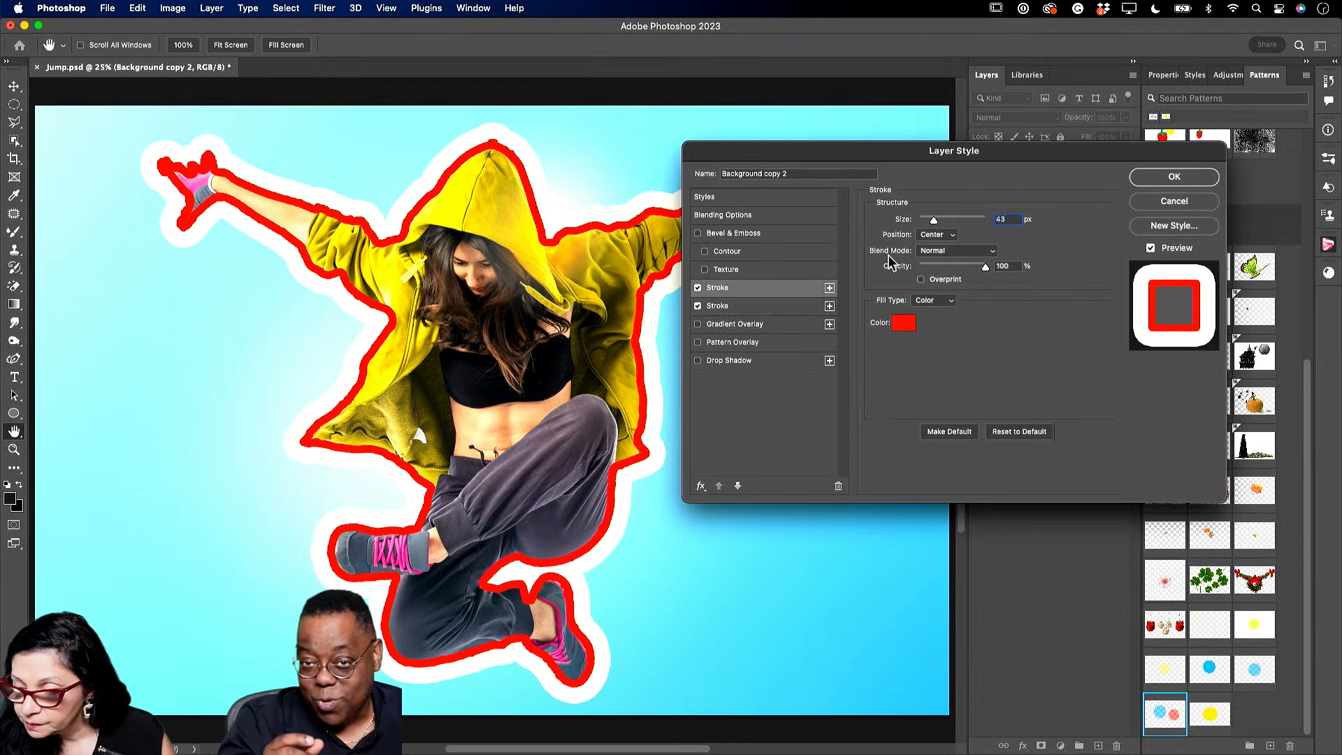
left_click(937, 235)
left_click(939, 209)
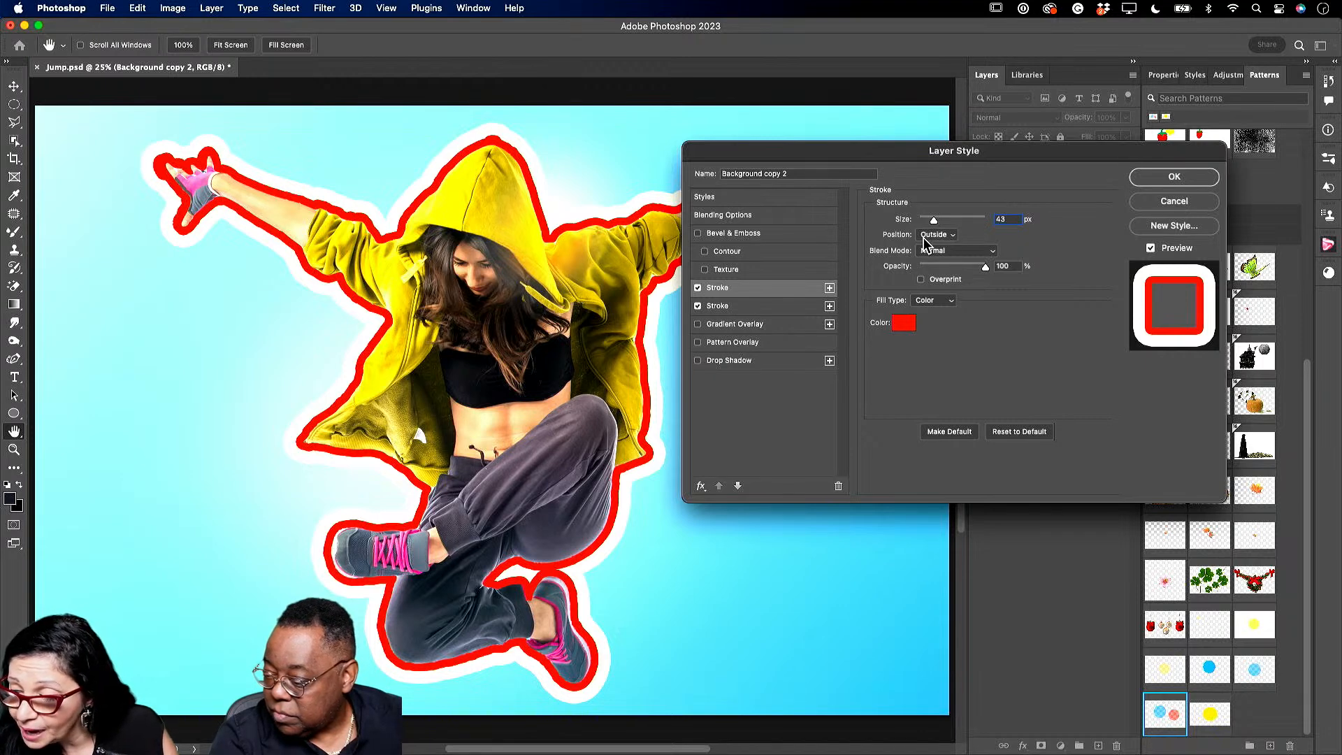
left_click(951, 234)
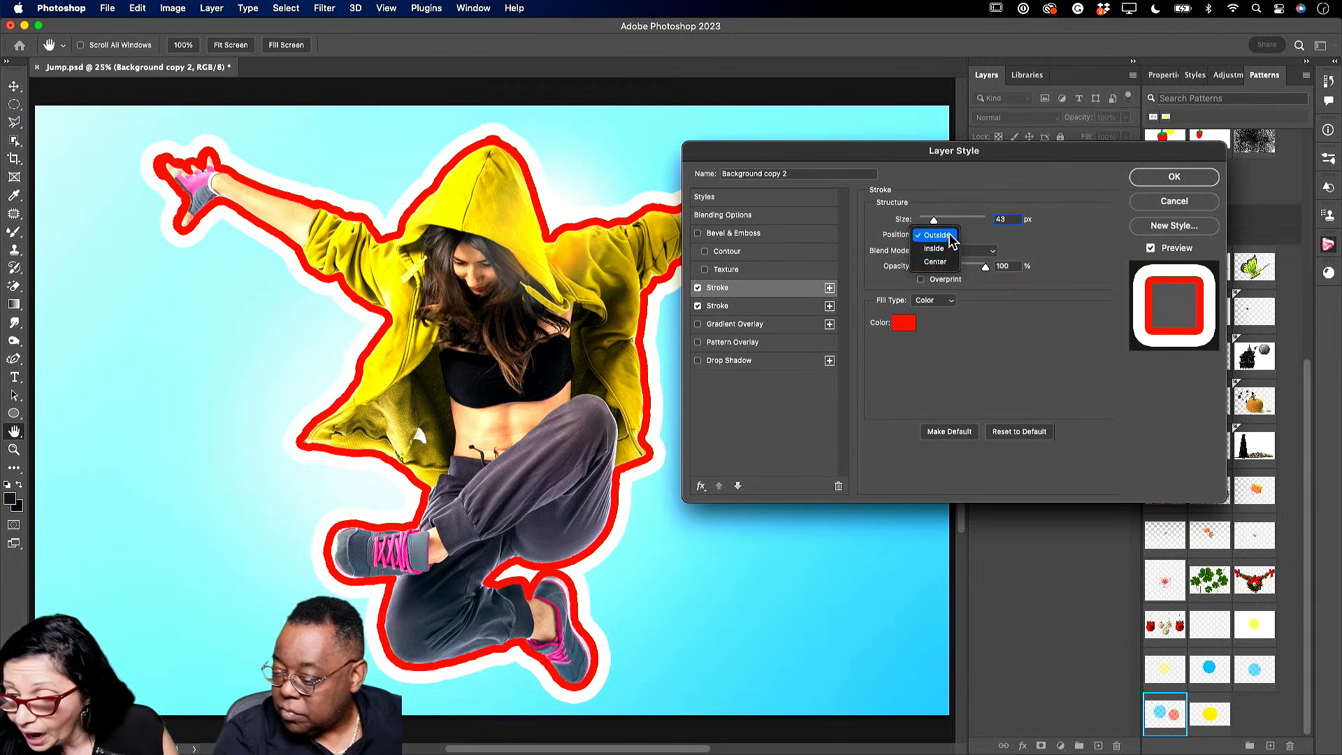
left_click(950, 238)
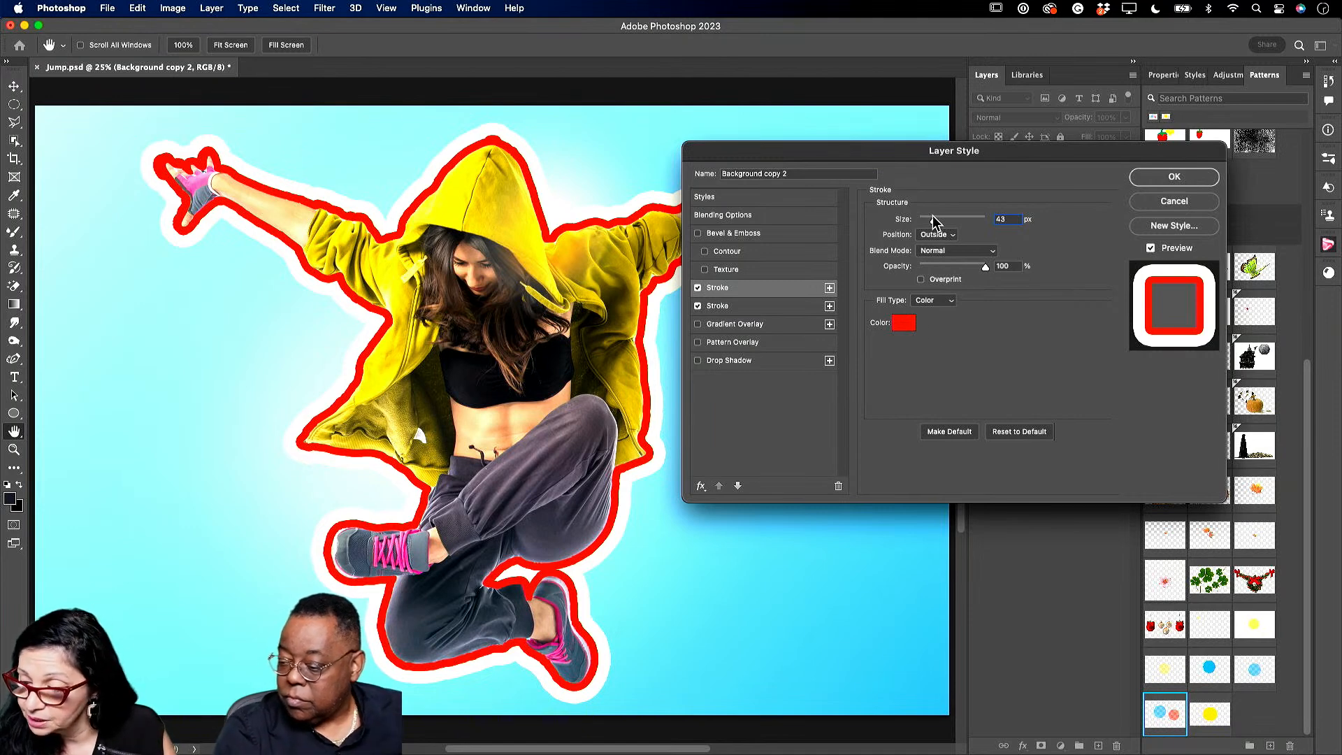
left_click_drag(934, 219, 939, 221)
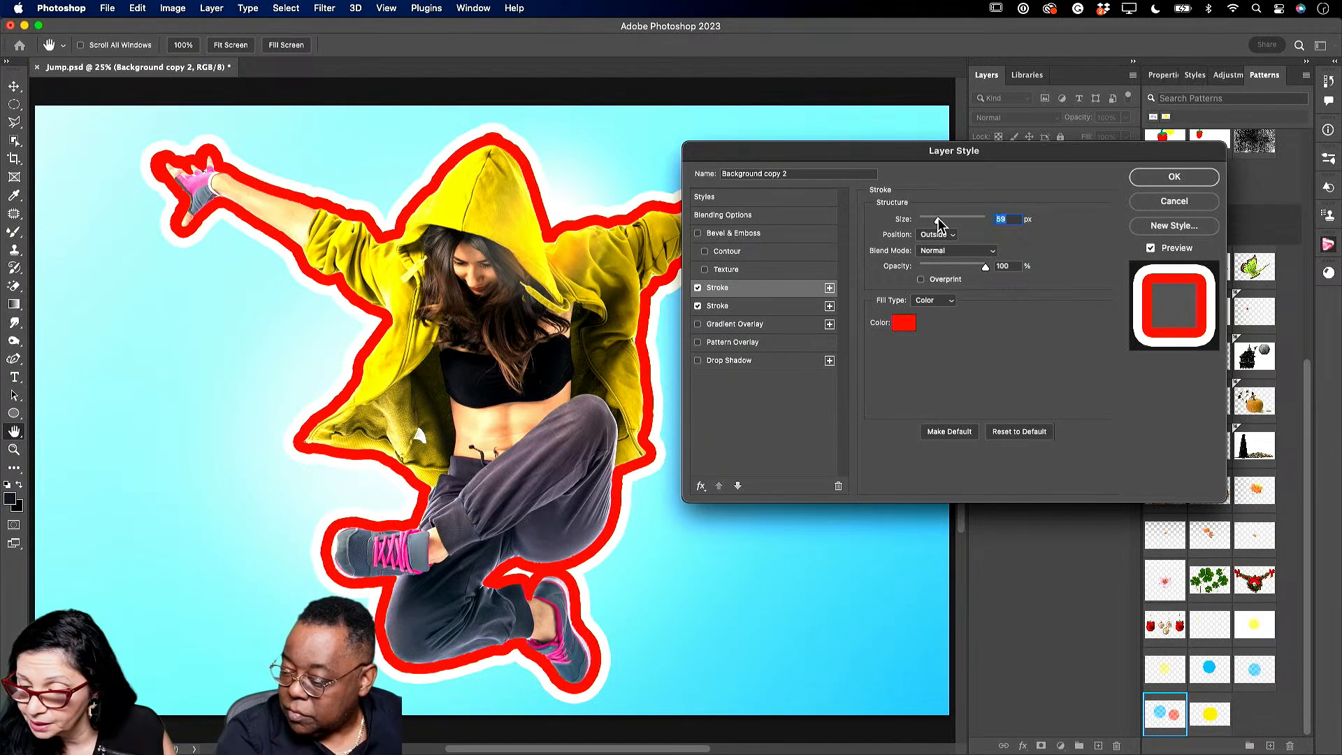
Apply the stroke layer style to the dancer and hide the Background layer.
left_click(1175, 177)
key("w")
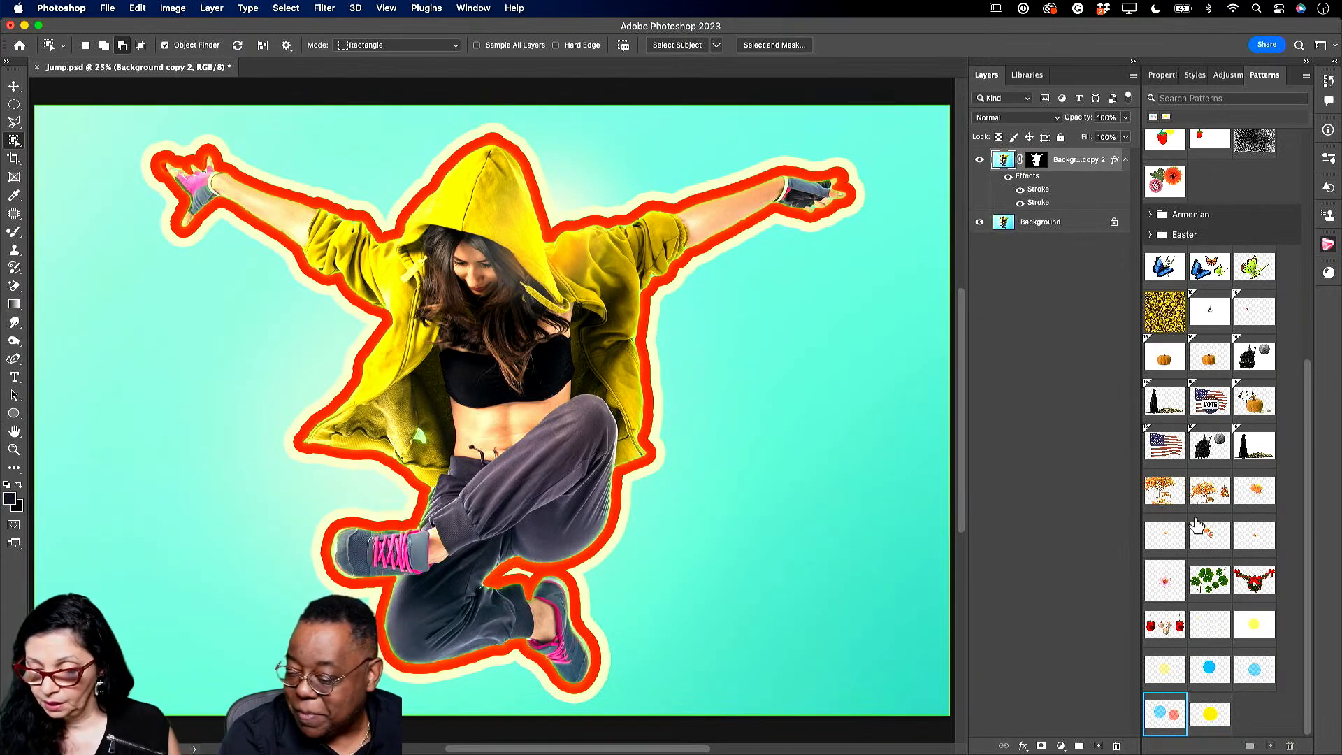
left_click(1049, 224)
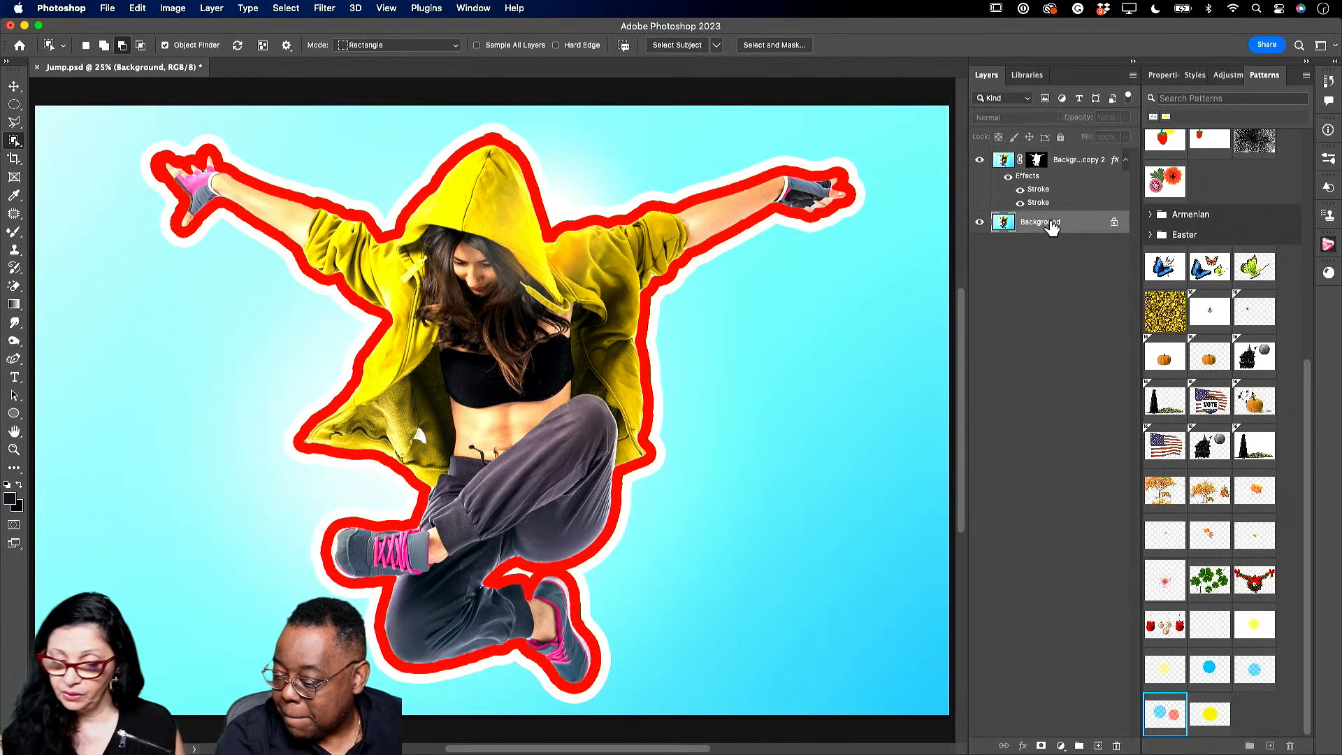
left_click(979, 221)
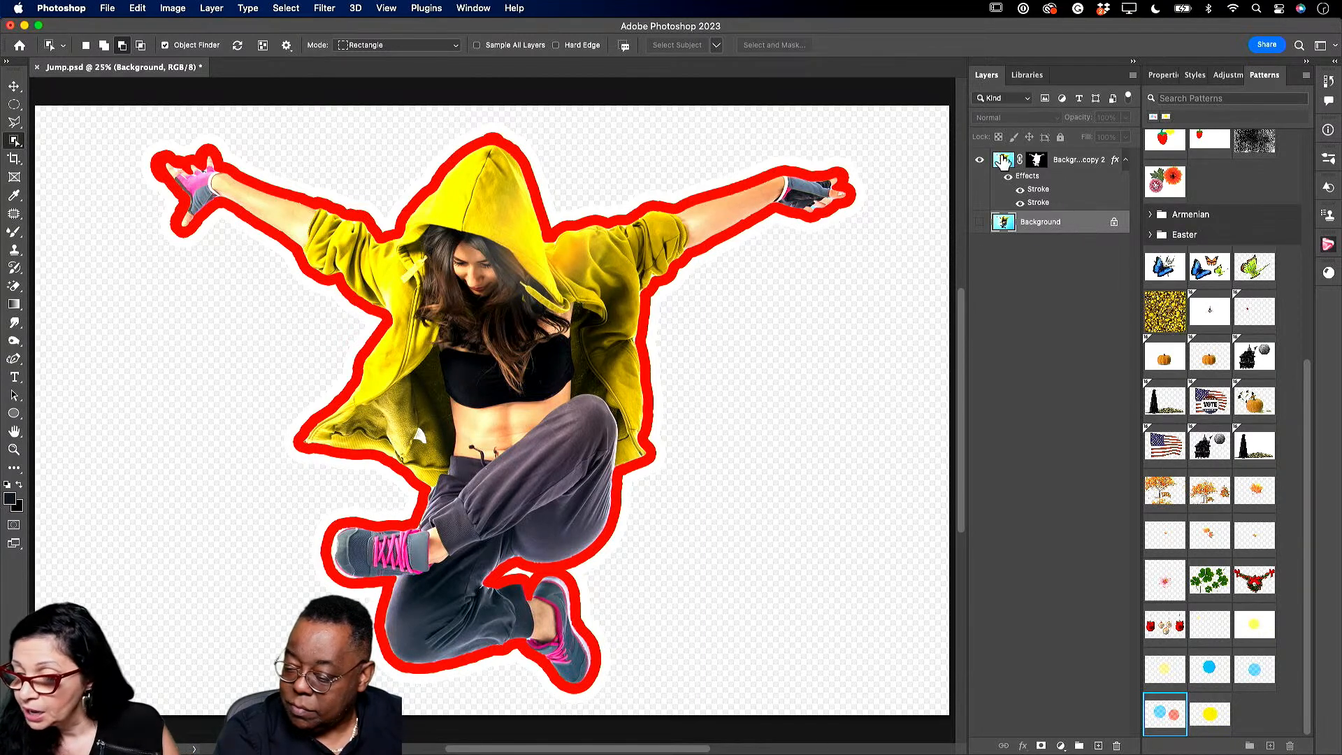
Browse the DEMO 2023 library's image groups and open the Wind Effect example from Image 5.
left_click(1034, 77)
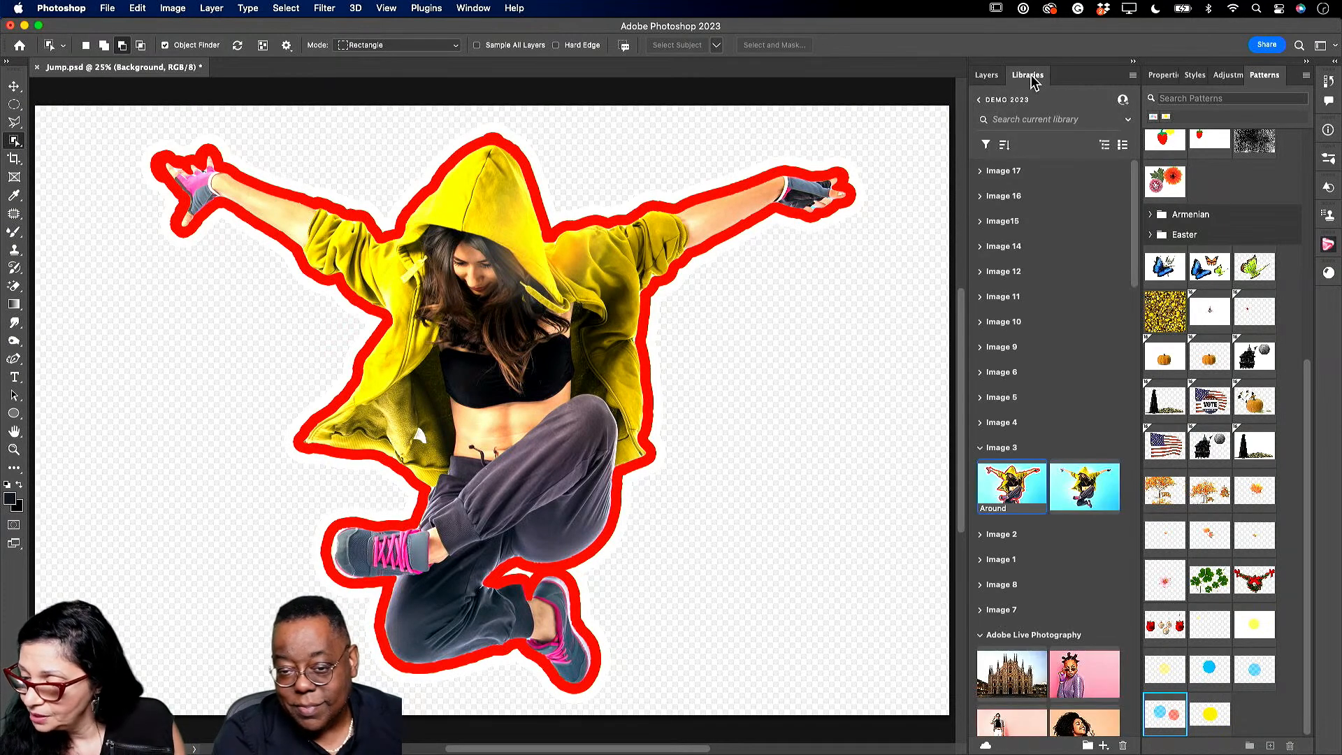
left_click(981, 448)
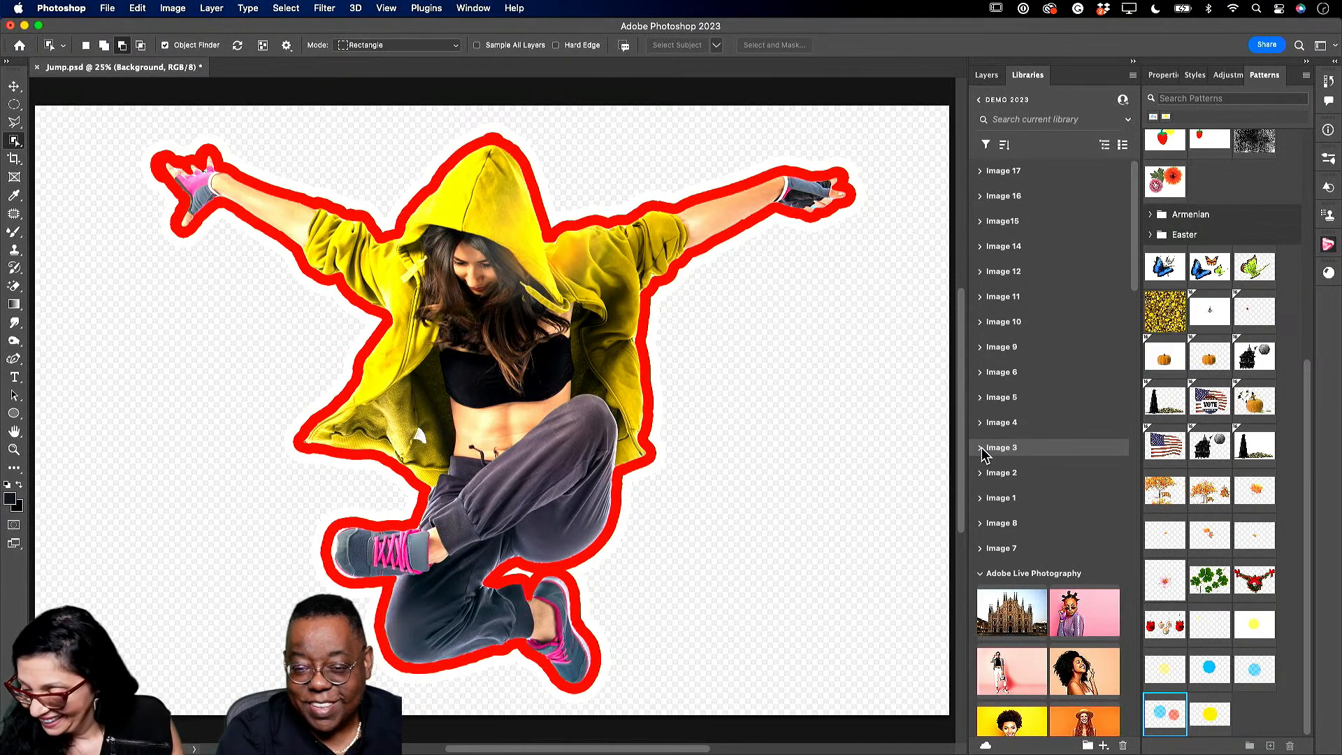
left_click(981, 449)
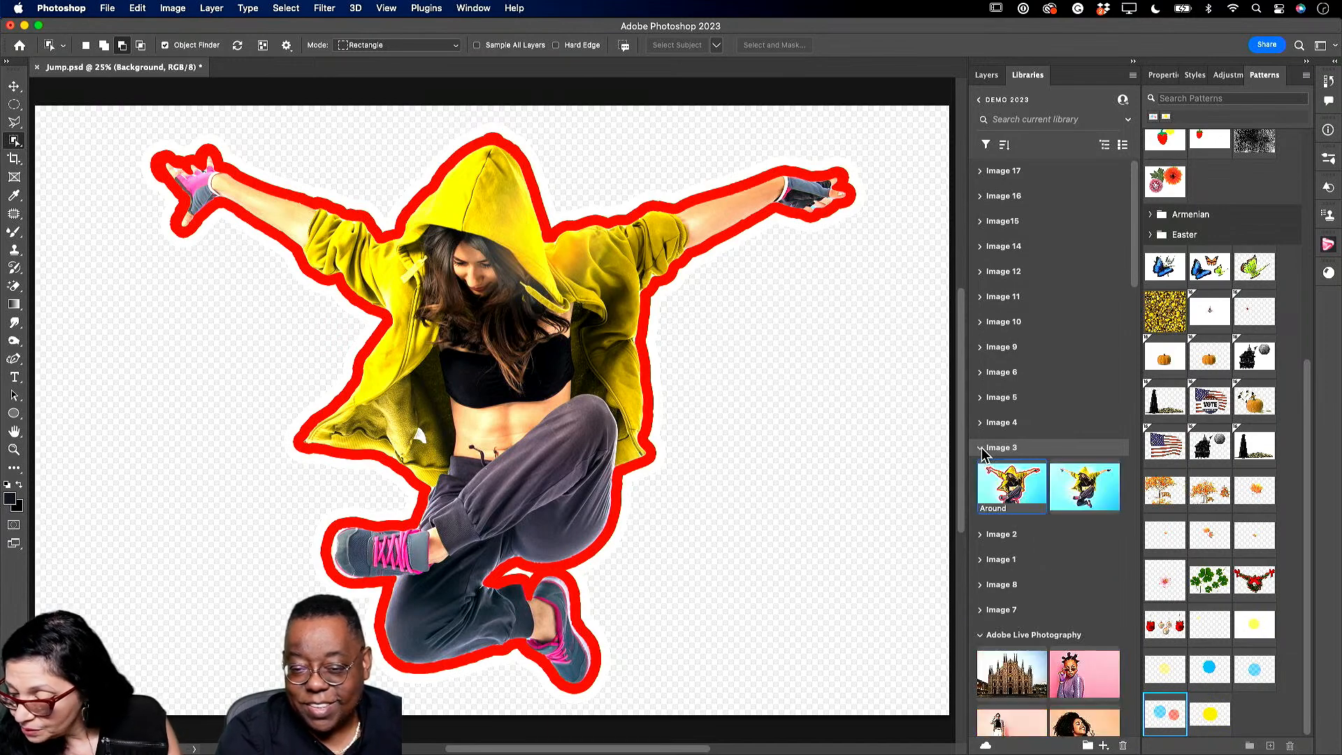
left_click(981, 448)
left_click(981, 423)
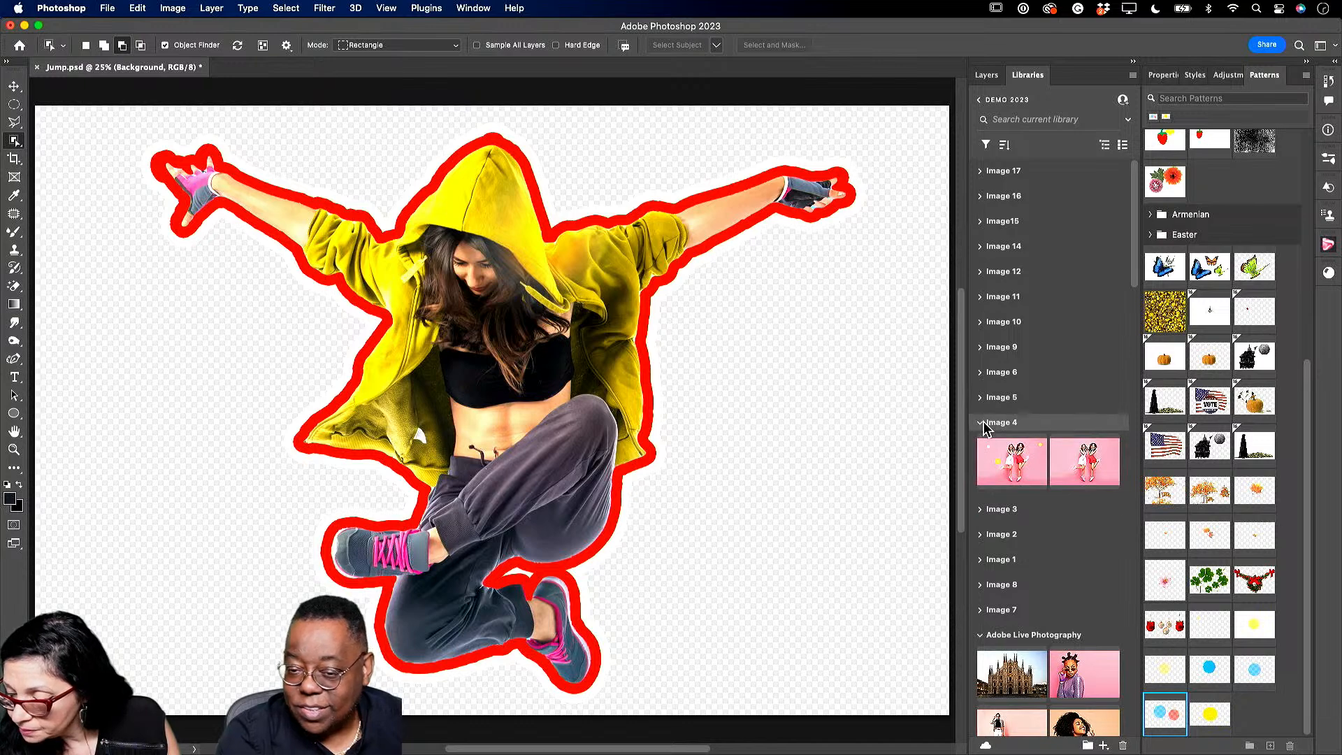
left_click(981, 398)
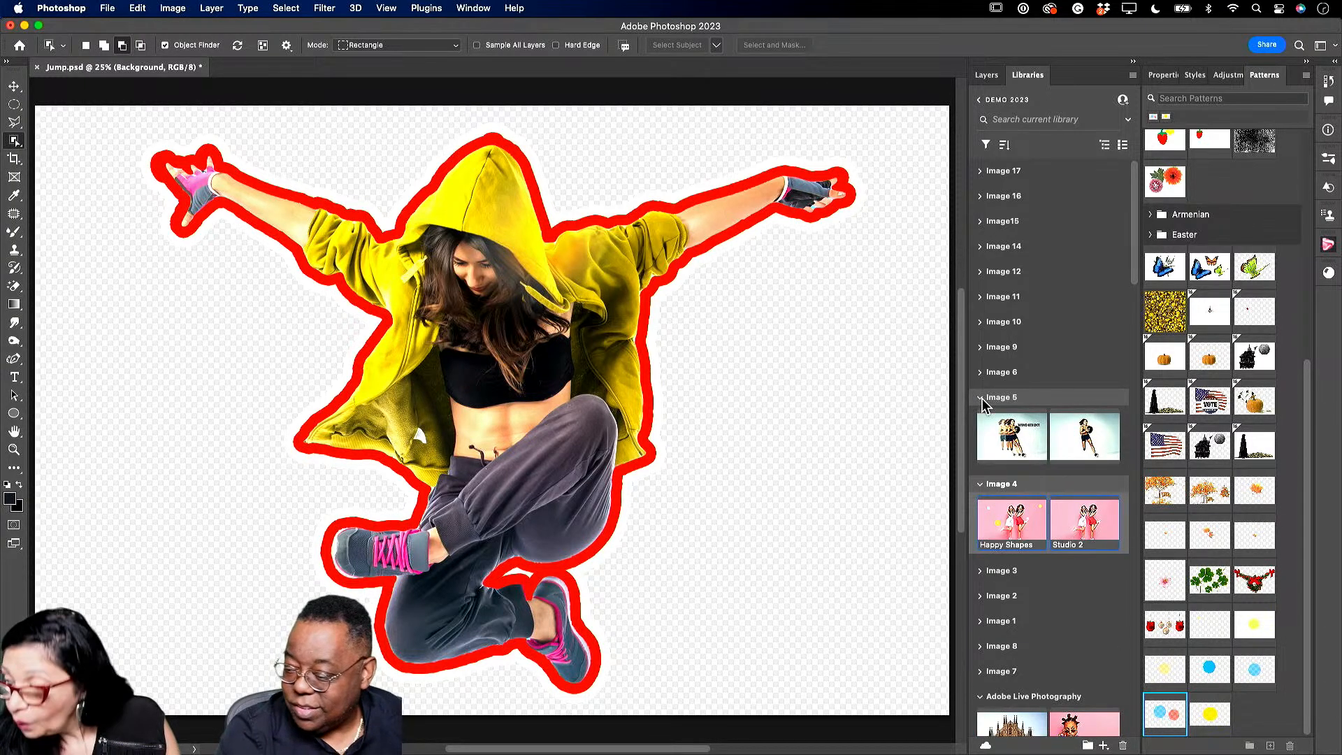
left_click(1026, 431)
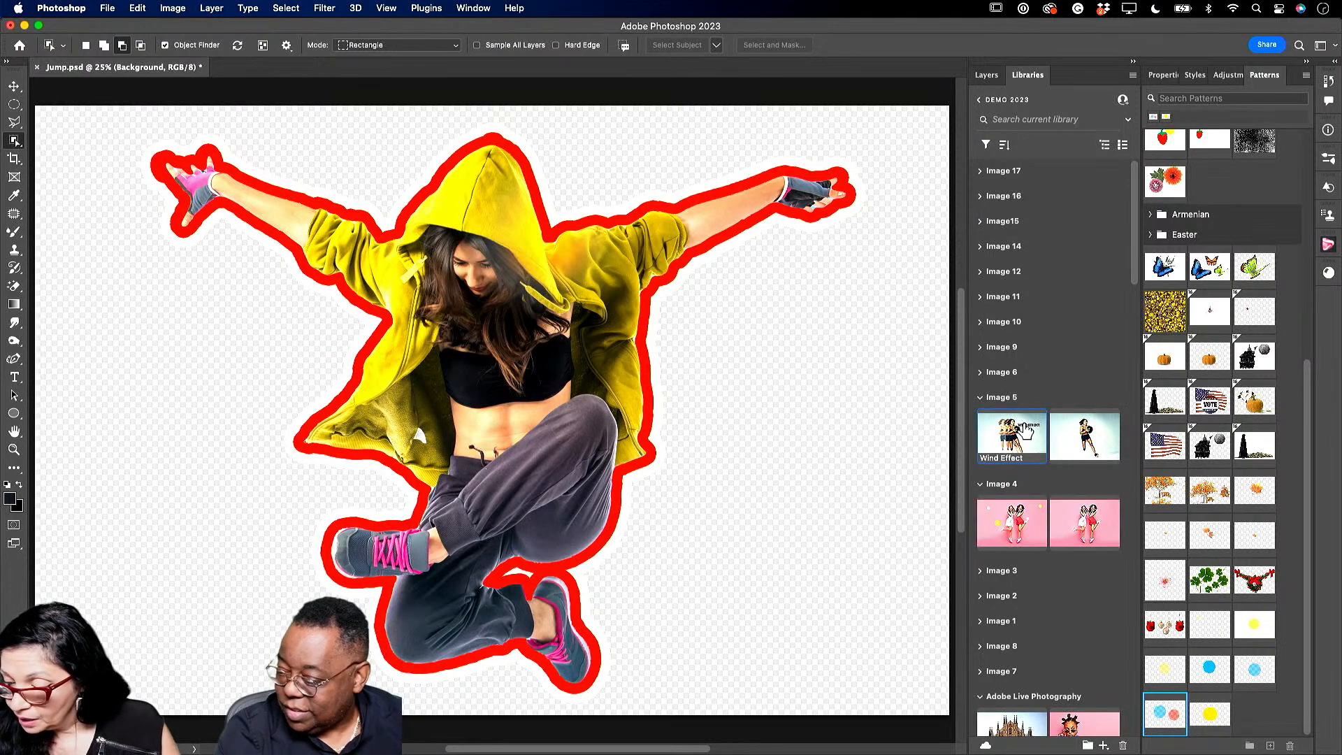
double_click(1027, 432)
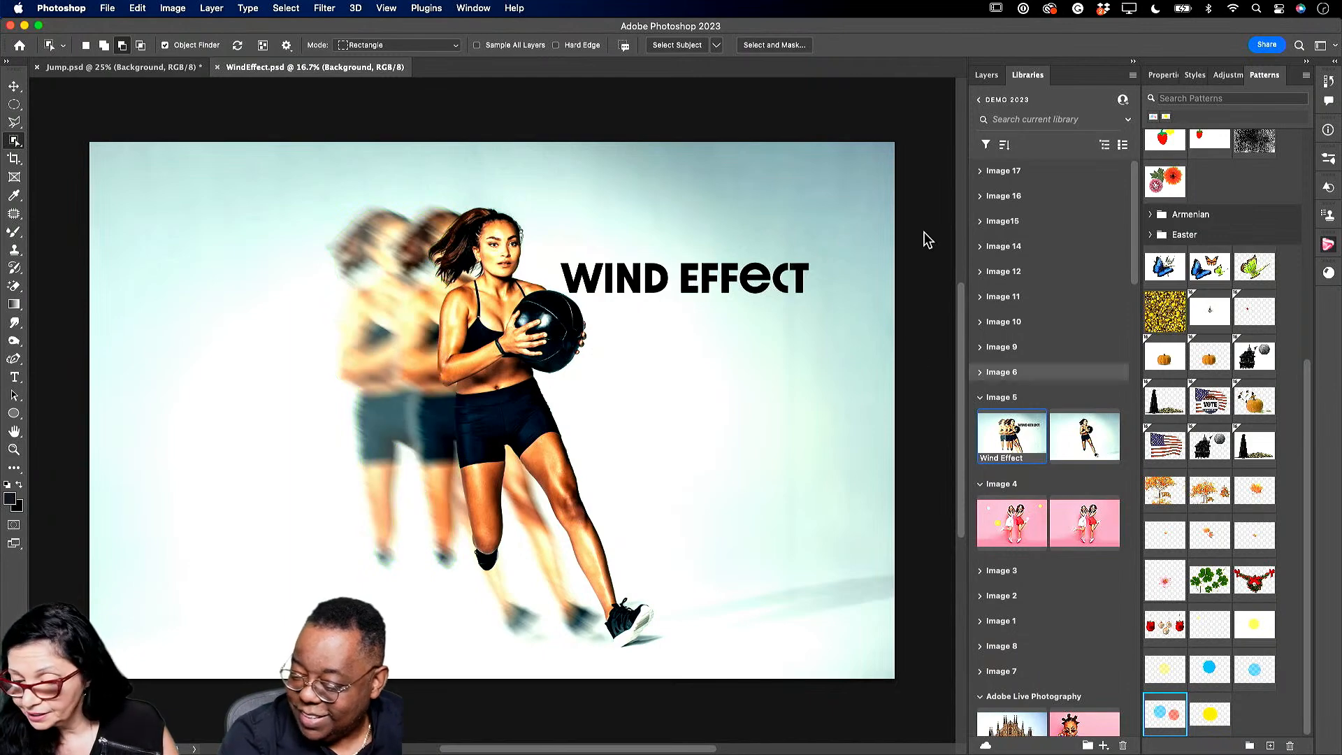
Open the Player image from Image 5, and close both Jump.psd, without saving it, and WindEffect.psd.
left_click(37, 68)
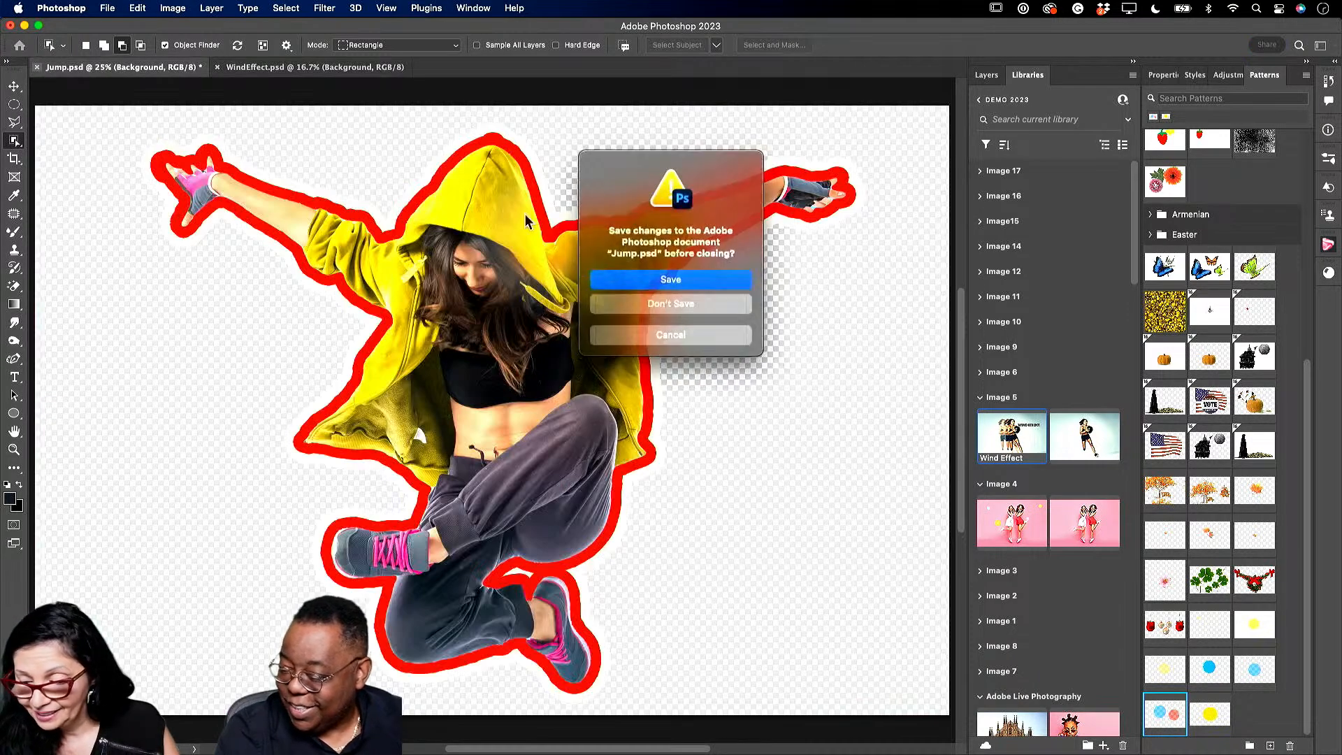
left_click(624, 307)
double_click(1085, 439)
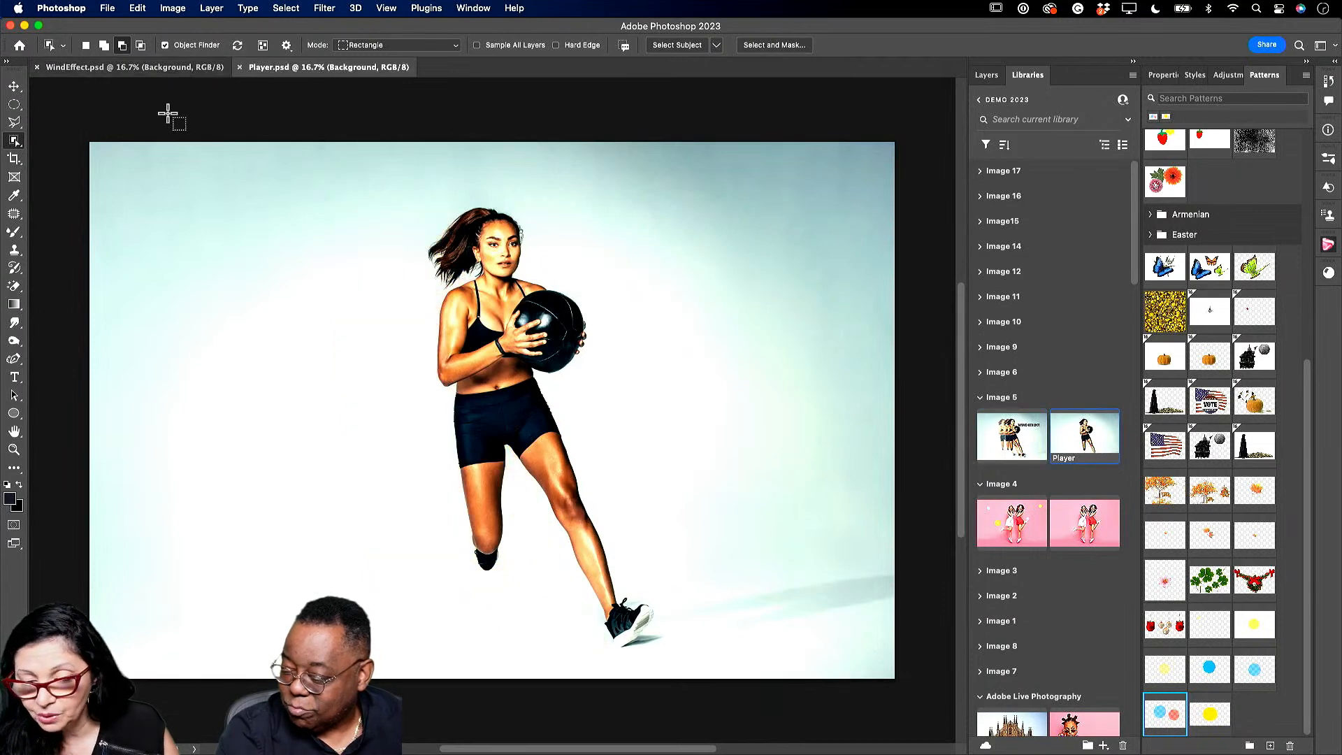
left_click(37, 67)
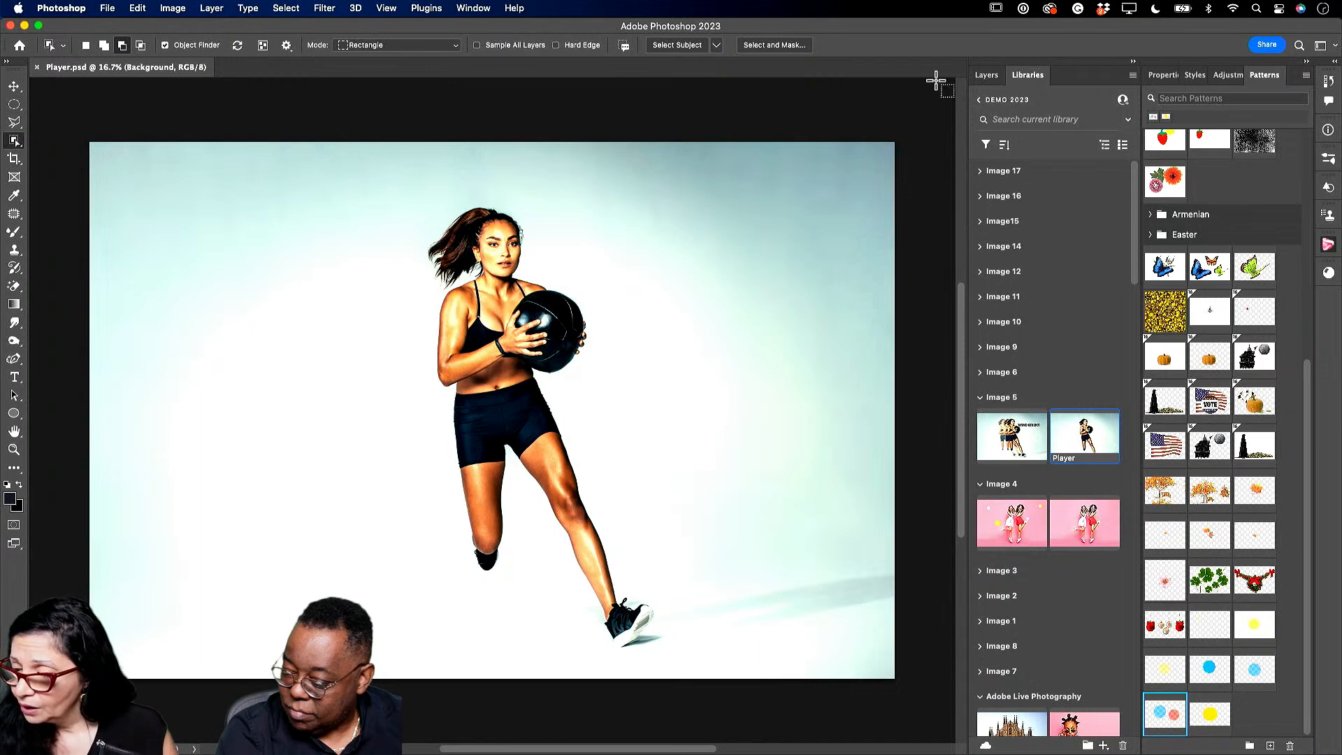
Duplicate the Background layer and select the whole player with the Object Selection tool.
left_click(988, 75)
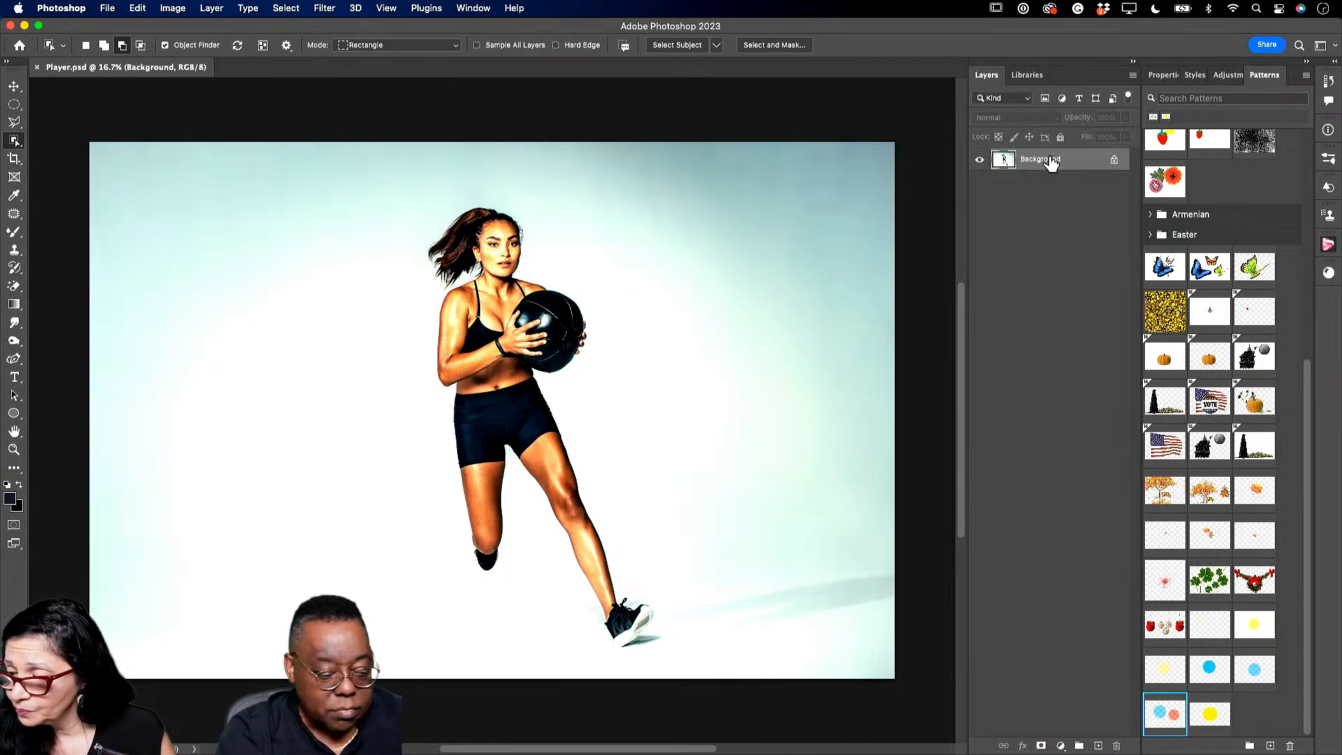
left_click_drag(1051, 160, 1098, 746)
left_click_drag(352, 177, 733, 664)
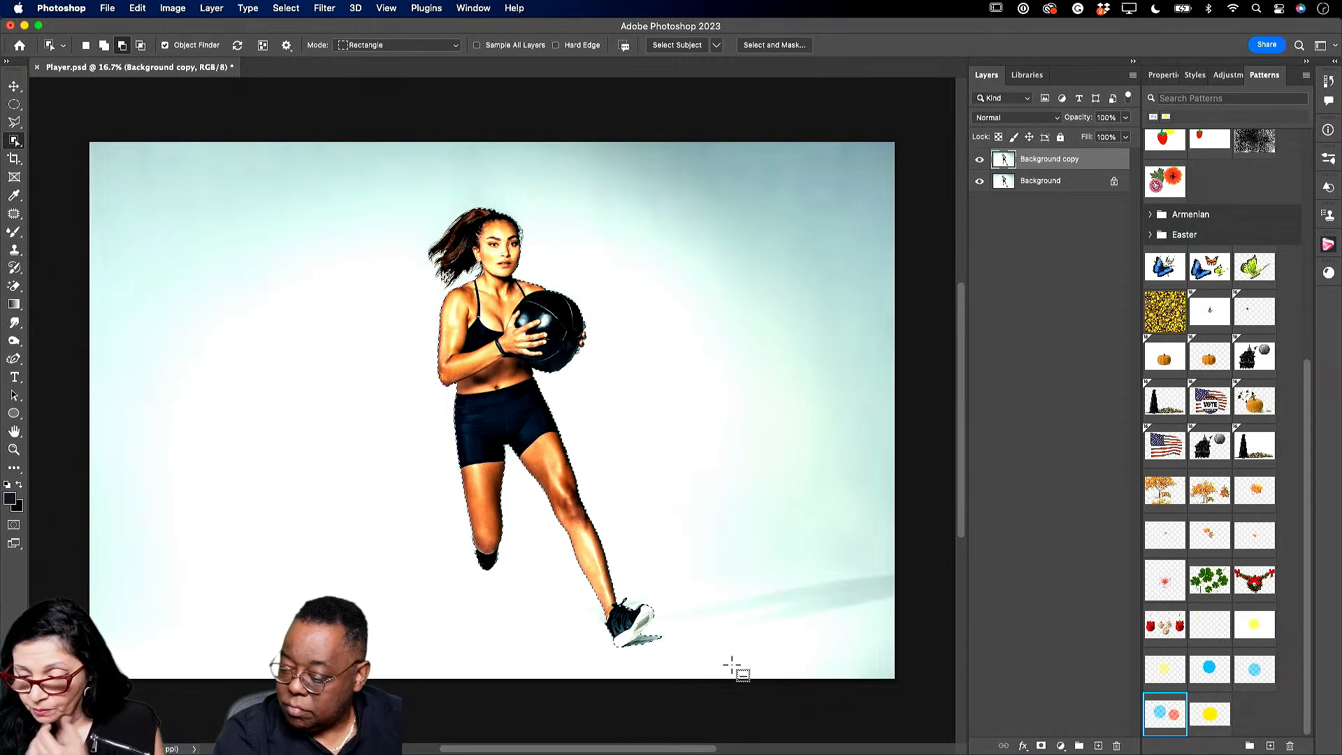
Output the selection through Select and Mask as a new masked layer with Decontaminate Colors on, and delete the hidden Background copy layer.
left_click(767, 47)
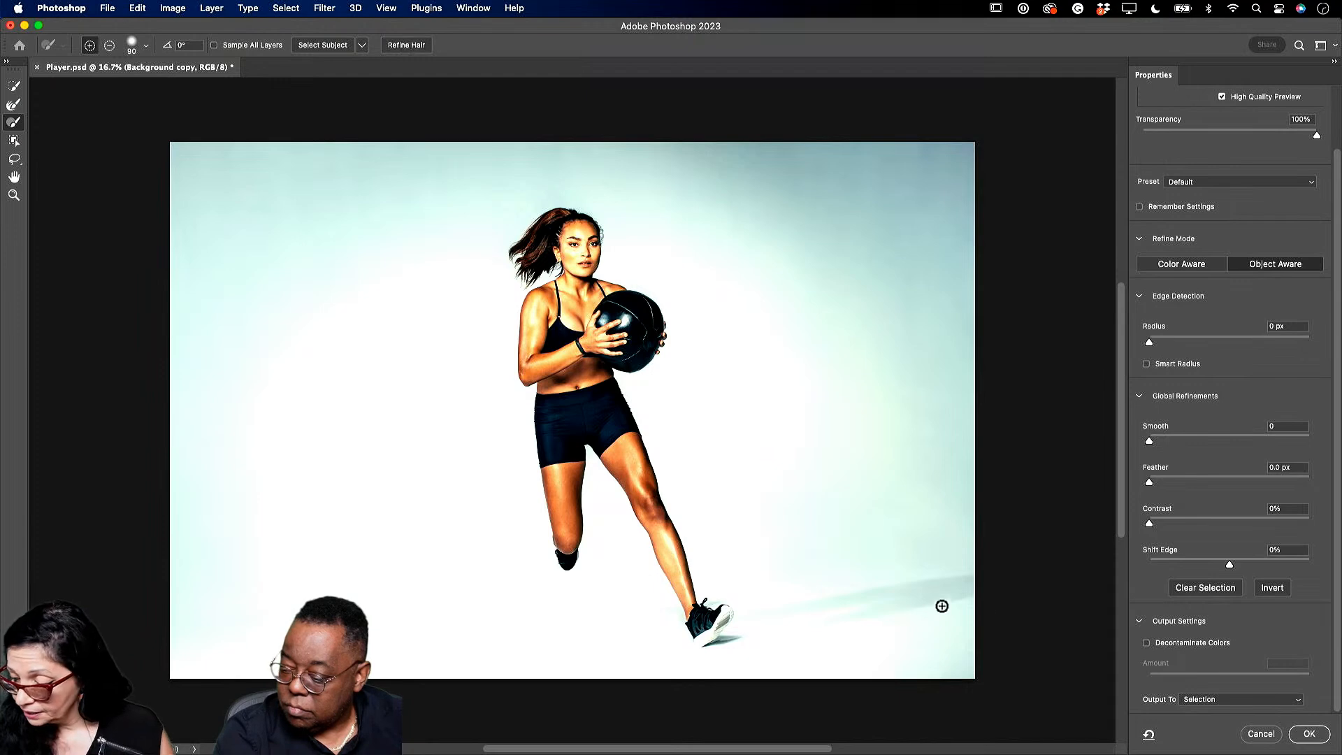
left_click(1147, 643)
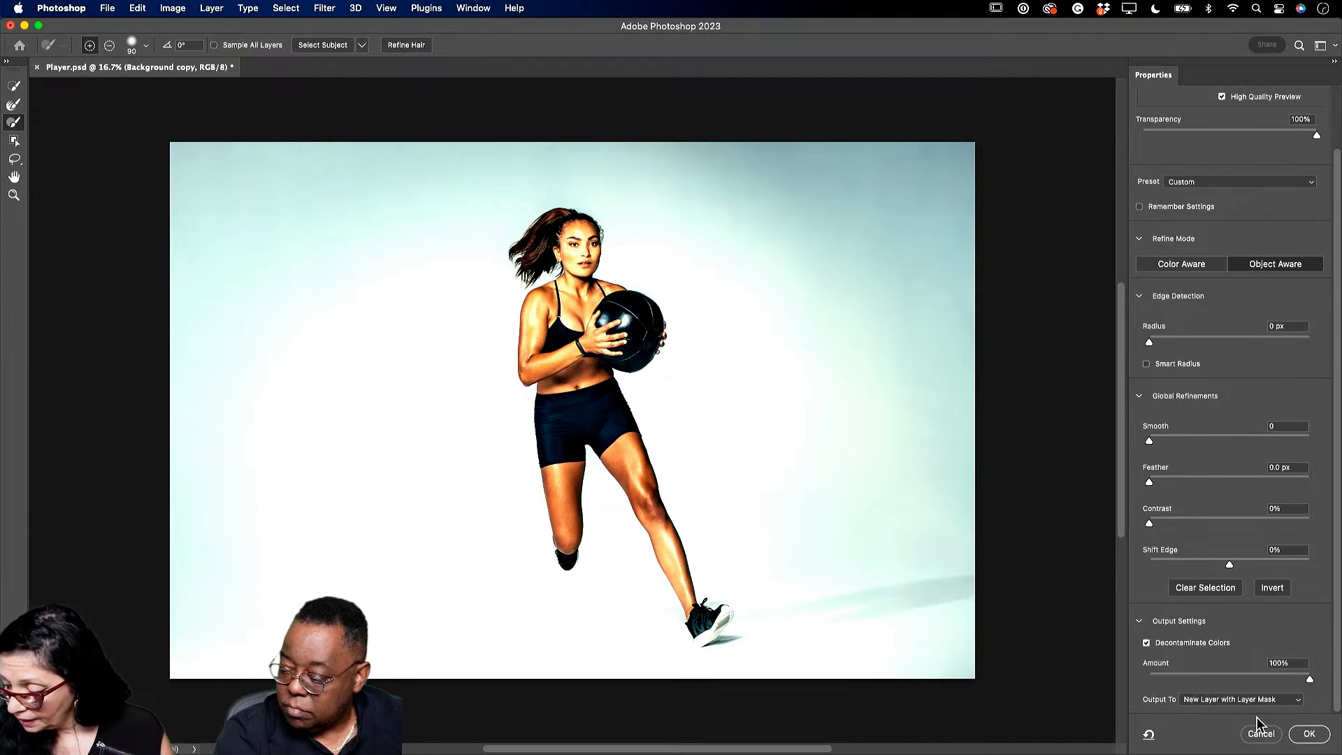
left_click(1309, 734)
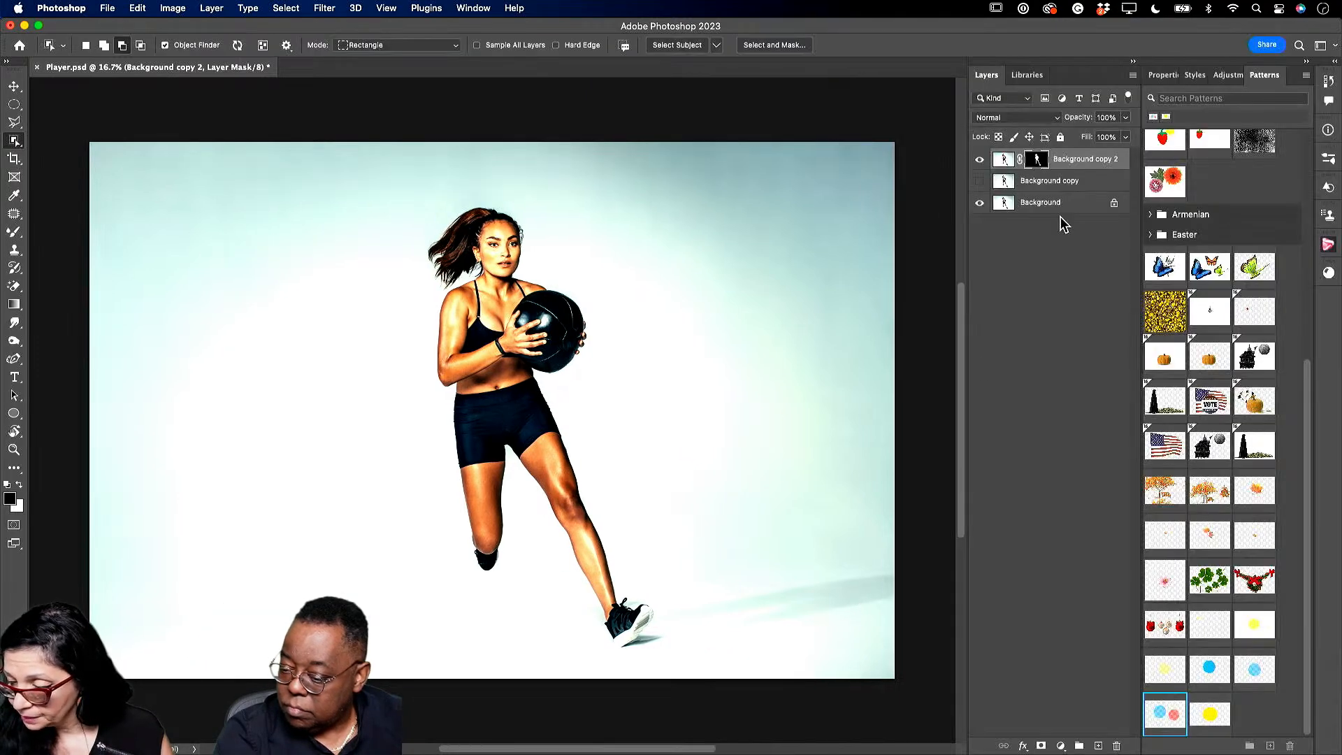
left_click(1071, 197)
key("Delete")
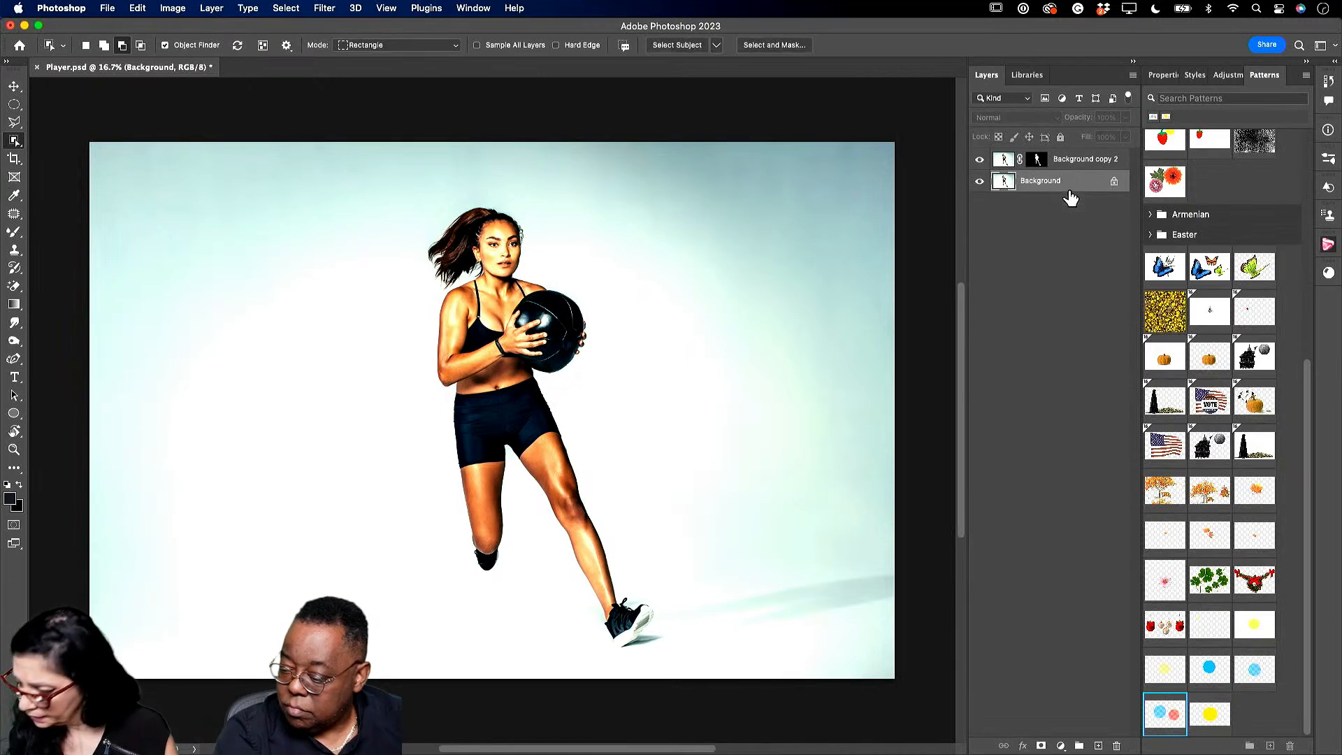
Compare the cut-out with the original photo by toggling the visibility of the Background copy 2 and Background layers.
left_click(980, 160)
left_click(980, 160)
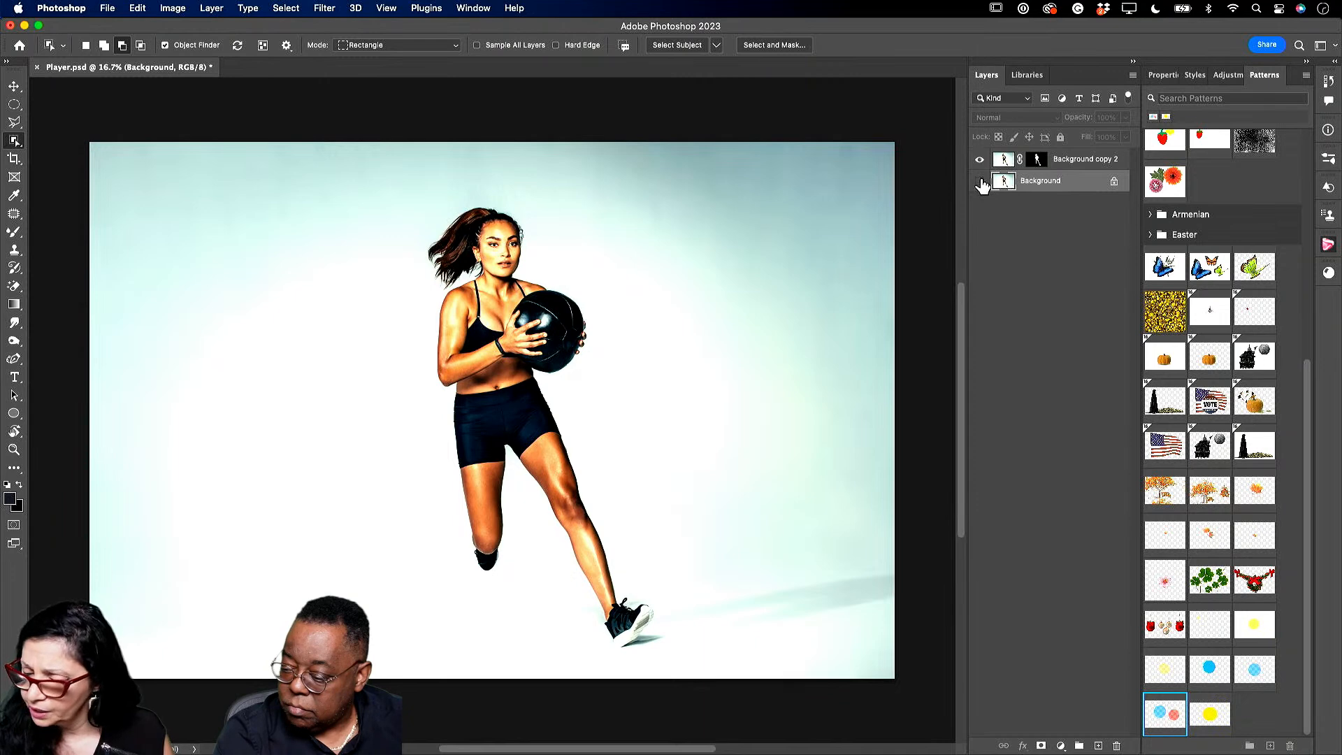
left_click(980, 181)
left_click(981, 181)
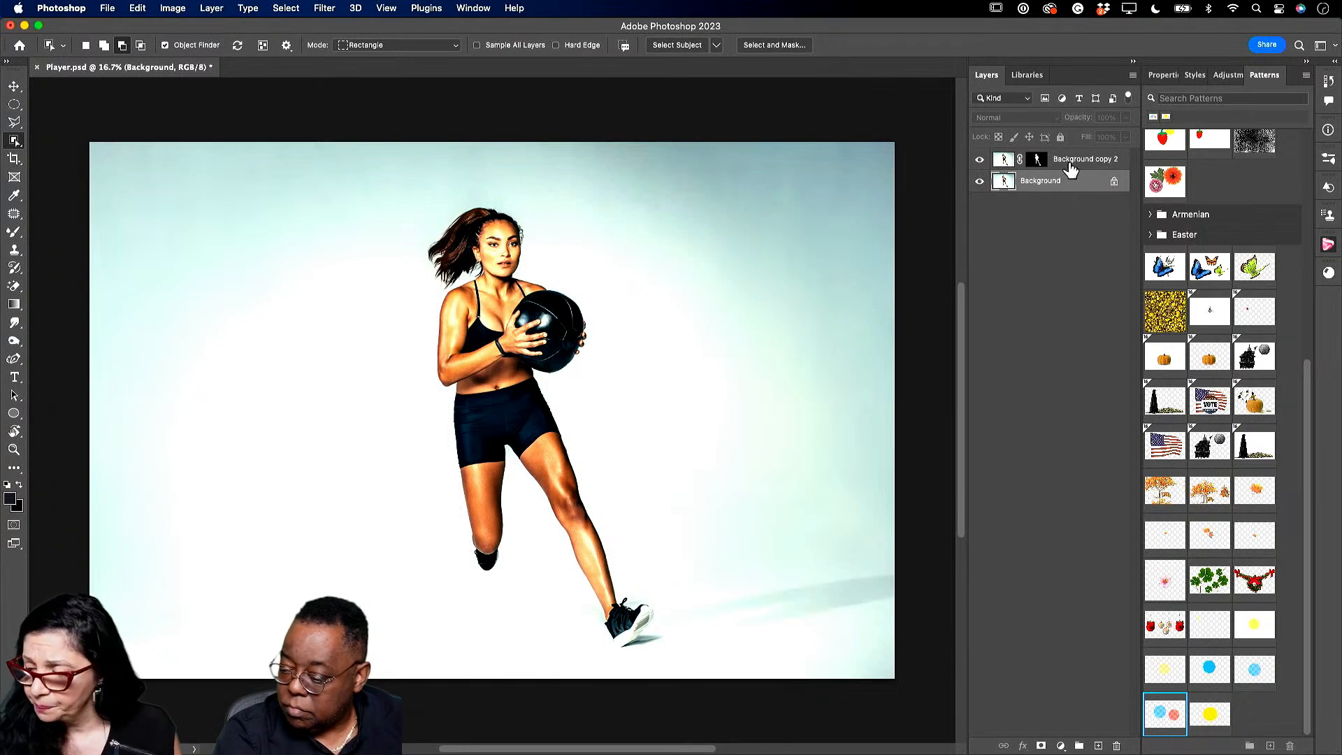
Duplicate the masked Background copy 2 layer and fully lock the duplicate.
left_click_drag(1055, 165, 1099, 746)
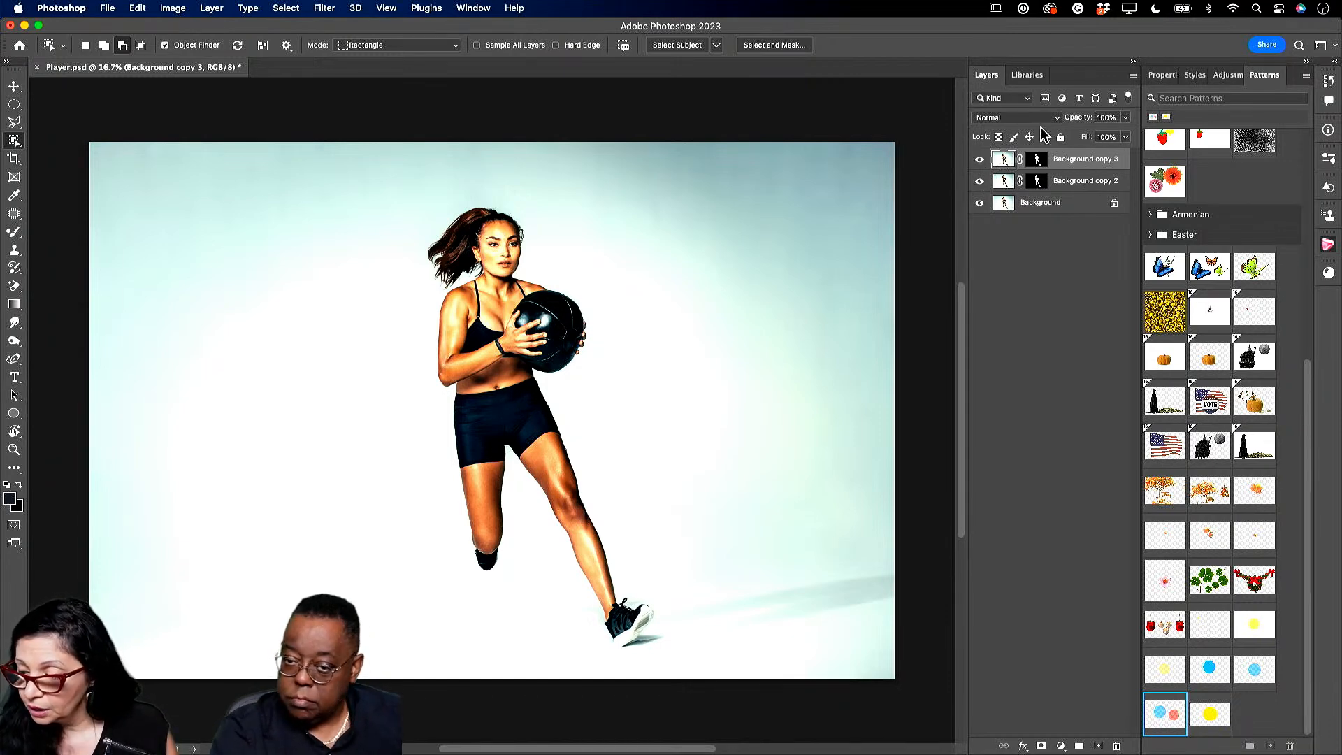
left_click(1060, 137)
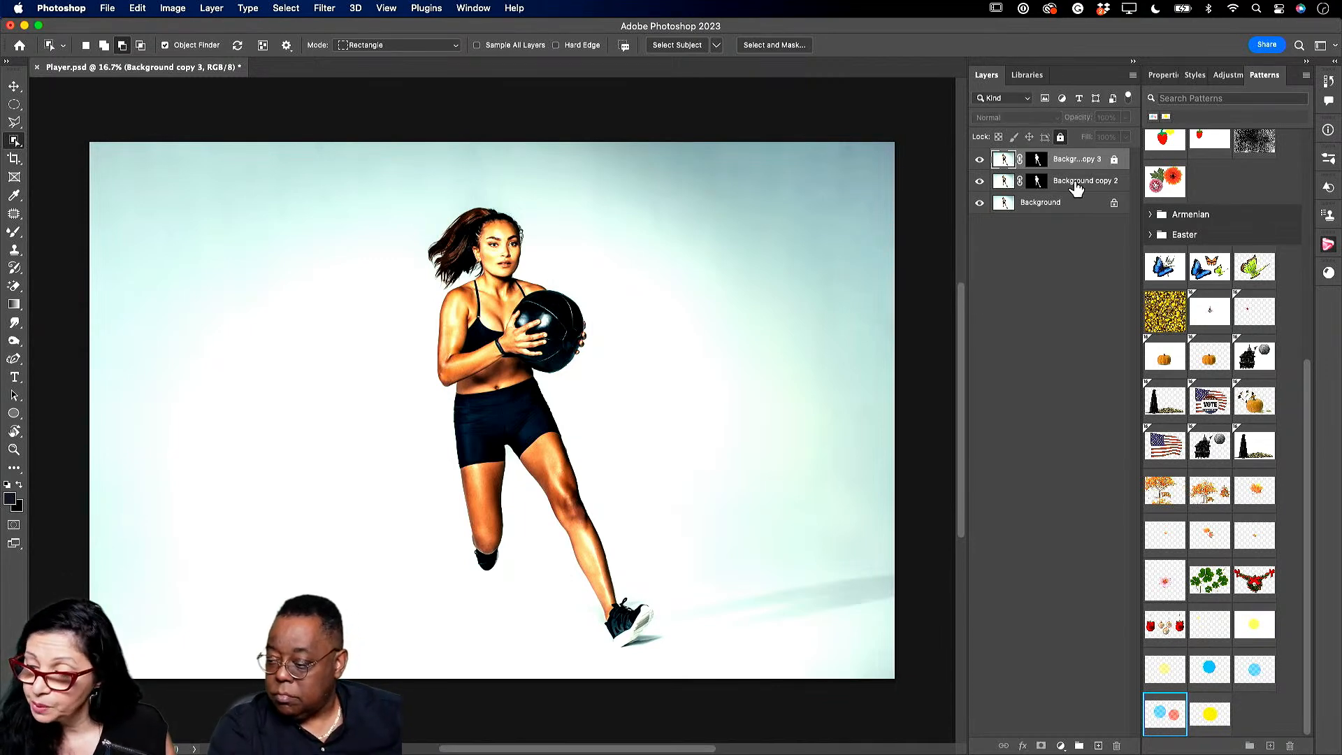
Move the player on Background copy 2 slightly left so it shows behind the locked cut-out.
left_click(1077, 183)
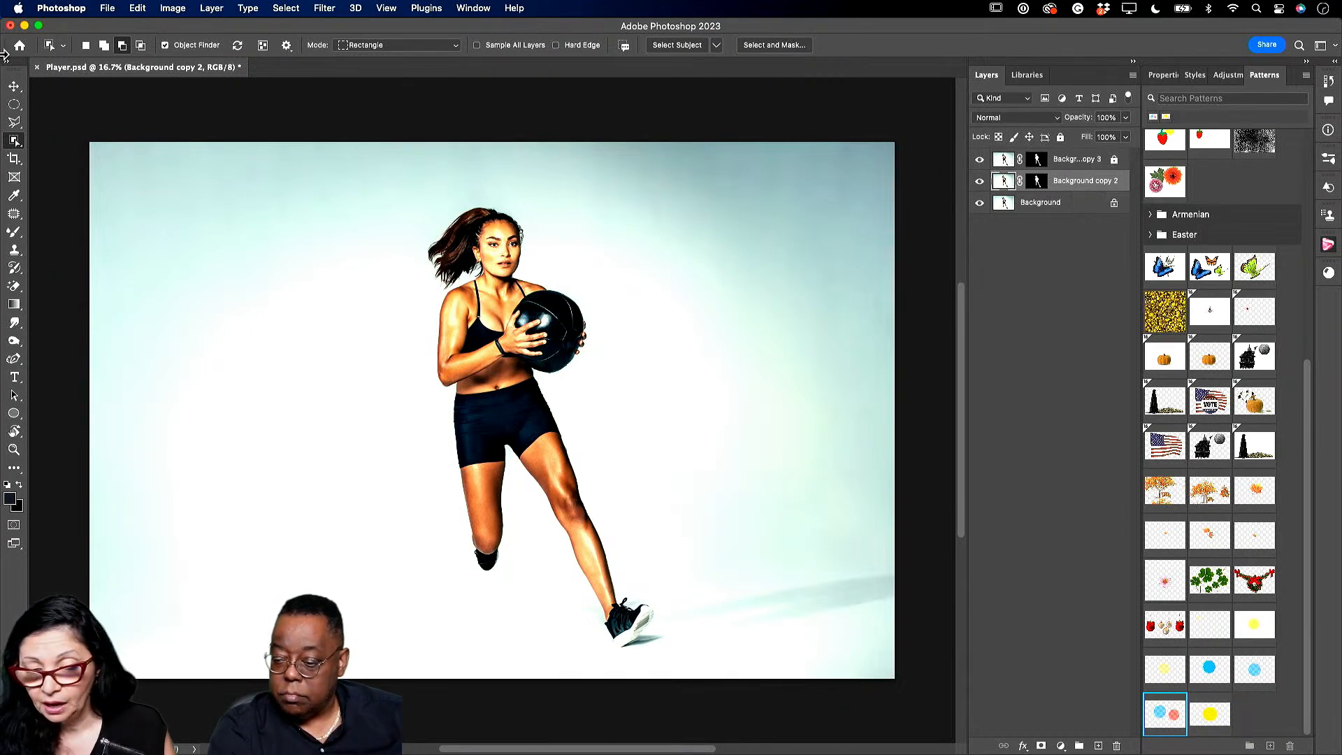
left_click(16, 86)
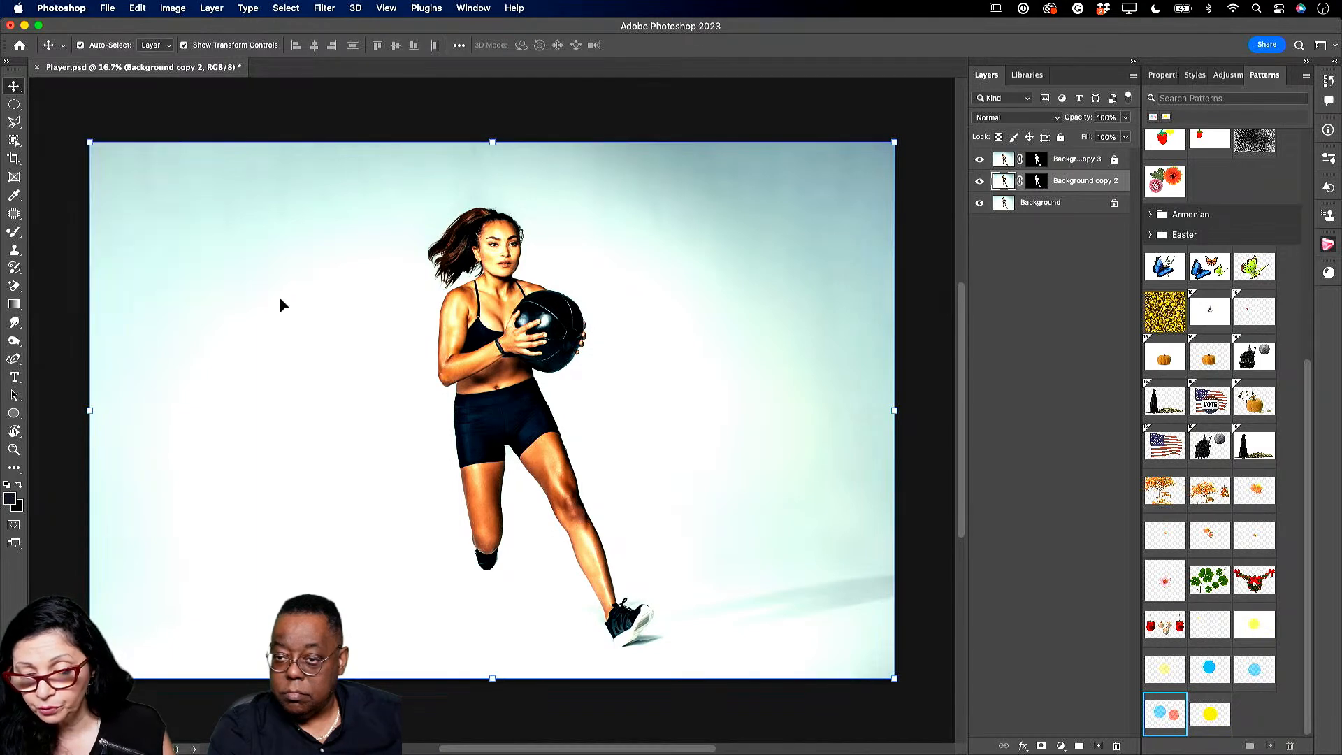
left_click_drag(482, 362, 439, 366)
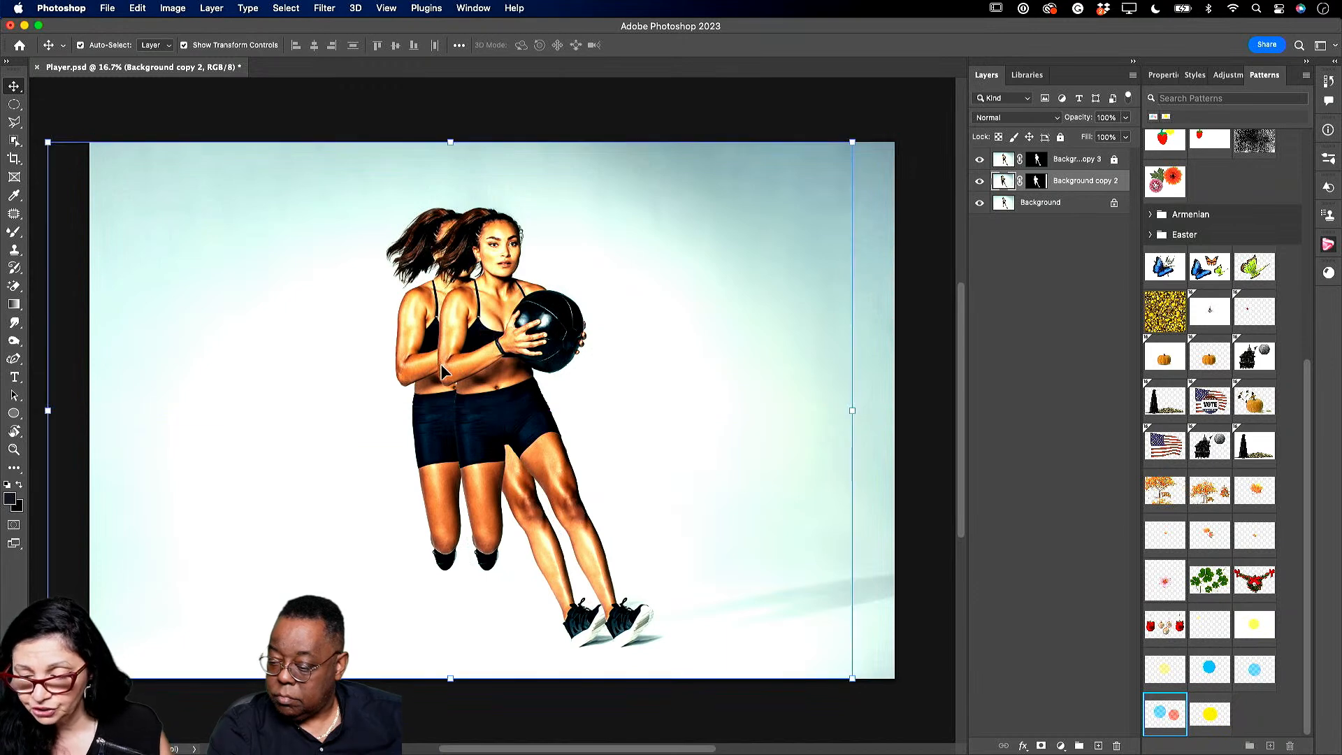
Open the Wind filter on Background copy 2, preview the whole player at 12.5%, and set the direction to From the Left.
left_click(321, 10)
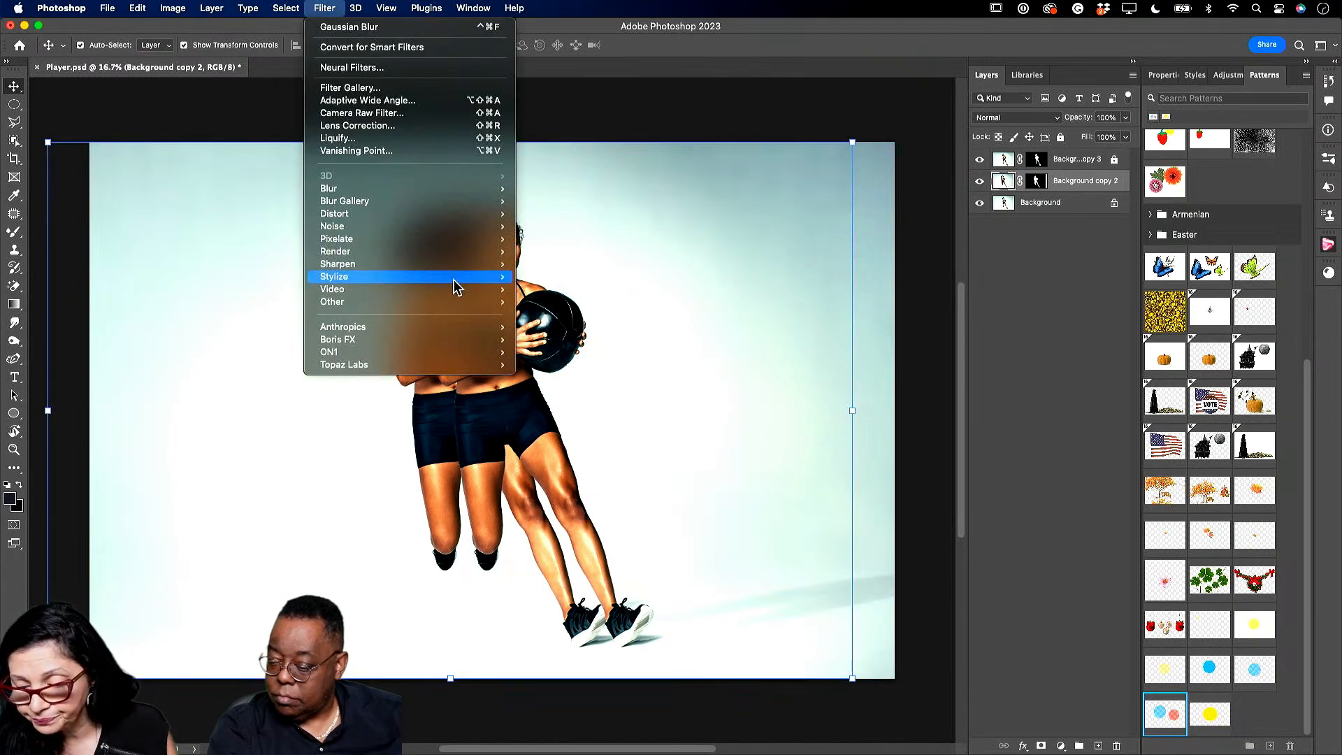
mouse_move(454, 287)
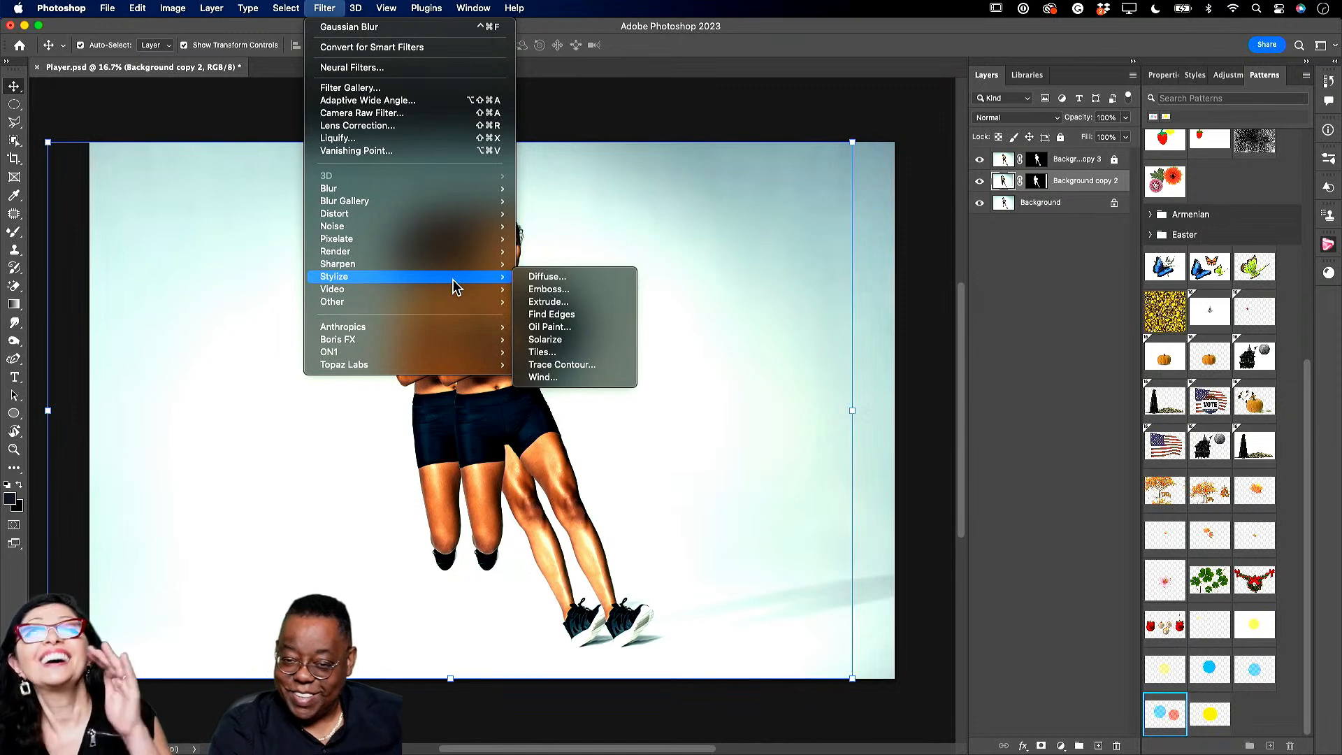
left_click(565, 379)
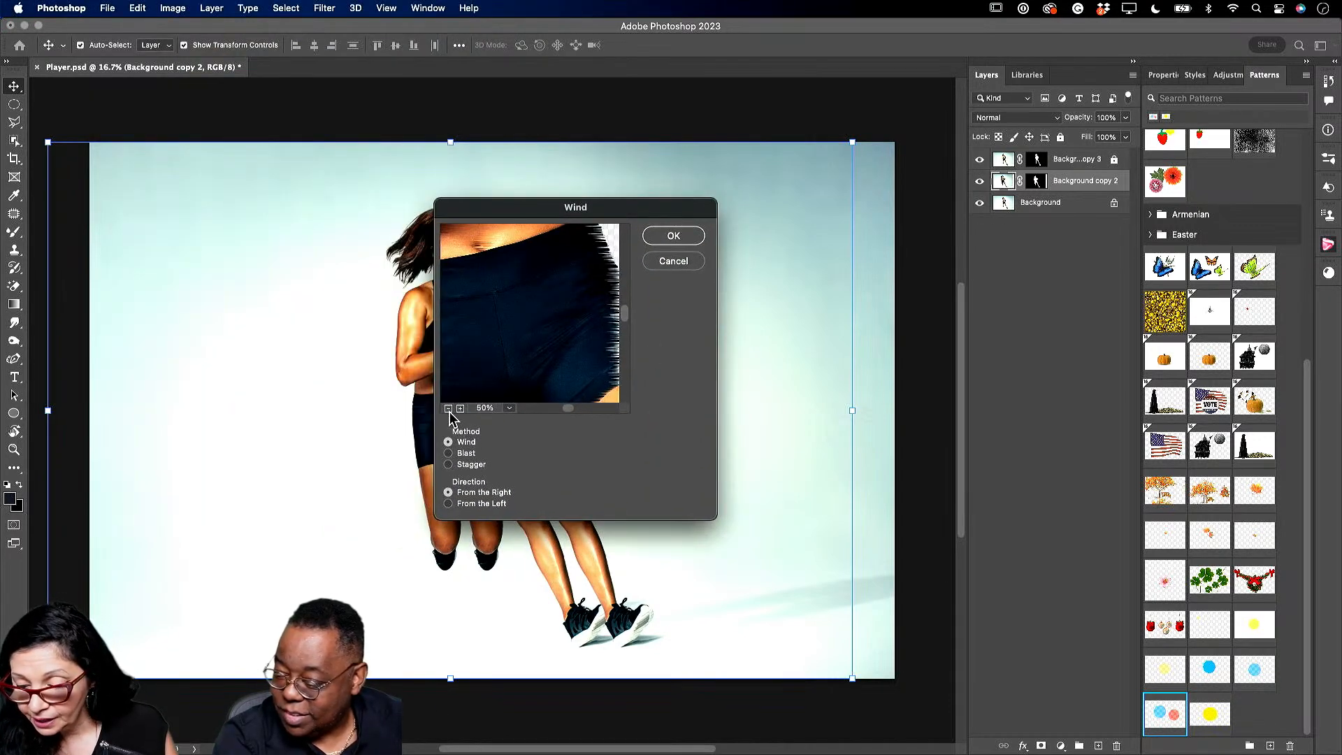
left_click_drag(506, 270, 521, 428)
left_click(448, 409)
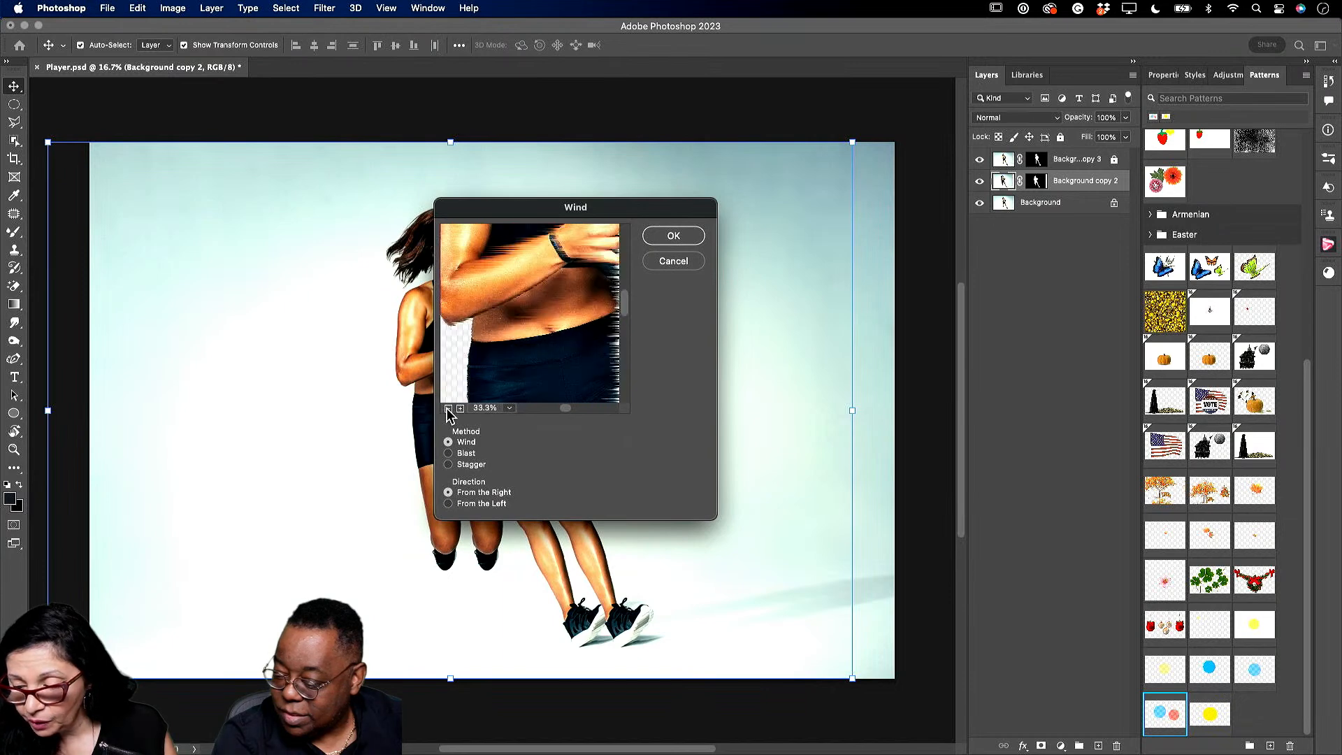
left_click(448, 408)
left_click(449, 408)
left_click(448, 409)
left_click(449, 409)
left_click(448, 408)
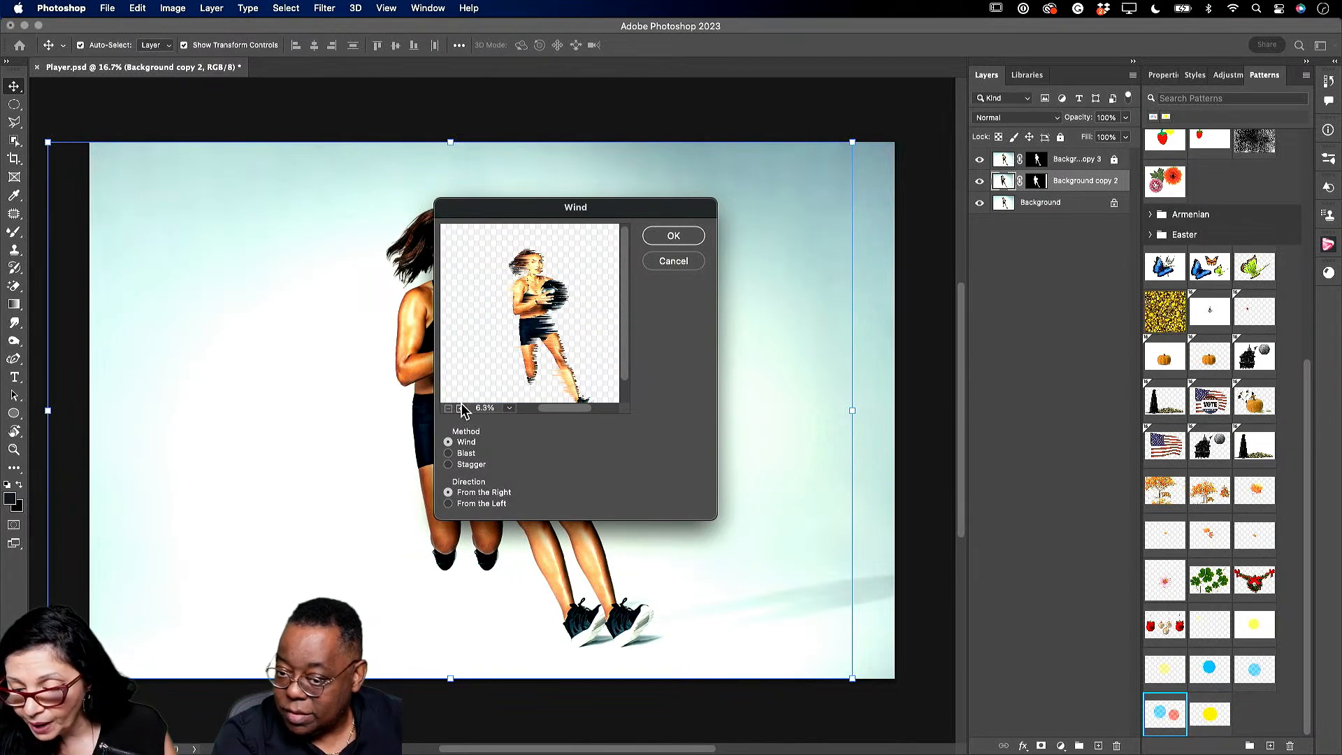
left_click(460, 409)
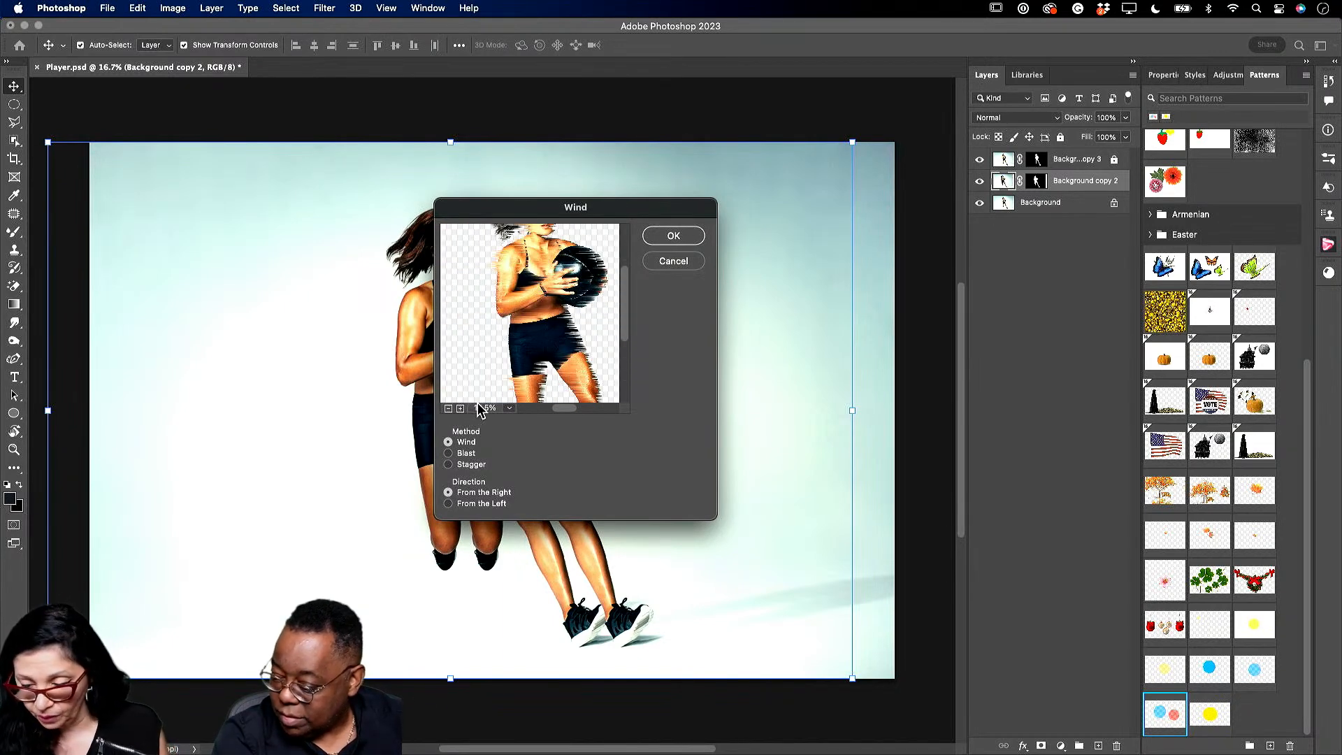
left_click(448, 503)
left_click_drag(599, 210, 821, 217)
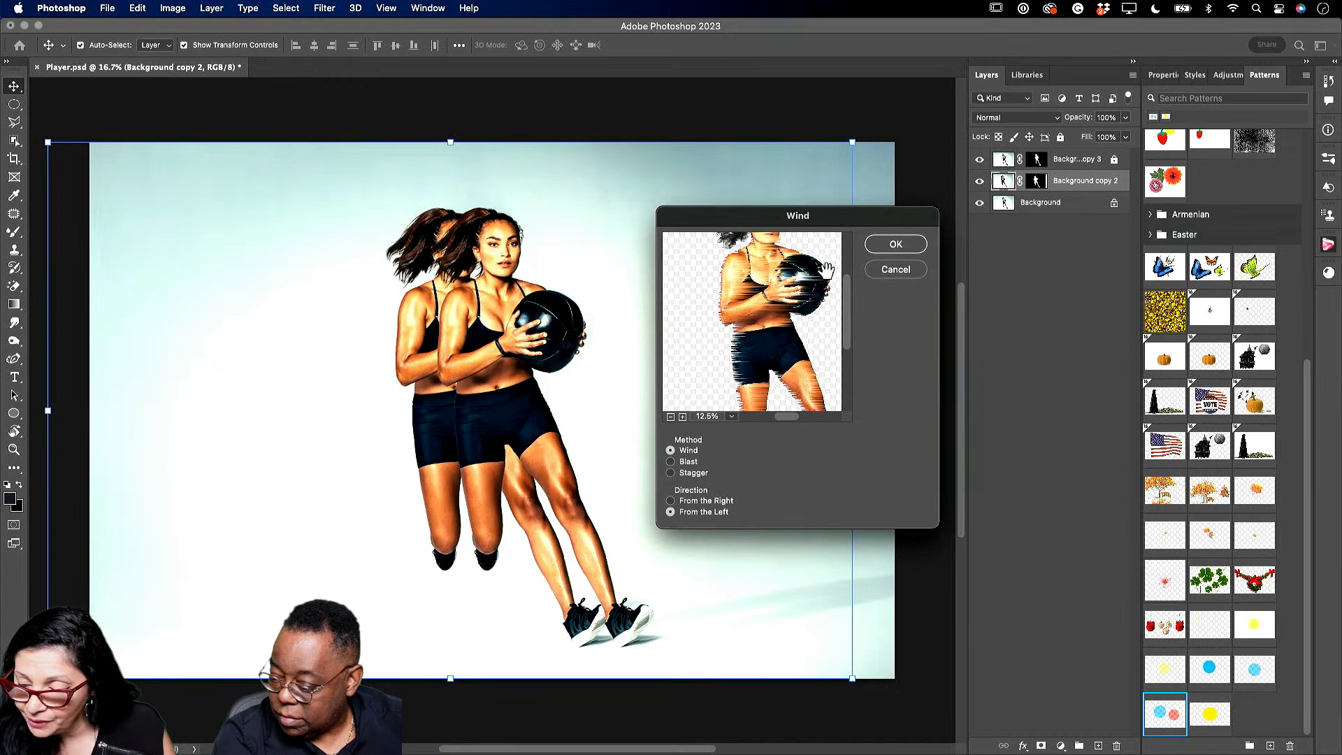
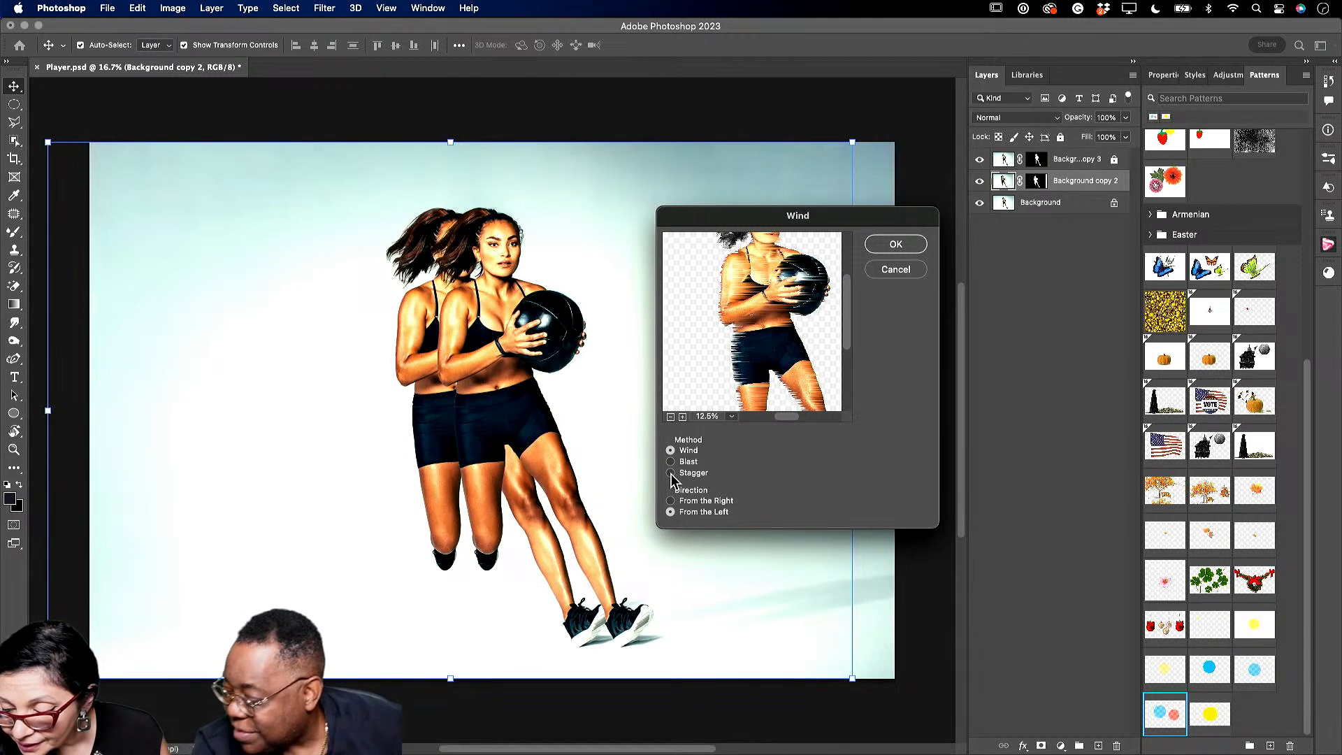
Preview the Stagger method, then choose Blast and apply the Wind filter to Background copy 2.
left_click(671, 473)
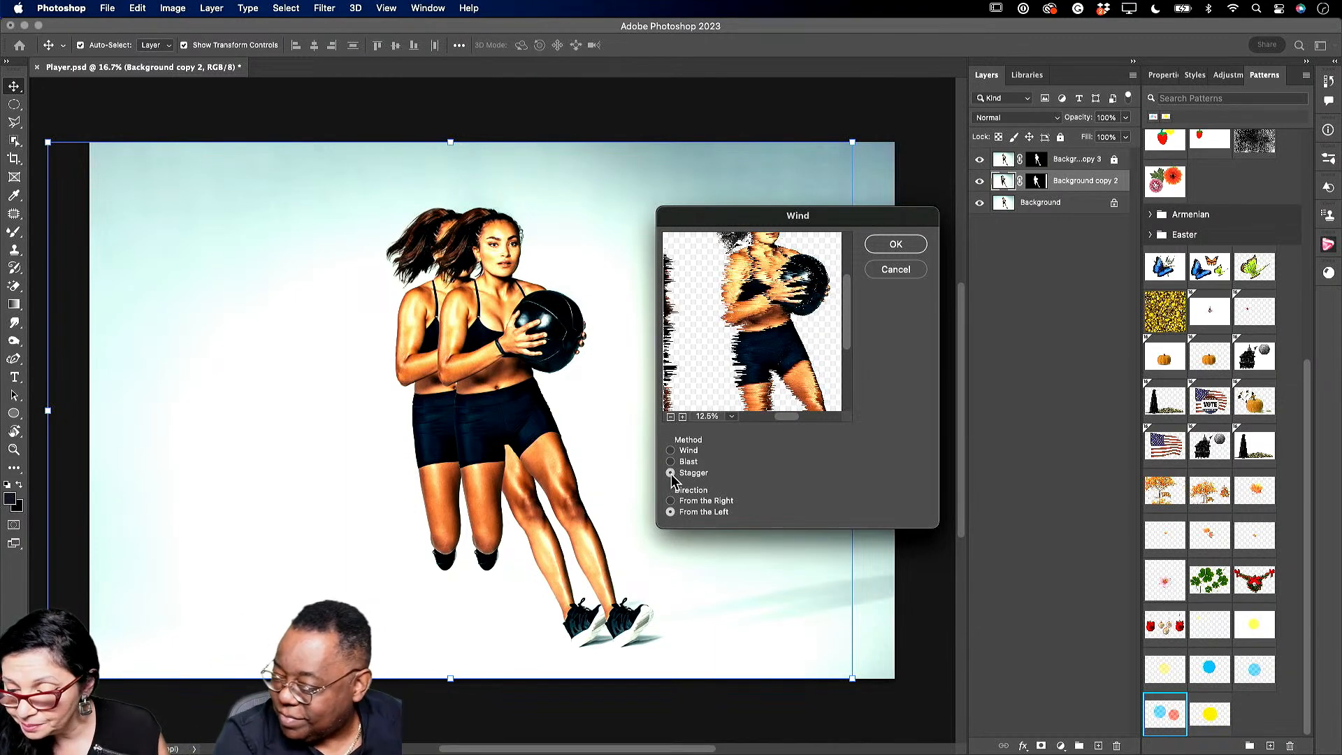
left_click(671, 460)
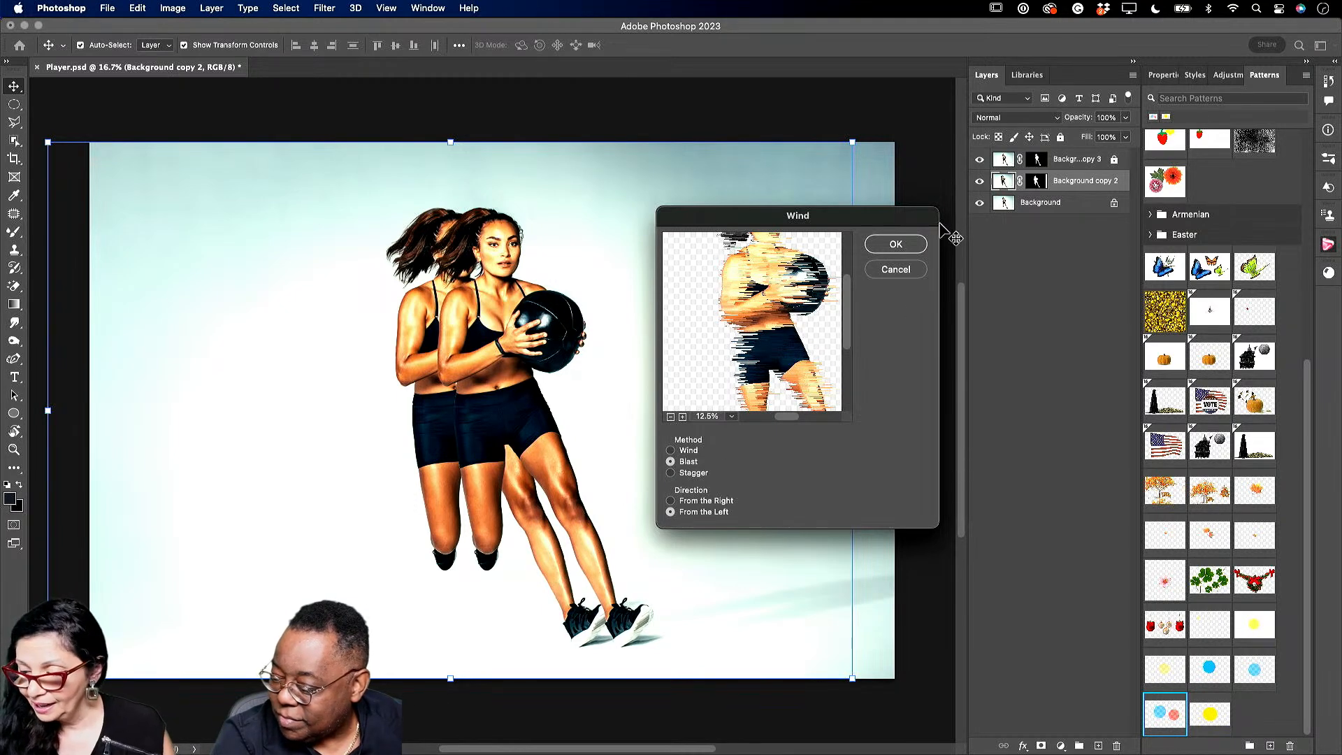
left_click(906, 245)
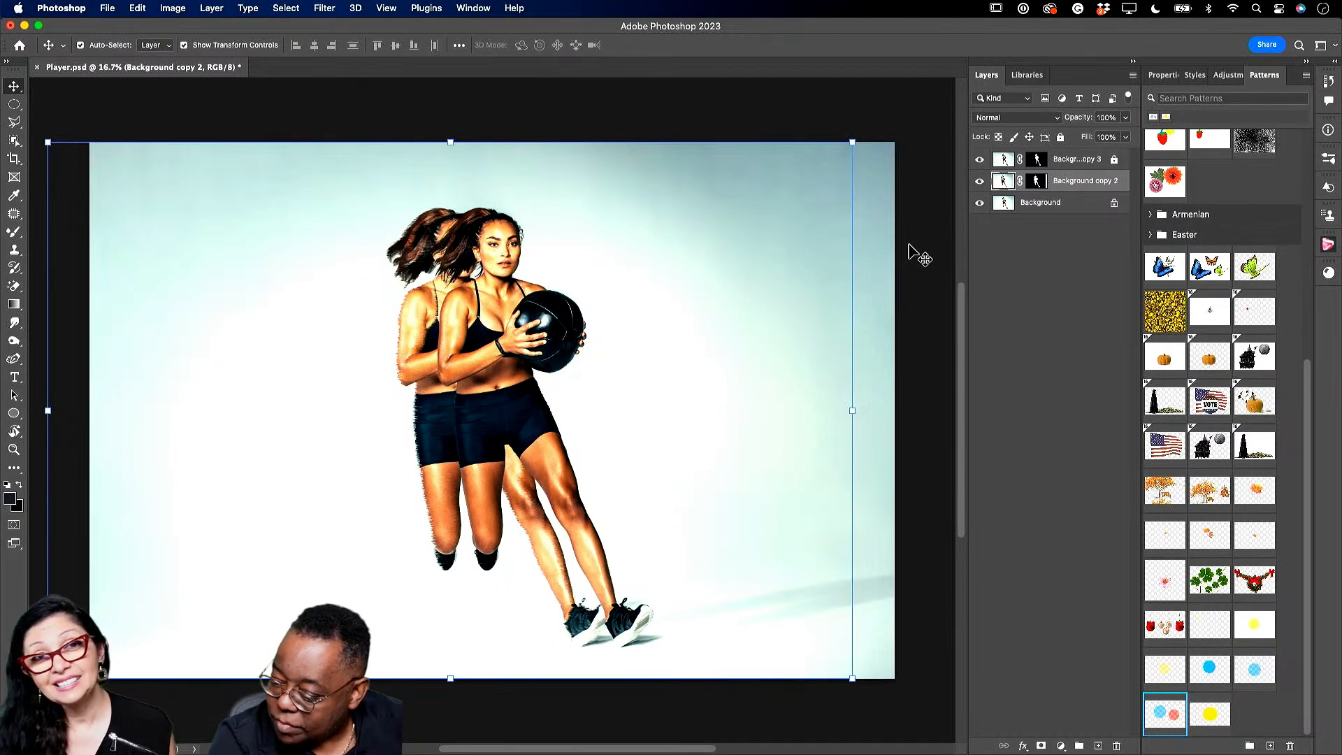
Reapply the last Wind filter four more times to Background copy 2 to strengthen the streaks.
left_click(323, 8)
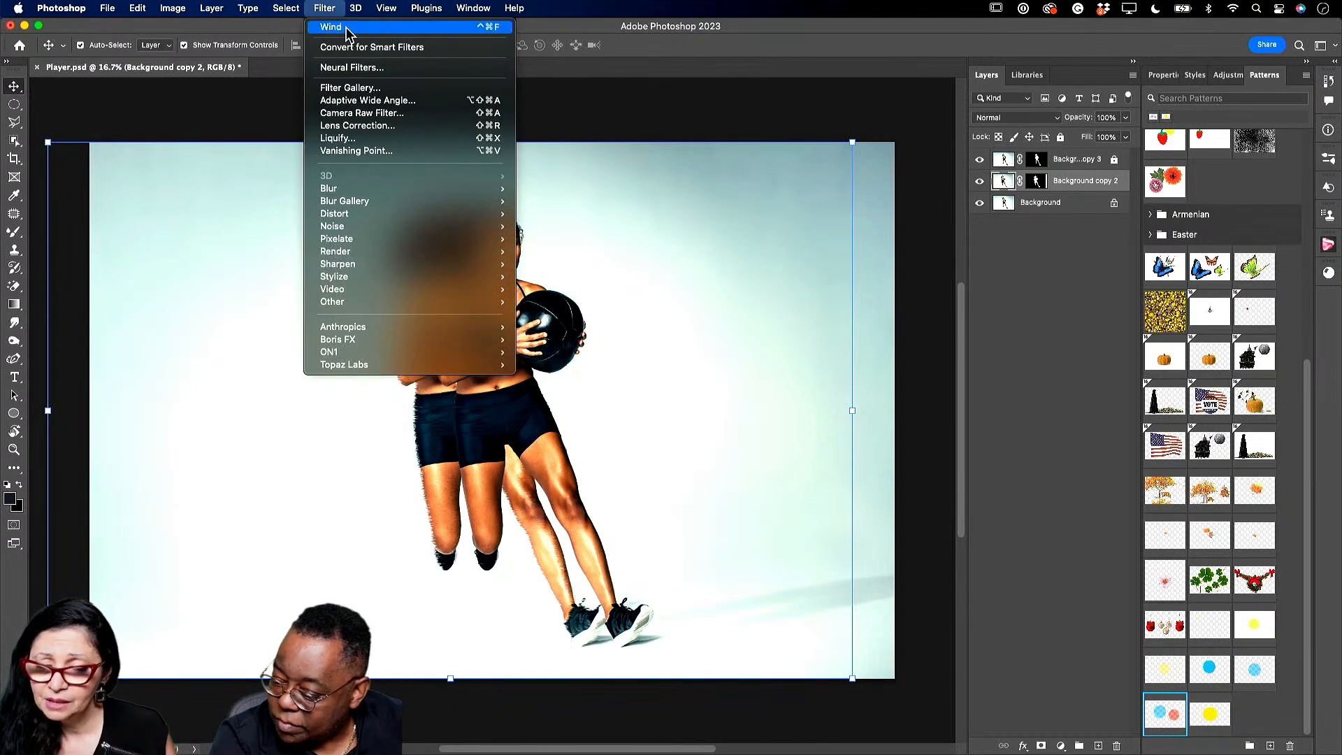
left_click(346, 28)
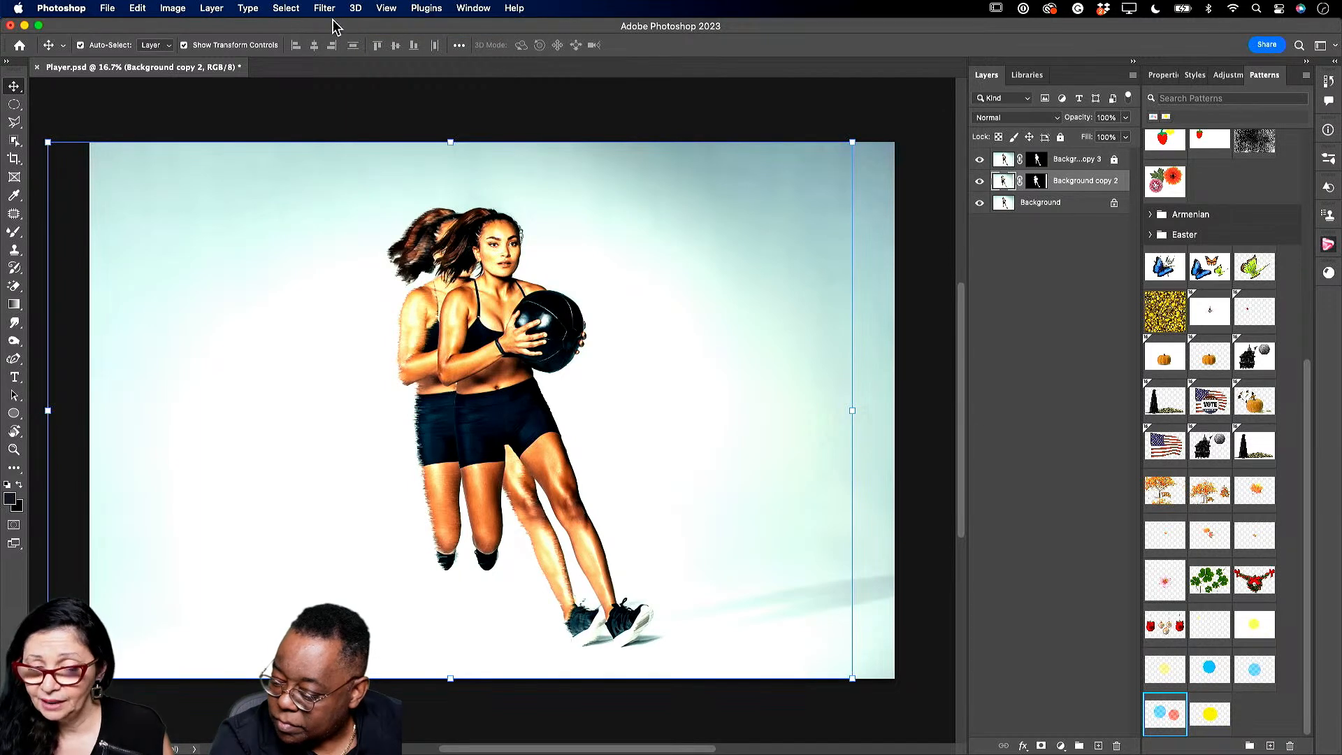
left_click(321, 9)
left_click(324, 26)
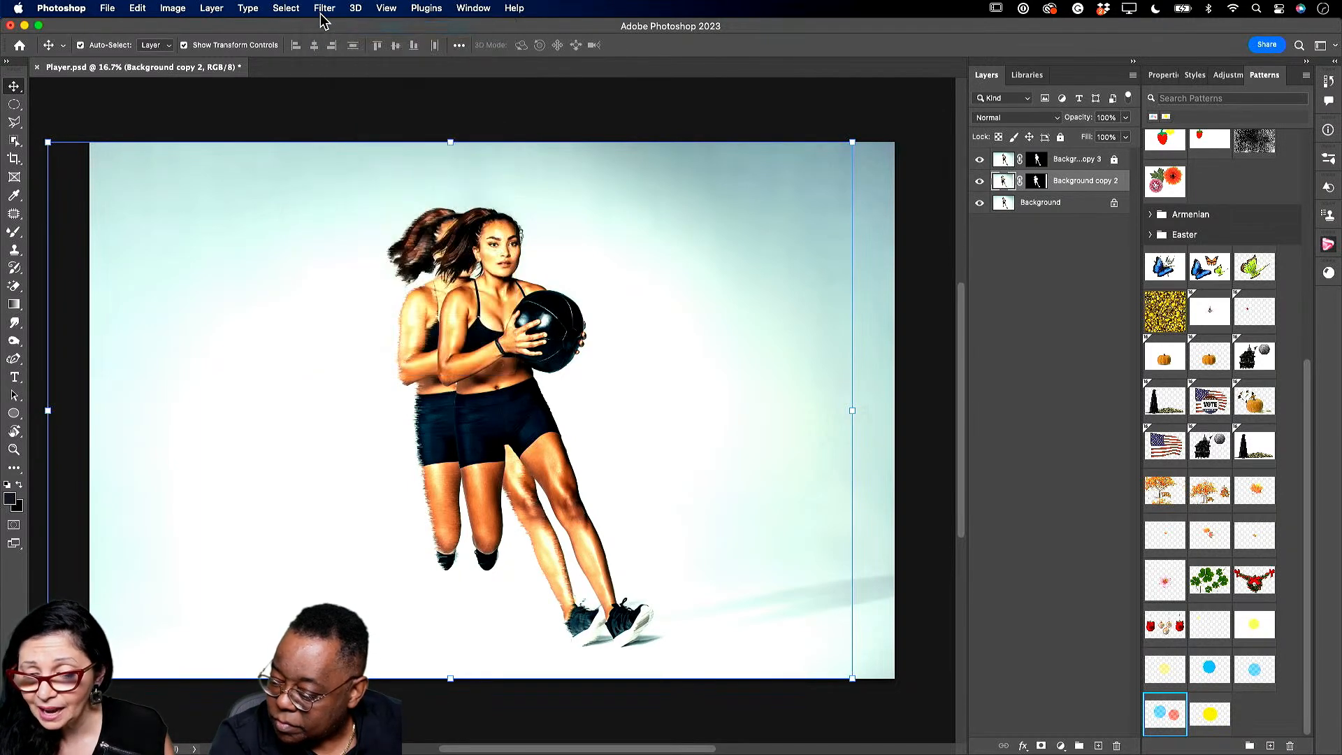
left_click(323, 8)
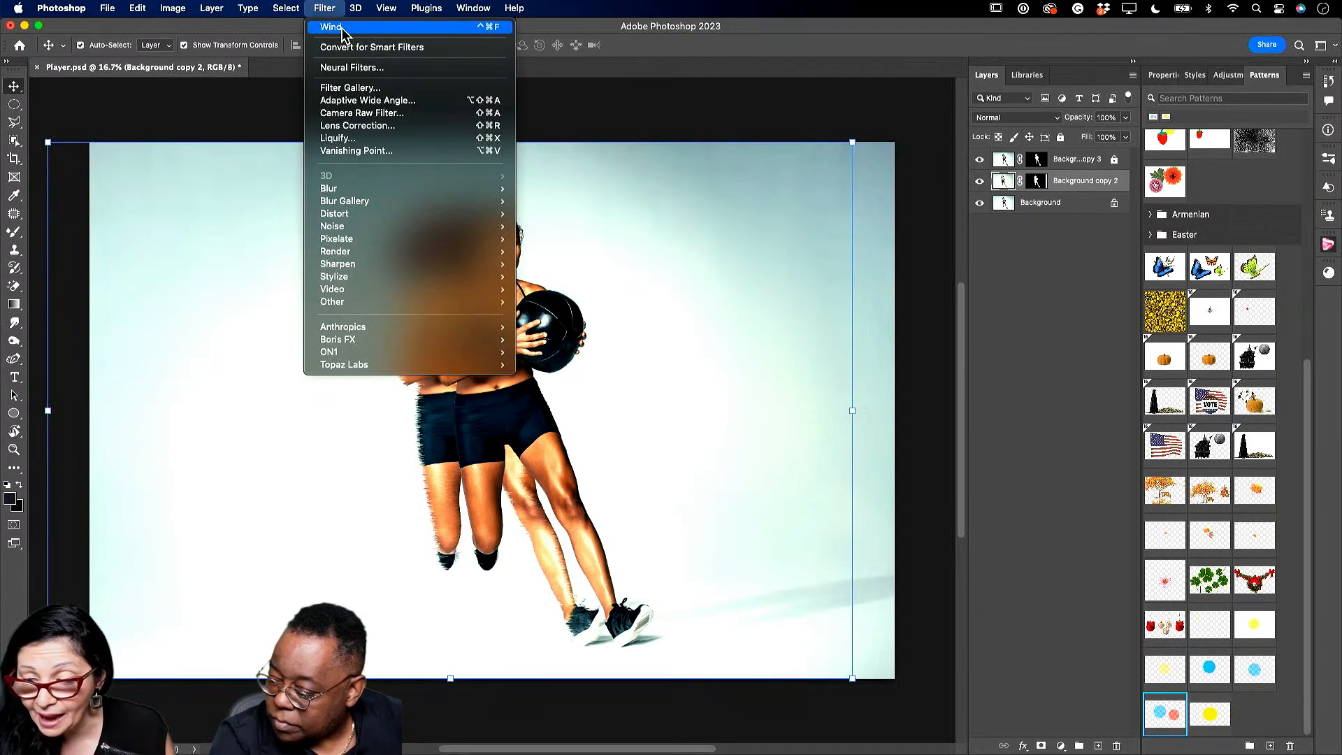
left_click(343, 31)
left_click(324, 9)
left_click(339, 31)
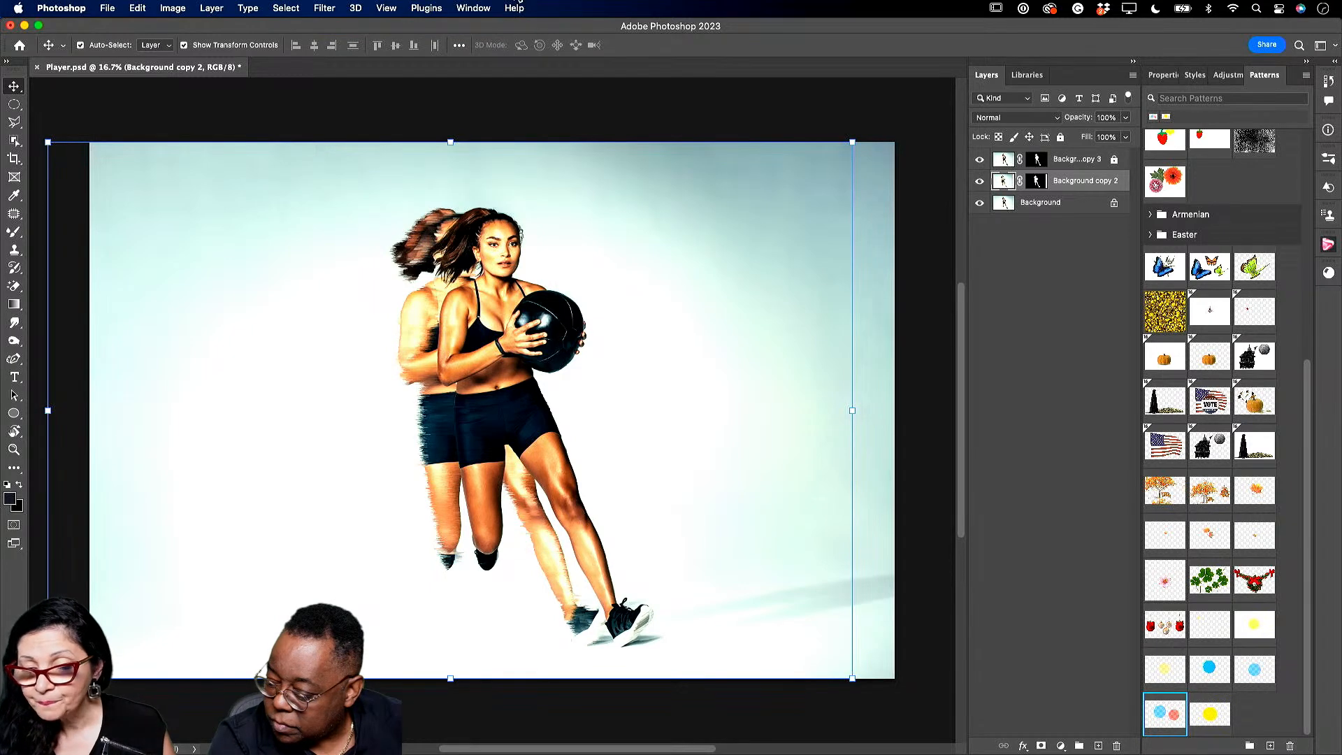
Apply a Motion Blur to Background copy 2 with an angle of -21° and a distance of 46 pixels.
left_click(324, 8)
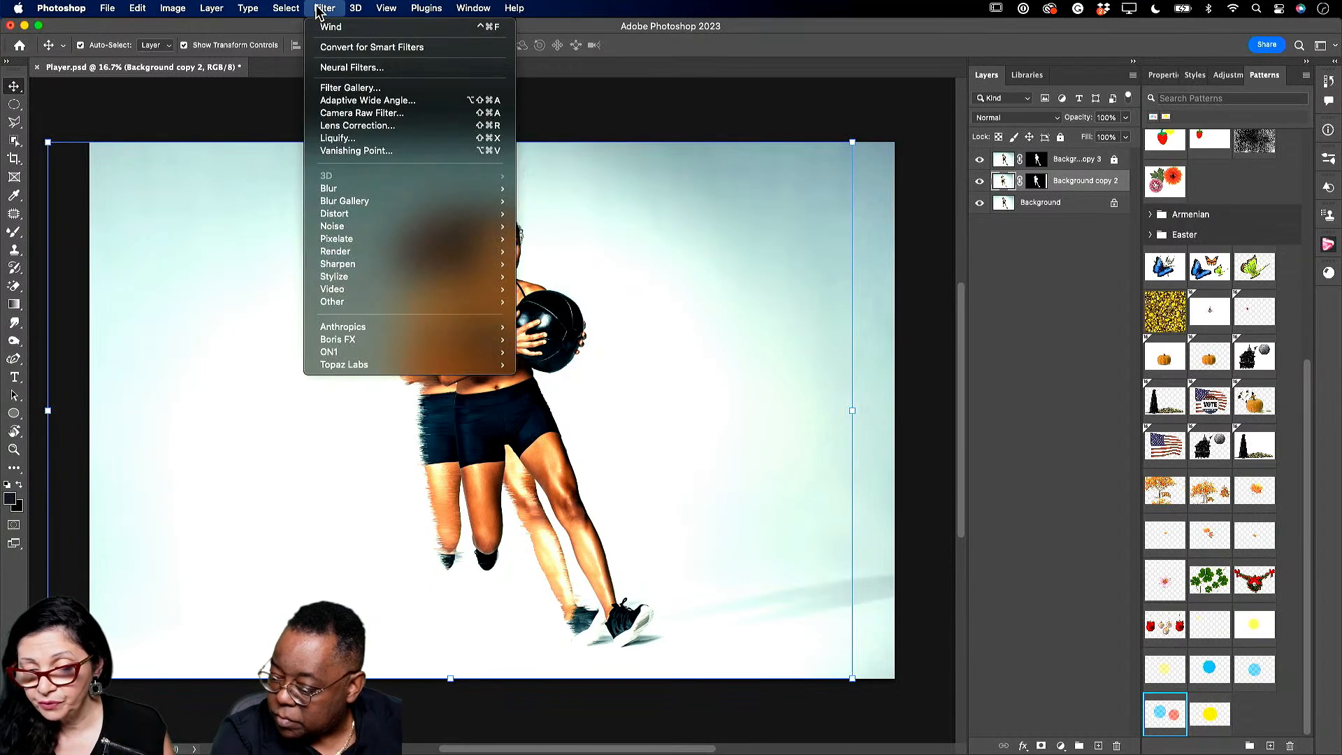
mouse_move(474, 193)
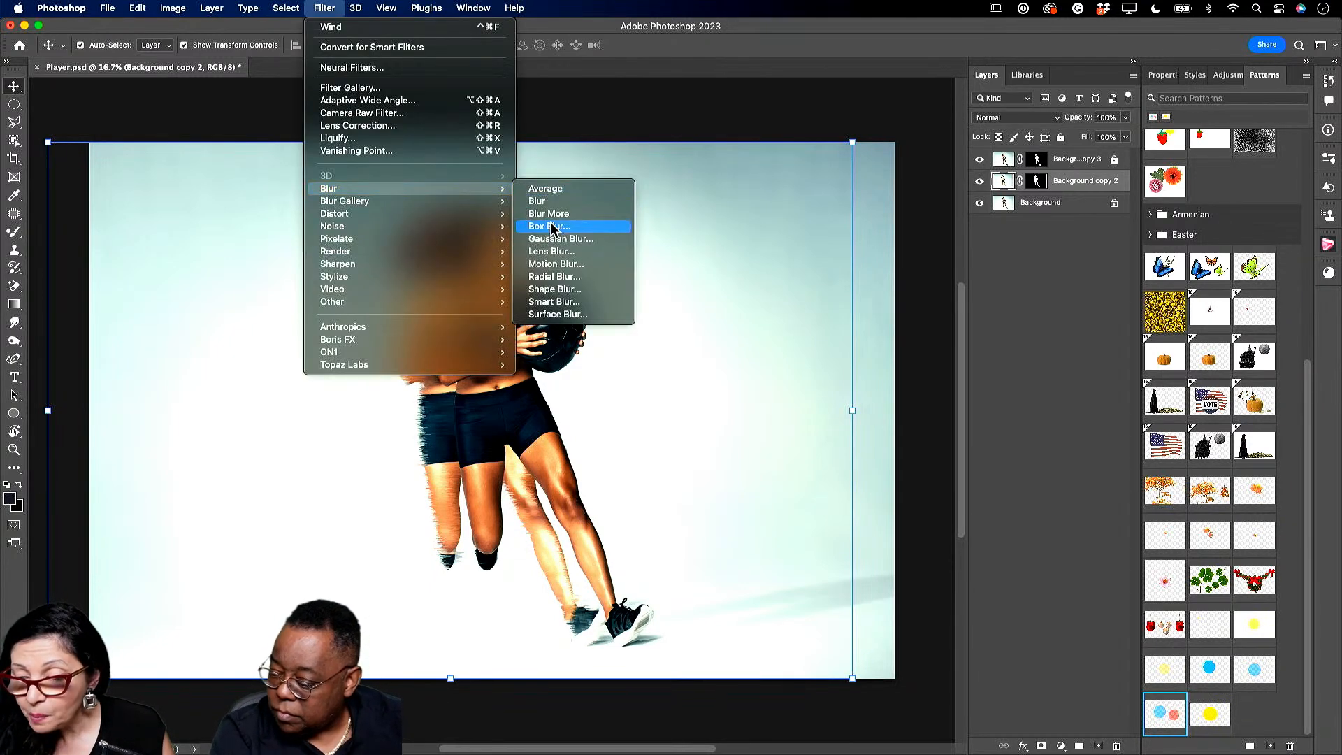
left_click(556, 264)
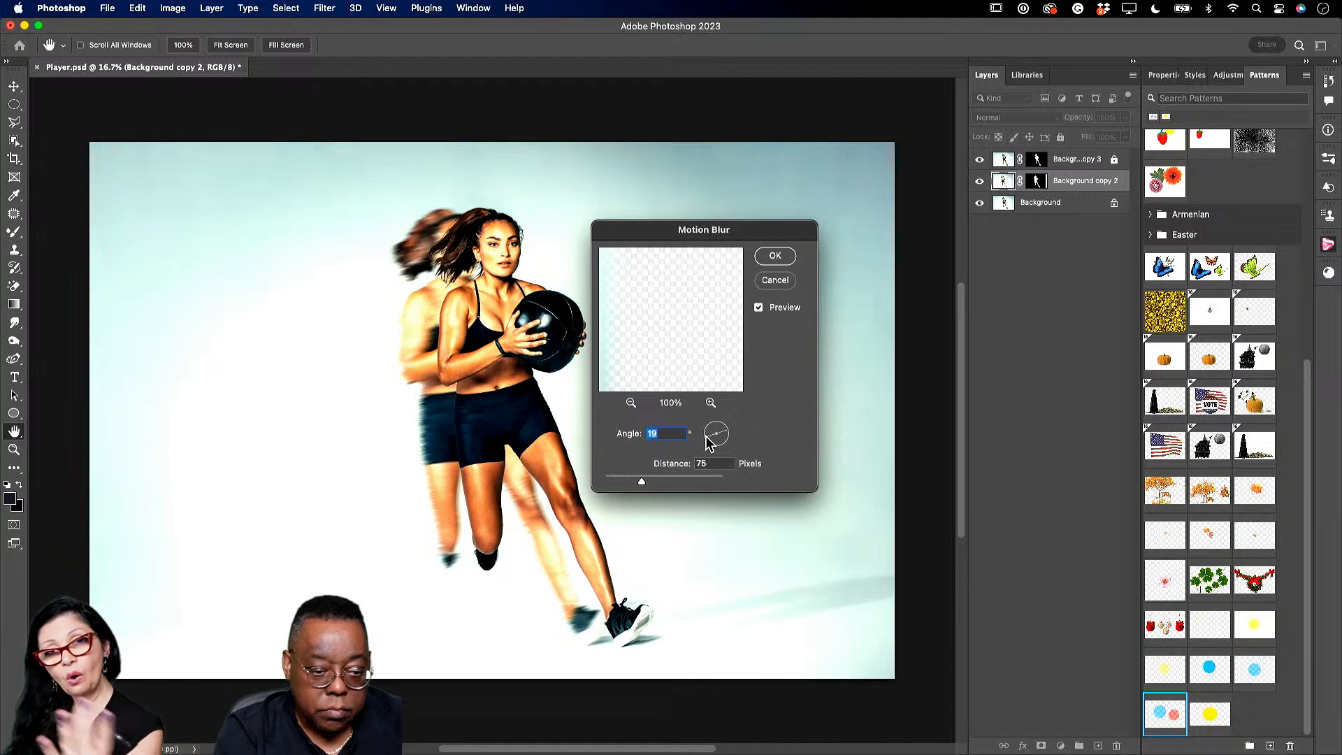
left_click_drag(709, 442, 709, 433)
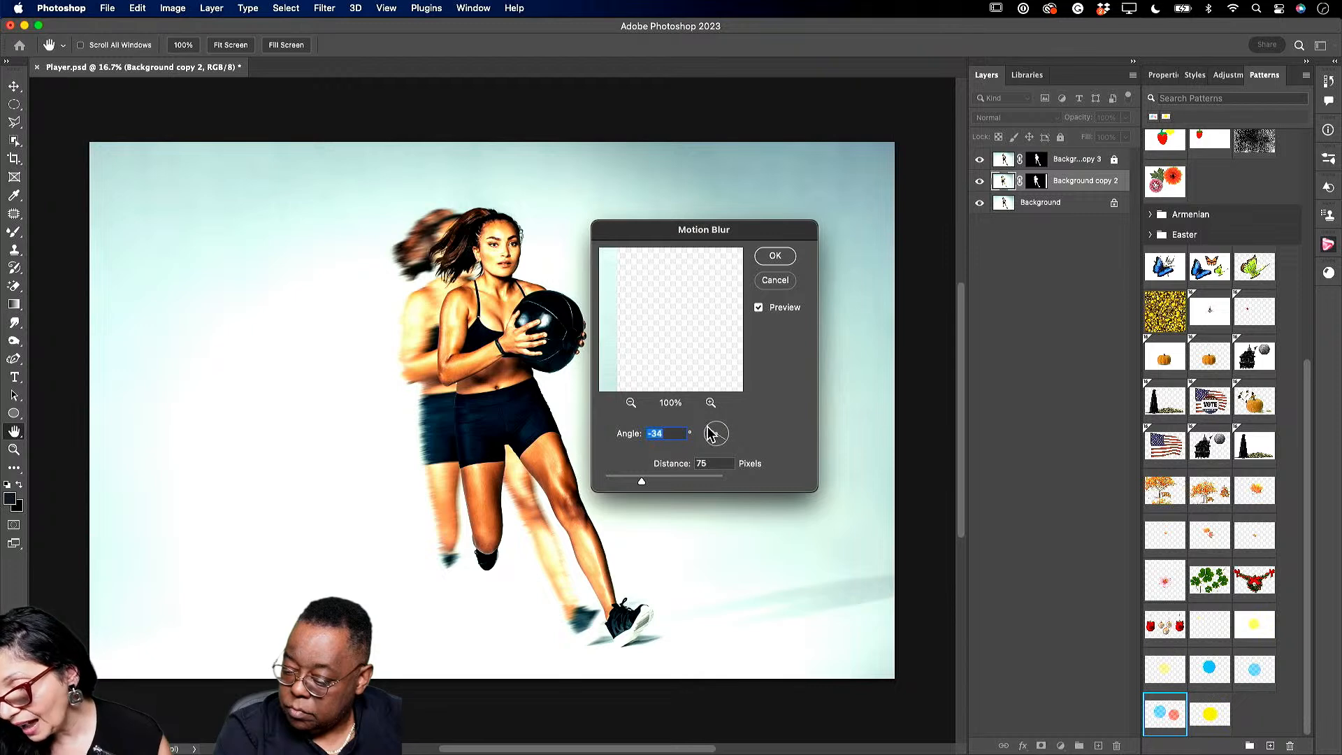
left_click_drag(711, 434, 712, 434)
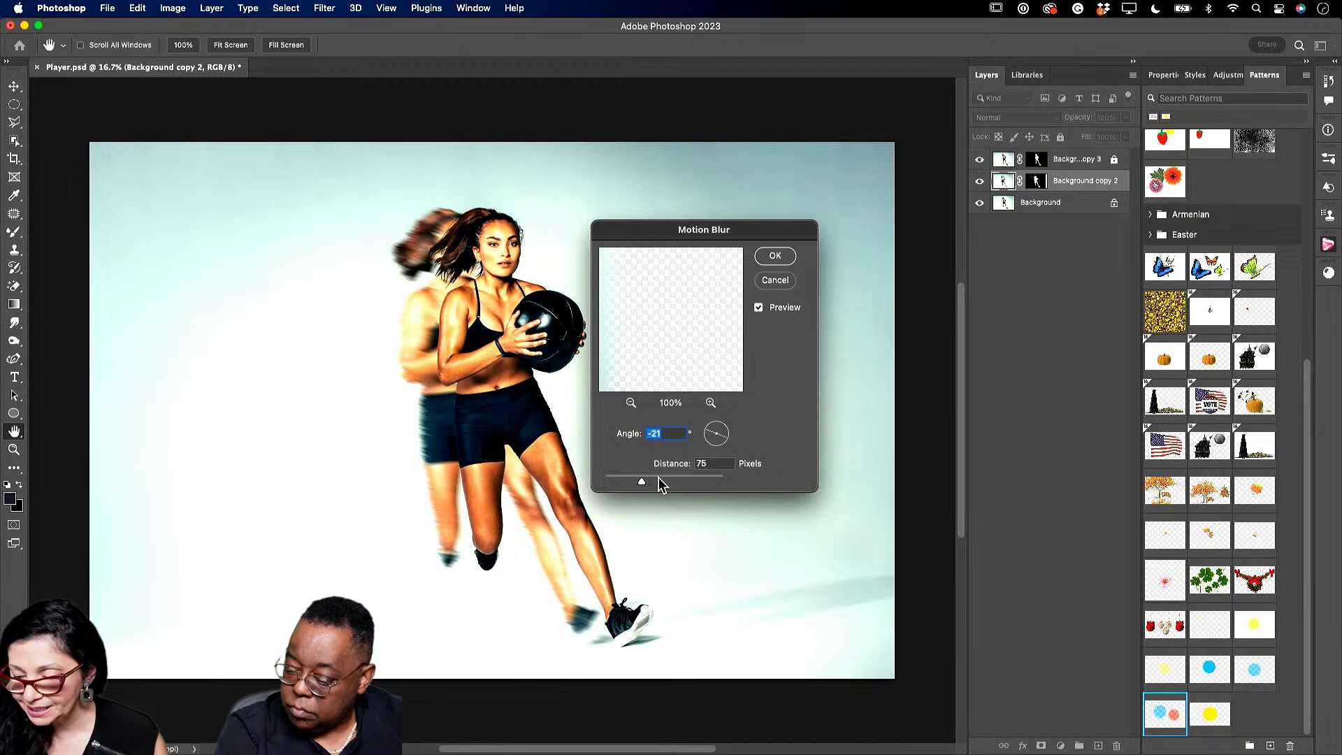
mouse_move(642, 481)
left_mouse_down()
mouse_move(653, 481)
mouse_move(635, 484)
left_mouse_up()
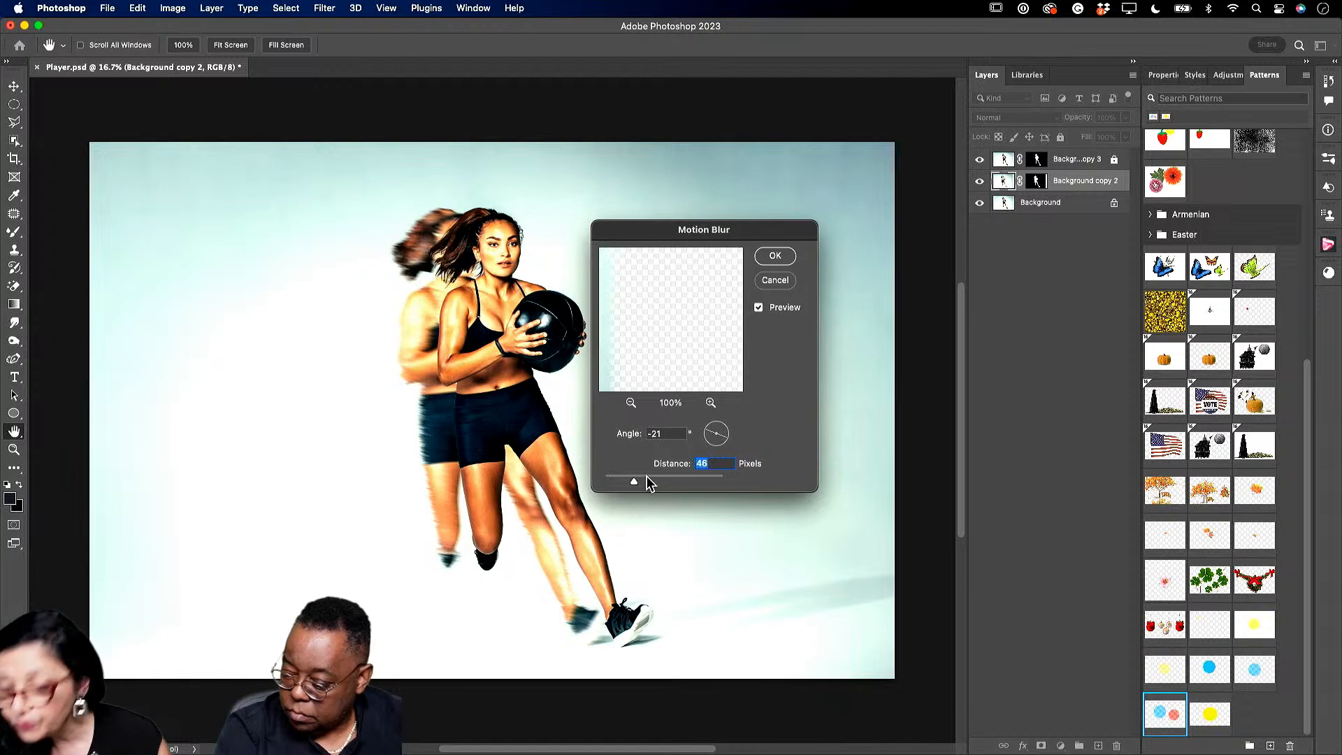
left_click(775, 256)
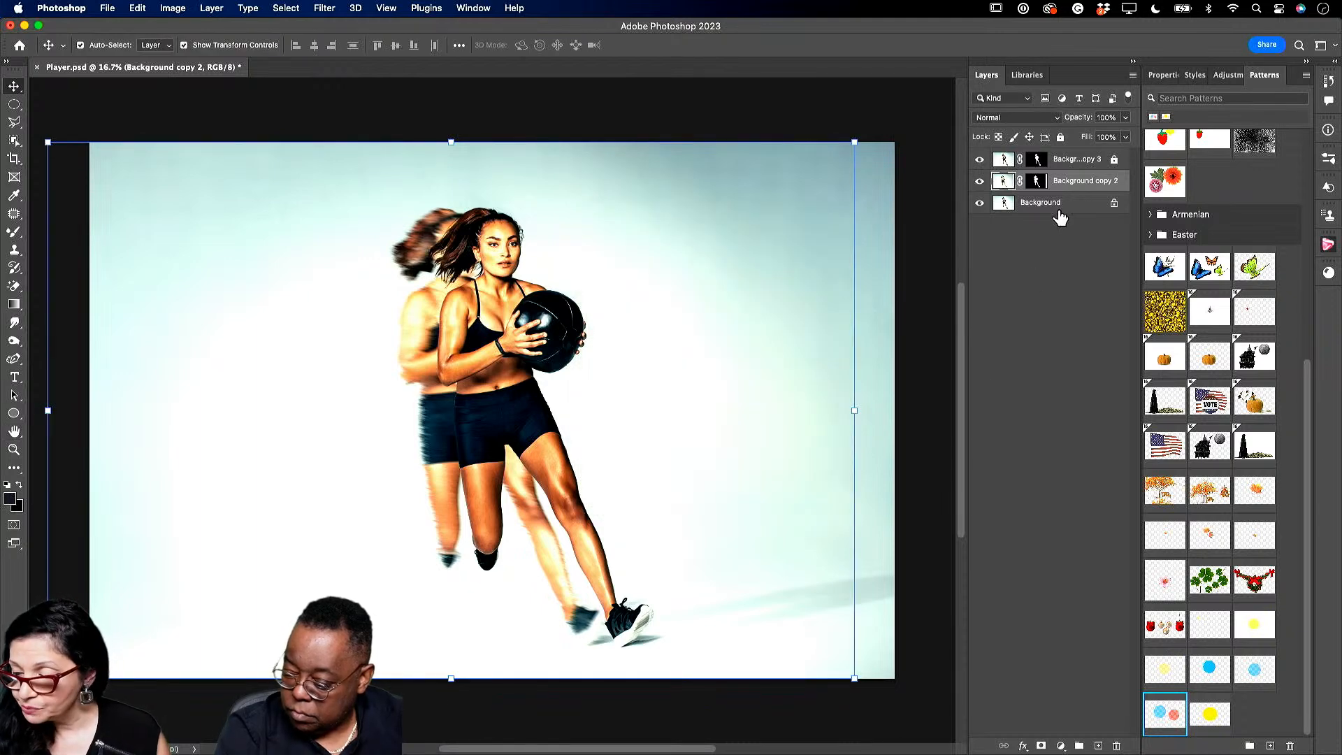
Duplicate the wind-blurred Background copy 2 layer and fully lock the duplicate.
left_click_drag(1067, 180, 1098, 745)
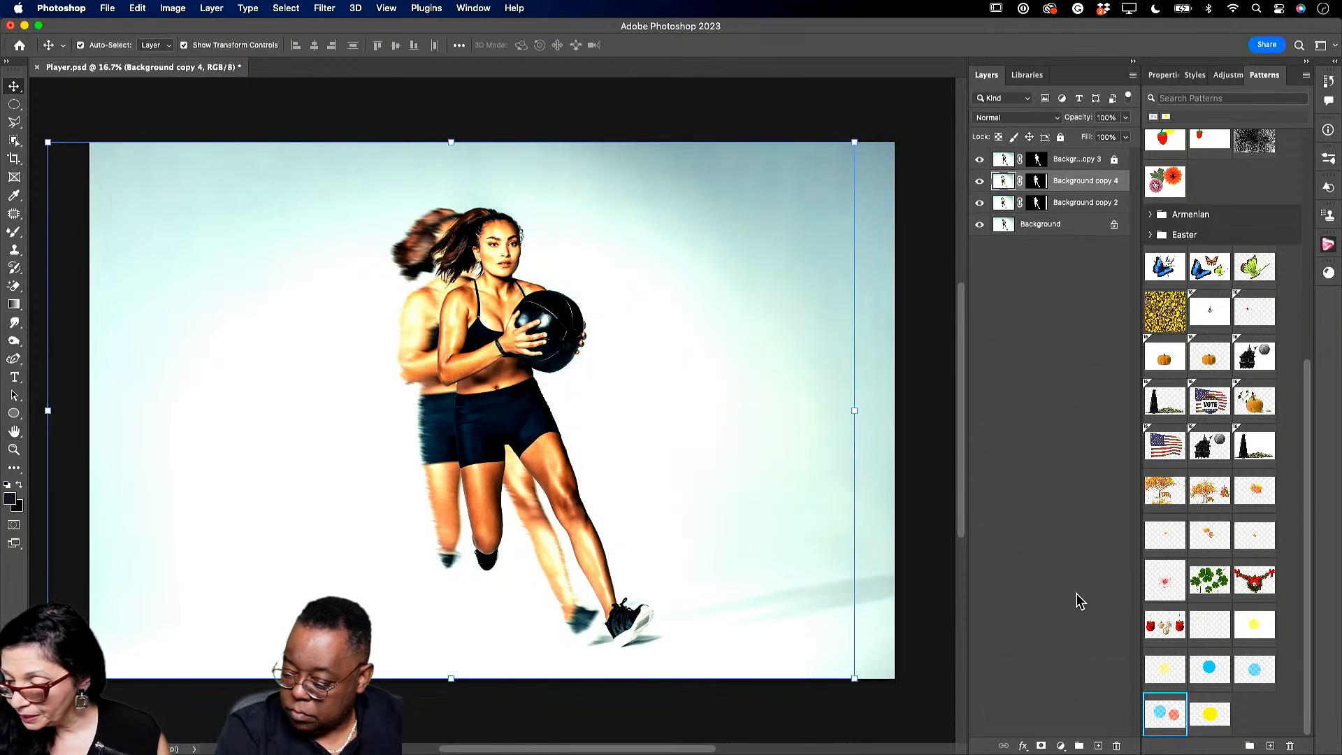
left_click(1061, 137)
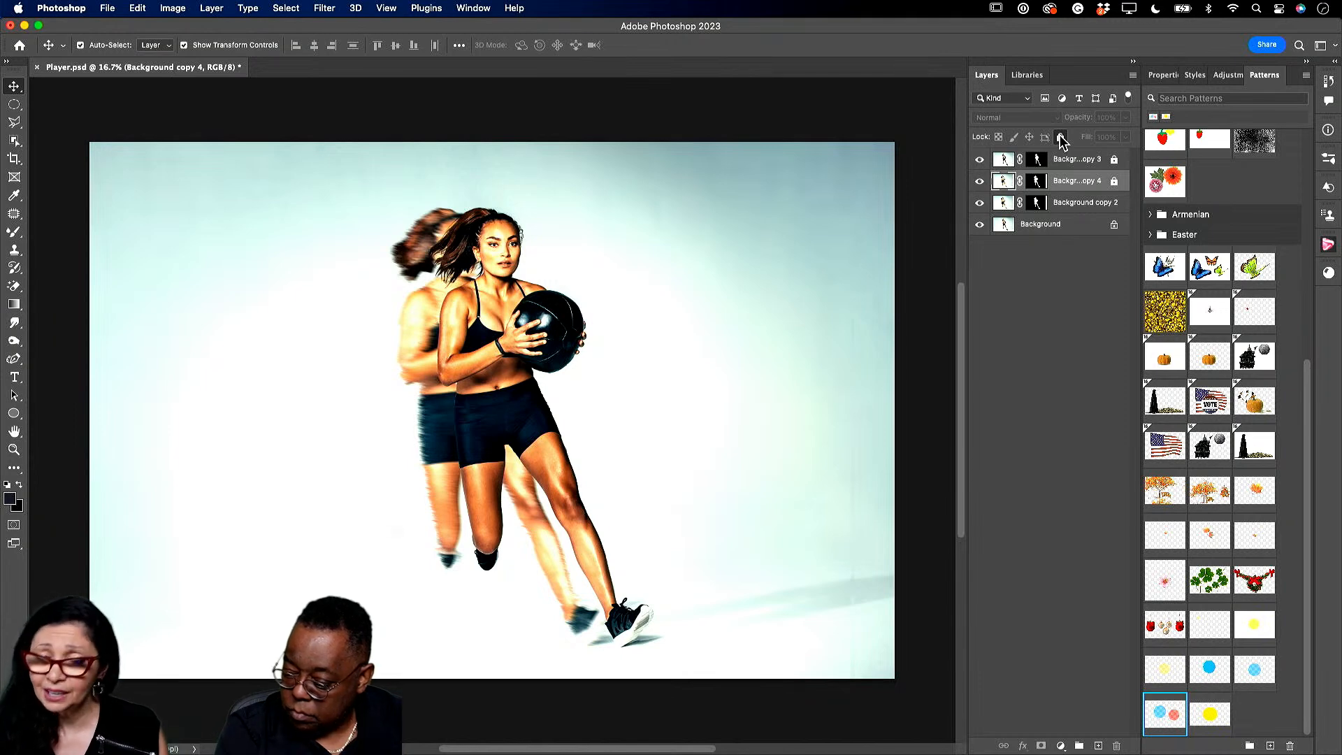
Move the player on Background copy 2 farther left and apply a Motion Blur with a -21° angle and 90-pixel distance.
left_click(1072, 211)
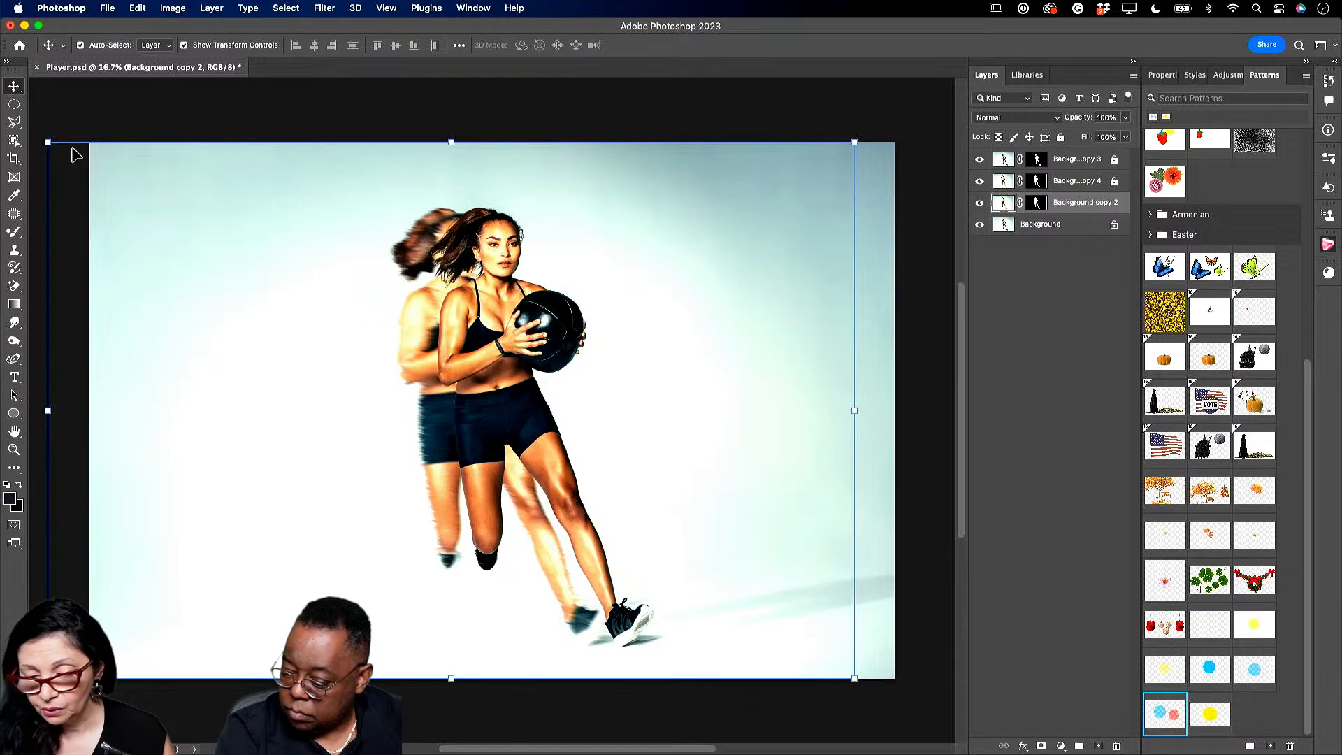
left_click_drag(427, 411, 380, 404)
left_click(324, 8)
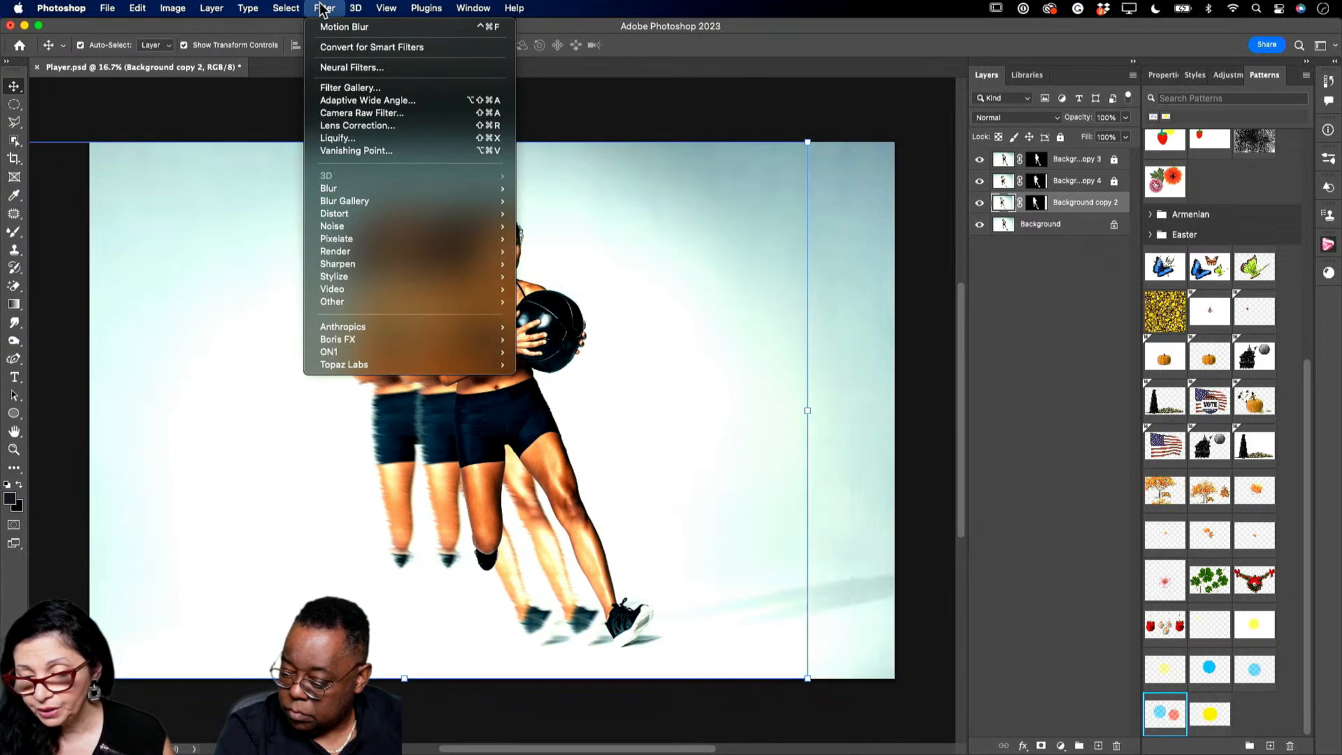
mouse_move(362, 203)
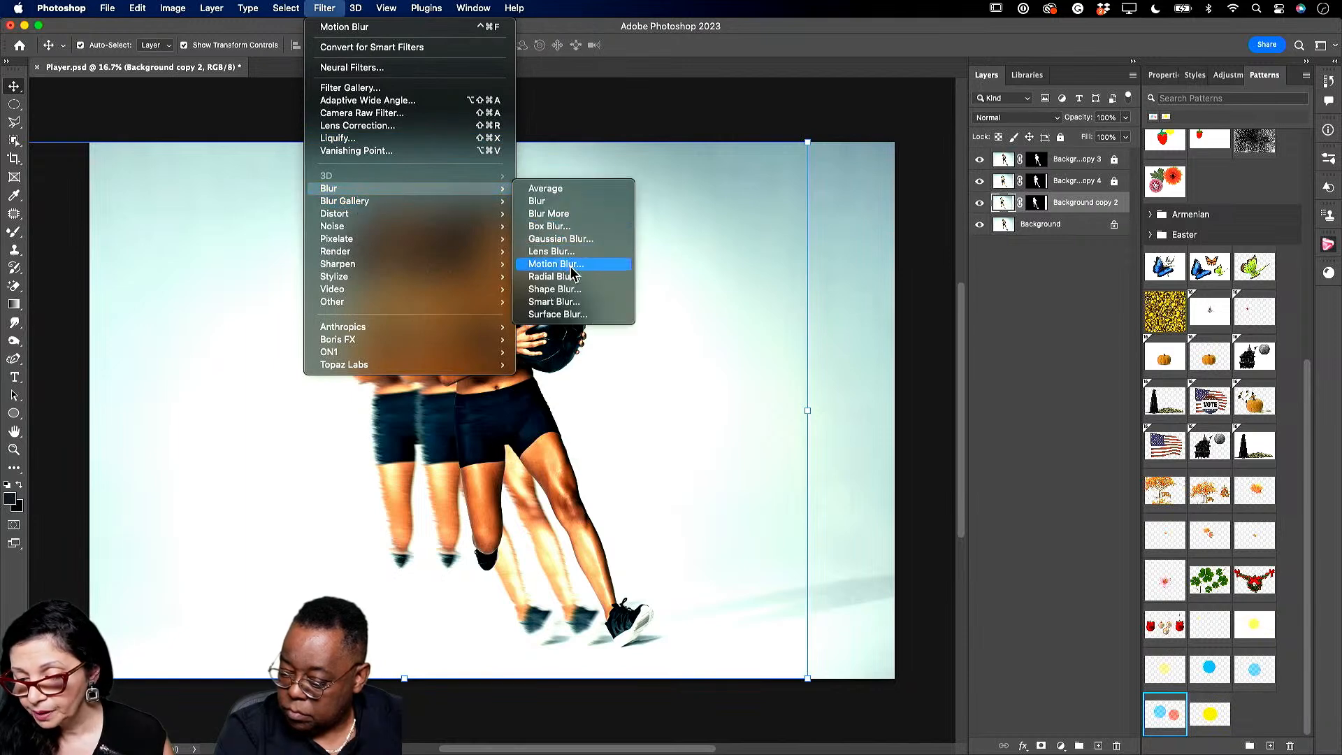
left_click(556, 264)
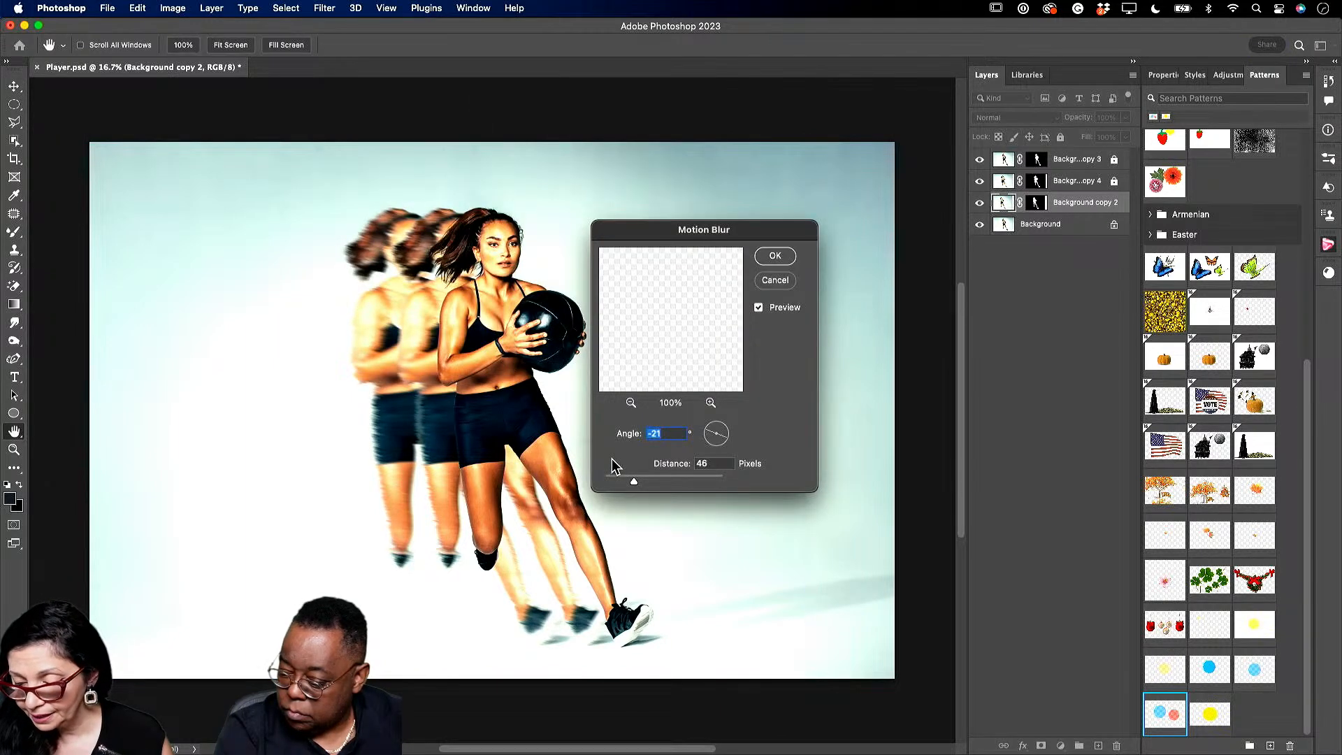
left_click_drag(631, 479, 645, 481)
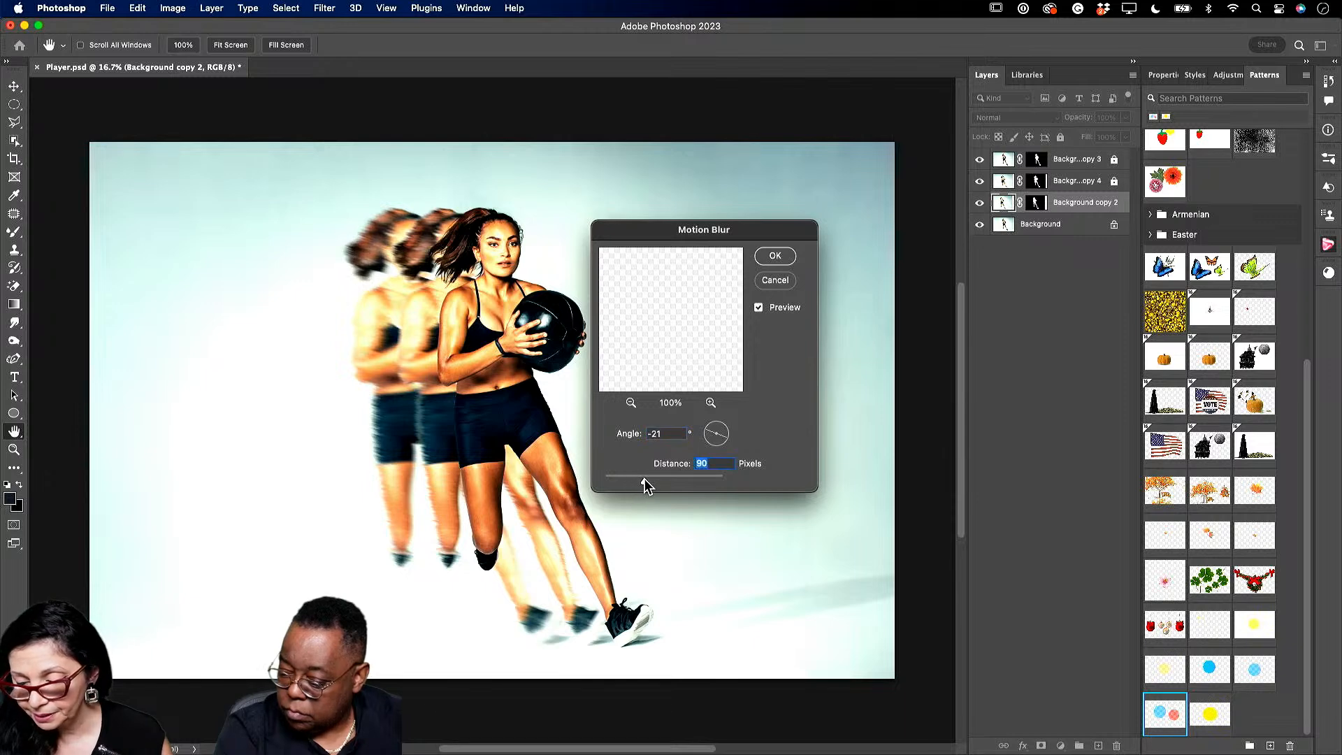
left_click(775, 256)
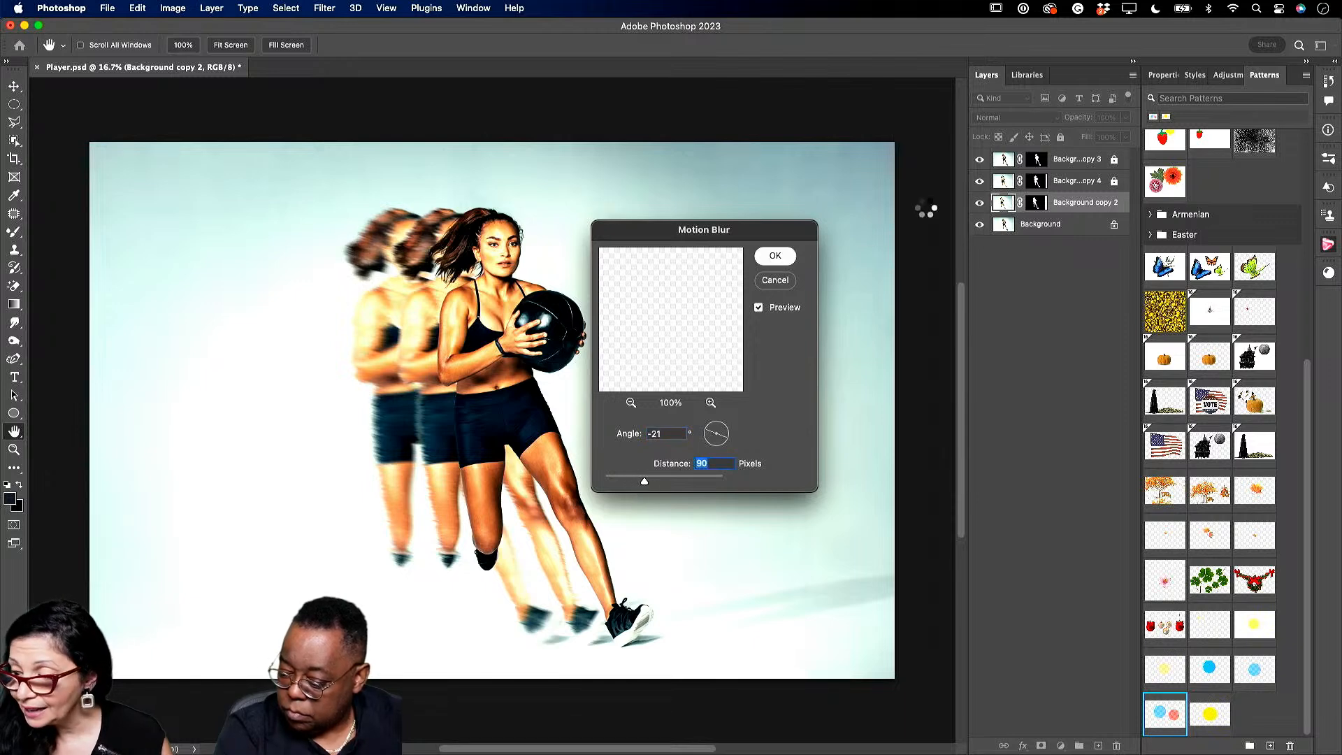
Lower the opacity of the Background copy 2 layer to 73%.
left_click(1125, 119)
left_click_drag(1128, 137, 1109, 138)
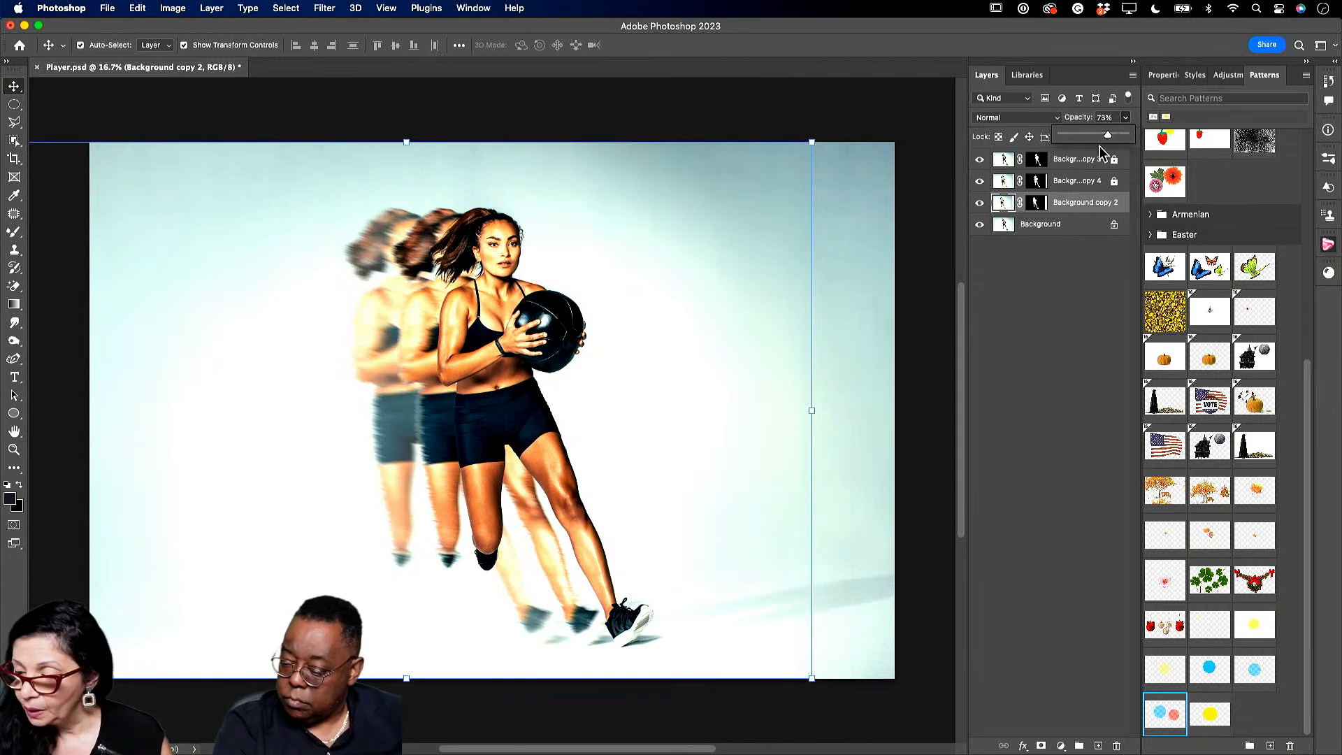
Unlock the Background copy 4 layer, set its opacity to 93%, and select the Background layer.
left_click(1118, 181)
left_click(1094, 181)
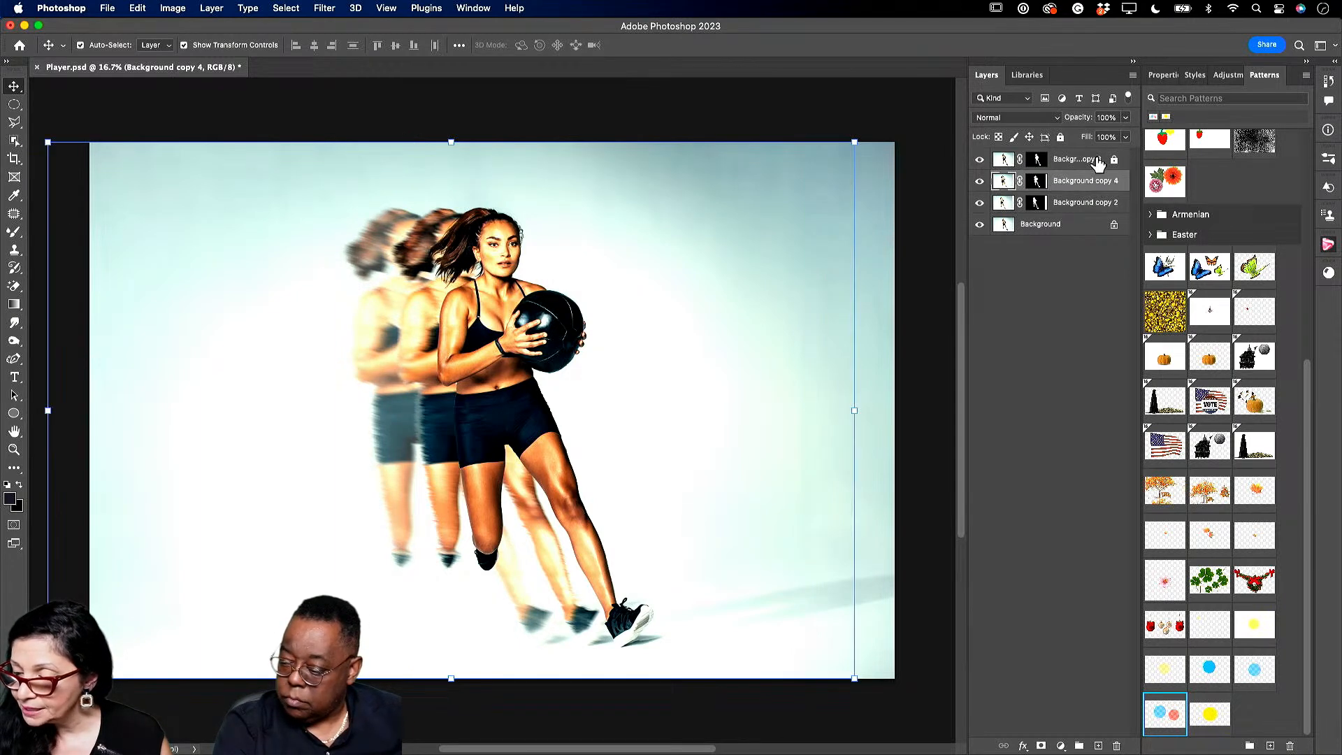
left_click(1126, 117)
left_click_drag(1126, 137, 1128, 137)
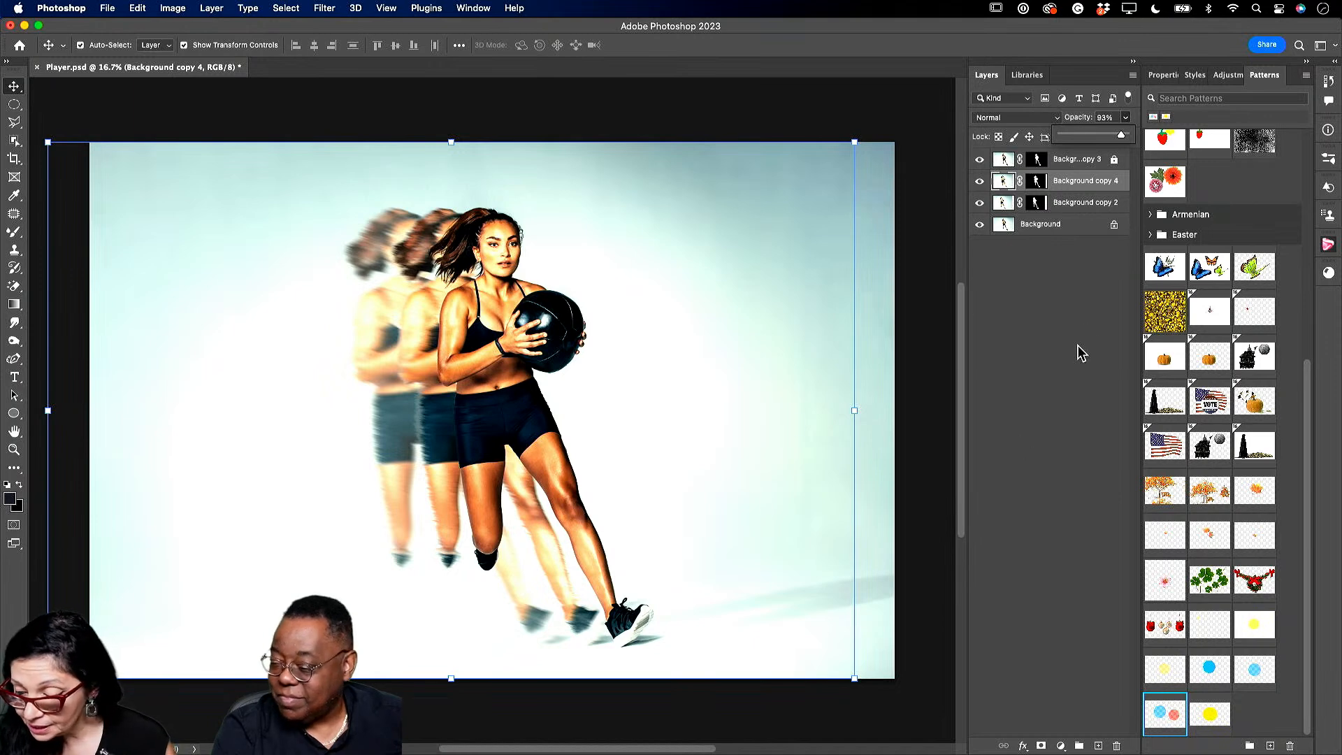
left_click(1087, 231)
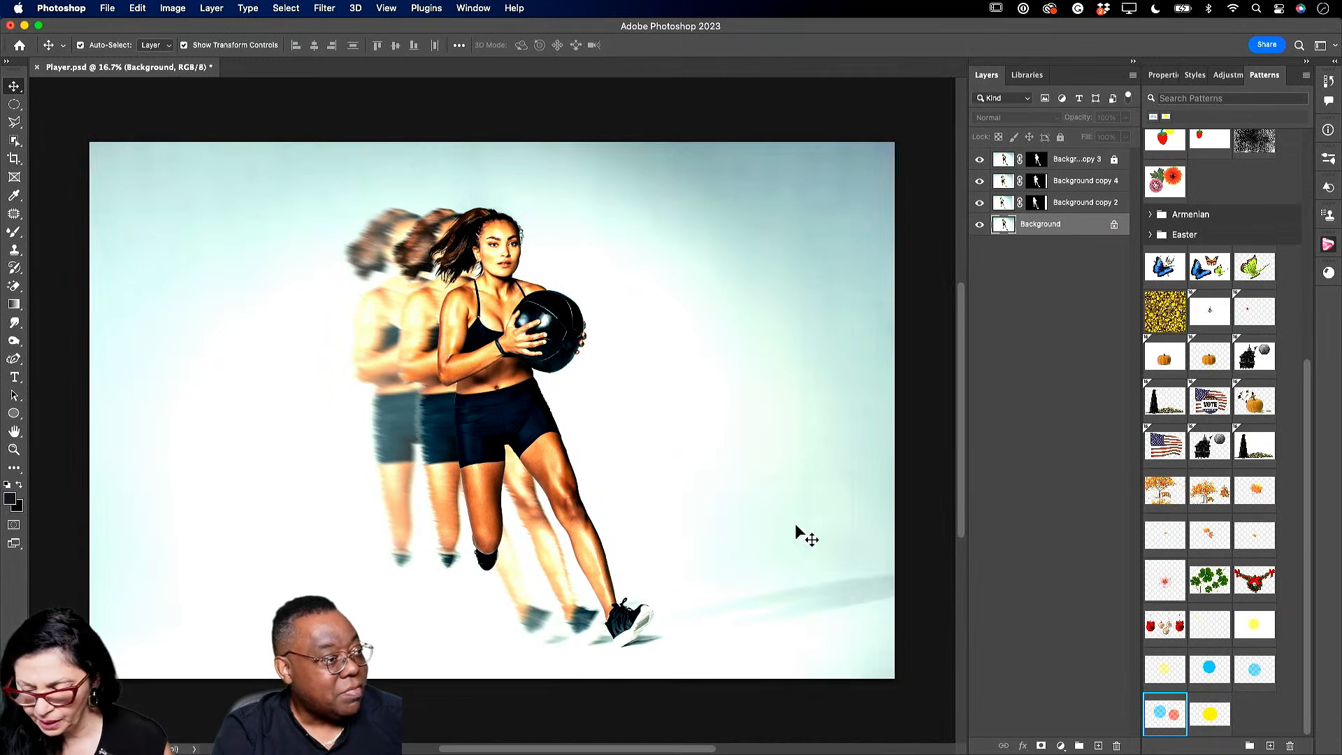
Unlock the Background copy 3 layer and select it together with Background copy 4 and Background copy 2.
left_click(1085, 165)
left_click(1078, 190, "shift")
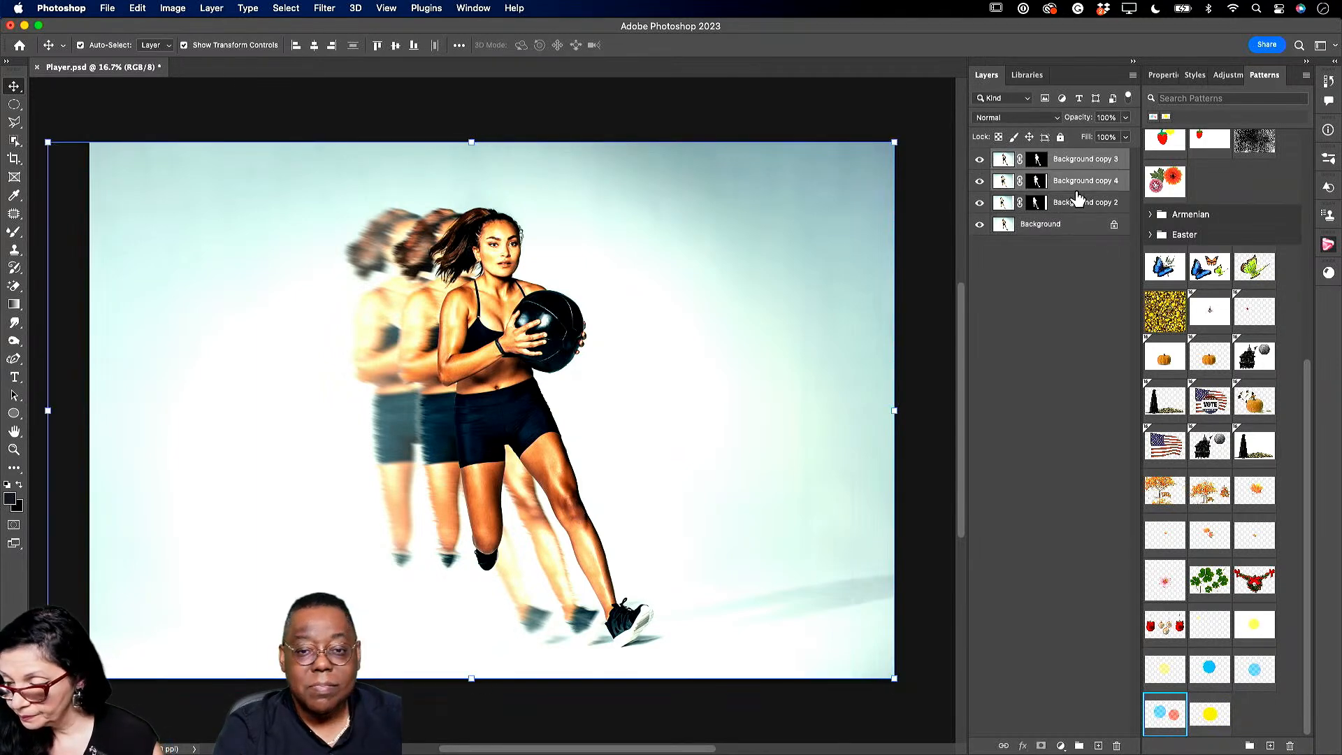
left_click(1079, 203, "shift")
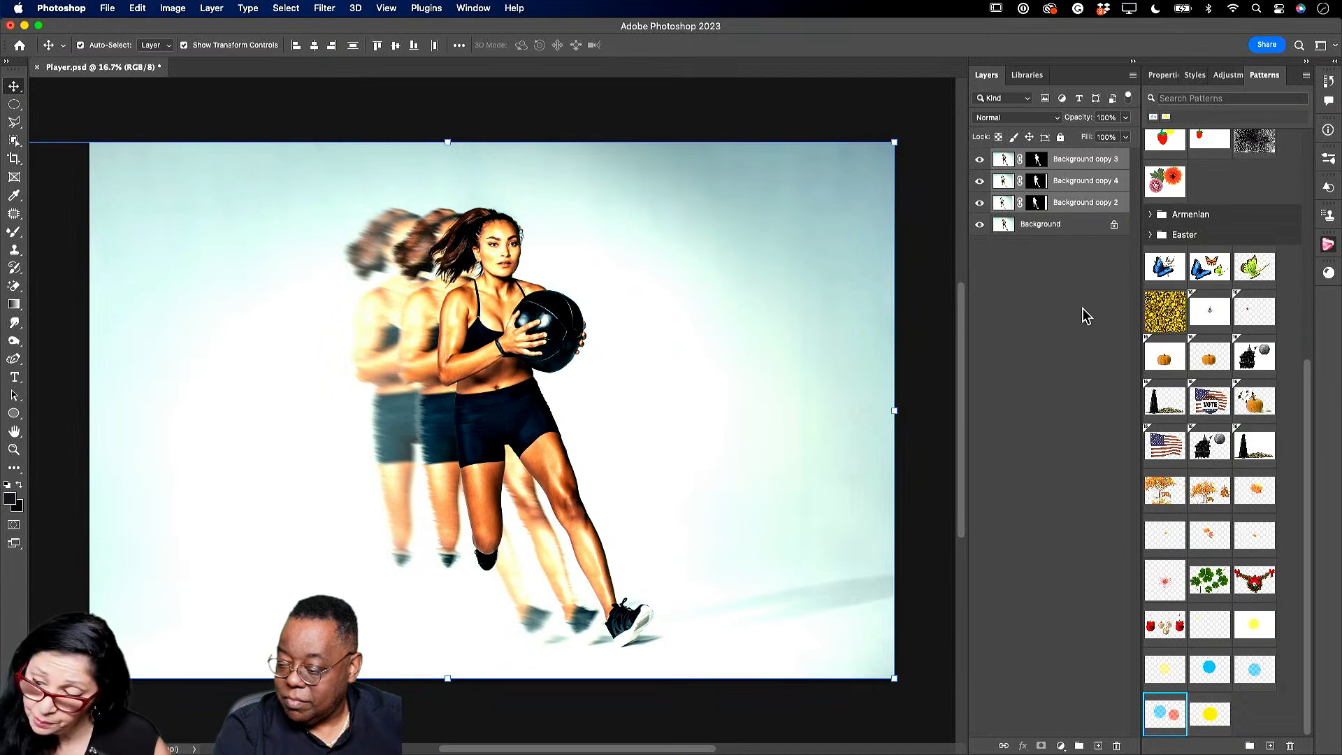
left_click(1070, 204)
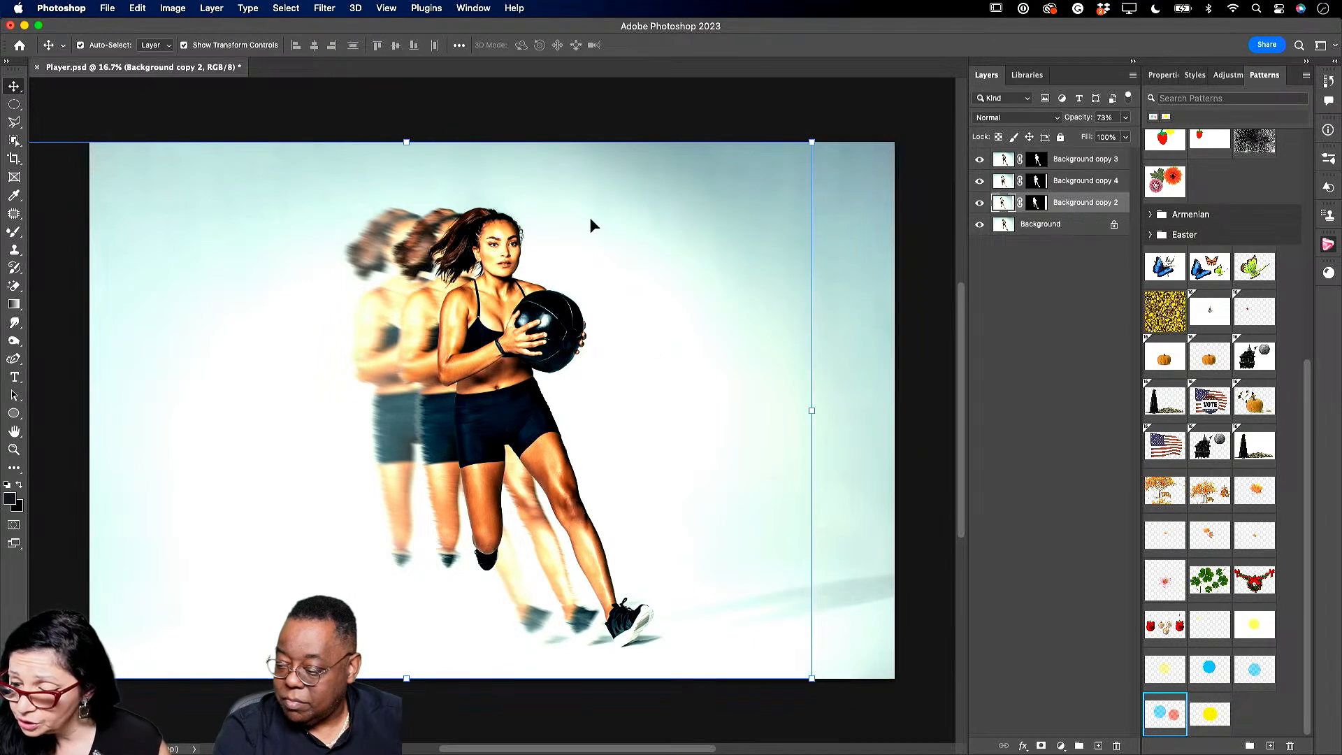
left_click(14, 105)
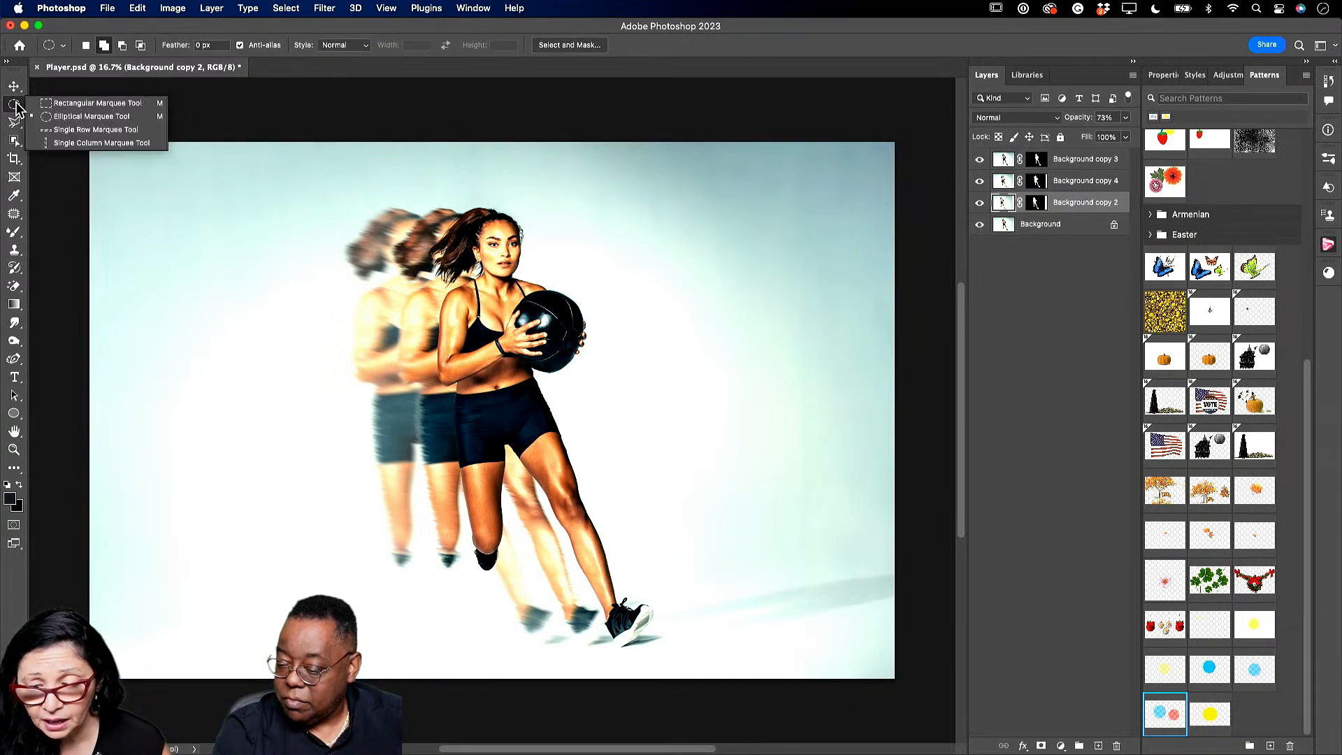
left_click(92, 104)
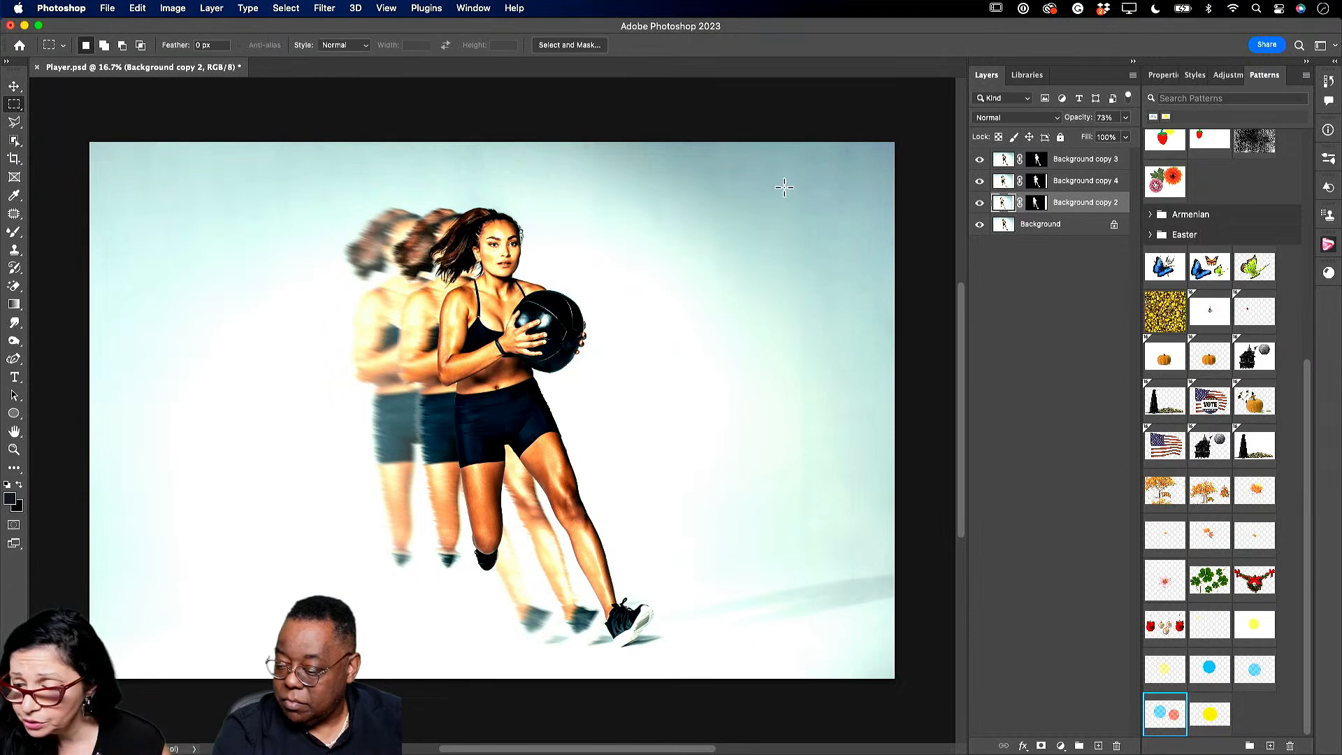
left_click_drag(774, 139, 912, 668)
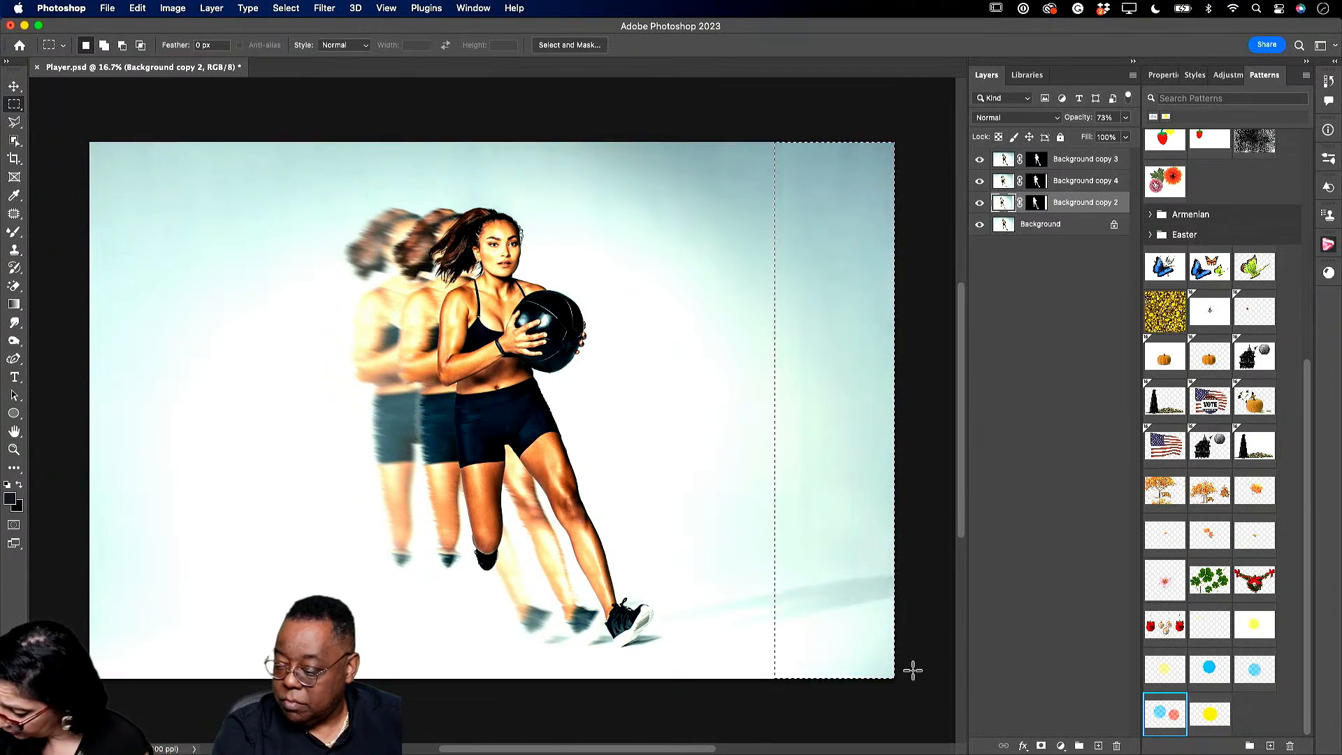
left_click(1080, 182)
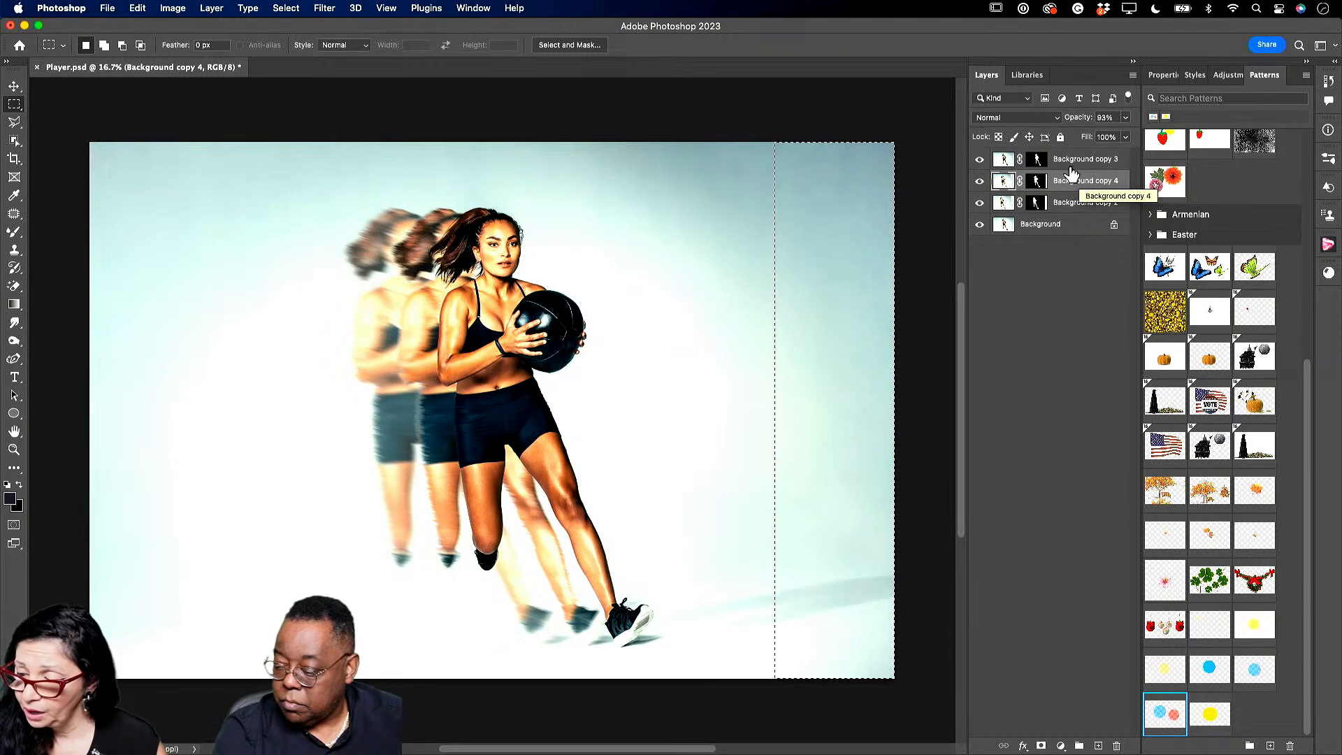
left_click(1073, 160)
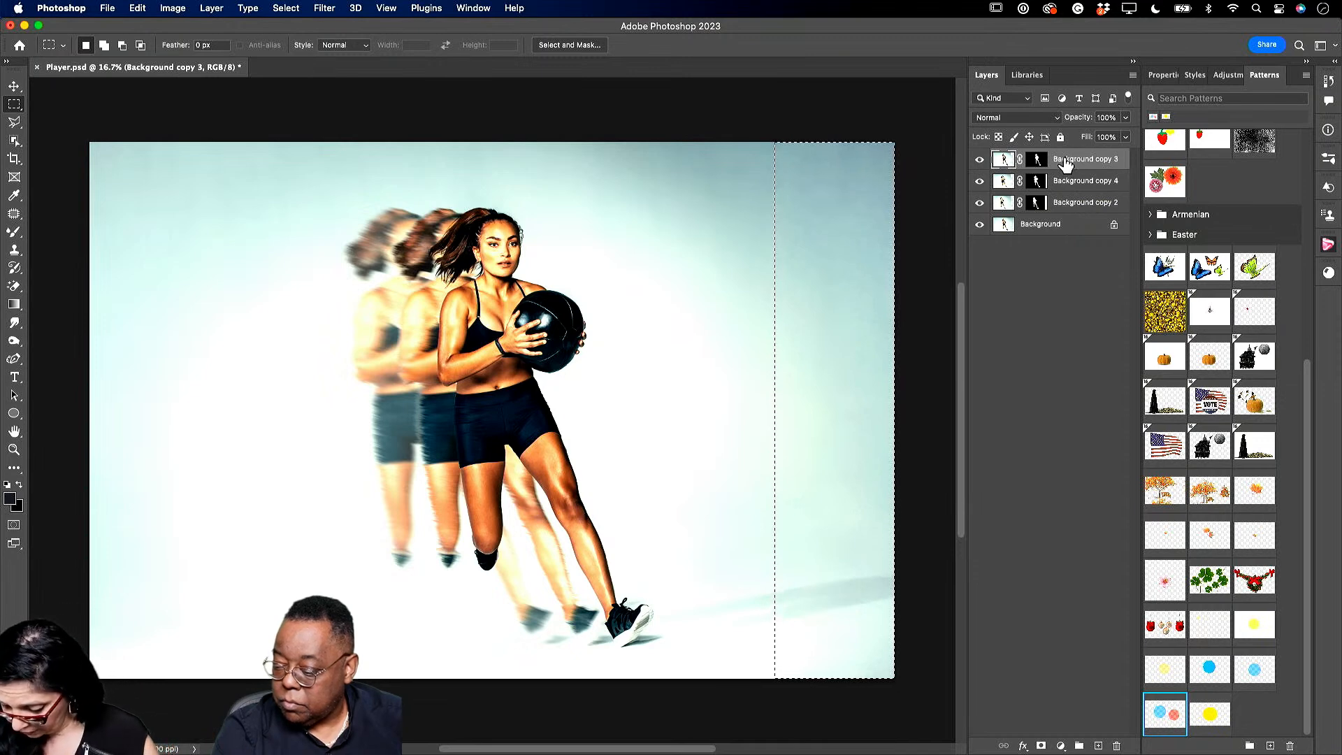
key("super+d")
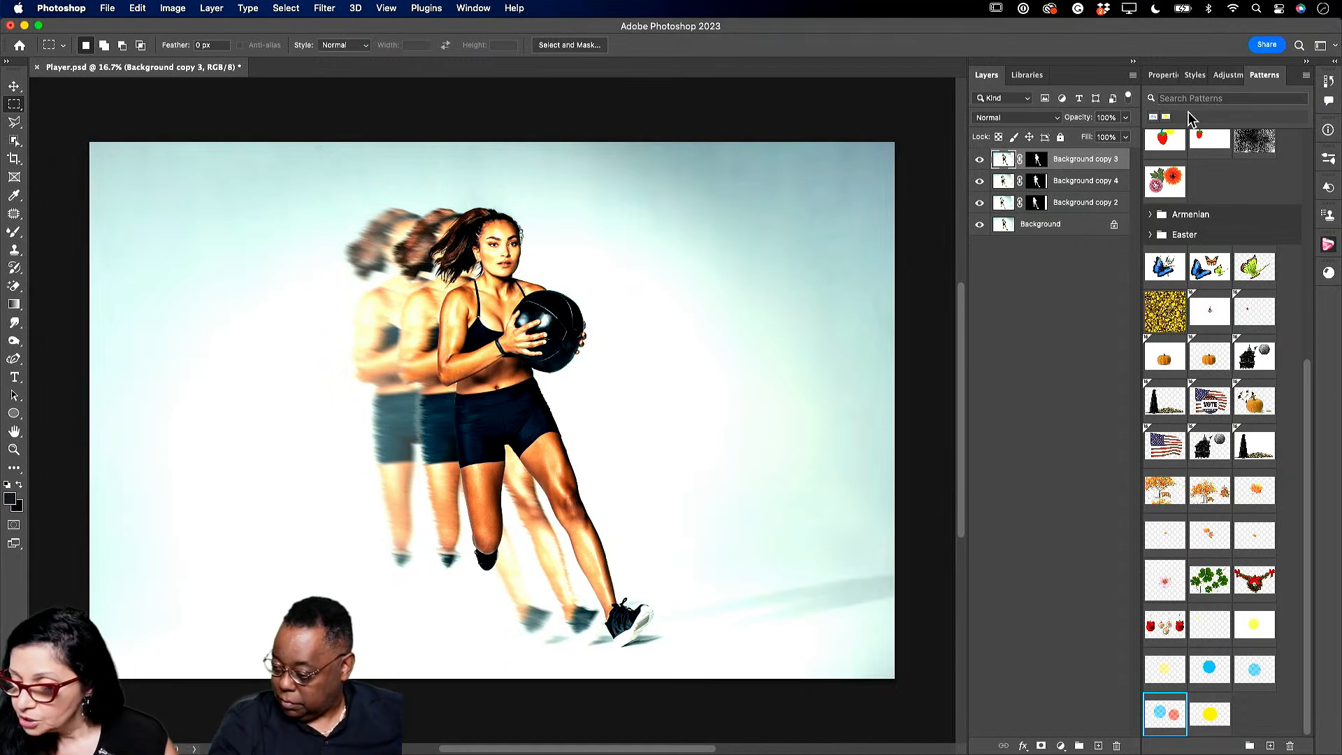
Open the Curves 2 and Studio 11 images from the Image 6 group of the DEMO 2023 library.
left_click(1029, 75)
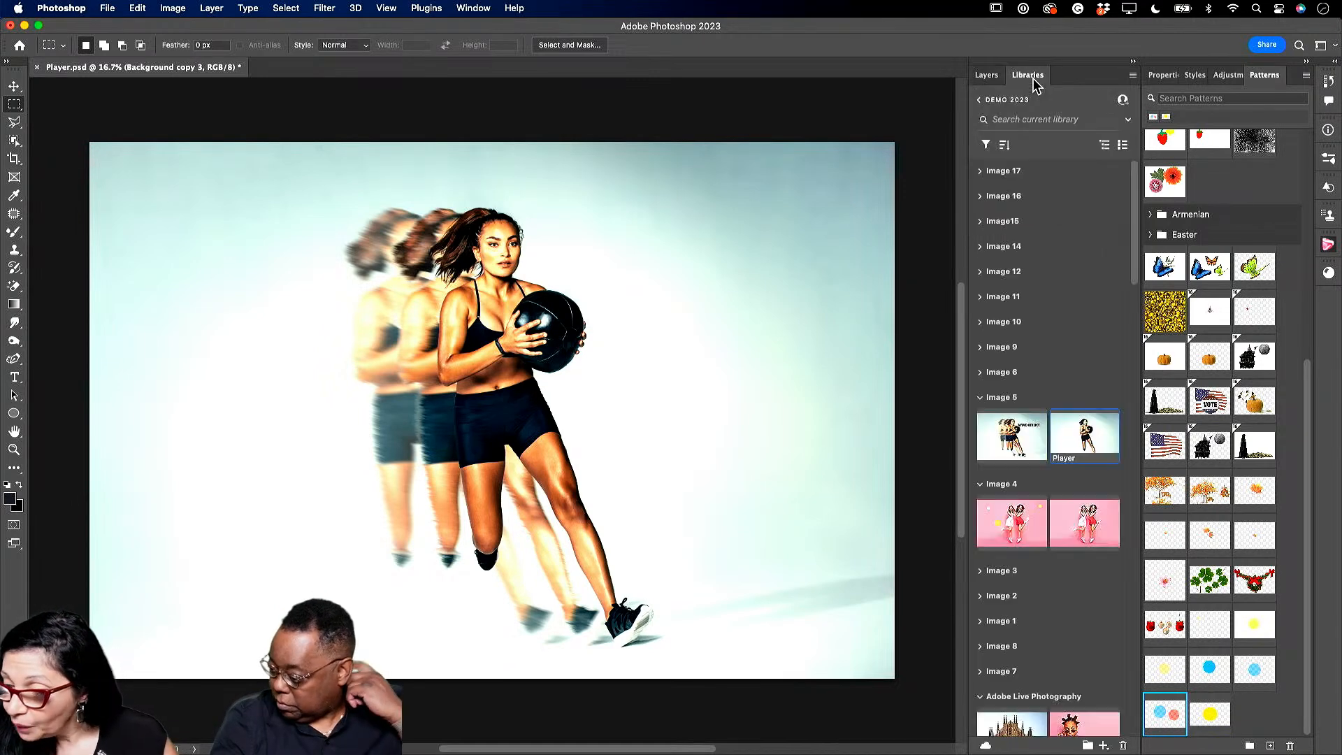
left_click(982, 398)
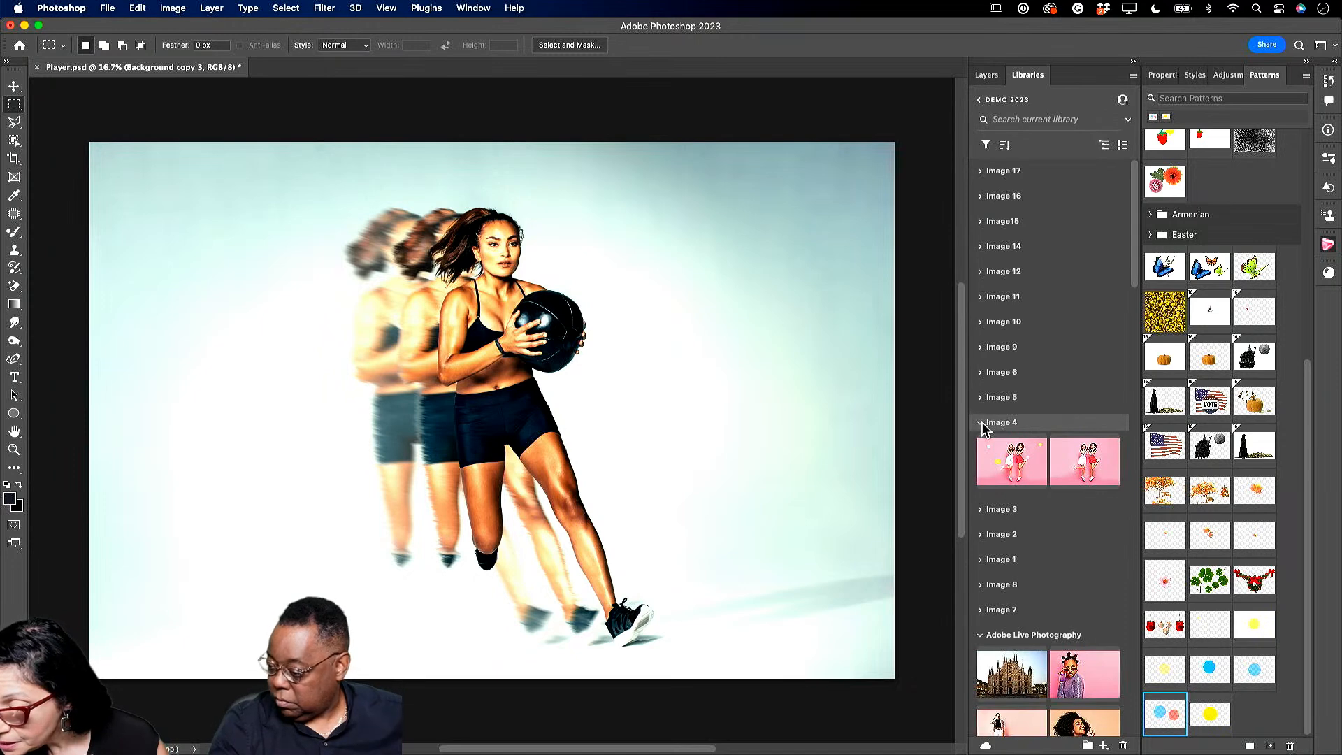
left_click(982, 423)
left_click(983, 374)
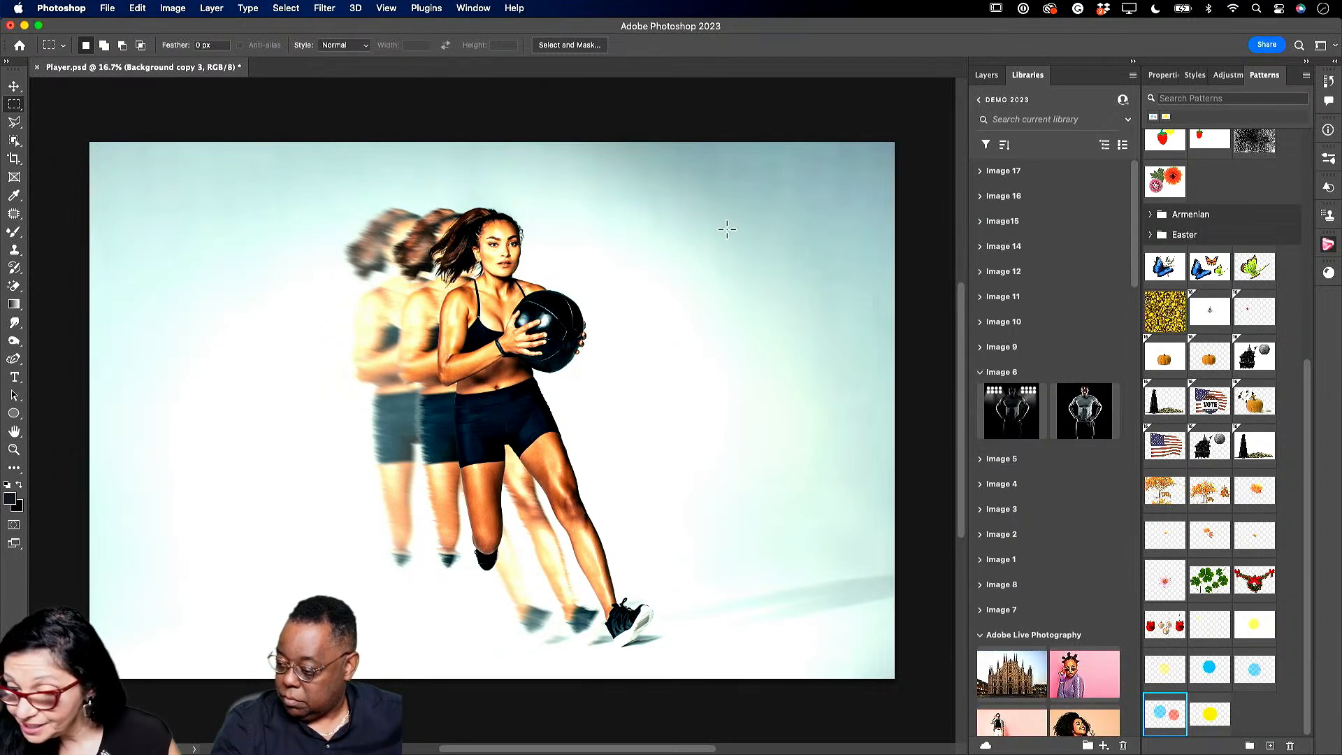
left_click(1017, 416)
double_click(1018, 416)
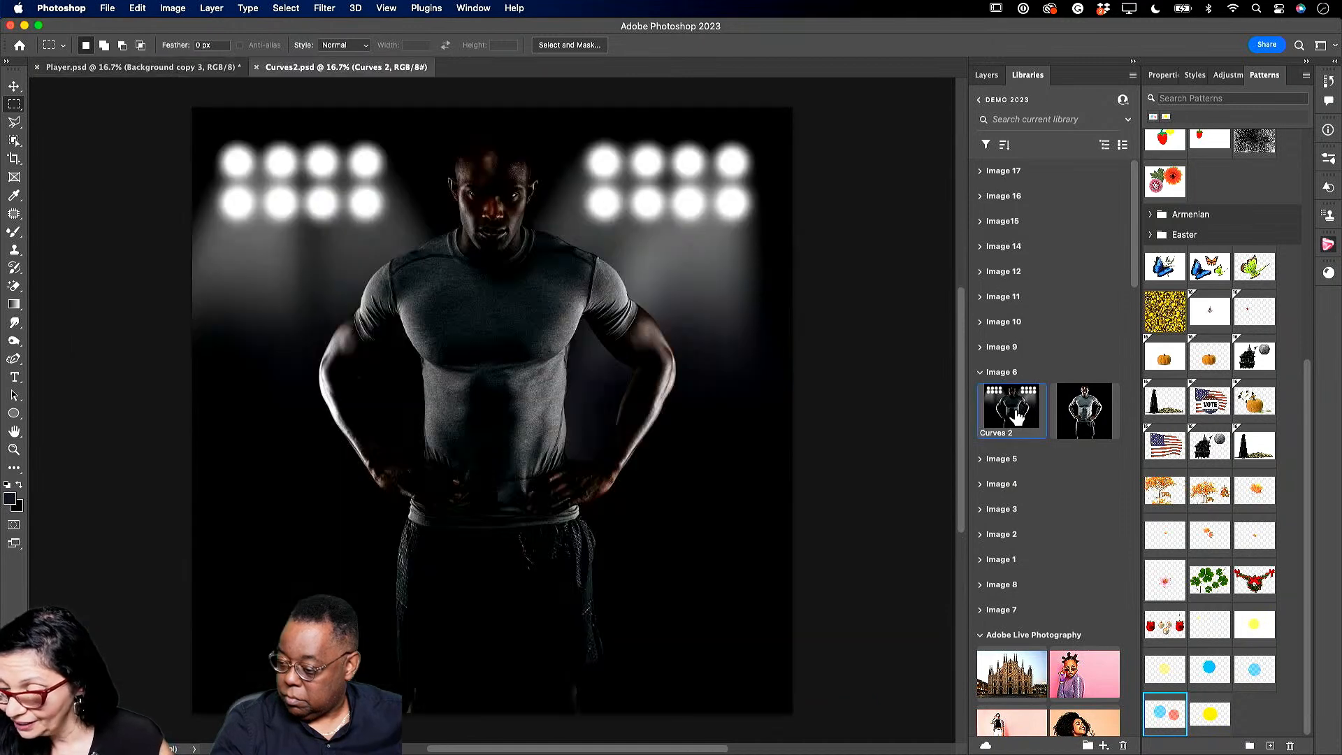
double_click(1075, 418)
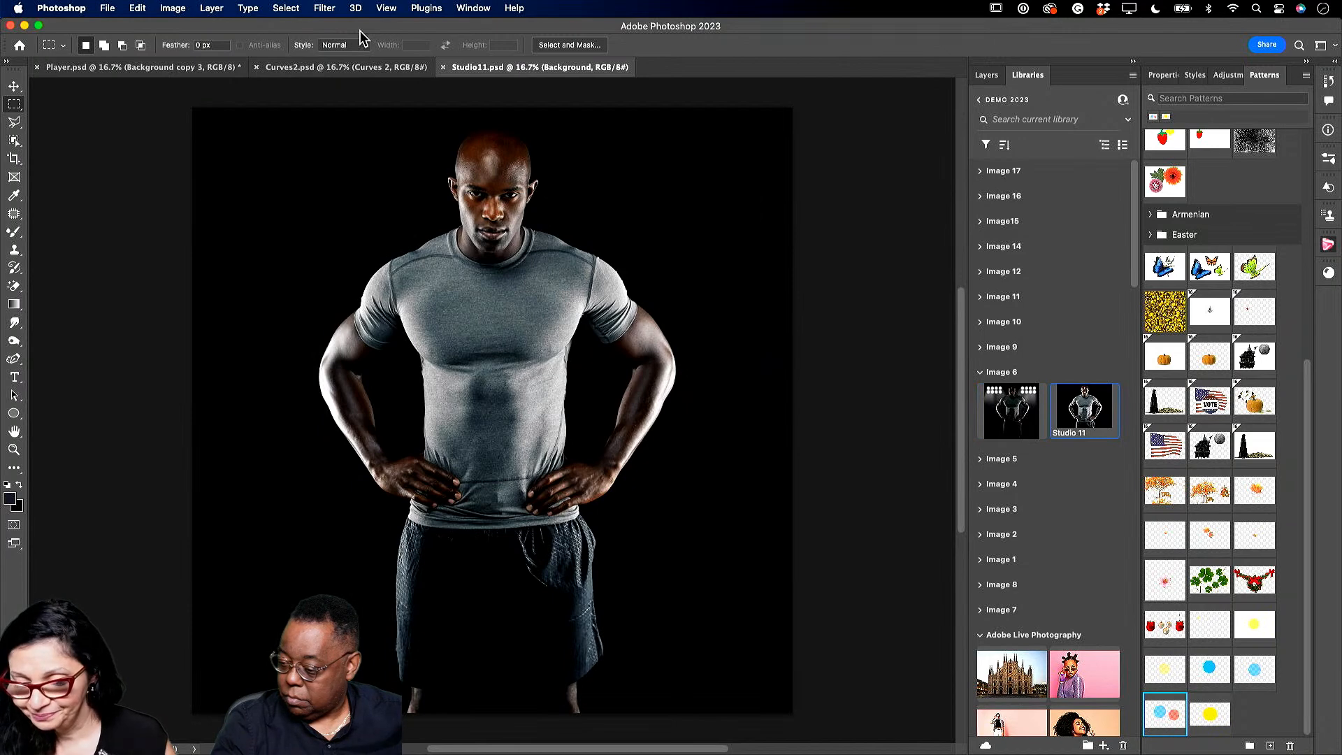
Close the Curves2.psd and Player.psd documents, keeping Studio11.psd open.
left_click(256, 67)
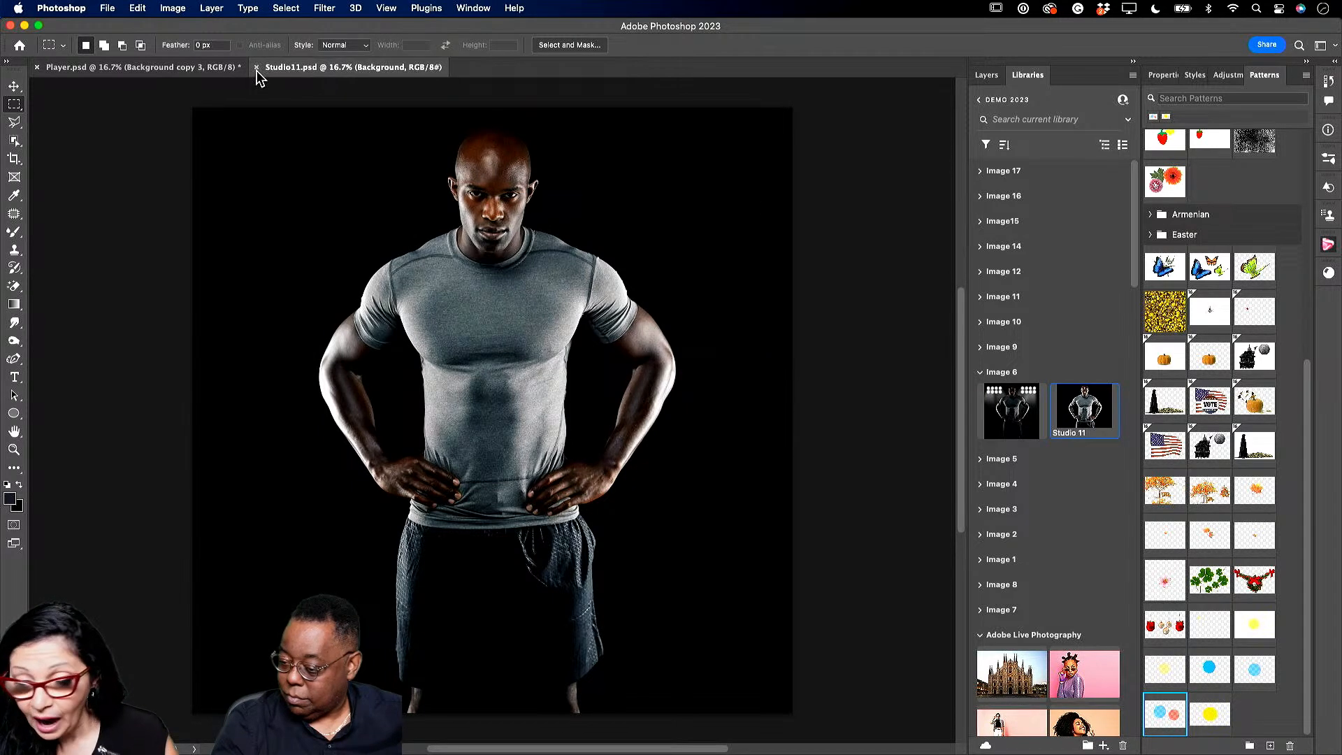
left_click(43, 70)
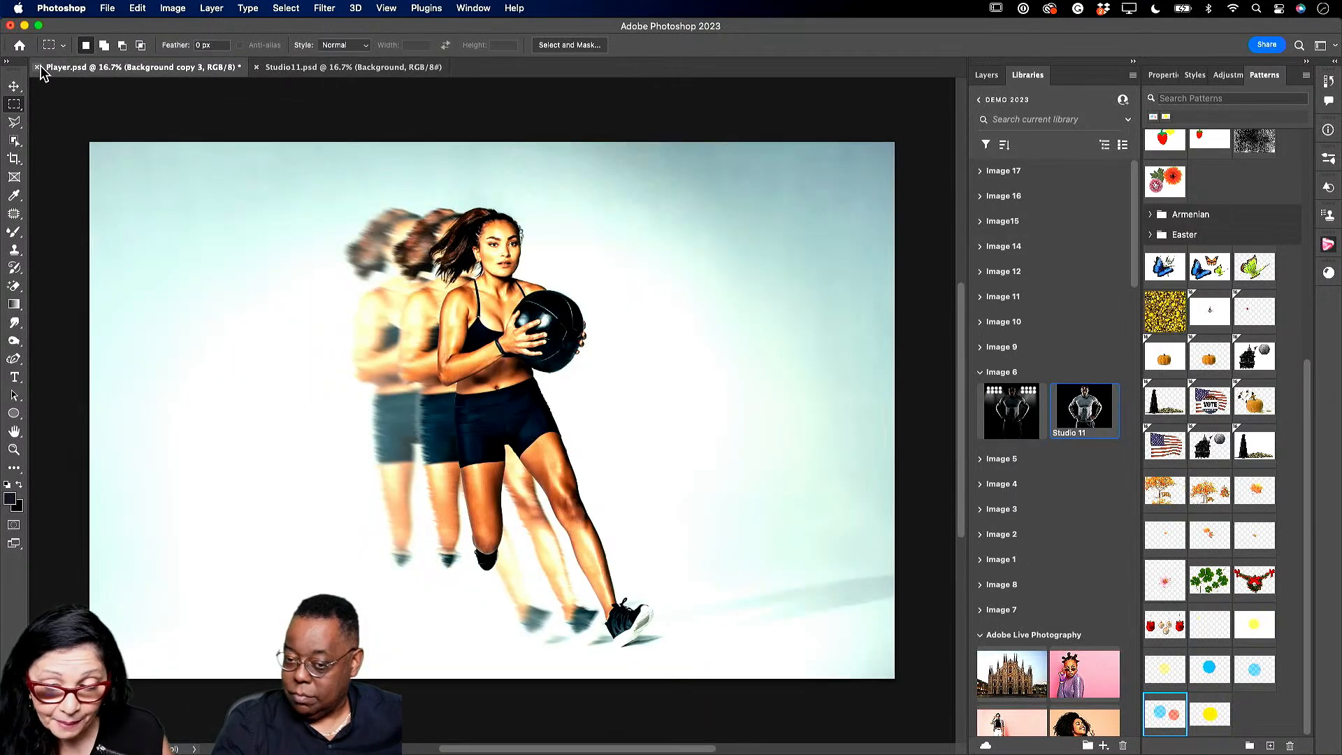
left_click(37, 67)
left_click(633, 303)
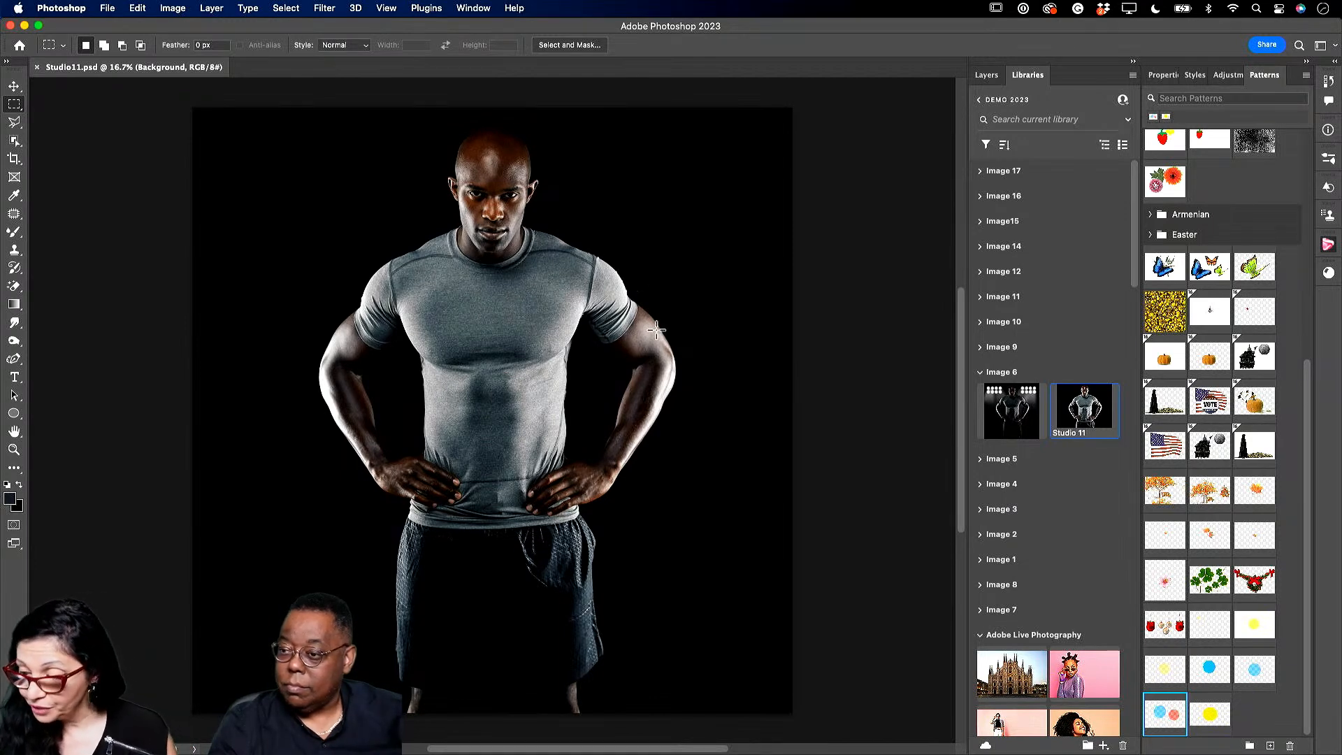
Duplicate the Background layer of Studio11.psd and select the man on the copy with the Object Selection tool.
left_click(986, 75)
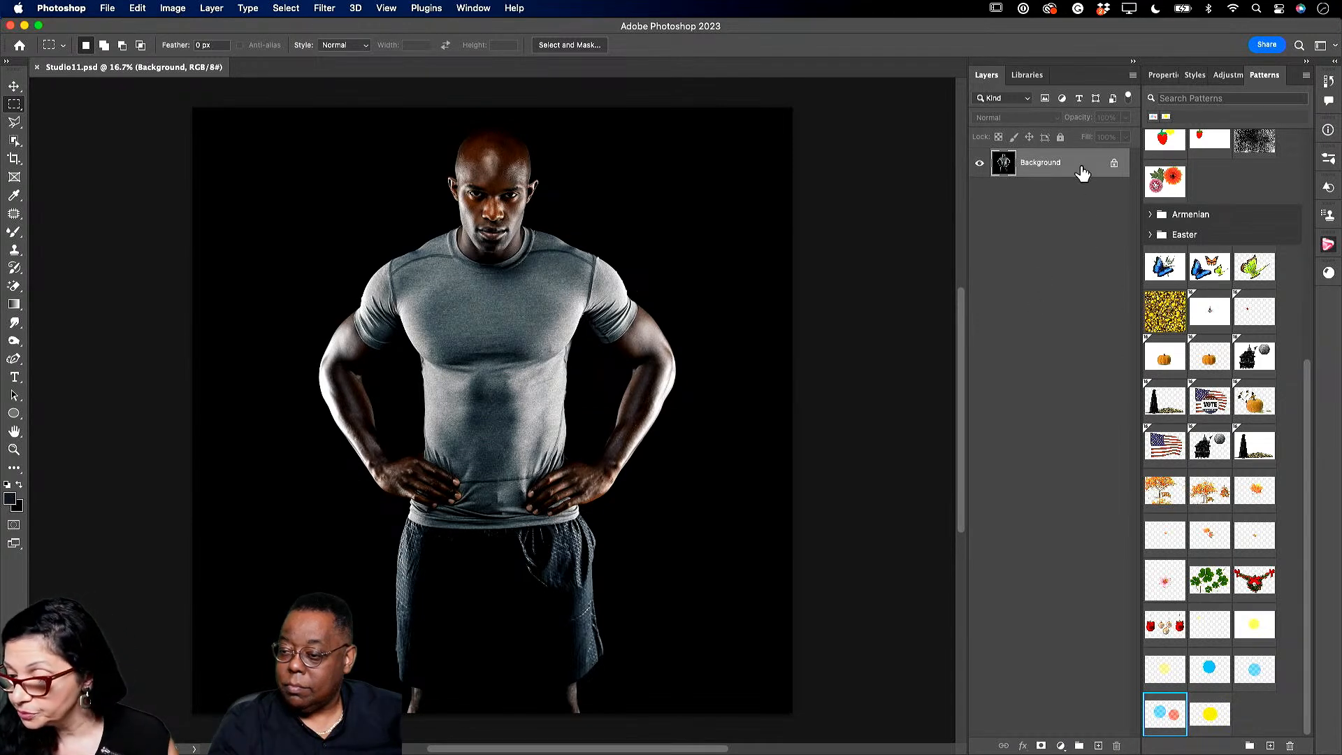
left_click_drag(1082, 171, 1098, 746)
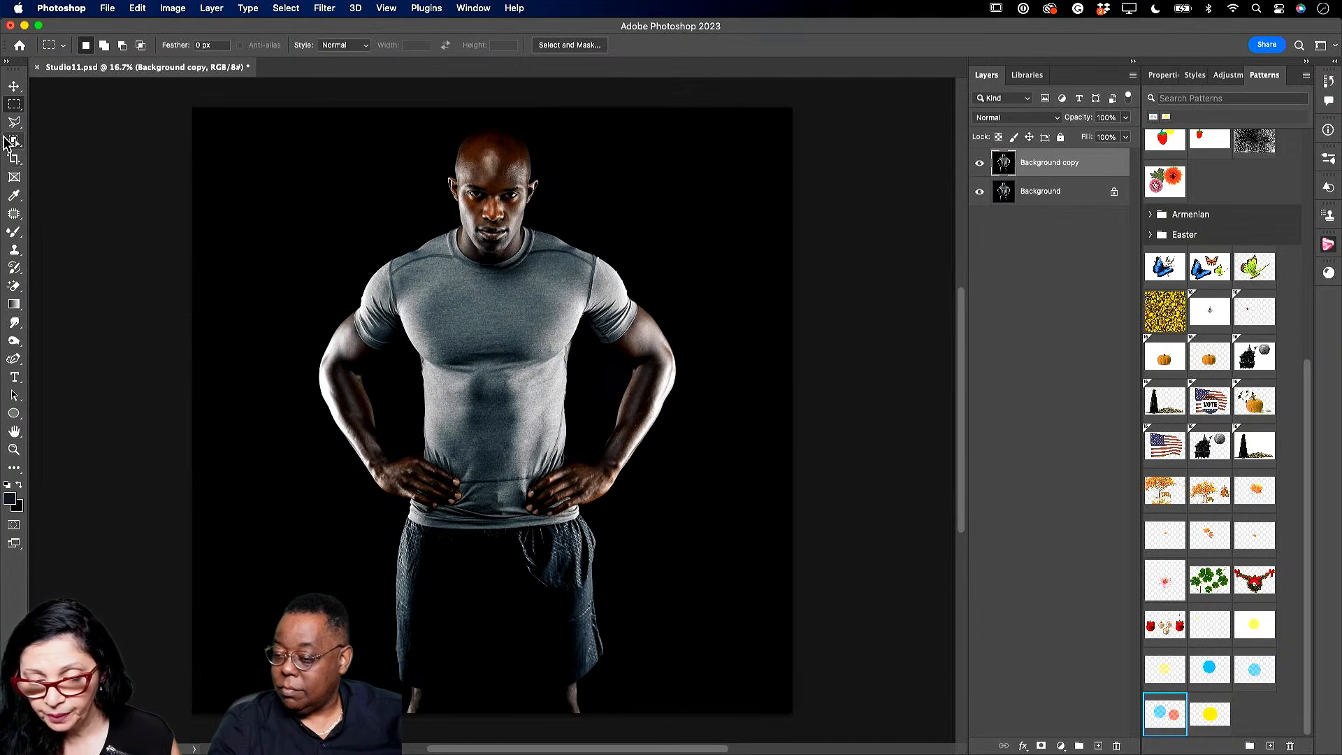
left_click(14, 141)
left_click_drag(279, 116, 739, 713)
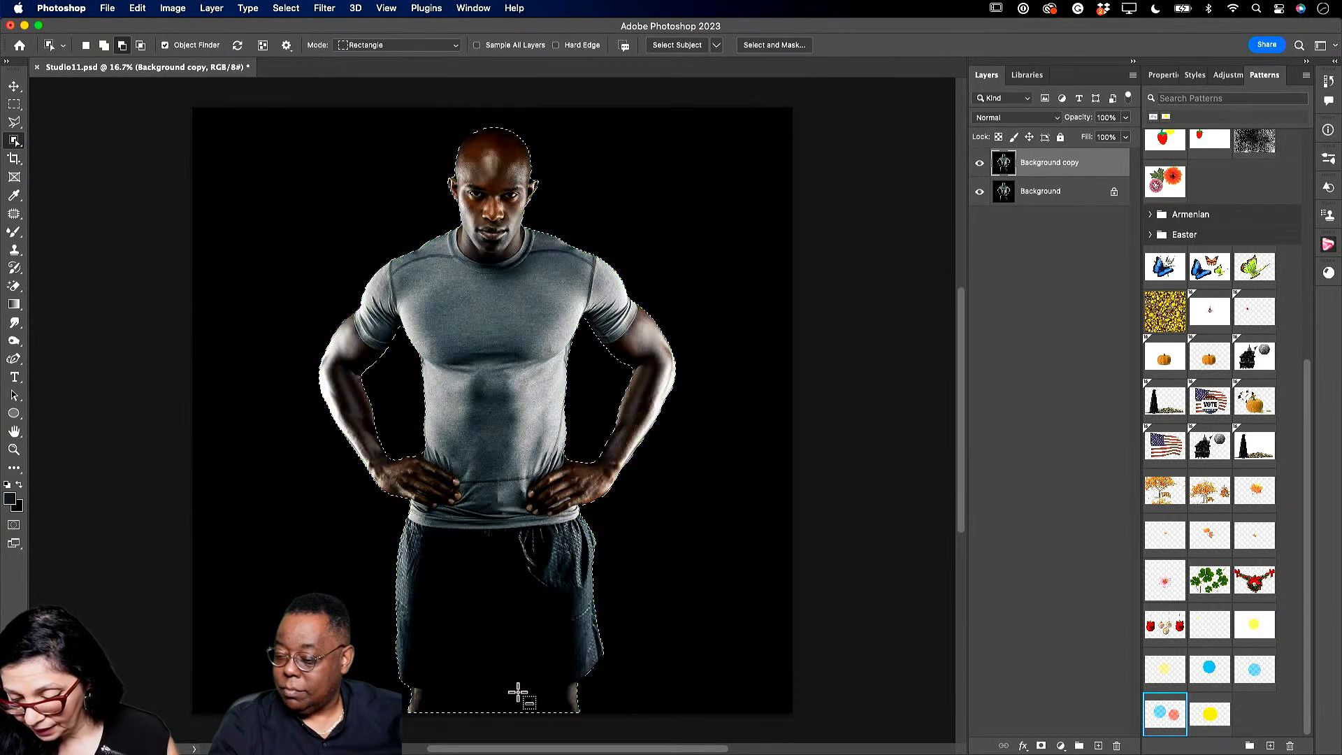
Subtract the gap between the man's legs from the selection and add back the over-subtracted edge of the shorts.
left_click_drag(465, 637, 537, 713)
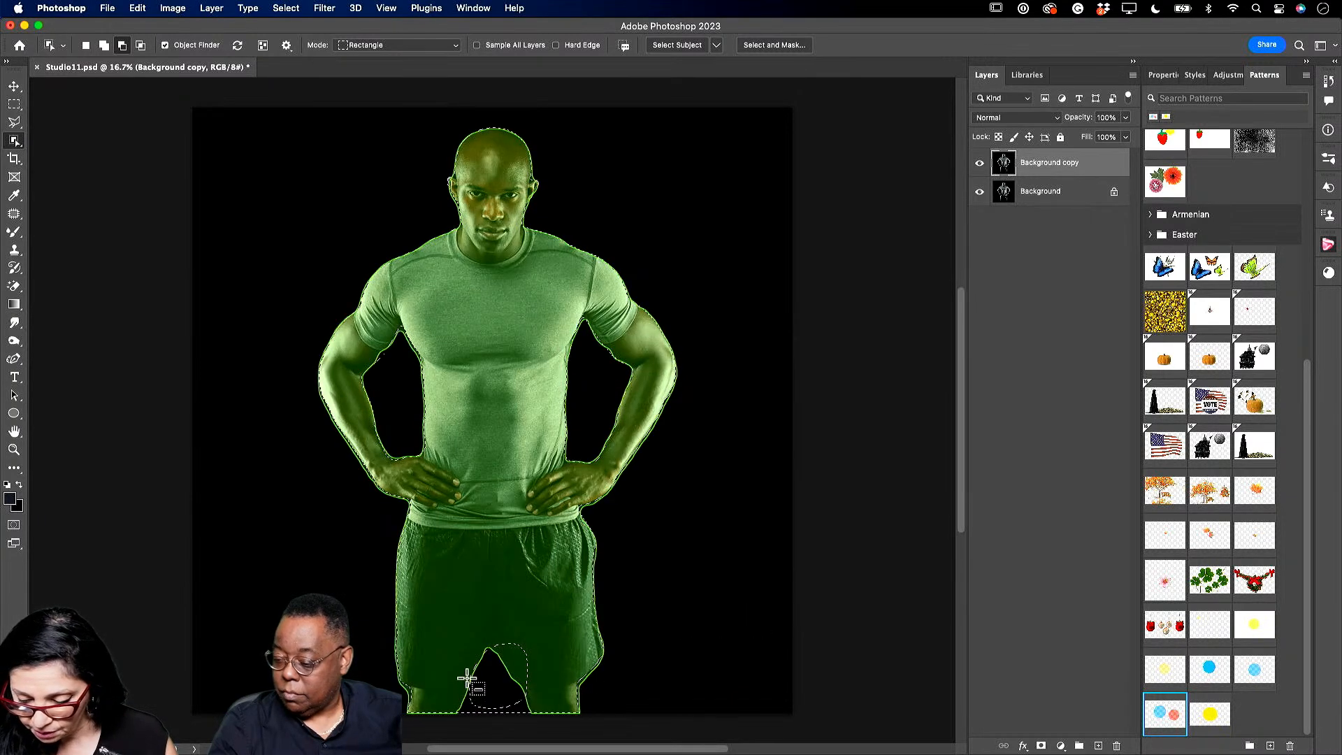
left_click_drag(469, 644, 526, 733)
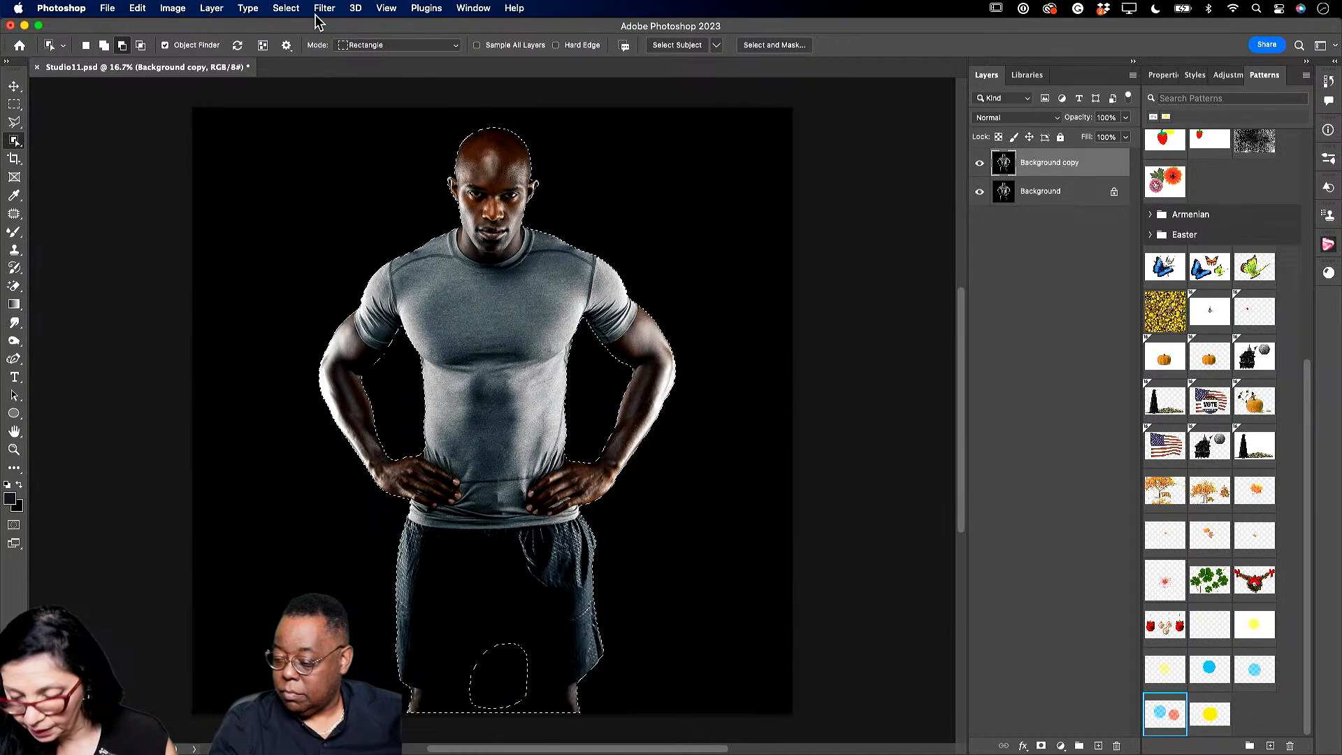
left_click(104, 45)
left_click_drag(495, 634, 541, 686)
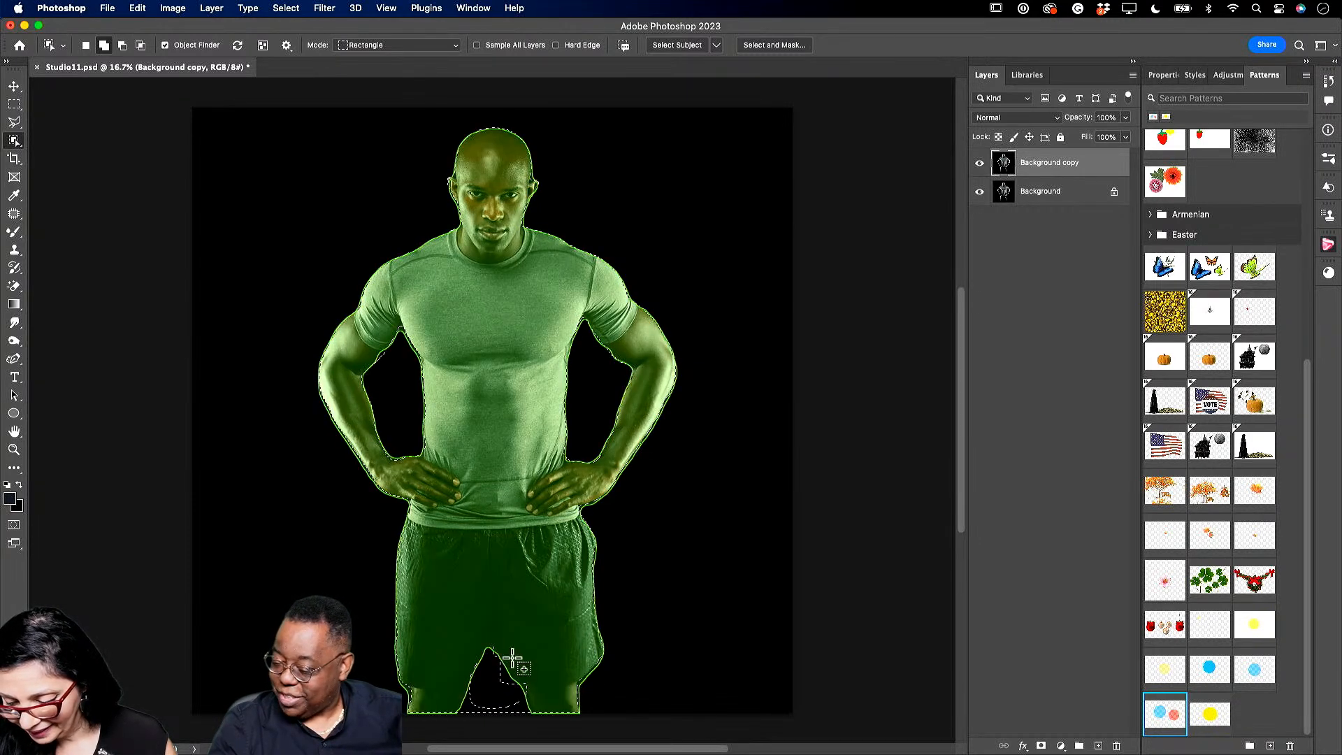
In Select and Mask, preview the selection in Black & White and brush the remaining gap between the legs out of it.
left_click(772, 46)
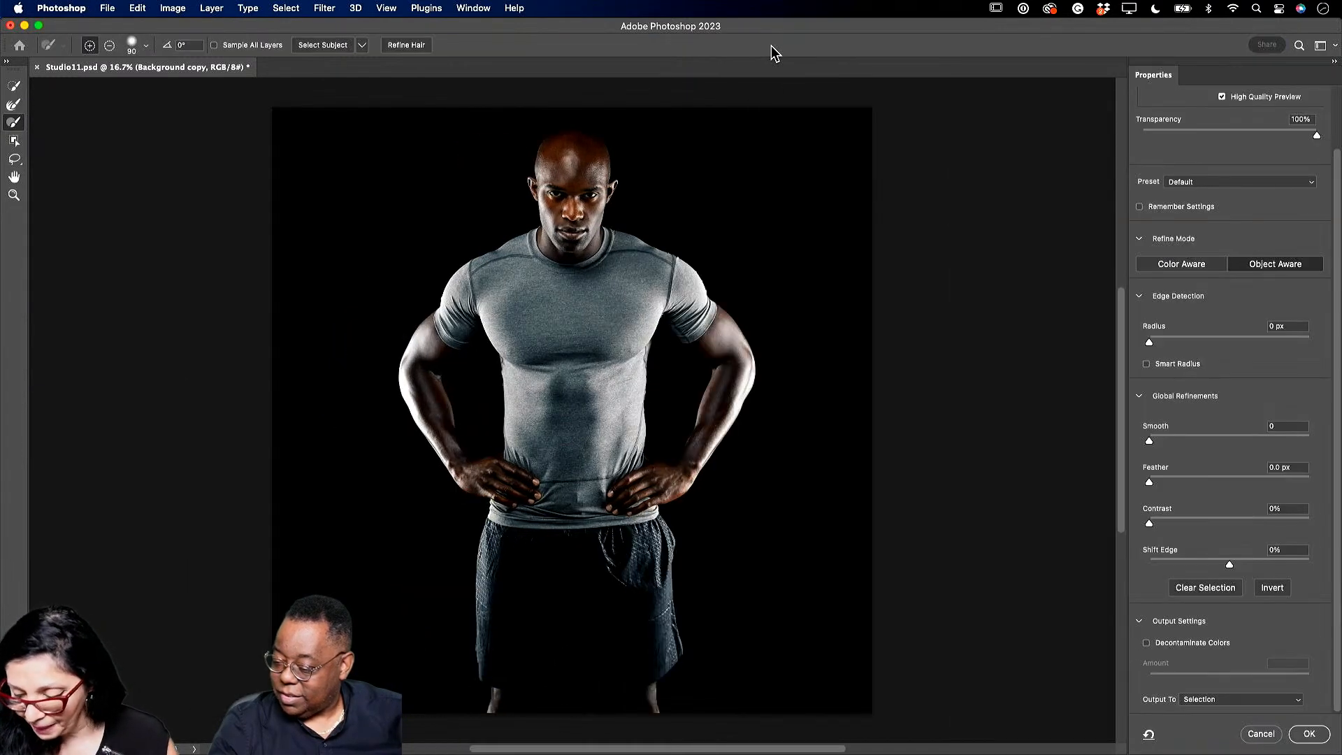
scroll(1302, 520, "up", 2)
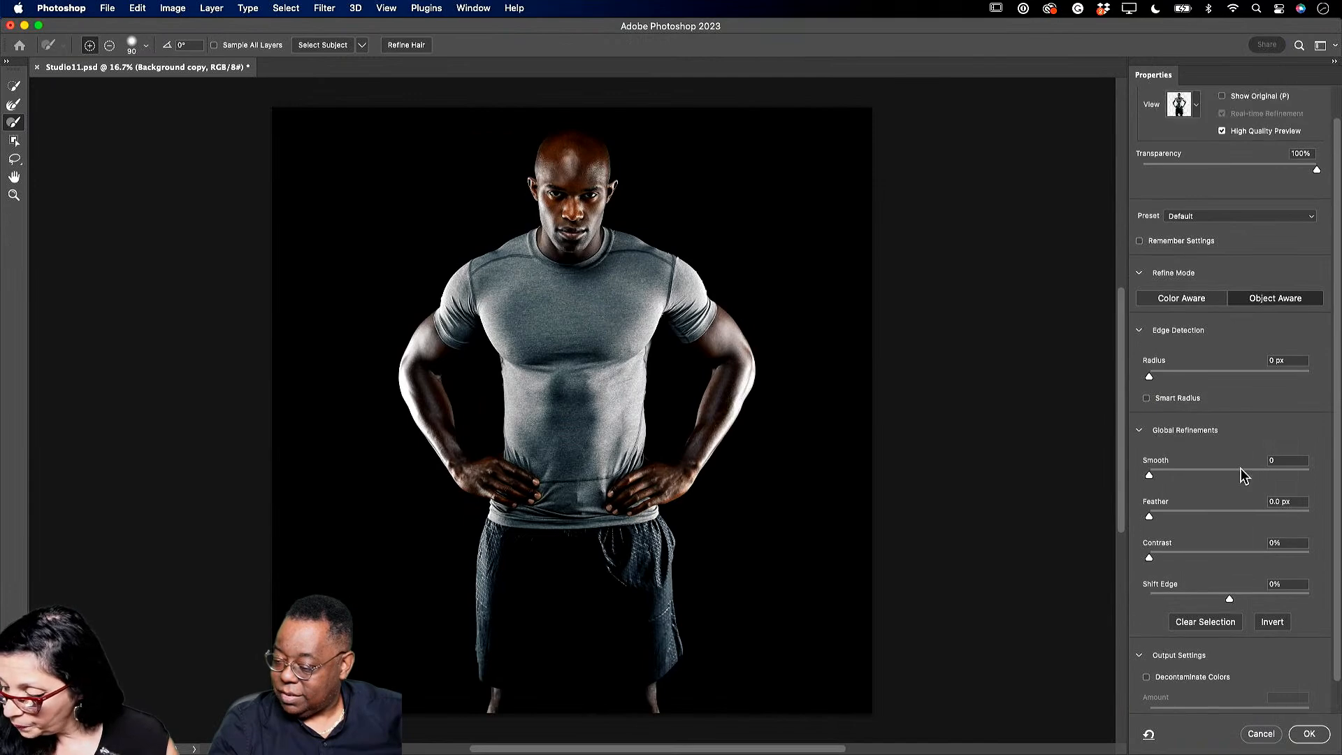
left_click(1193, 106)
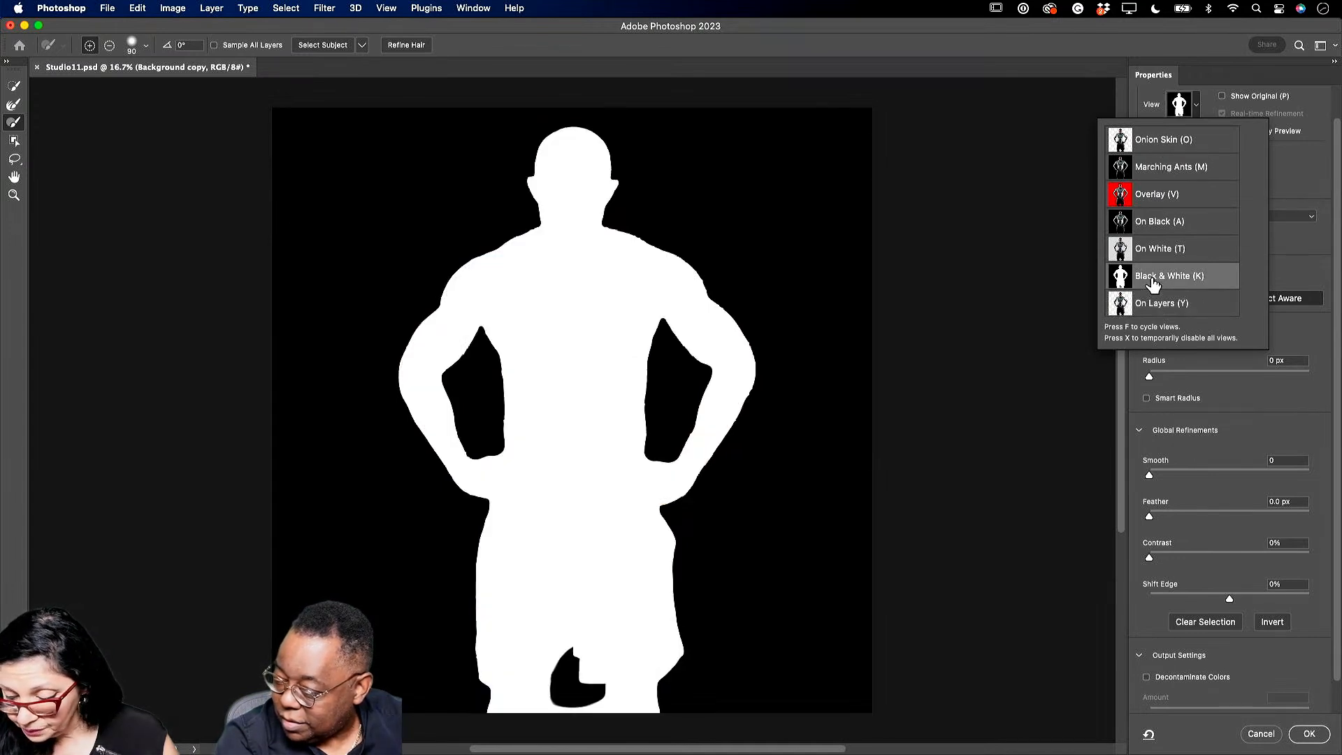
left_click(14, 122)
left_click(109, 45)
mouse_move(560, 719)
left_mouse_down()
mouse_move(556, 692)
mouse_move(555, 722)
mouse_move(558, 702)
mouse_move(571, 731)
mouse_move(576, 667)
mouse_move(596, 723)
mouse_move(594, 695)
left_mouse_up()
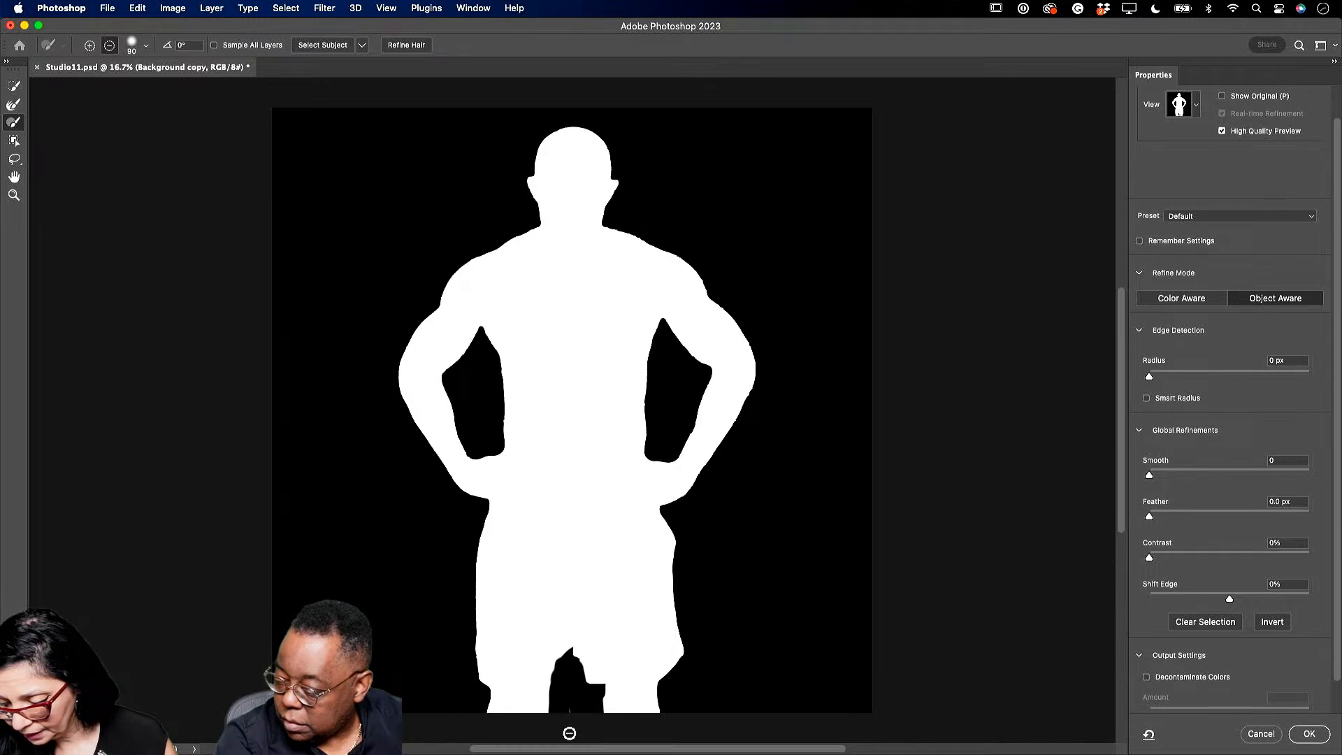
left_click_drag(572, 656, 589, 687)
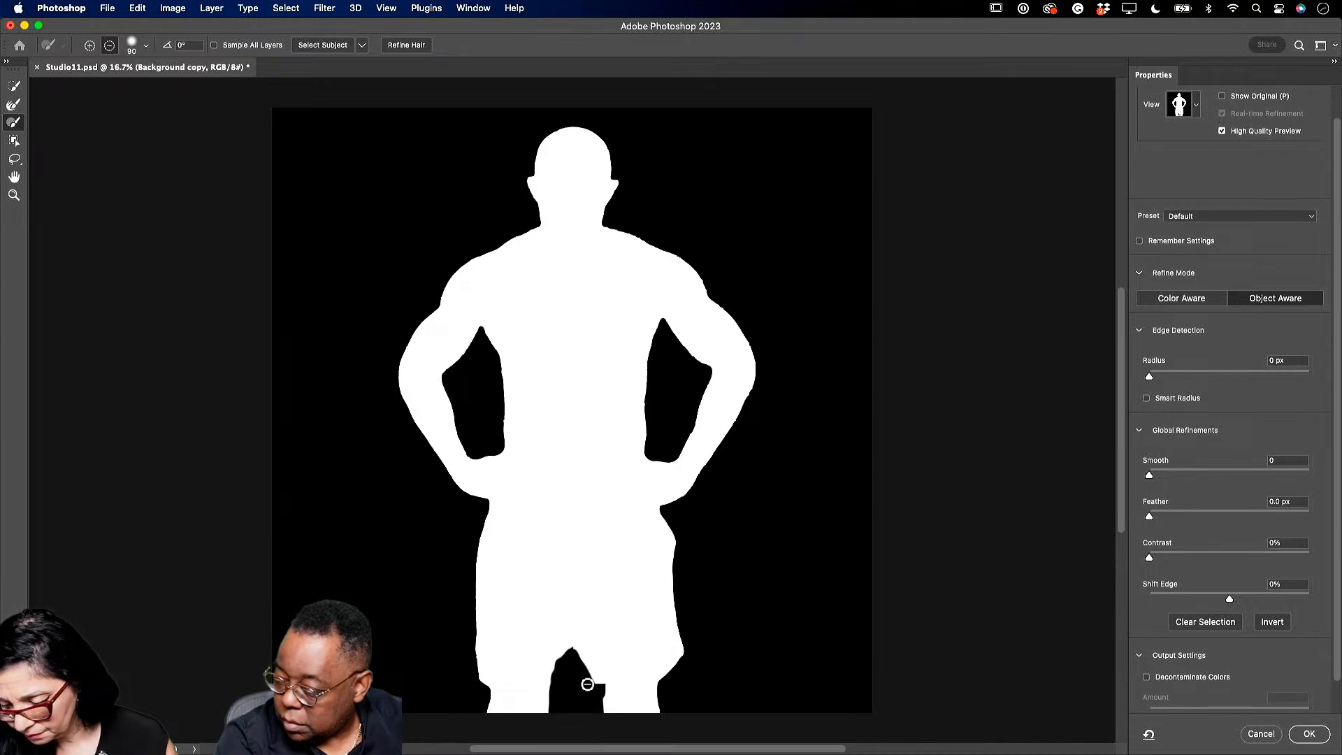
Enable Decontaminate Colors at 100% and output the refined selection to a new layer with layer mask.
left_click(1147, 677)
scroll(1214, 689, "down", 1)
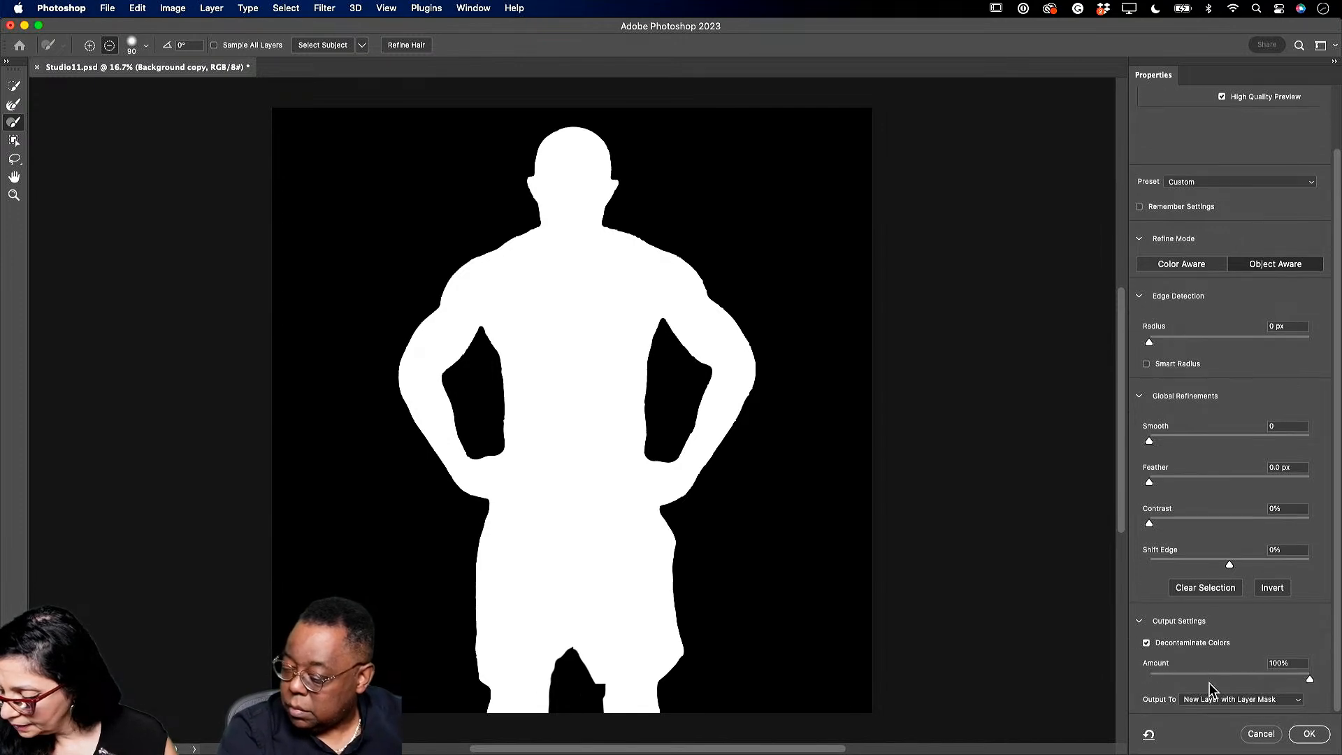
left_click(1306, 734)
Delete the hidden Background copy layer and check the masked man by toggling the visibility of both remaining layers.
left_click(1045, 200)
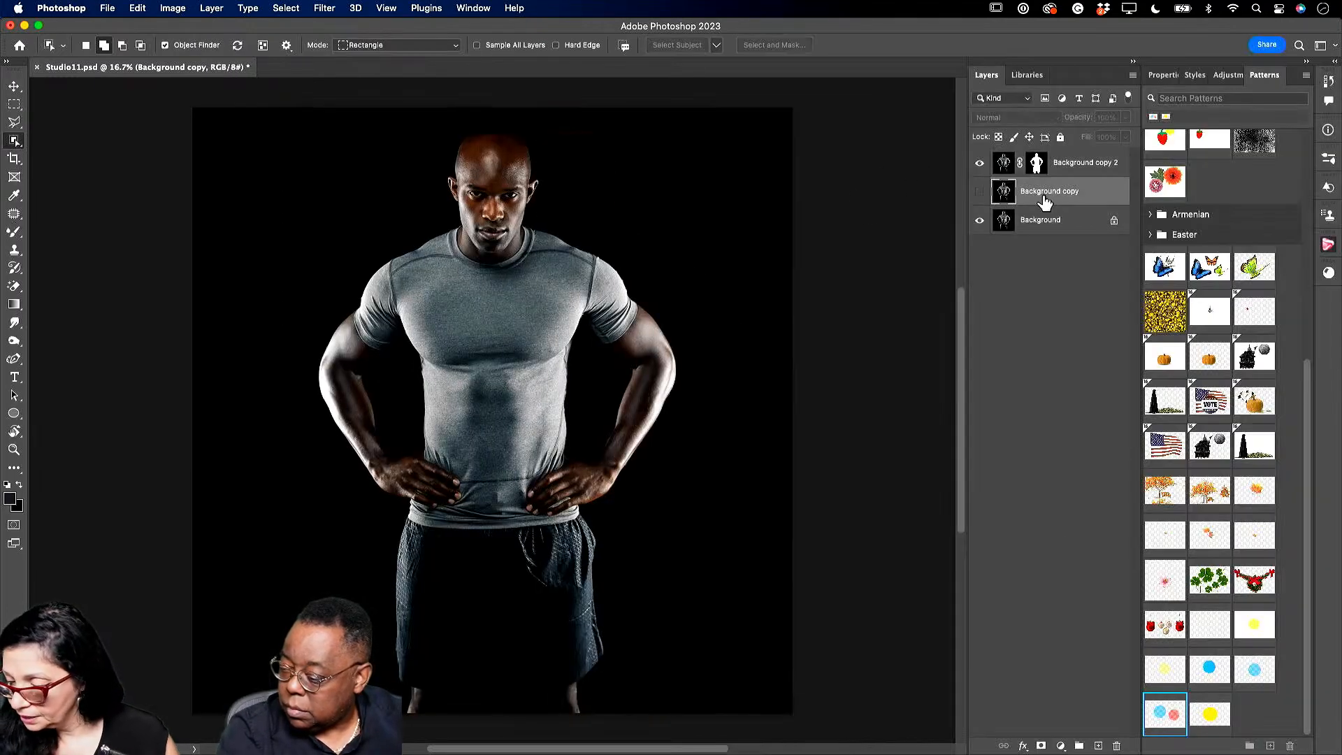
key("BackSpace")
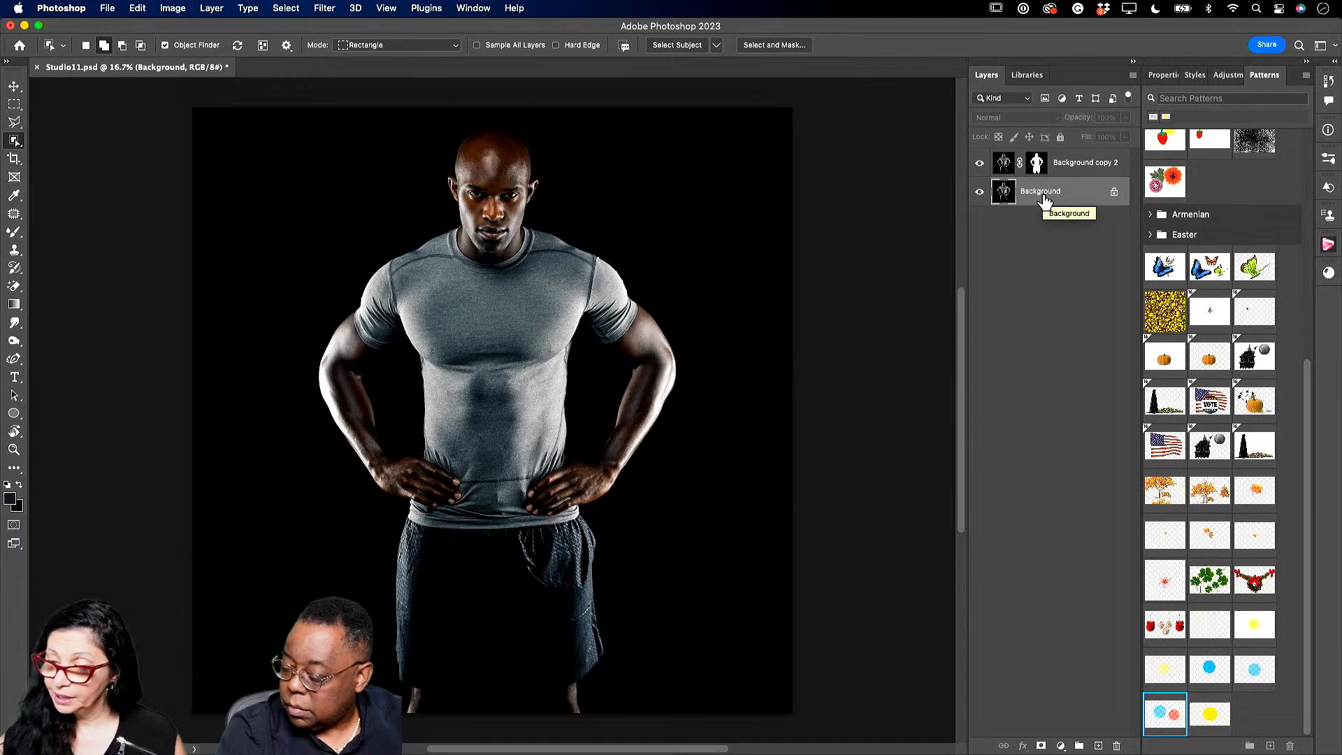
left_click(979, 165)
left_click(980, 163)
left_click(981, 192)
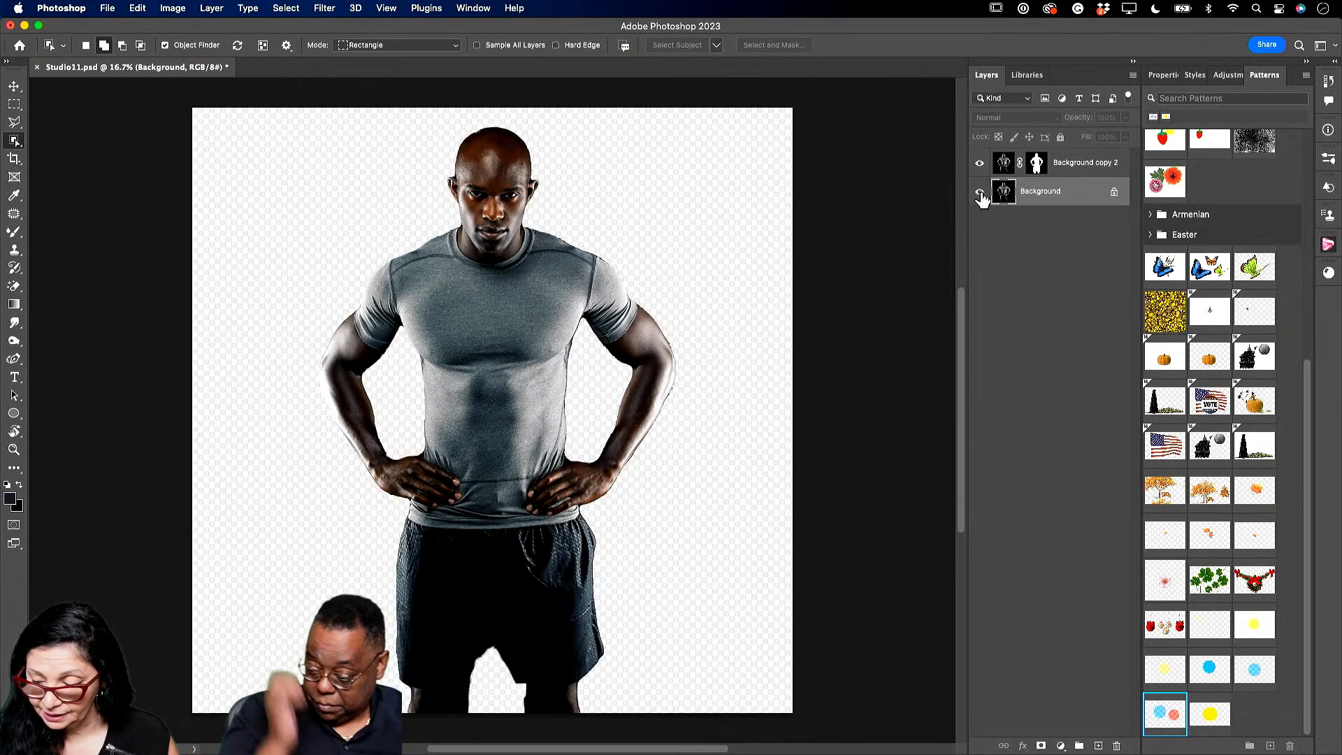
left_click(980, 192)
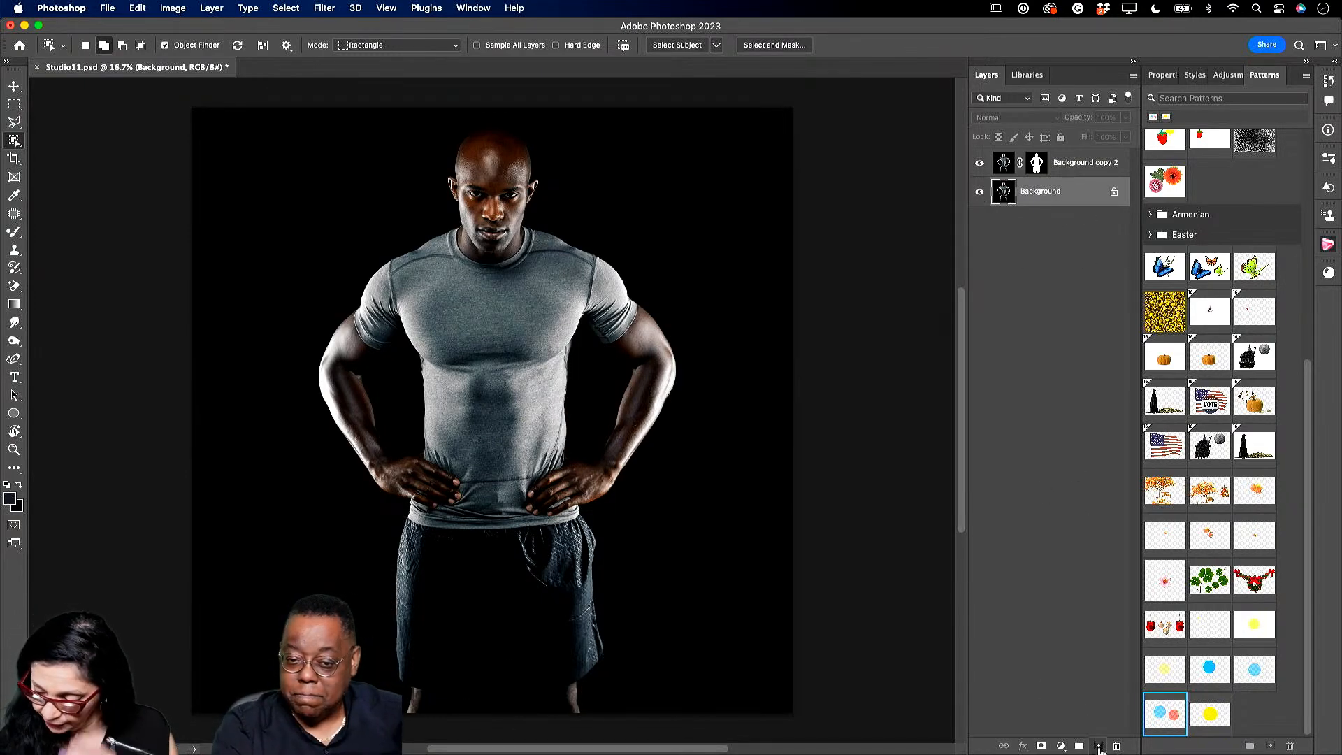
On a new layer above the Background, draw a white-filled circle about 374 px across in the image's upper-left corner.
left_click(1098, 746)
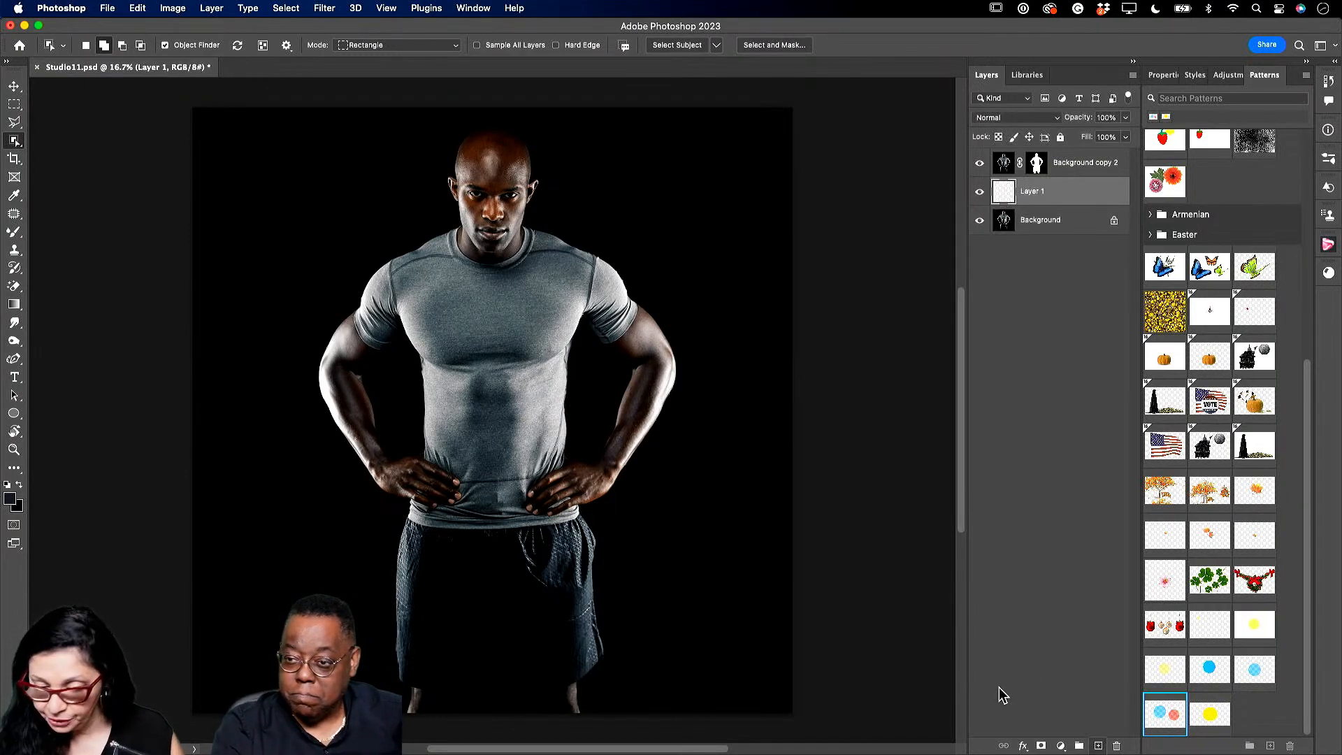
left_click(13, 414)
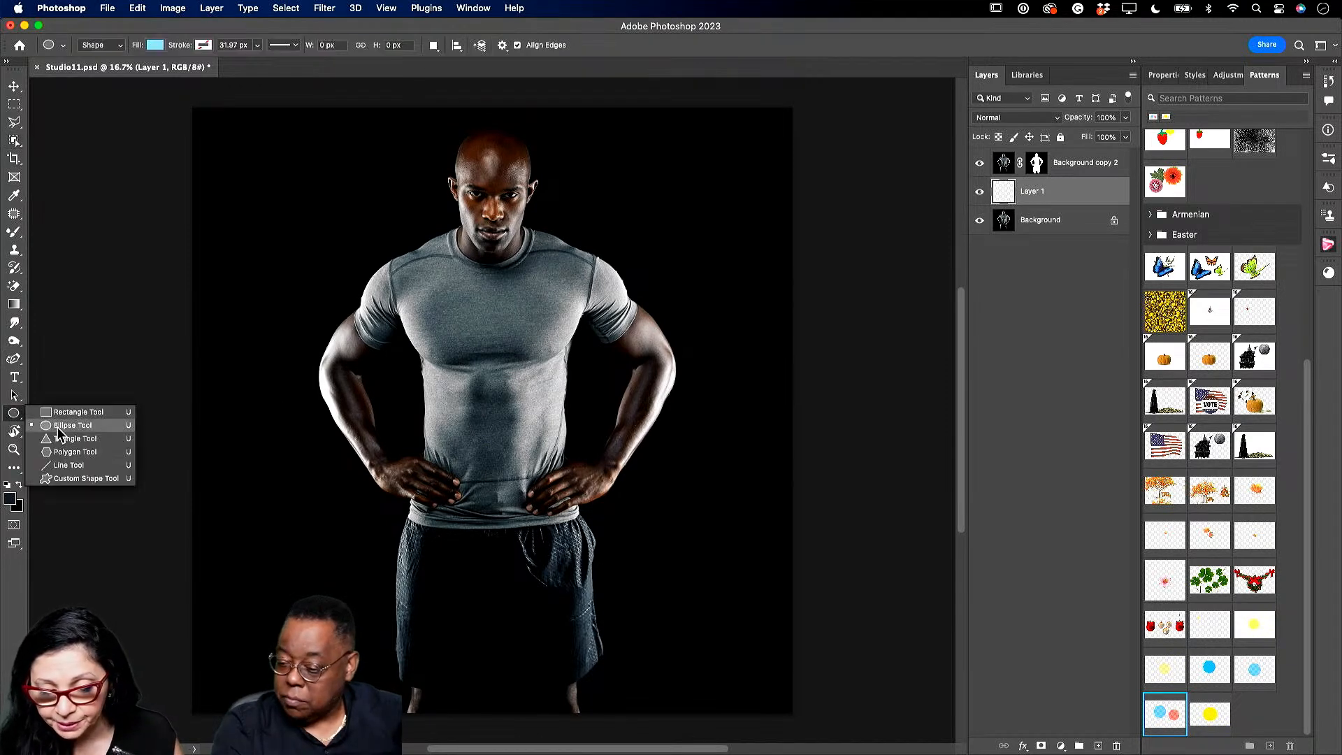
left_click(57, 427)
left_click(155, 45)
left_click(67, 121)
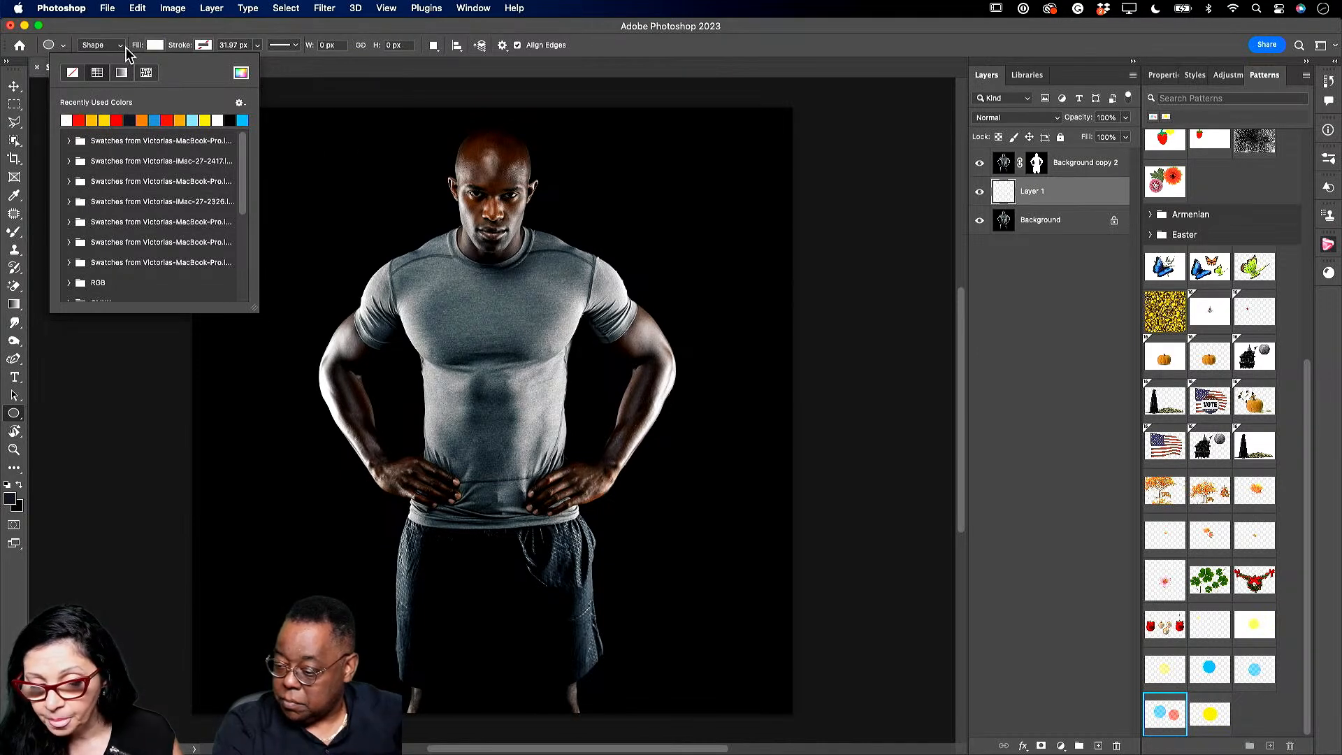
left_click(156, 44)
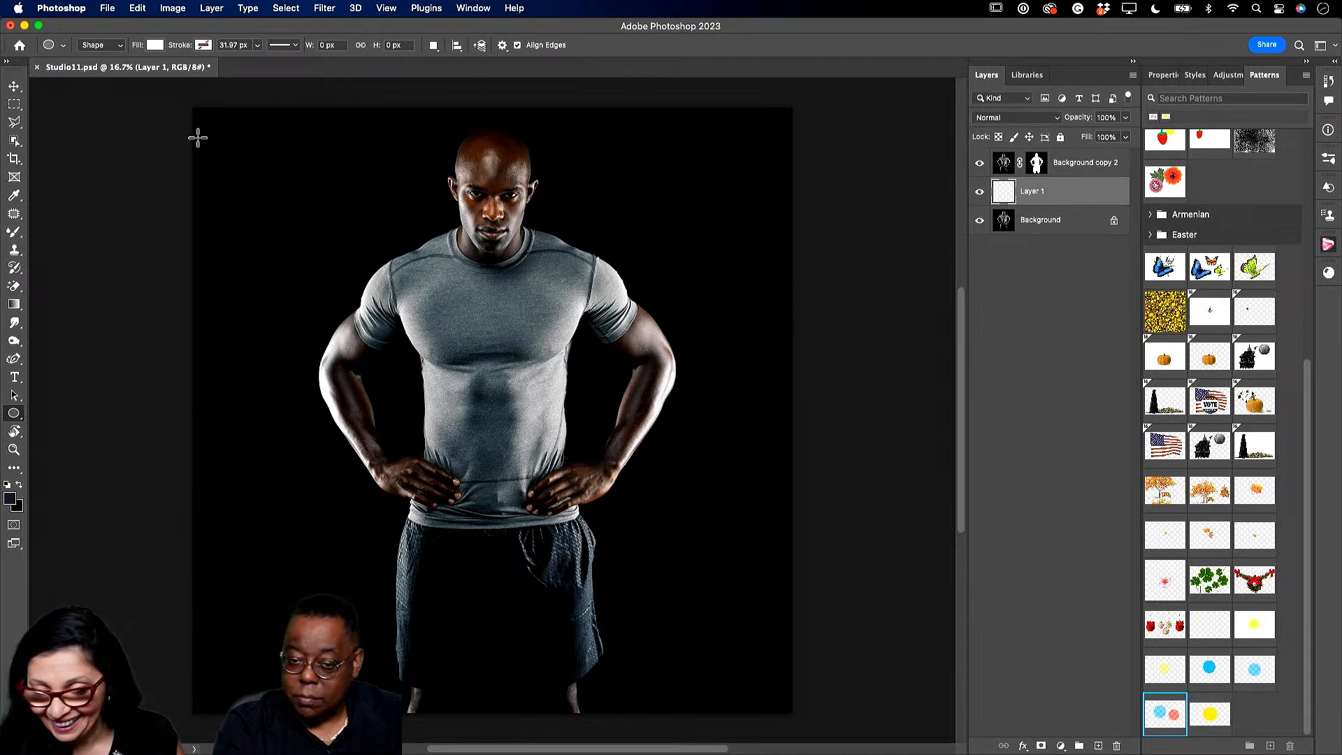
left_click_drag(211, 138, 252, 163)
left_click(14, 86)
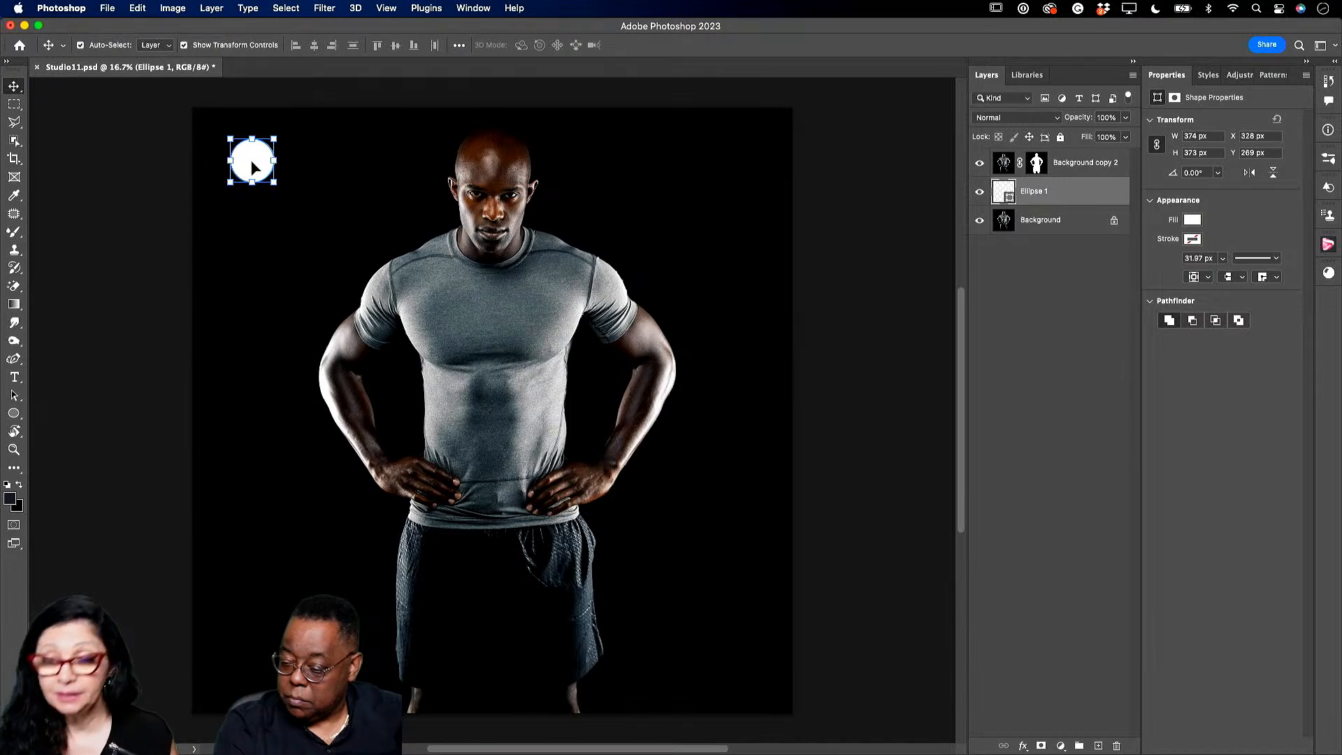
Convert the circle layer to a smart object and apply a Gaussian Blur with a radius of 26.1 pixels.
left_click(325, 8)
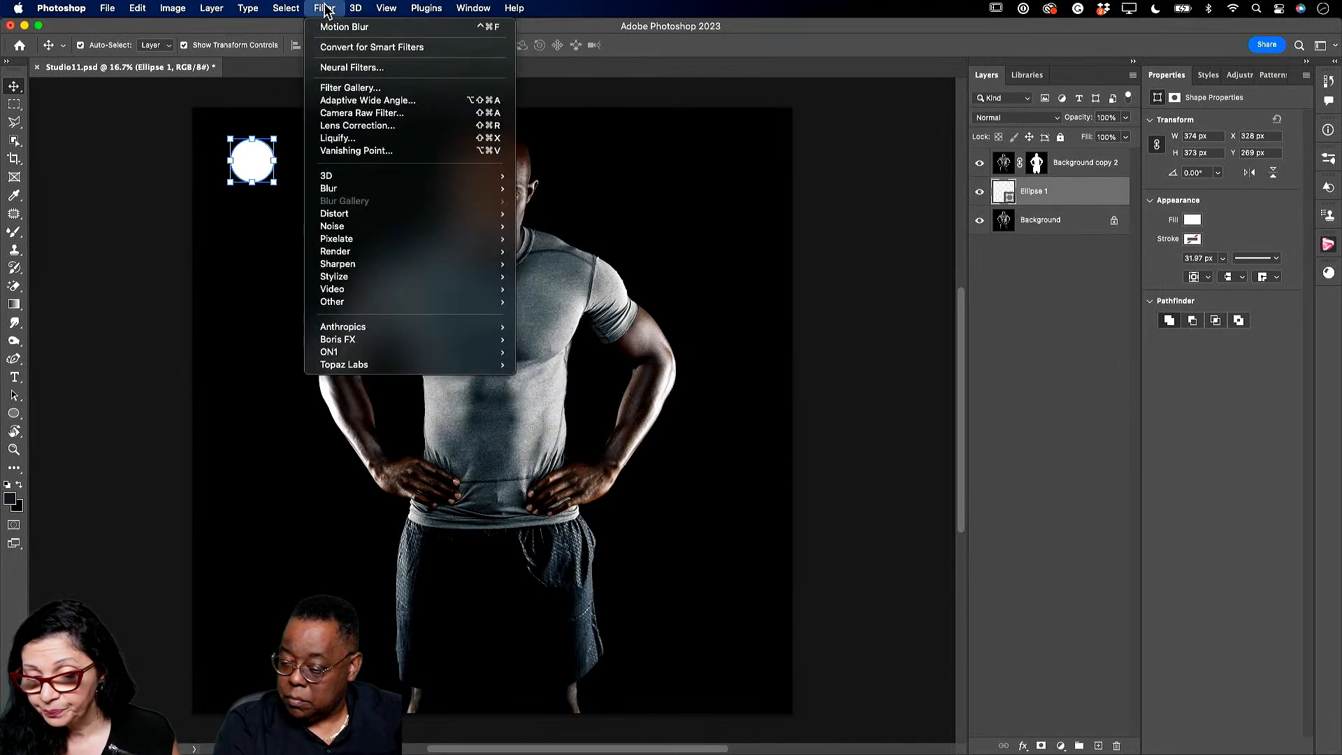
mouse_move(373, 192)
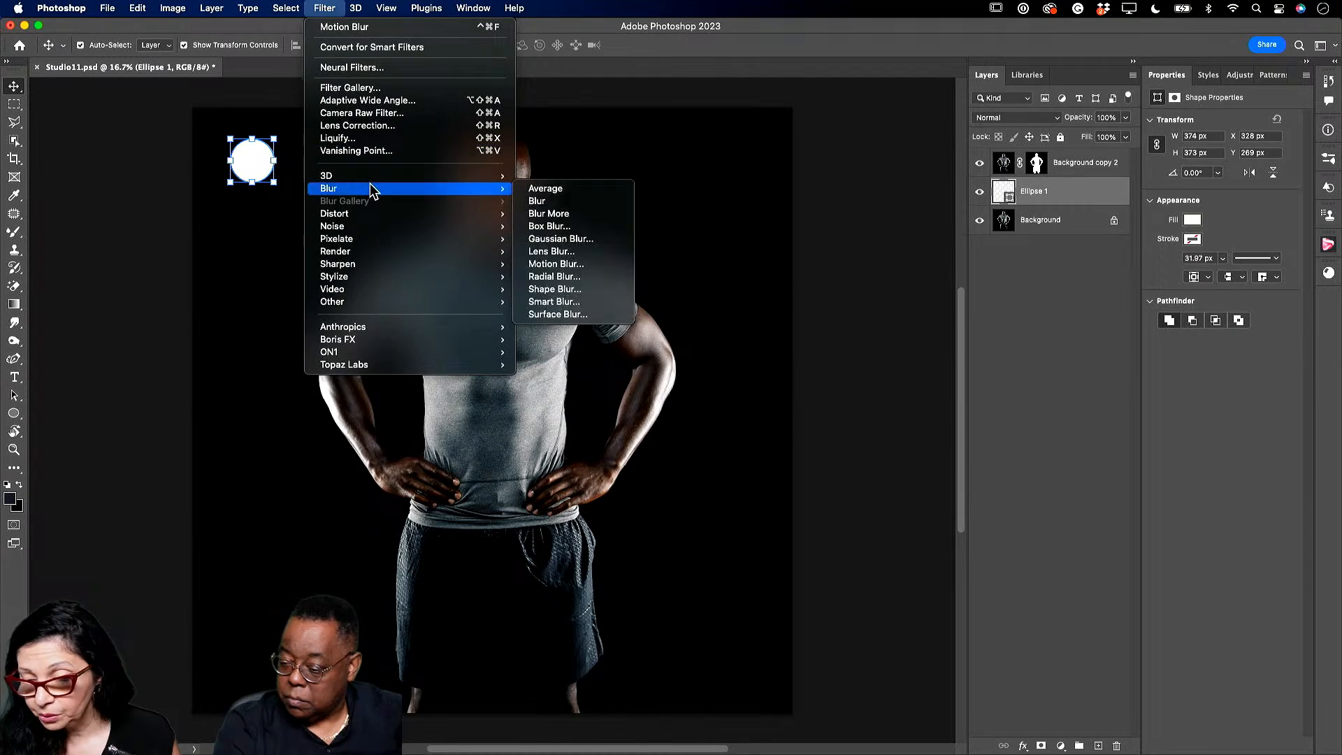
left_click(593, 239)
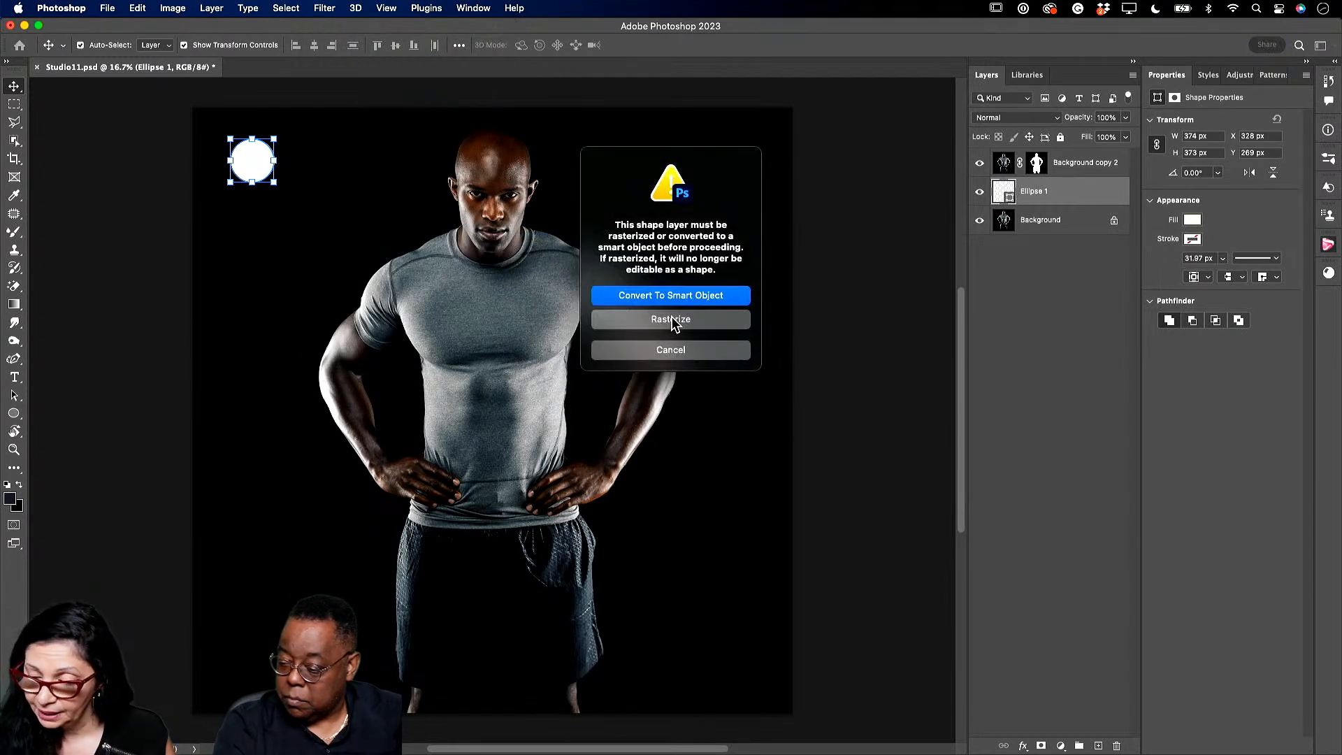
left_click(689, 297)
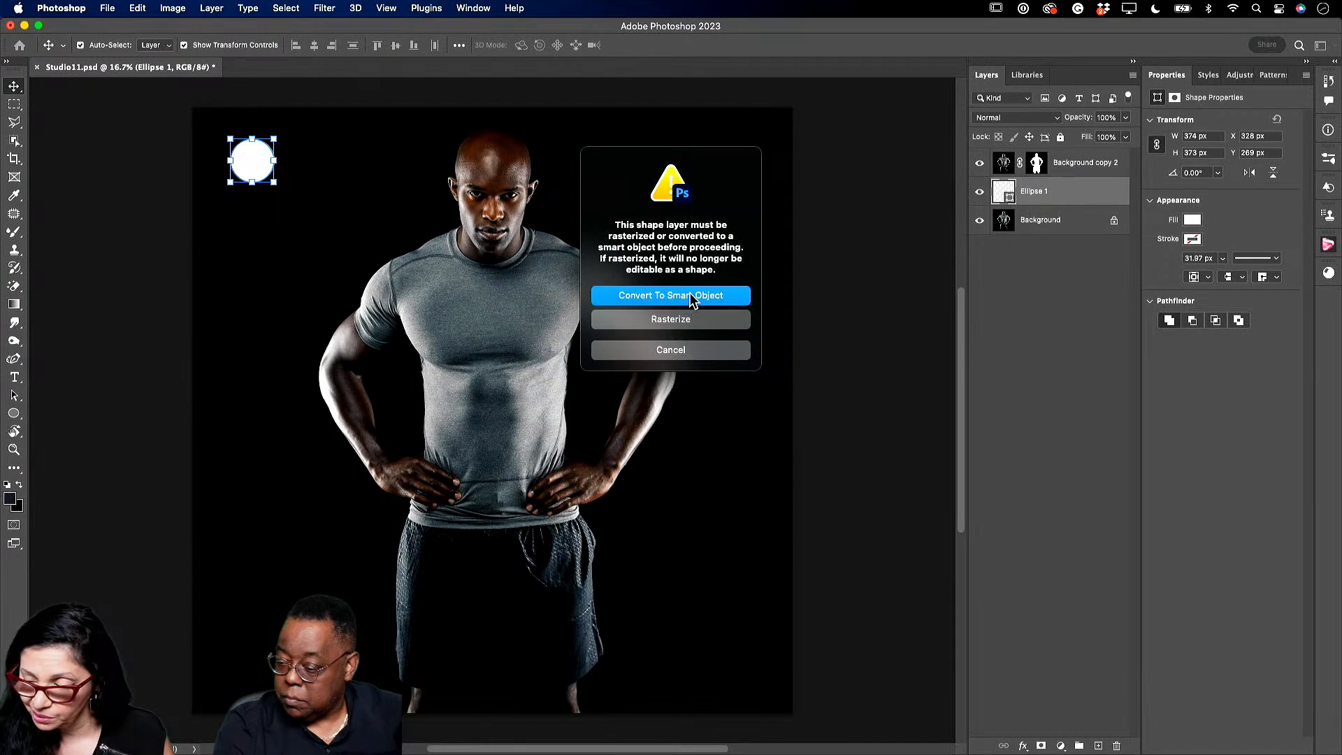
left_click_drag(714, 356, 750, 355)
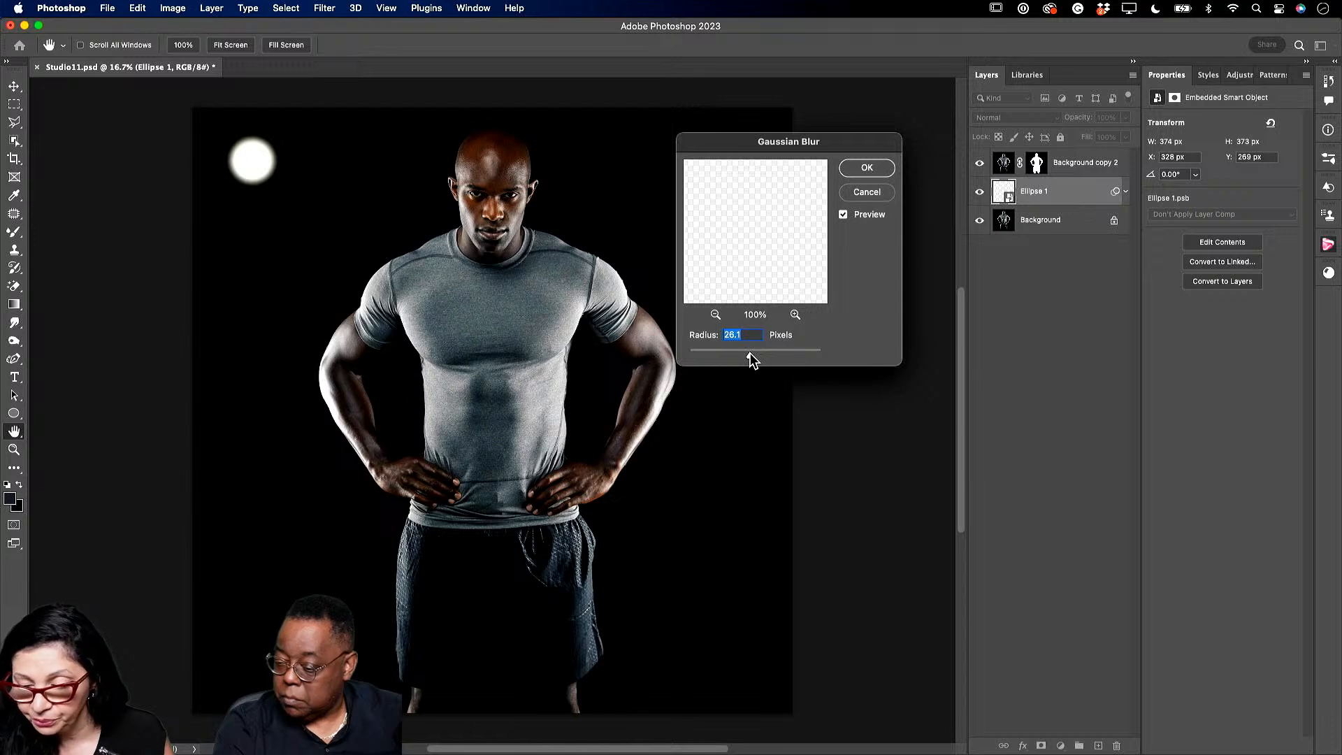
left_click(867, 168)
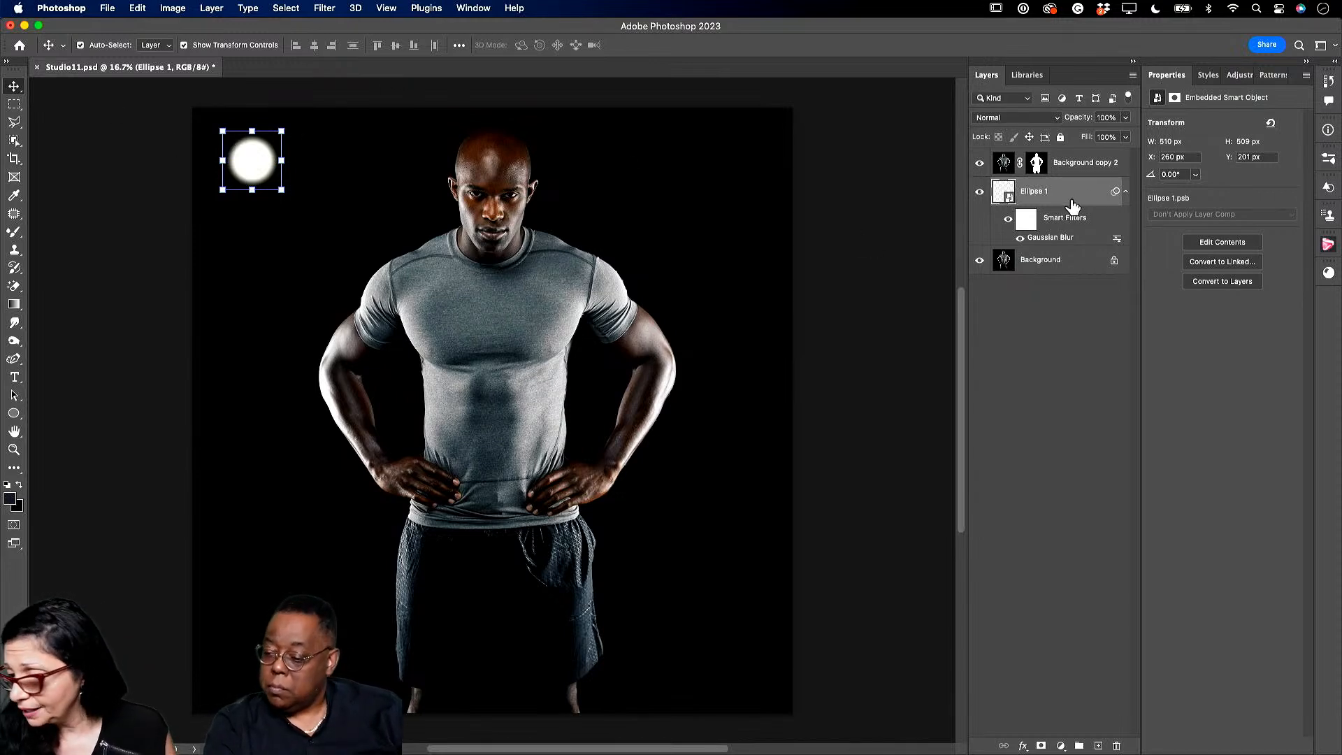
Duplicate the blurred circle twice and line the copies up beside it in a horizontal row of three.
left_click_drag(1090, 200, 1103, 746)
left_click_drag(244, 153, 301, 162)
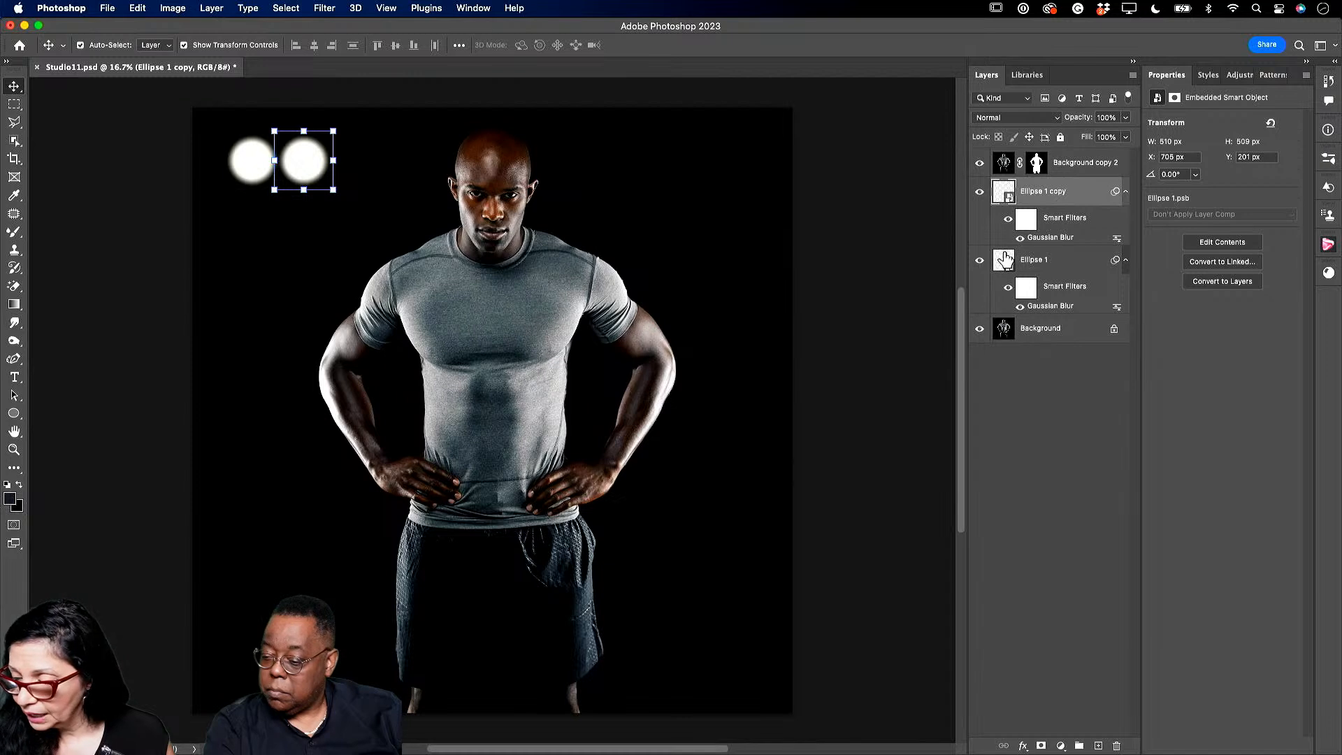
left_click_drag(1059, 203, 1098, 745)
left_click_drag(308, 165, 352, 164)
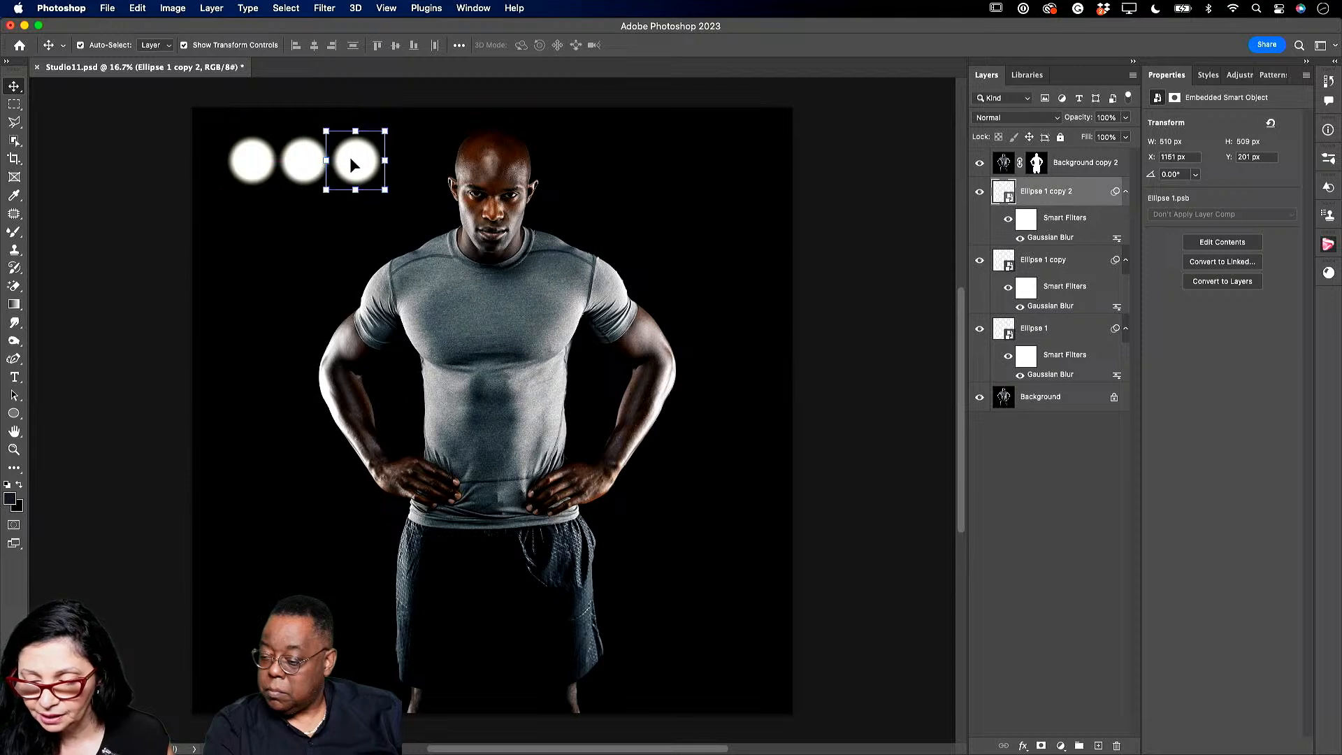
Duplicate the three circle layers together and place the copies as a second row directly beneath the first.
left_click(1079, 339, "shift")
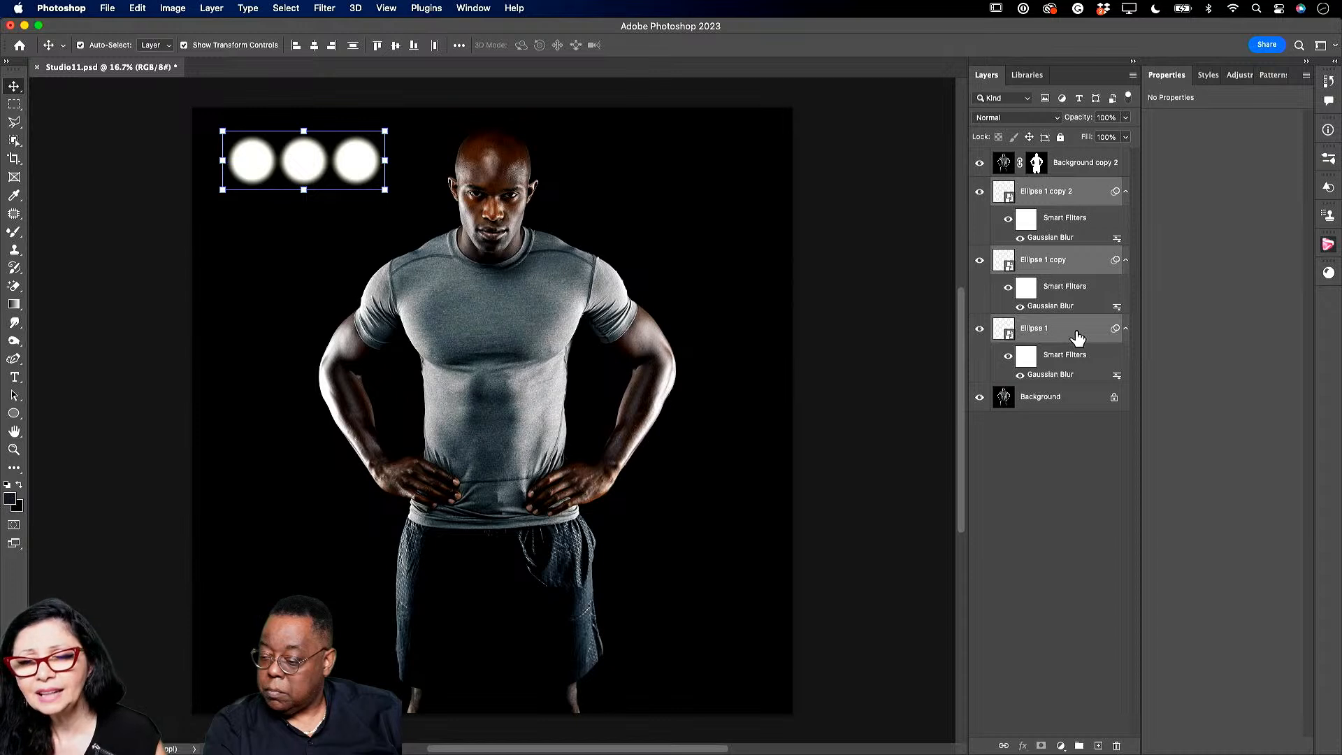
left_click_drag(1063, 341, 1099, 746)
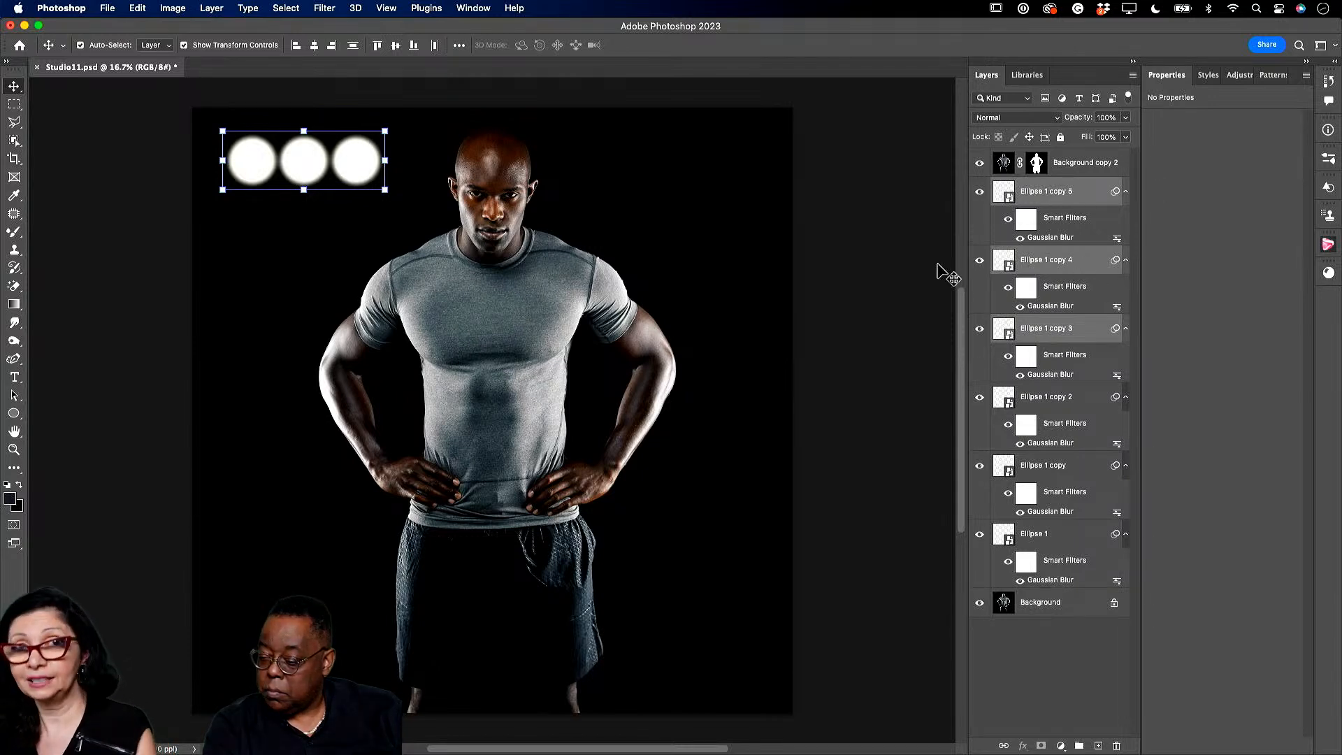
left_click_drag(363, 167, 365, 221)
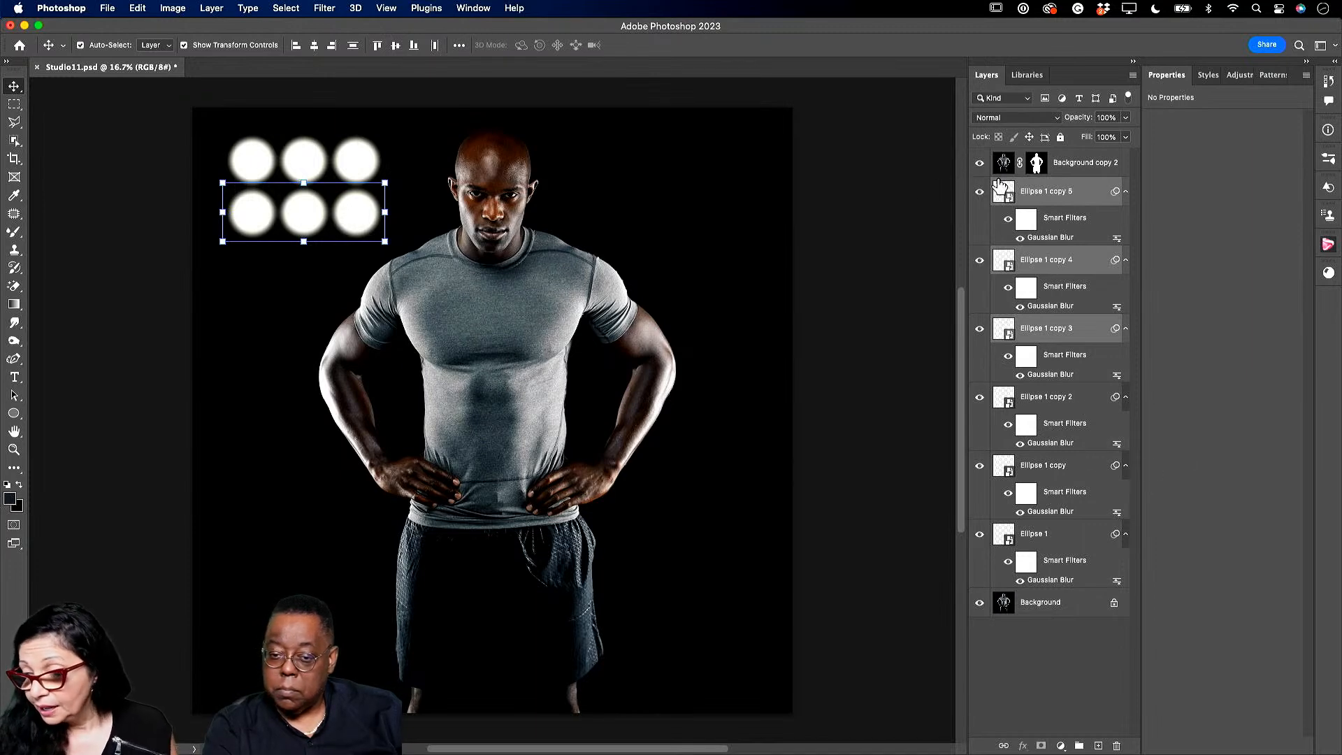
Merge the six circle layers into one, then duplicate it and place the copy level on the other side of the man's head.
left_click(1064, 198)
left_click(1038, 539, "shift")
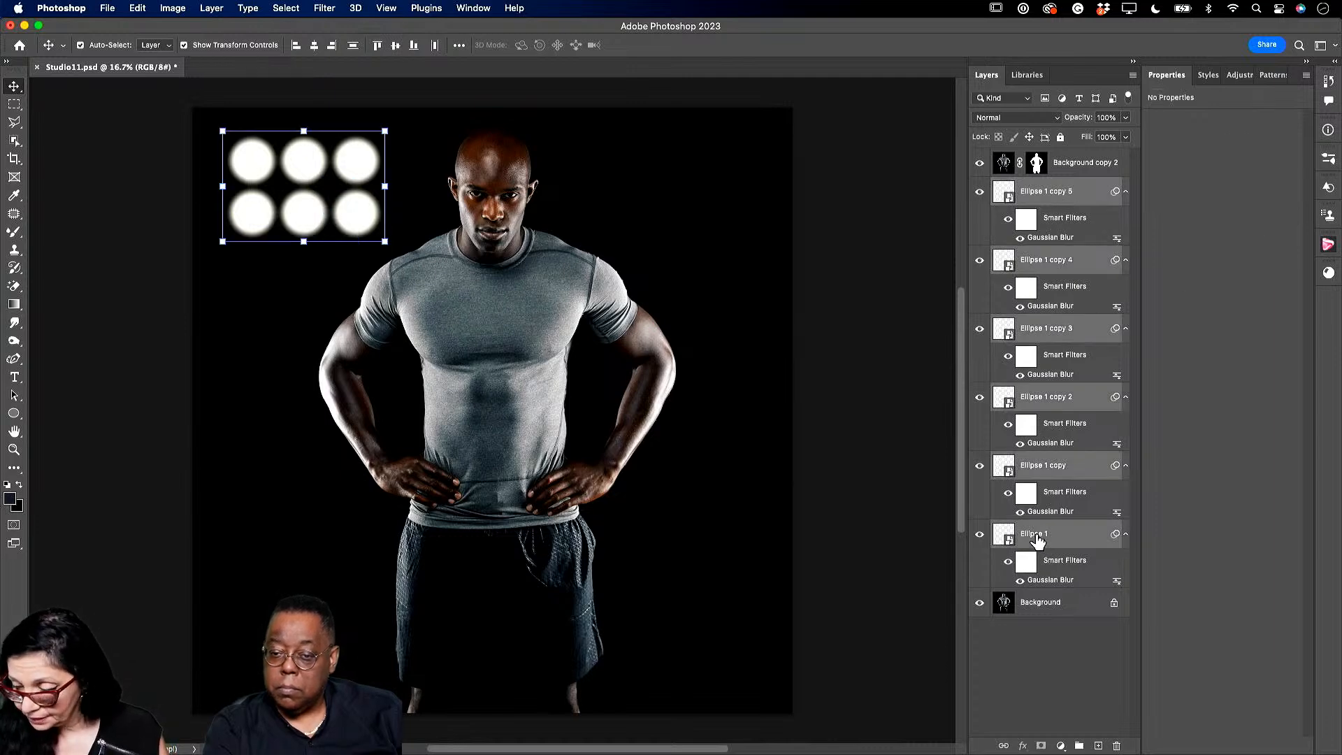
left_click(1134, 76)
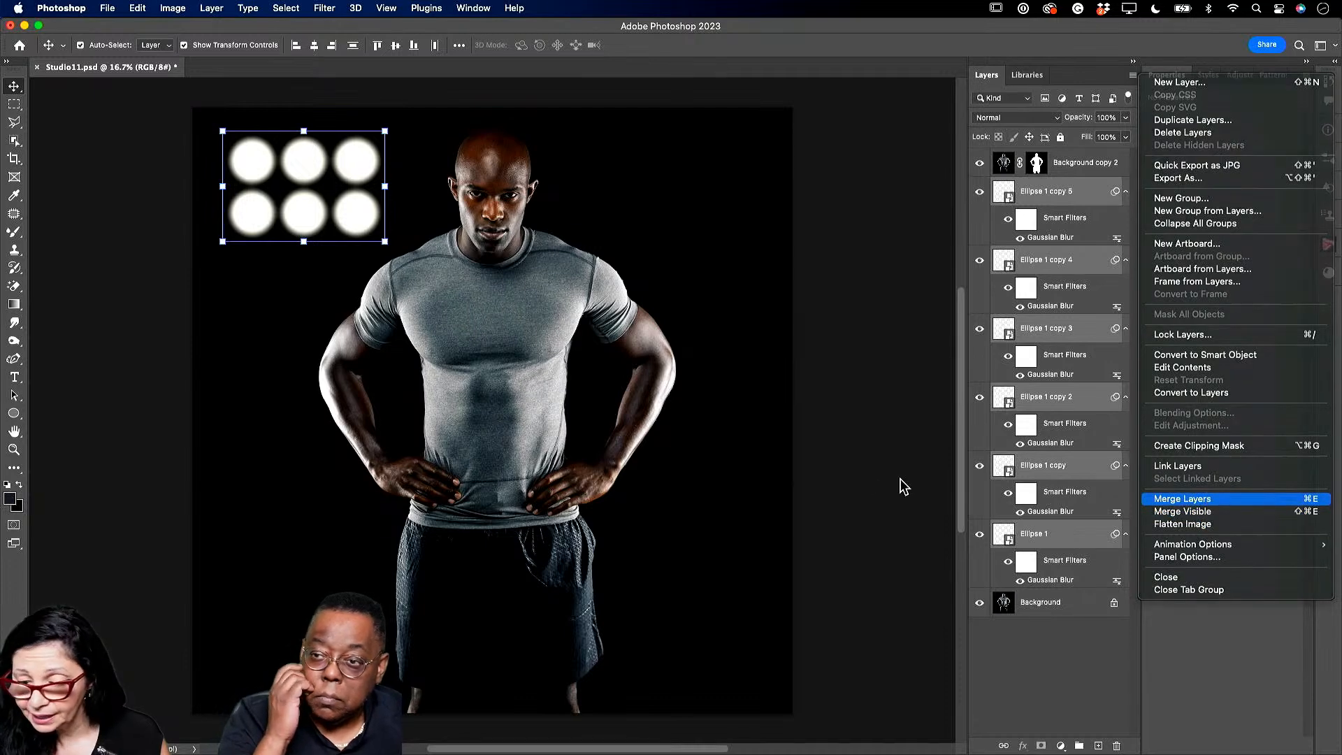
left_click(1209, 500)
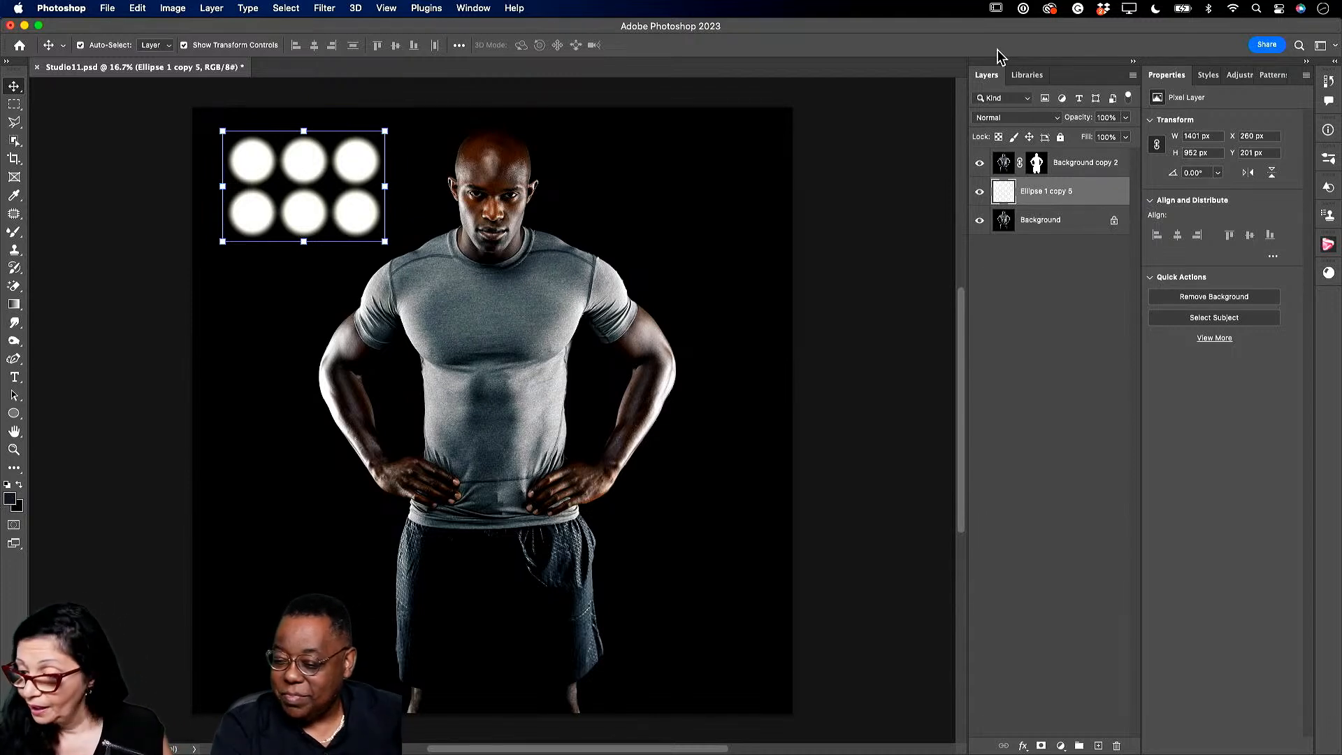
left_click_drag(1031, 201, 1100, 746)
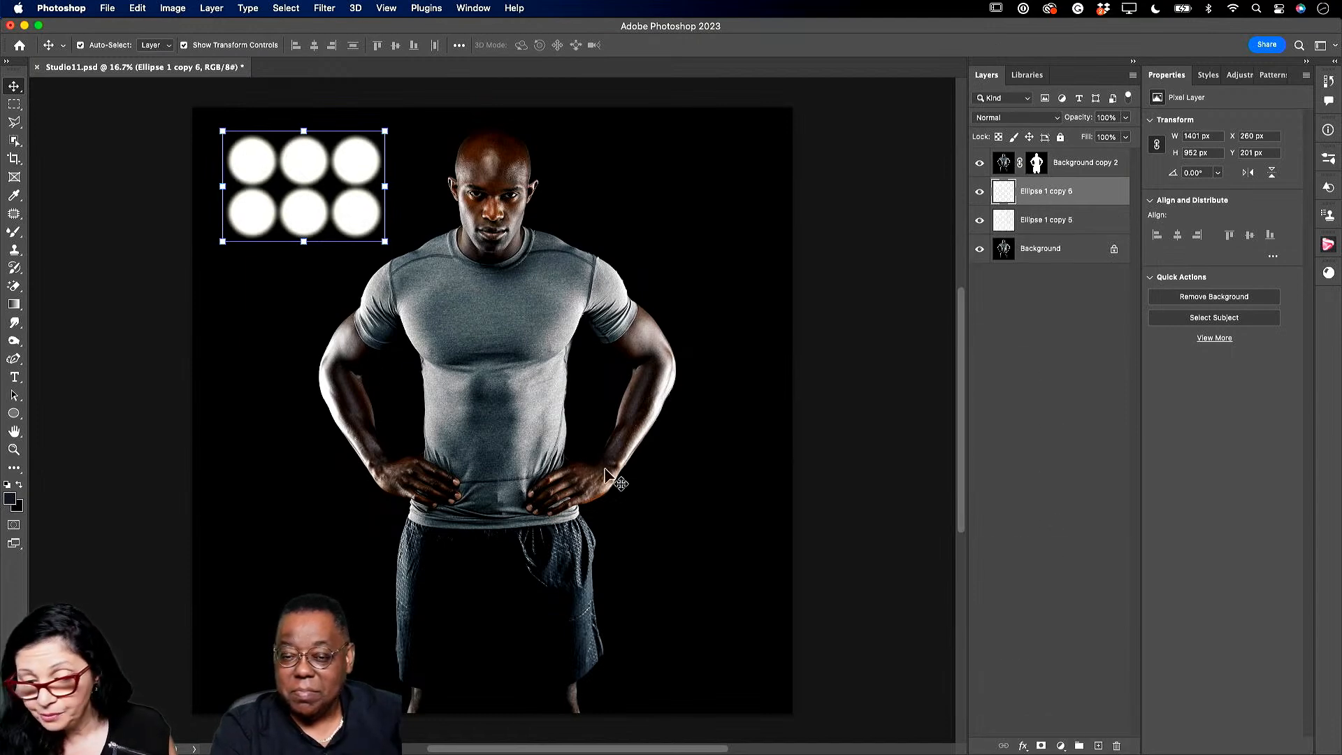
left_click_drag(362, 227, 730, 226)
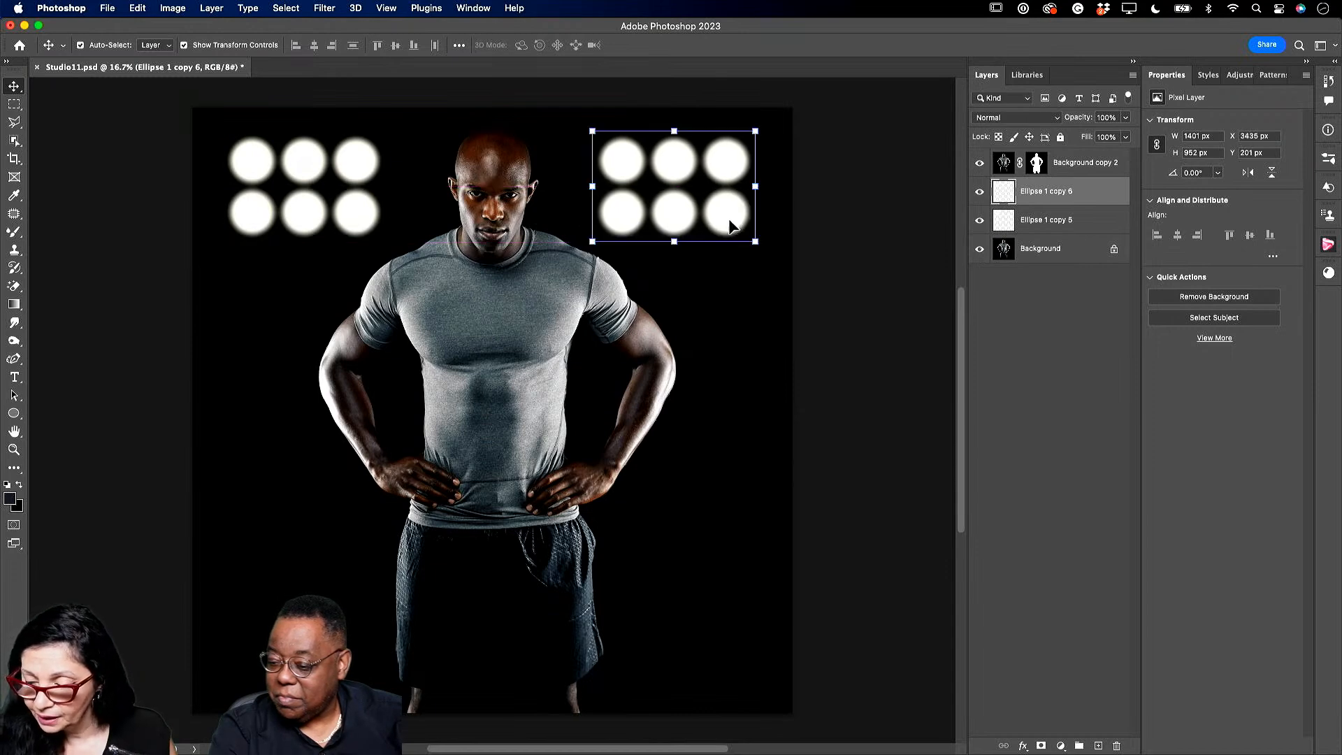
left_click(1125, 137)
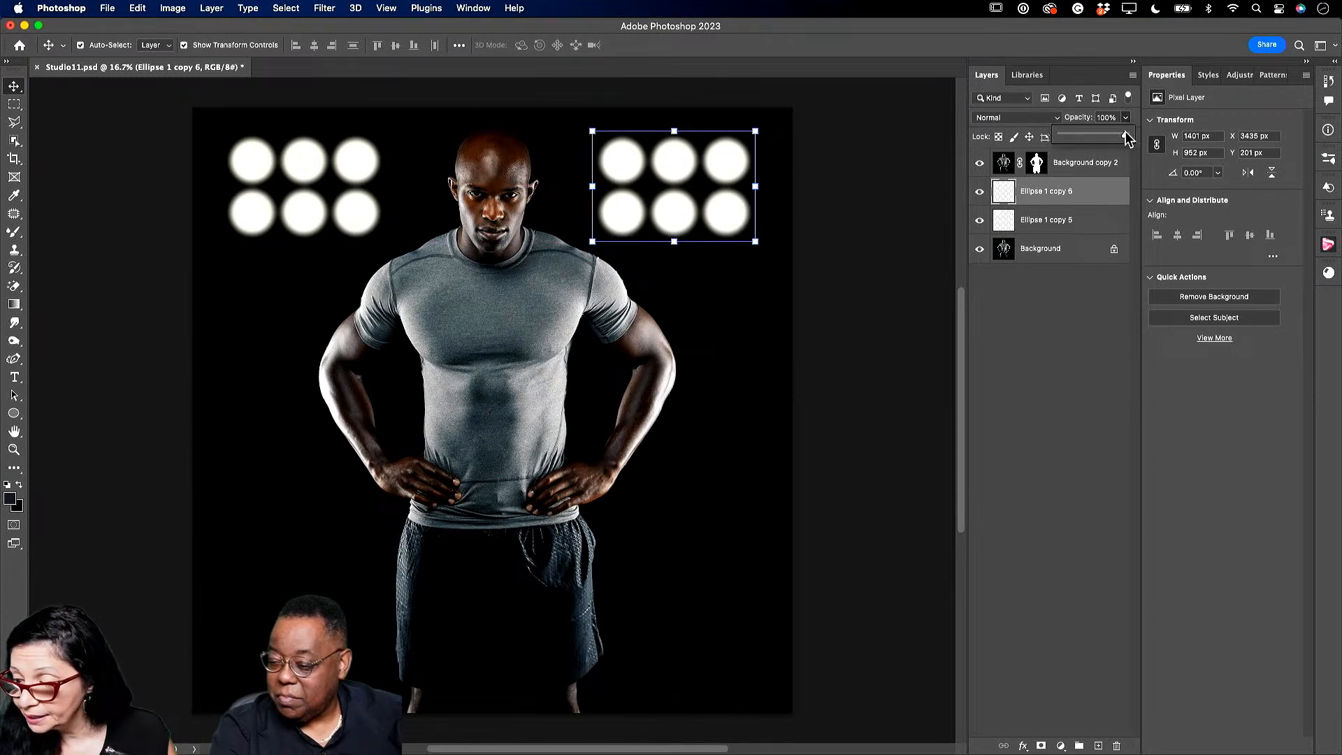
left_click_drag(1121, 138, 1158, 140)
left_click(1074, 197)
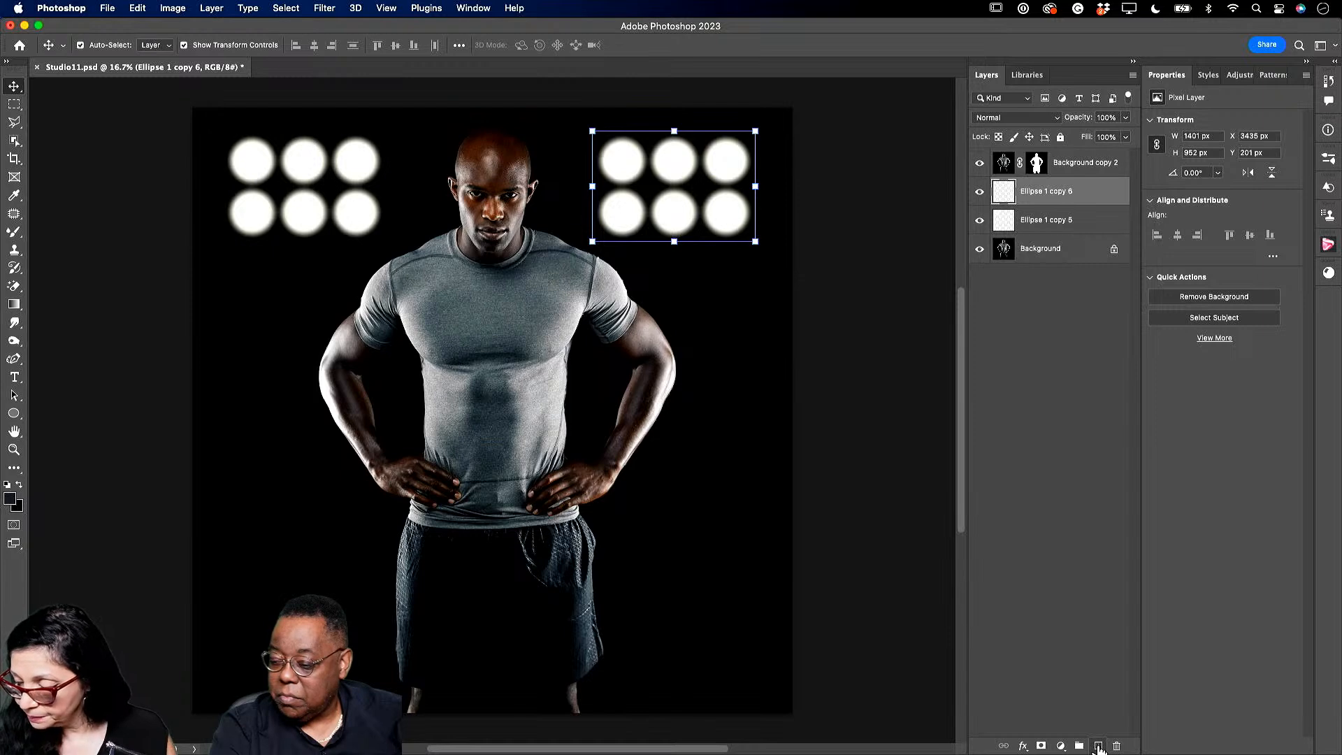
On a new layer above the lights, draw a white rectangle about 1371 x 3436 px below the left bank of lights.
left_click(1098, 746)
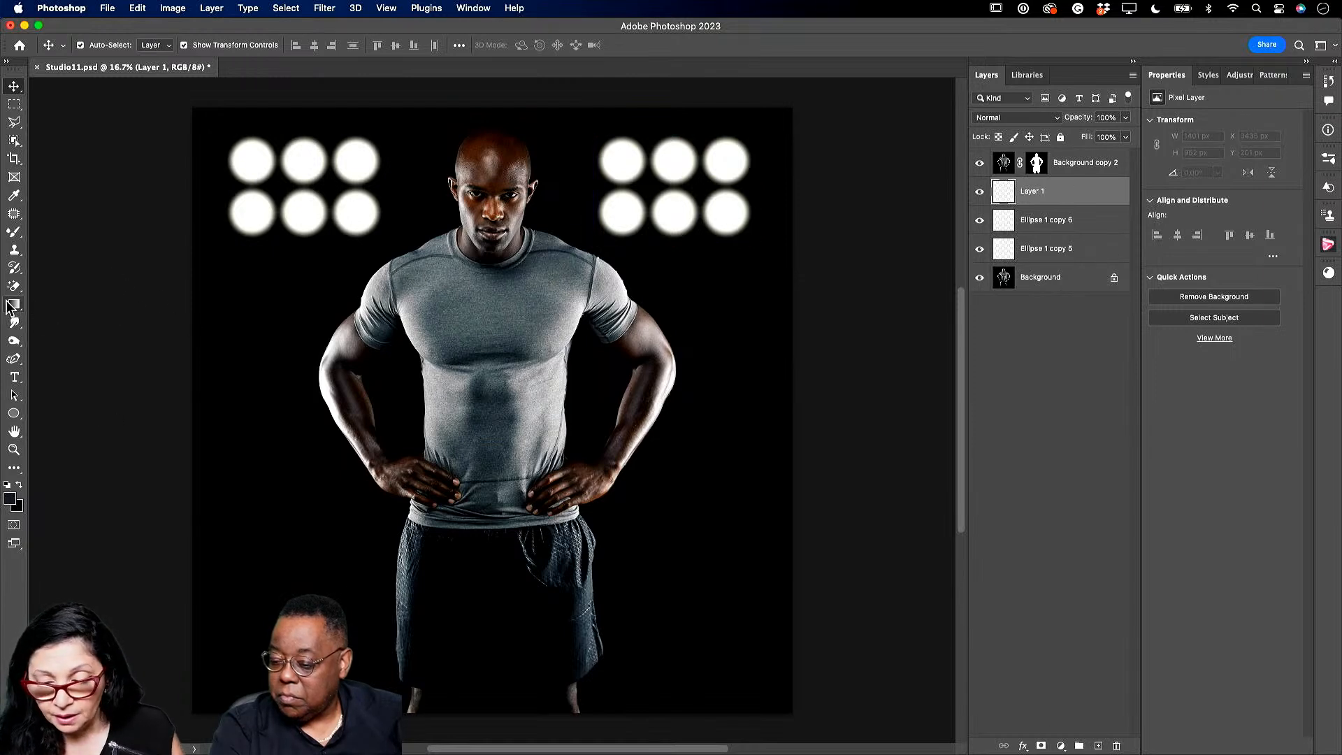
left_click(14, 414)
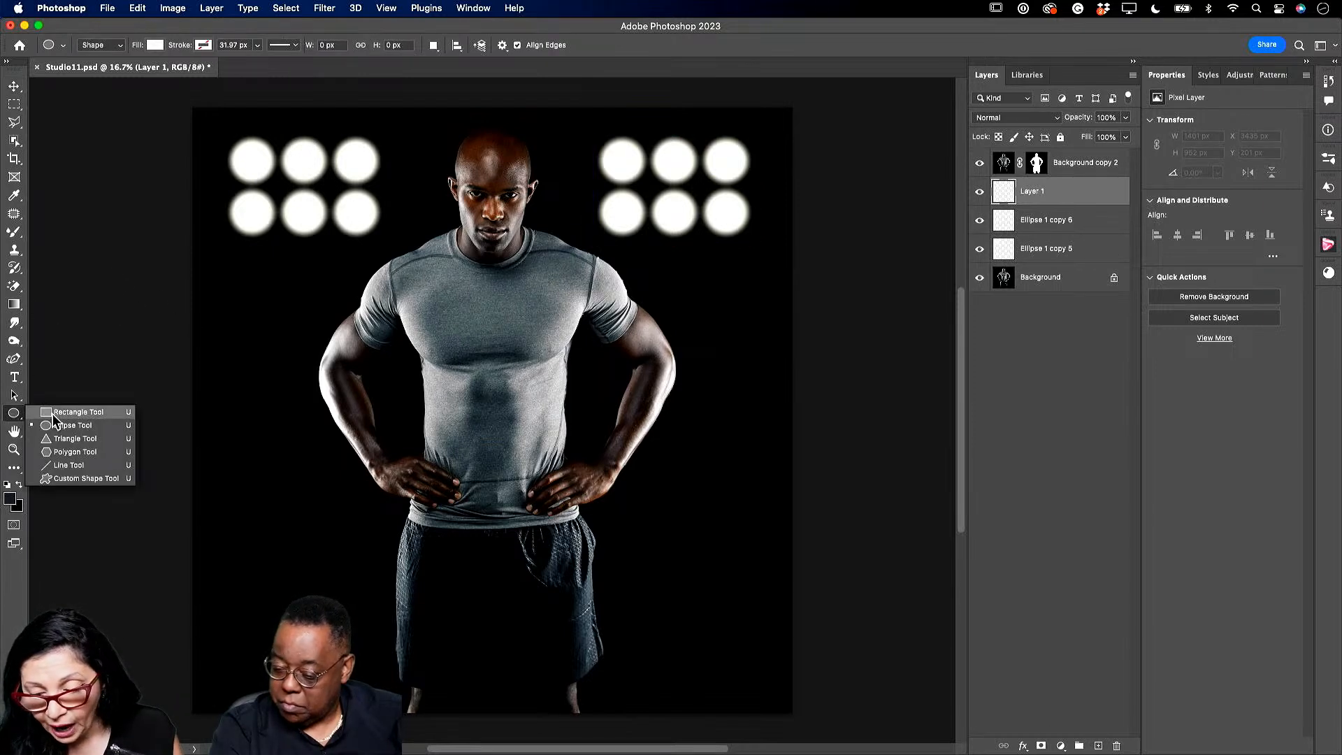
left_click(77, 413)
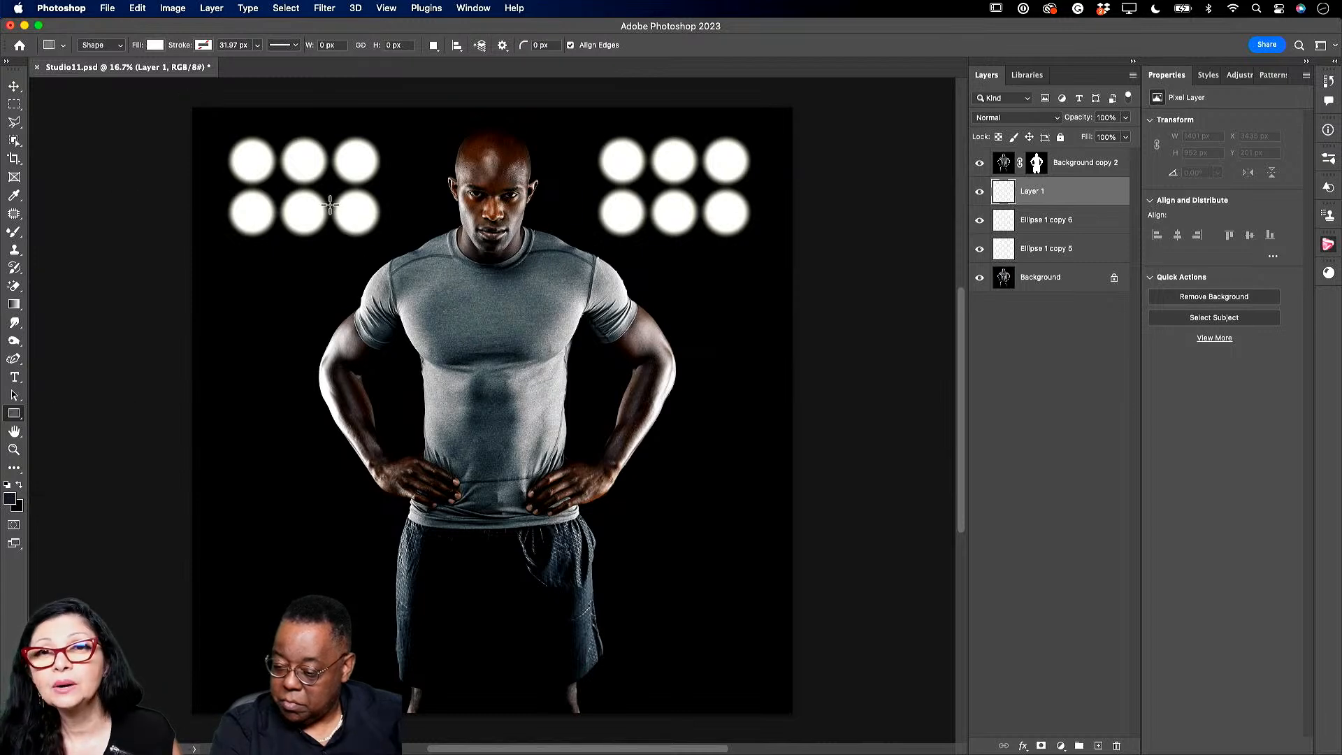
left_click_drag(235, 250, 395, 650)
Distort the rectangle into a beam, narrow at the left bank of lights and widening downward past the image edge, accepting conversion to a regular path.
left_click(138, 8)
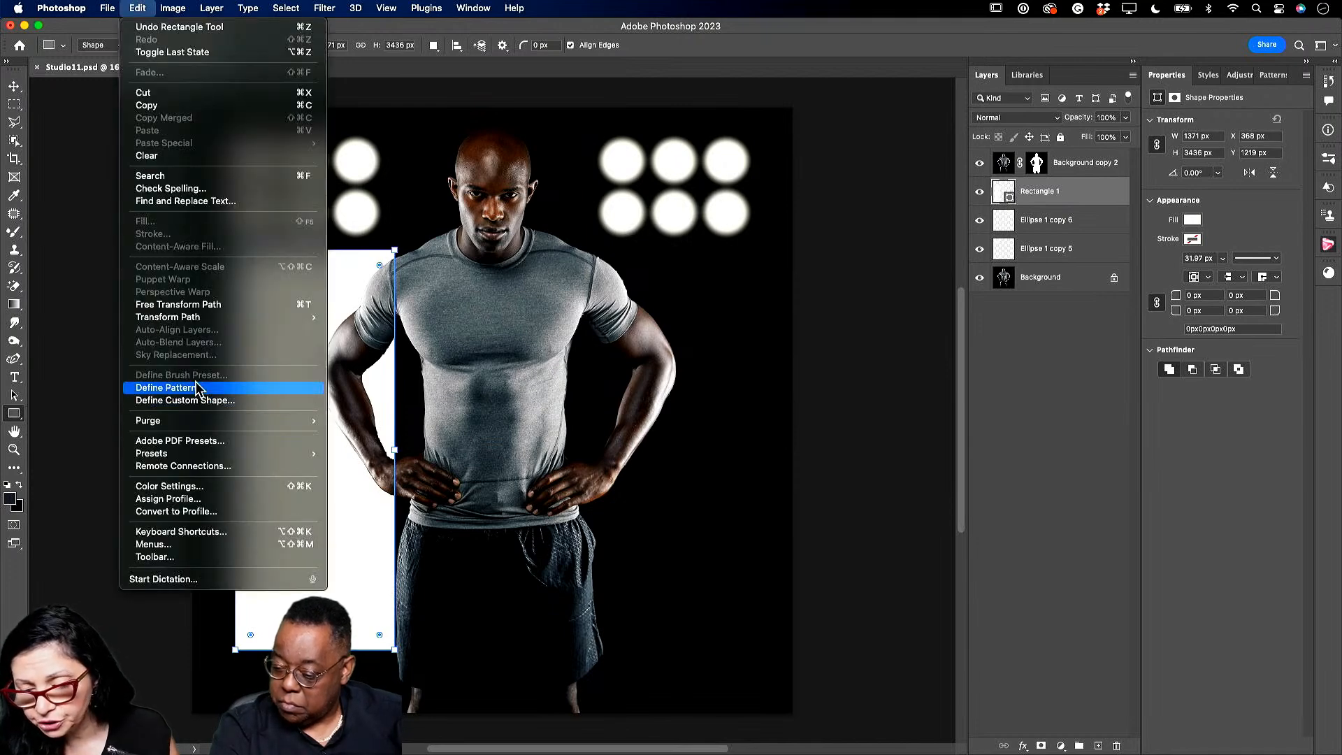
mouse_move(145, 320)
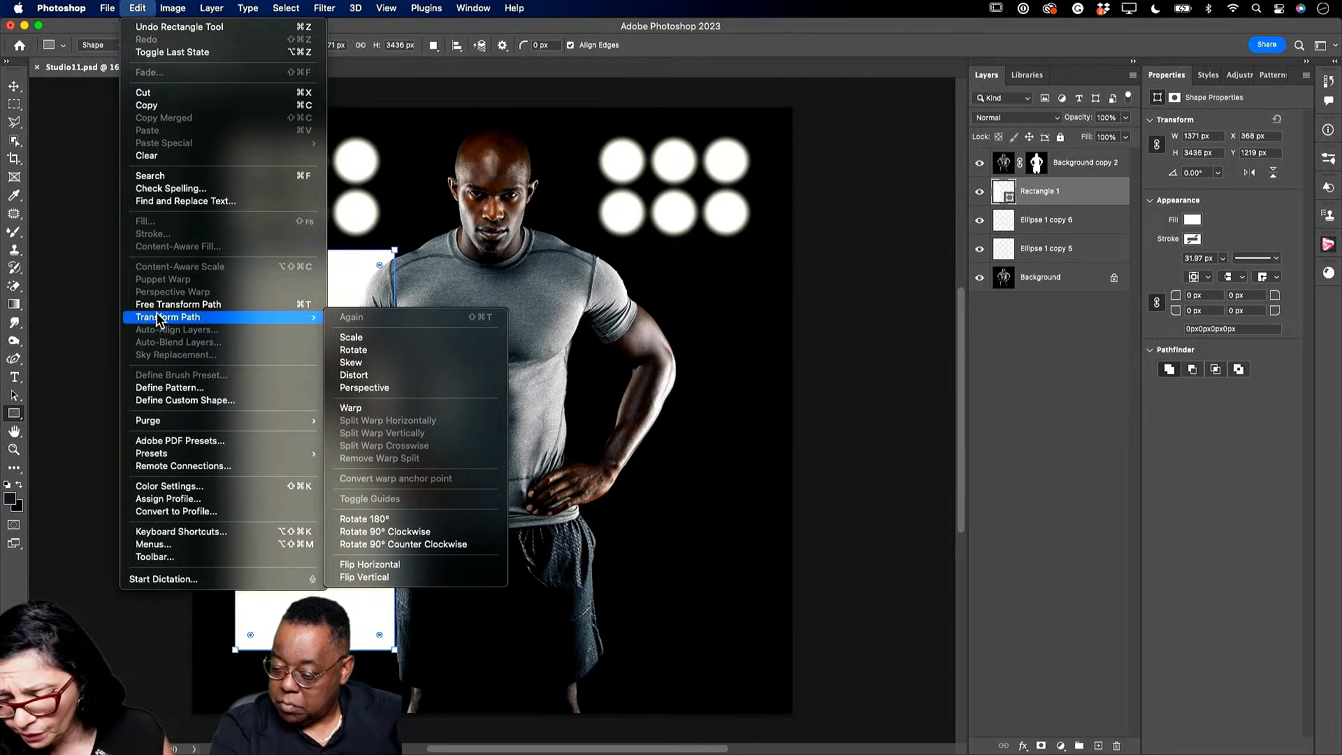
left_click(352, 376)
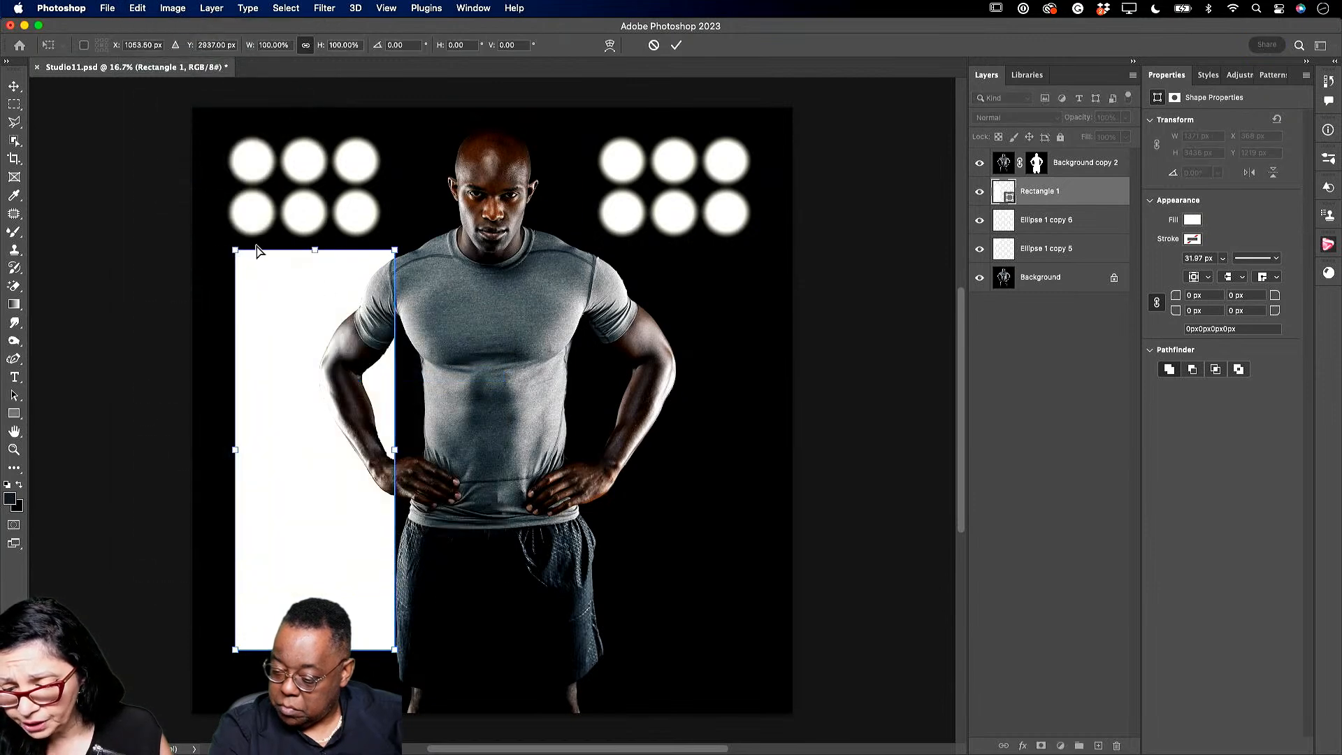
left_click_drag(237, 251, 251, 168)
left_click_drag(394, 250, 303, 164)
left_click_drag(236, 647, 118, 464)
left_click_drag(396, 657, 331, 598)
left_click(676, 45)
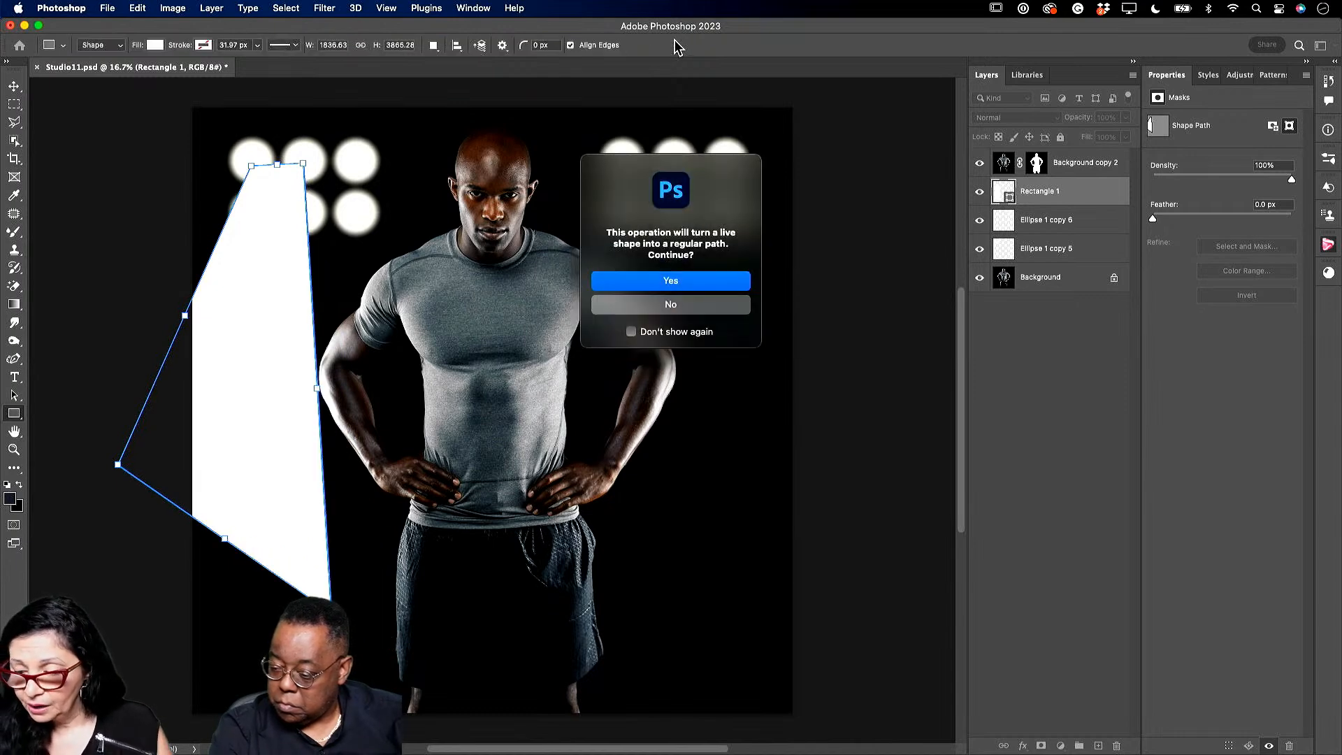
left_click(706, 282)
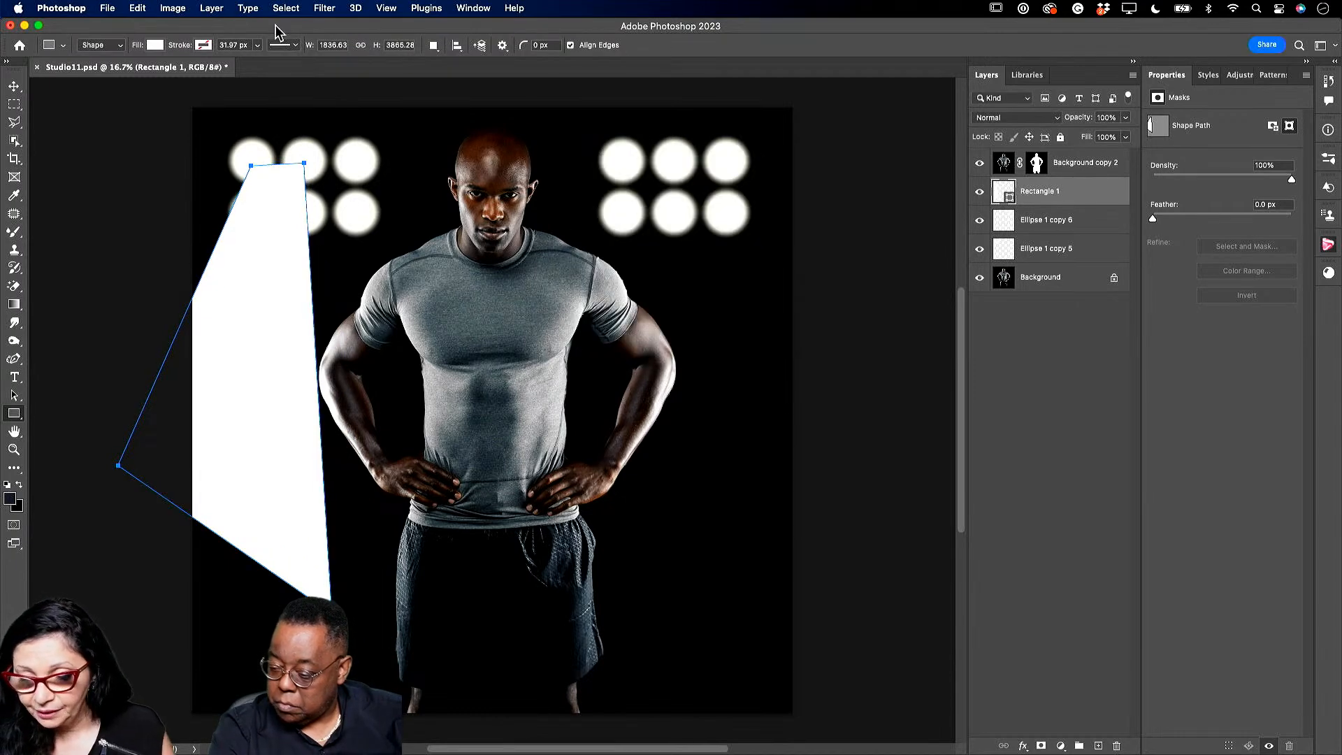
Lower the white beam shape's opacity to 64% and add a layer mask to it.
left_click(1126, 117)
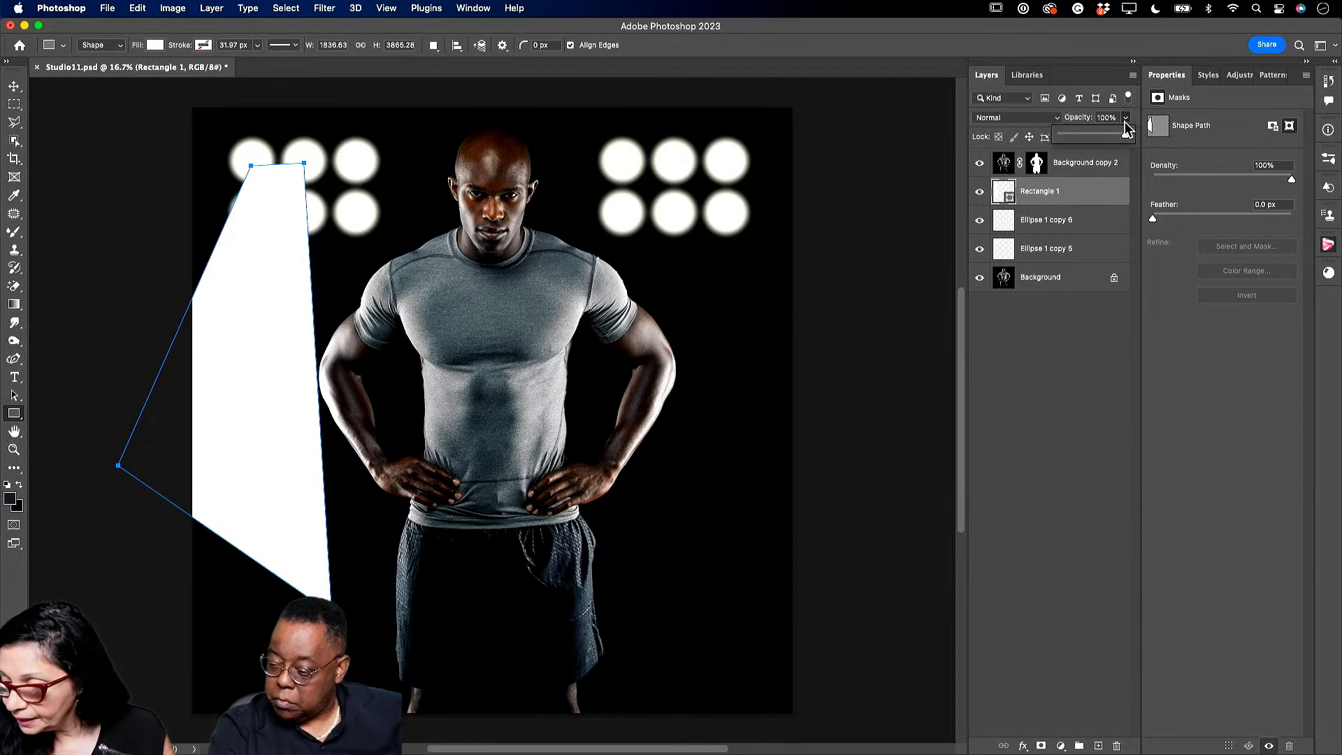
left_click_drag(1129, 134, 1103, 138)
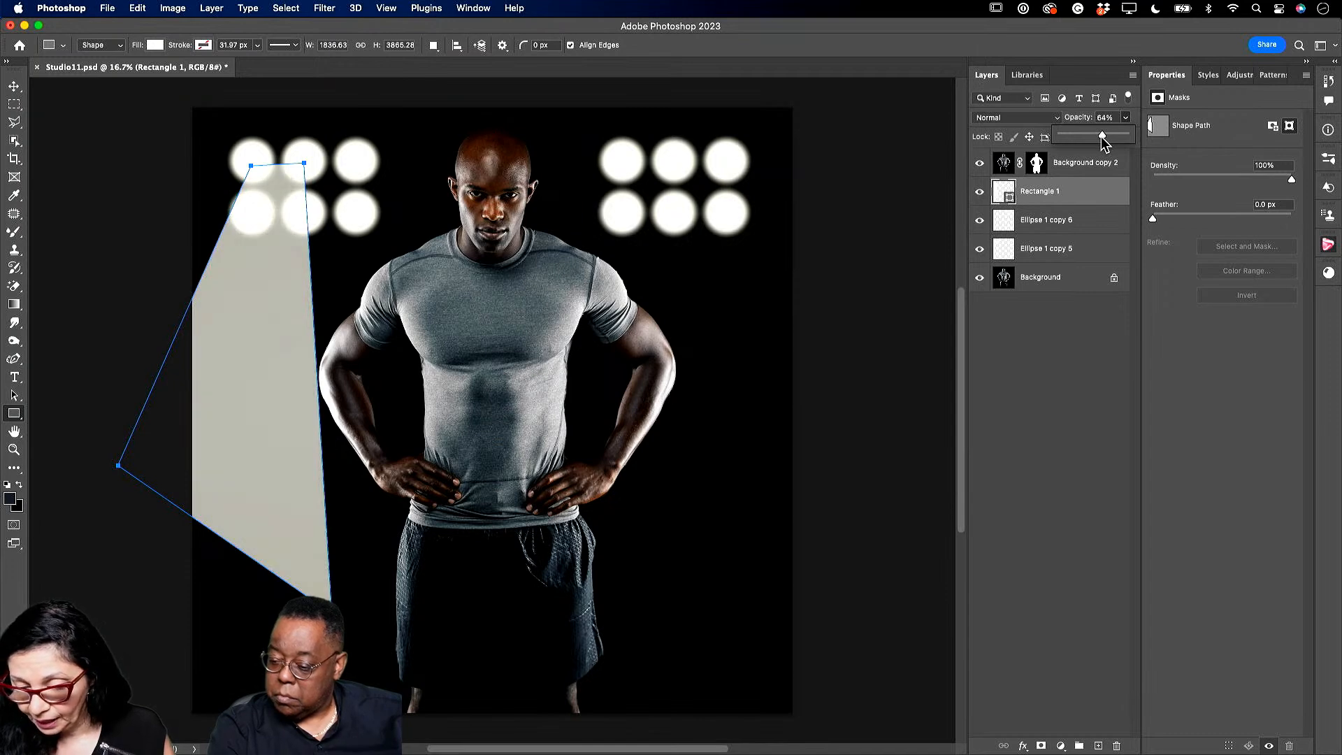
left_click(1042, 747)
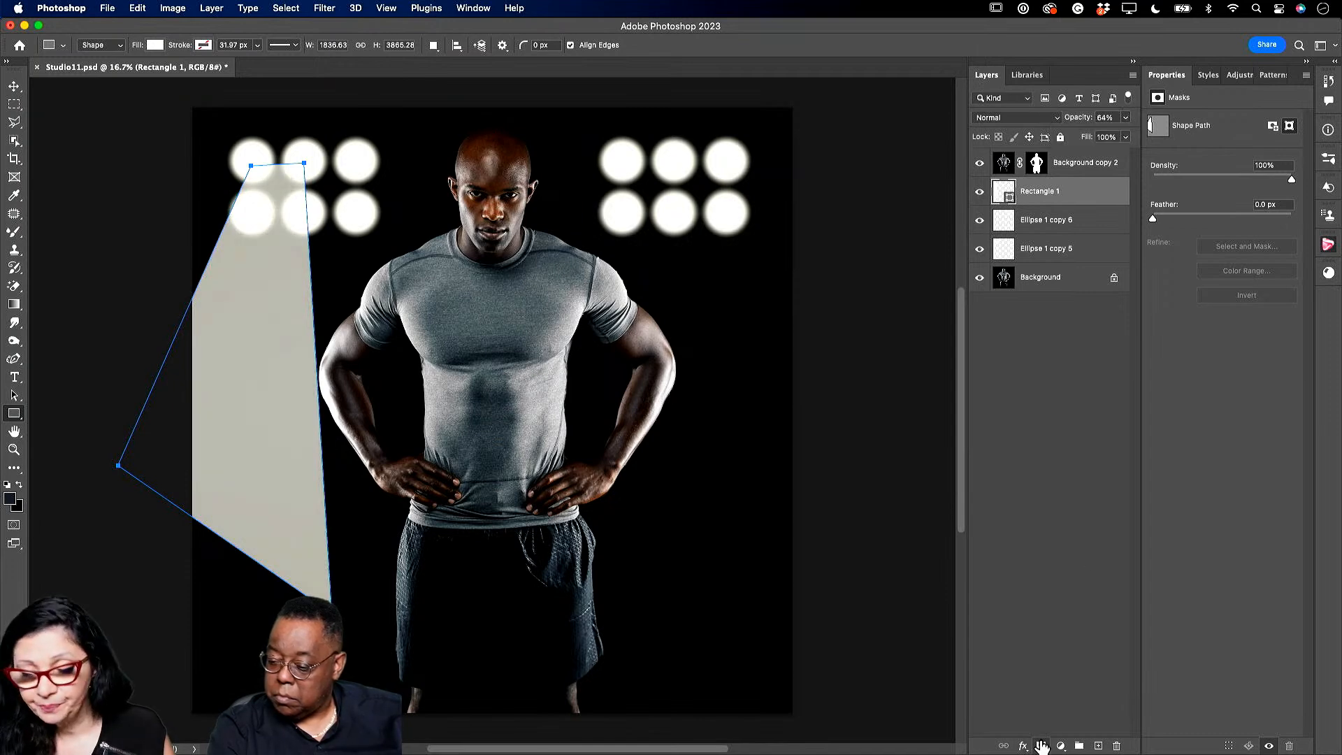
Fade out the beam's lower end on its mask with repeated black-to-transparent gradients from the Basics presets, drawn upward from below the beam.
left_click(11, 306)
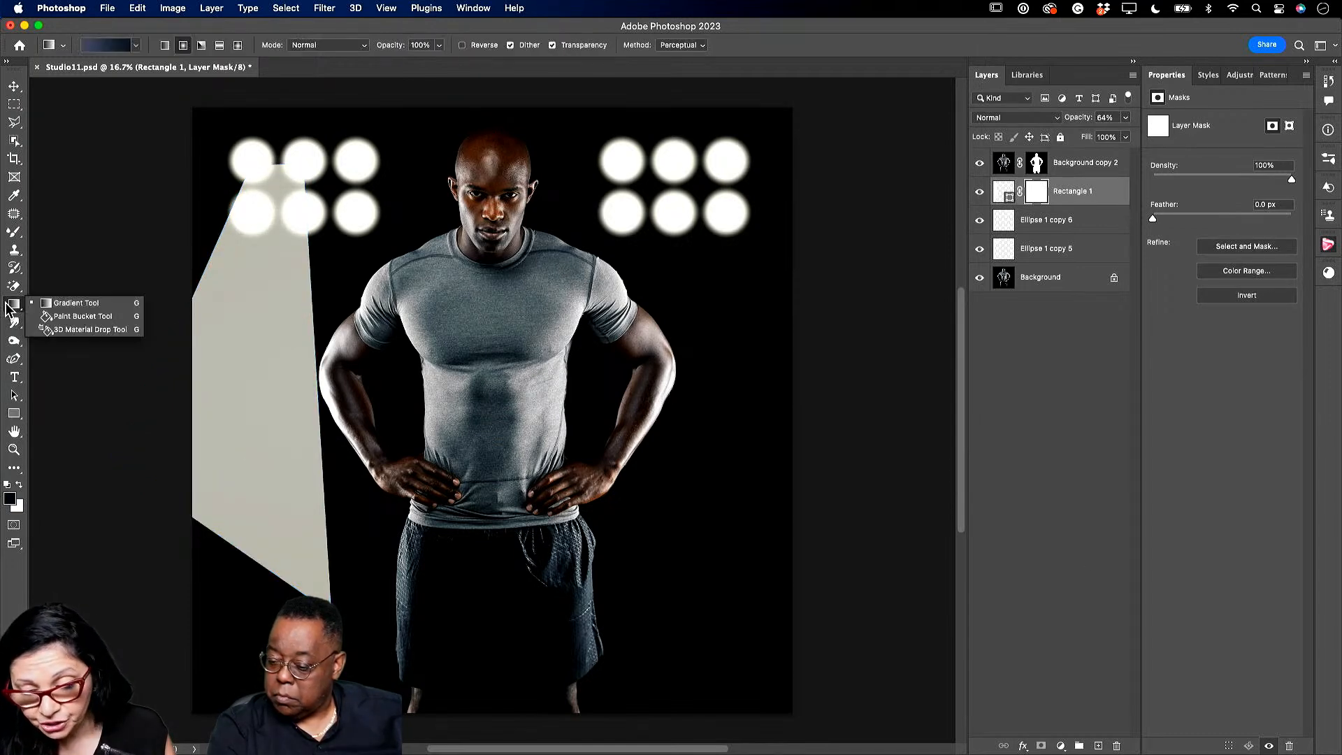
left_click(63, 304)
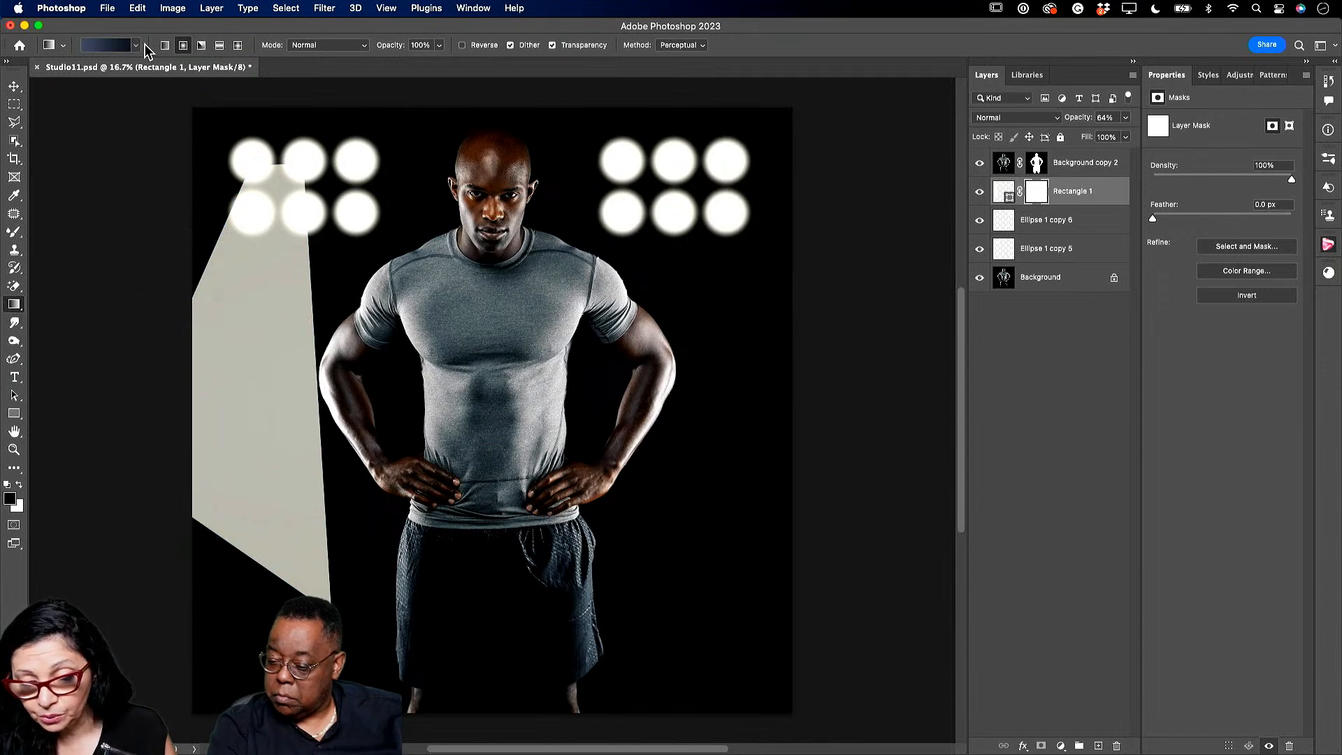
left_click(136, 45)
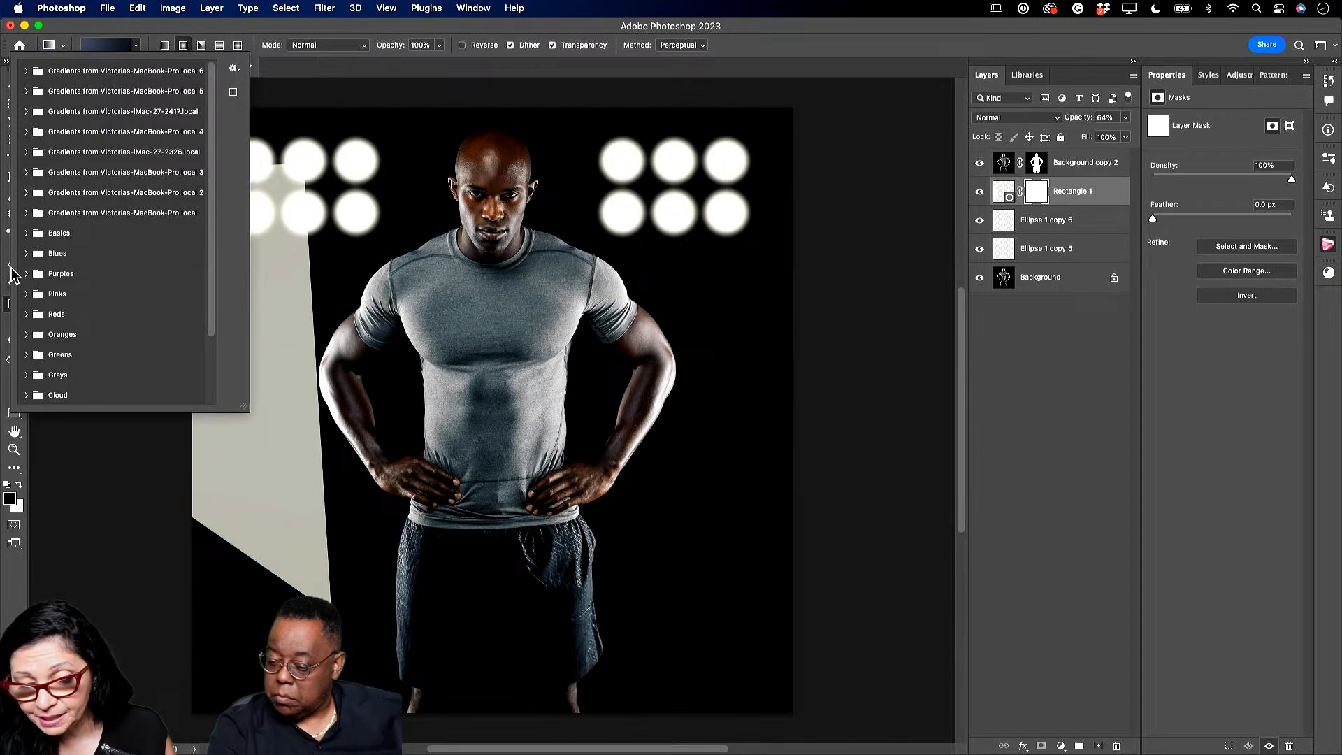
left_click(26, 232)
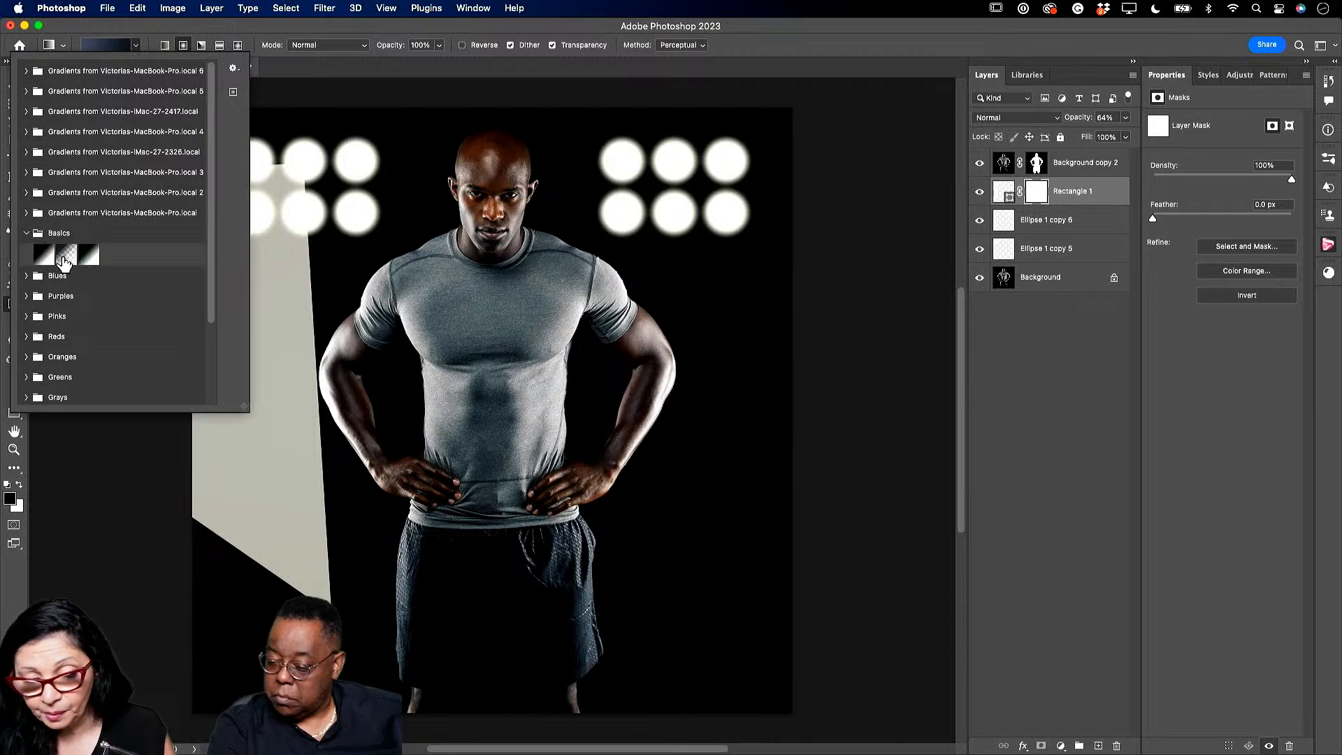
left_click(65, 254)
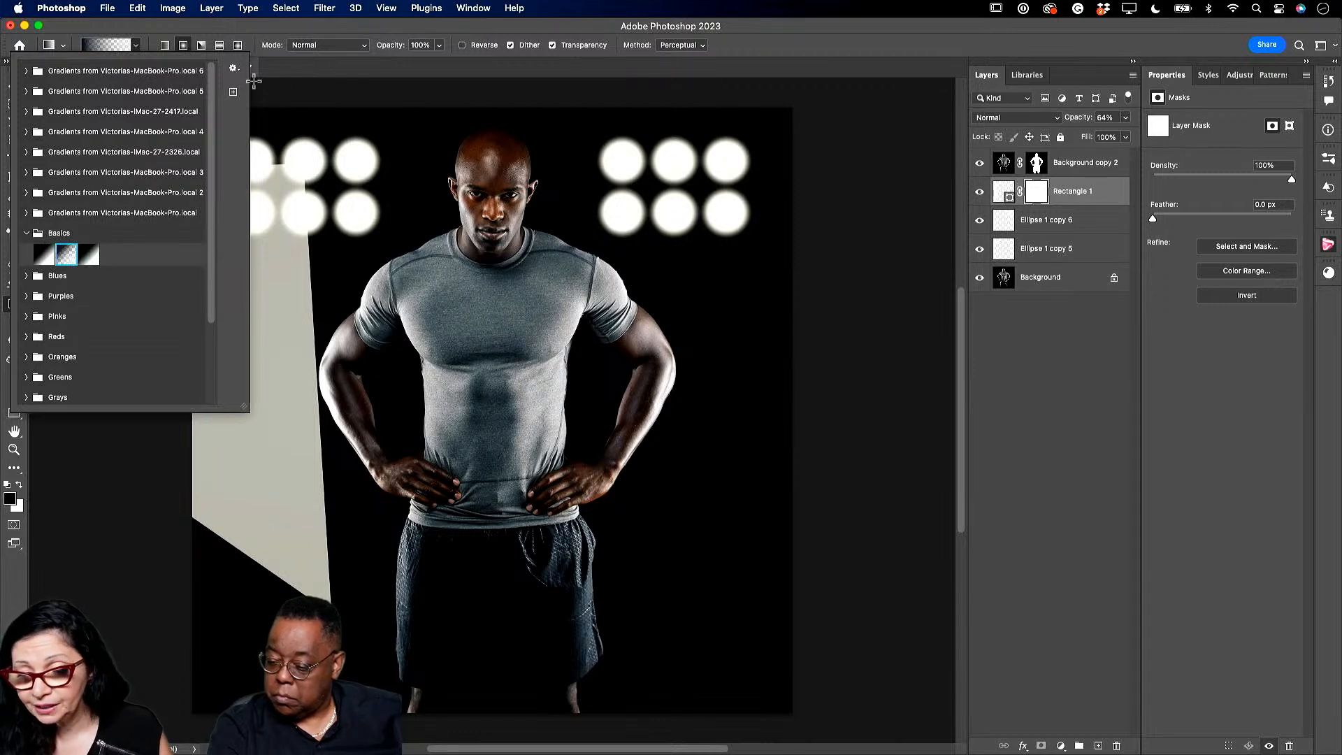
left_click(251, 596)
left_click_drag(250, 596, 287, 286)
left_click_drag(216, 638, 298, 322)
left_click_drag(190, 539, 259, 348)
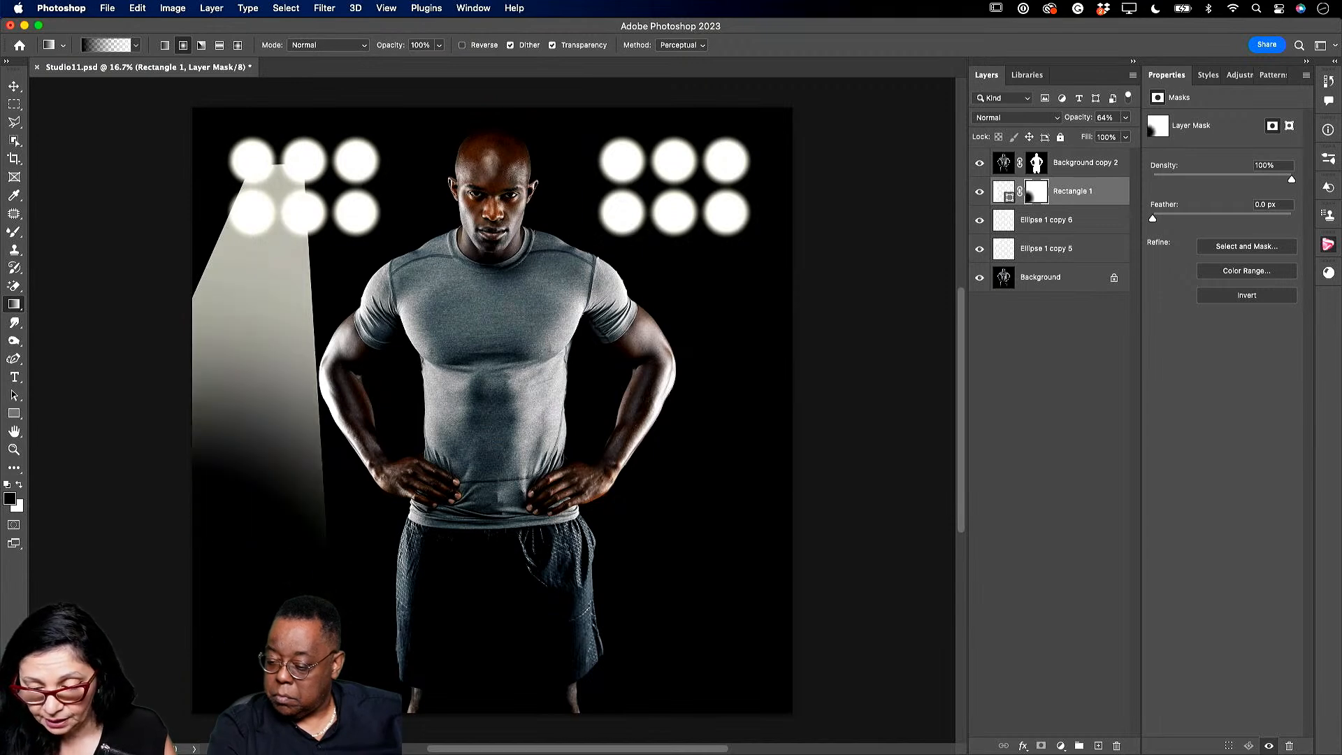
left_click_drag(306, 619, 315, 350)
left_click_drag(327, 592, 334, 242)
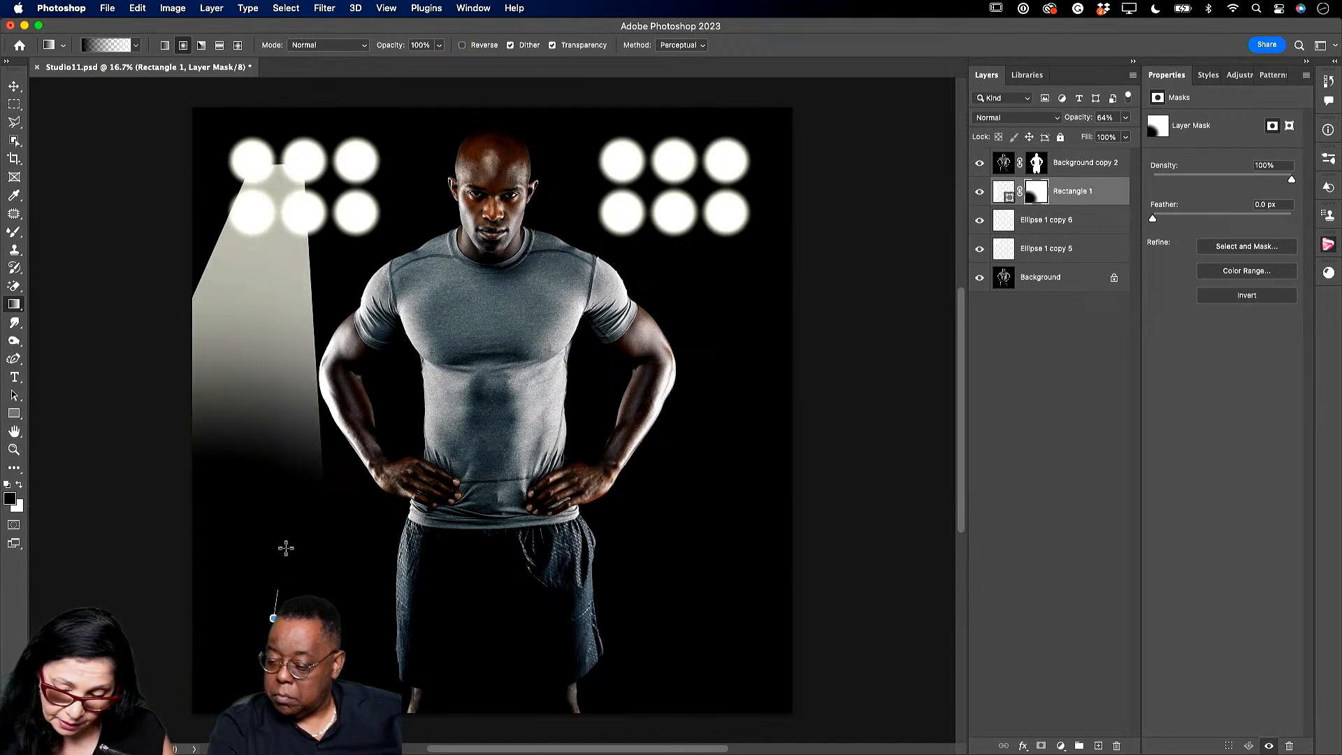
left_click_drag(277, 598, 357, 264)
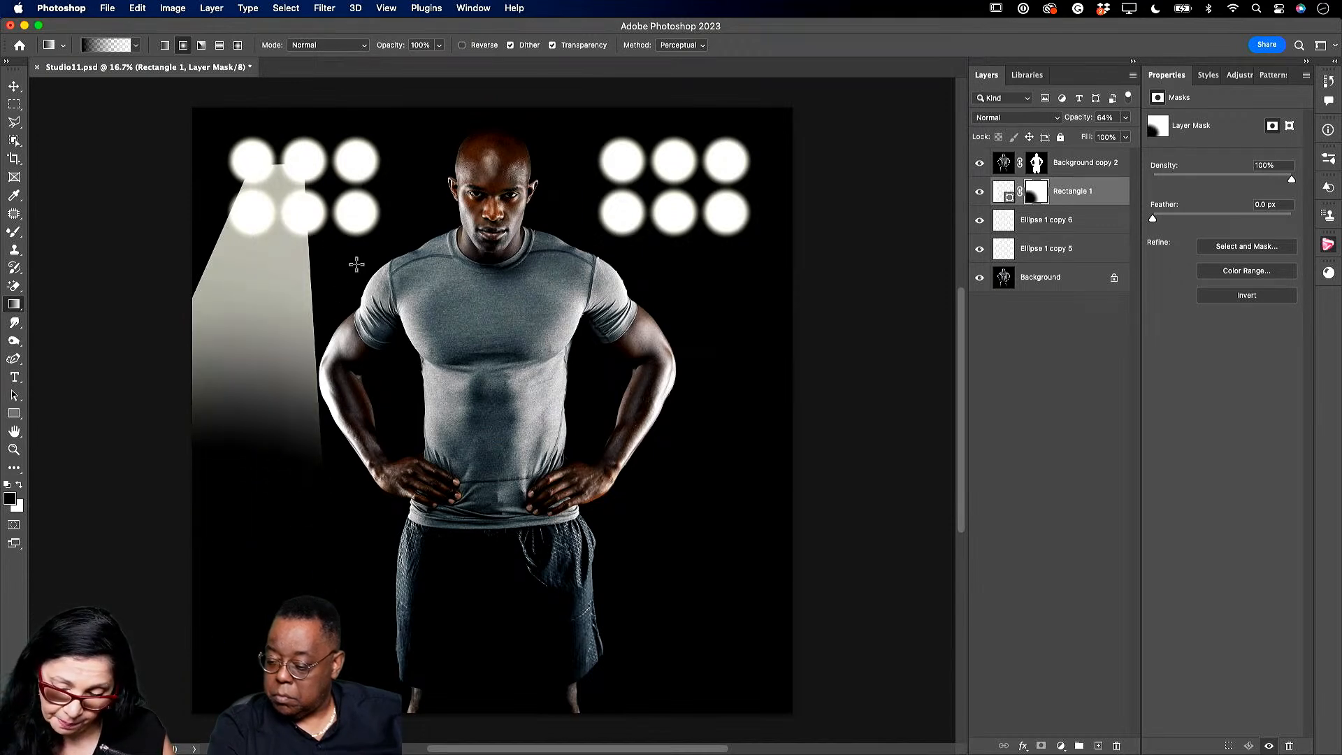
left_click(314, 9)
mouse_move(463, 188)
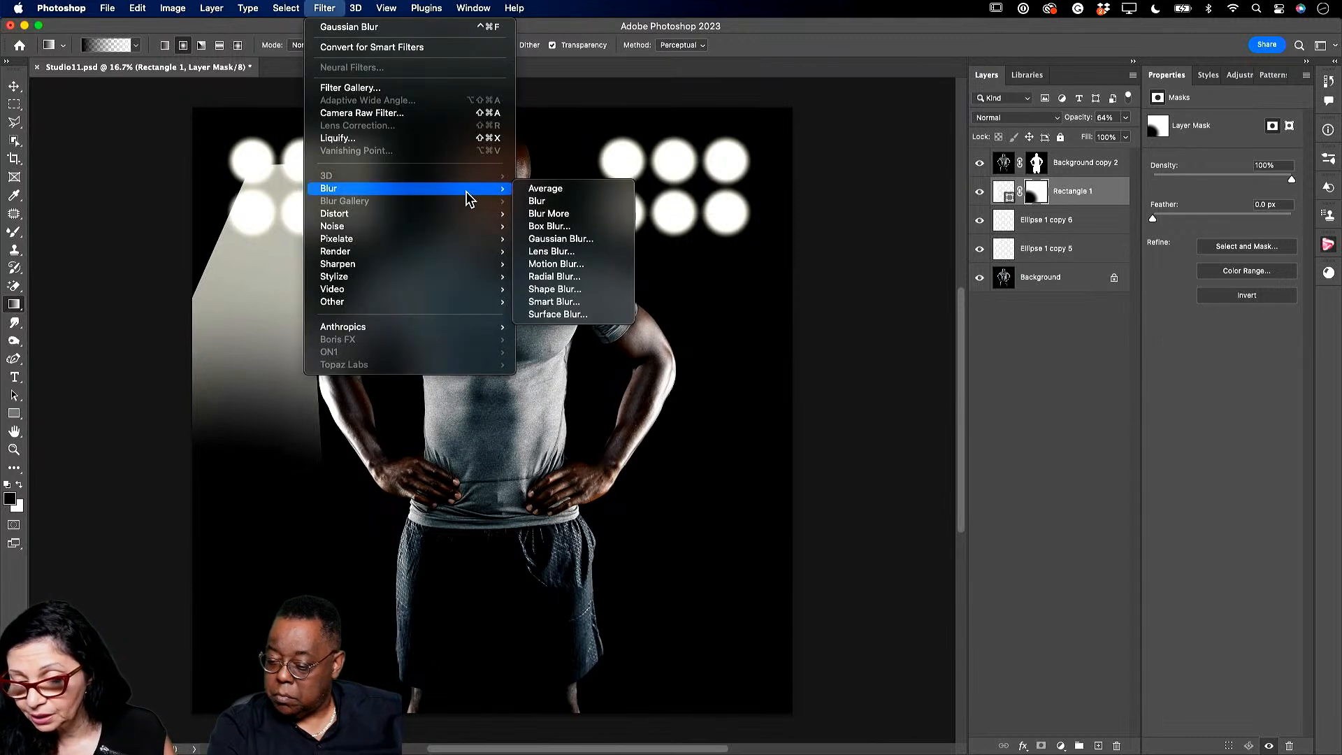
left_click(609, 239)
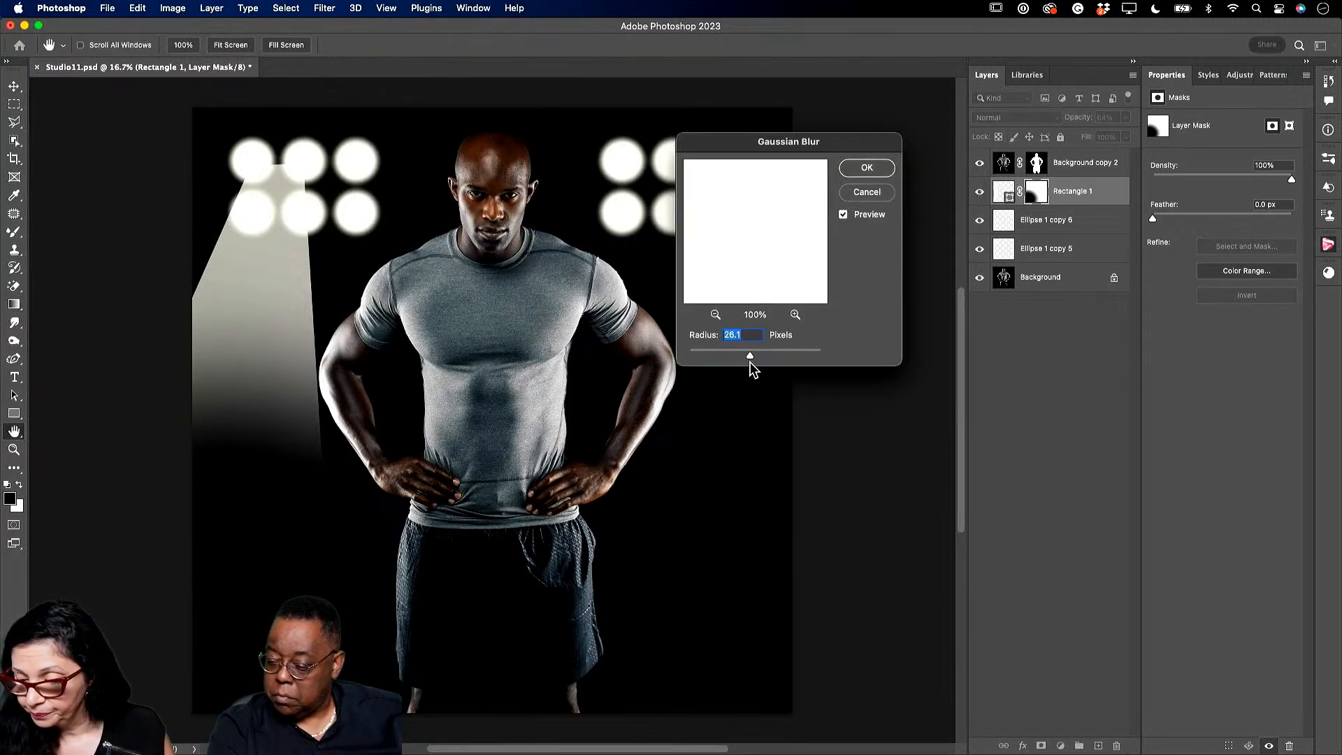
left_click_drag(751, 355, 835, 361)
left_click(867, 194)
Soften the beam as a smart object with a 194.2 px Gaussian Blur and lower its opacity to about 65%.
left_click(1005, 194)
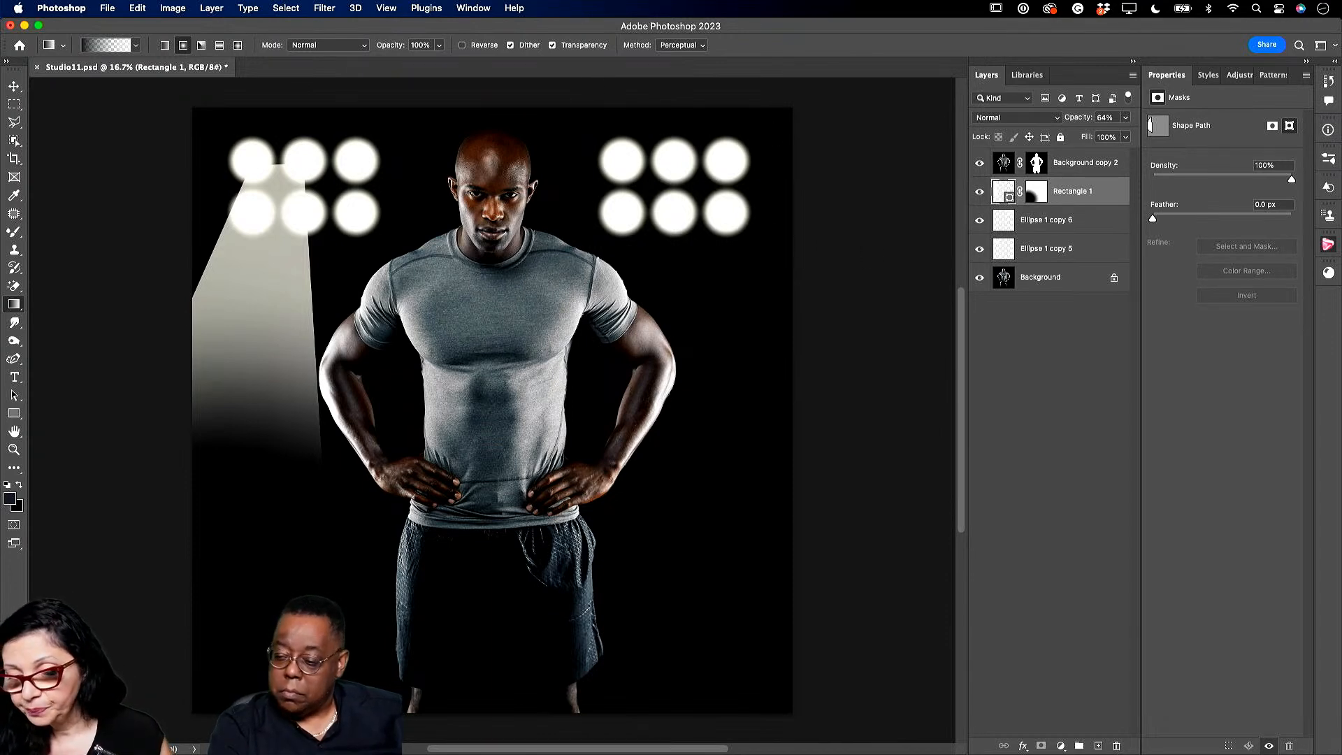
left_click(318, 8)
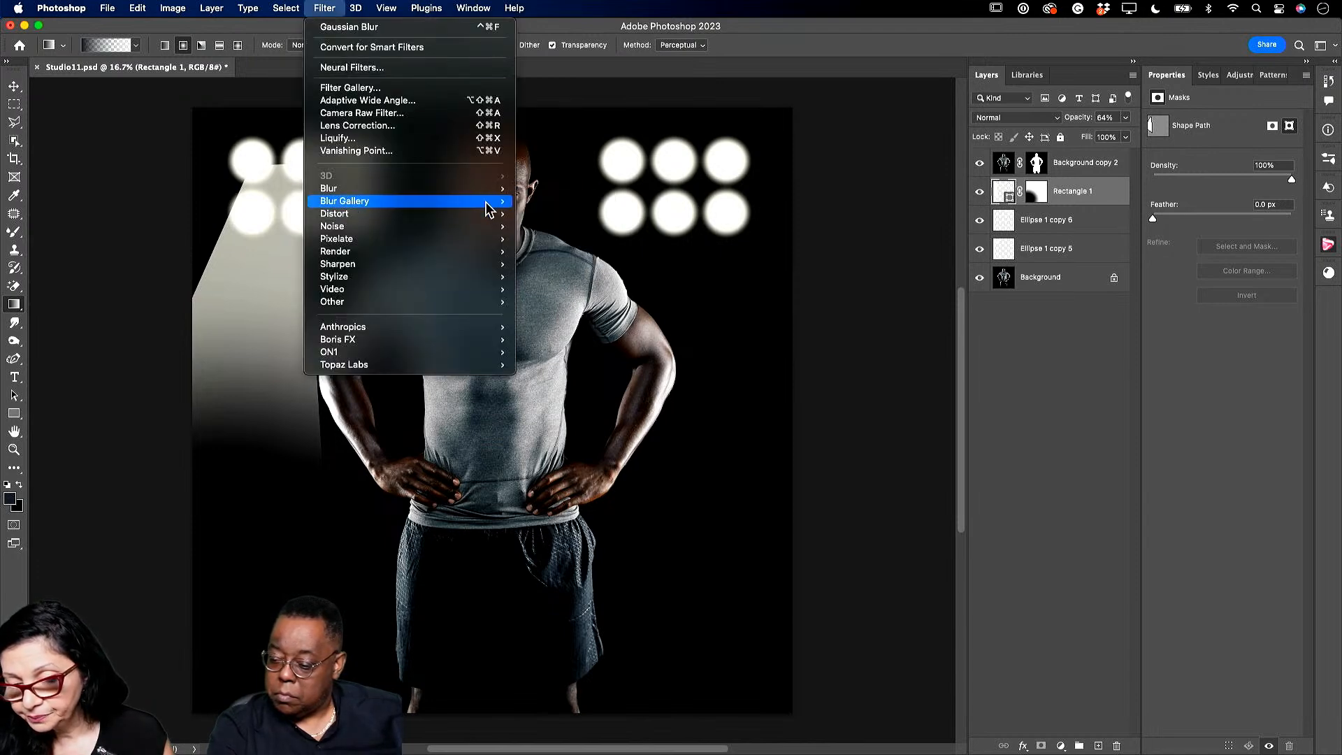
mouse_move(479, 189)
left_click(578, 238)
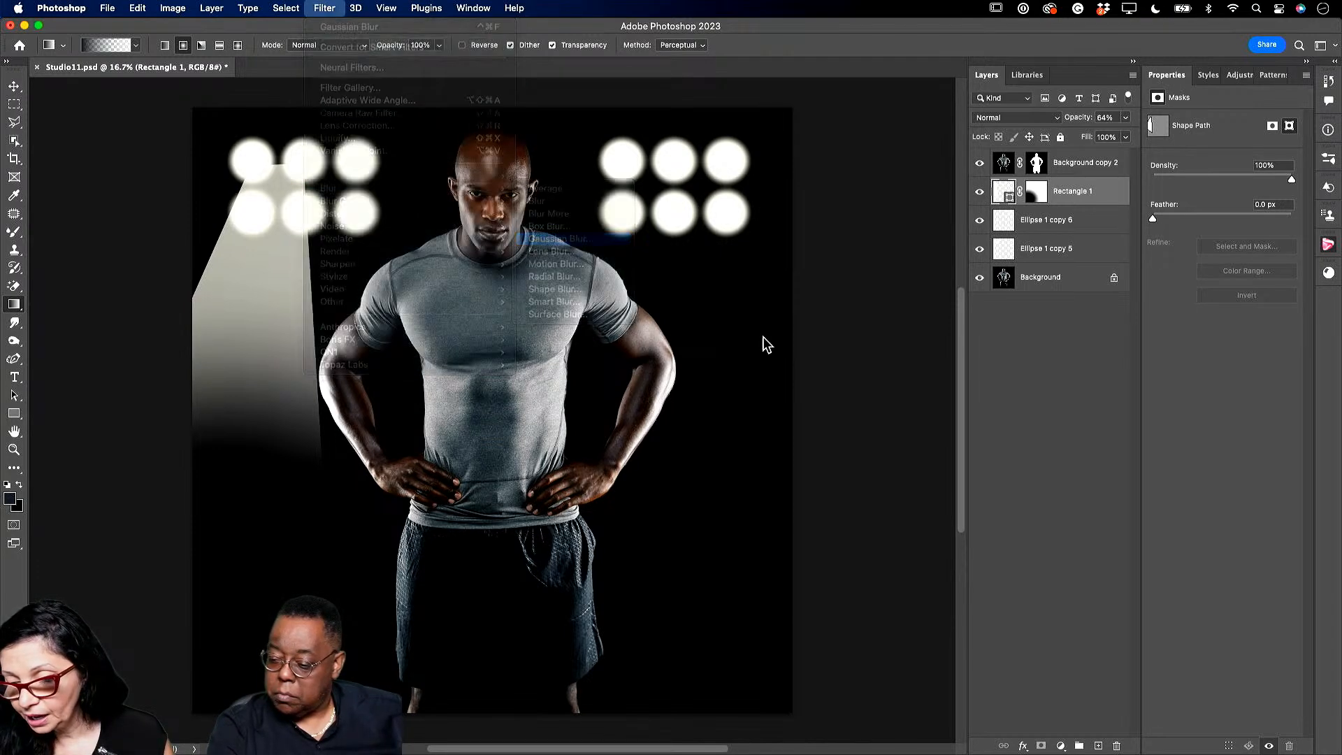
left_click(699, 297)
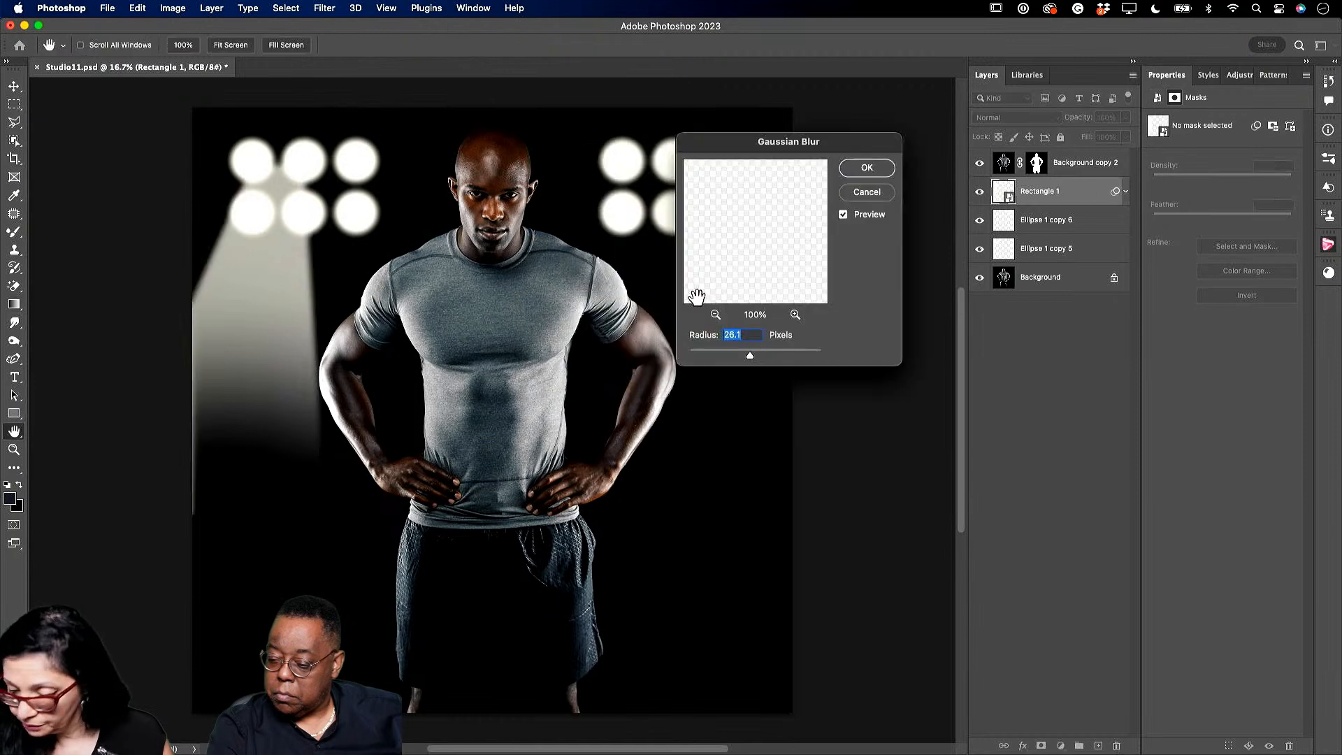
left_click_drag(752, 356, 783, 364)
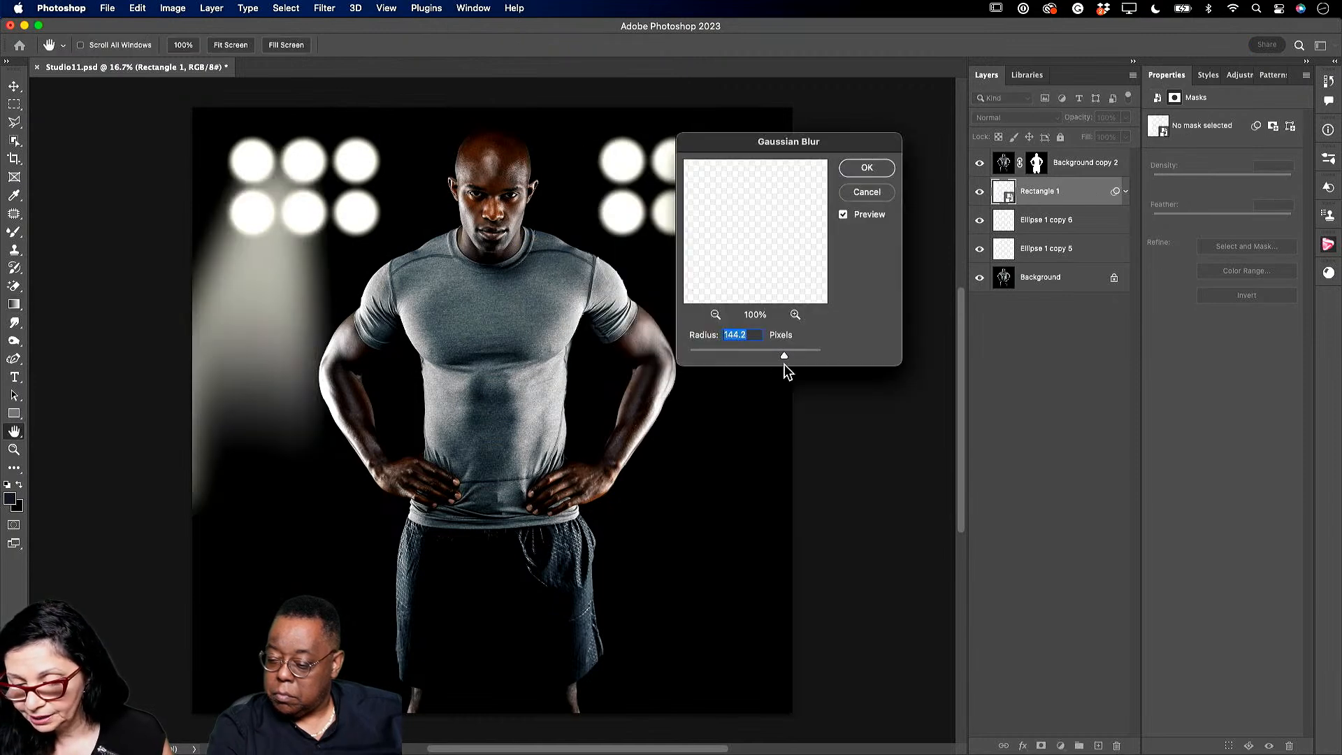
left_click_drag(783, 360, 797, 362)
left_click(861, 168)
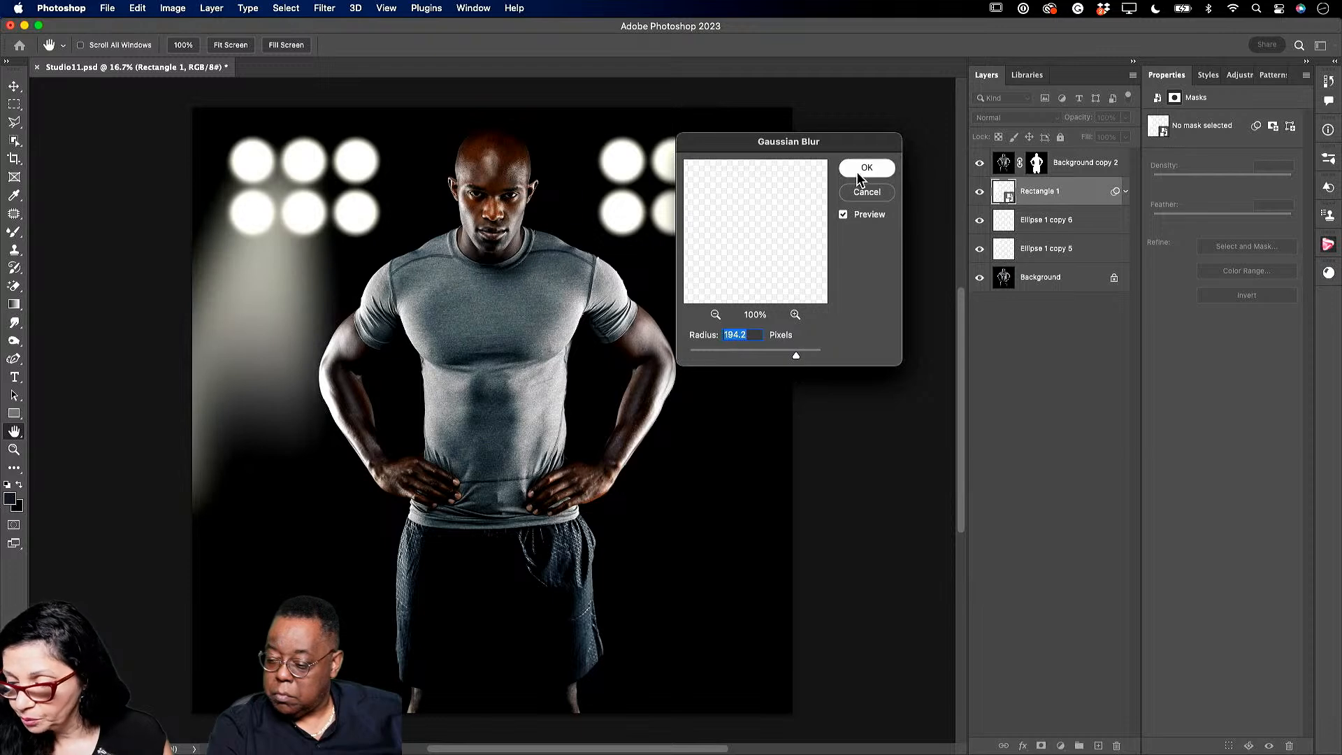
left_click(1126, 118)
left_click_drag(1125, 135, 1103, 136)
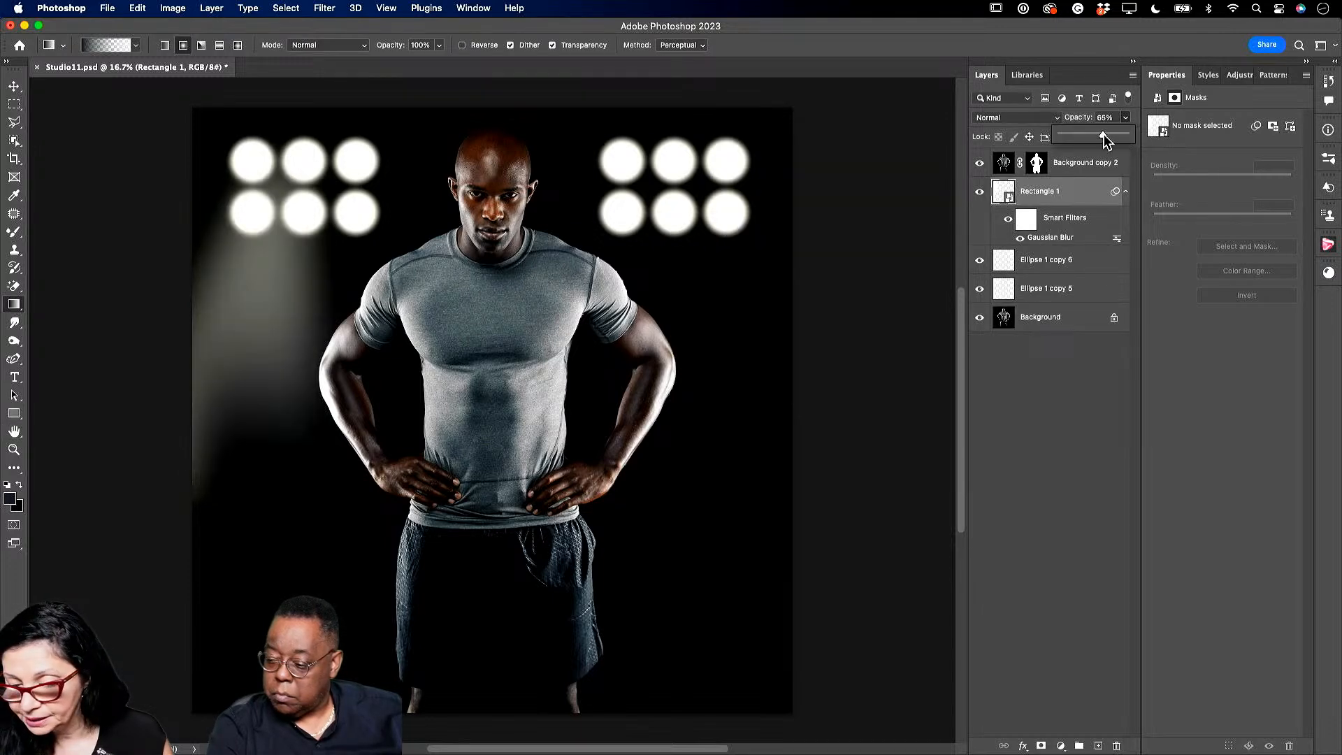
Rotate the beam about 6.84° so it slants outward, and reposition it under the left bank of lights.
left_click(14, 85)
mouse_move(230, 375)
left_mouse_down()
mouse_move(221, 366)
mouse_move(237, 351)
left_mouse_up()
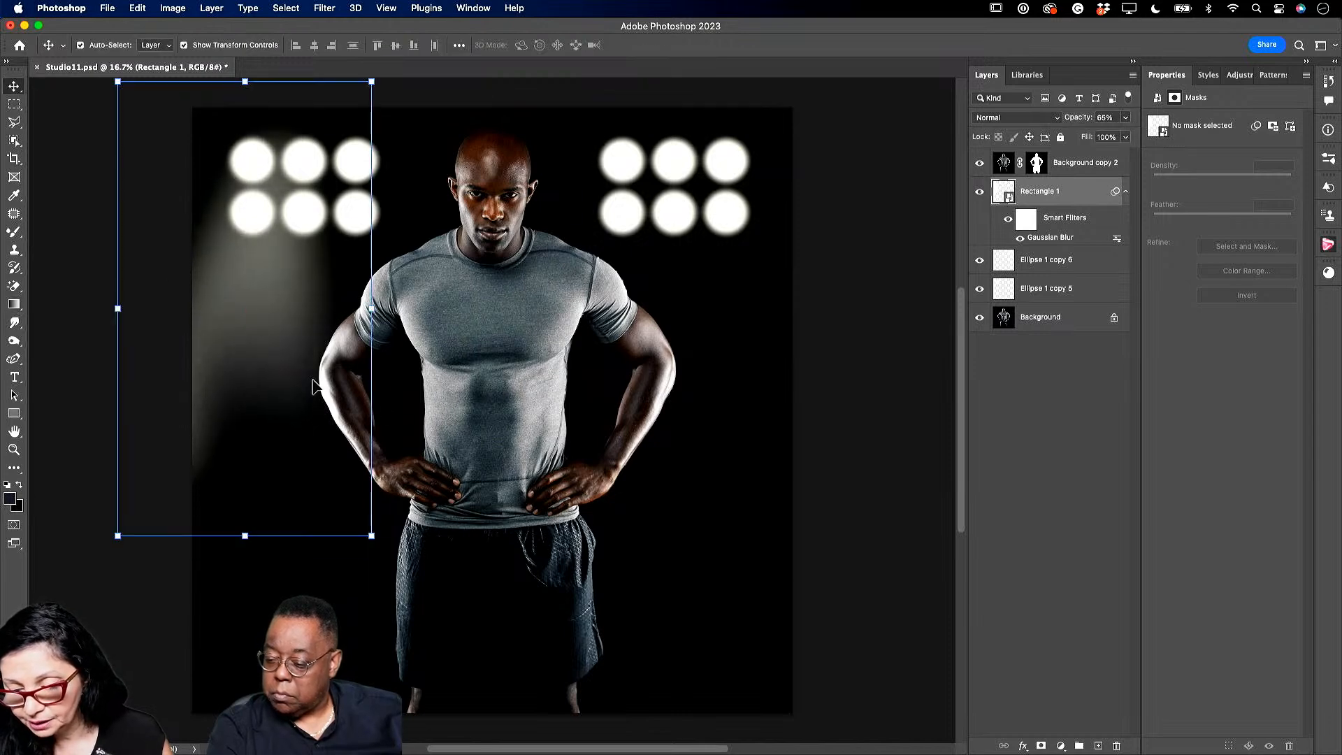
left_click(381, 549)
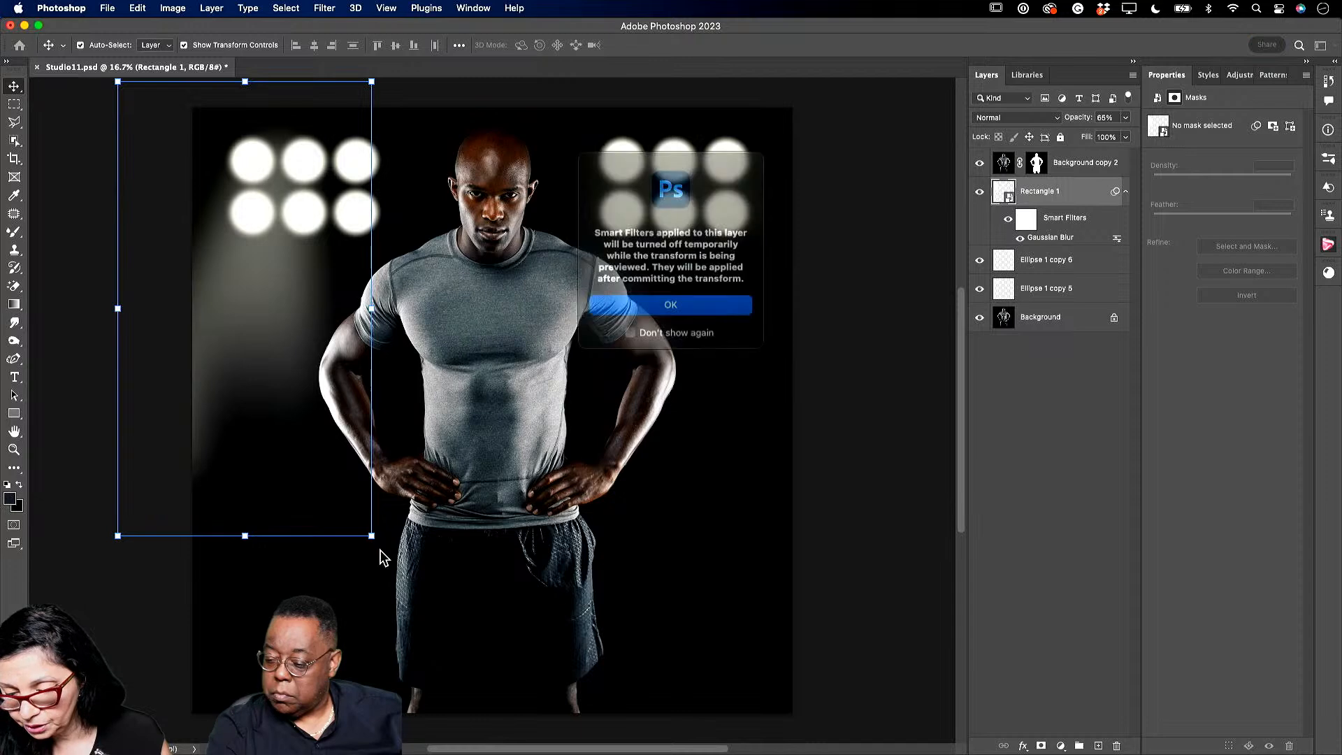
left_click(693, 305)
left_click_drag(343, 588, 316, 600)
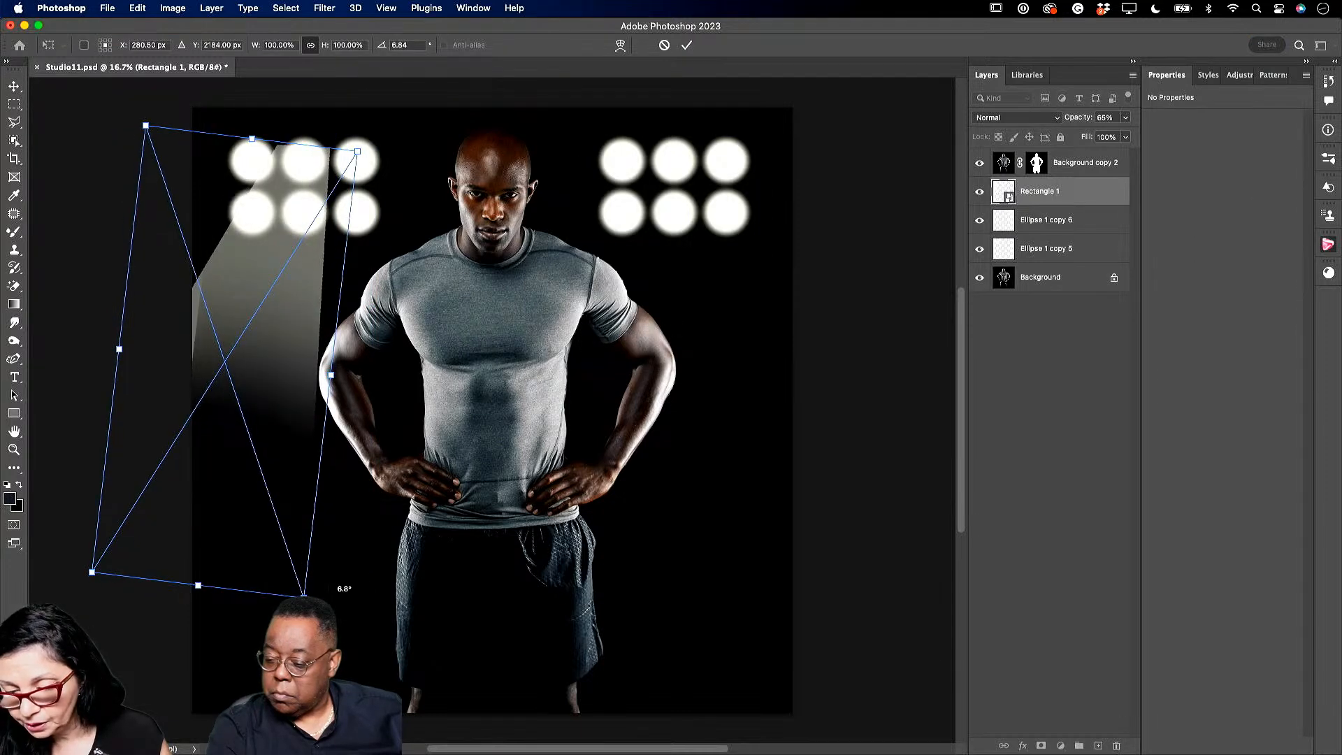
left_click_drag(286, 393, 266, 399)
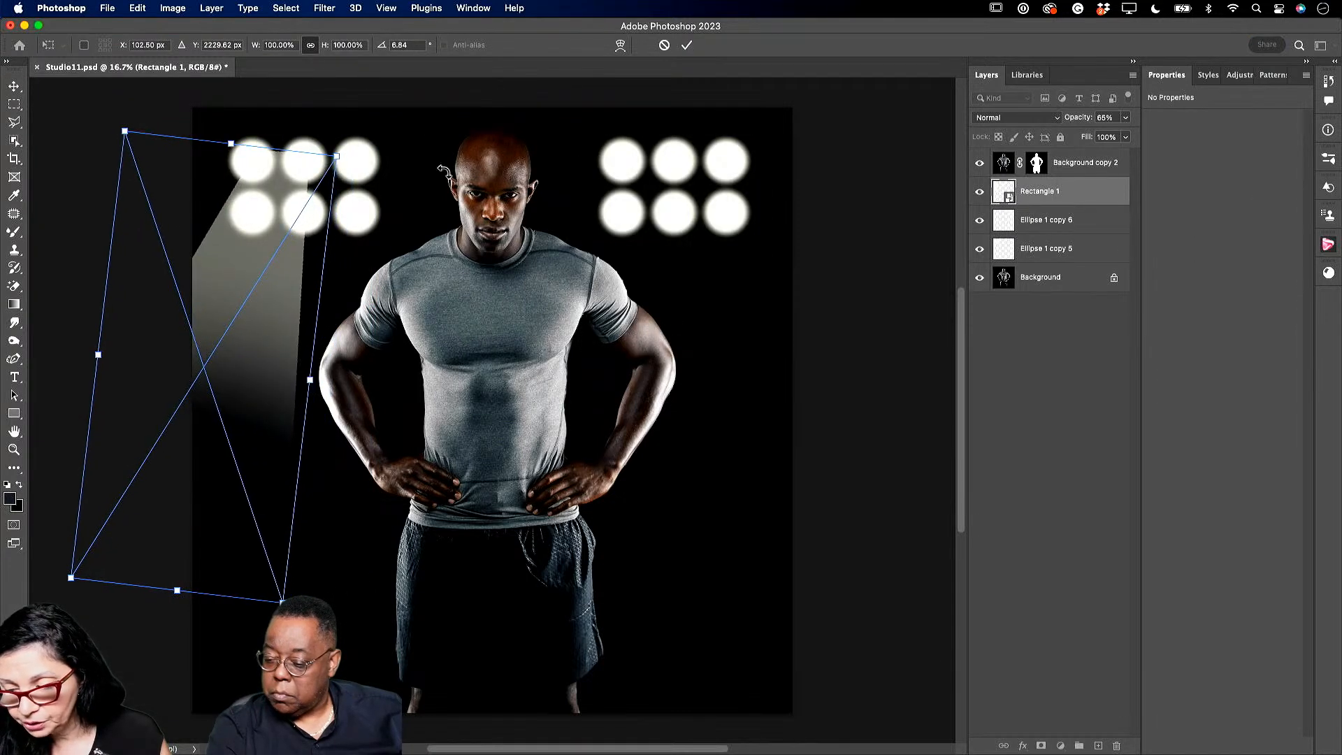
left_click(687, 45)
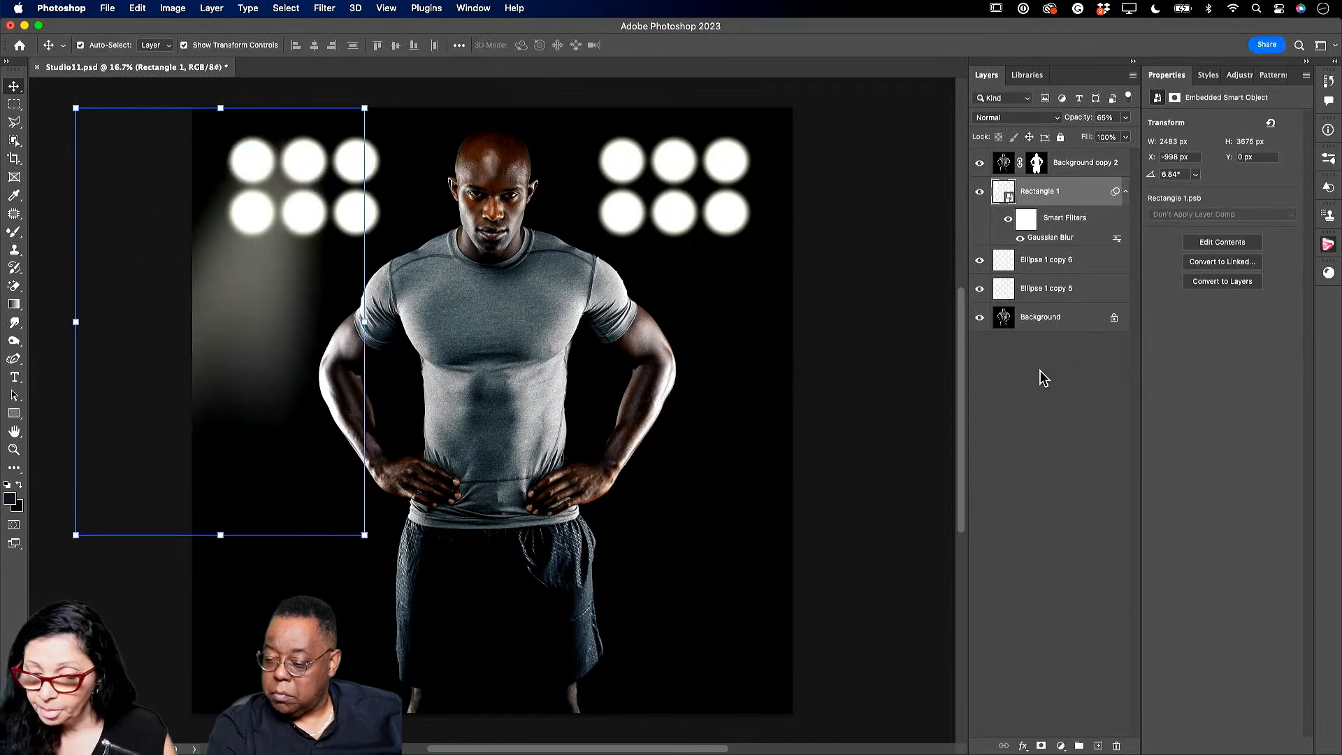
Duplicate the beam layer, flip the copy horizontally and place it under the right bank of lights, slanting outward.
left_click_drag(1064, 190, 1099, 744)
left_click_drag(275, 335, 706, 339)
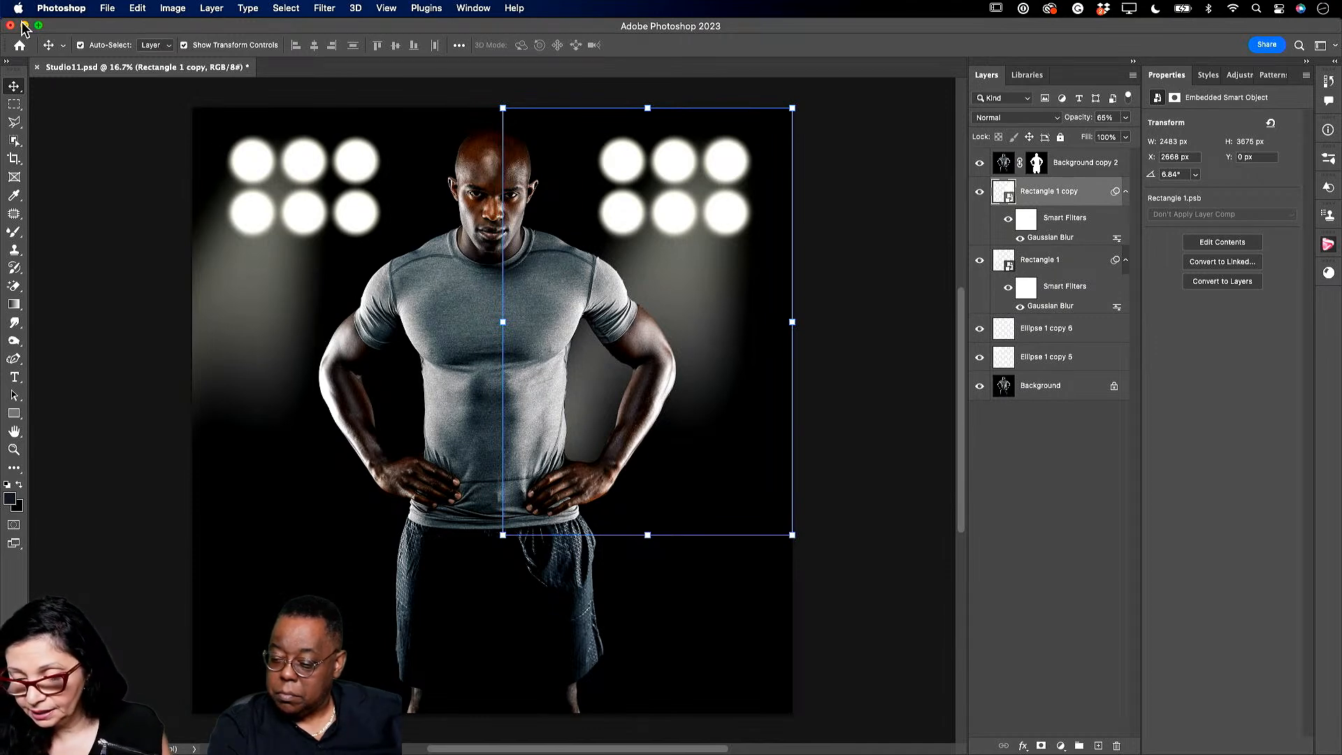
left_click(137, 8)
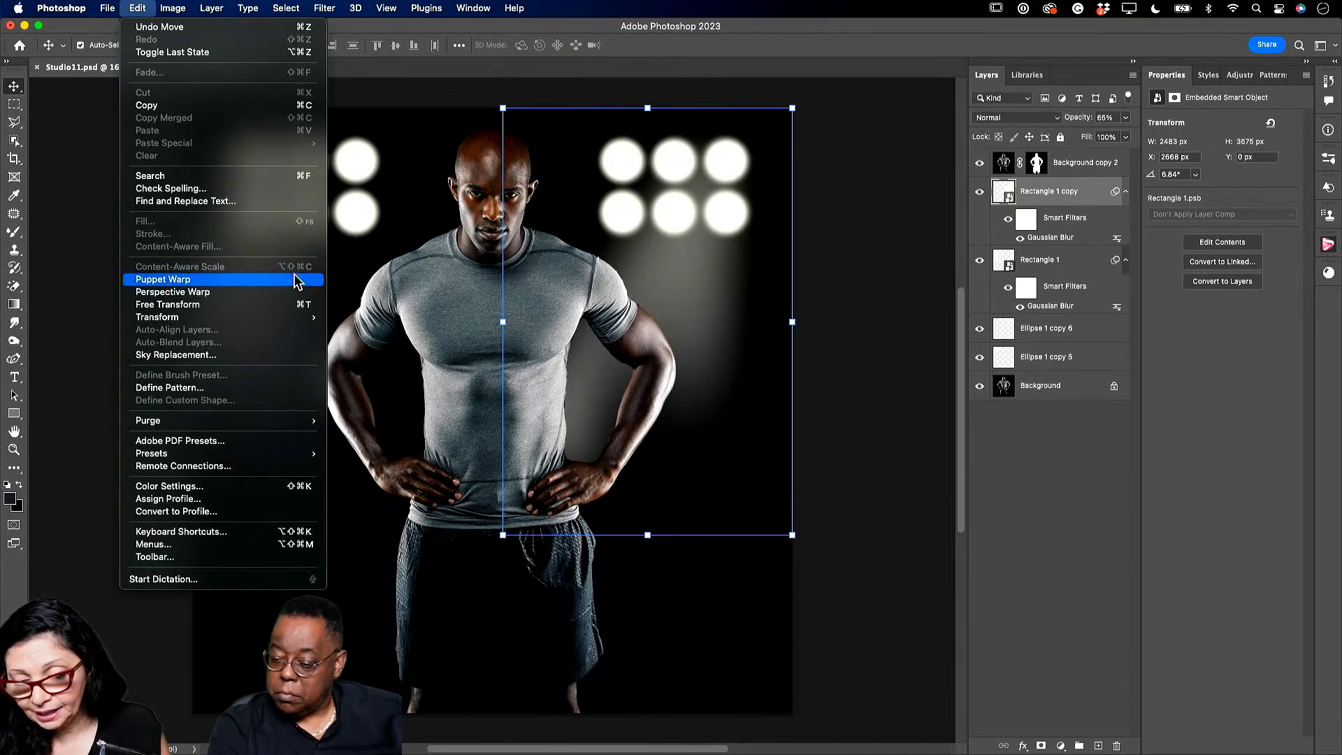
mouse_move(252, 319)
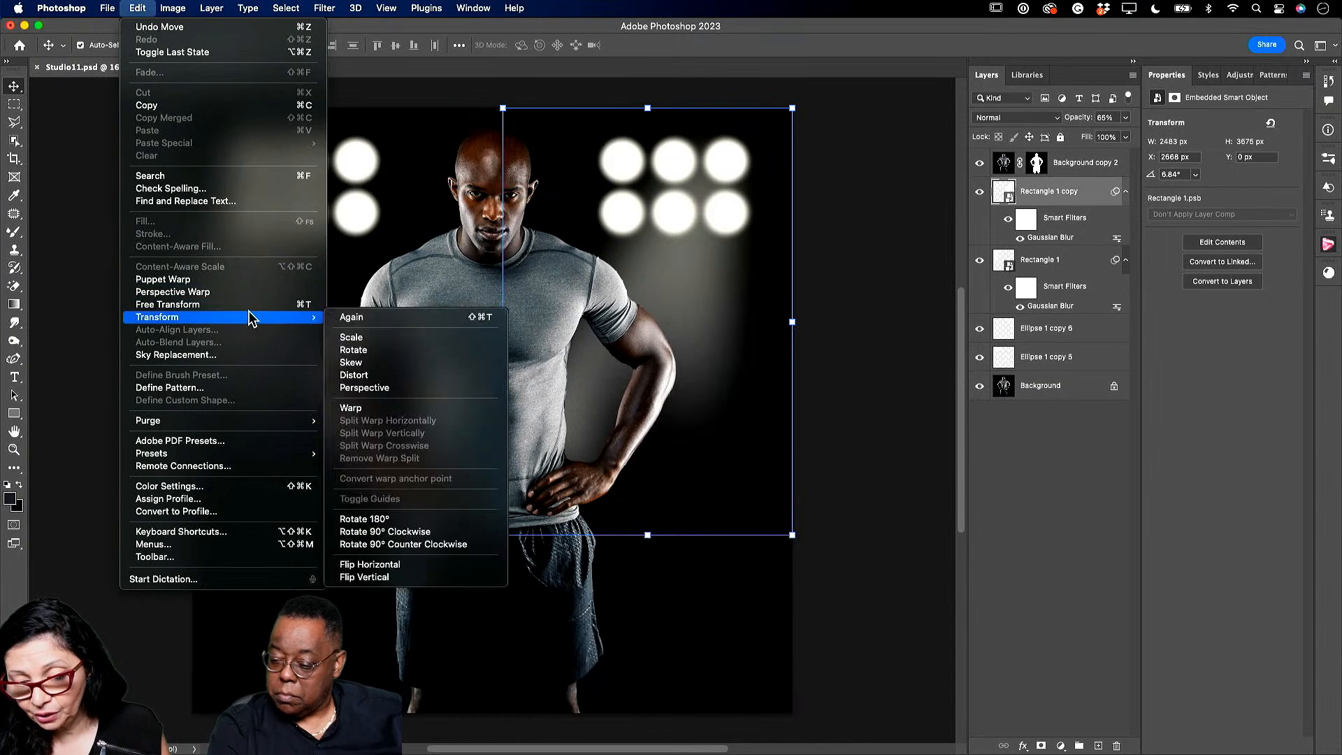
left_click(371, 565)
left_click_drag(720, 434, 848, 448)
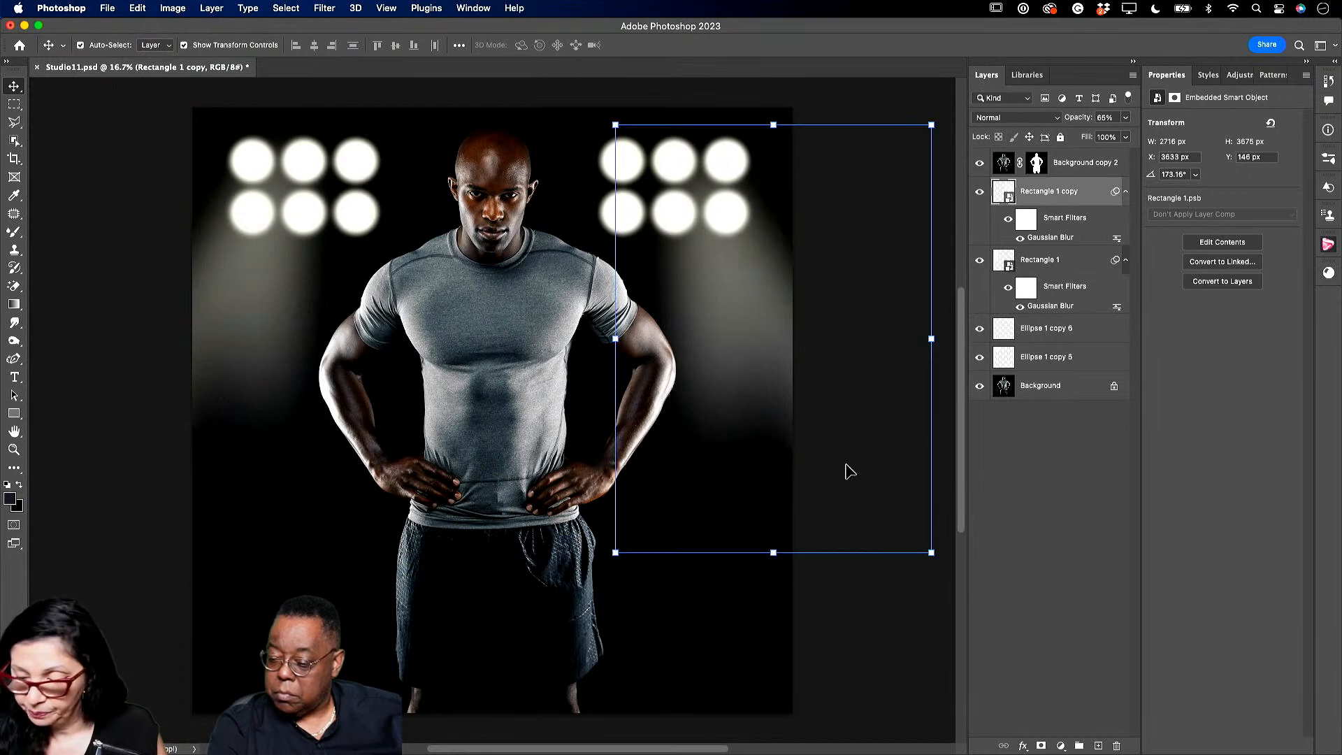
Duplicate the flipped beam, rotate the copy to -143.46° and place it slanting inward behind the man from the right bank of lights.
left_click_drag(1038, 193, 1100, 745)
left_click_drag(764, 399, 665, 386)
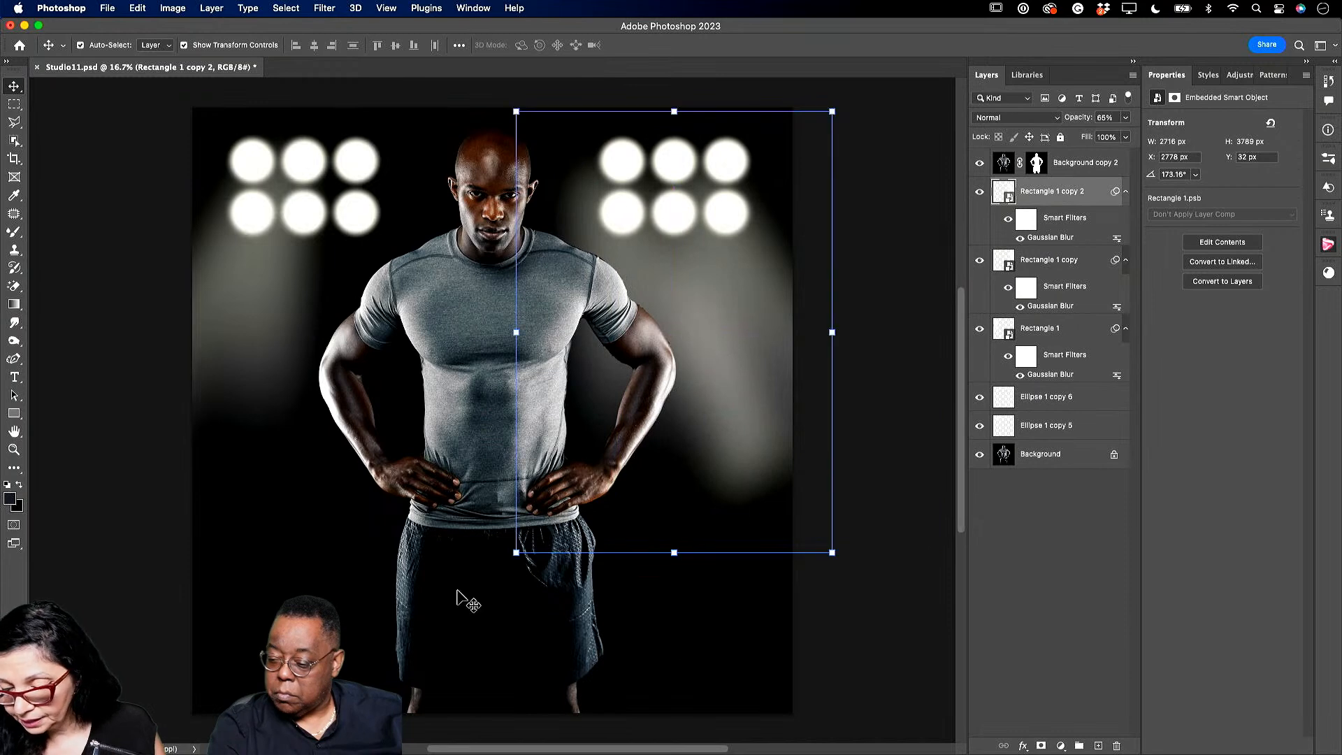
left_click(518, 570)
left_click(682, 302)
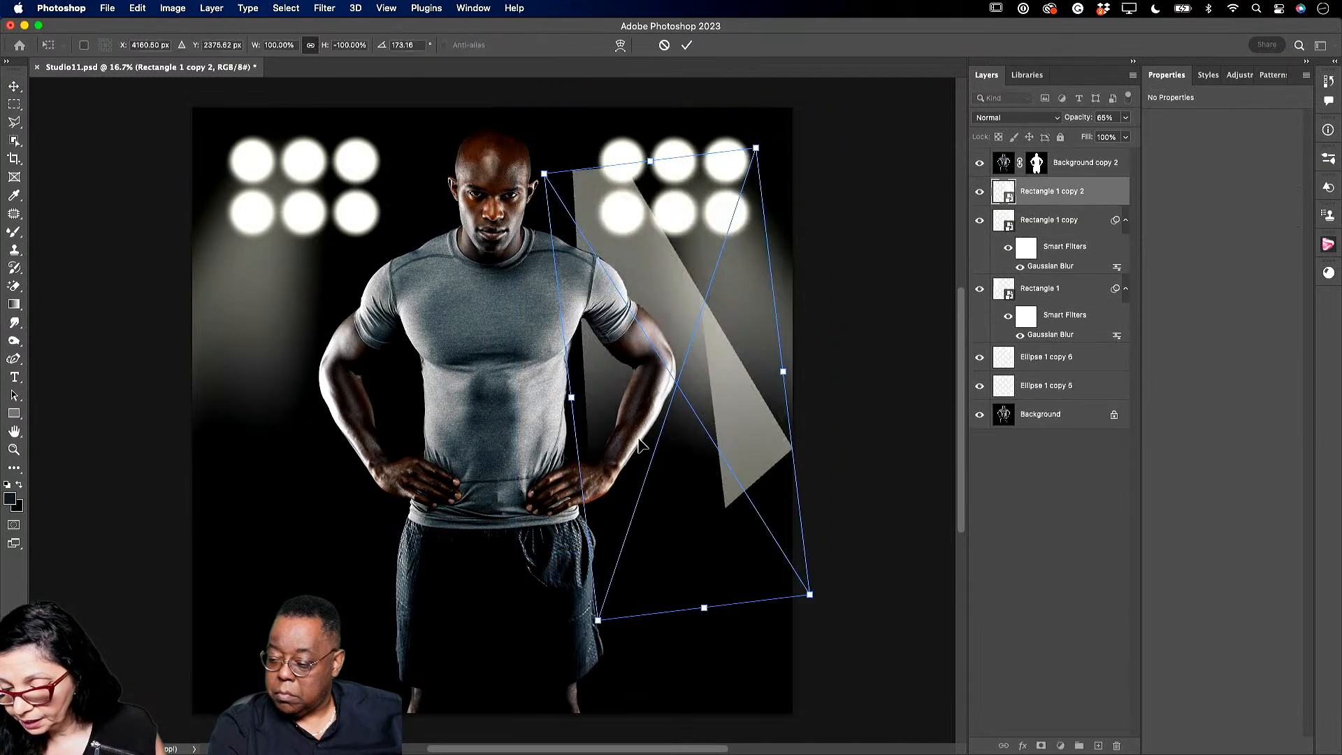
left_click_drag(651, 644, 530, 521)
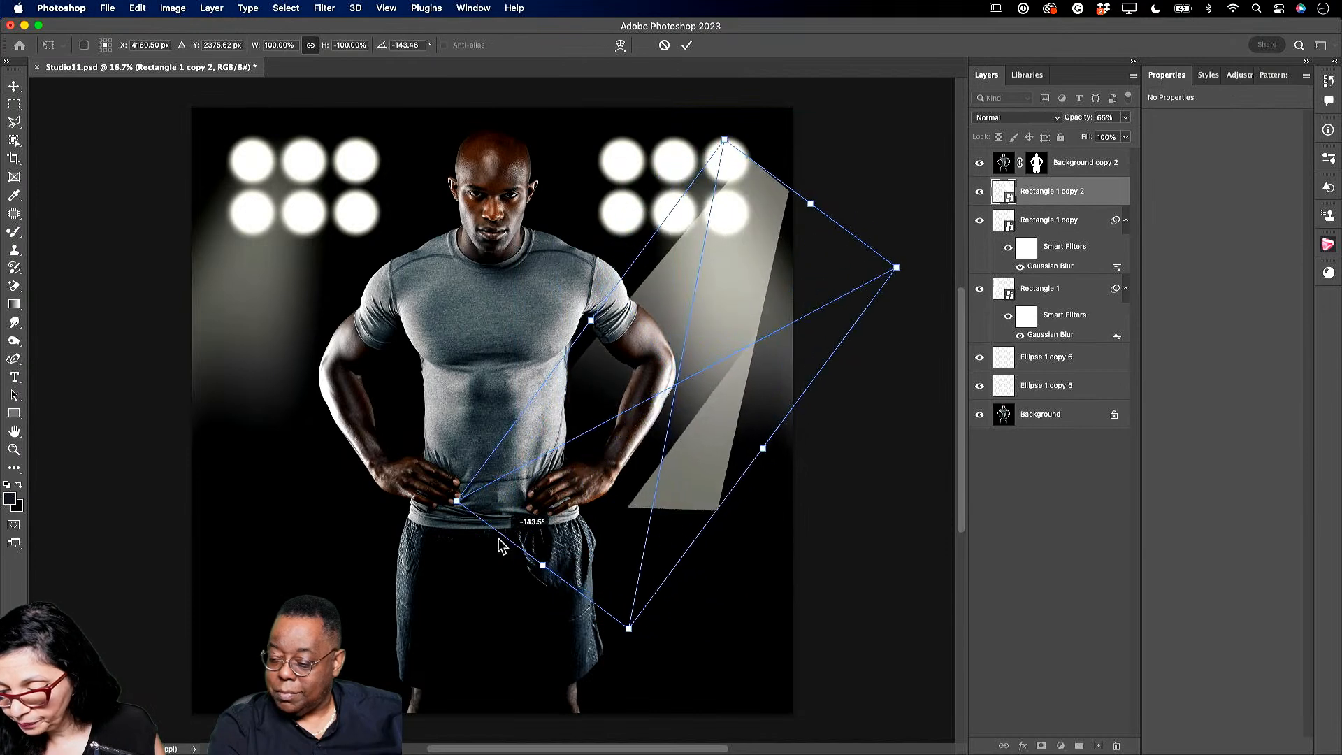
left_click_drag(744, 276, 621, 265)
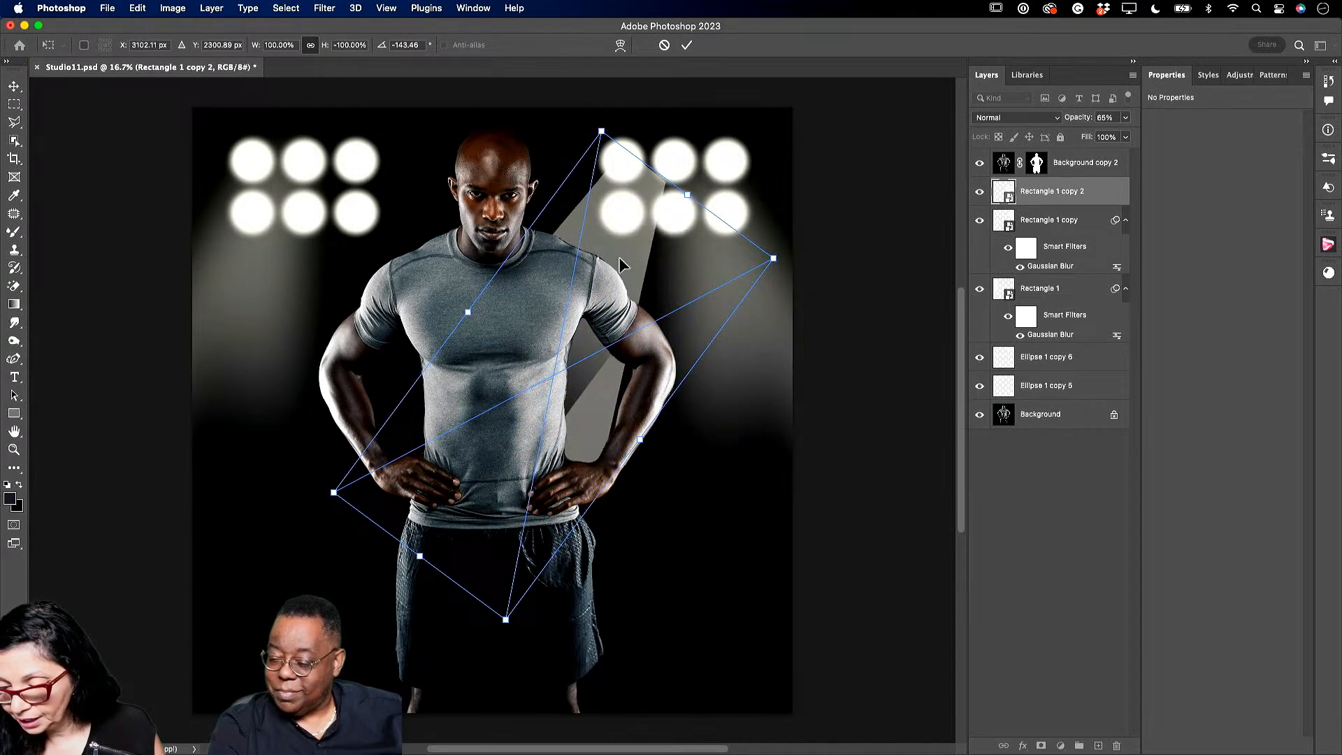
left_click(686, 44)
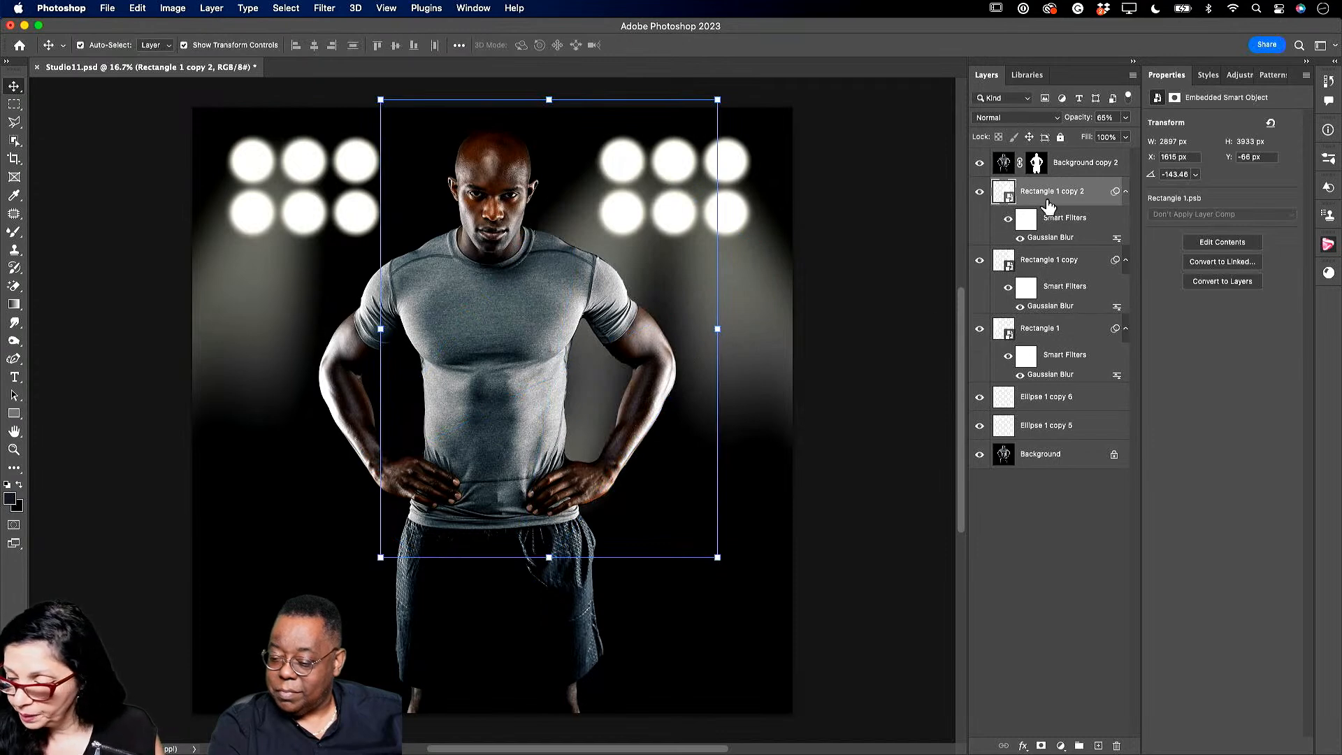
Duplicate the inward-slanting beam, move the copy under the left bank of lights and flip it horizontally.
left_click_drag(1049, 193, 1099, 745)
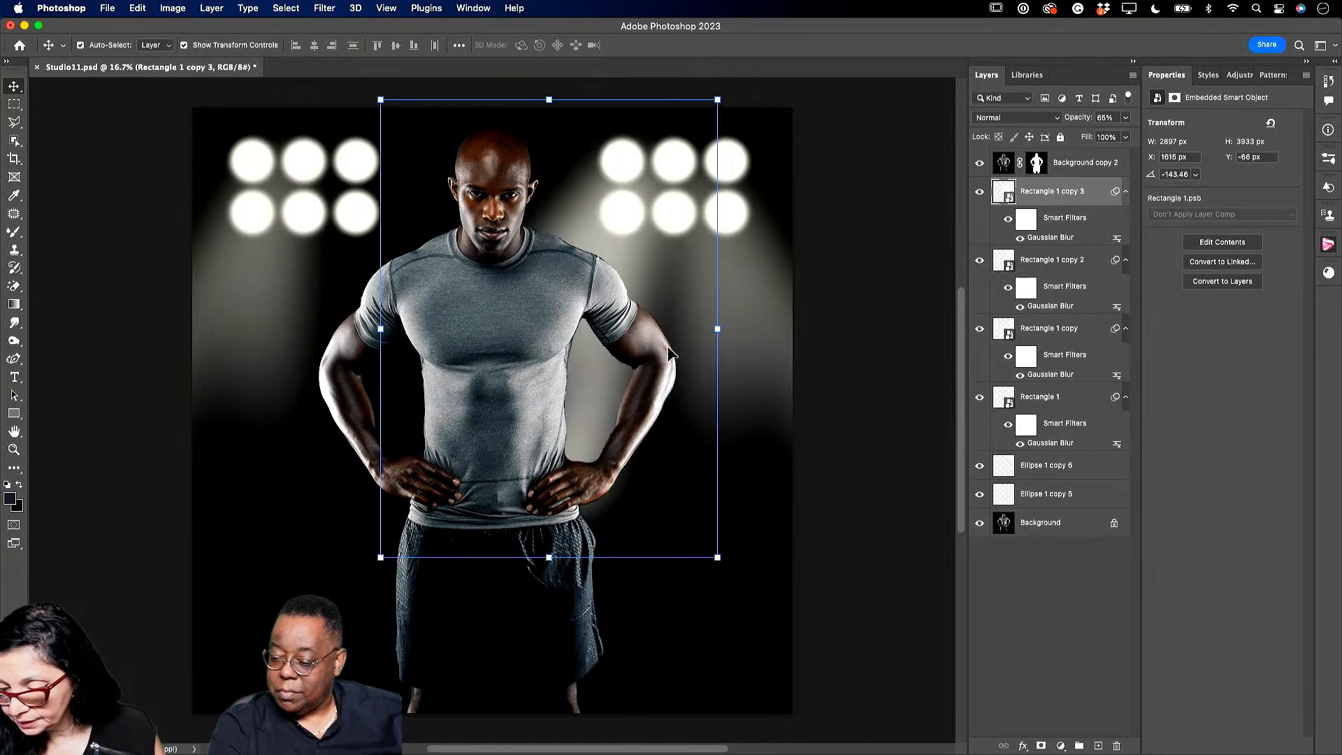
left_click_drag(633, 257, 347, 282)
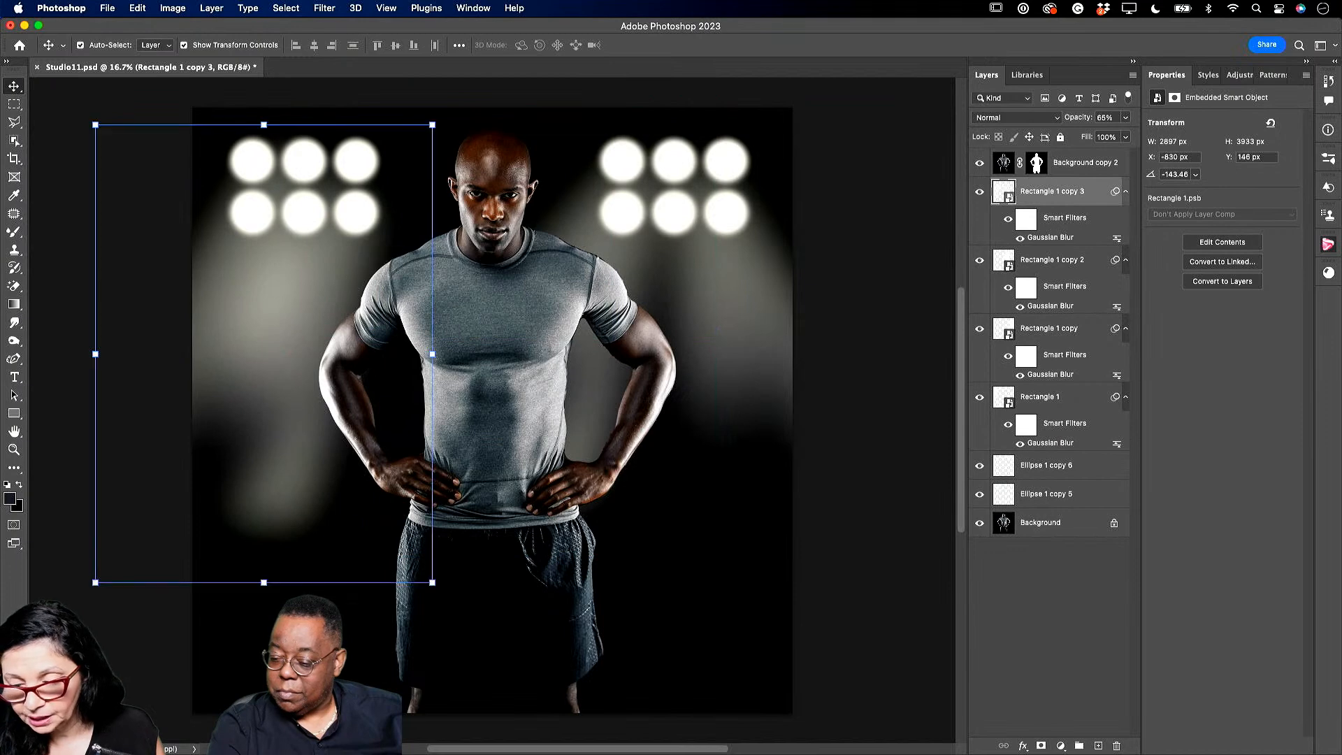
left_click(137, 8)
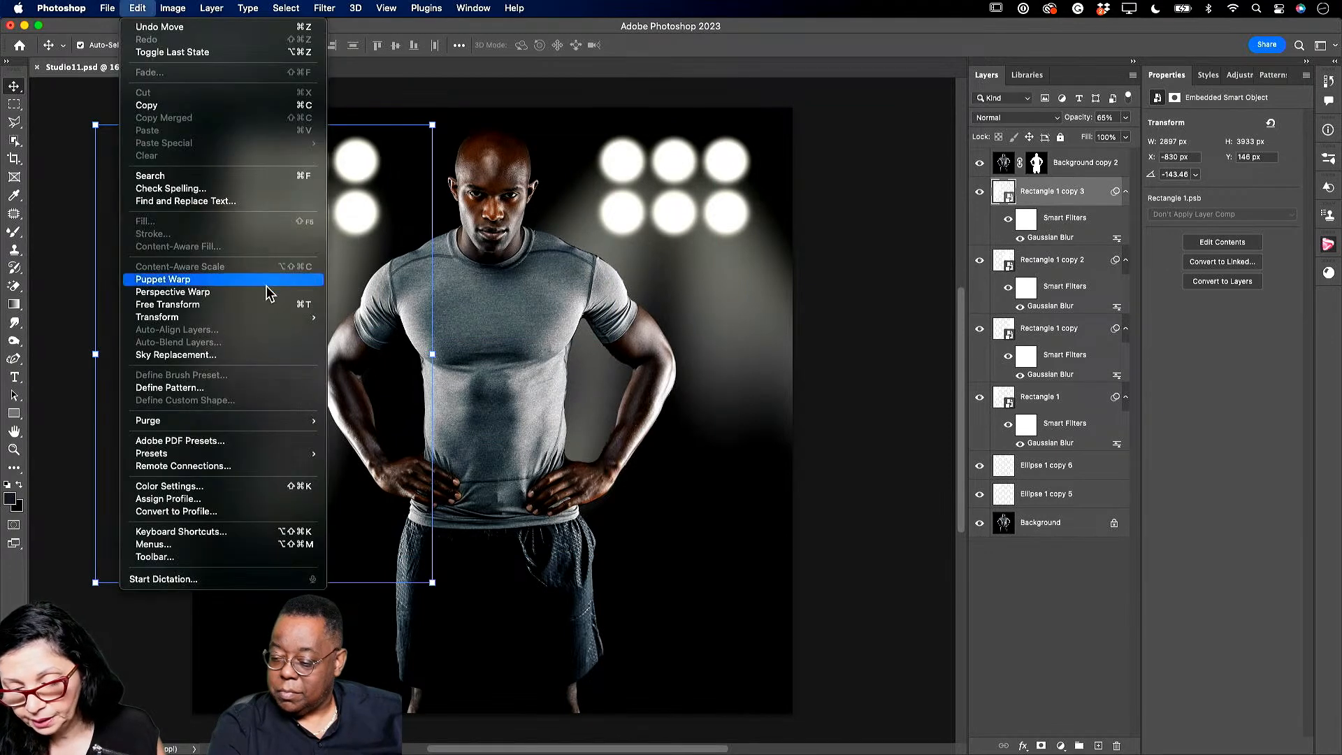
mouse_move(278, 322)
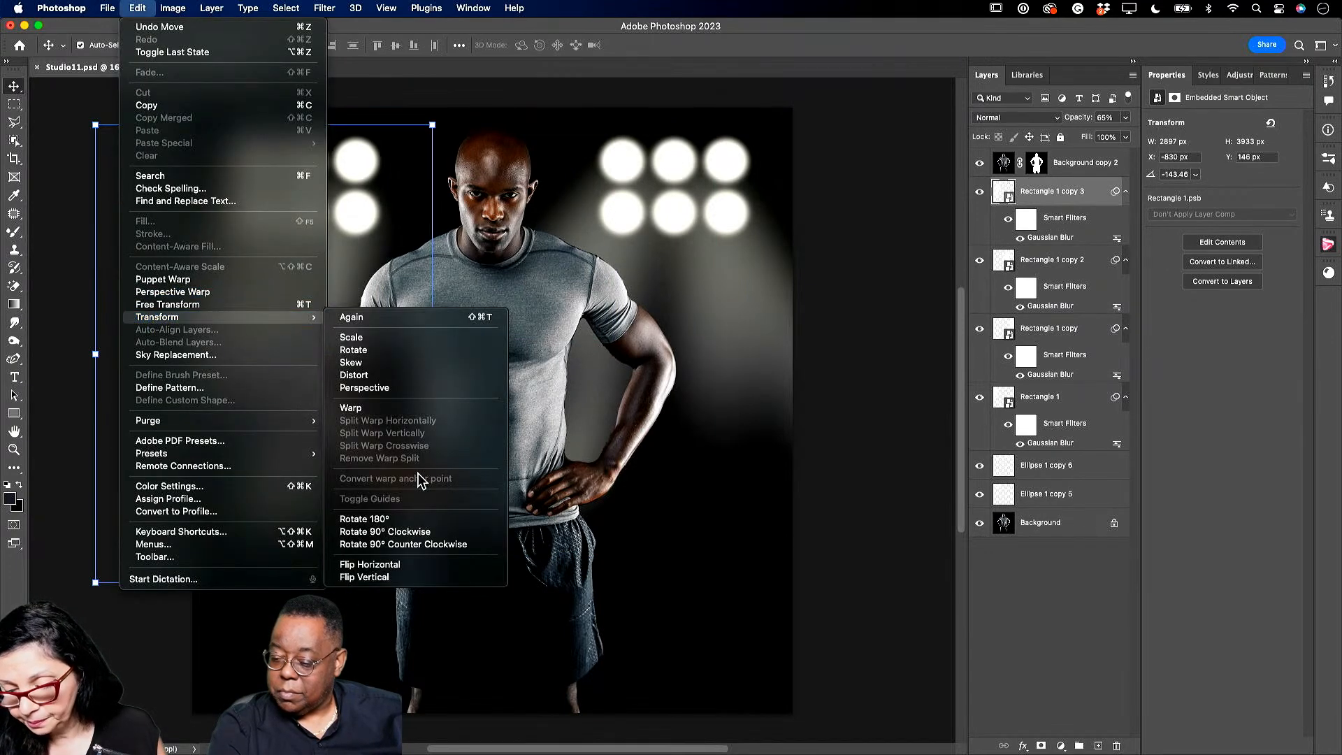
left_click(393, 570)
left_click_drag(394, 569, 481, 564)
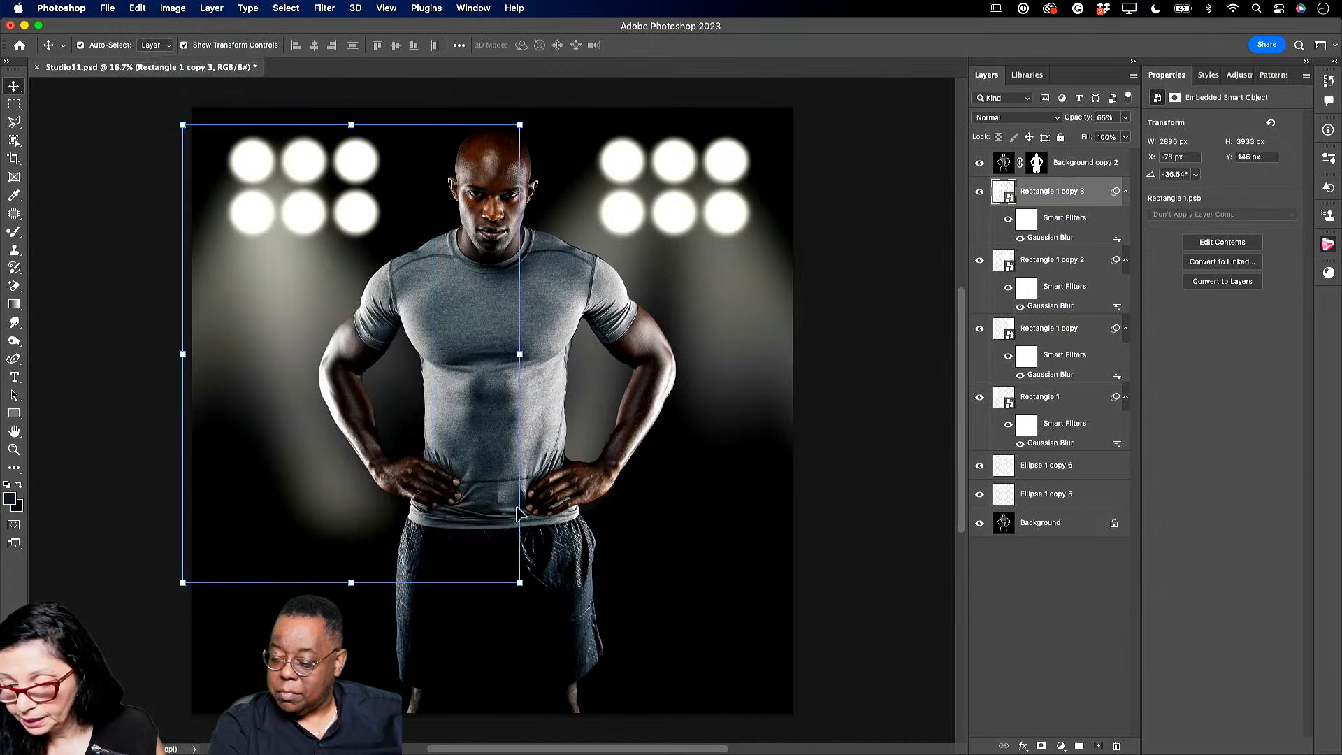
Reposition the flipped beam so it slants inward behind the man from the left bank of lights, and deselect it.
left_click(540, 593)
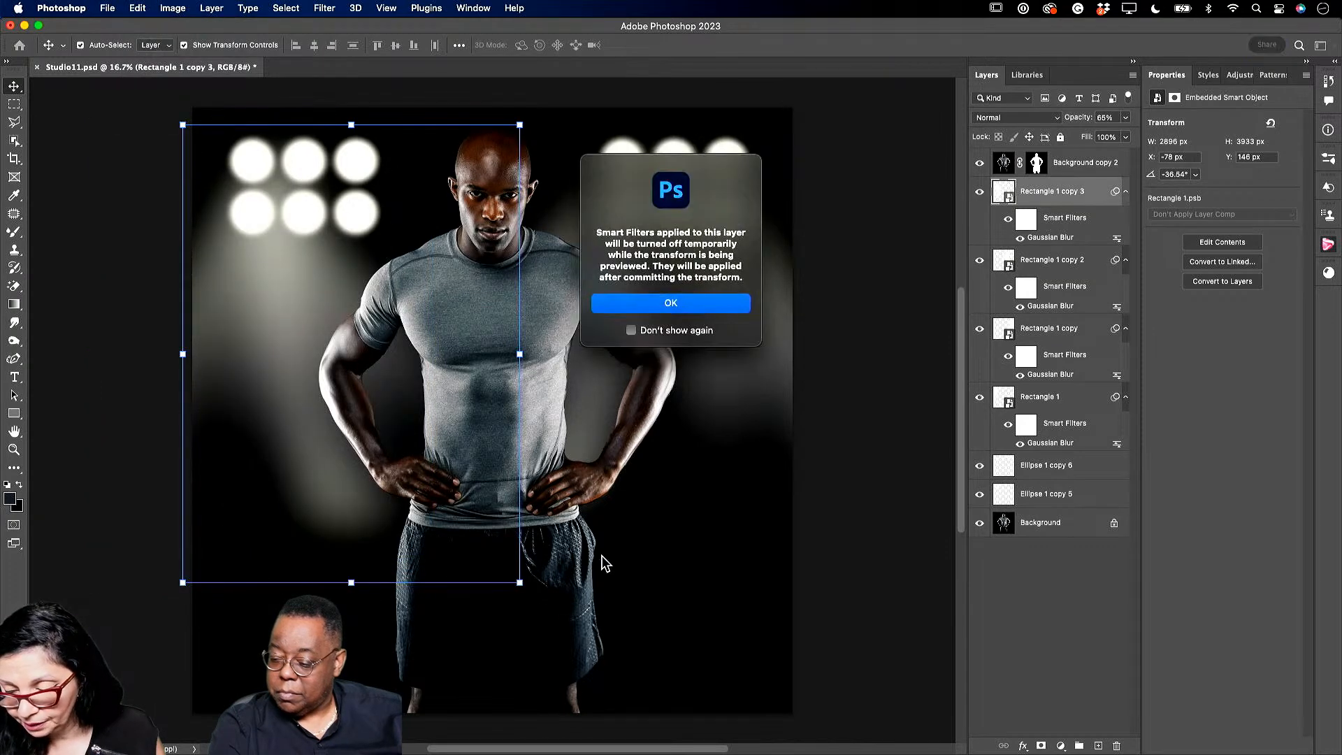
left_click(734, 300)
left_click_drag(290, 298, 358, 269)
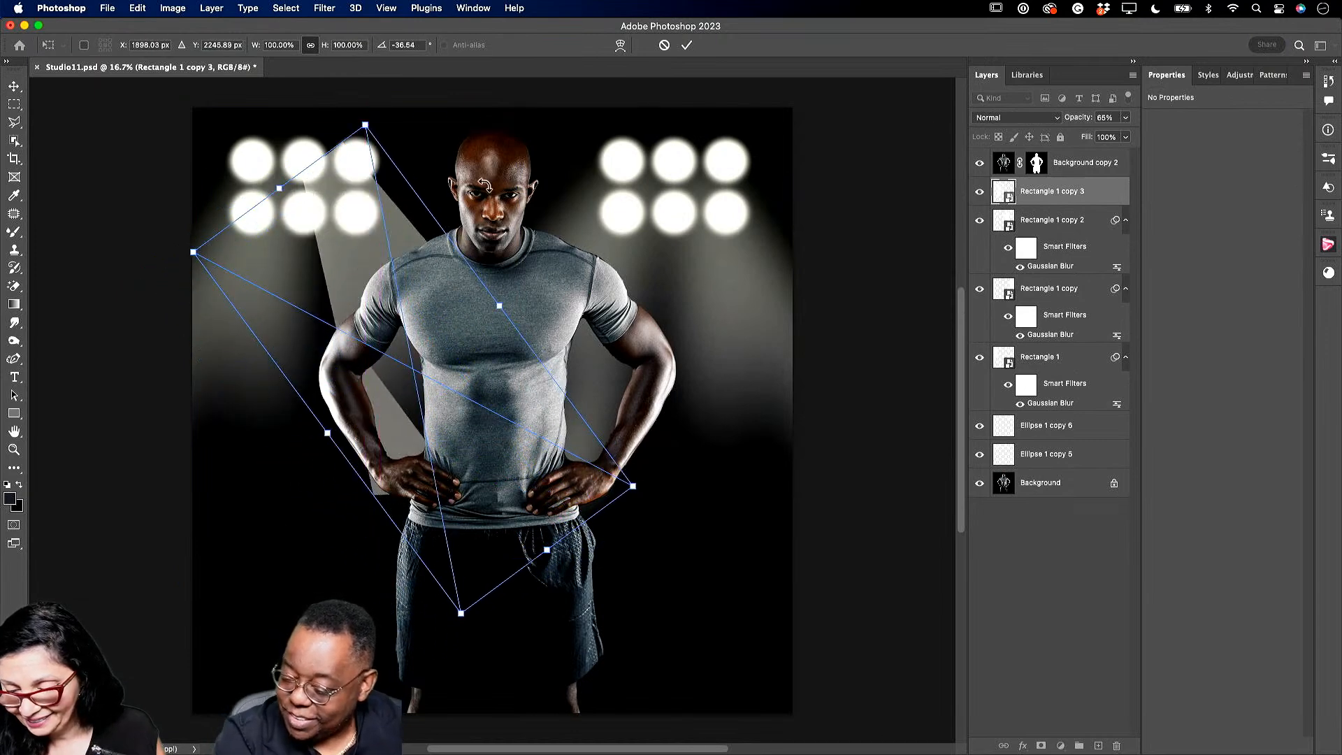
left_click(688, 48)
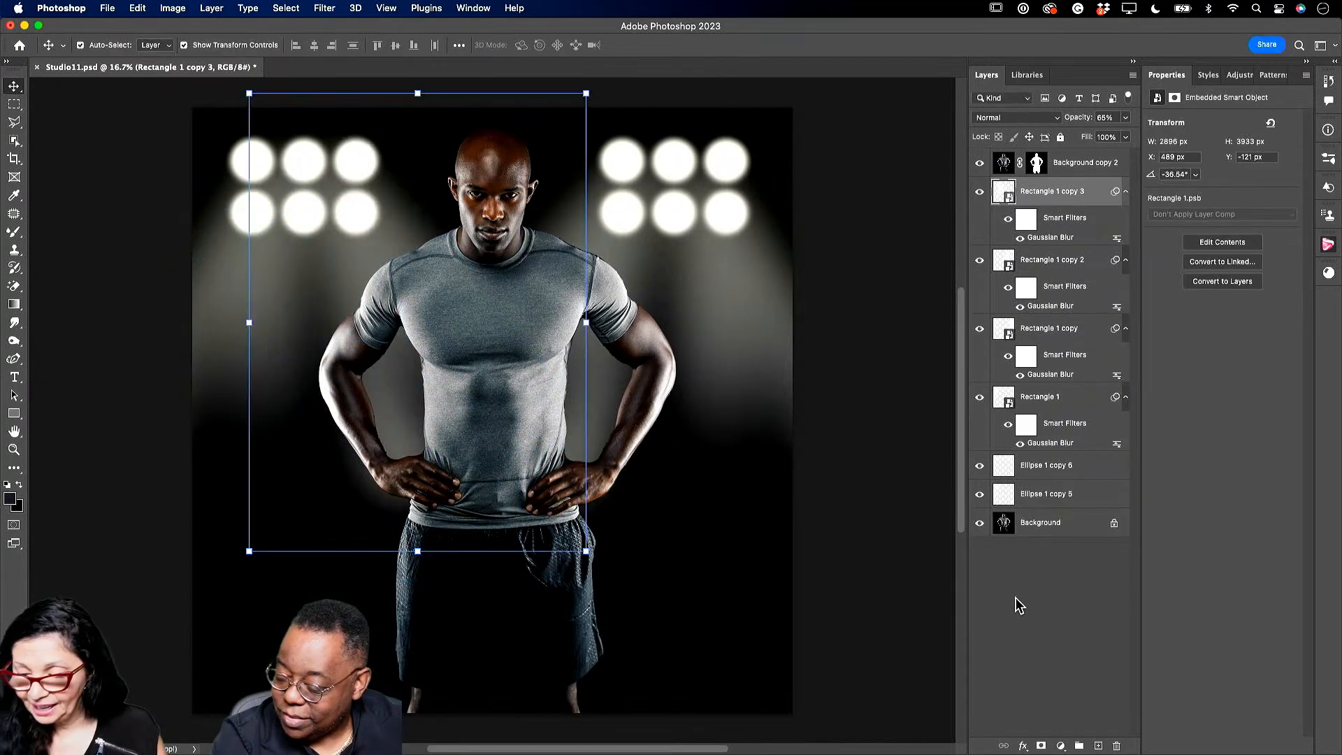
left_click(1042, 637)
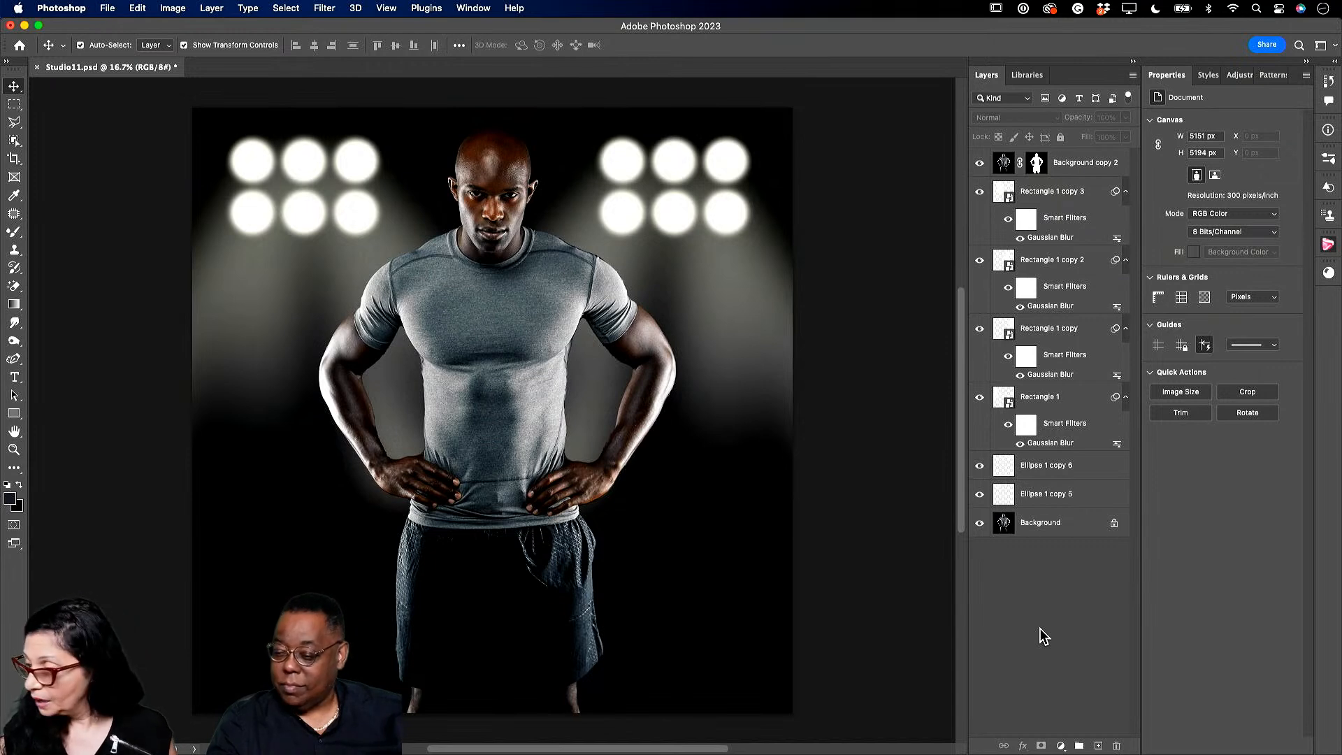
Darken the masked man's layer with an Exposure adjustment clipped to it, setting Exposure to -1.37.
left_click(1002, 164)
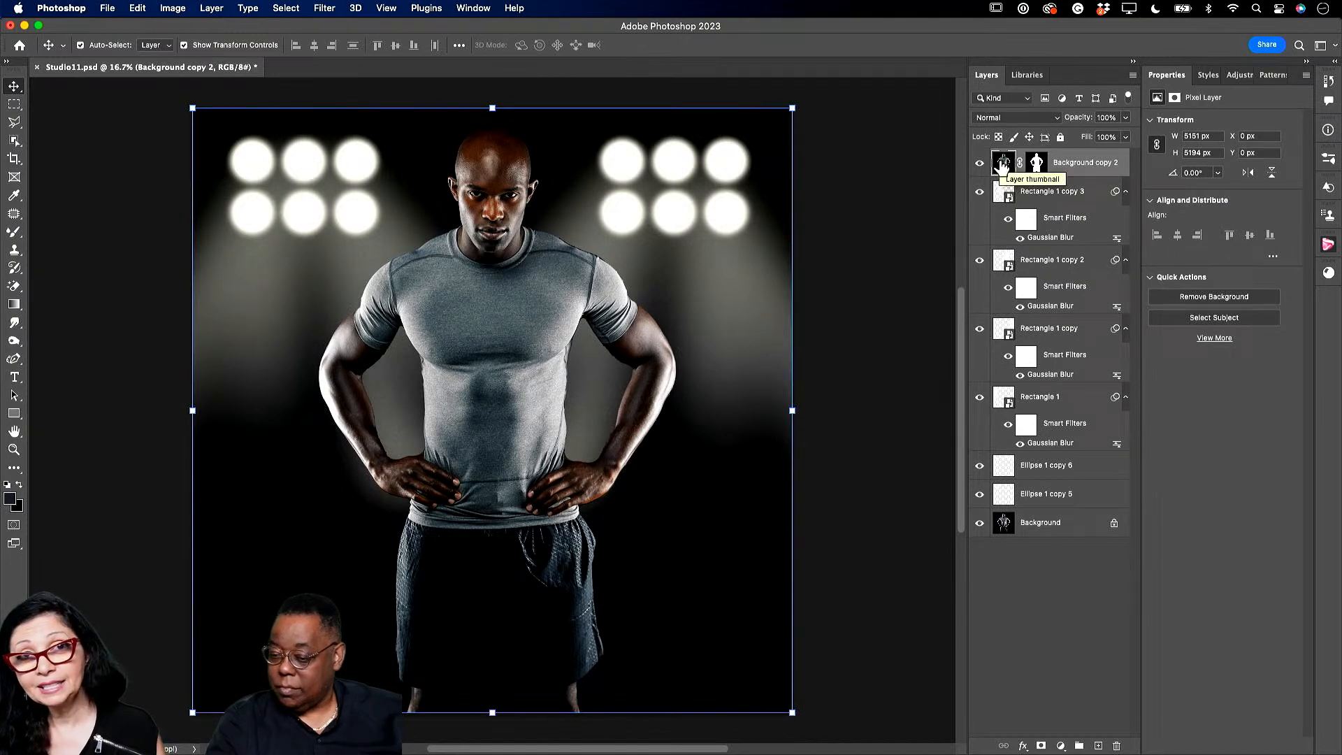
left_click(980, 164)
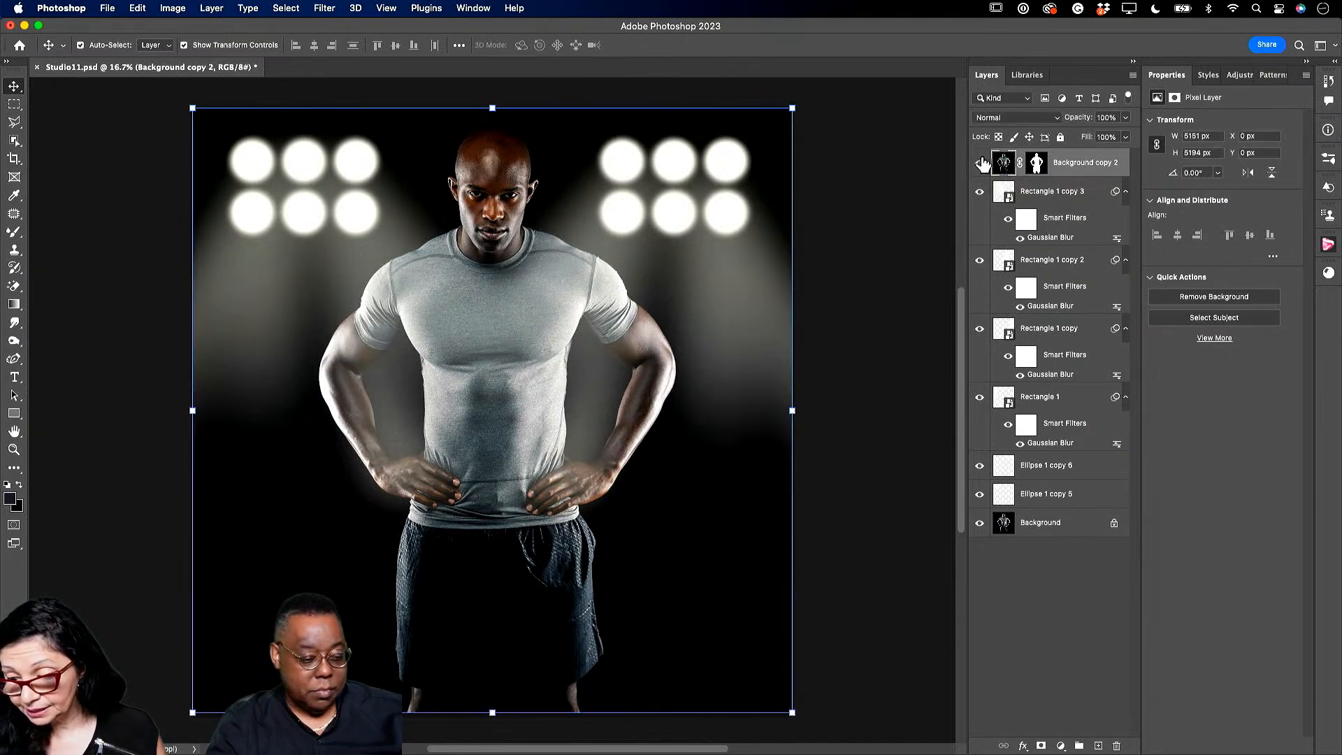
left_click(980, 163)
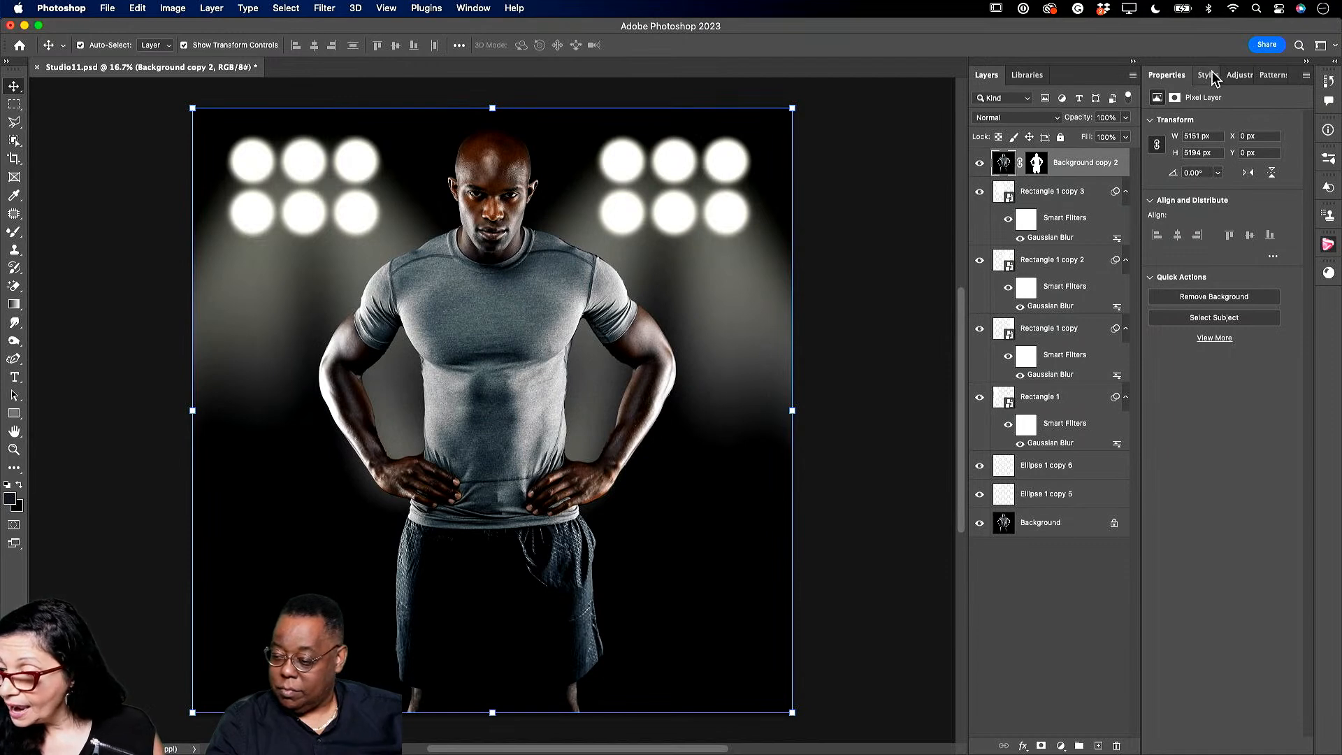
left_click(1239, 77)
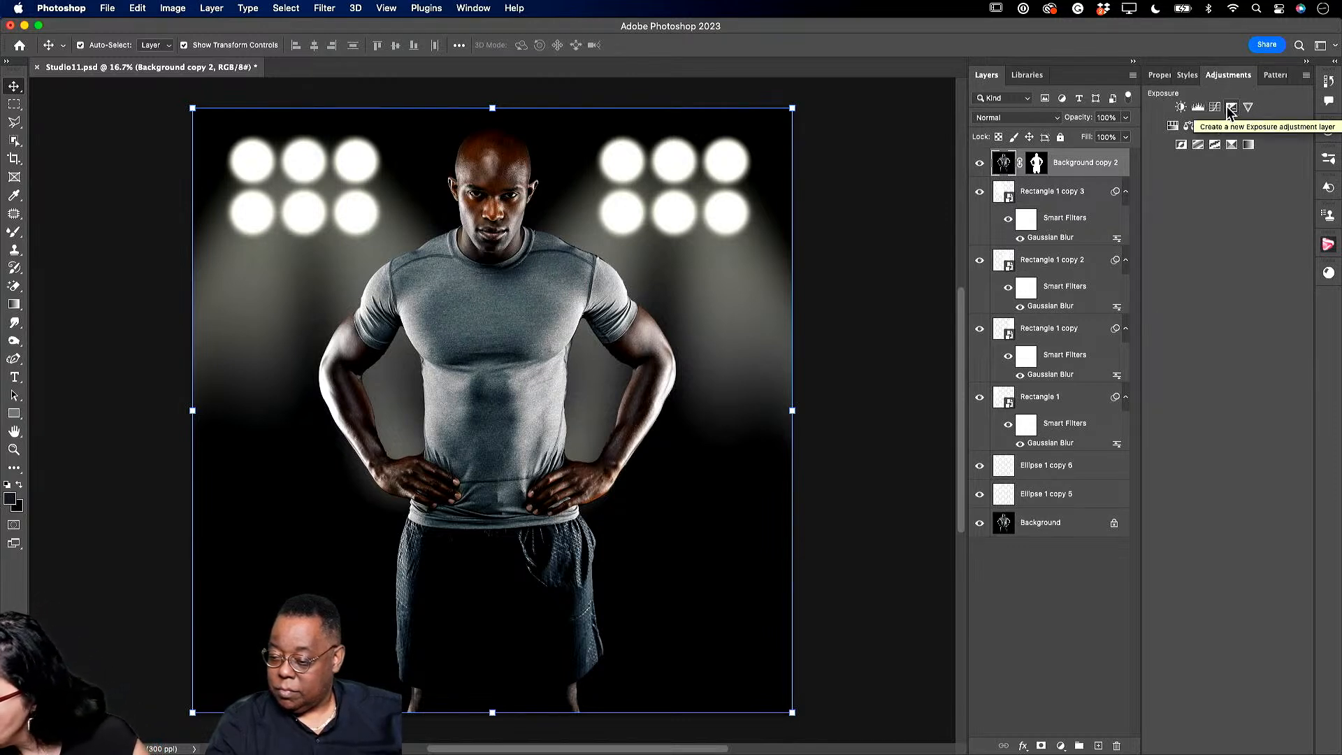
left_click(1229, 108)
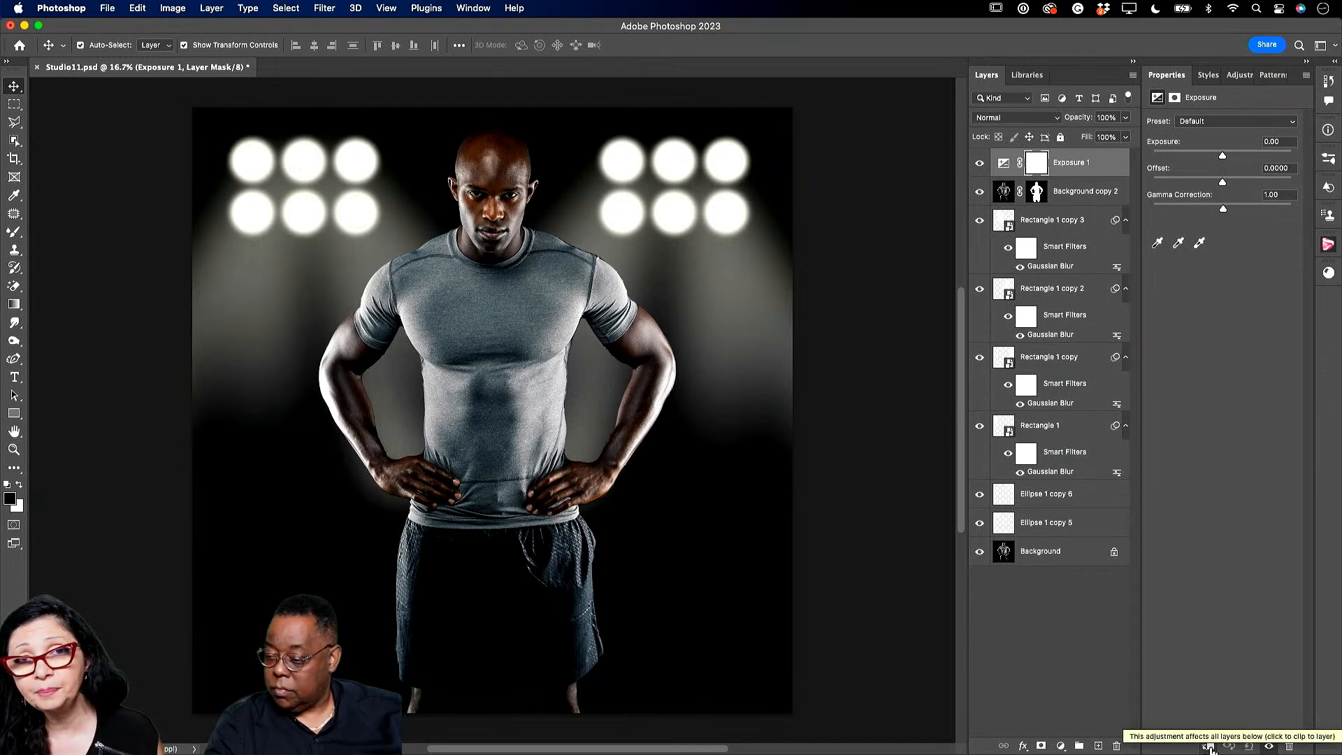
left_click(1210, 749)
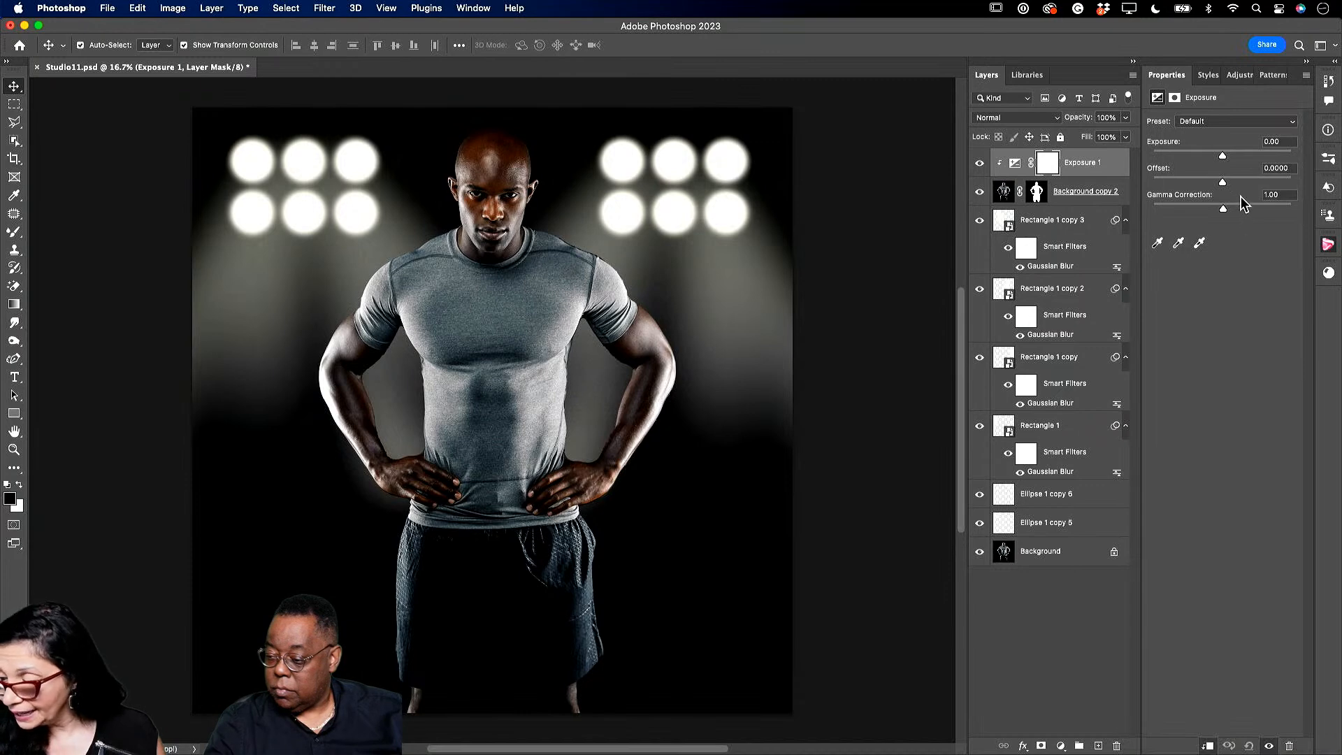
left_click_drag(1225, 155, 1208, 152)
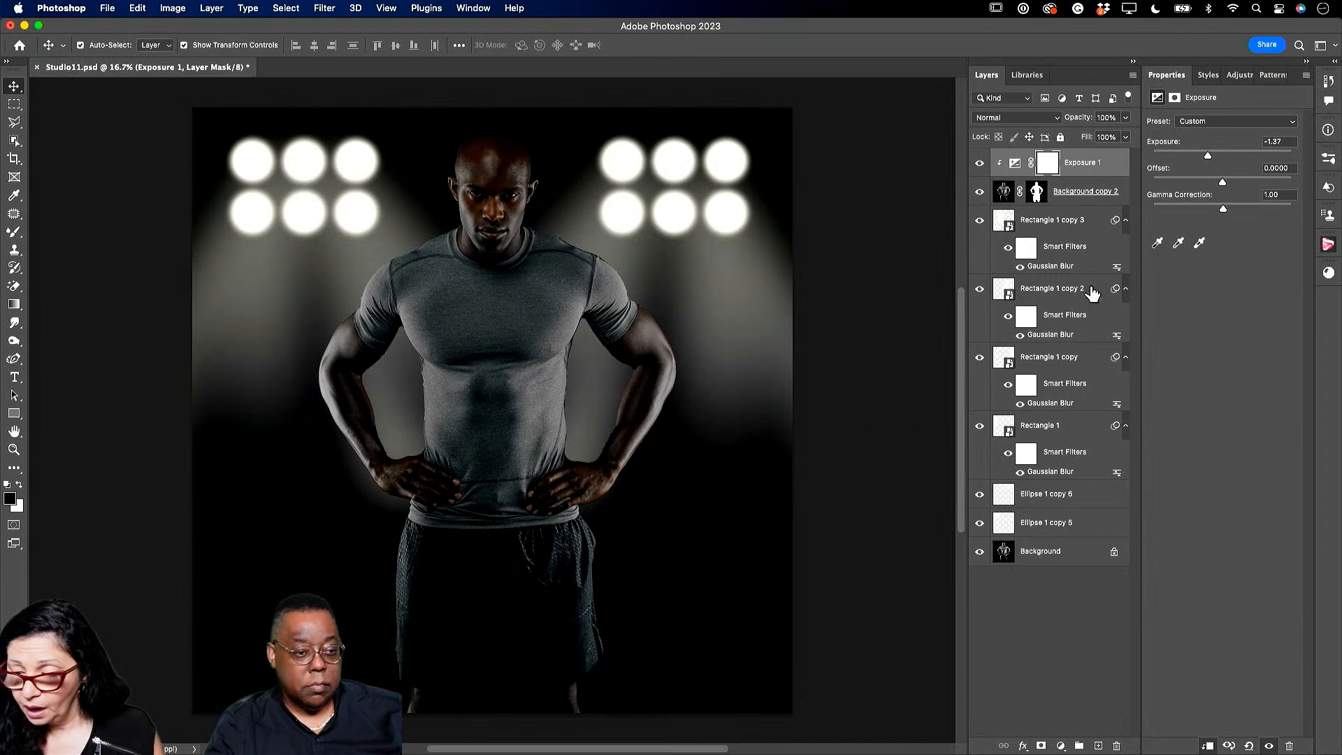
Add a Curves adjustment clipped to the man, anchoring highlights at input 210, output 209 and lowering input 89 to output 65.
left_click(1234, 77)
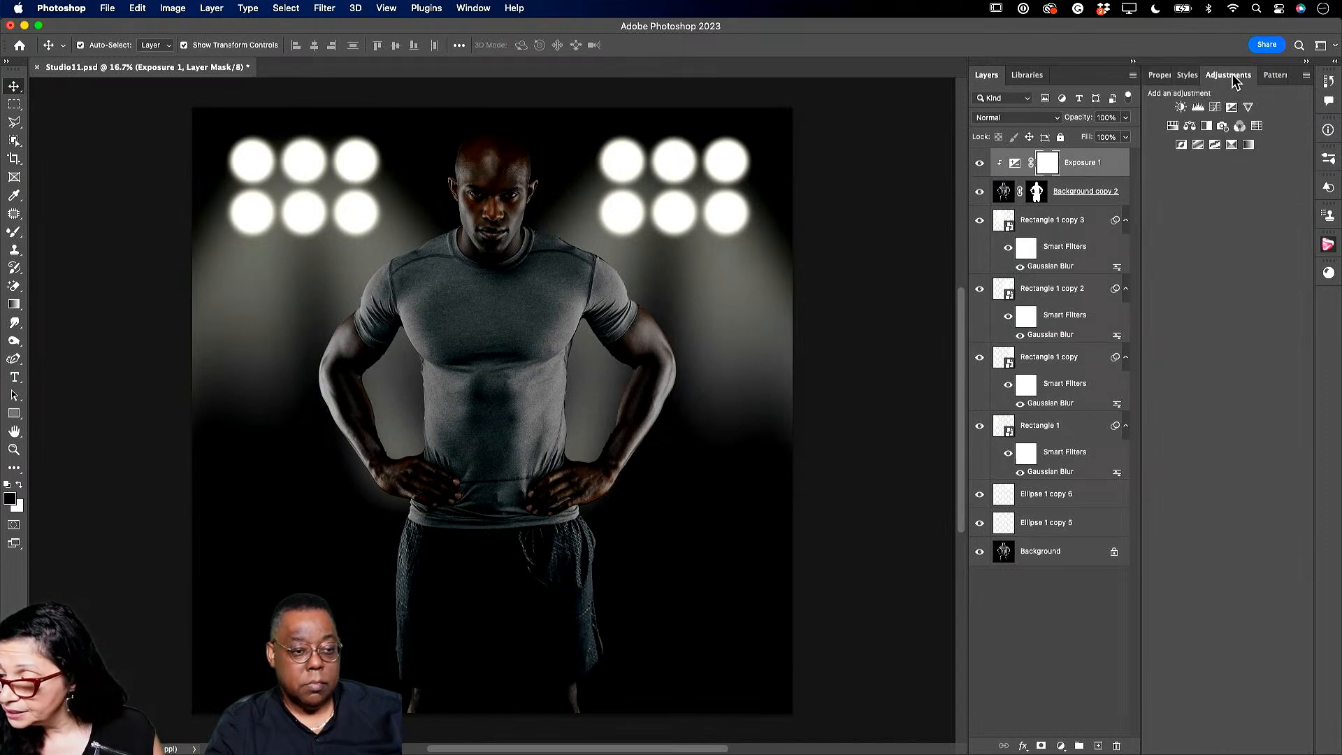
left_click(1214, 108)
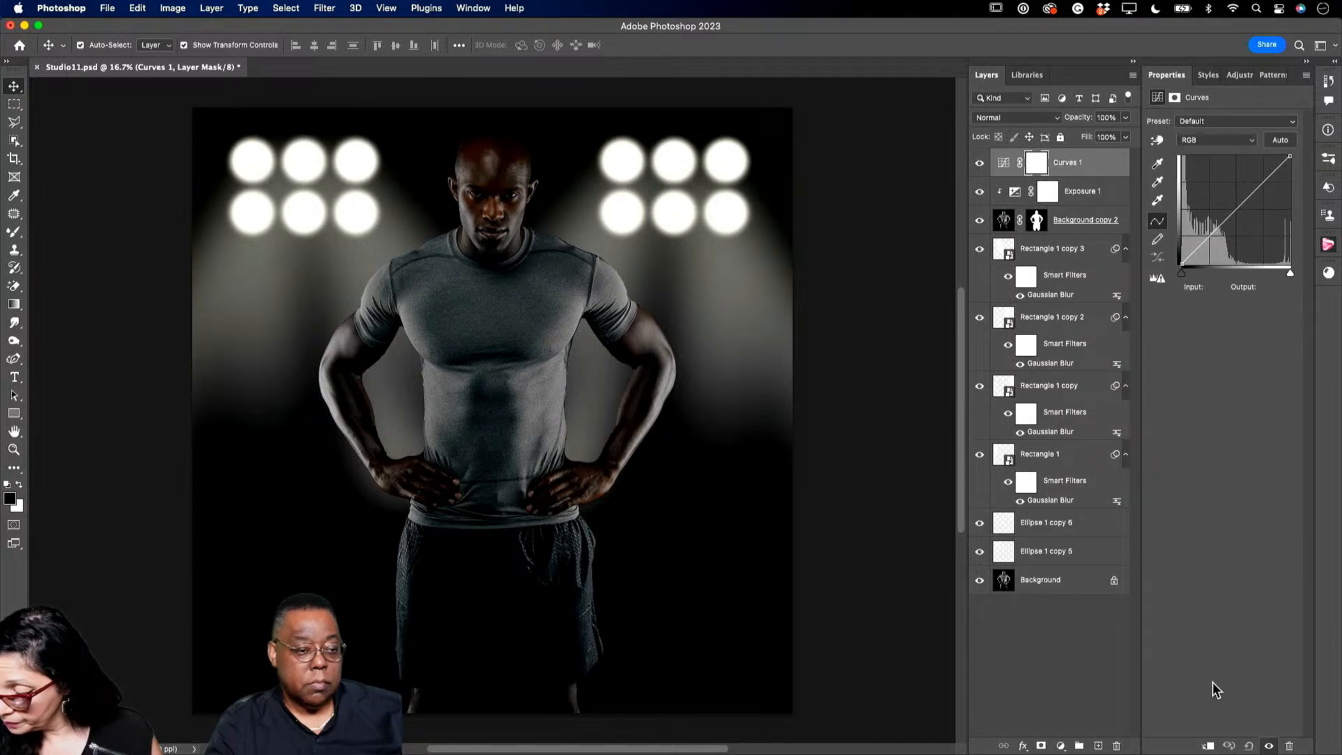
left_click(1208, 745)
mouse_move(1272, 178)
left_mouse_down()
mouse_move(1260, 166)
mouse_move(1276, 203)
mouse_move(1271, 174)
left_mouse_up()
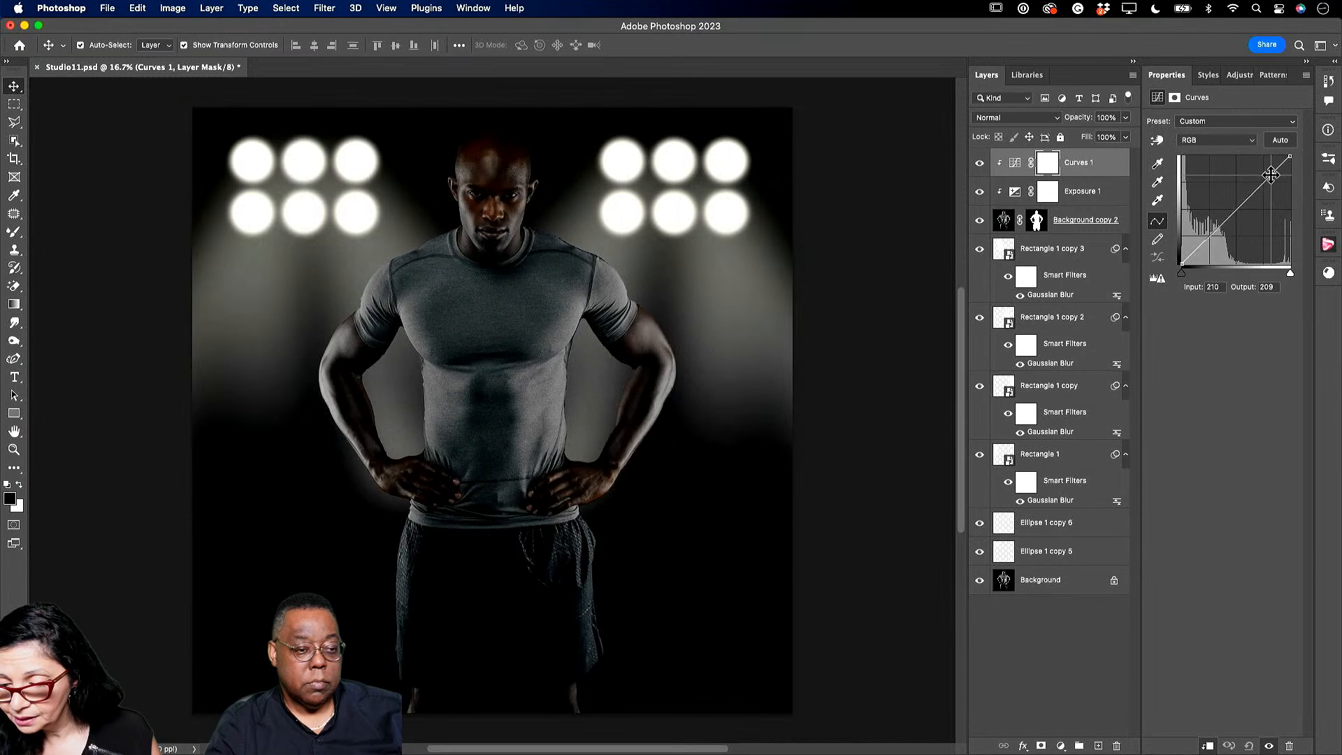
left_click_drag(1210, 234, 1221, 236)
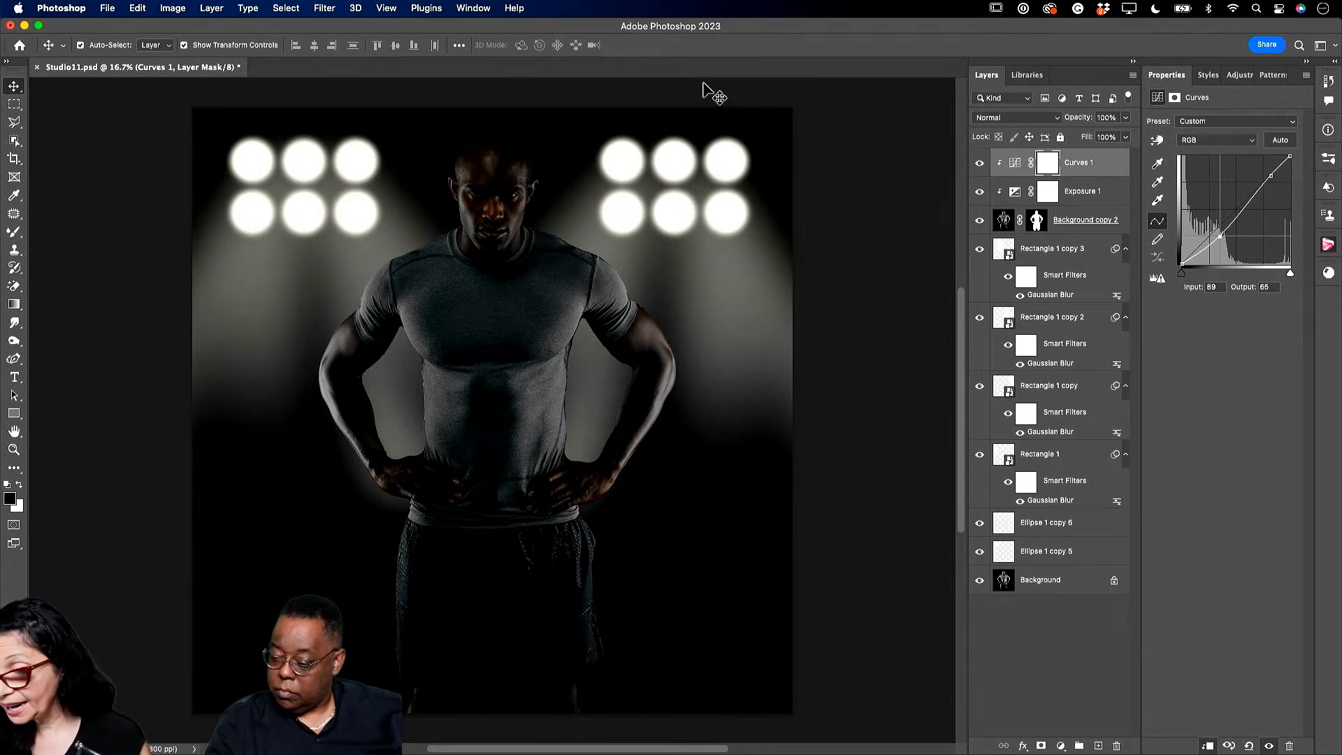
Merge all visible layers and open the merged image in the Camera Raw Filter.
left_click(1132, 76)
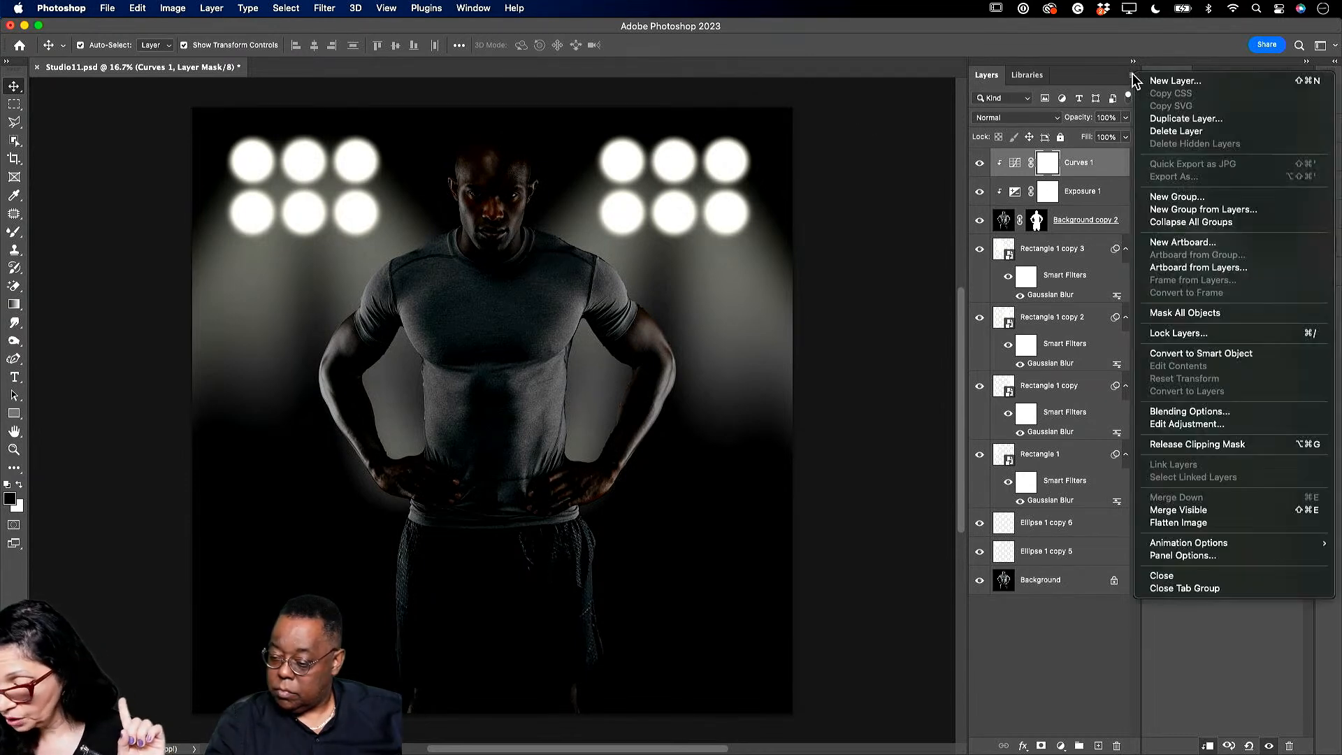
left_click(1188, 510)
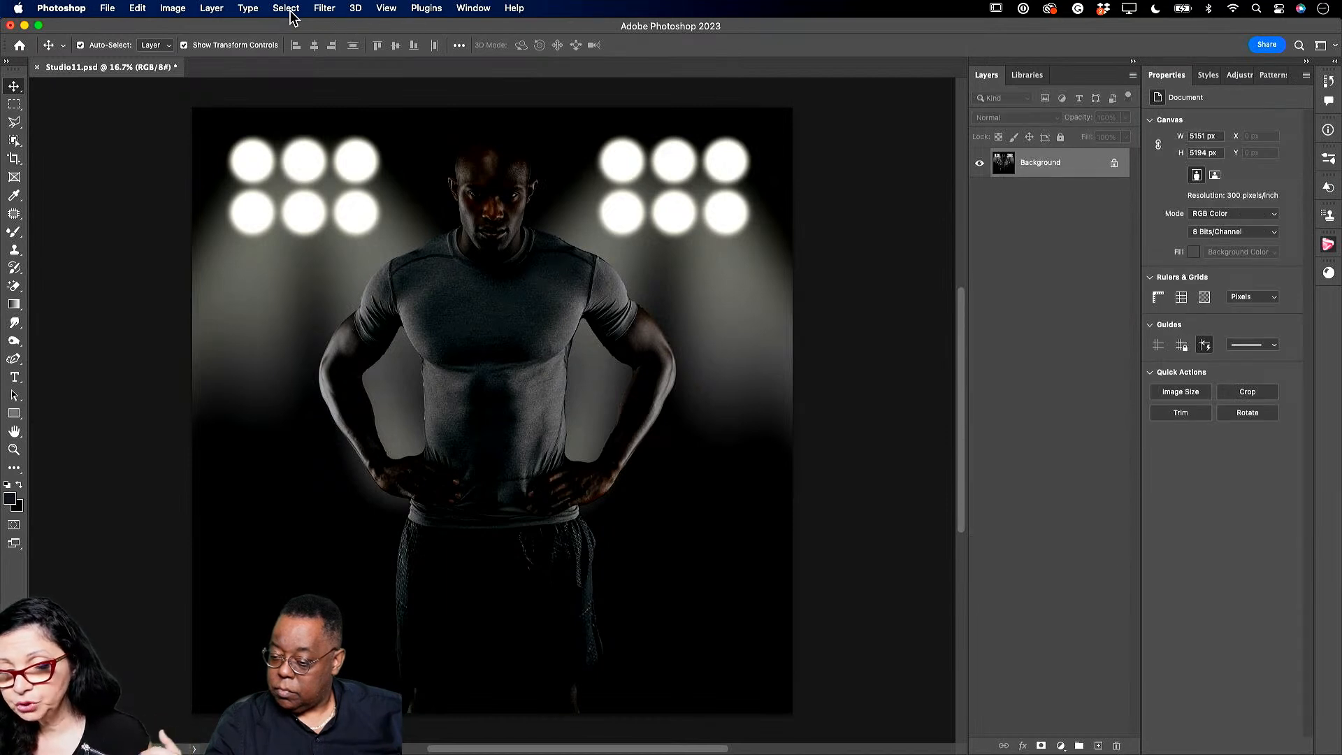
left_click(324, 8)
mouse_move(349, 245)
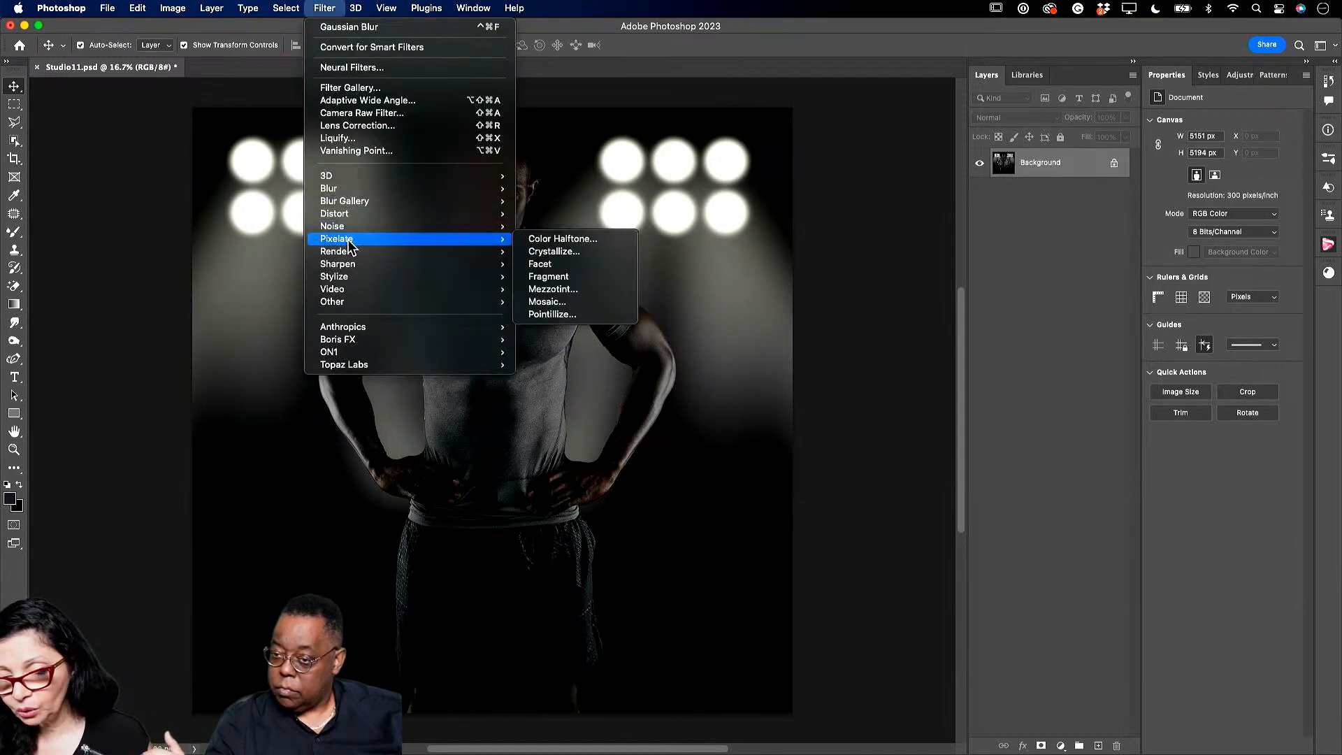
left_click(358, 114)
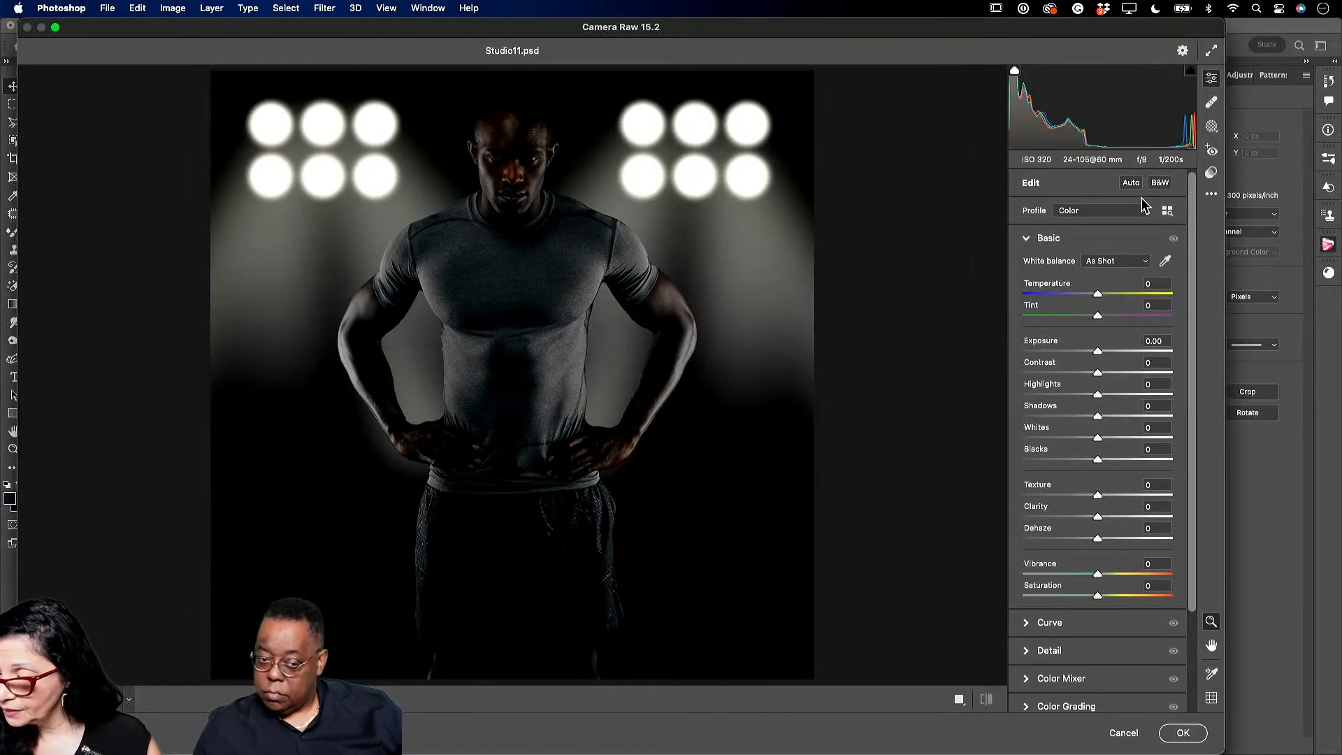
Brighten the man's face with a radial gradient mask at Exposure +0.60 and Feather 29, and apply the filter.
left_click(1212, 128)
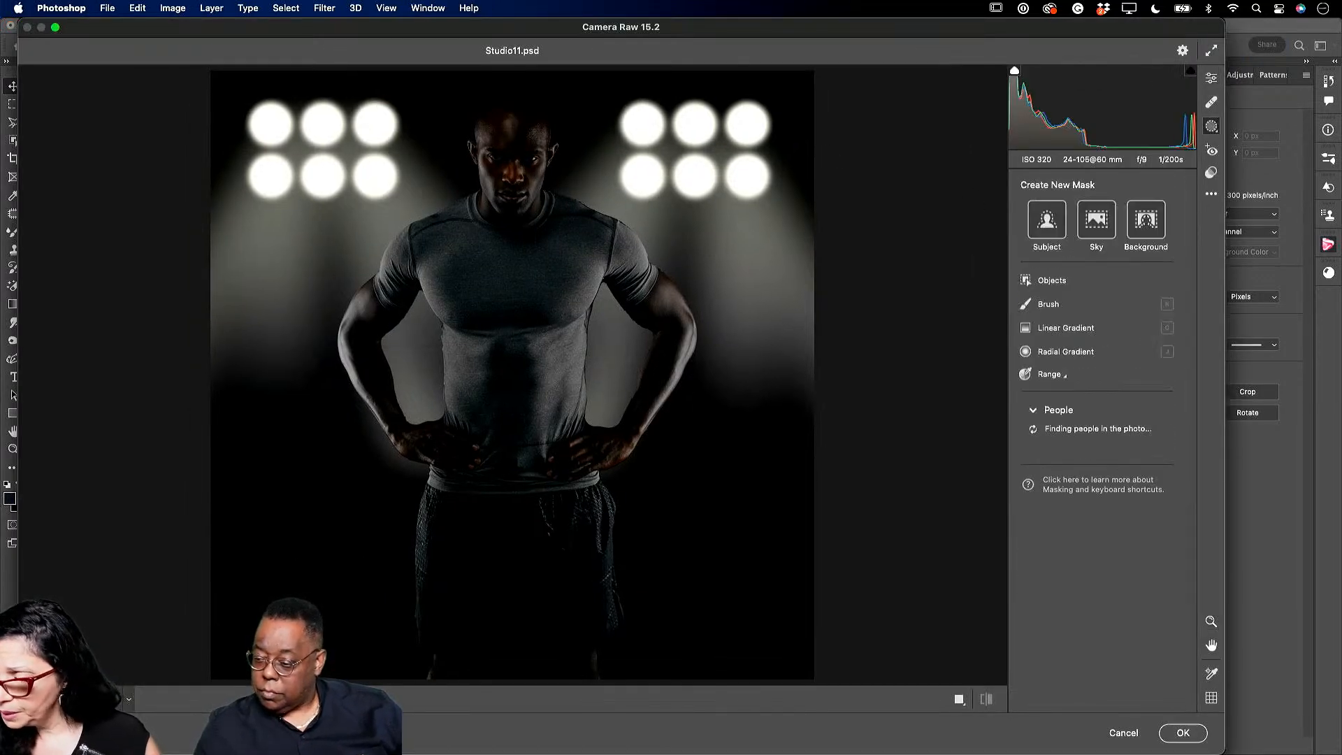
left_click(1047, 353)
left_click_drag(500, 134, 479, 163)
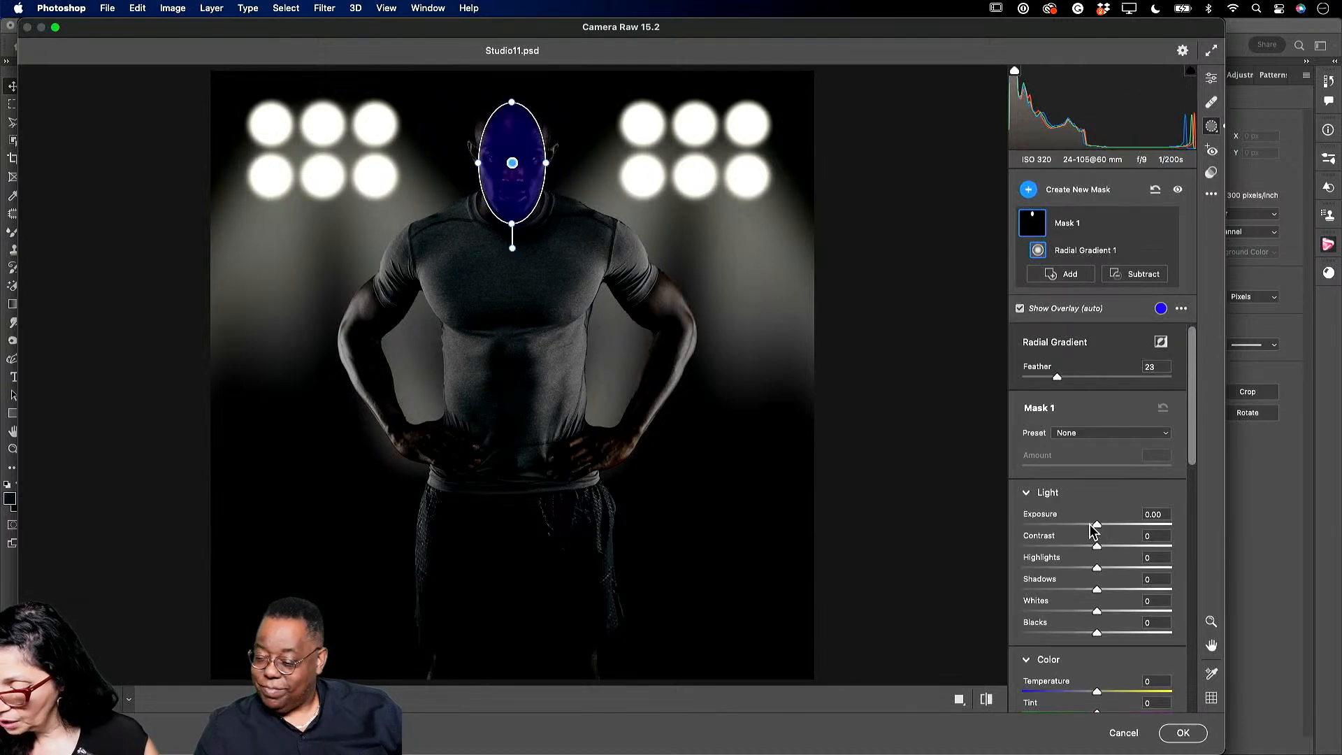
left_click_drag(1095, 523, 1108, 525)
left_click_drag(1058, 378, 1068, 386)
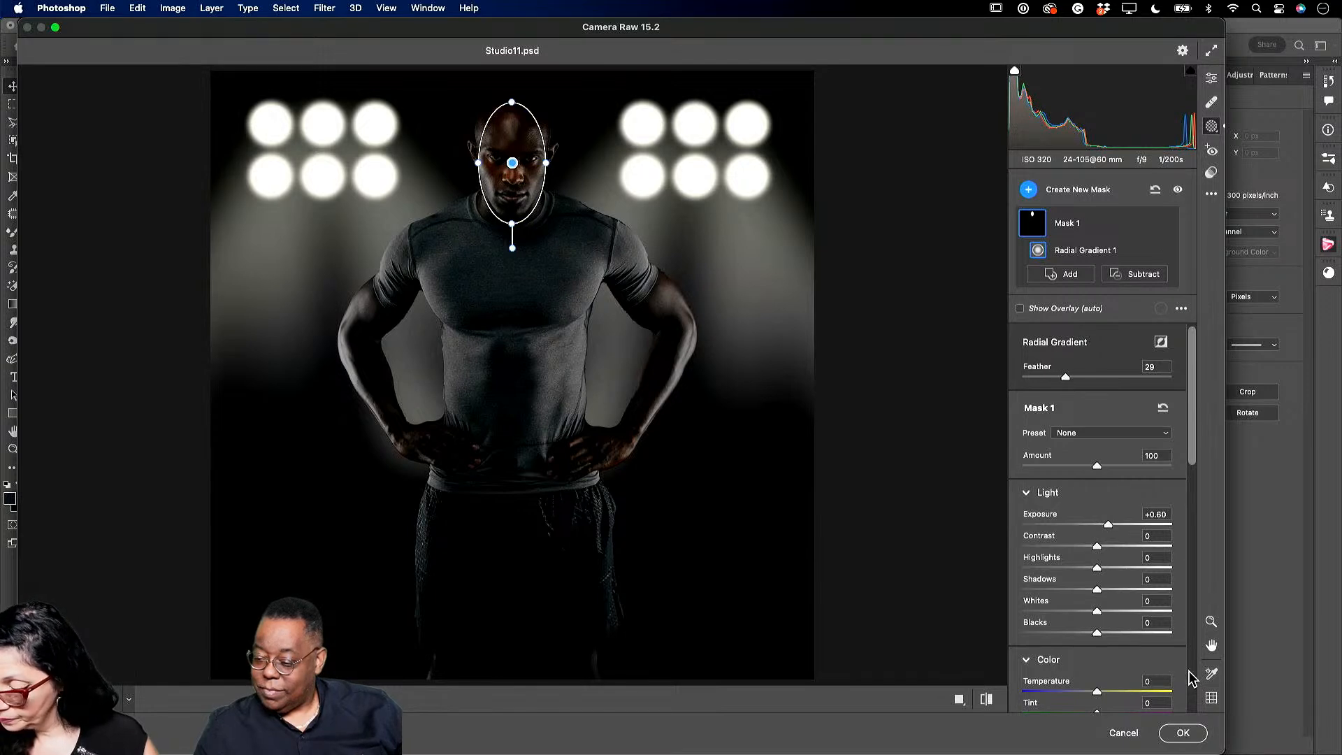
left_click(1183, 733)
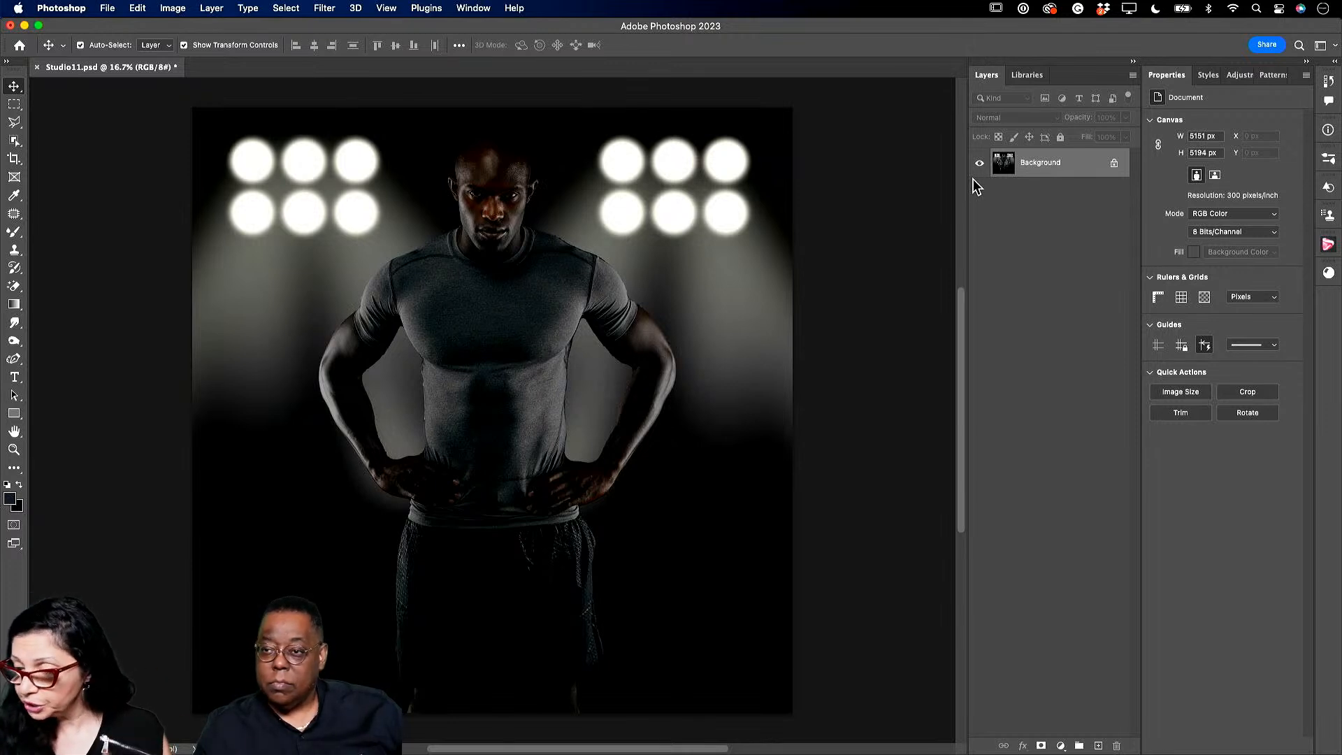
Duplicate the merged Background layer and open the Lens Flare filter on the copy.
left_click_drag(1058, 175, 1098, 746)
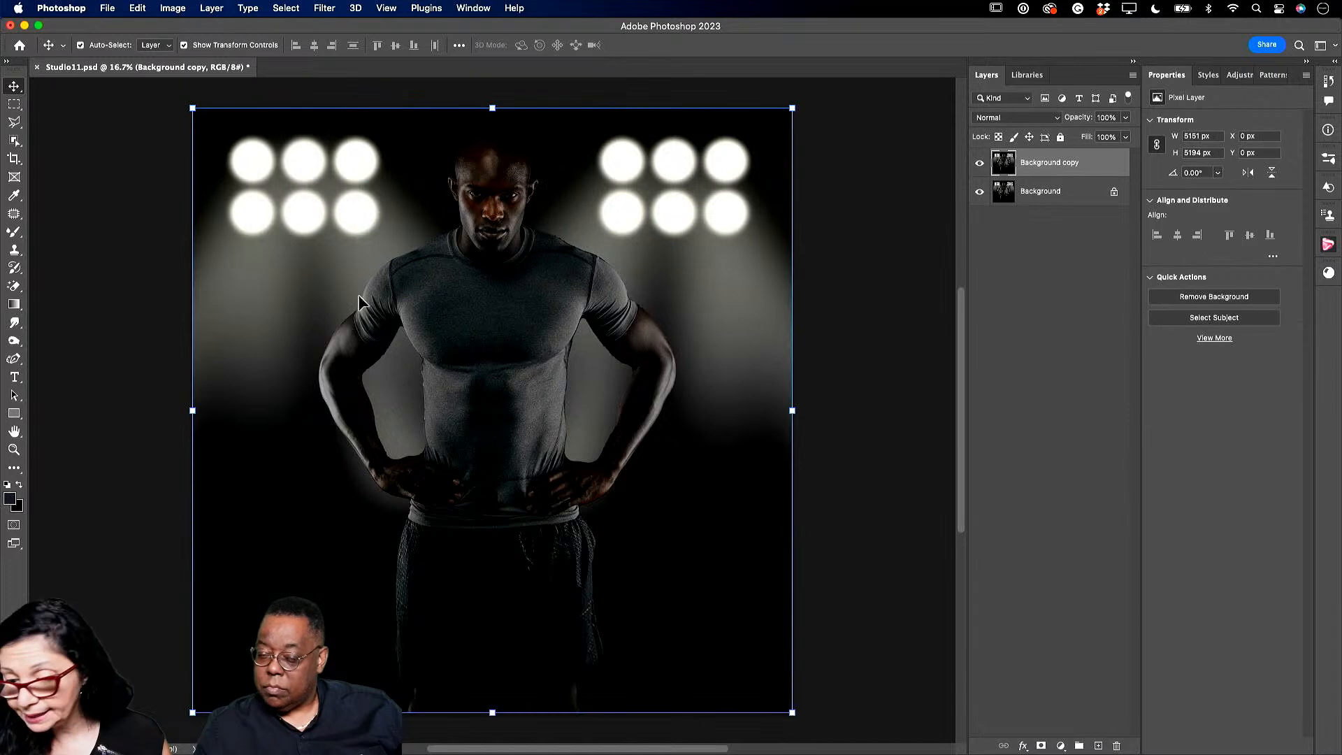
left_click(323, 9)
mouse_move(461, 255)
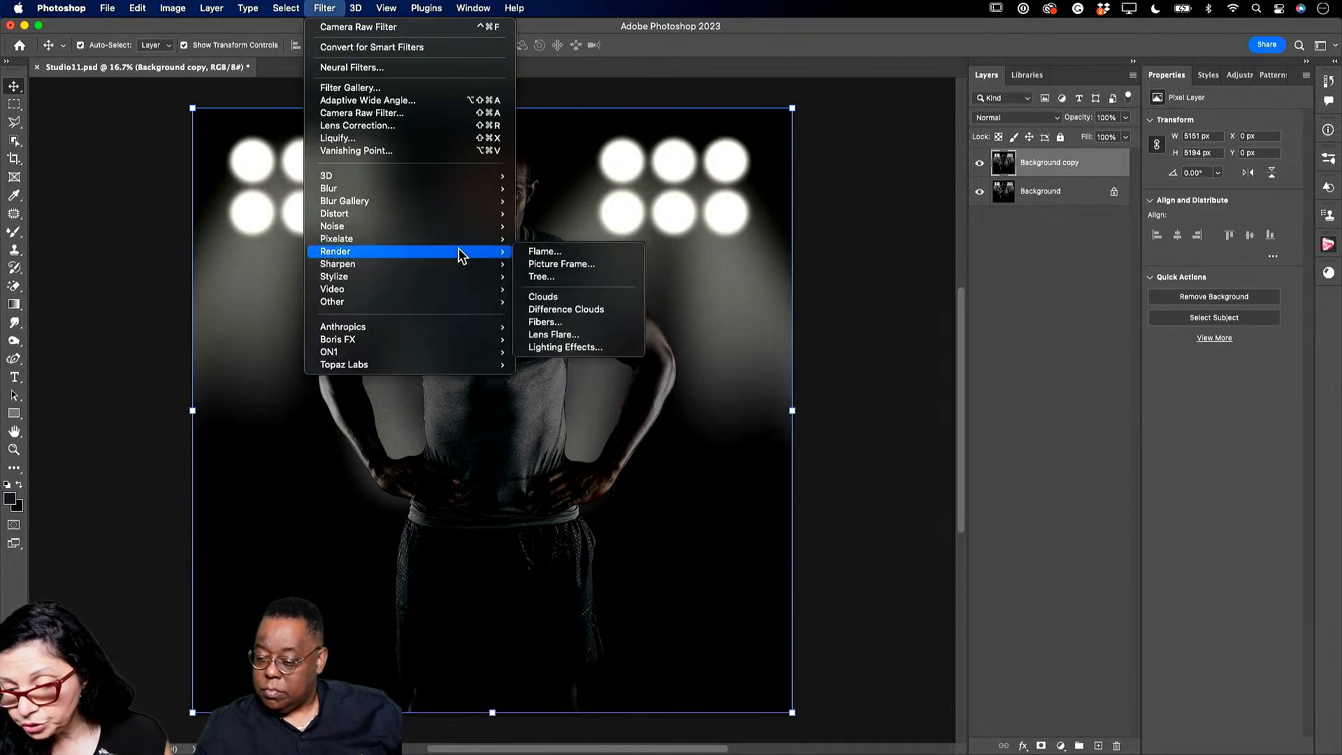
left_click(546, 336)
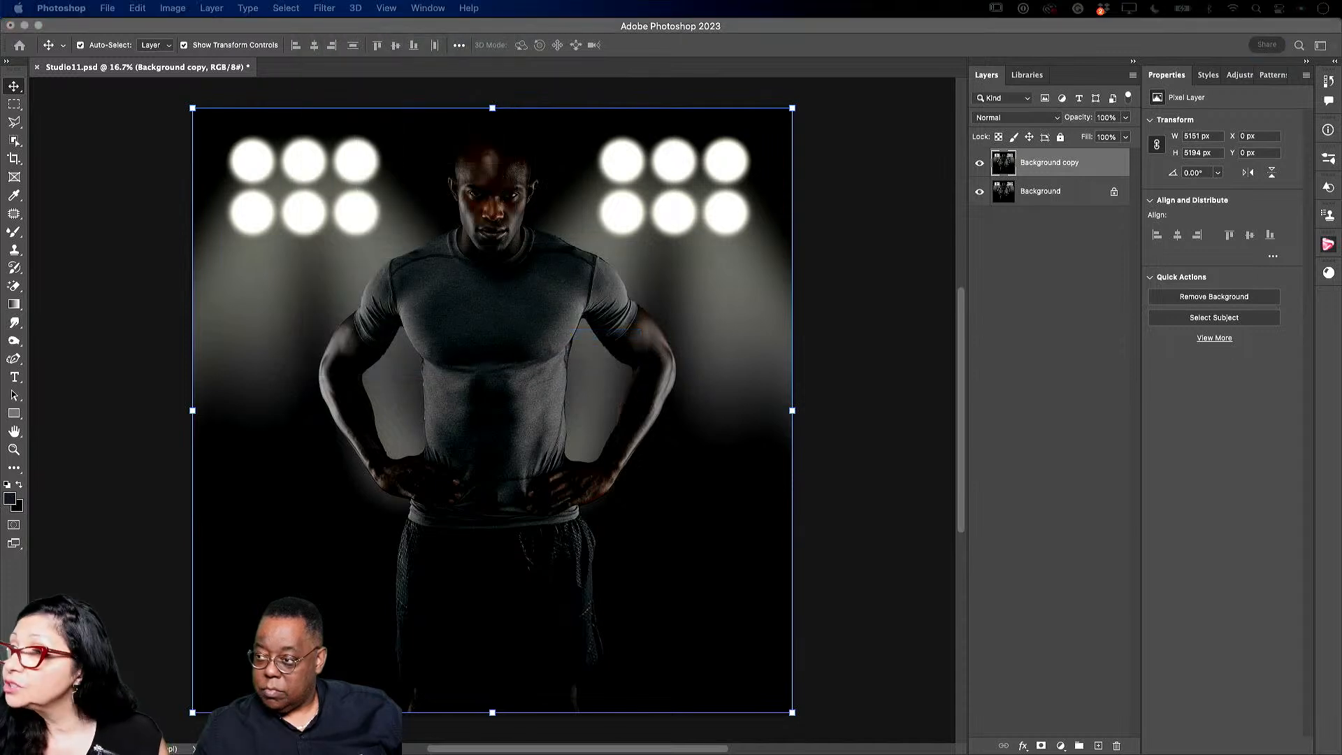
Apply a 105mm Prime lens flare at about 85% brightness, centred on the upper-left light of the left bank.
left_click_drag(292, 53, 356, 293)
left_click(372, 376)
left_click_drag(372, 377, 324, 321)
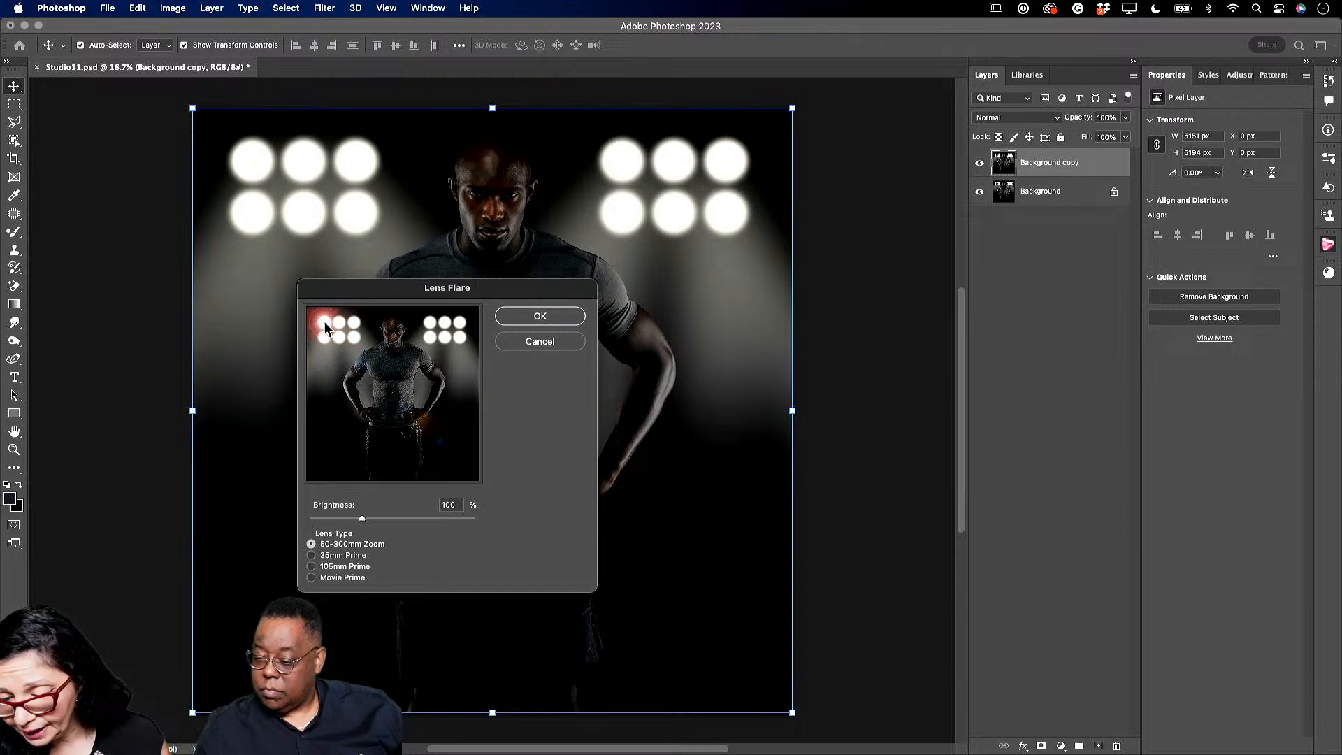
left_click(311, 566)
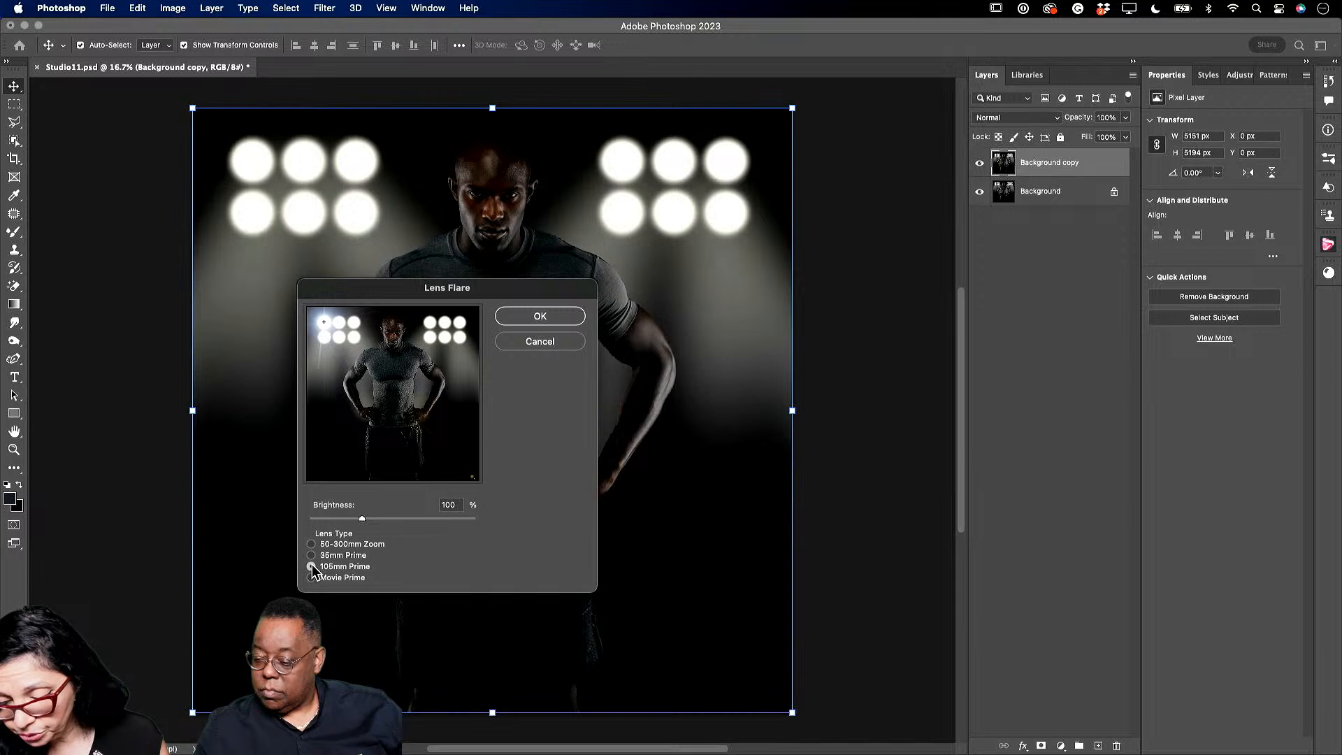
mouse_move(362, 518)
left_mouse_down()
mouse_move(337, 510)
mouse_move(354, 518)
left_mouse_up()
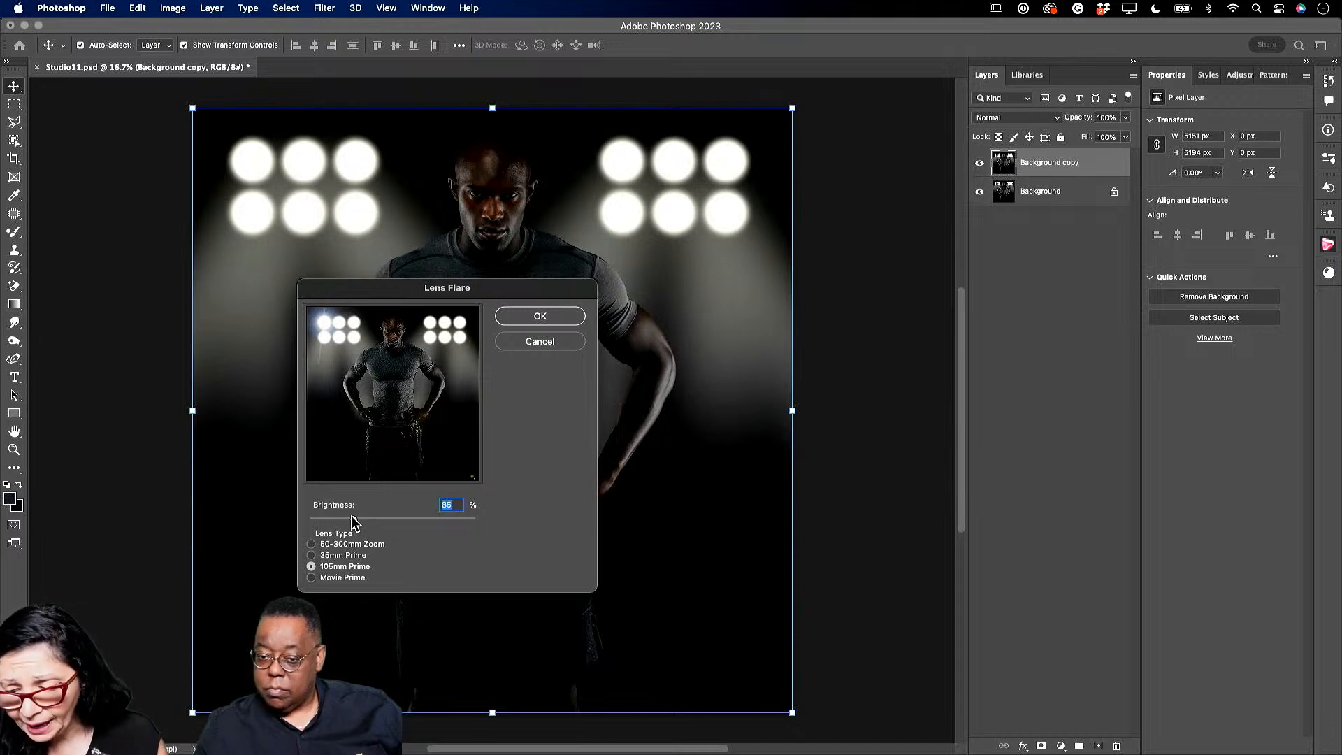
left_click(541, 316)
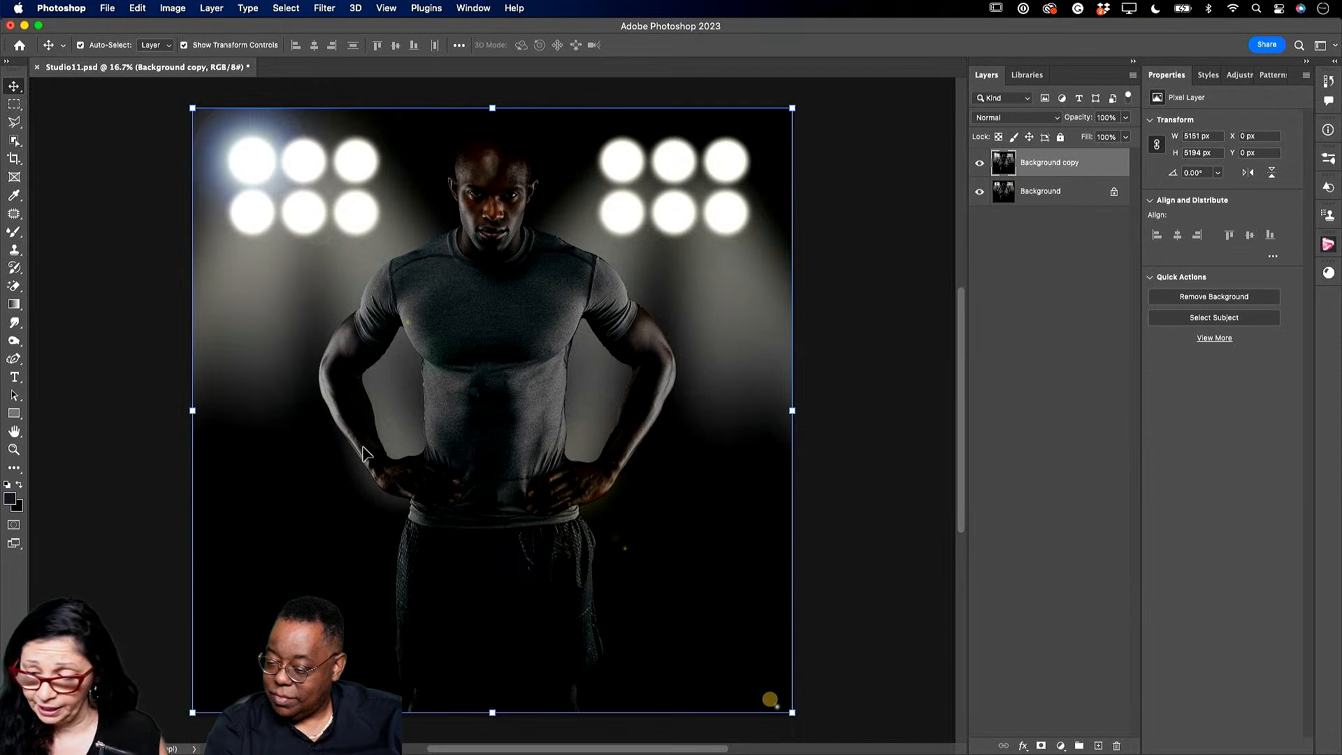
Open the Pattern Original image from the Image15 group of the Demo 2023 library and duplicate its Background layer.
left_click(1029, 75)
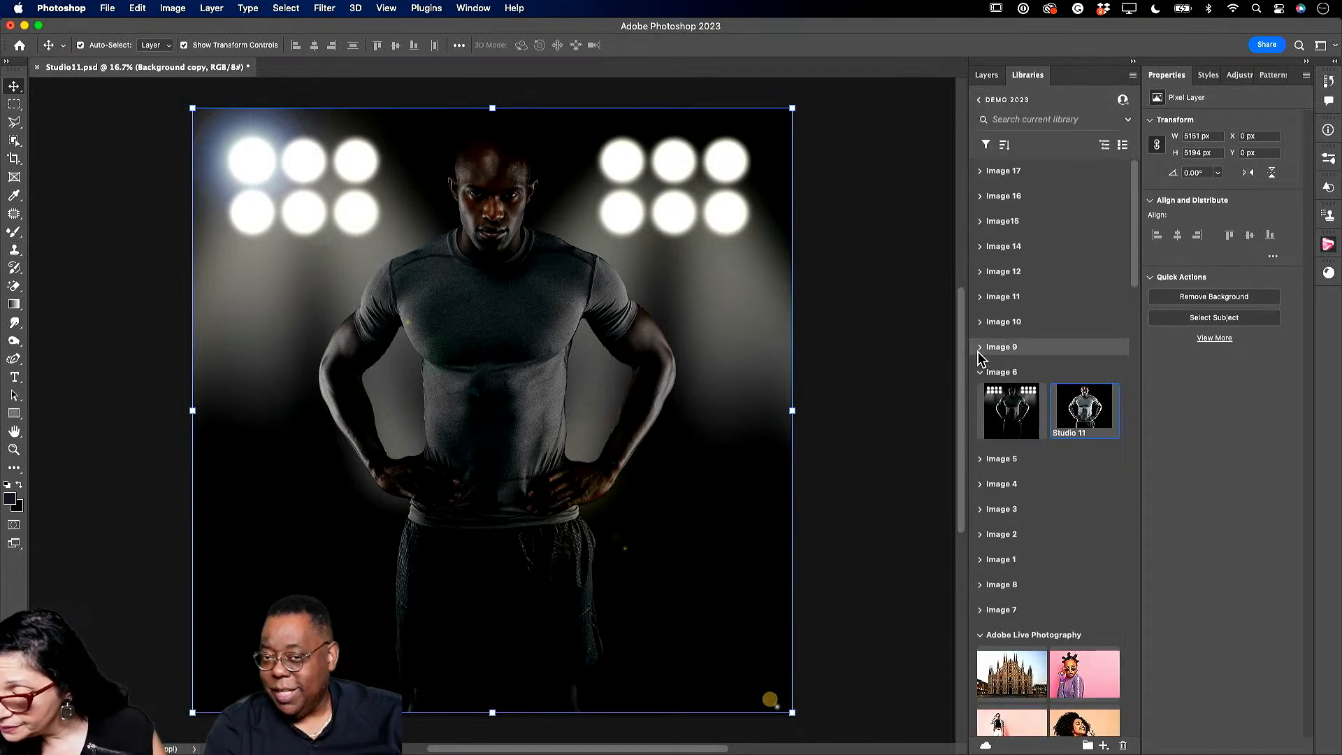
left_click(980, 373)
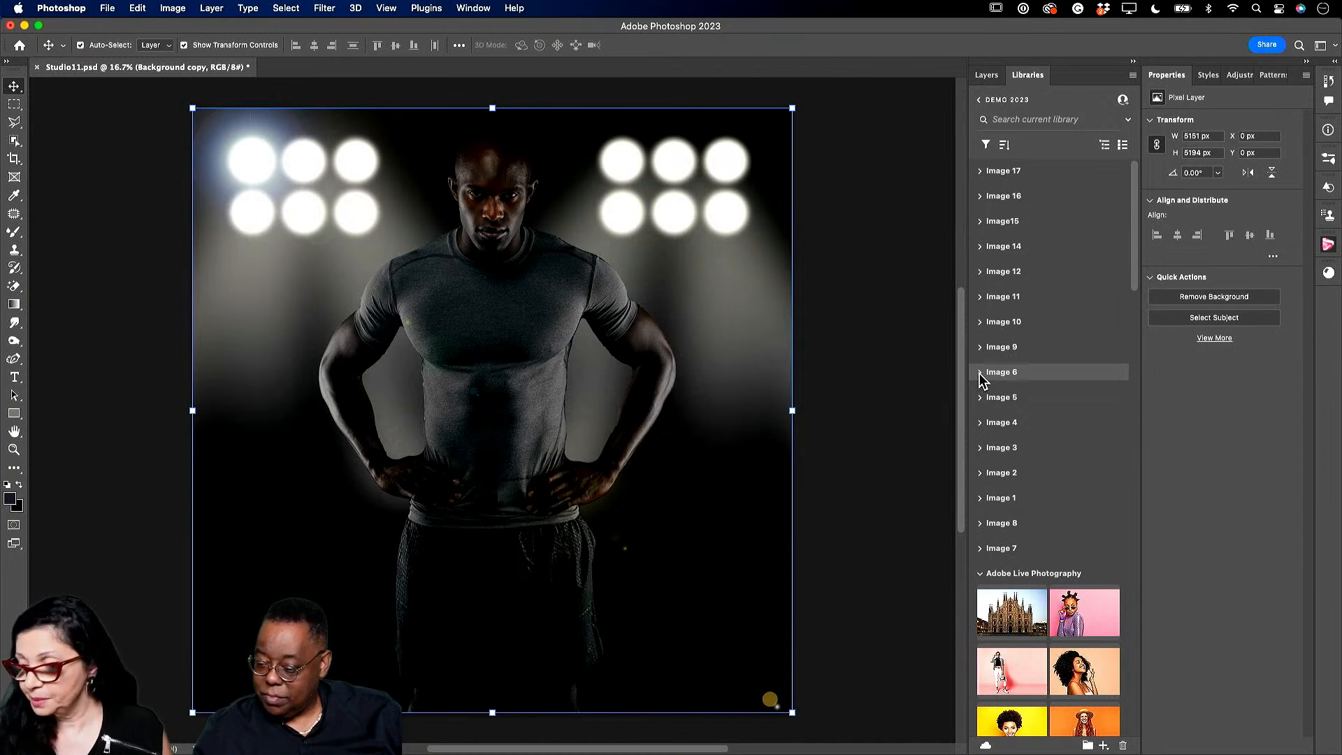
left_click(981, 323)
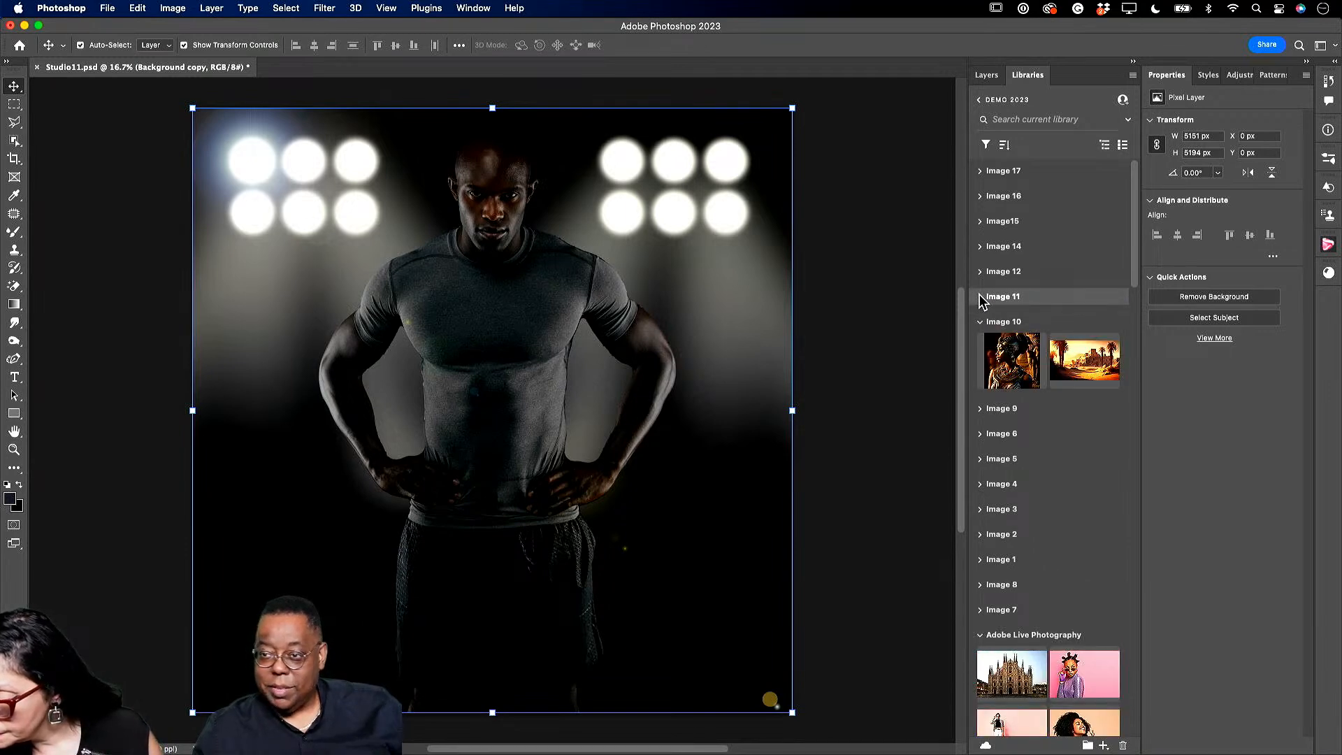
left_click(979, 297)
left_click(981, 273)
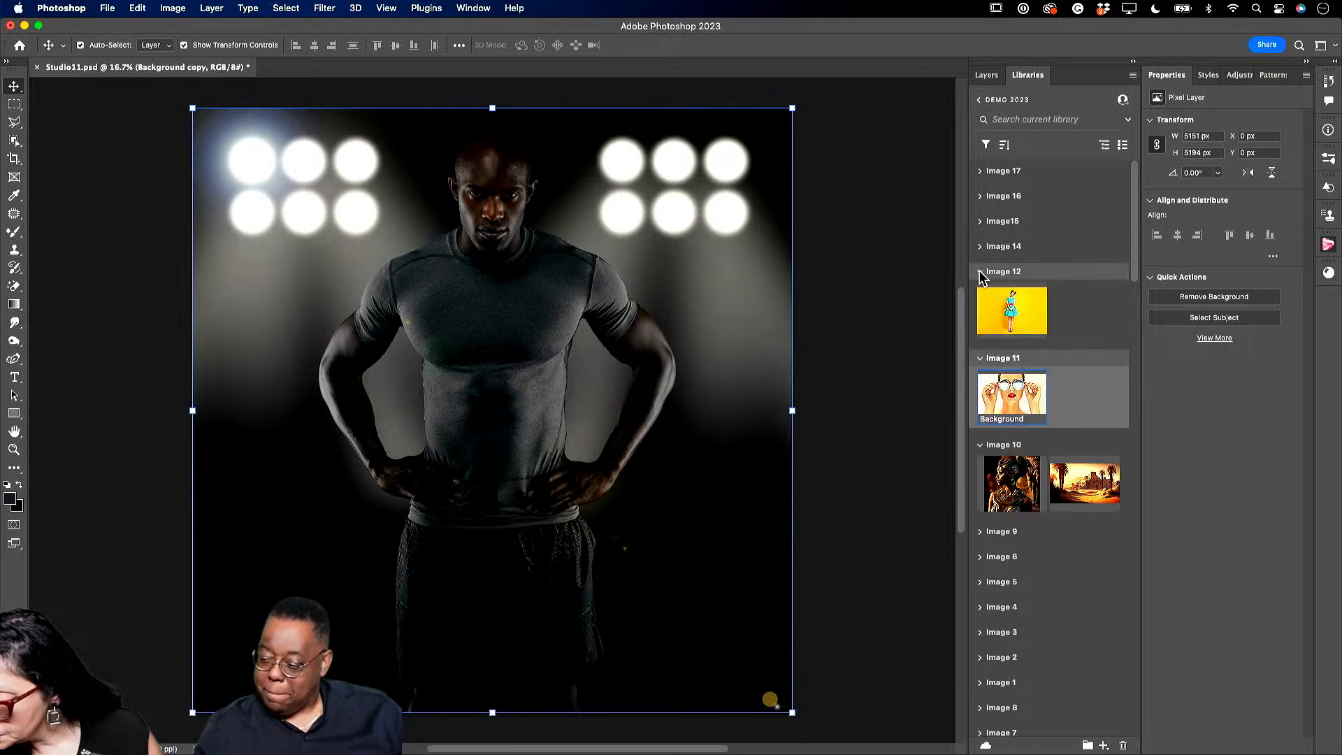
left_click(980, 247)
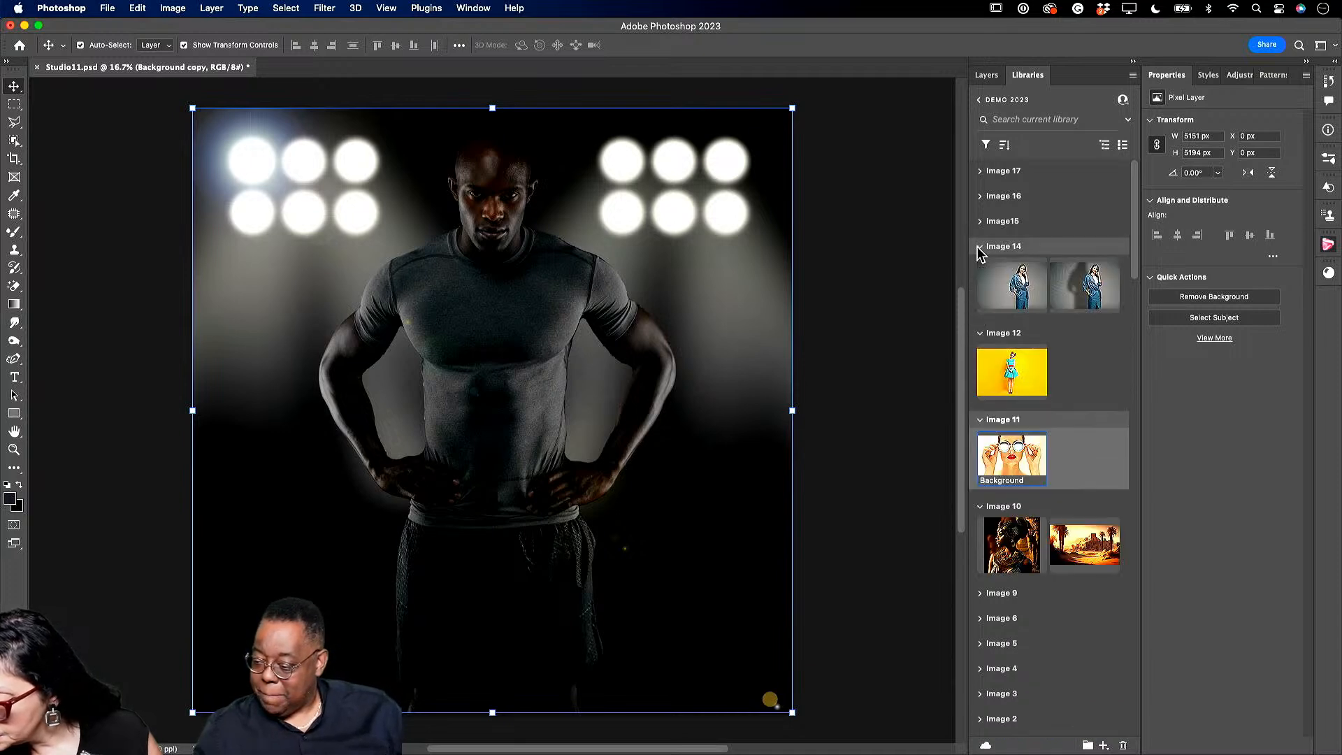
left_click(980, 222)
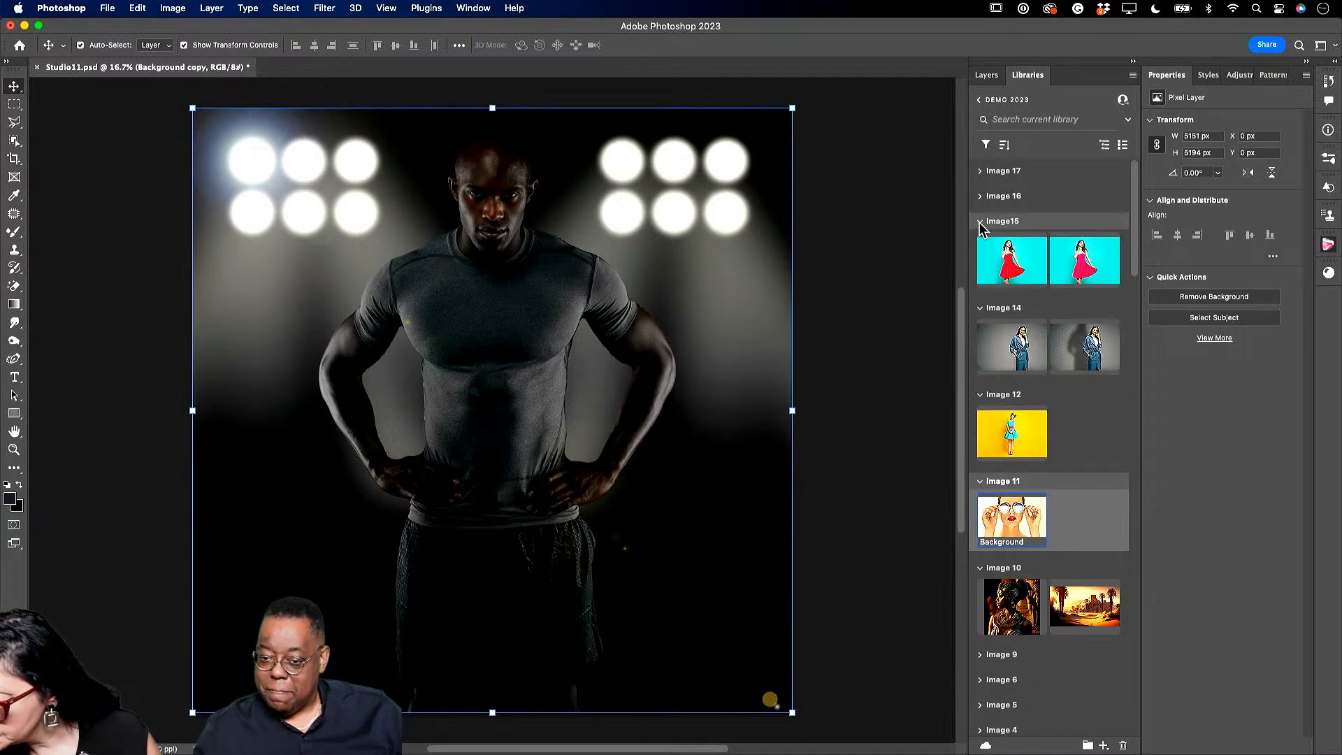
double_click(1074, 264)
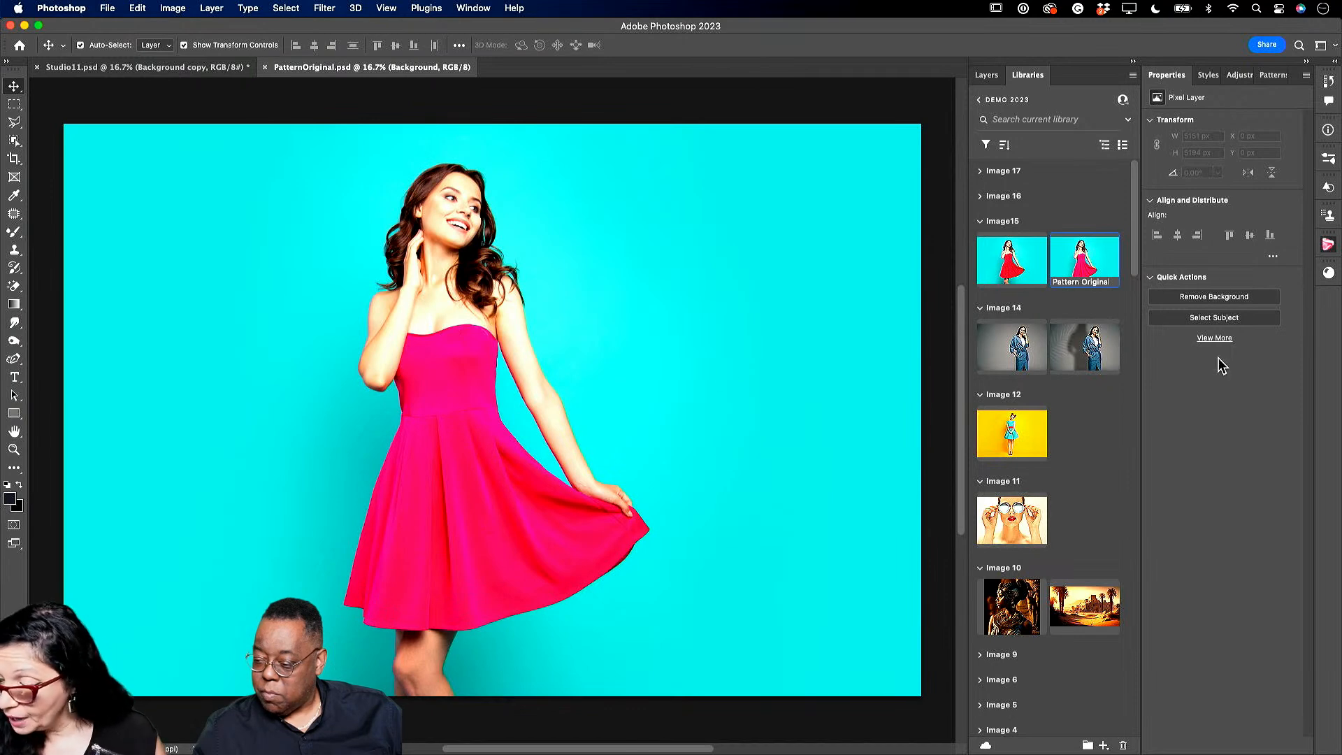
left_click(987, 76)
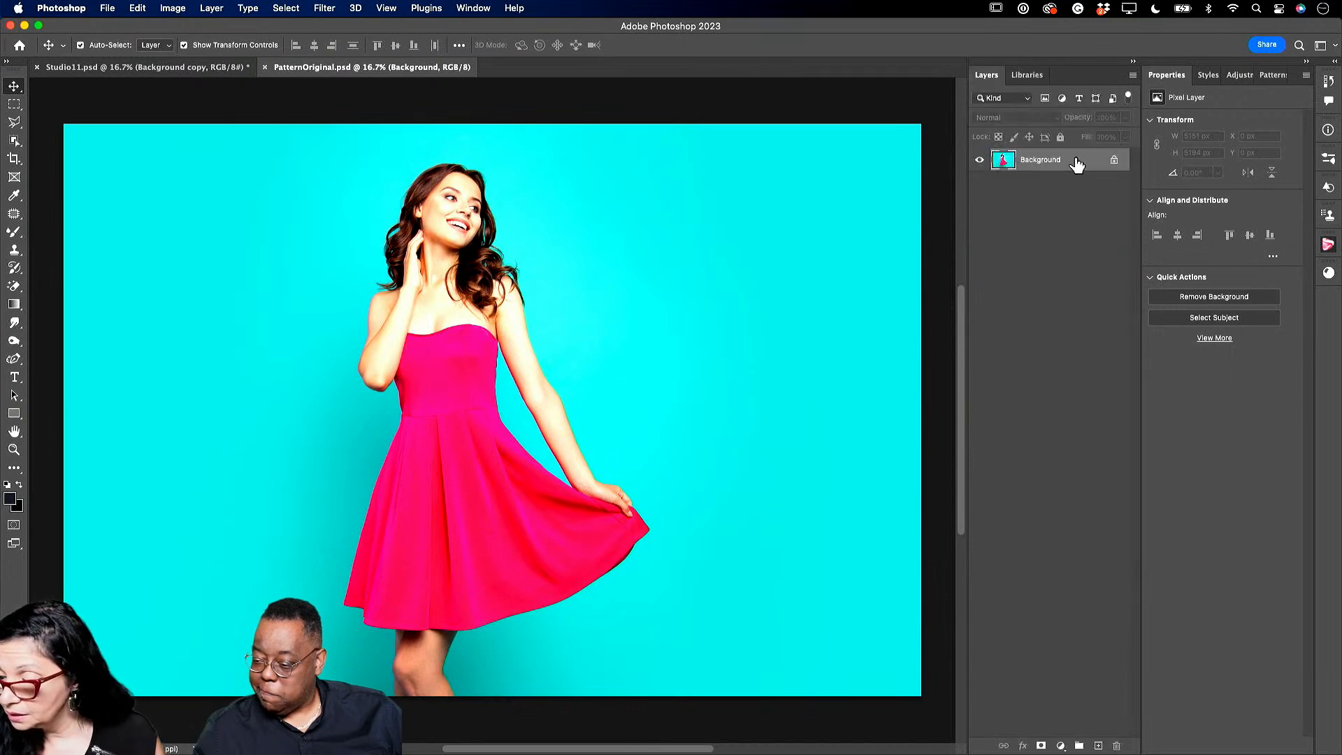
mouse_move(1077, 166)
left_mouse_down()
mouse_move(1063, 599)
mouse_move(1098, 746)
left_mouse_up()
Select only the pink dress on the Background copy with the Object Selection tool, subtracting the area around the woman's hand.
left_click(12, 127)
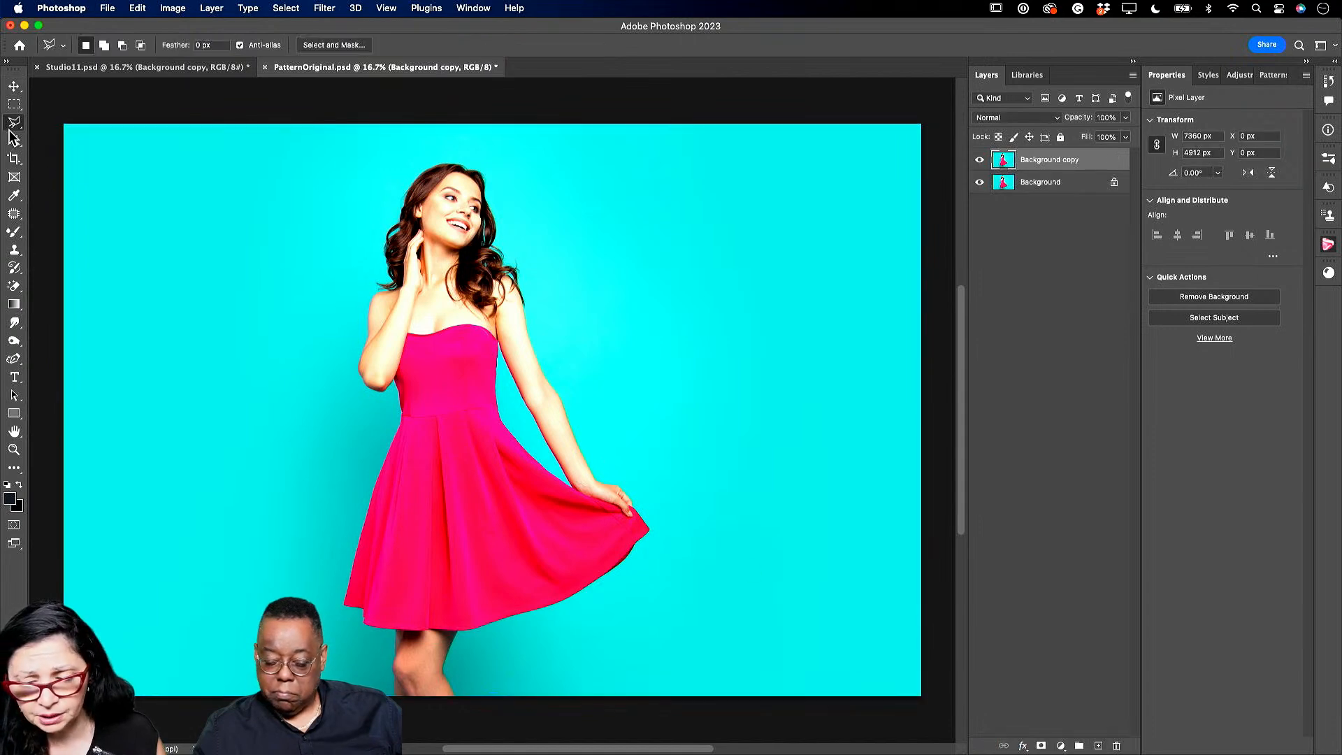
left_click(14, 143)
left_click_drag(261, 144, 612, 648)
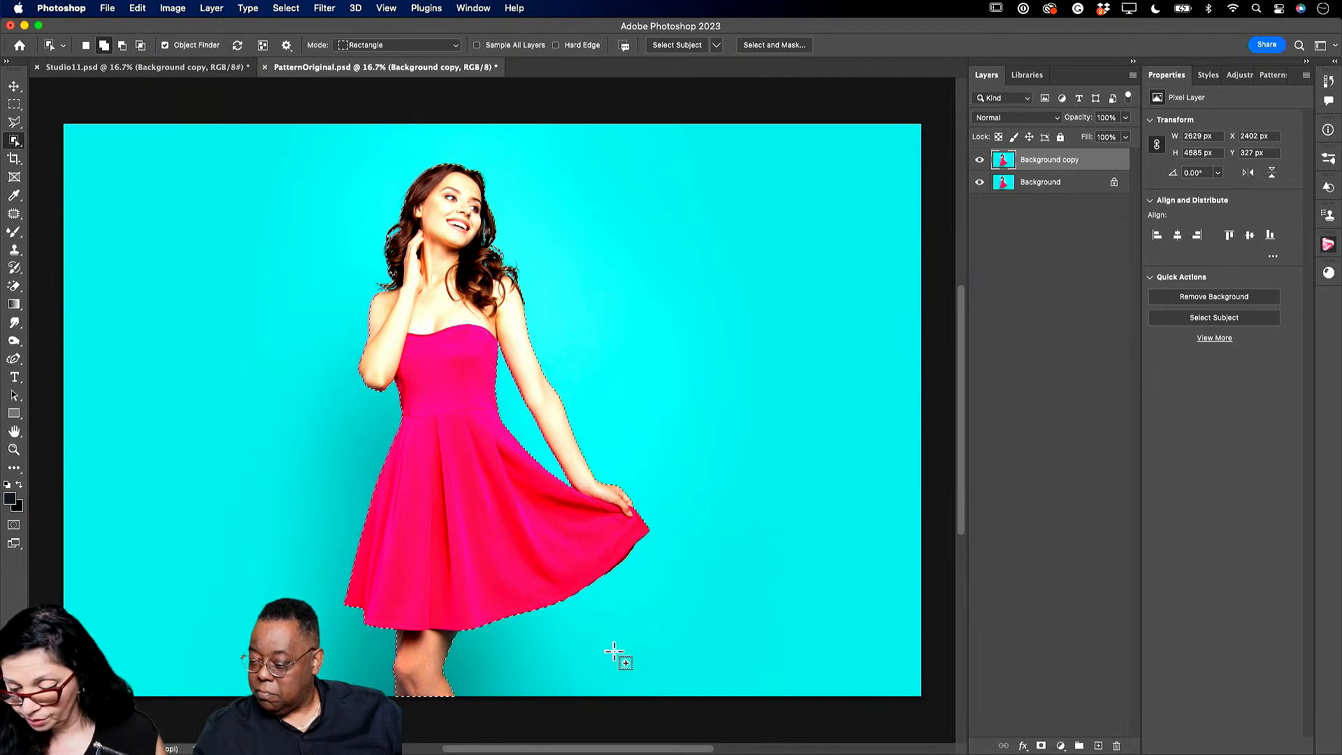
key("super+d")
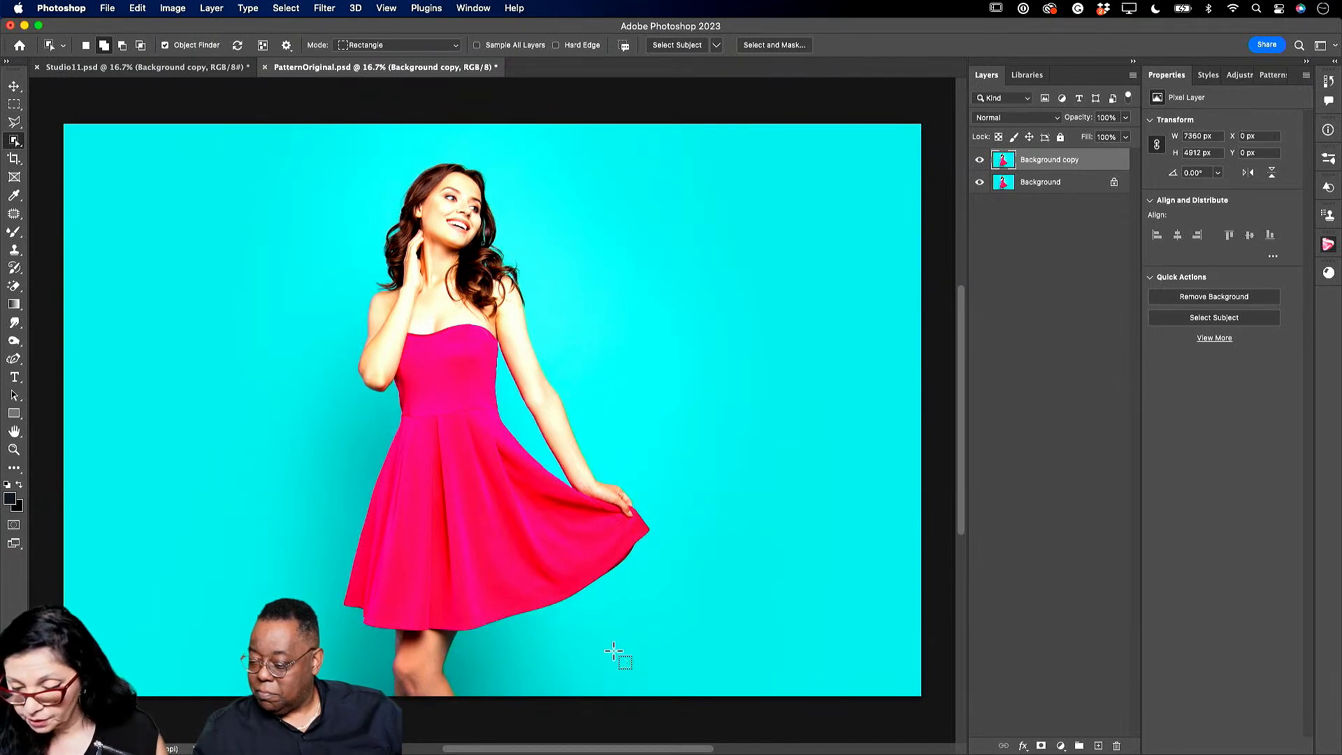
left_click_drag(377, 330, 633, 635)
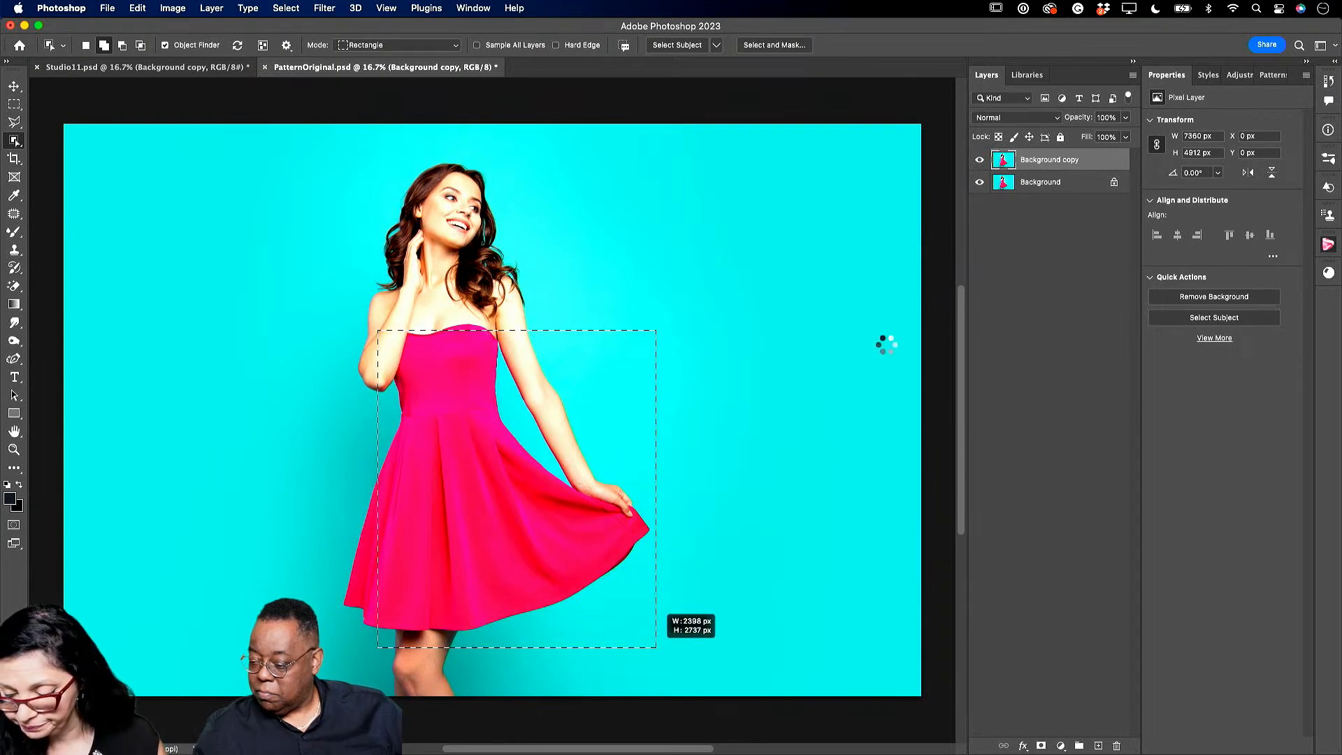
left_click(124, 46)
left_click_drag(590, 458, 652, 511)
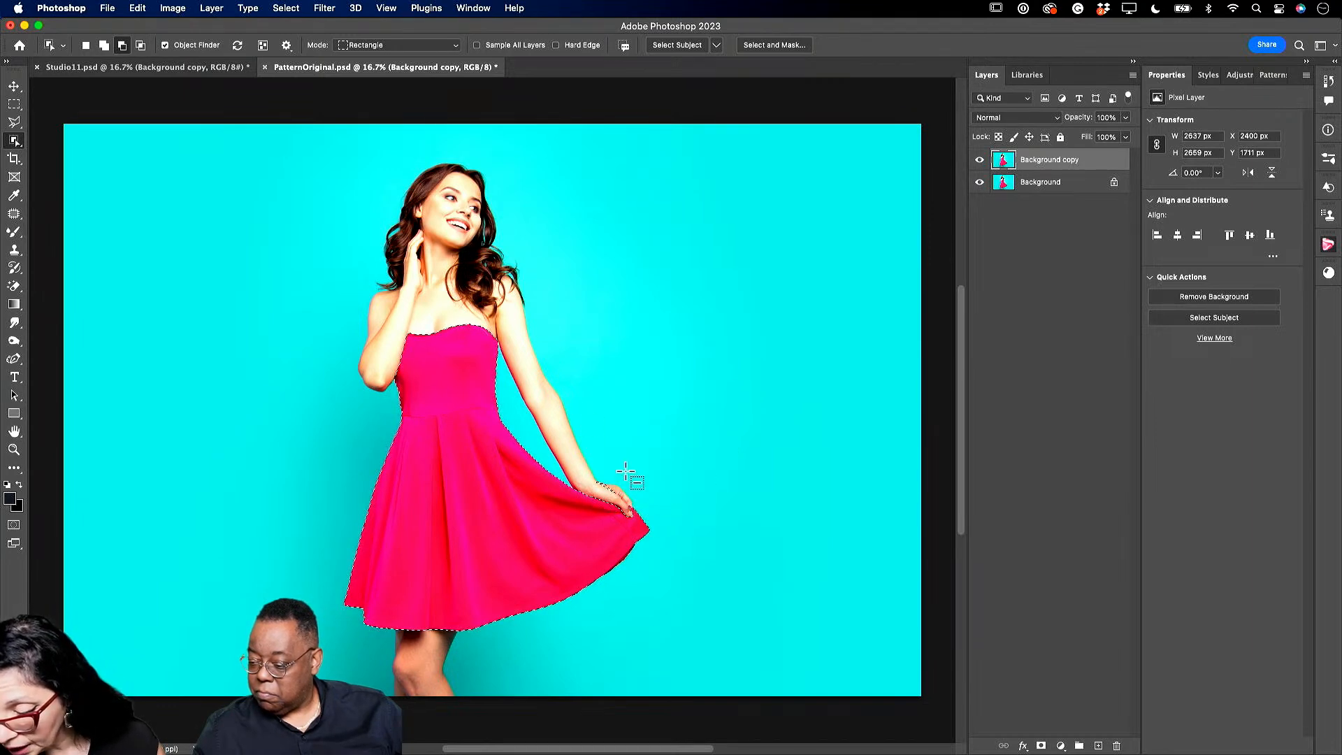
left_click_drag(593, 473, 633, 507)
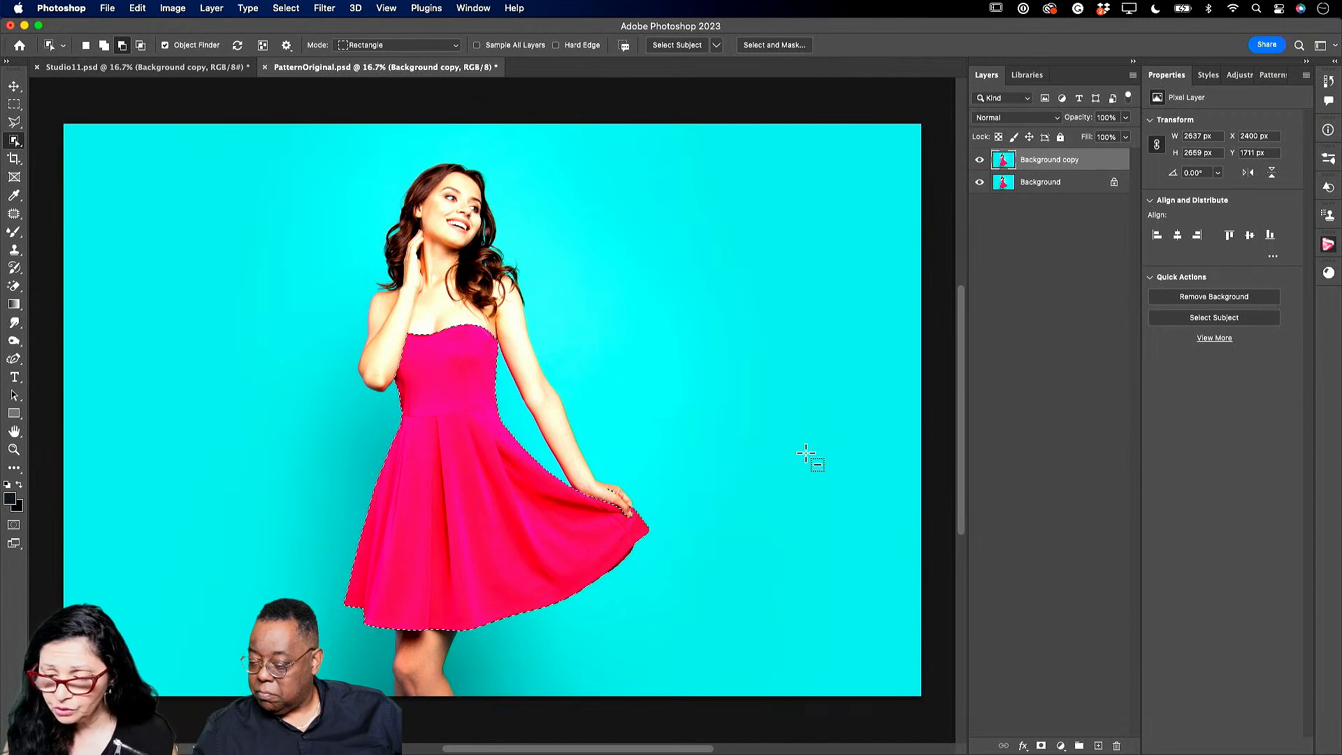
Refine the dress selection in Select and Mask, brushing away stray edges near the hand, with Decontaminate Colors and output to New Layer with Layer Mask.
left_click(789, 47)
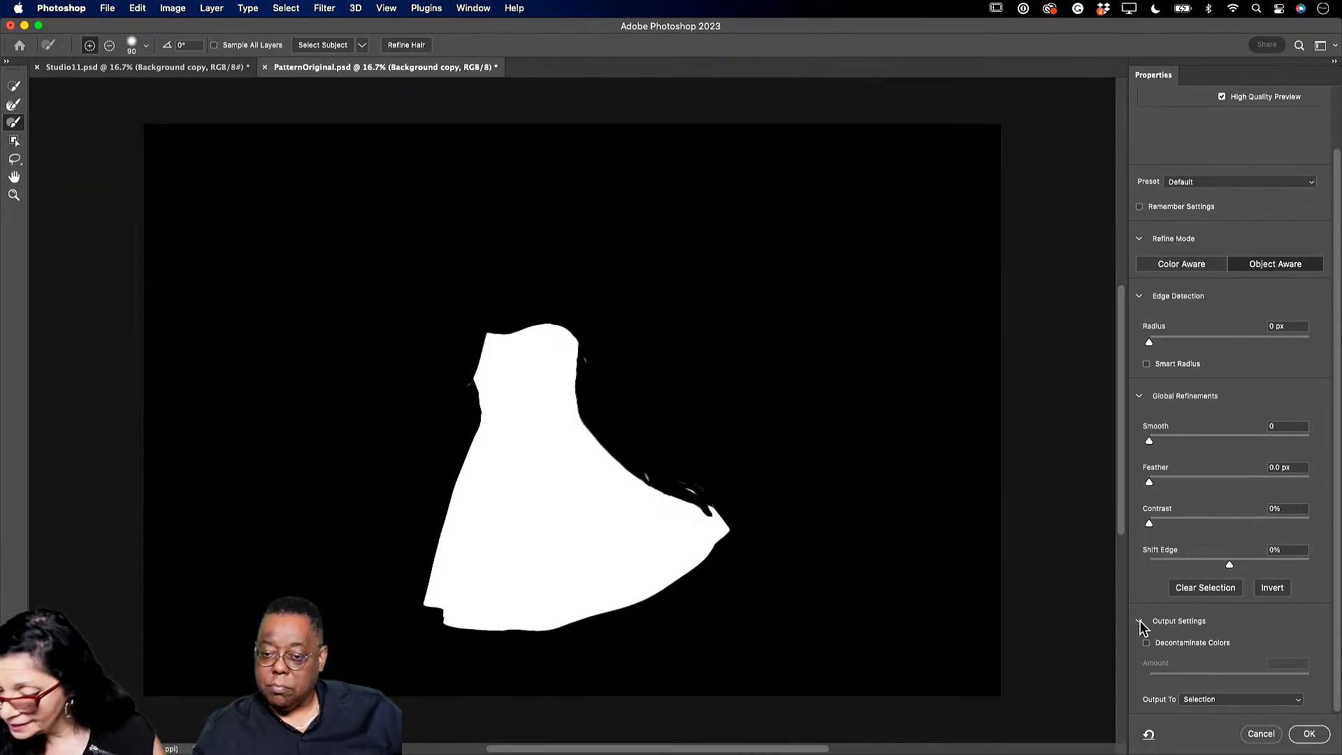
left_click(109, 45)
left_click_drag(631, 477, 689, 487)
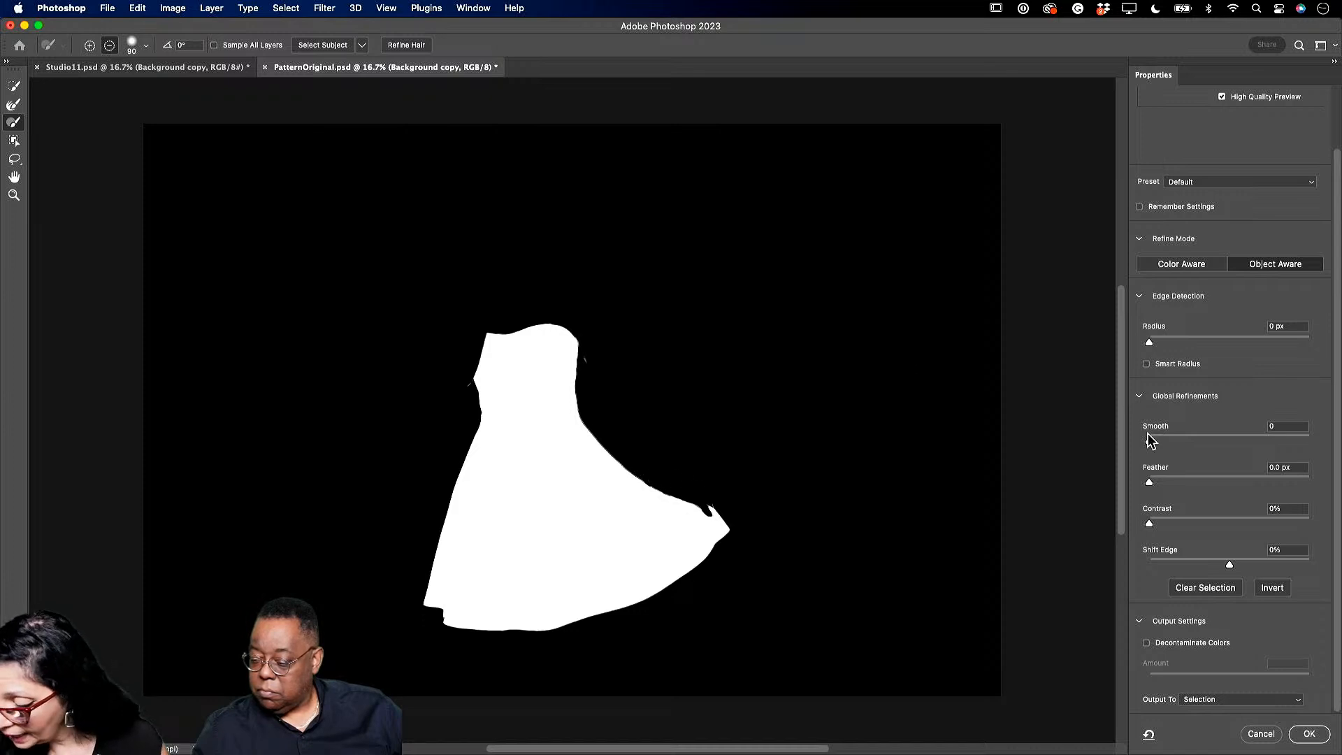
left_click(1147, 644)
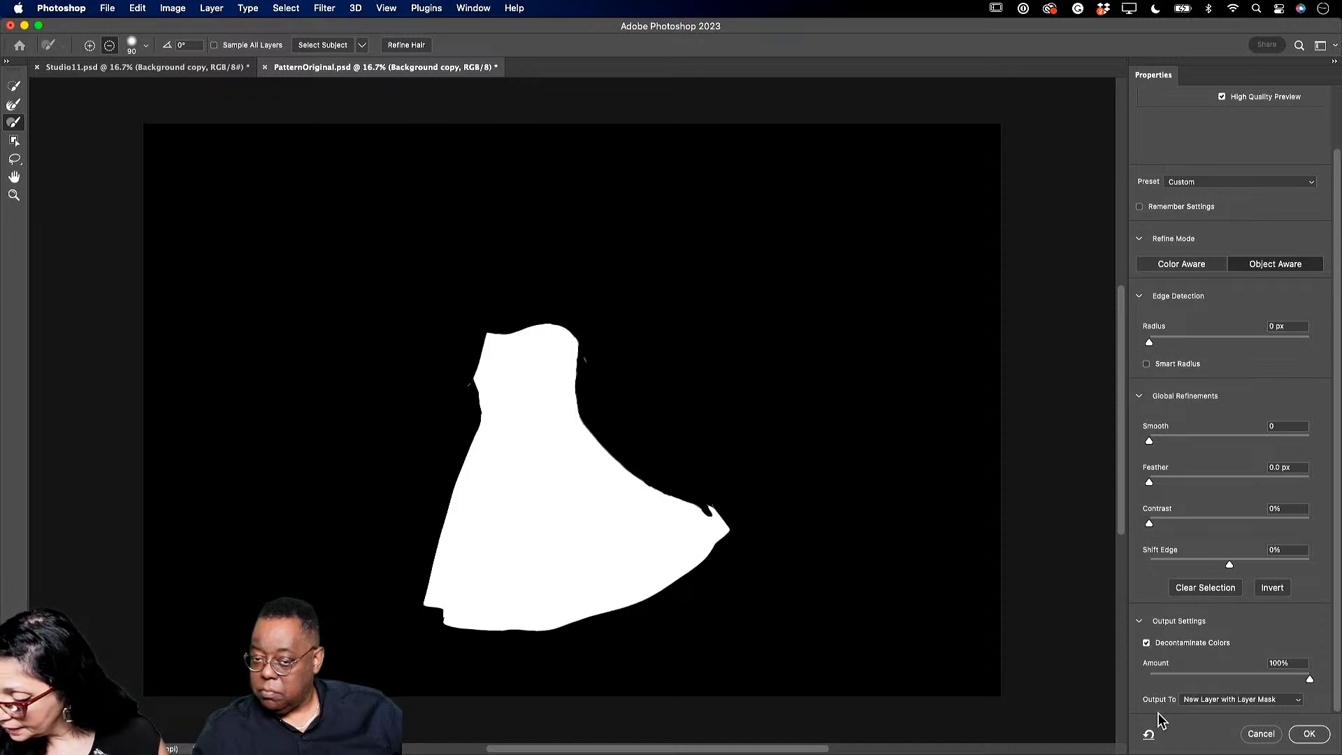
left_click(1317, 739)
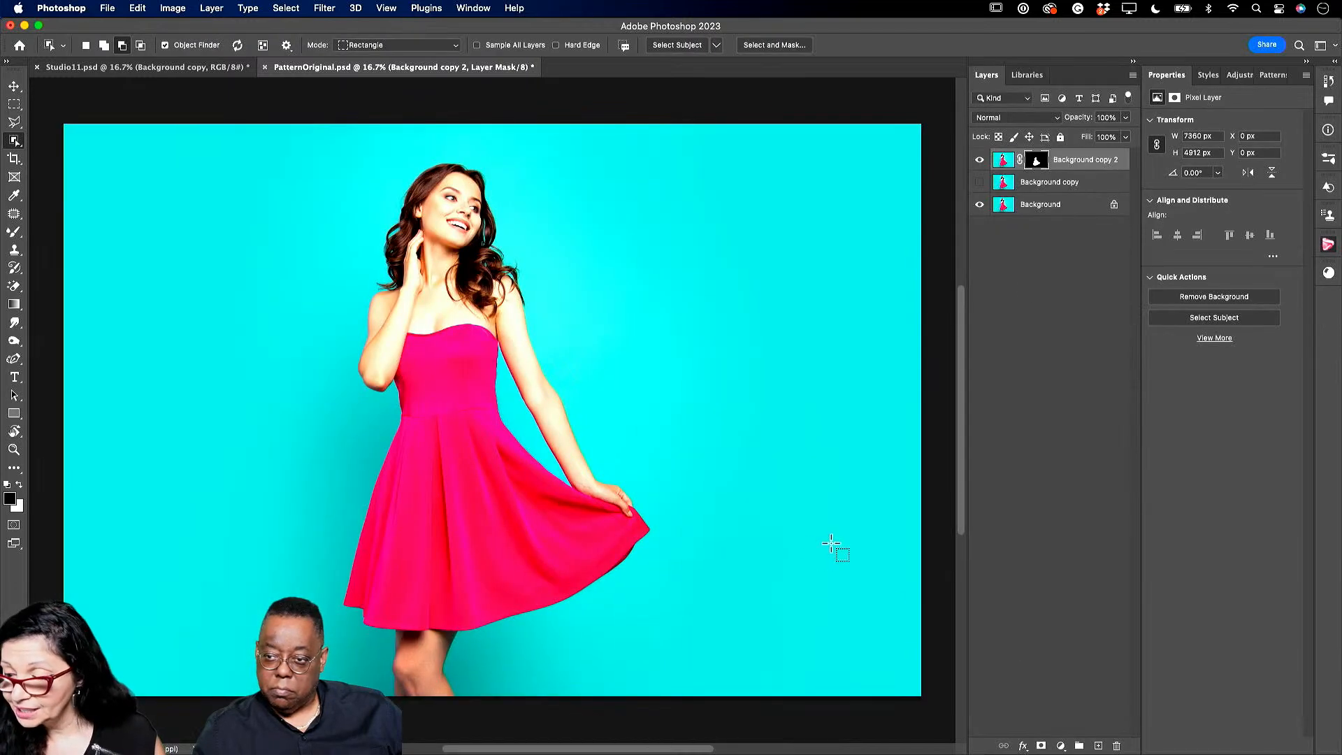
Delete the hidden Background copy layer and select the layer mask of Background copy 2.
left_click(1076, 182)
key("Delete")
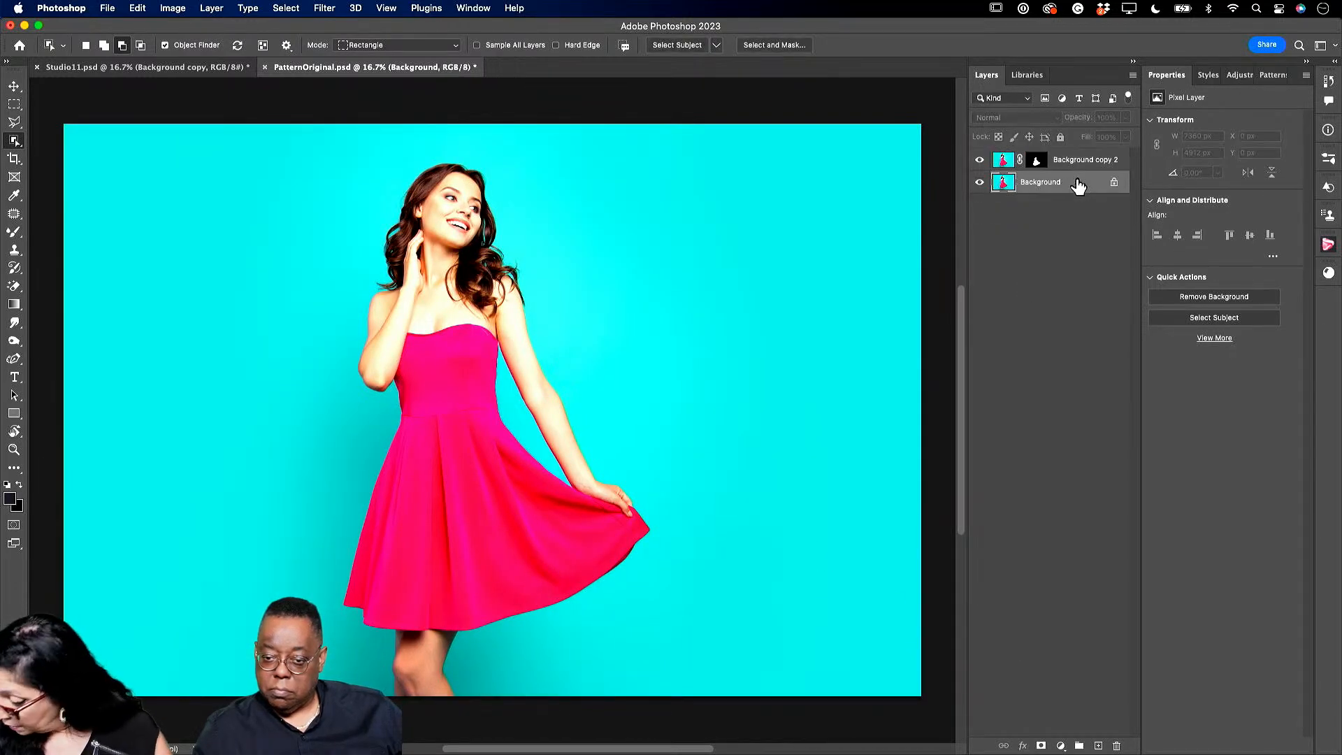
left_click(1036, 161)
Add the pale pink and green floral pattern from the Adobe Live library's Pattern group as a pattern fill layer.
left_click(1025, 76)
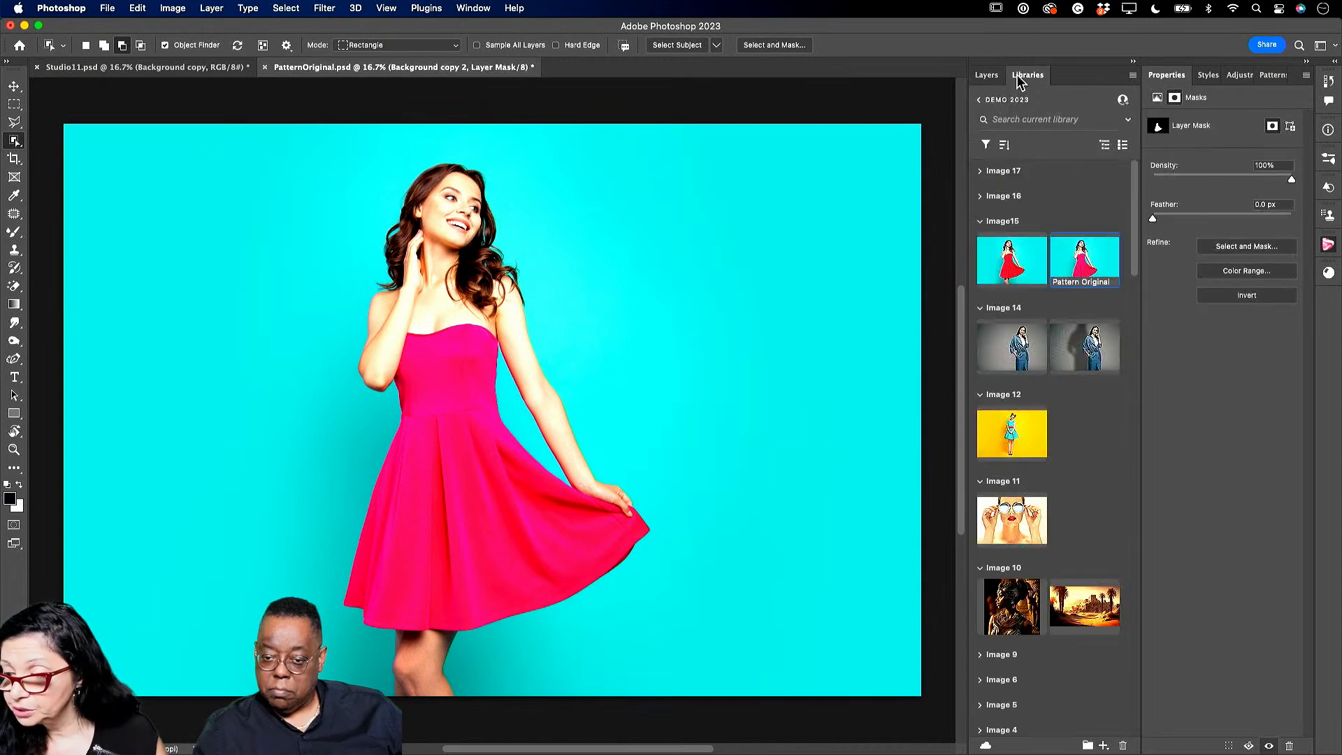
left_click(979, 100)
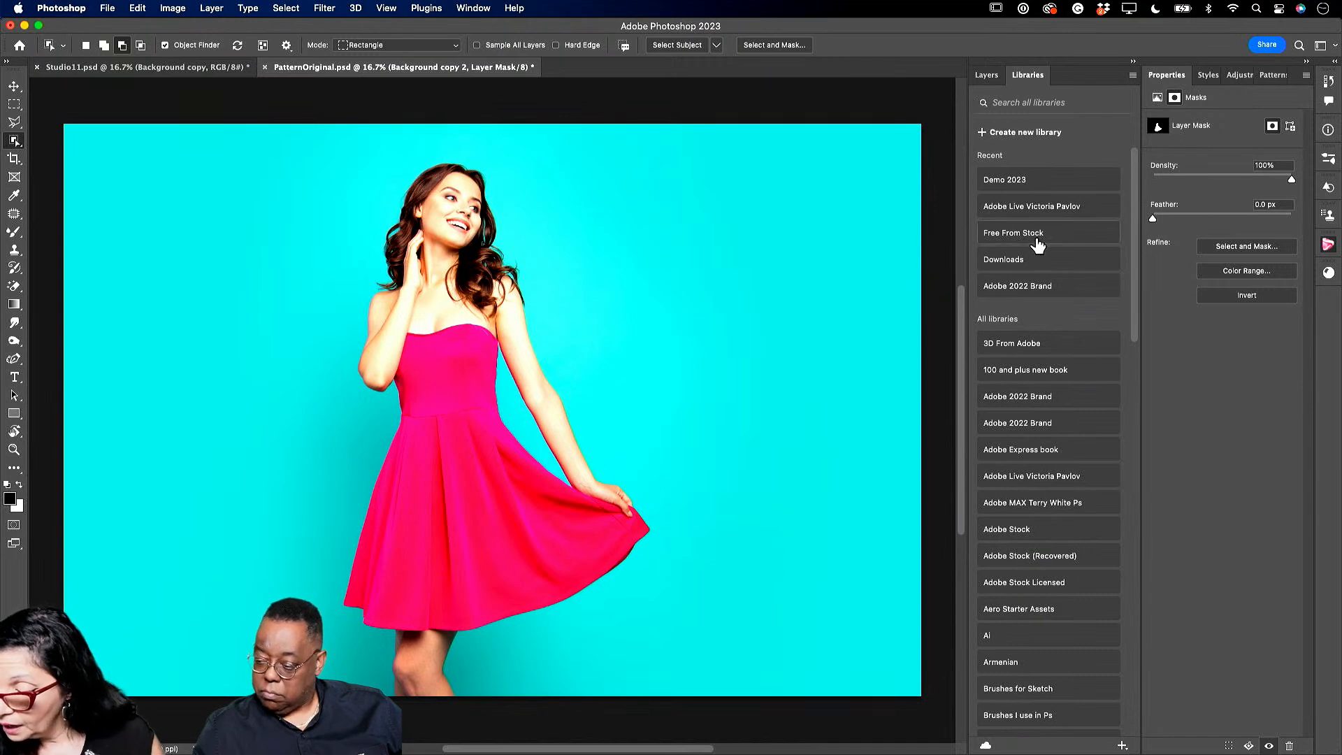
left_click(1031, 208)
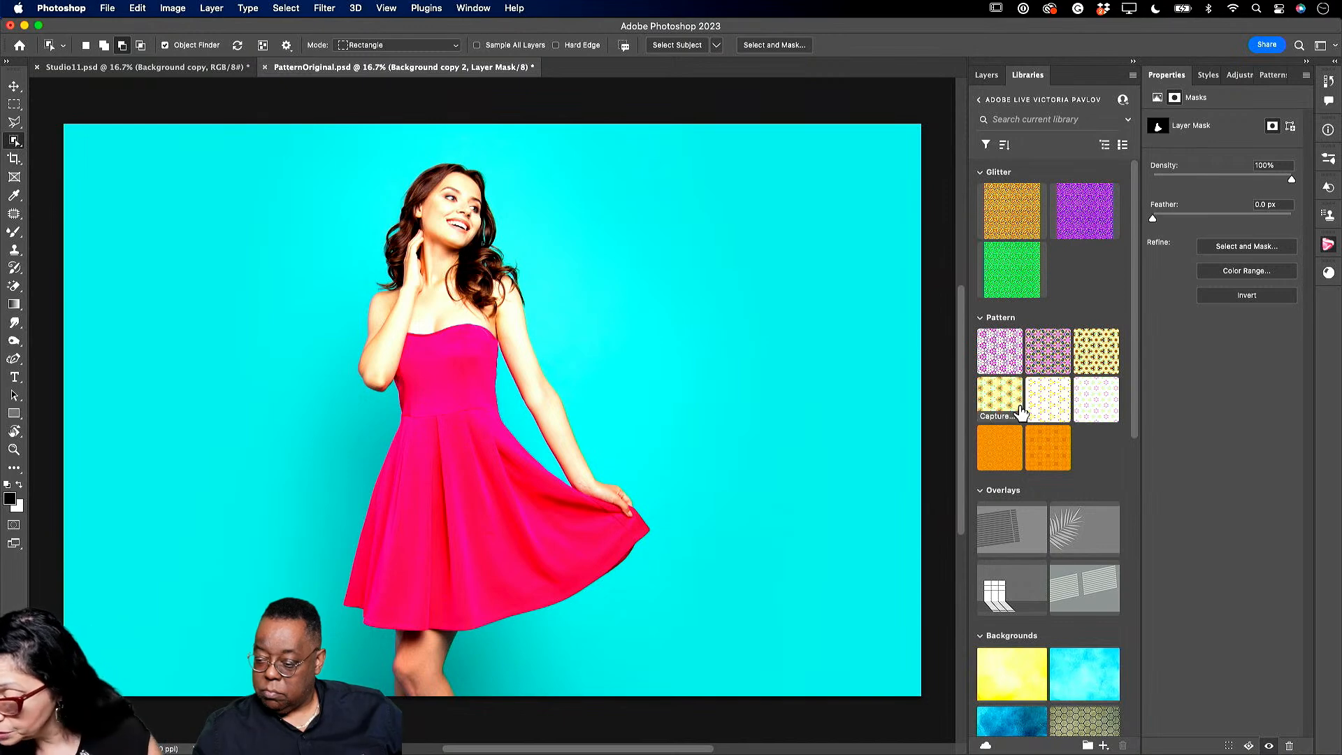
left_click(1098, 399)
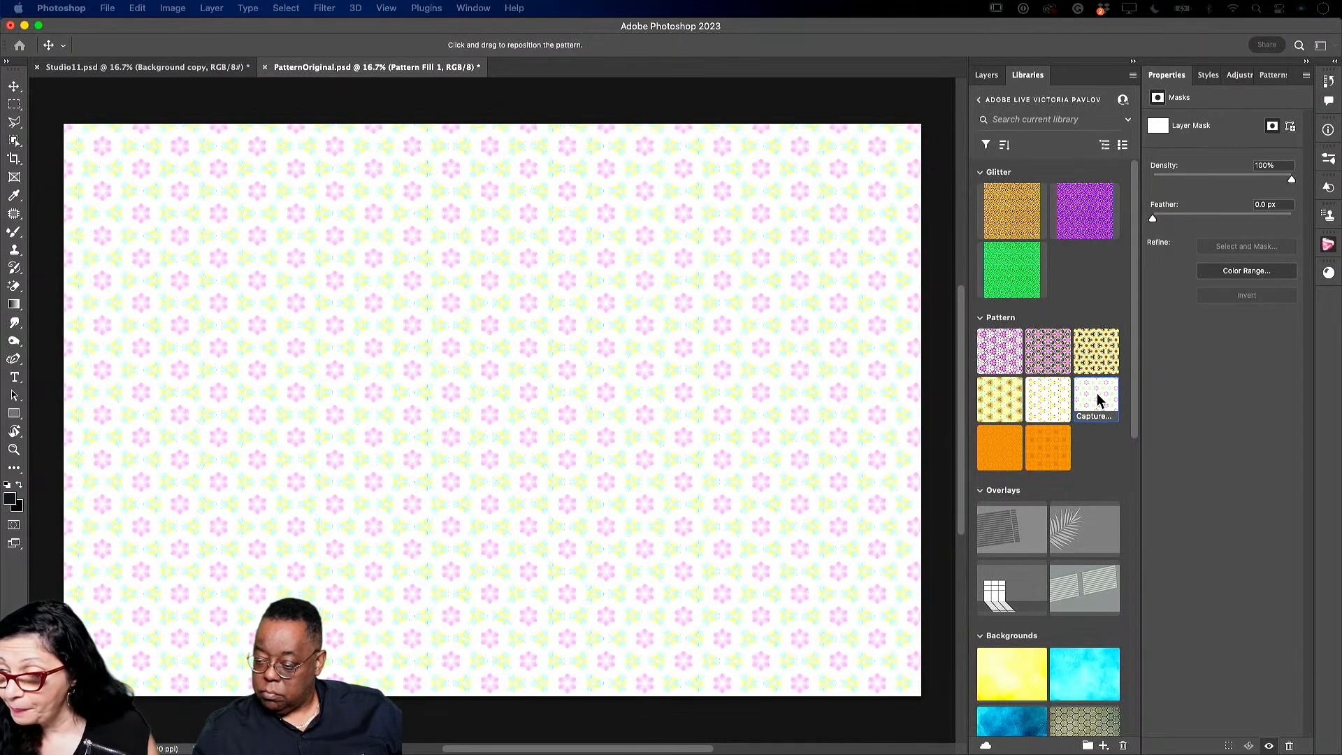
Set the pattern fill's scale to 9% and apply it.
left_click(987, 76)
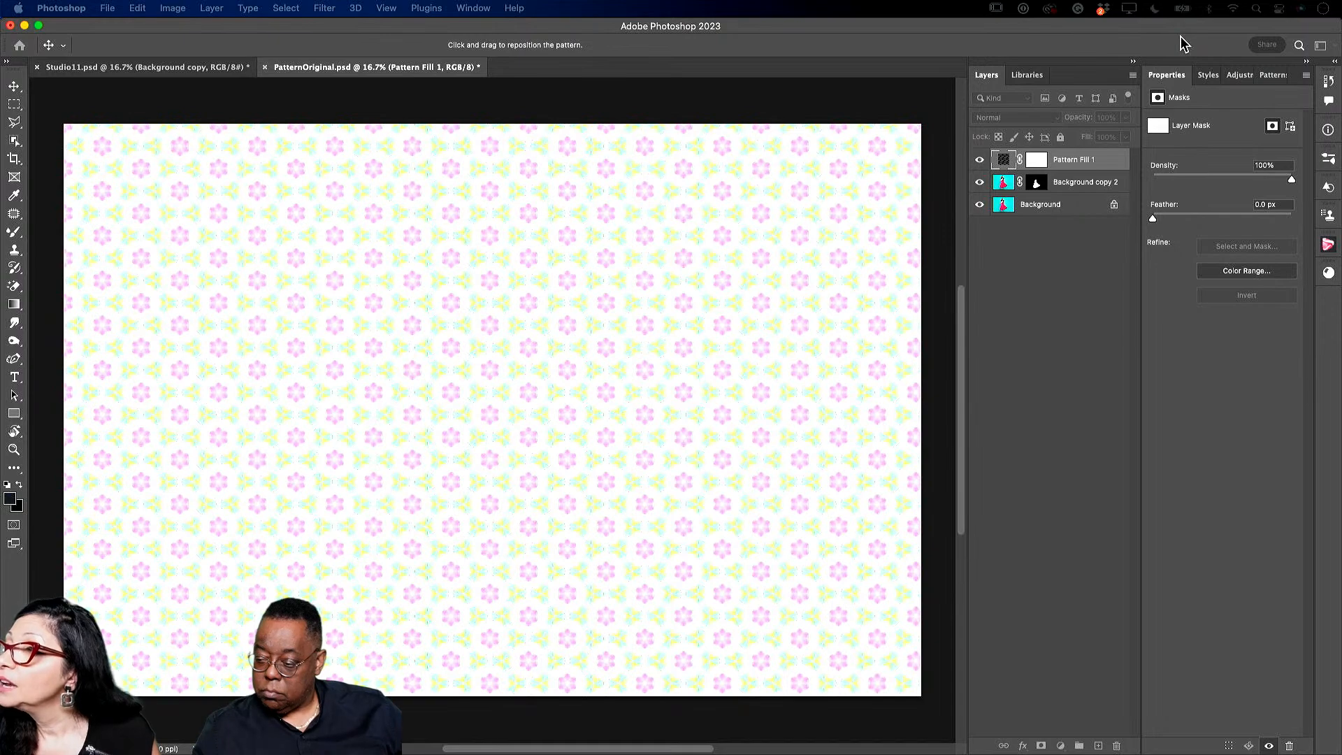
left_click_drag(188, 150, 449, 321)
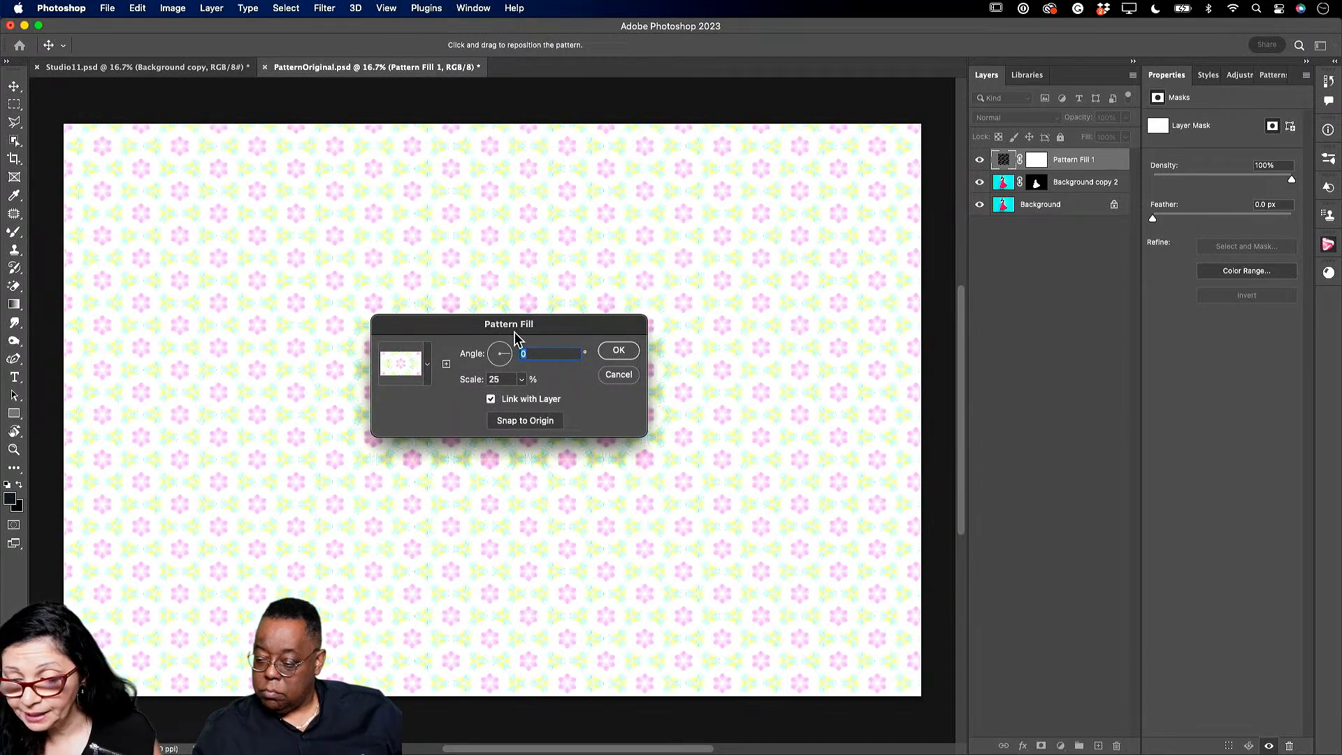
left_click(520, 380)
left_click_drag(524, 403, 522, 403)
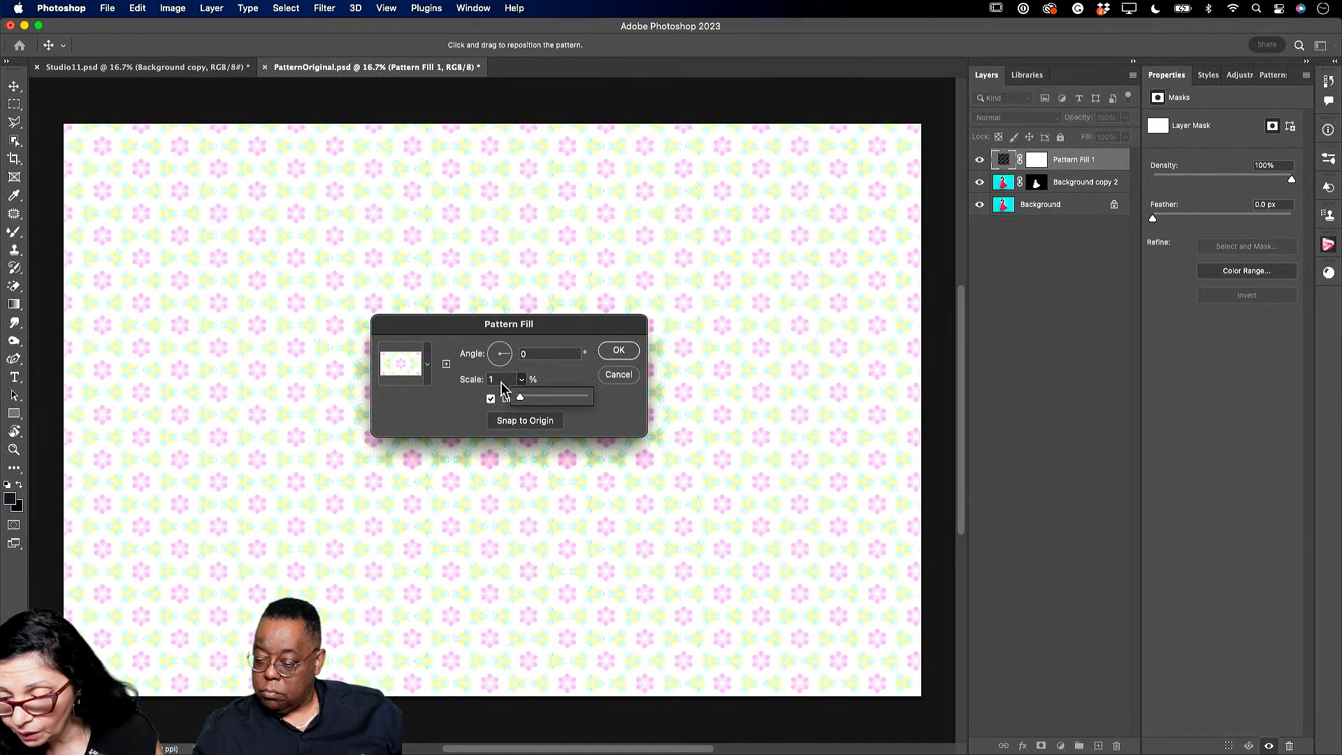
left_click(497, 380)
type("7")
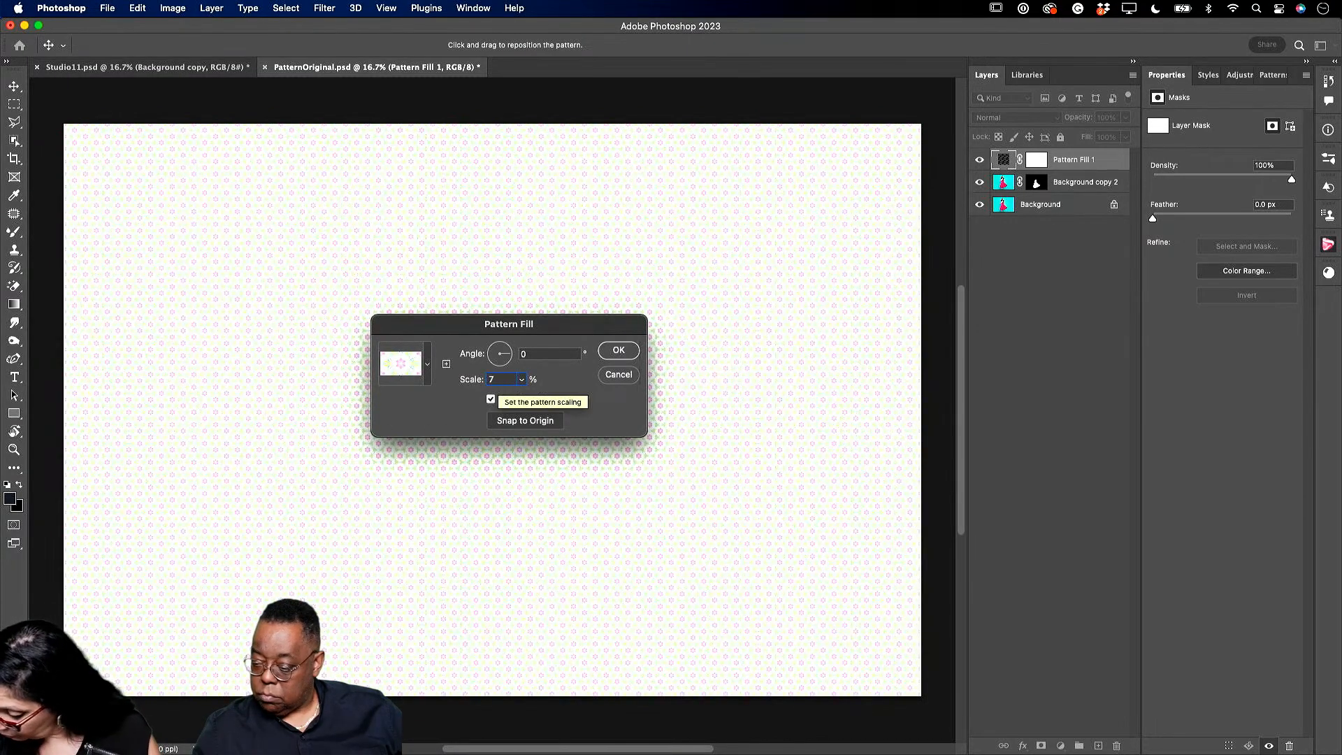
type("9")
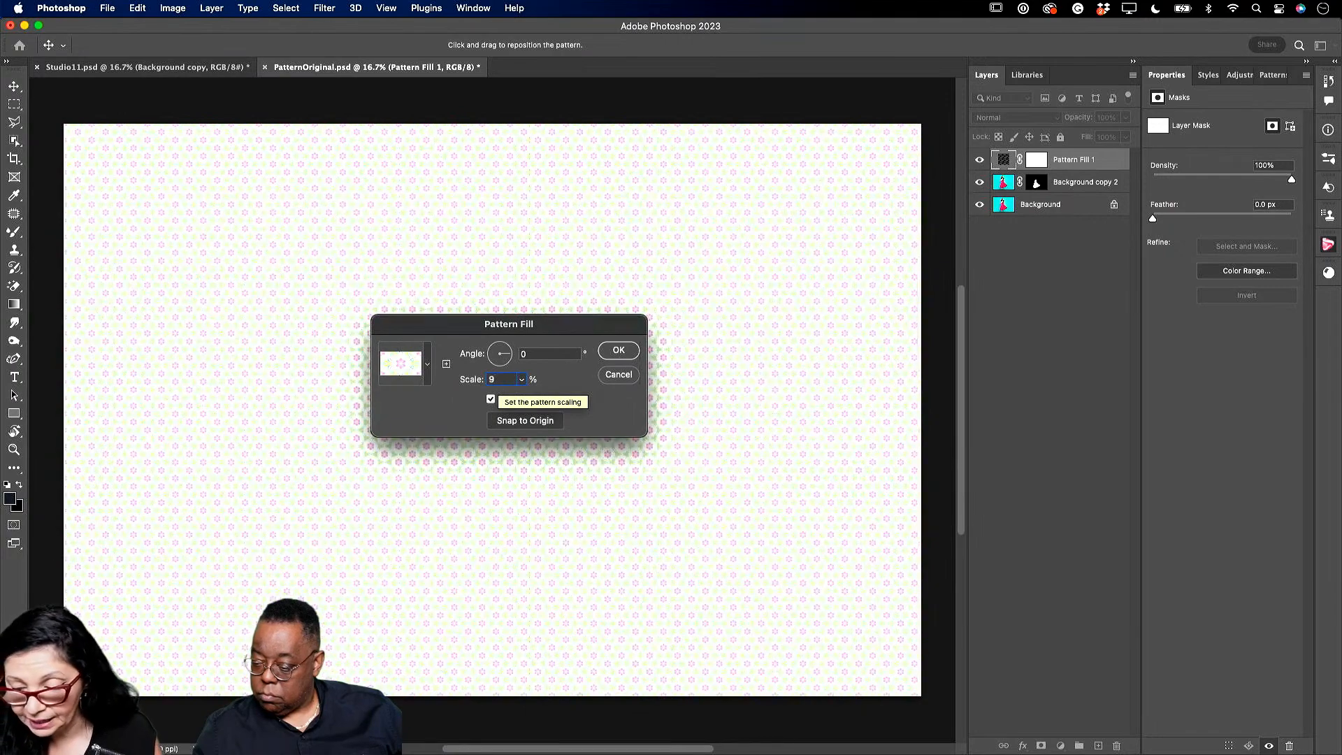
left_click(619, 350)
Clip the Pattern Fill 1 layer to the masked dress layer below it.
key("w")
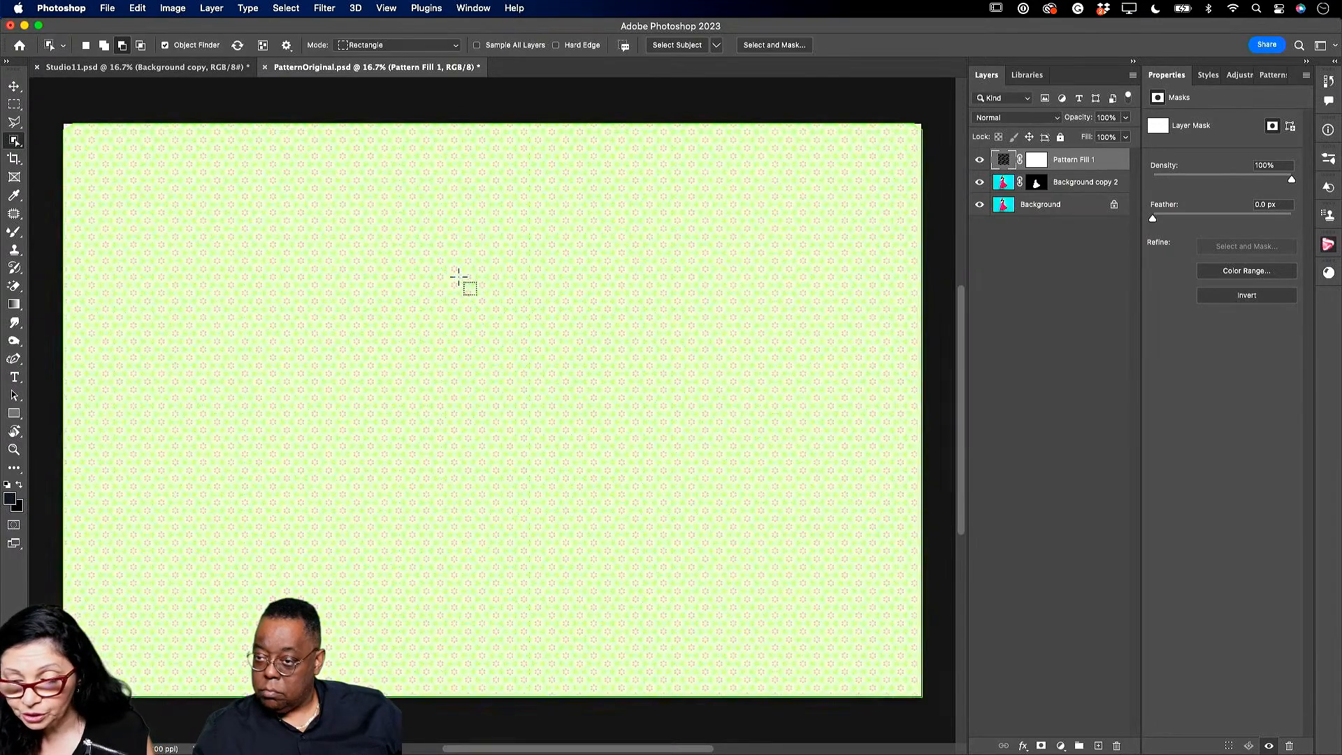
left_click(14, 86)
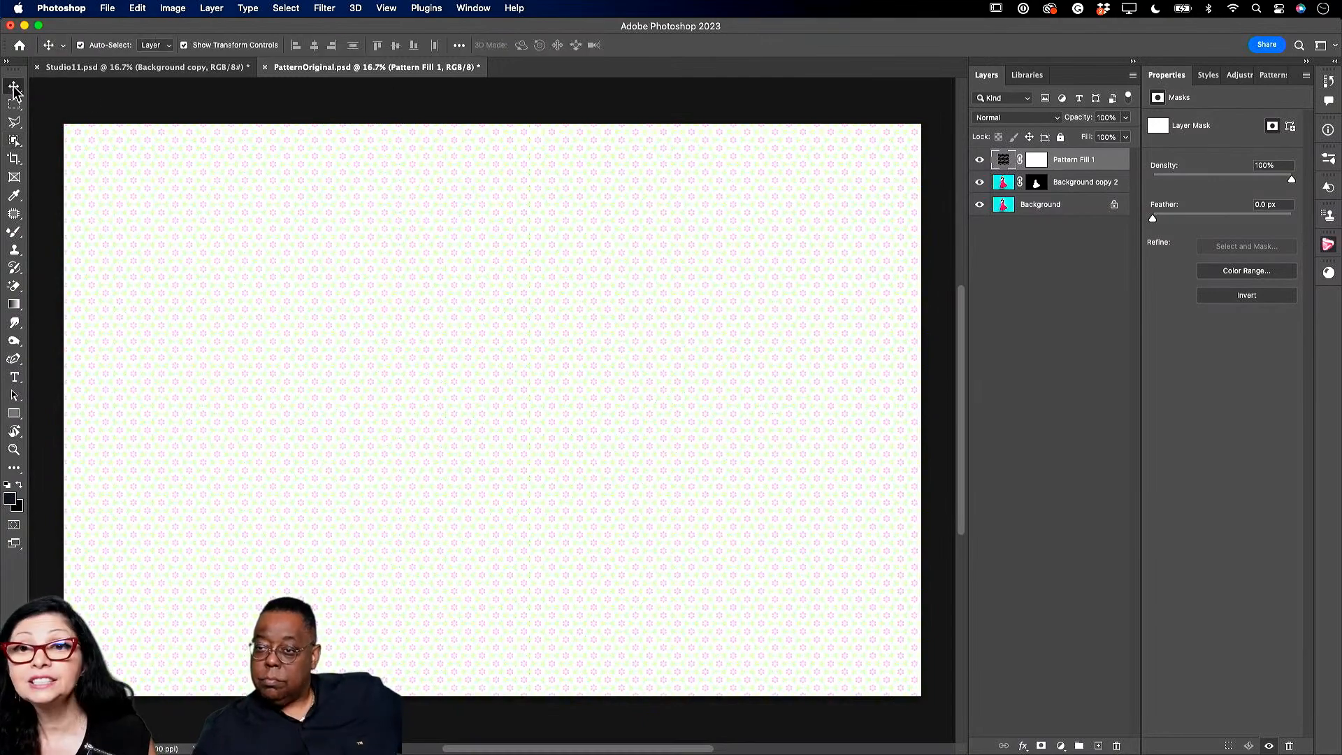
left_click(1069, 167, "alt")
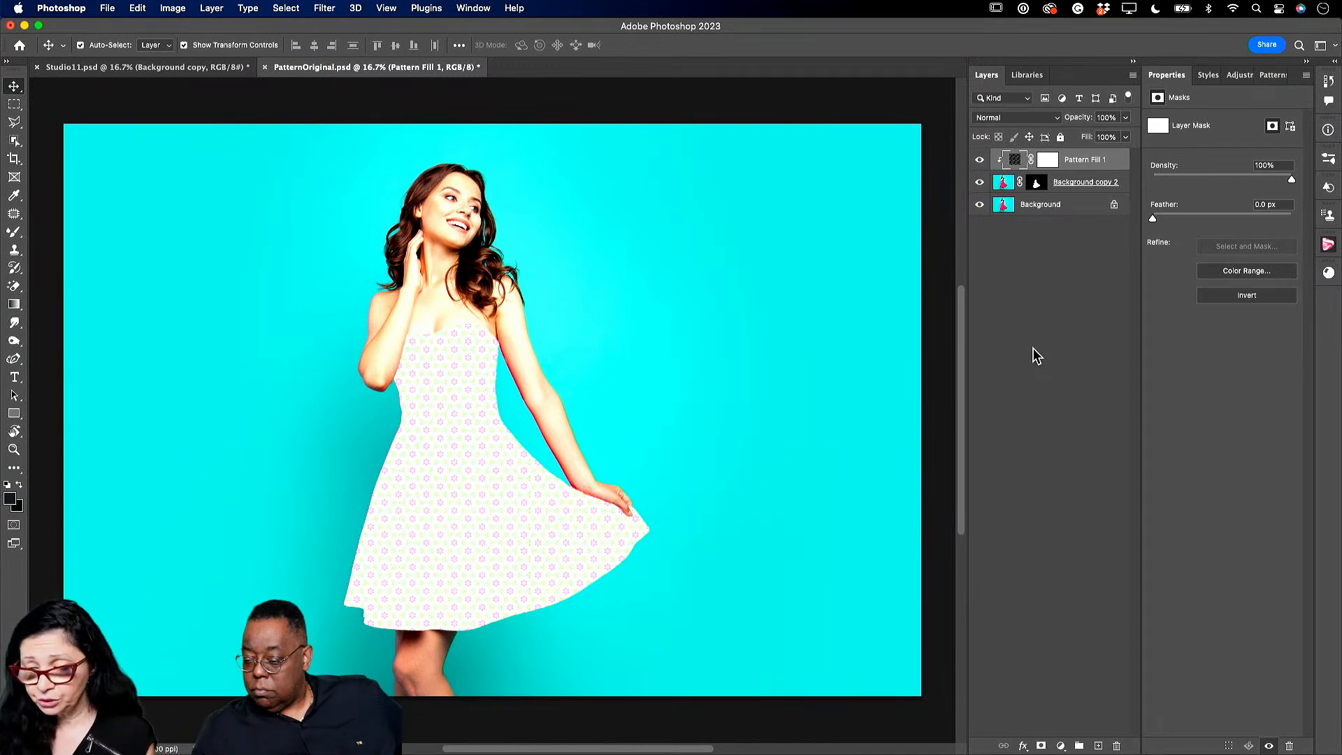
Blend the pattern into the dress with the Linear Burn blend mode at 64% opacity and check the result.
left_click(1007, 117)
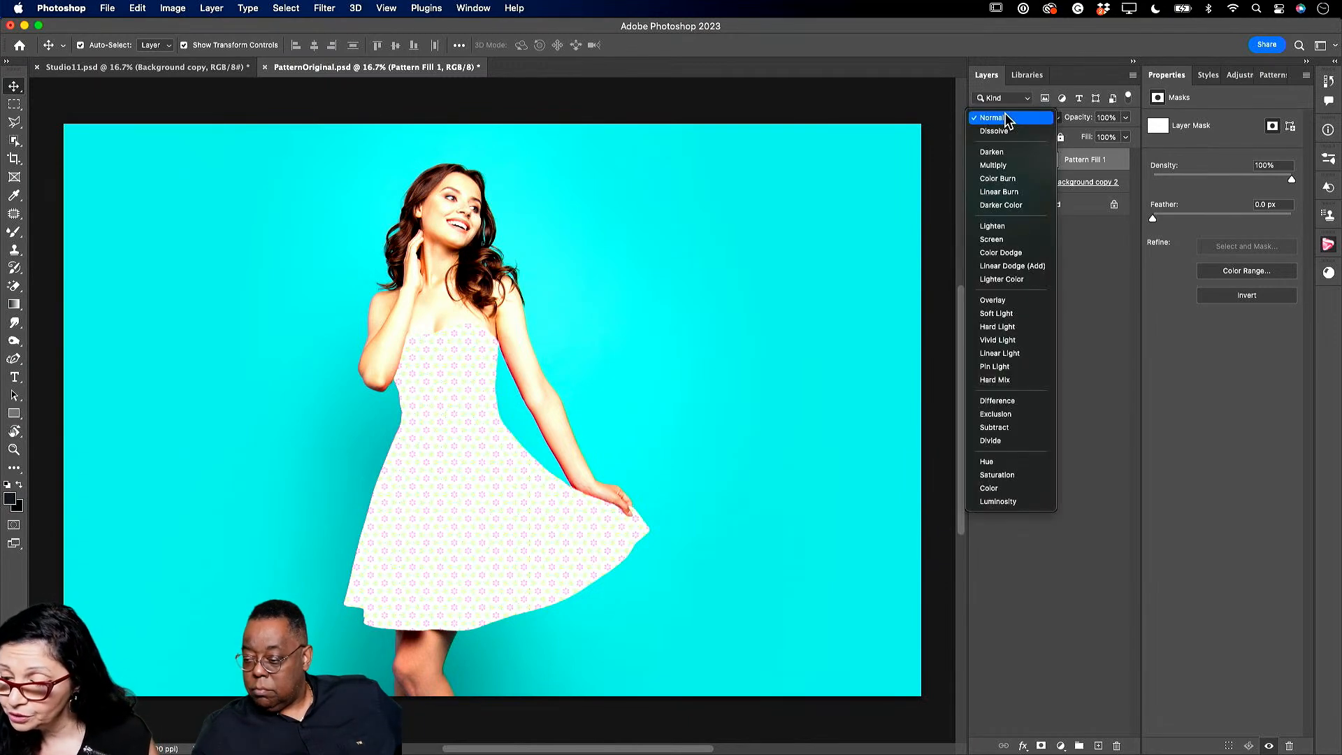
left_click(1026, 193)
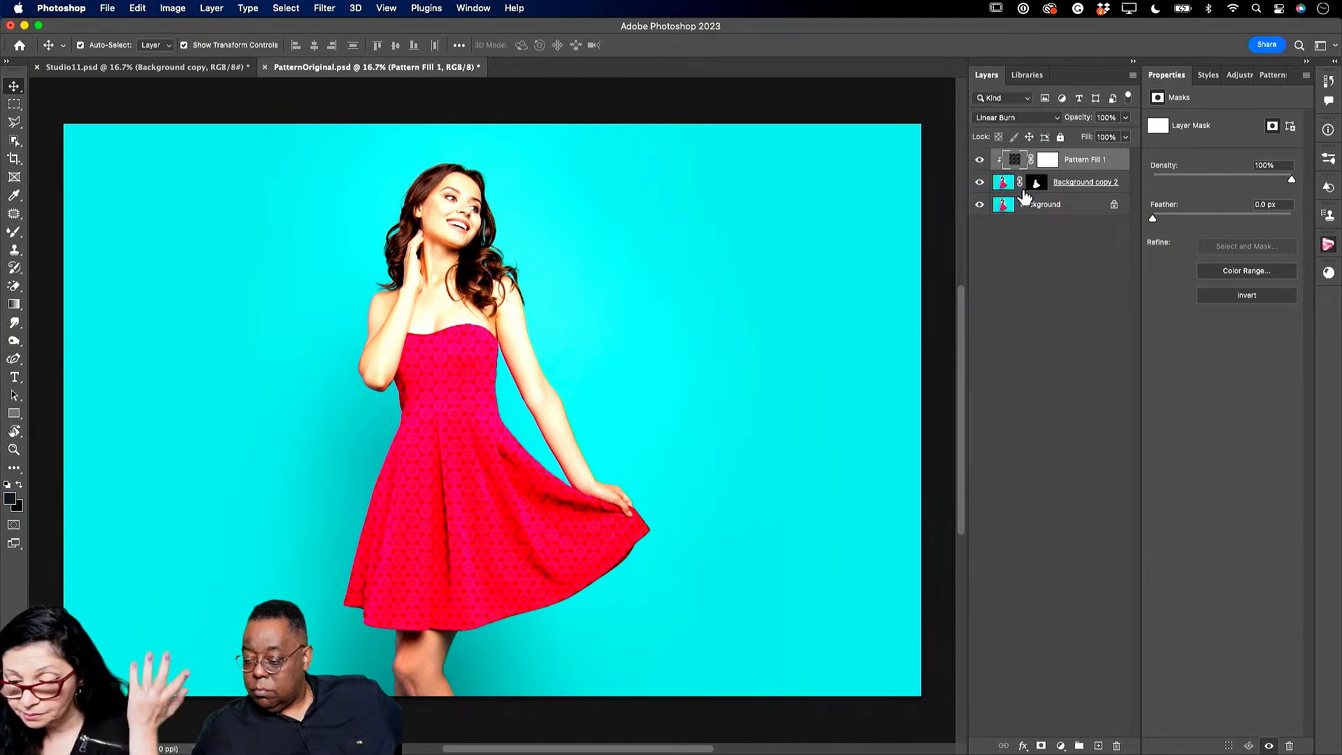
left_click(1125, 117)
left_click_drag(1126, 138, 1106, 137)
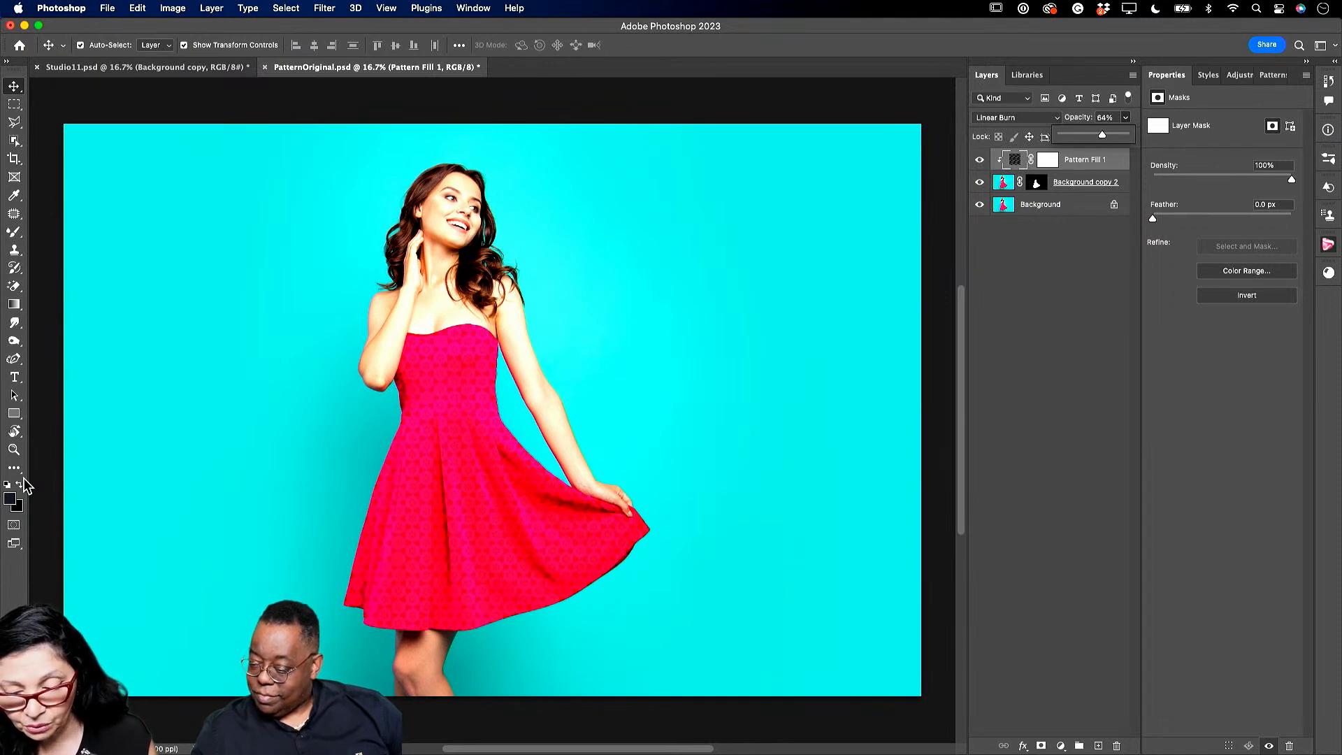
left_click(14, 450)
left_click_drag(432, 558, 446, 603)
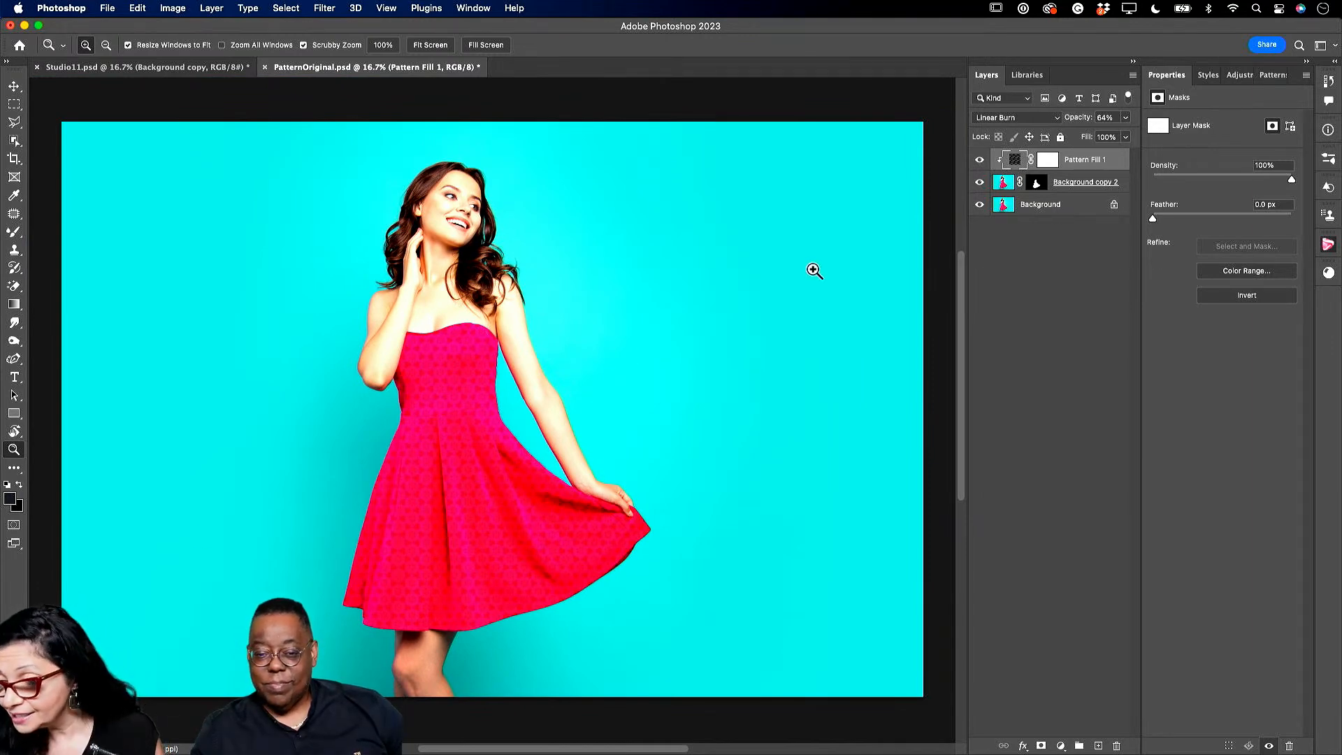
Set the pattern fill's opacity to 84% and split its Blend If sliders at 60 and 195 for the current layer, 84 and 159 for the underlying.
left_click(1126, 119)
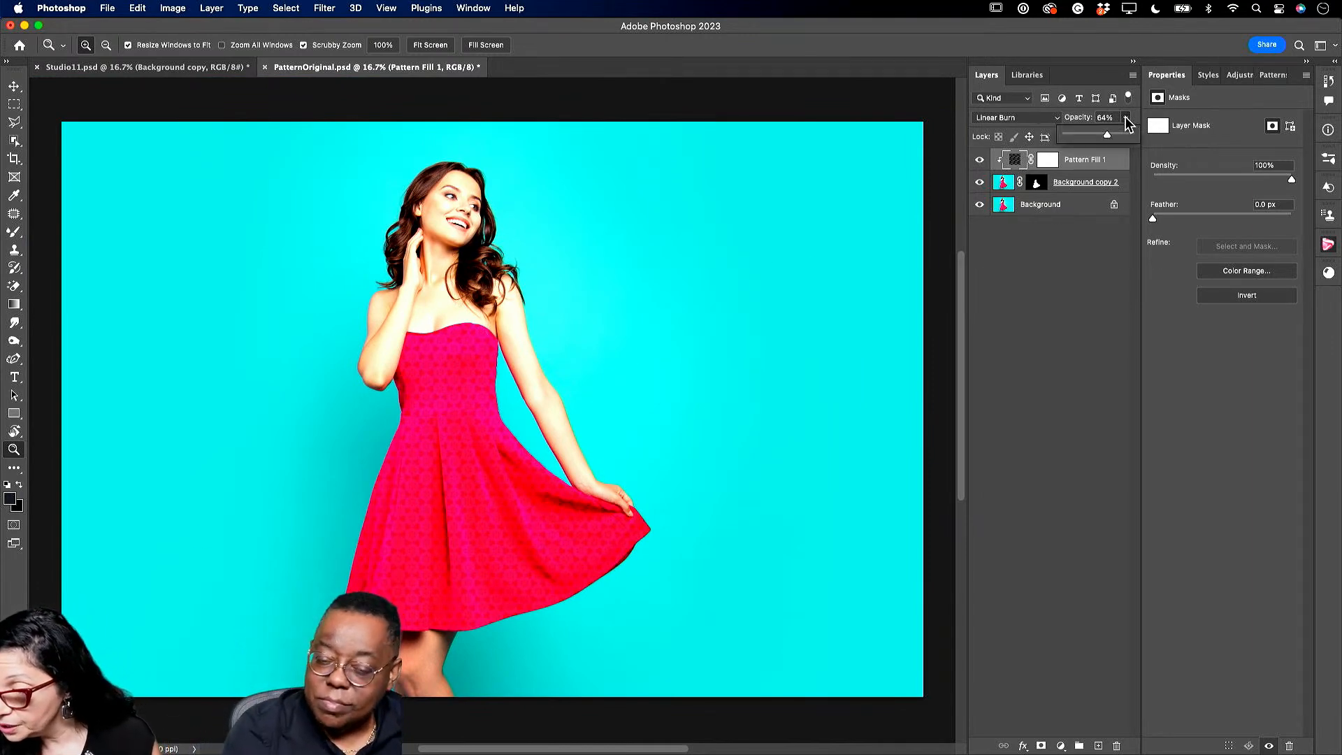
left_click_drag(1108, 135, 1119, 134)
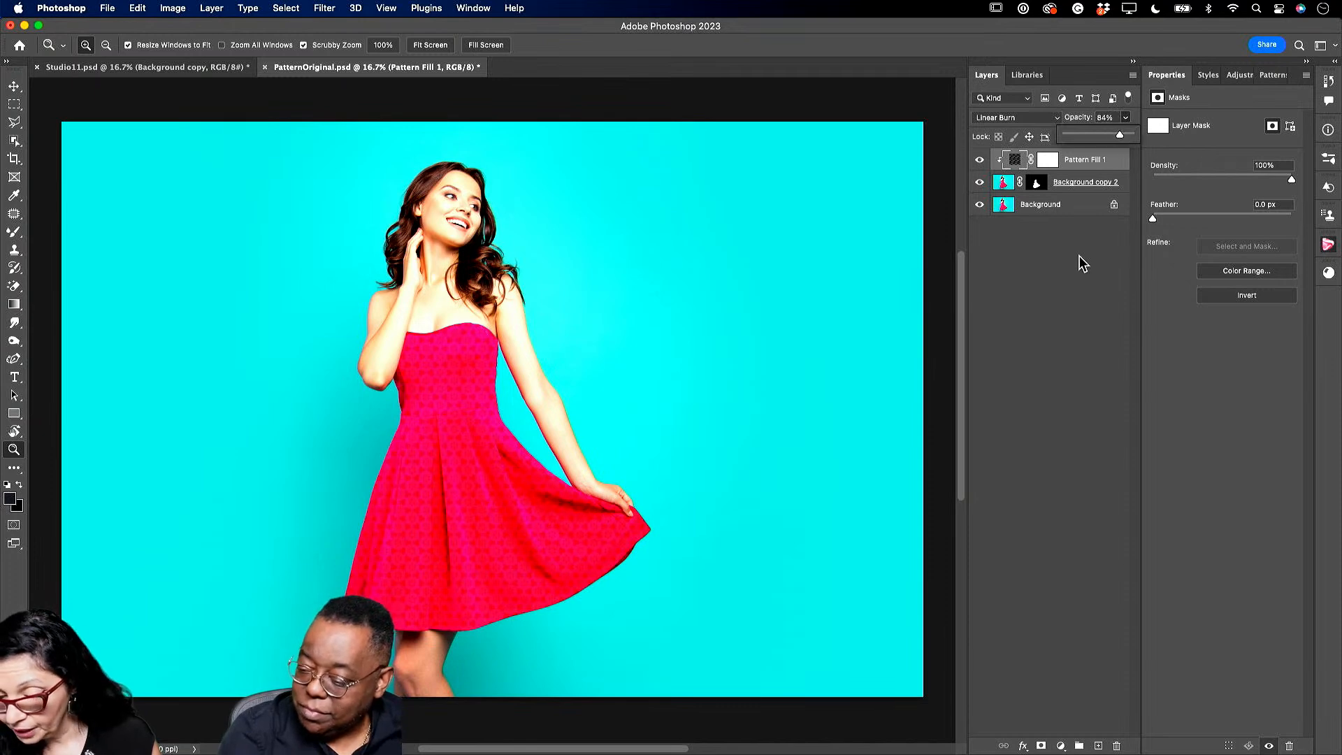
left_click(1022, 747)
left_click(1035, 561)
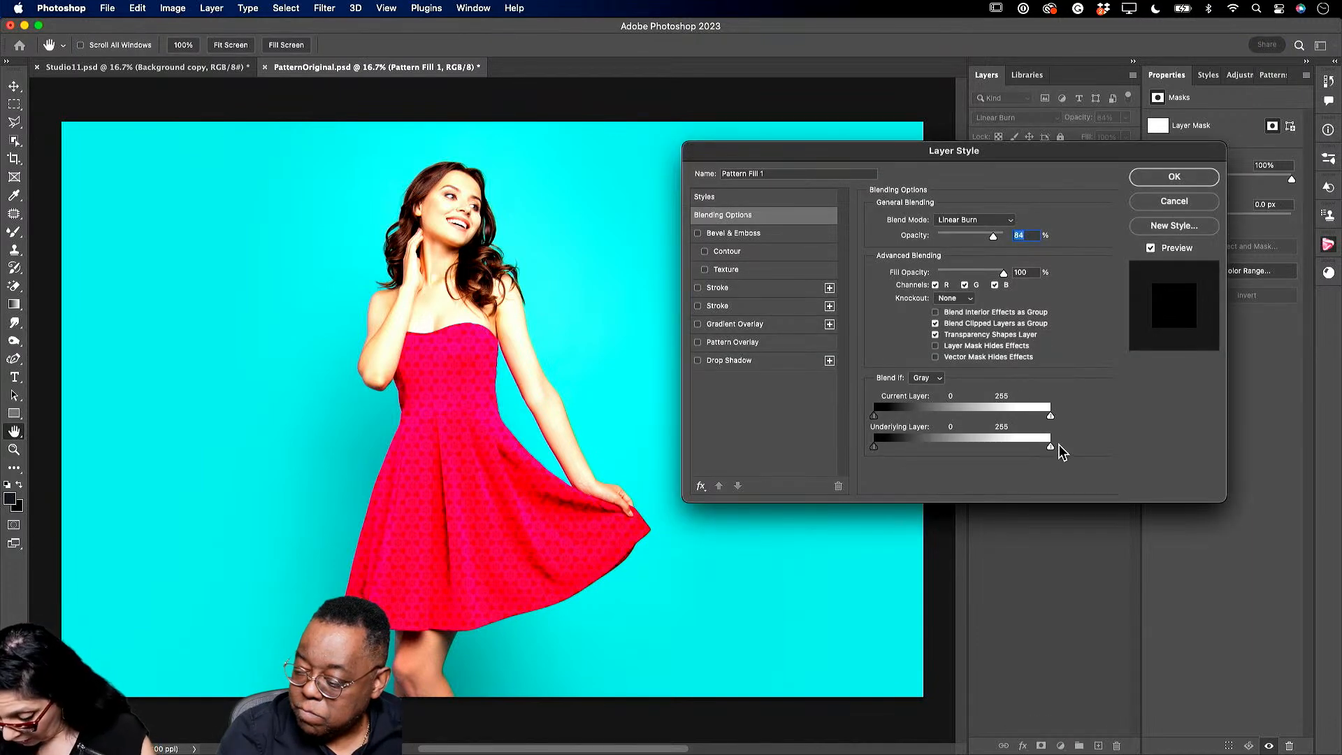
key("alt")
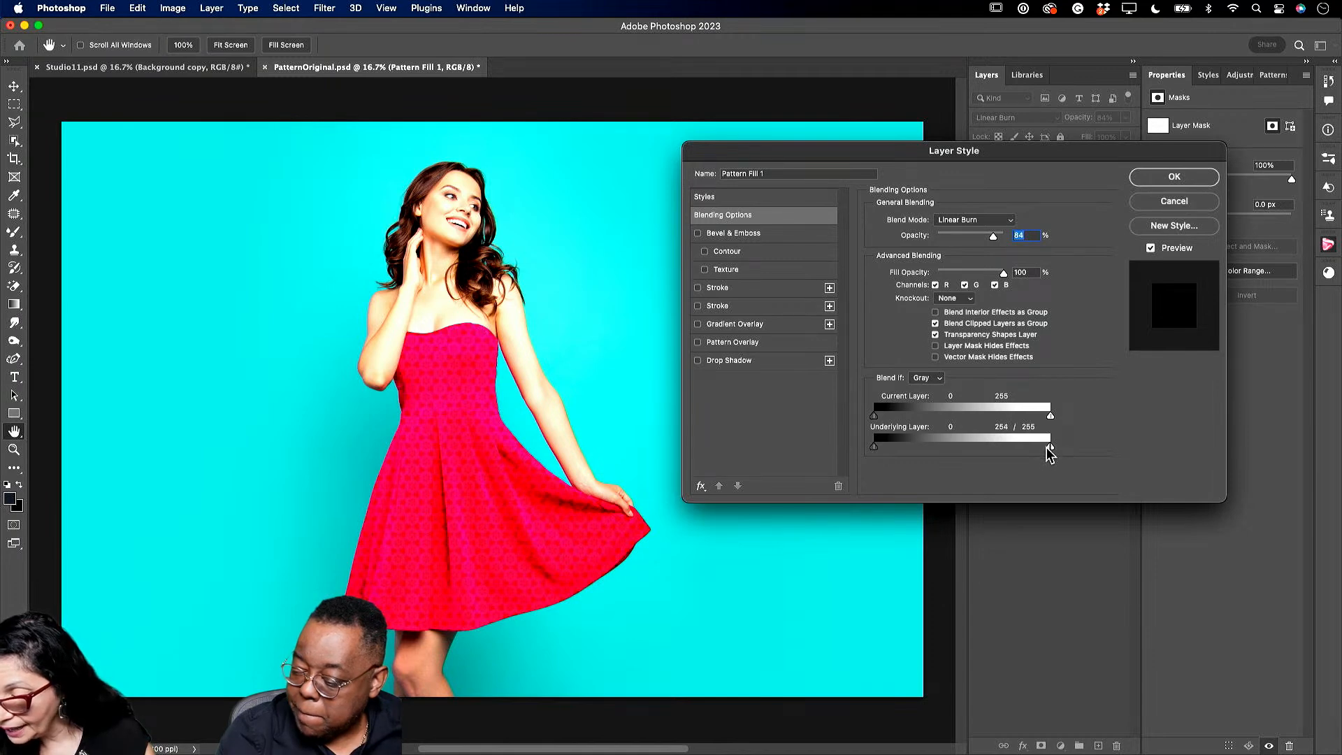
left_click_drag(1049, 453, 985, 450)
key("alt")
left_click_drag(875, 451, 935, 451)
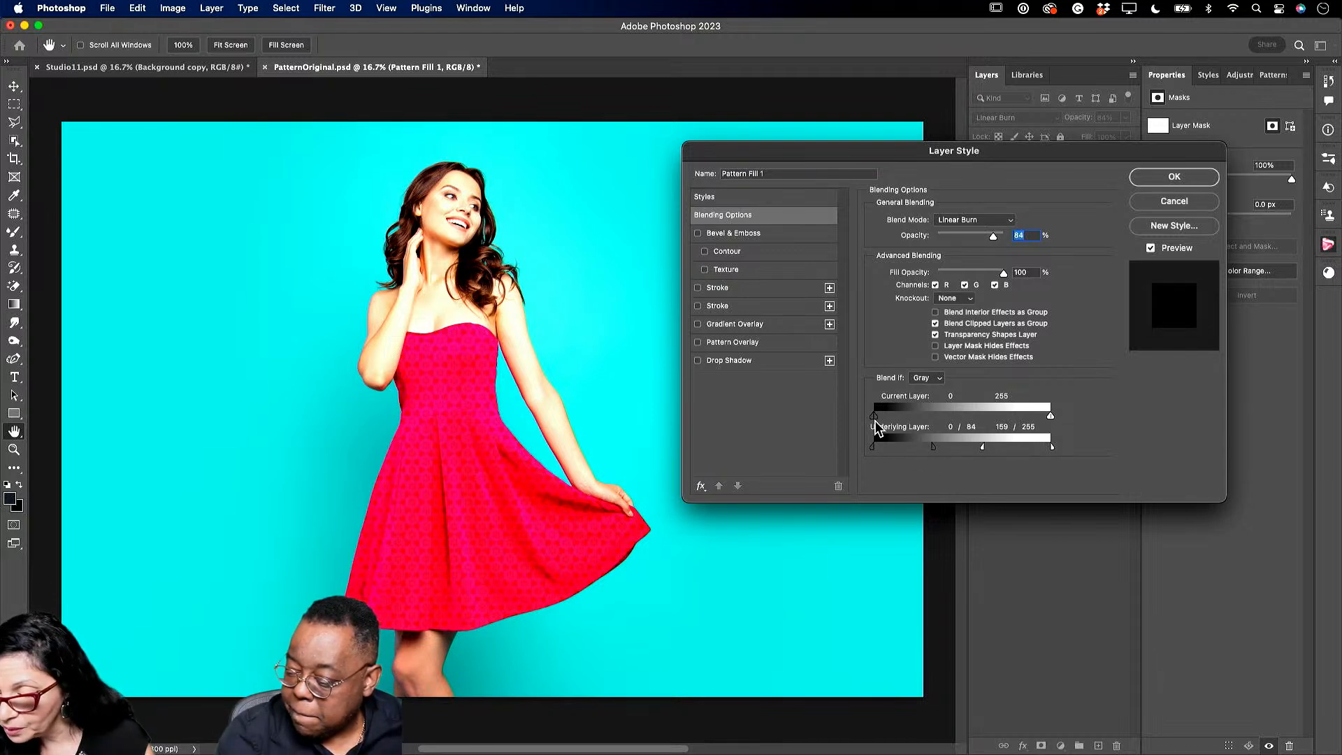
left_click_drag(877, 418, 917, 418)
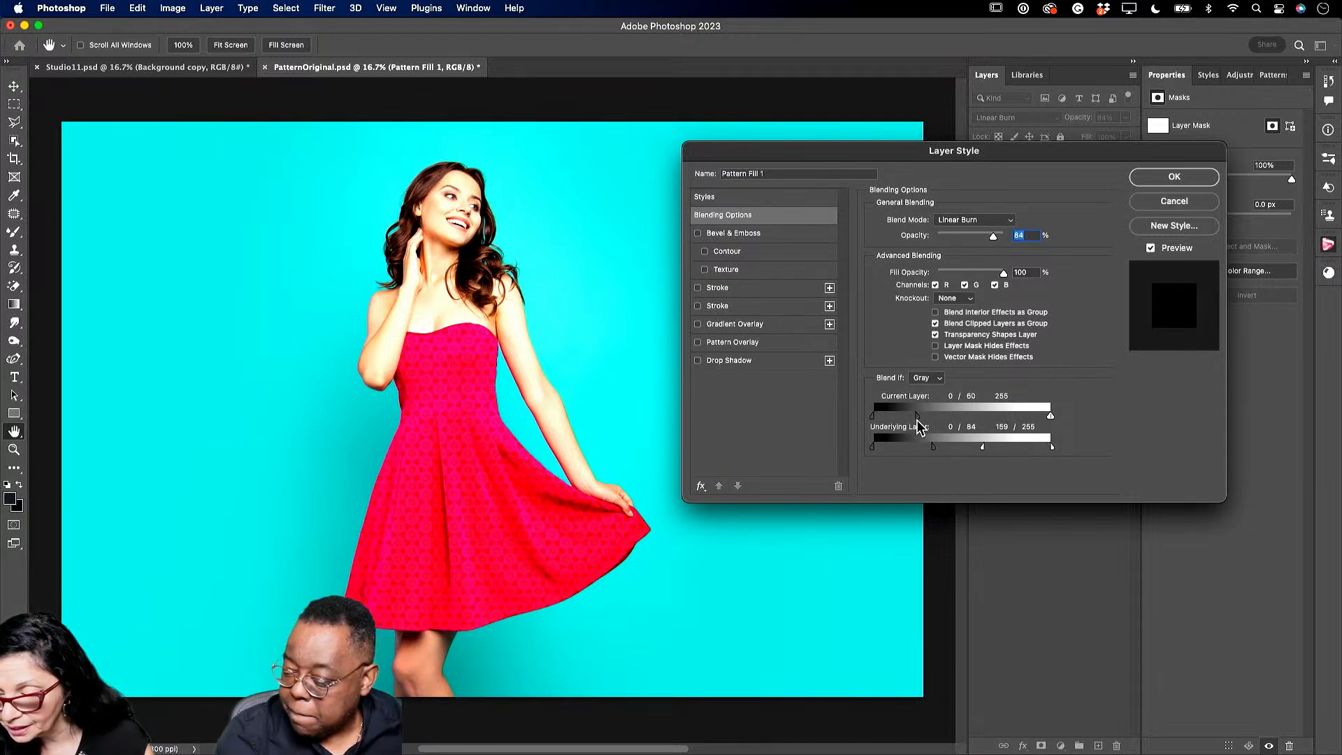
left_click_drag(1052, 417, 1004, 414)
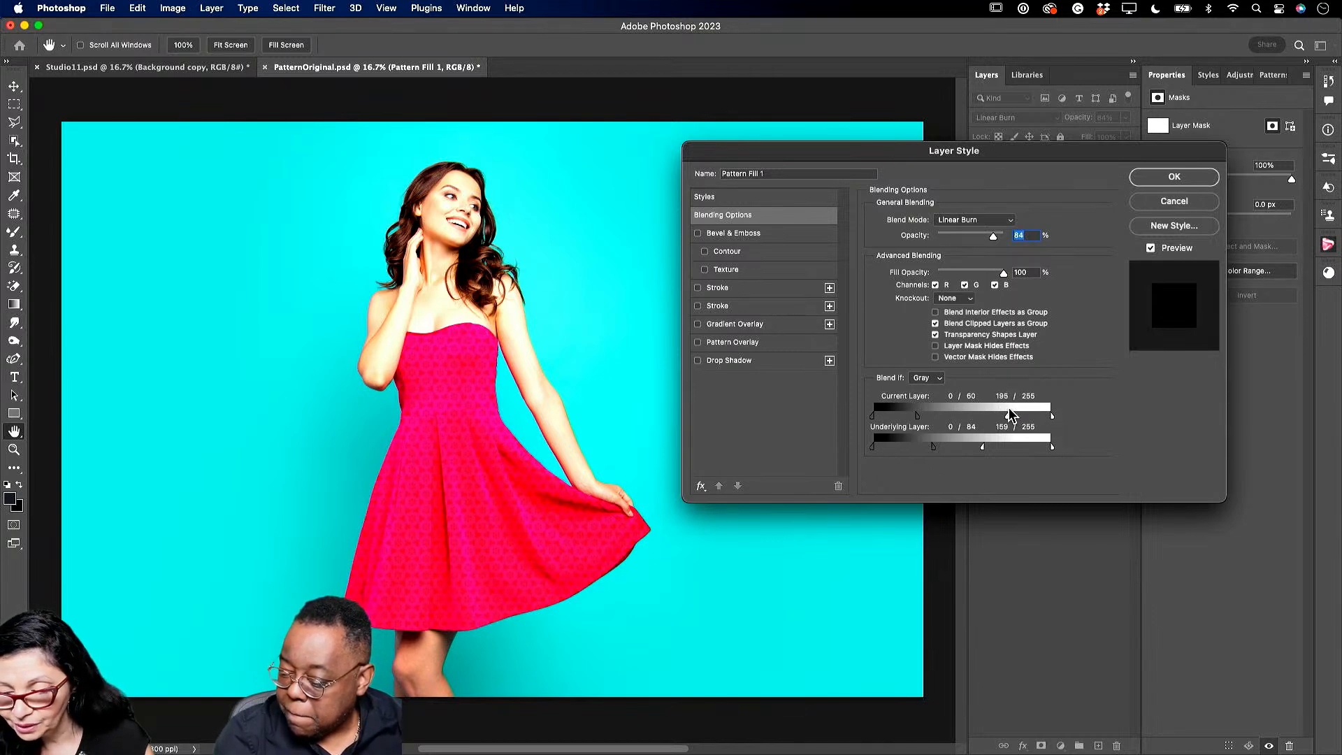
left_click(1175, 179)
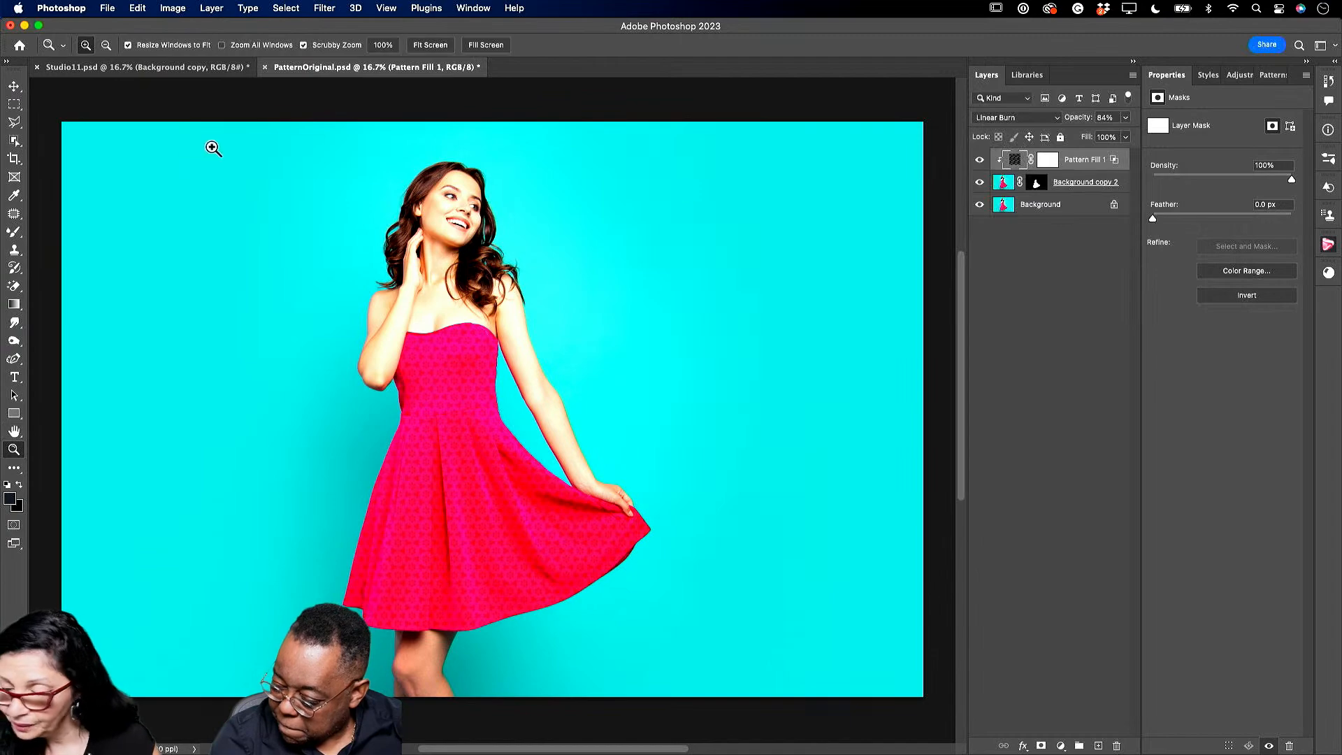
Raise the pattern fill layer's opacity to 100% and duplicate the layer to intensify the pattern on the dress.
left_click_drag(459, 407, 510, 458)
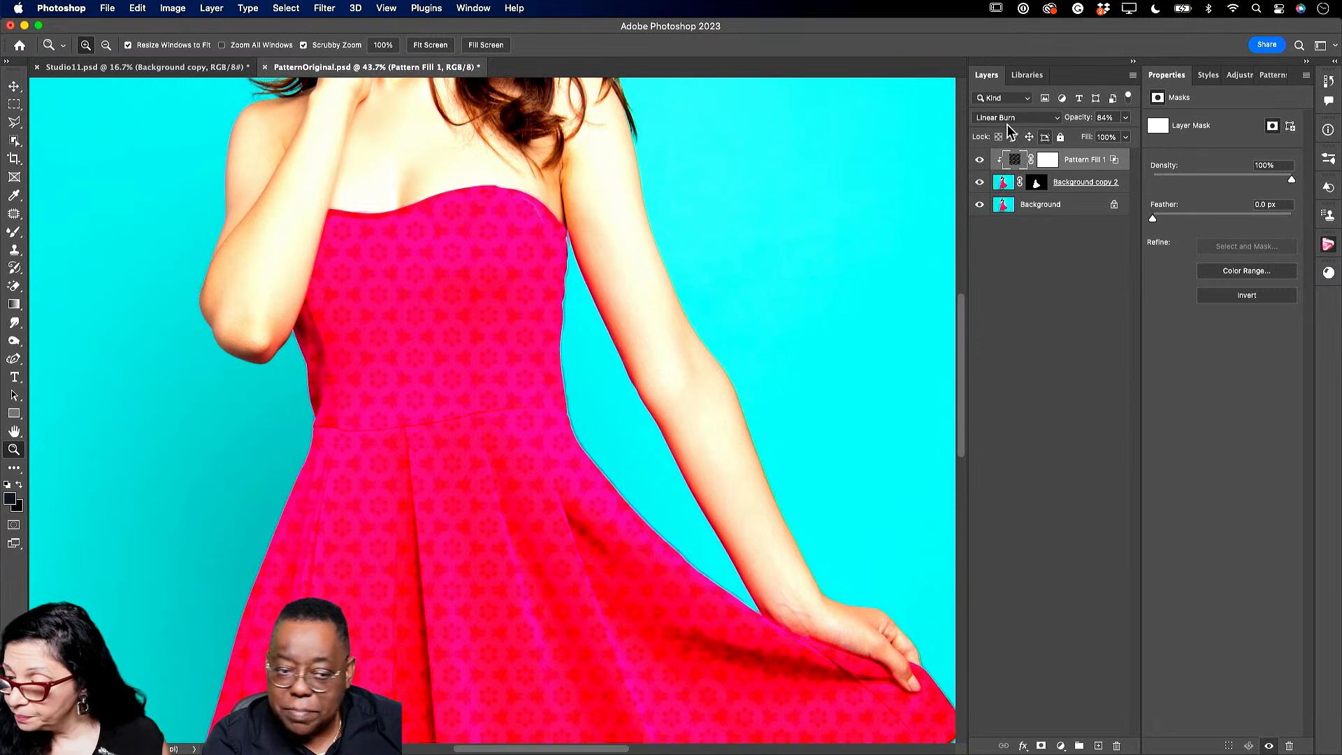
left_click(1125, 137)
left_click_drag(1122, 137, 1146, 136)
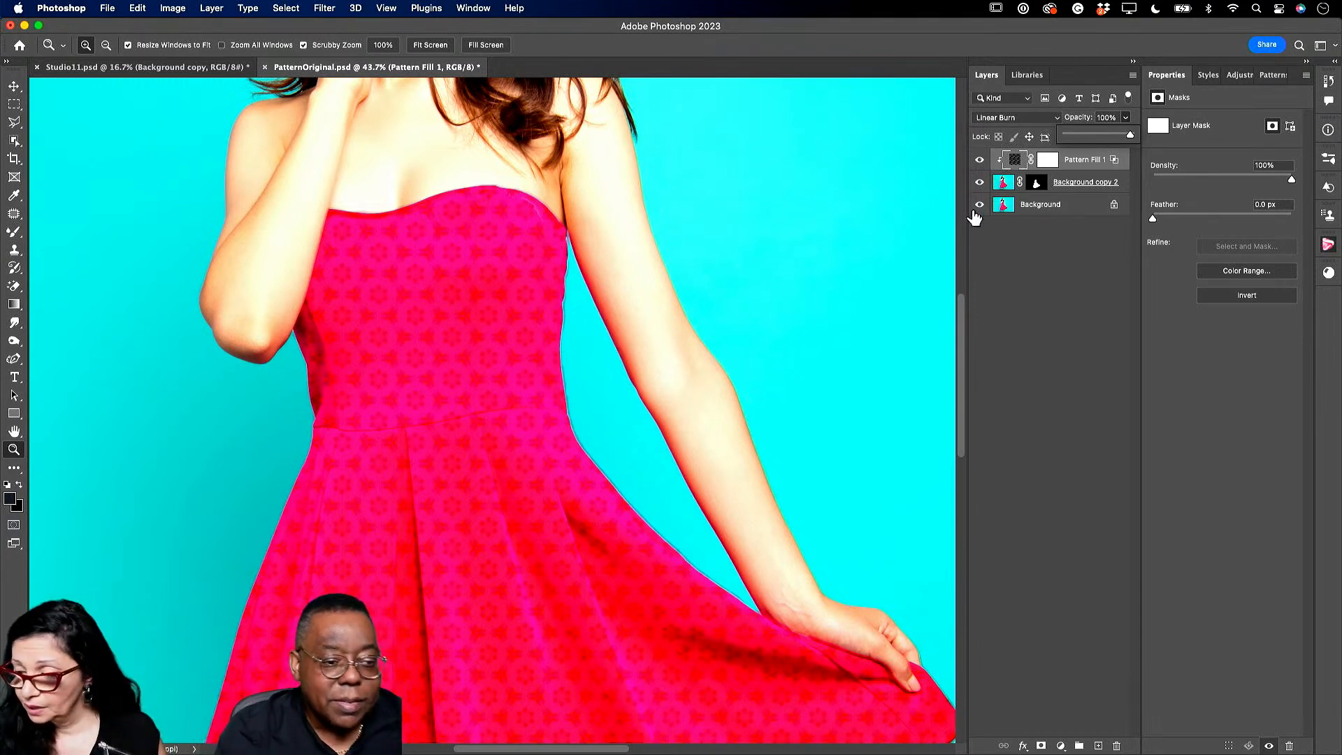
left_click_drag(1086, 162, 1098, 746)
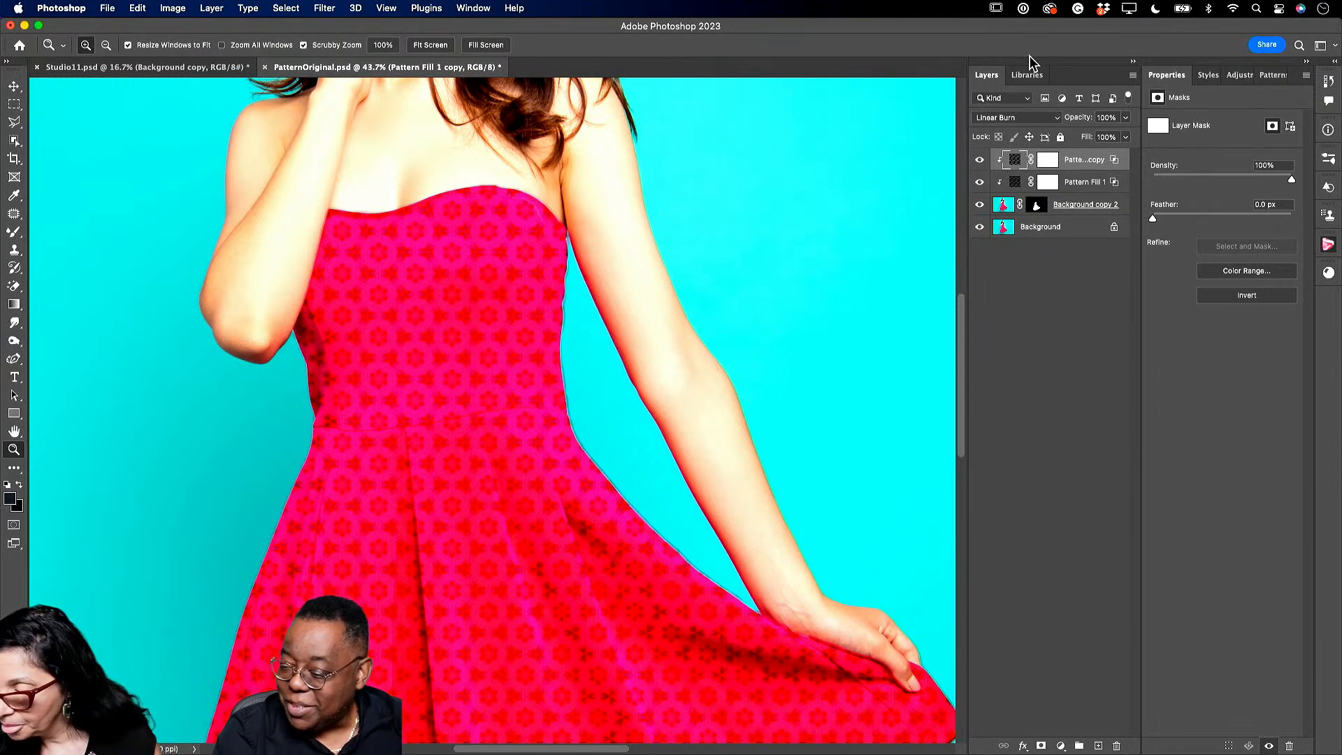
Open the Shadow image from the Image 14 group of the Demo 2023 library.
left_click(1026, 74)
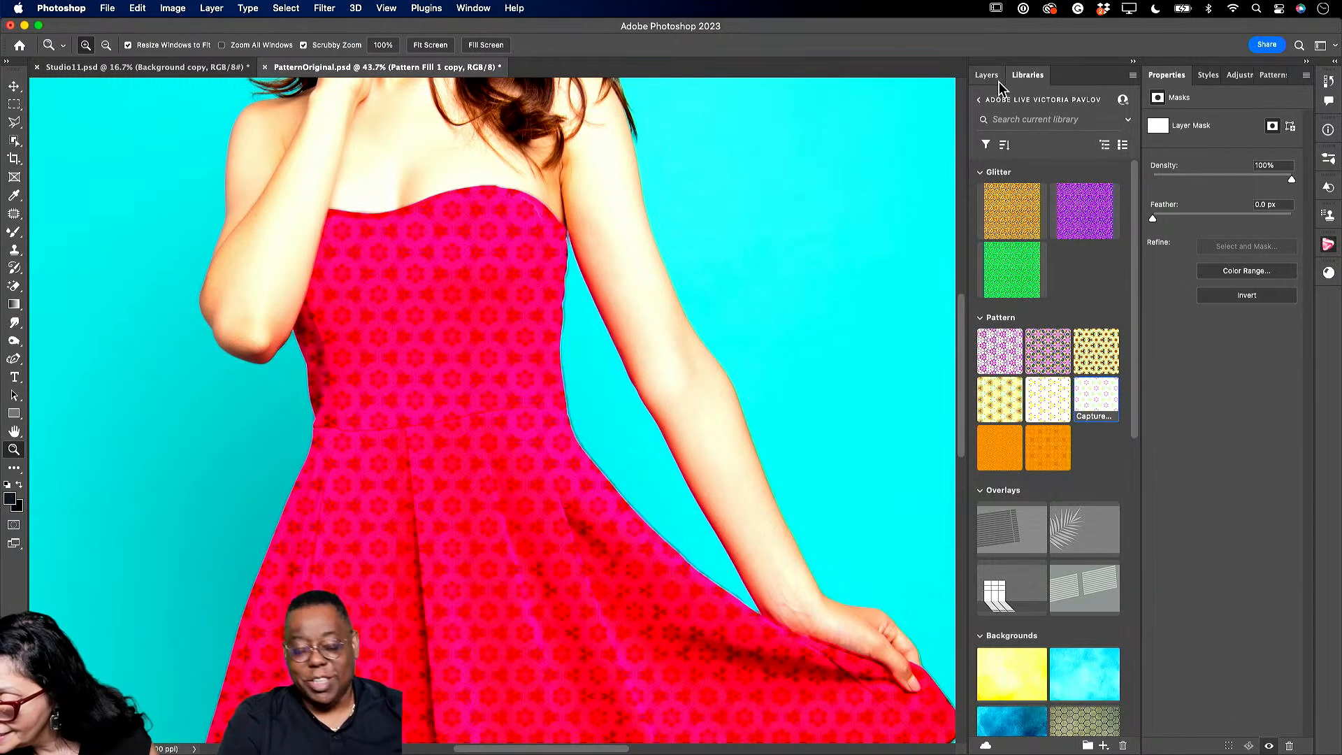
left_click(987, 75)
left_click(1024, 77)
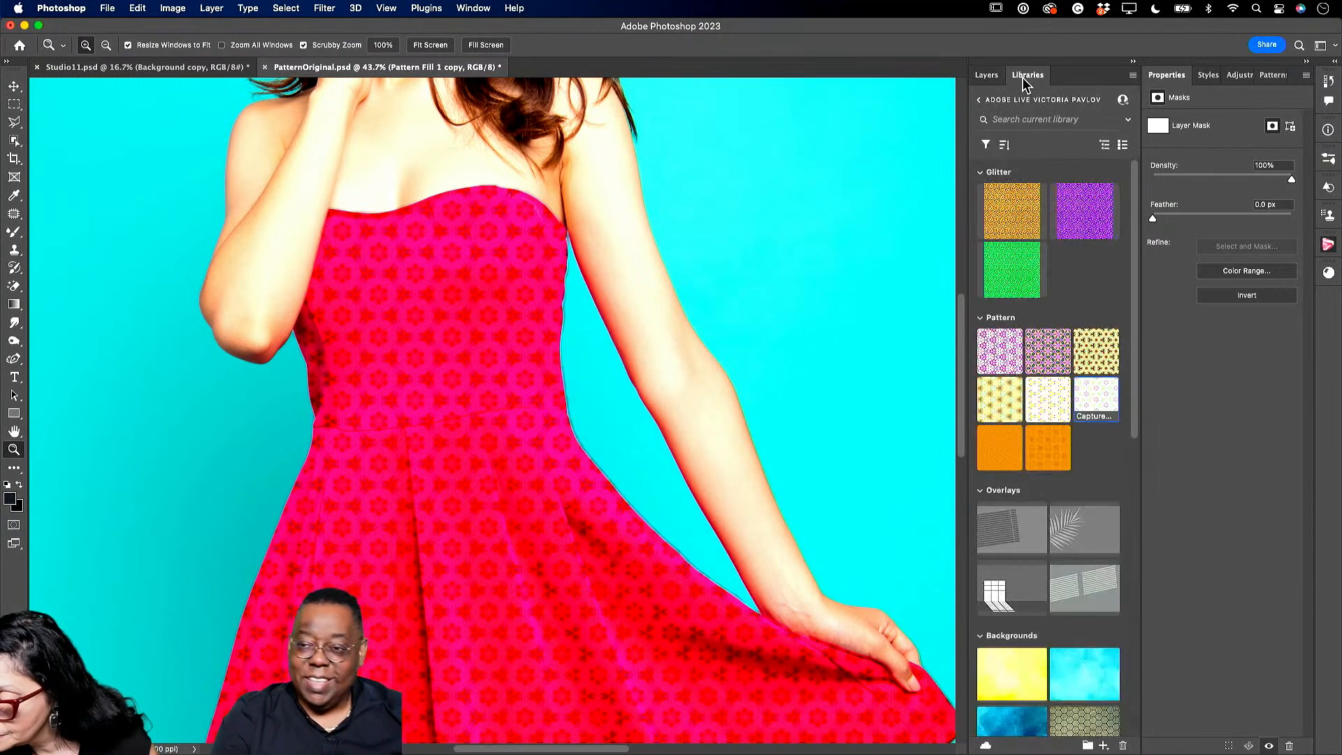
left_click(977, 102)
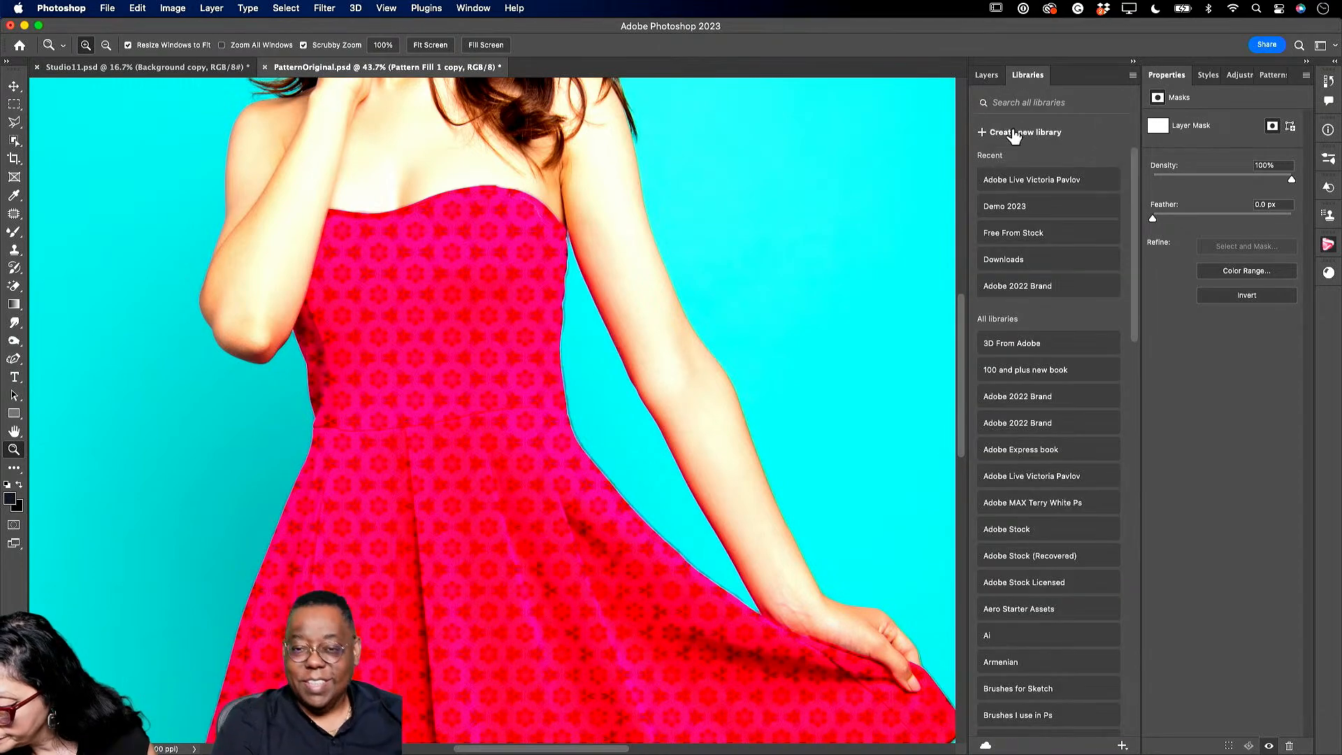
left_click(1027, 209)
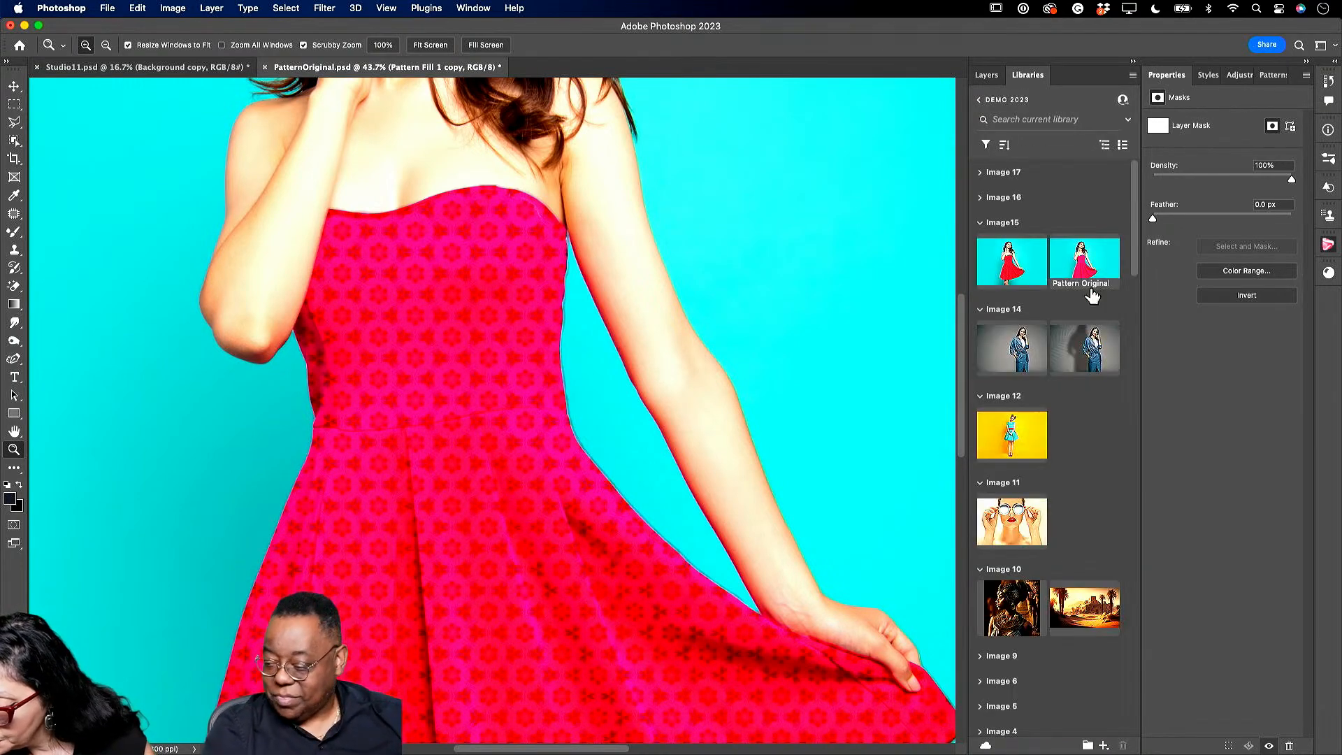
double_click(1011, 350)
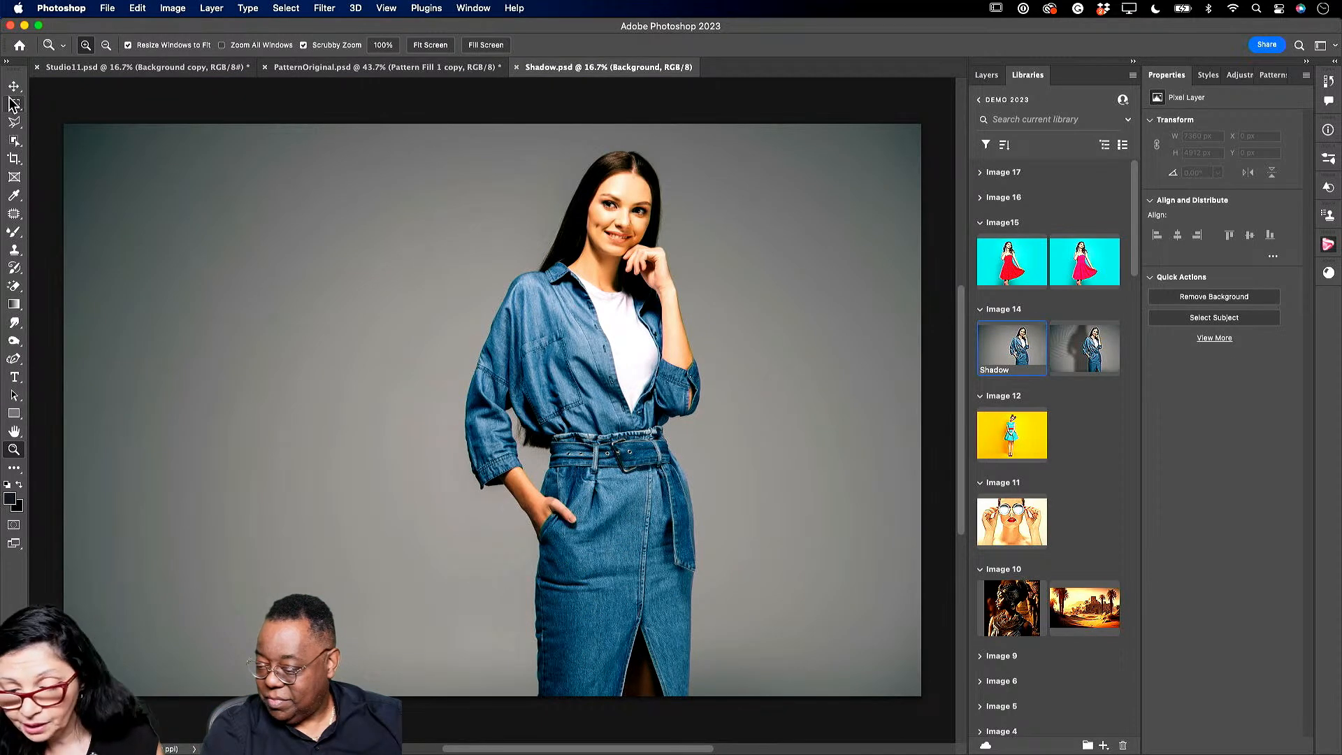
Select the woman in denim with the Object Selection tool and output her to a masked layer copy with Decontaminate Colors enabled.
left_click(15, 140)
left_click_drag(330, 132, 852, 702)
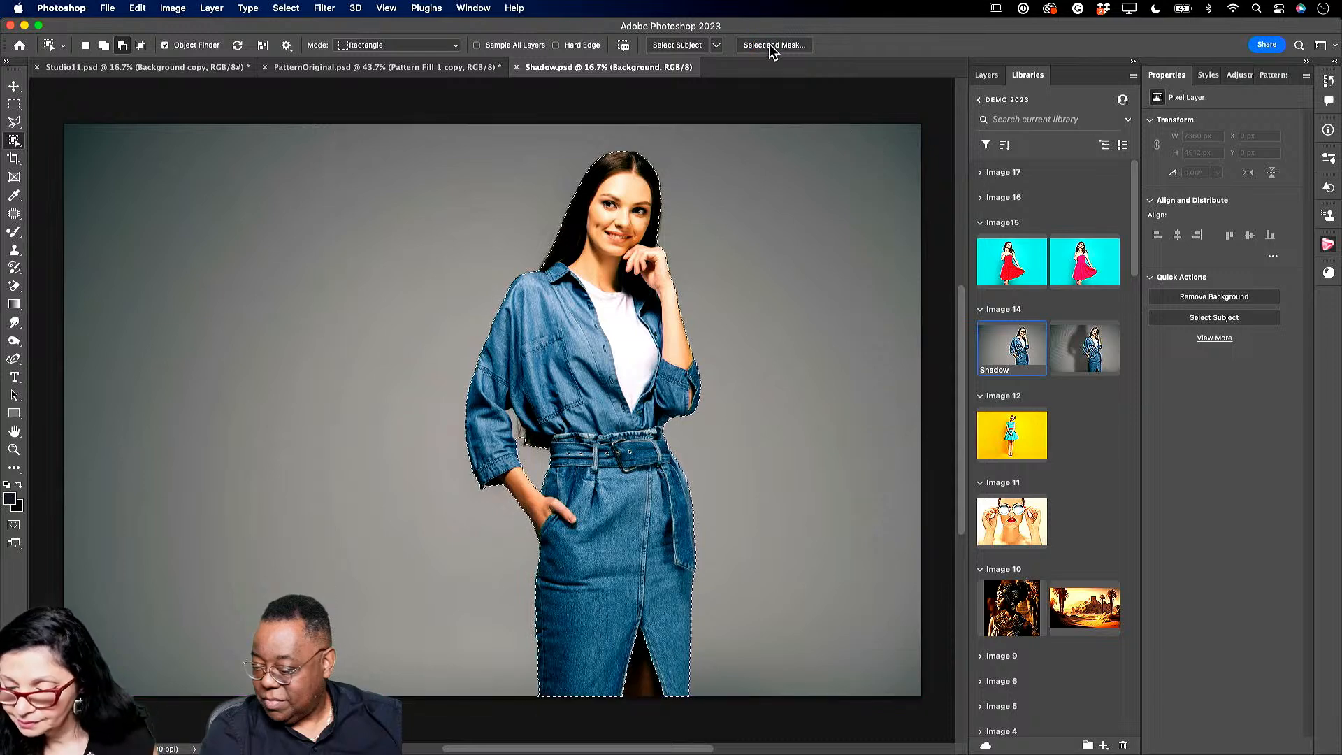
key("super+alt+r")
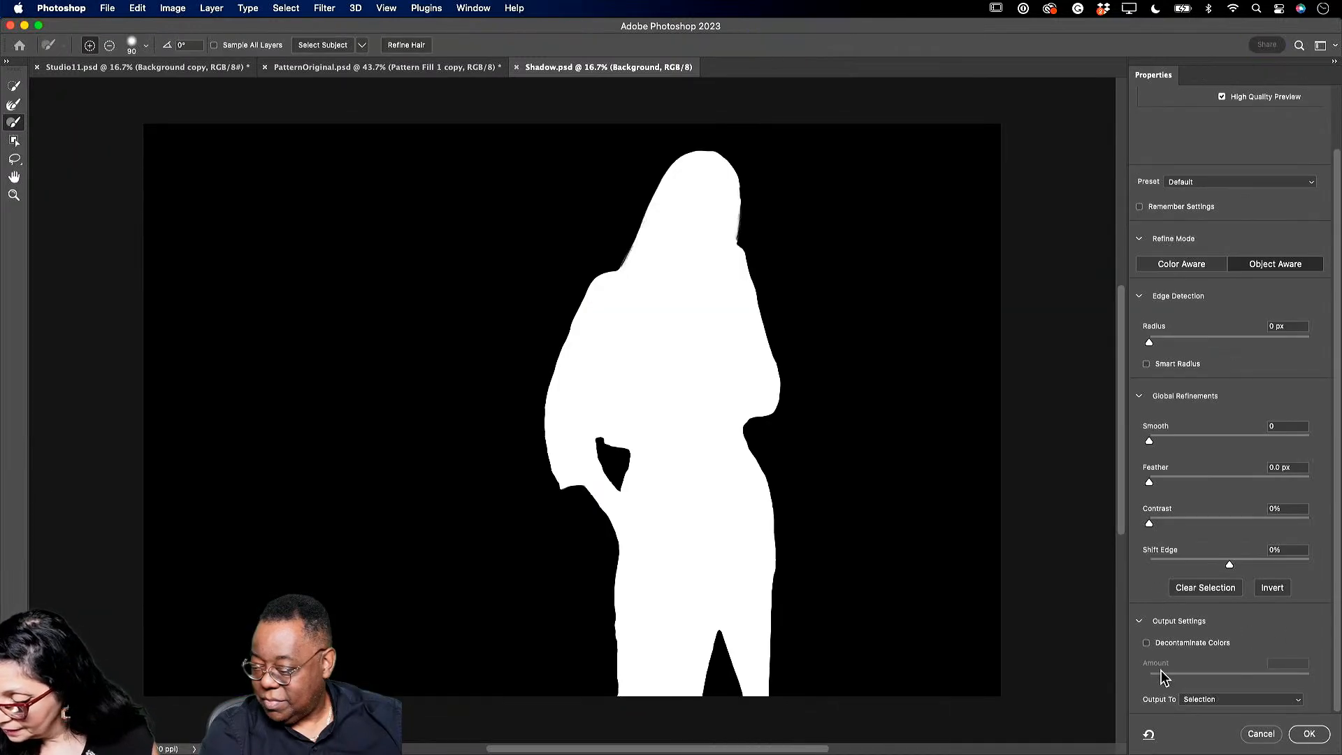
left_click(1147, 642)
left_click(1309, 734)
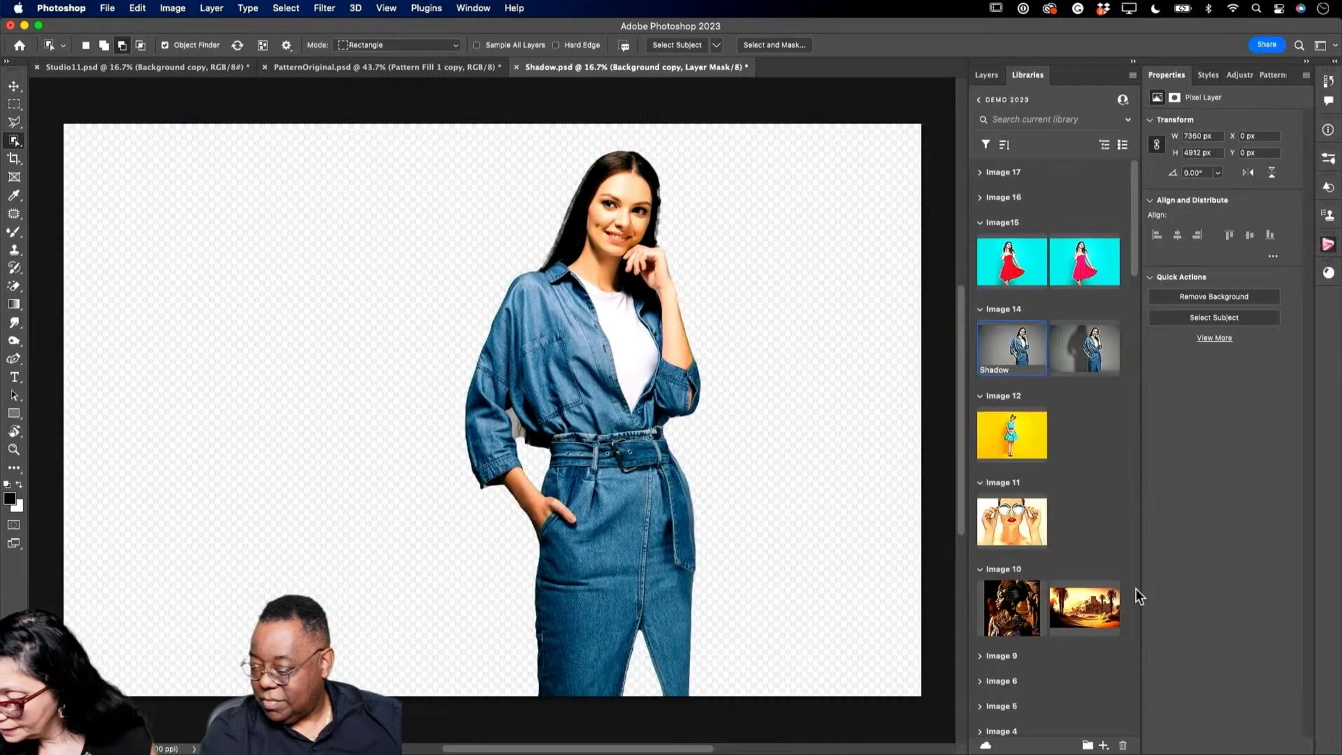
Make the original Background layer visible again and select it.
left_click(987, 75)
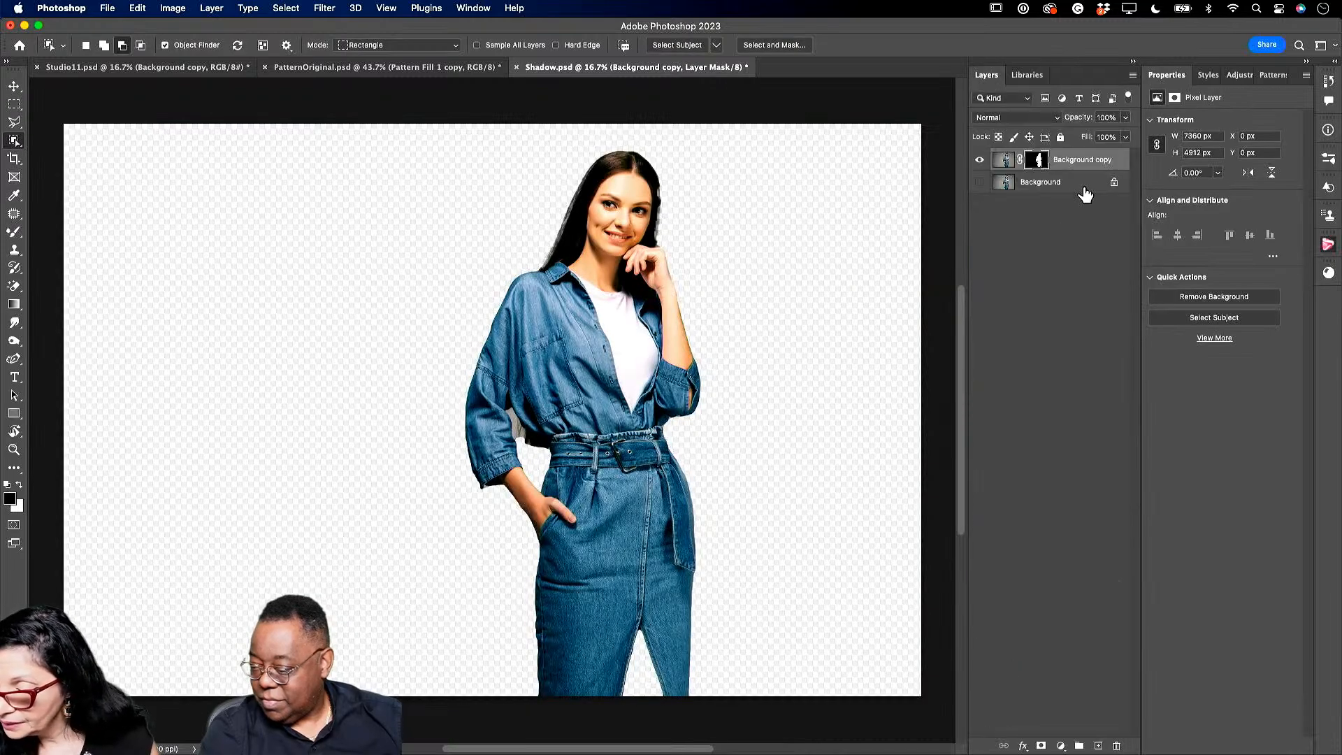
left_click(1084, 187)
left_click(980, 182)
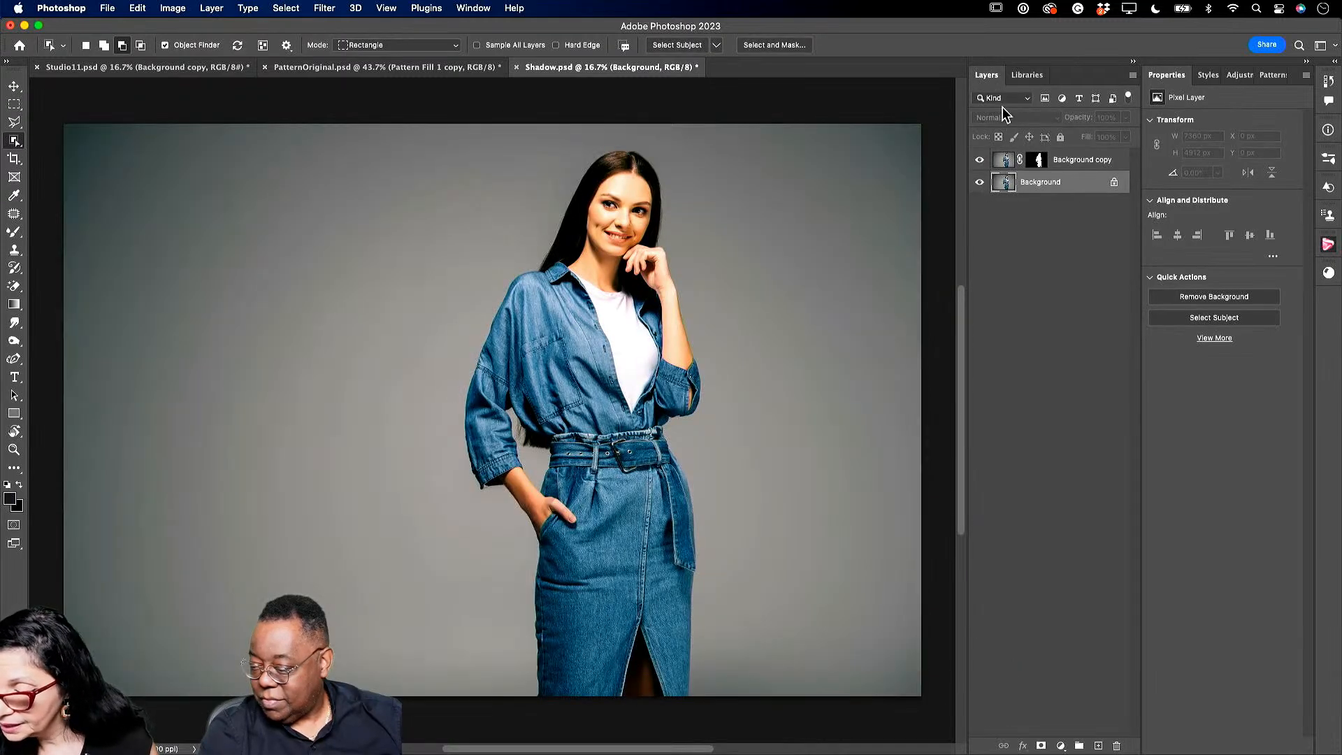
Place the Nature palm-leaf overlay from the Adobe Live library behind the woman, with the leaves beside her at X -158 px, Y 0 px.
left_click(1025, 74)
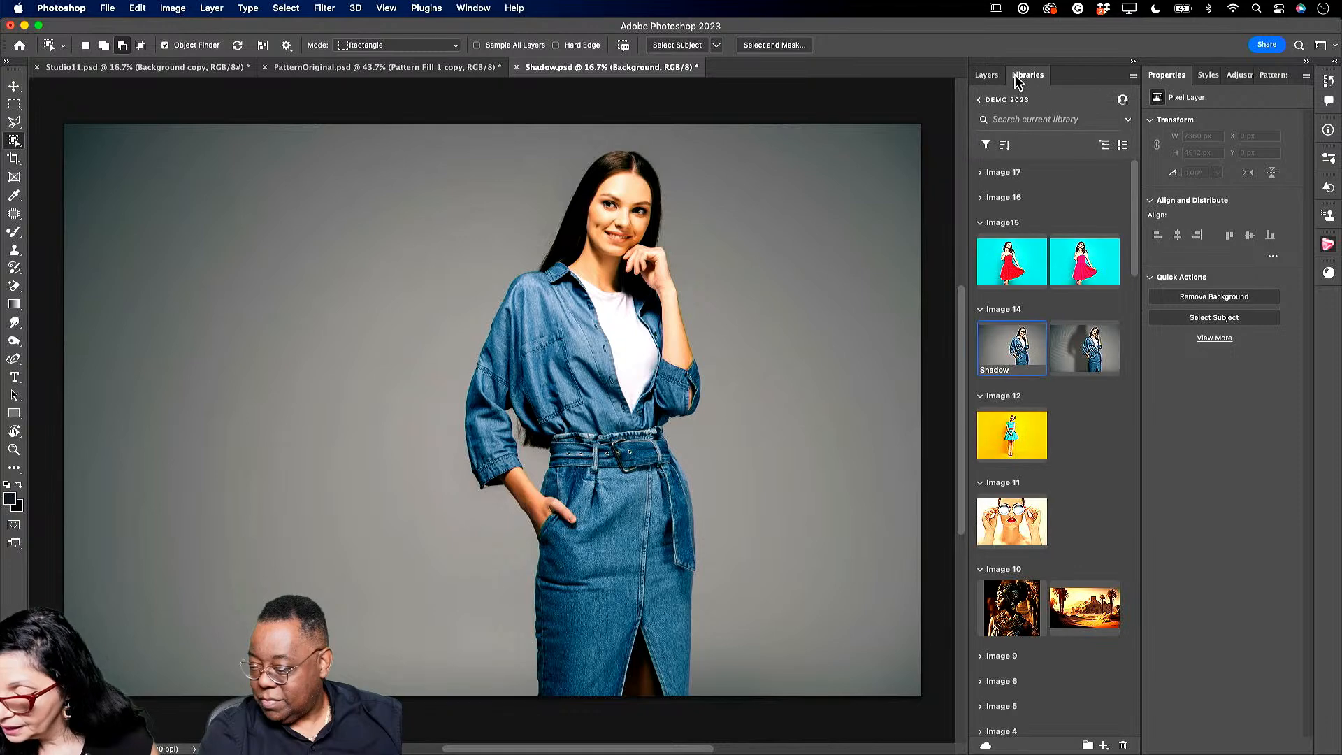
left_click(981, 104)
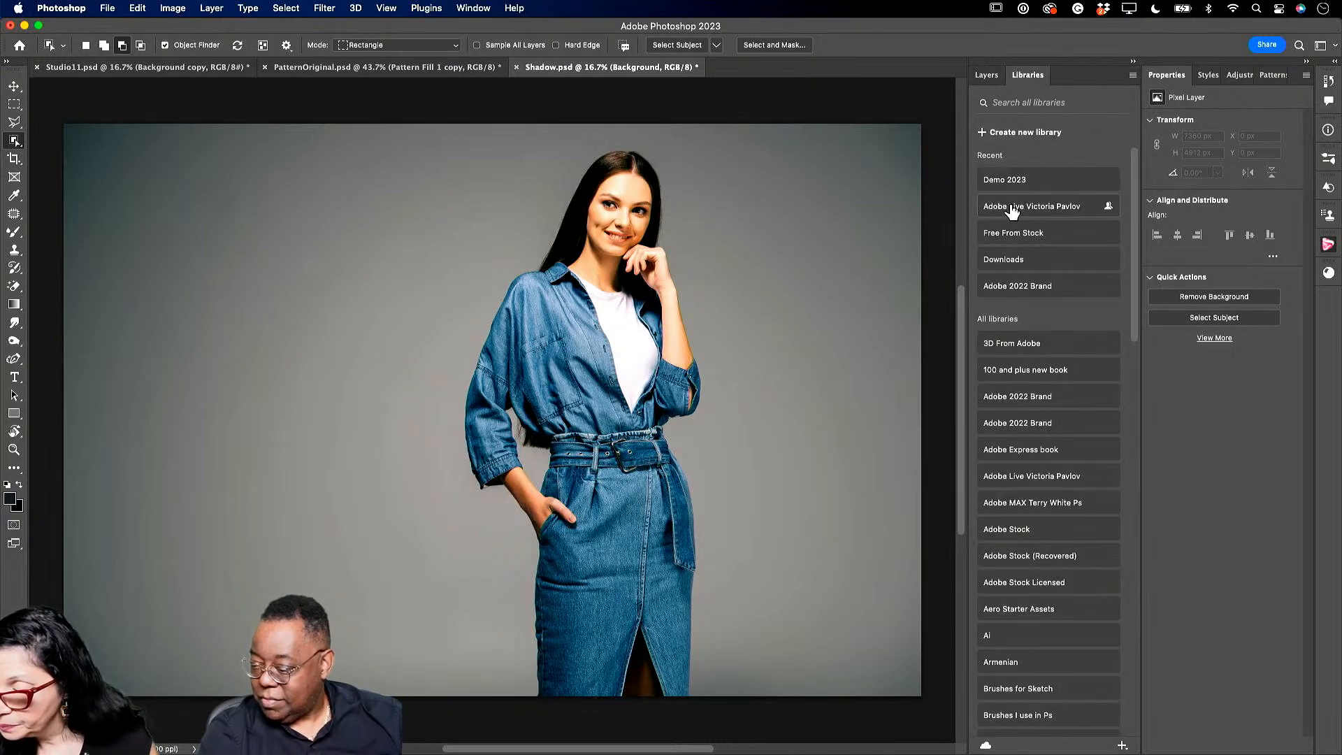
left_click(1014, 209)
left_click_drag(1091, 531, 277, 459)
left_click_drag(216, 359, 416, 317)
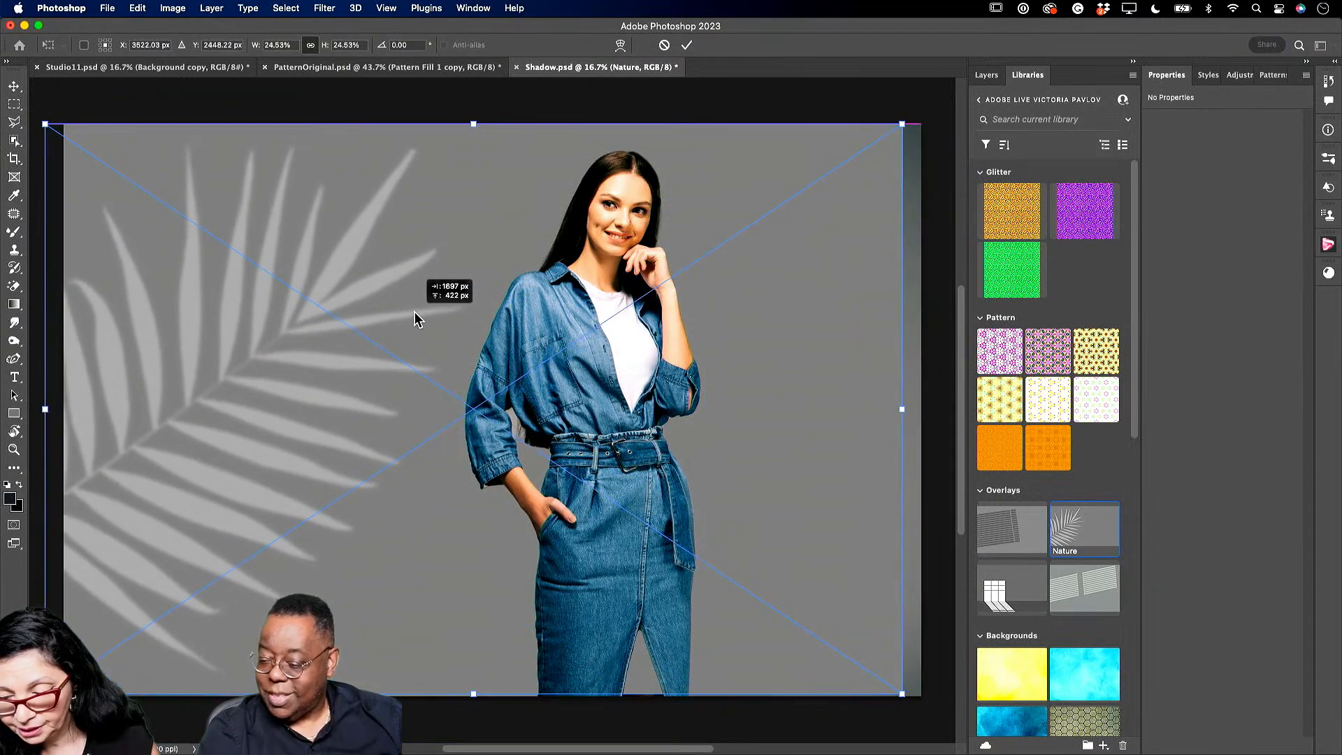
left_click(687, 46)
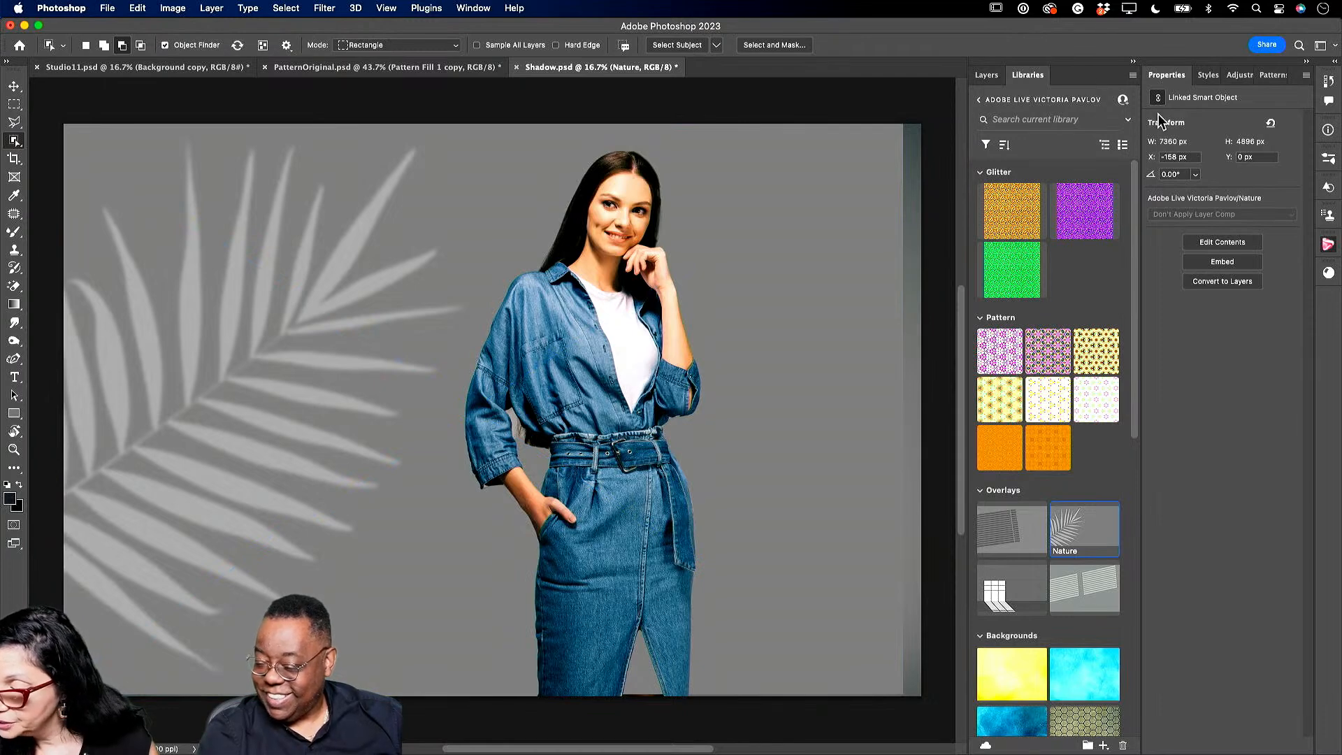
Set the Nature layer's blend mode to Overlay and rasterize the layer.
left_click(987, 75)
left_click(1004, 119)
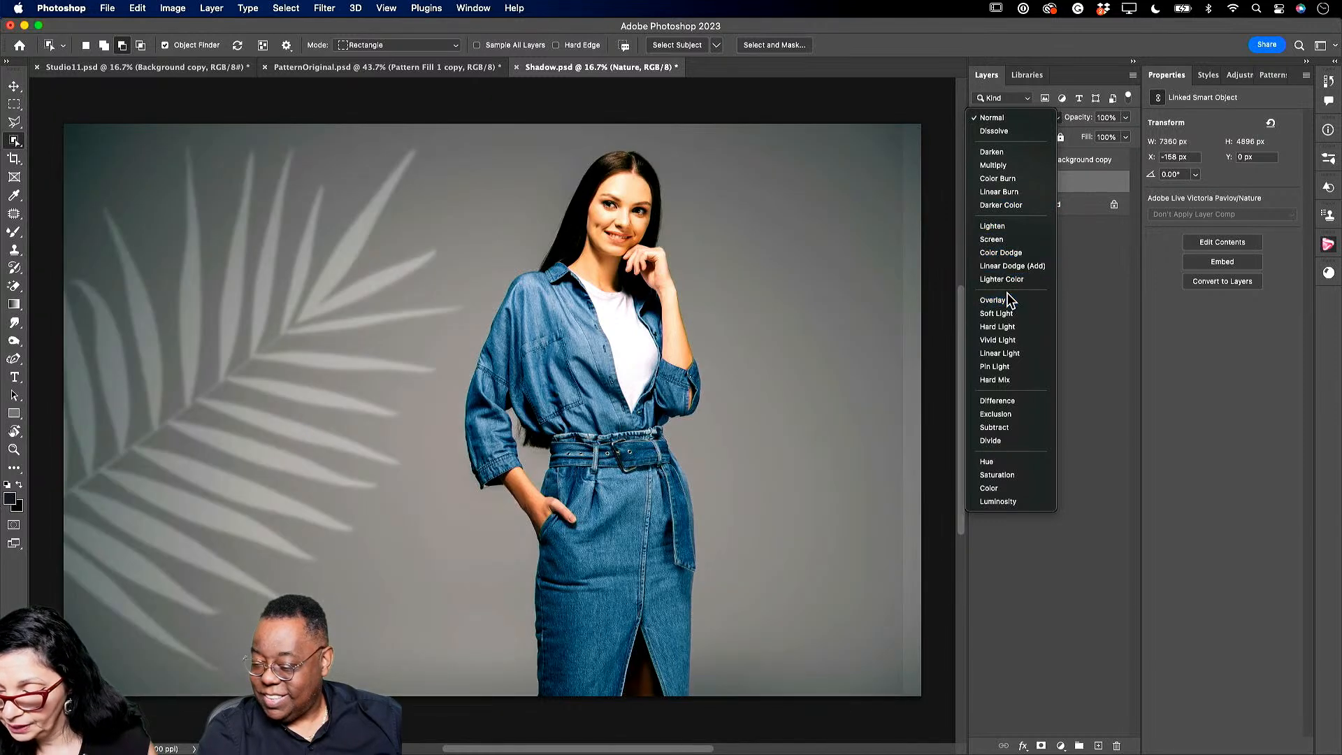
left_click(1011, 299)
right_click(1049, 186)
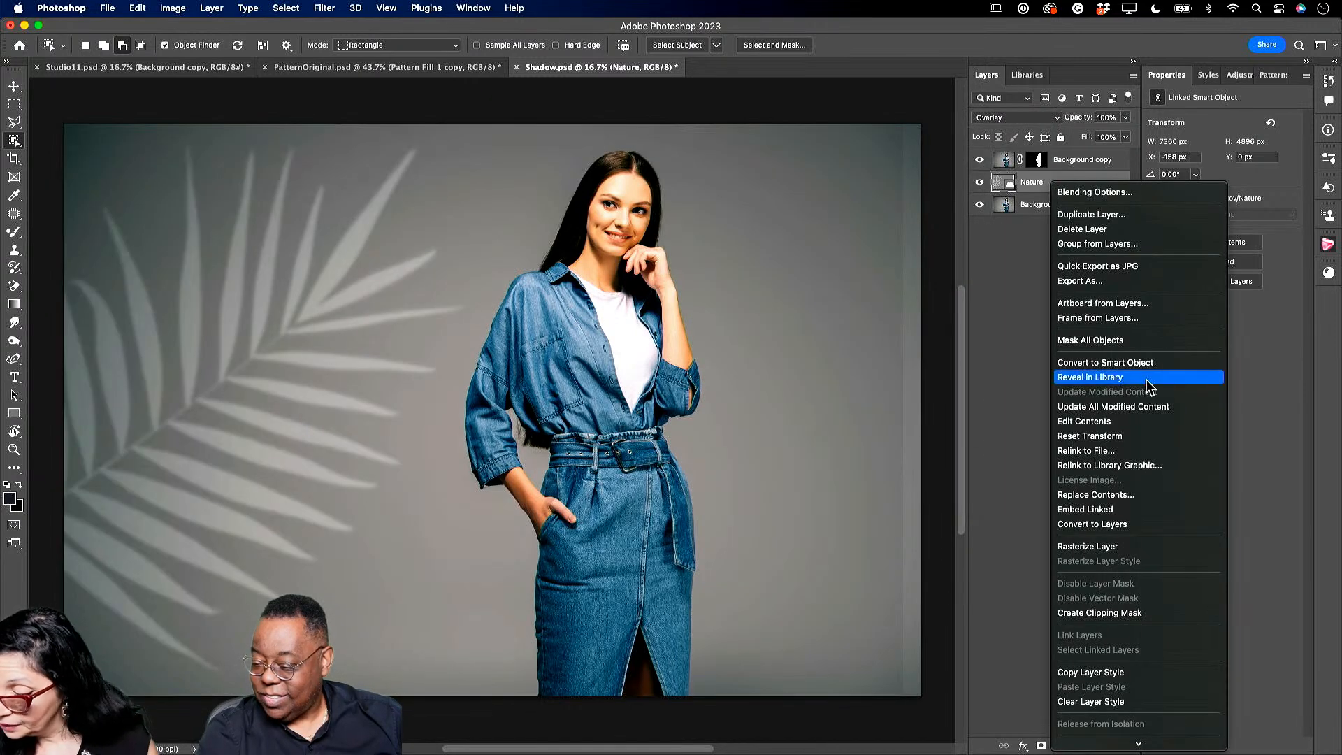
left_click(1118, 546)
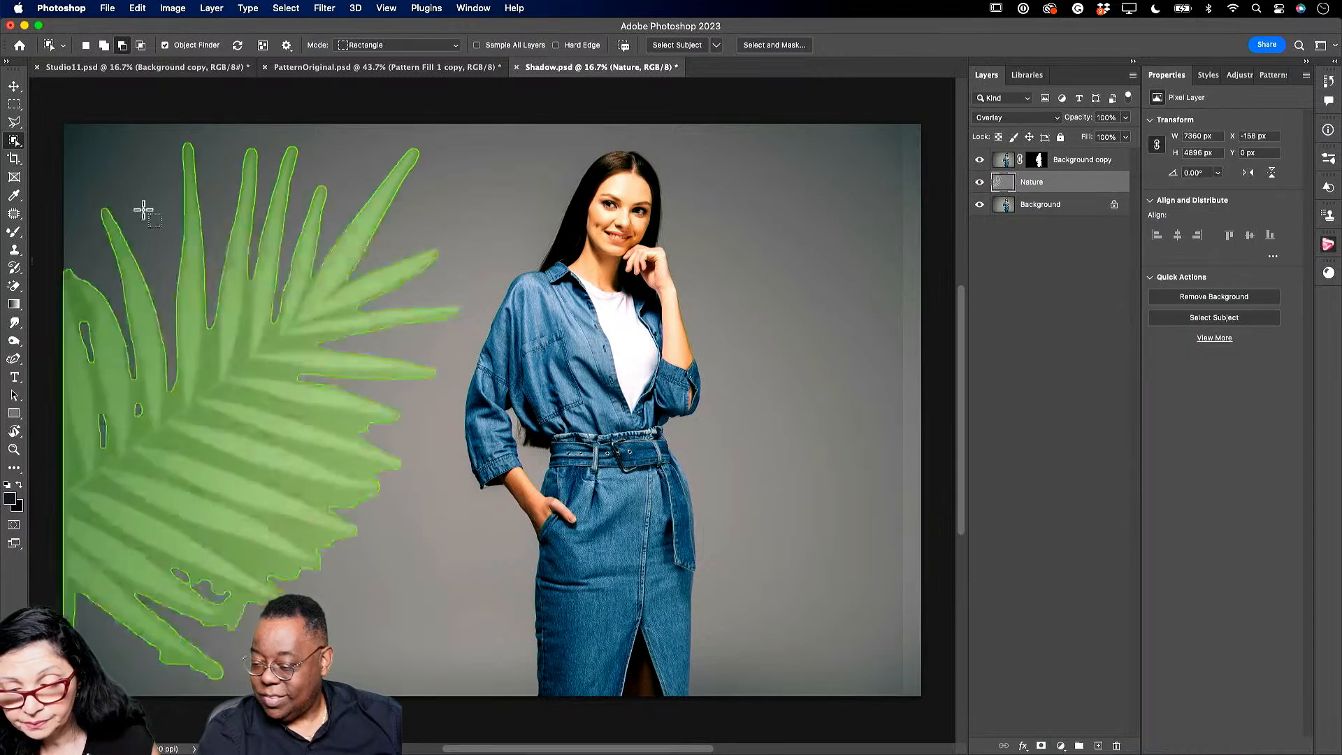
Remove the gray around the palm leaves with the Magic Eraser tool and lower the Nature layer's opacity to 46%.
left_click(14, 286)
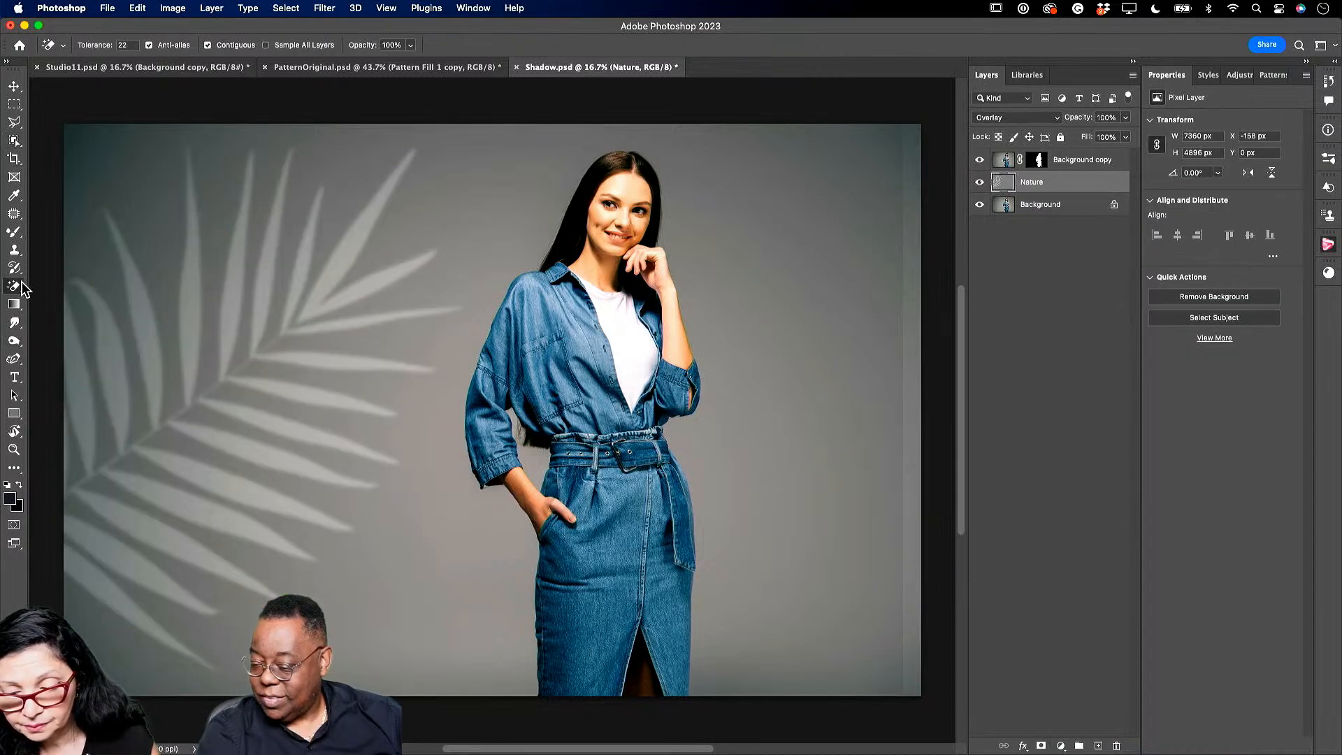
left_click(493, 203)
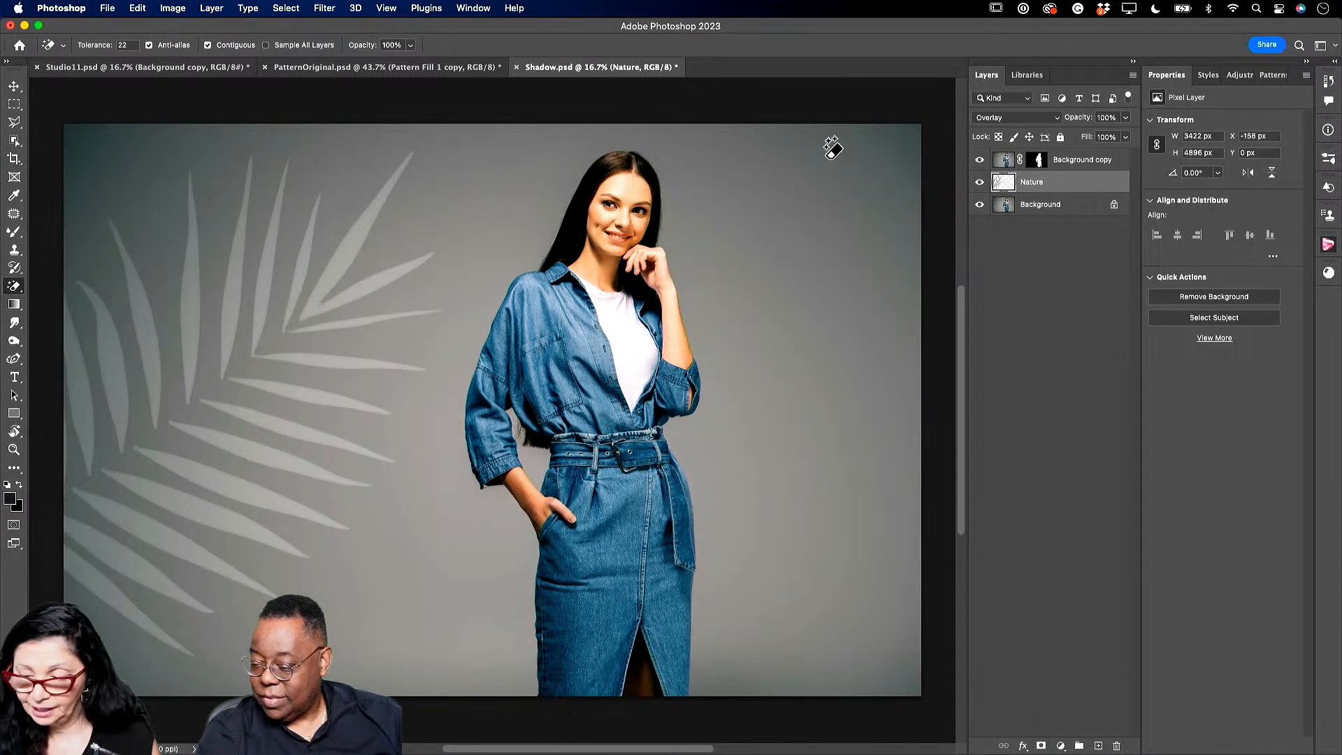
left_click(1126, 117)
left_click_drag(1128, 140, 1091, 134)
Soften the palm-leaf overlay with a Gaussian Blur of 5.6 pixels radius.
left_click(333, 8)
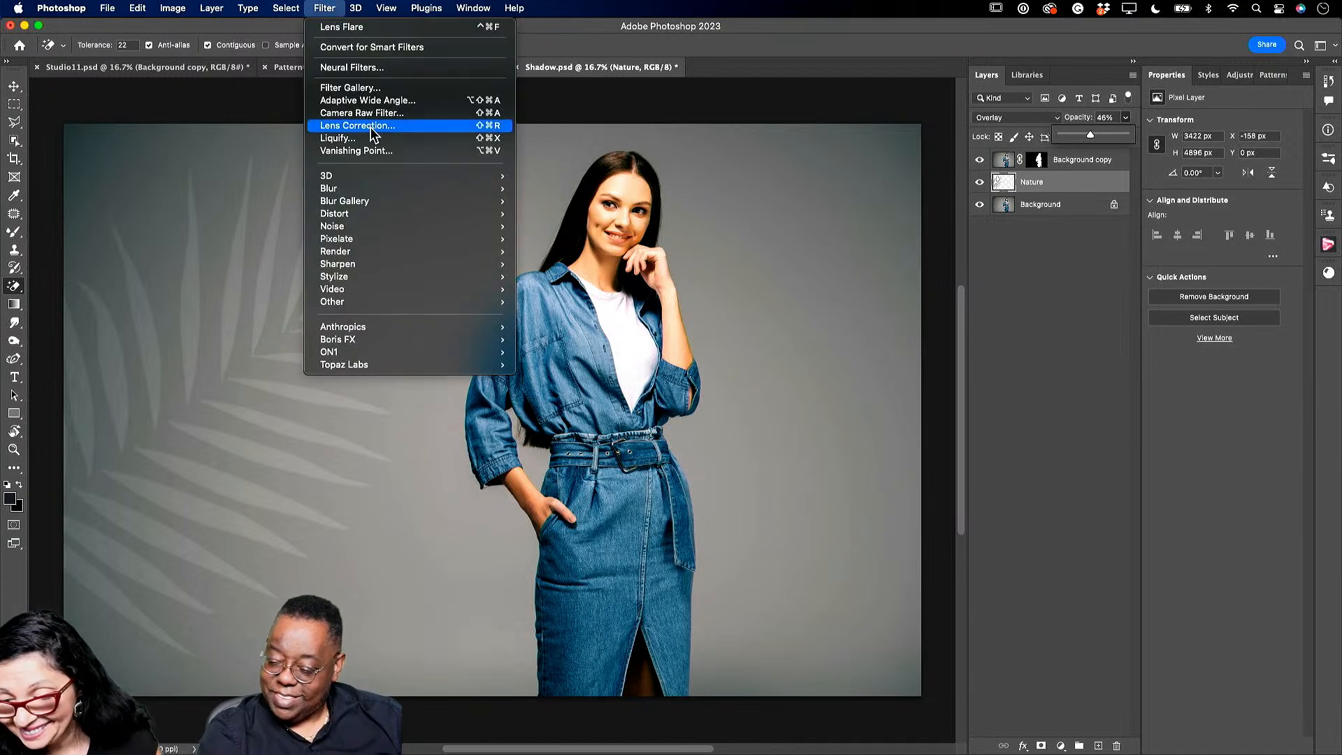
mouse_move(381, 189)
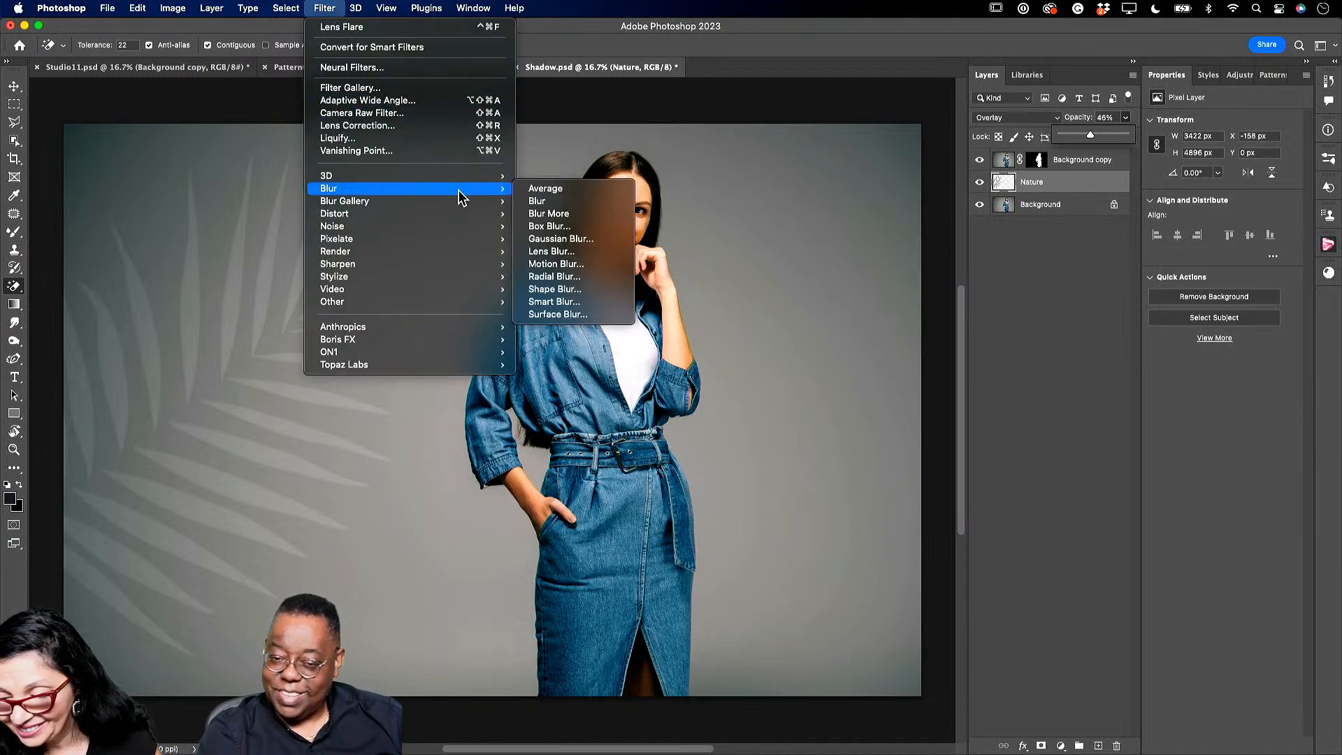
left_click(561, 238)
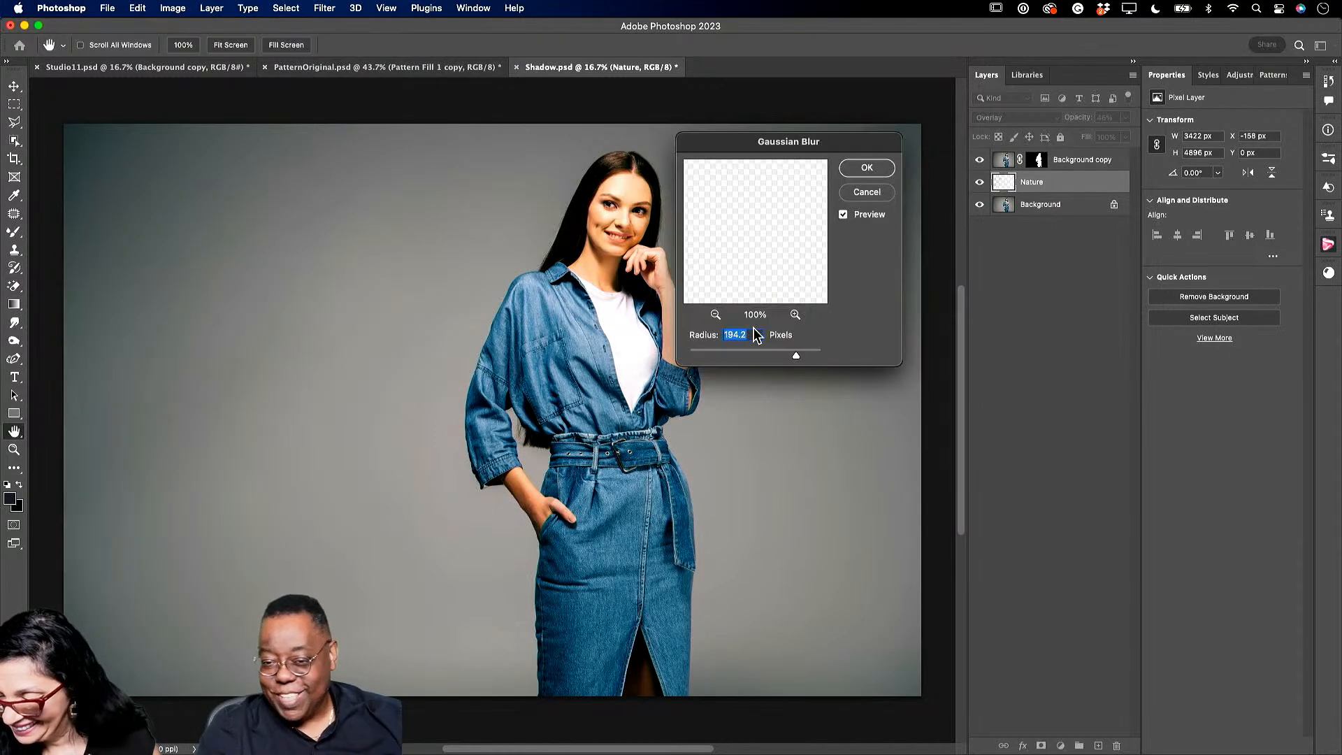
left_click_drag(738, 352, 727, 353)
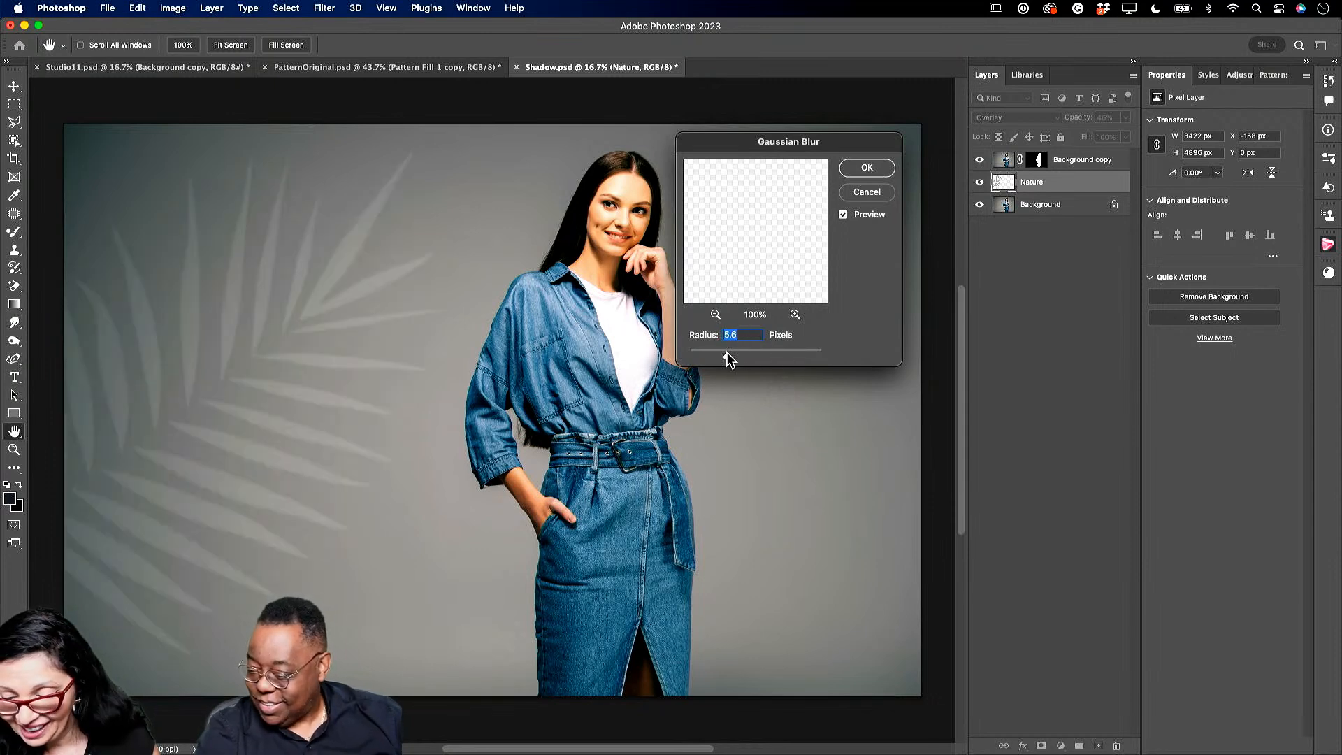
left_click(867, 168)
key("e")
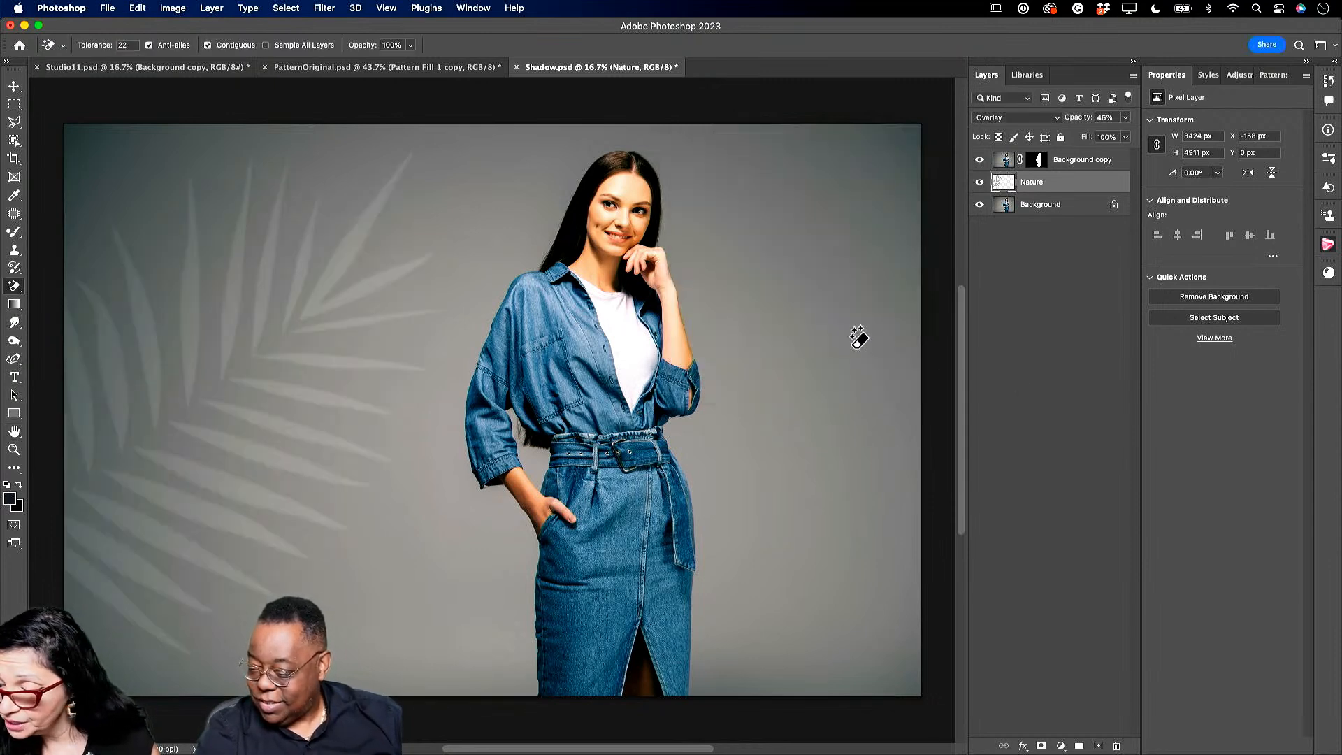
Add a Color Balance adjustment clipped to the Nature layer, with midtones at Cyan-Red +100, Magenta-Green +7 and Yellow-Blue -32.
left_click(1239, 78)
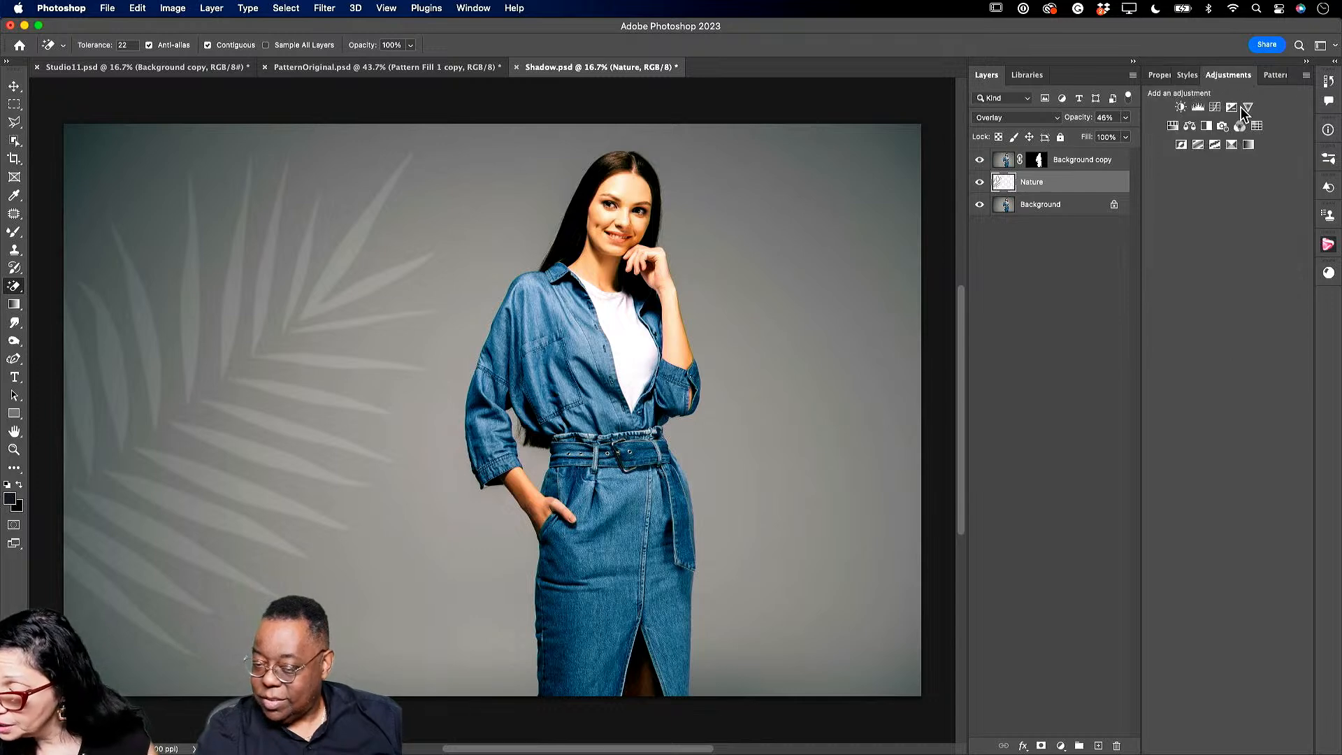
left_click(1190, 126)
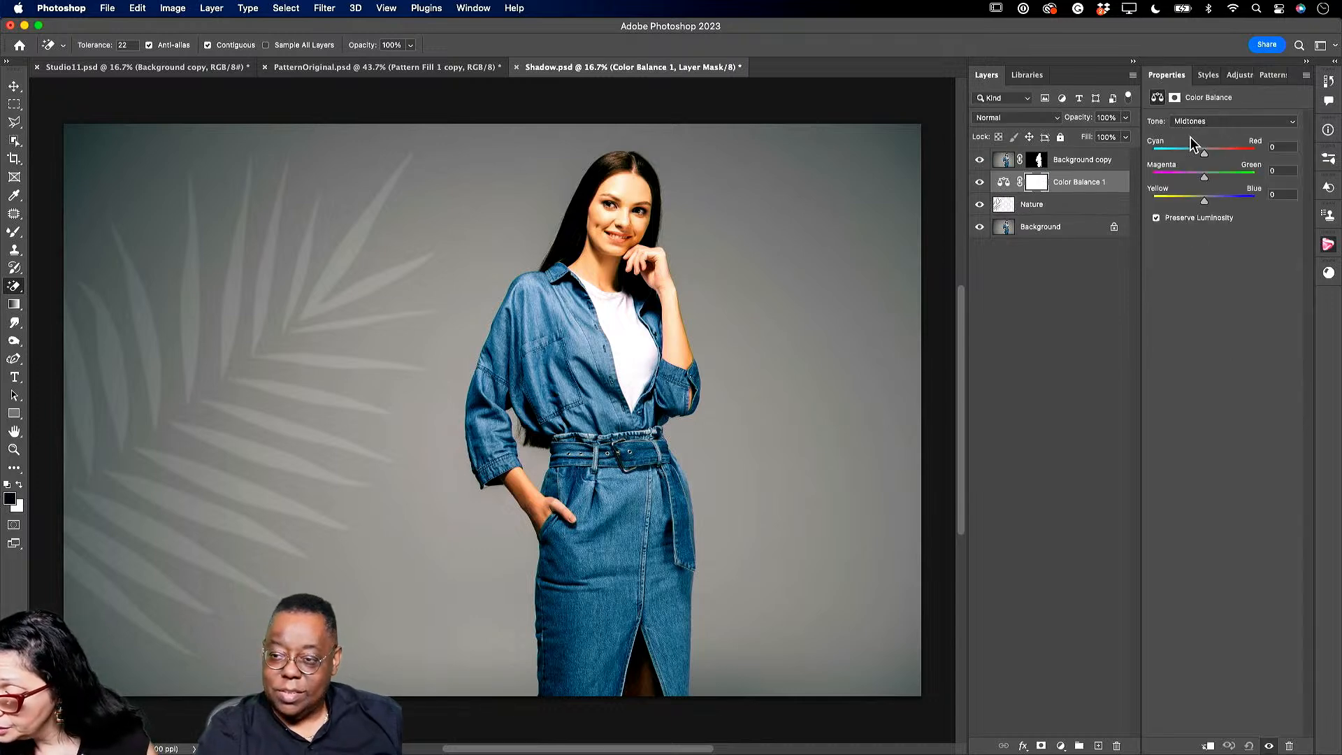
left_click(1209, 746)
left_click_drag(1205, 151, 1187, 201)
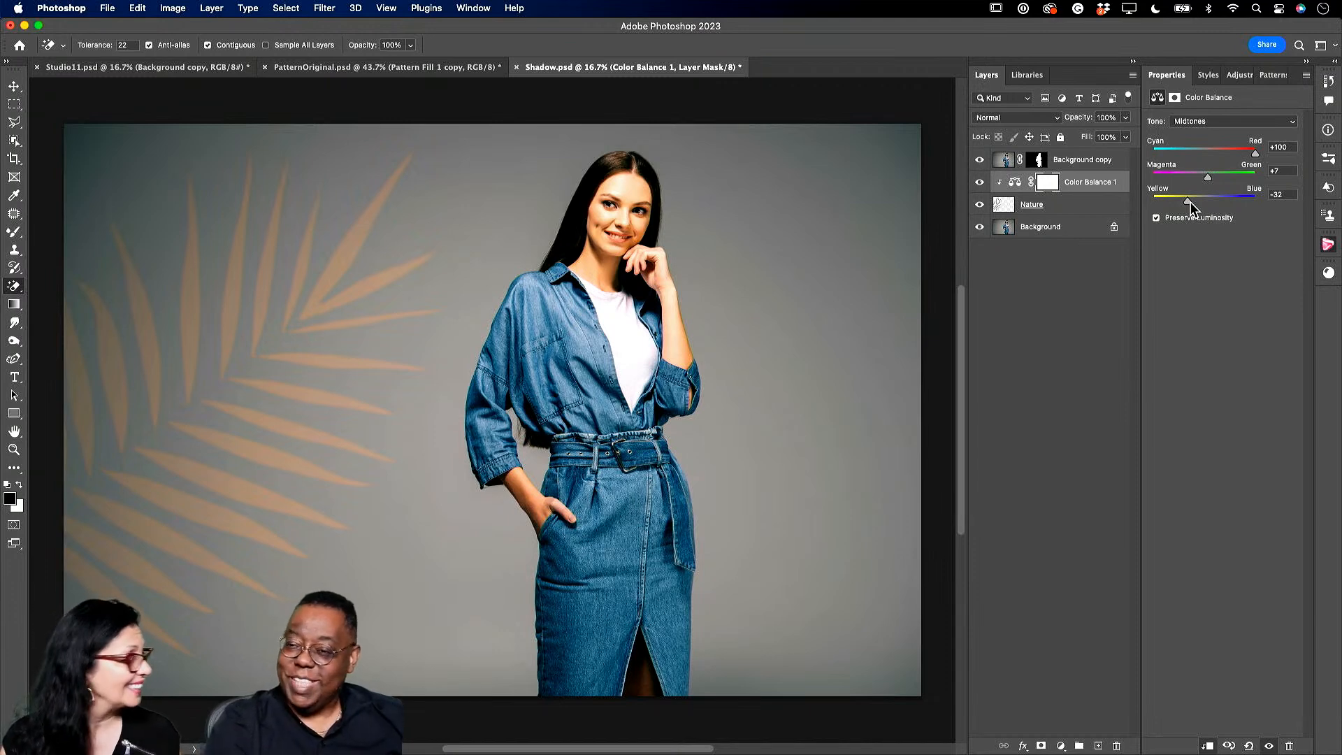
Switch to the Demo 2023 library and expand the Image 5, Image 6 and Image 9 groups to examine their images.
left_click(1019, 80)
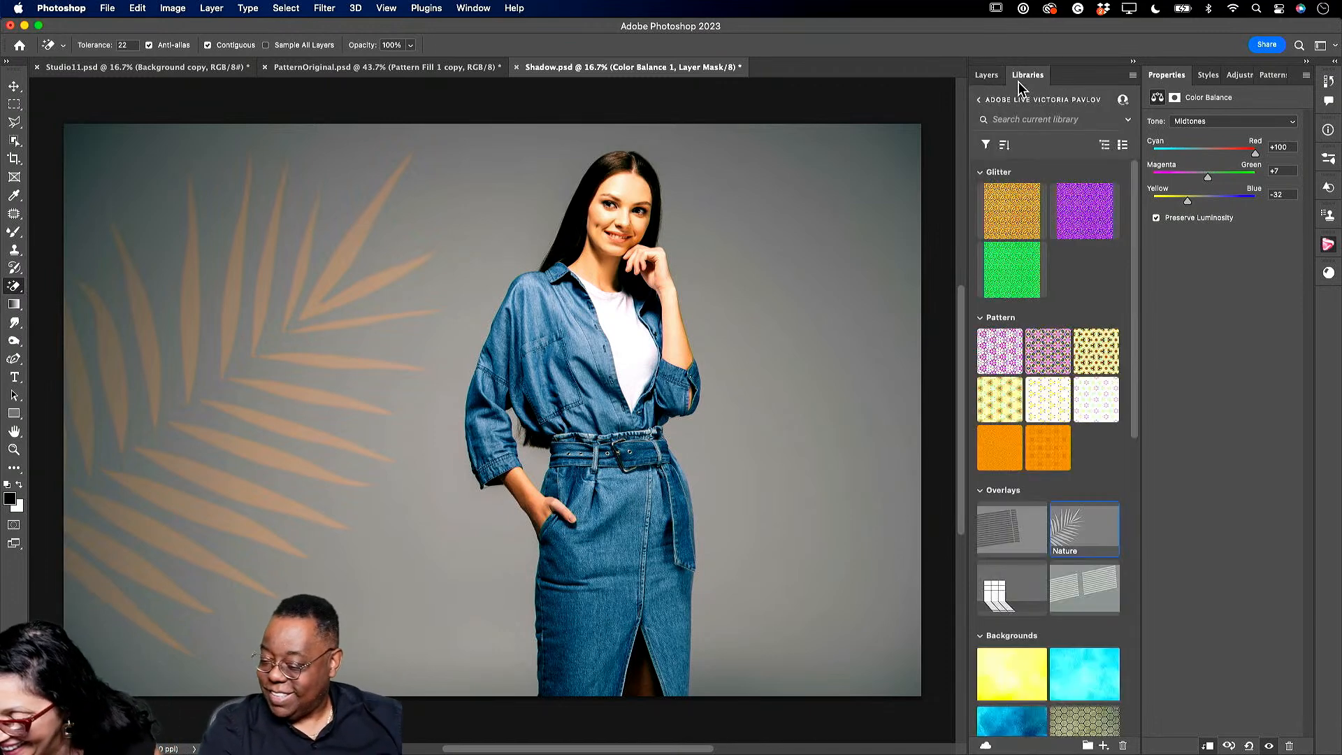
left_click(980, 100)
left_click(1013, 210)
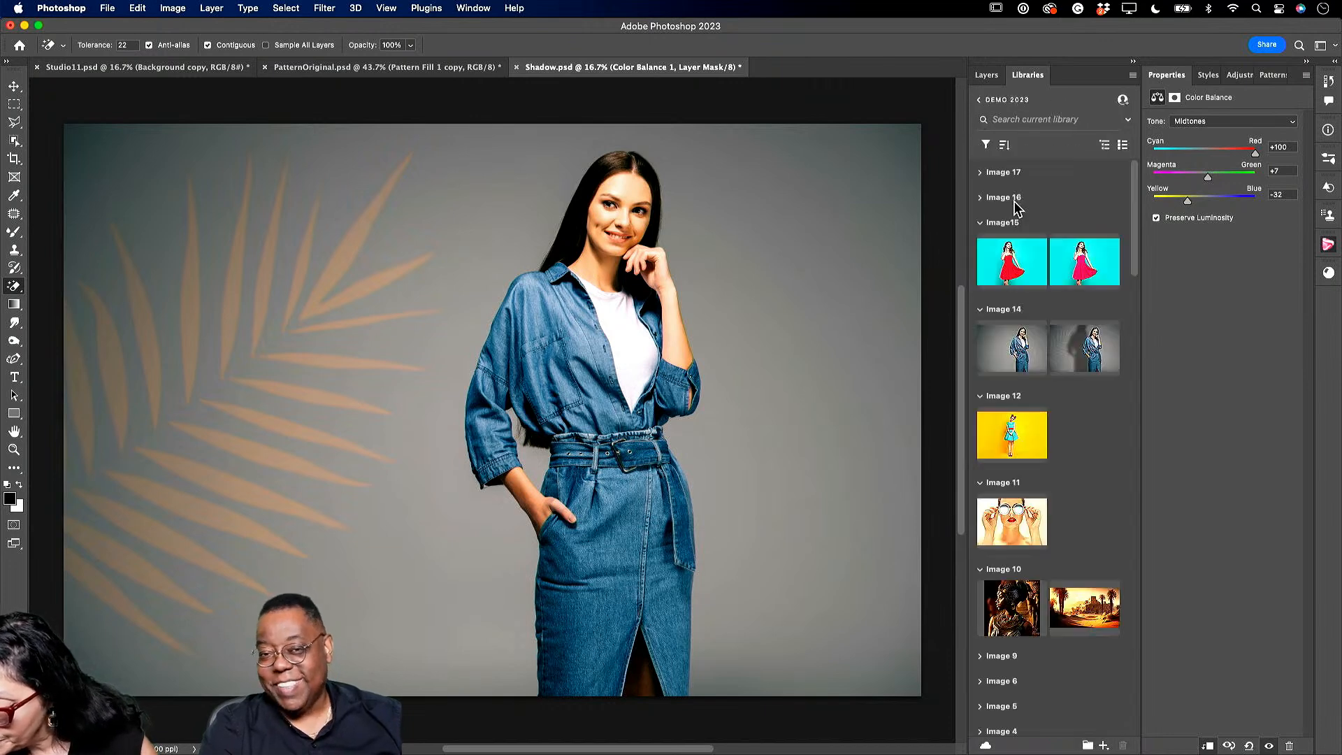
scroll(1102, 497, "down", 5)
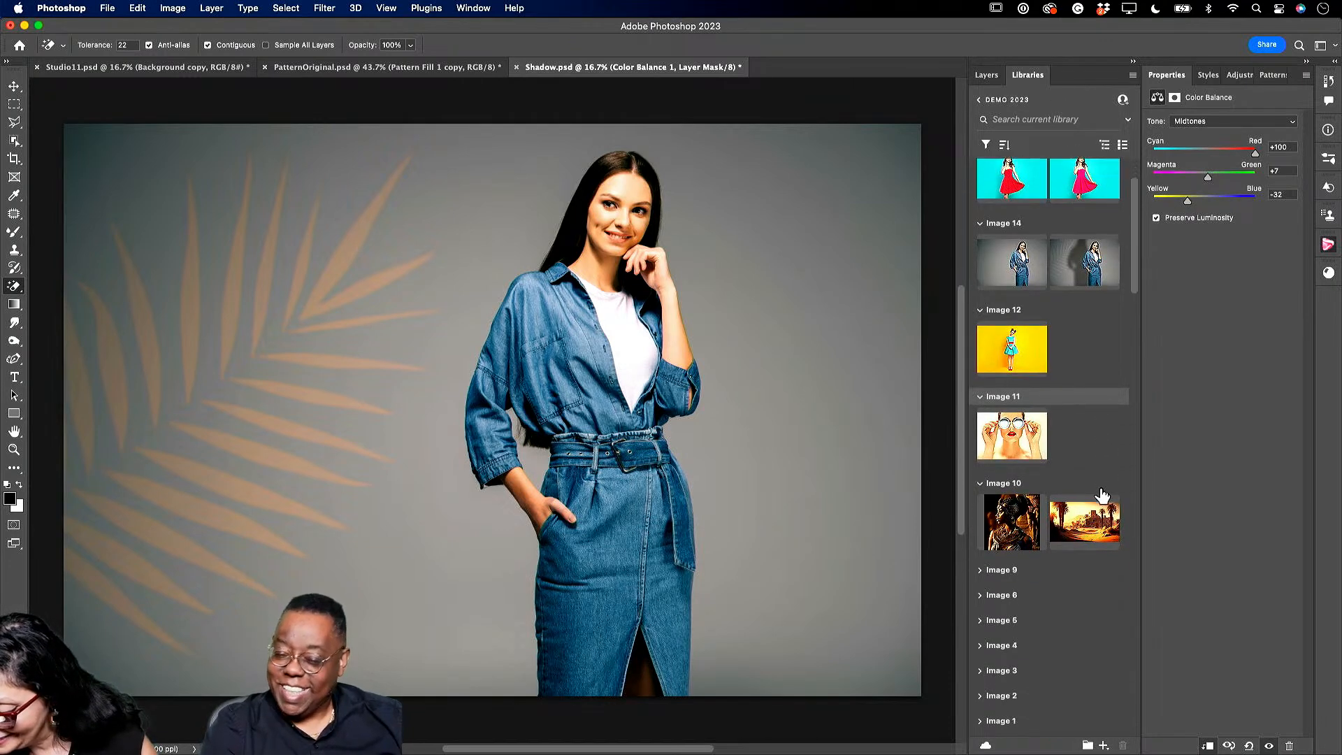
left_click(981, 553)
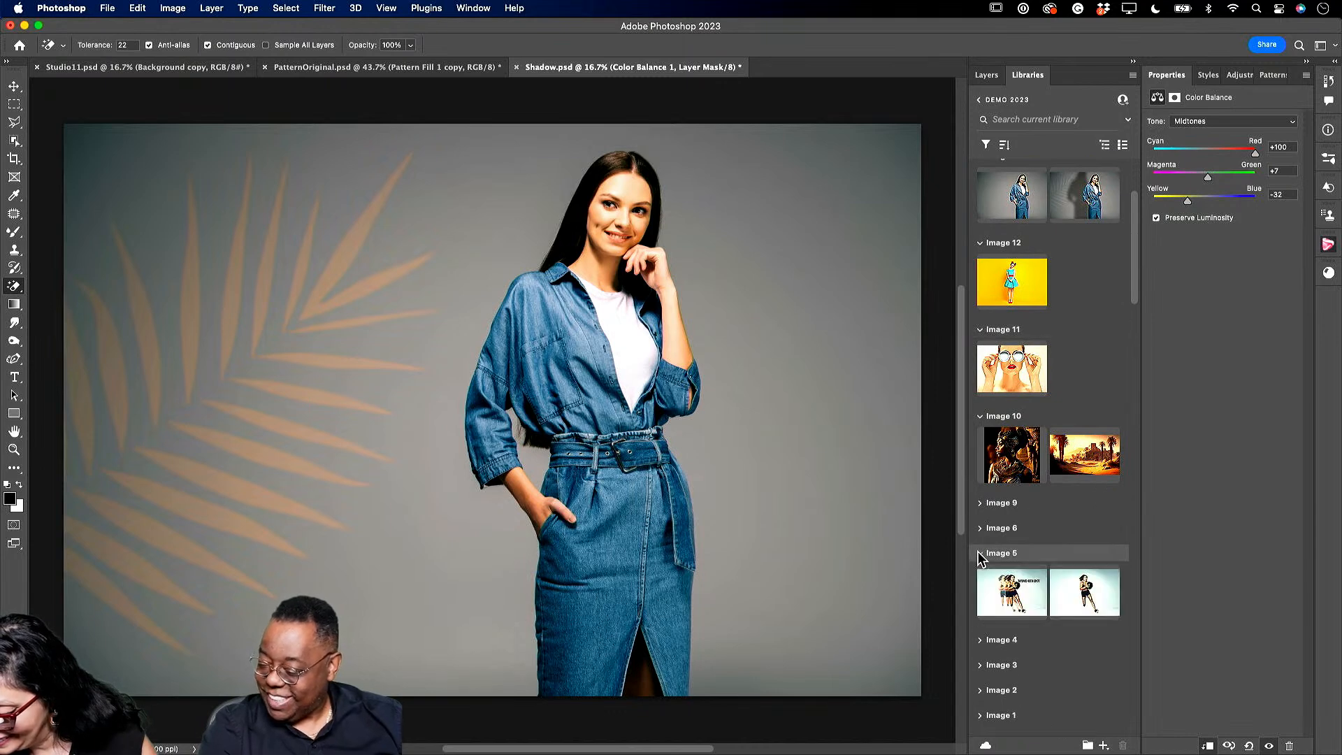
left_click(981, 528)
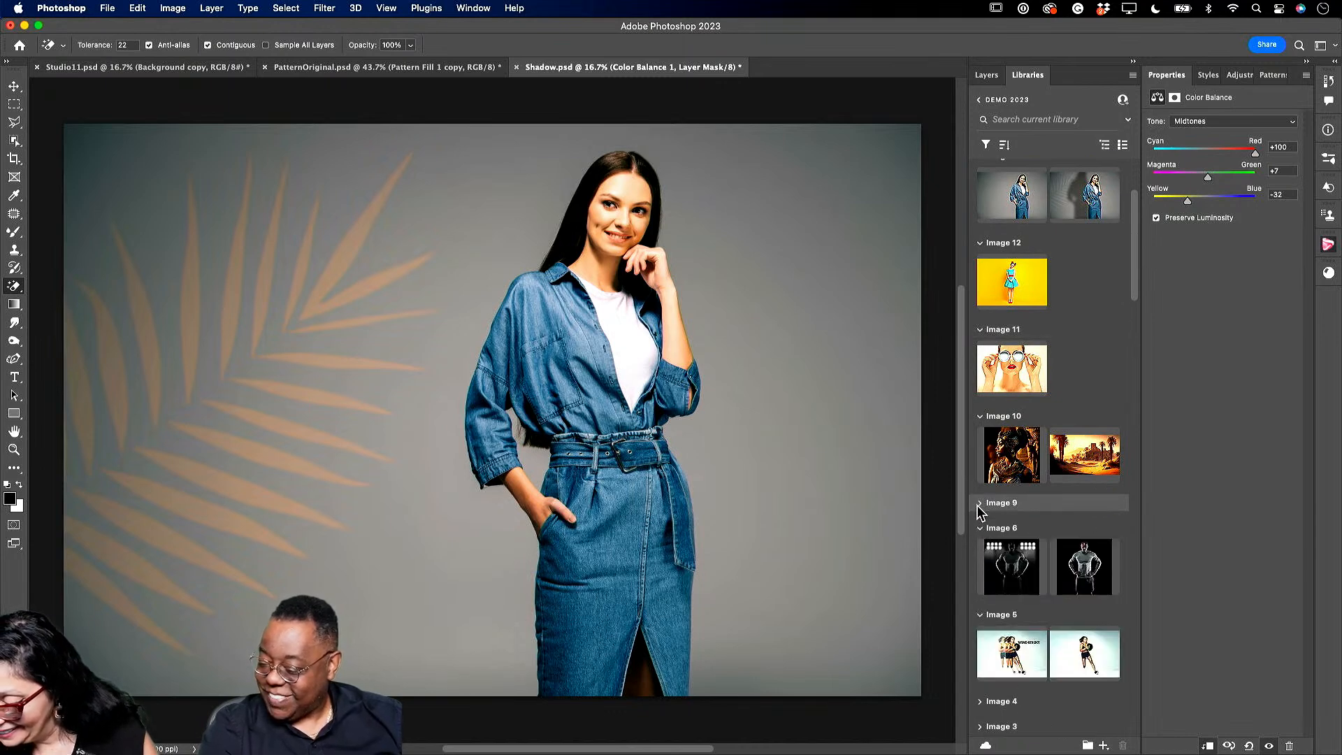
left_click(982, 503)
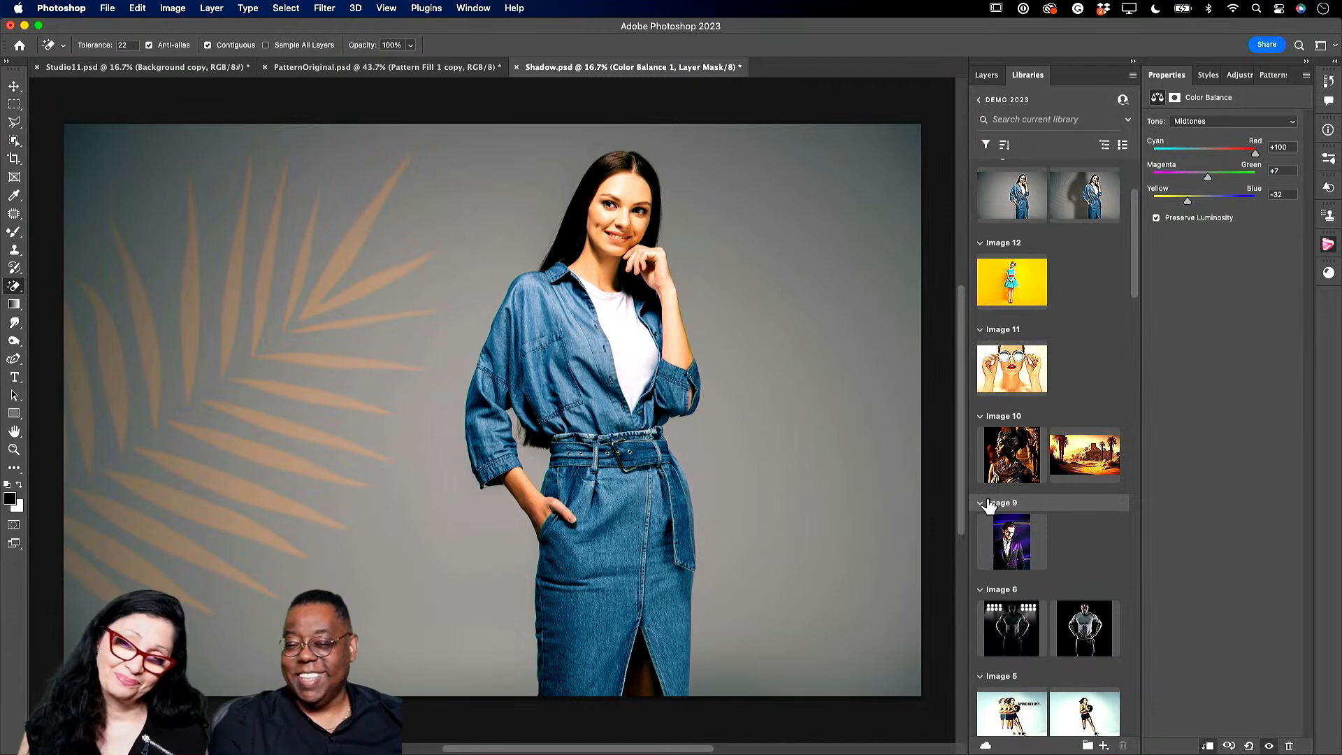